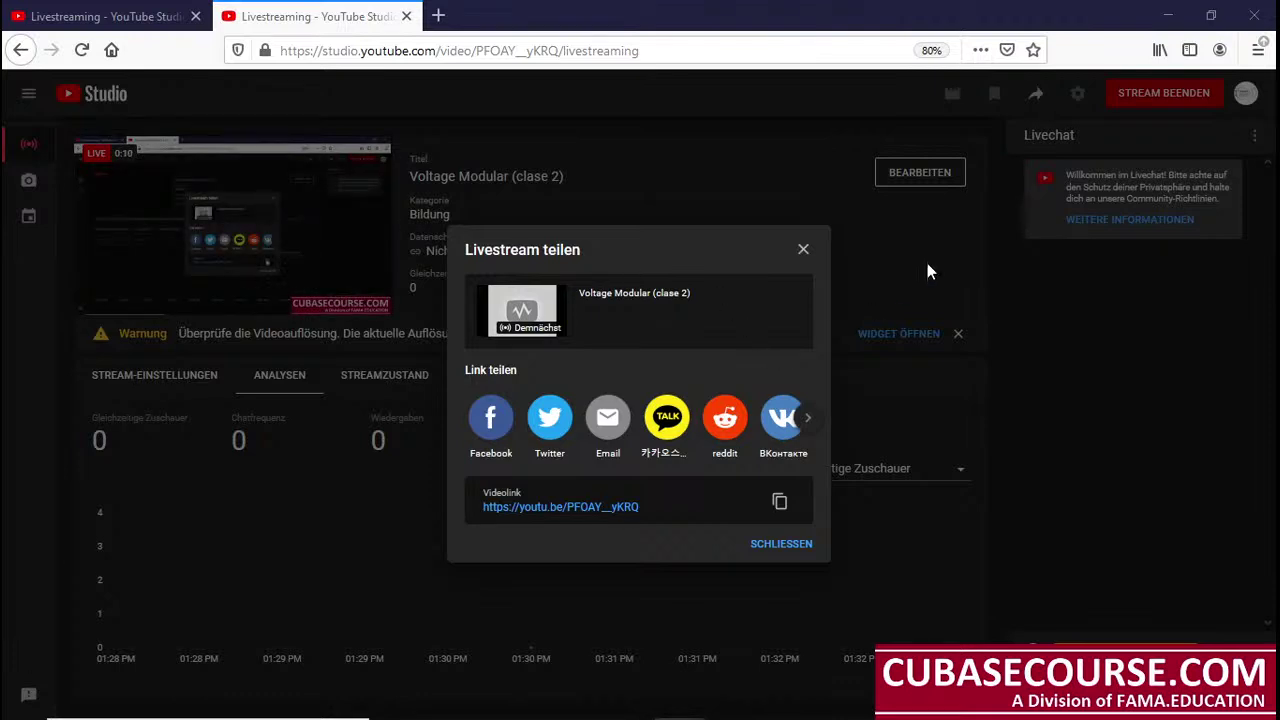
Step: Close the livestream share dialog and leave the live stream view for the livestream management list
click(803, 249)
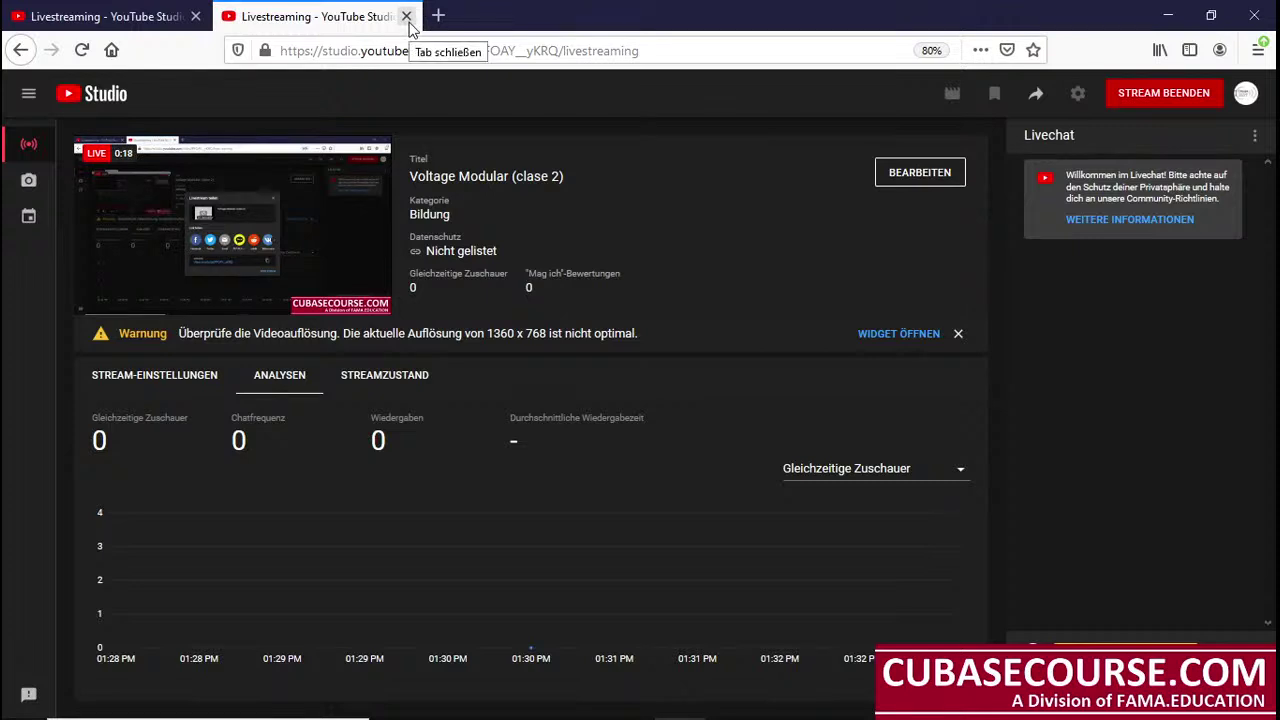
click(29, 95)
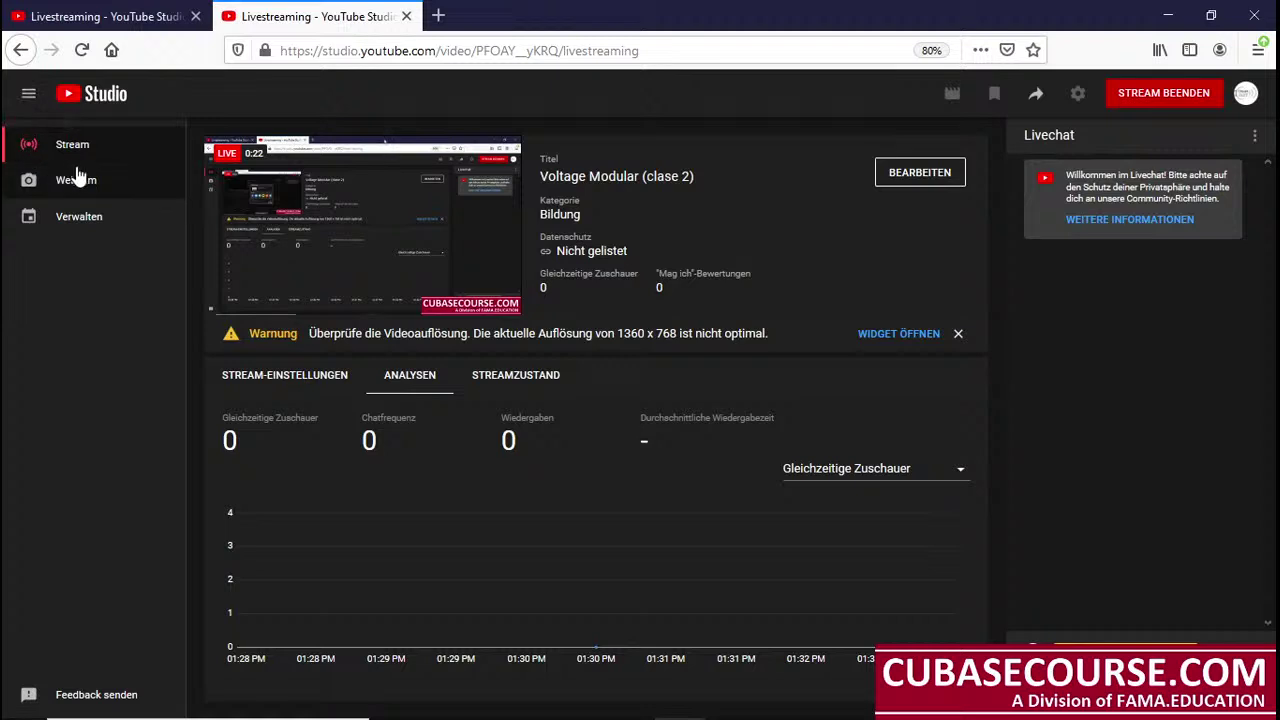
click(130, 216)
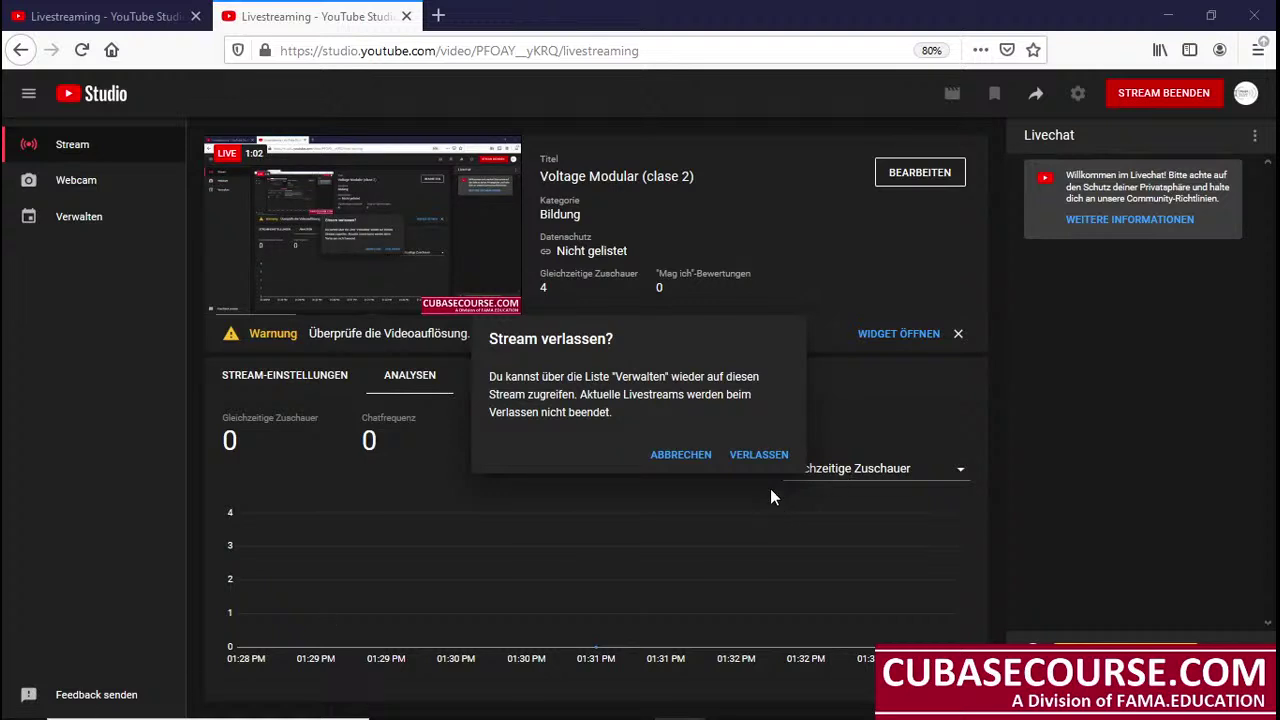
click(757, 455)
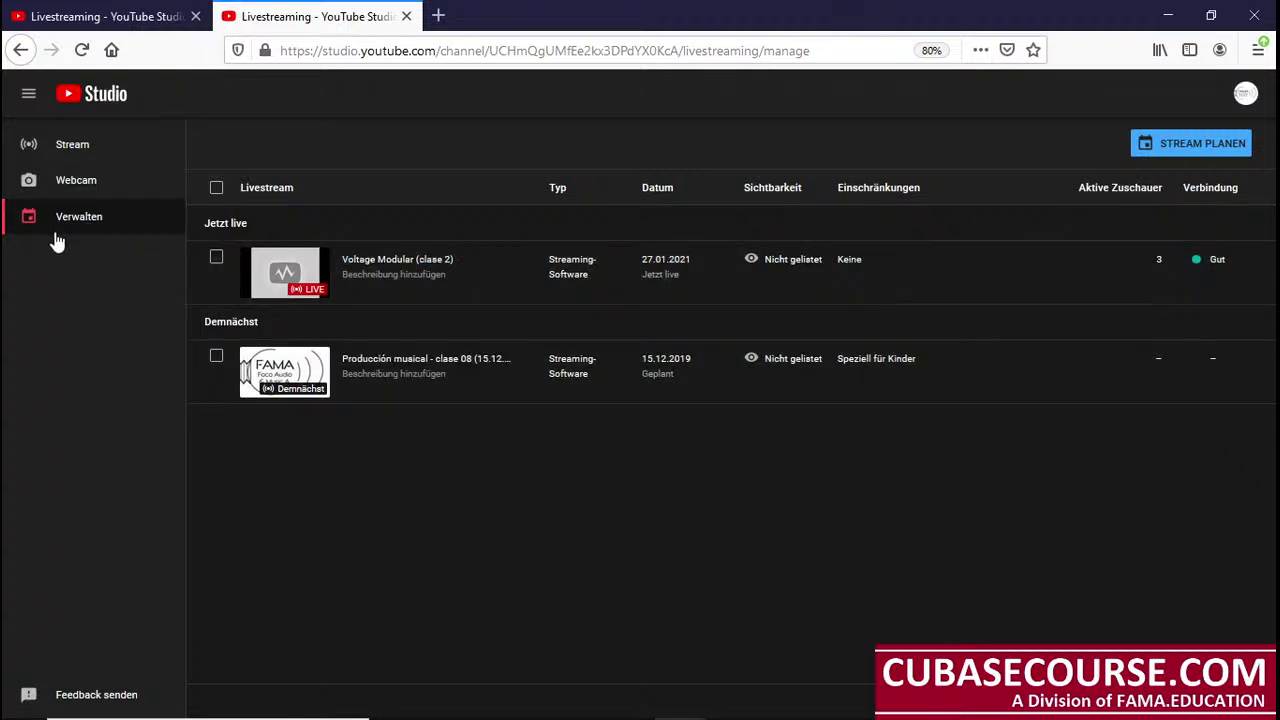
mouse_move(879, 262)
Step: Dismiss the ended stream's summary in the other browser tab and decline to update the saved credentials
click(160, 16)
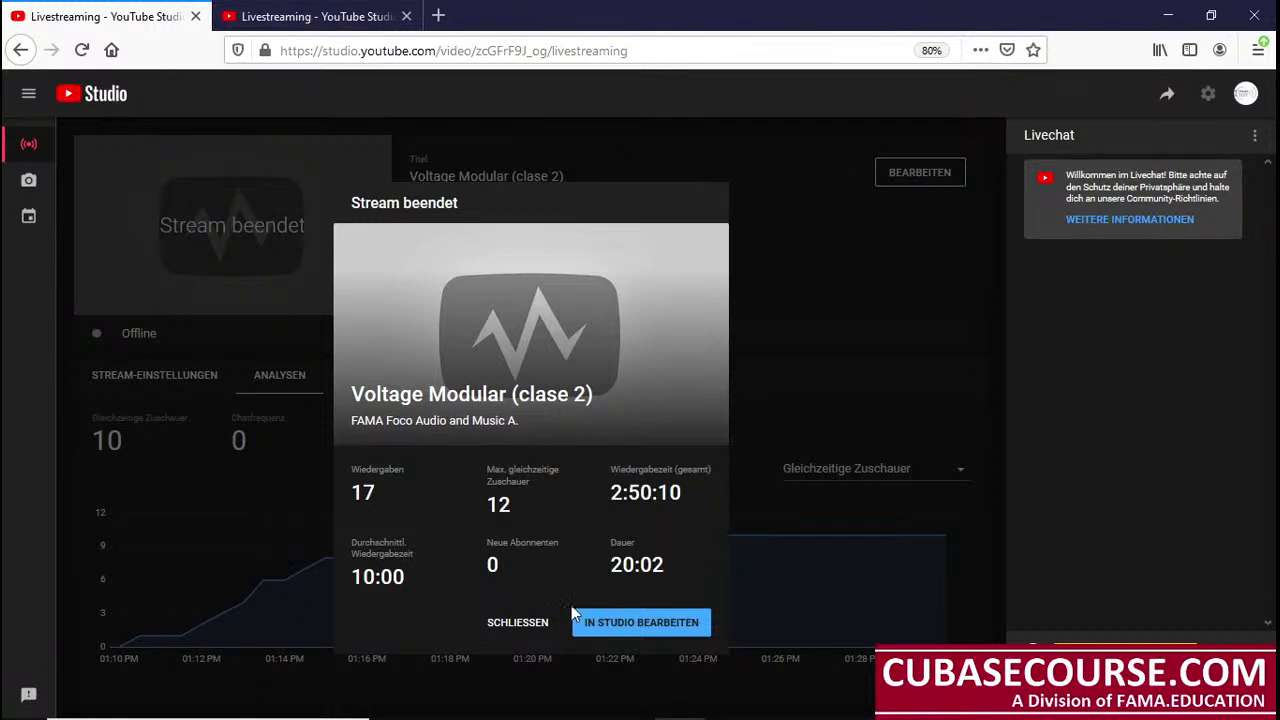
click(507, 623)
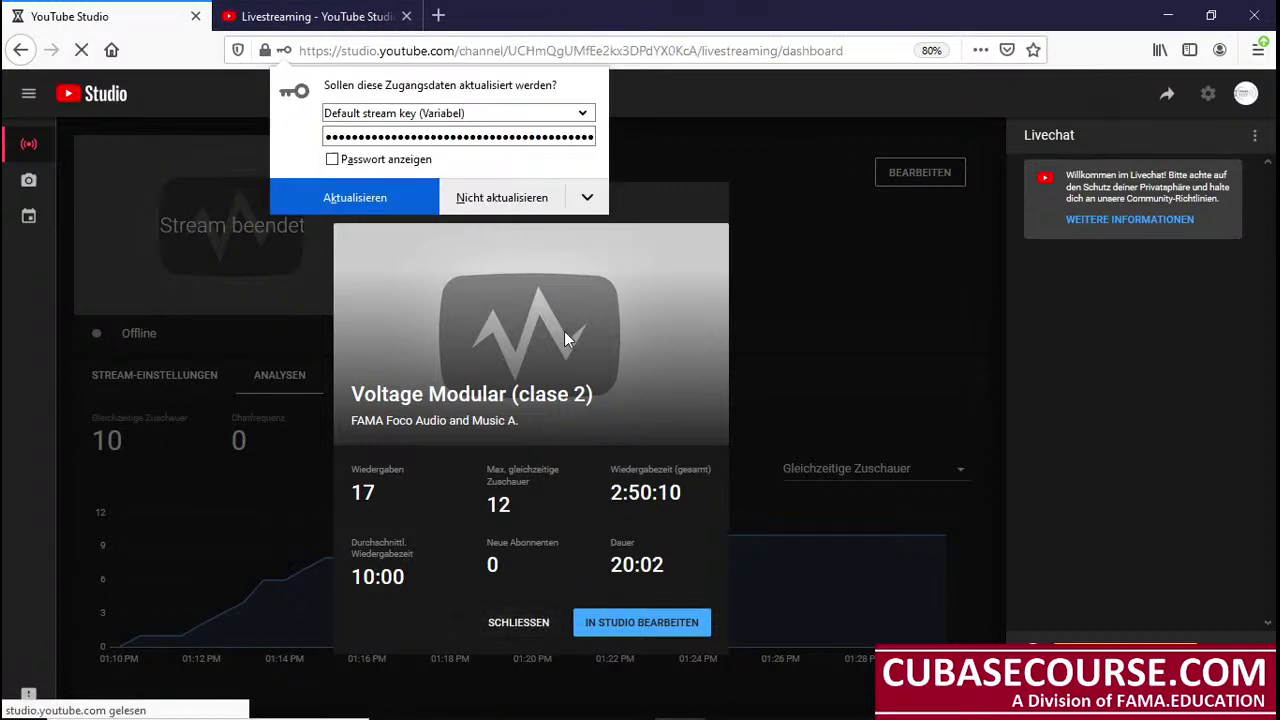
click(475, 204)
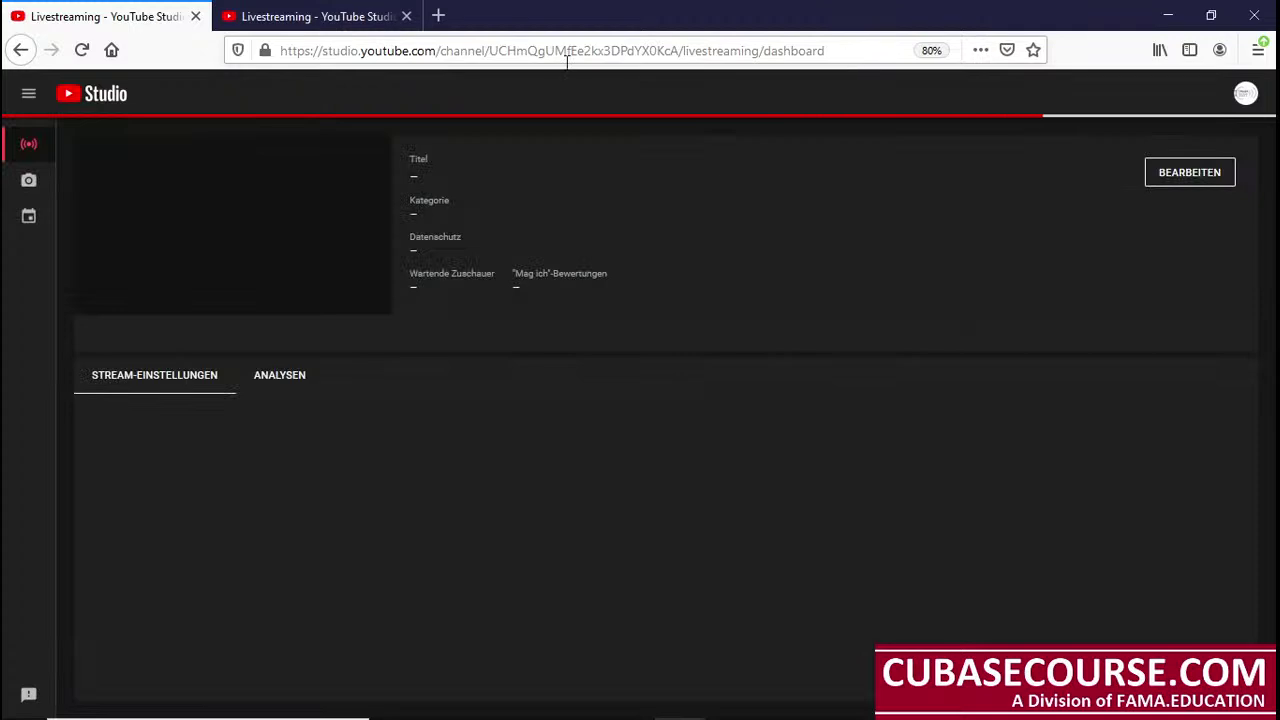
Step: Go to the YouTube home page, youtube.com, in the ended stream's tab
click(566, 45)
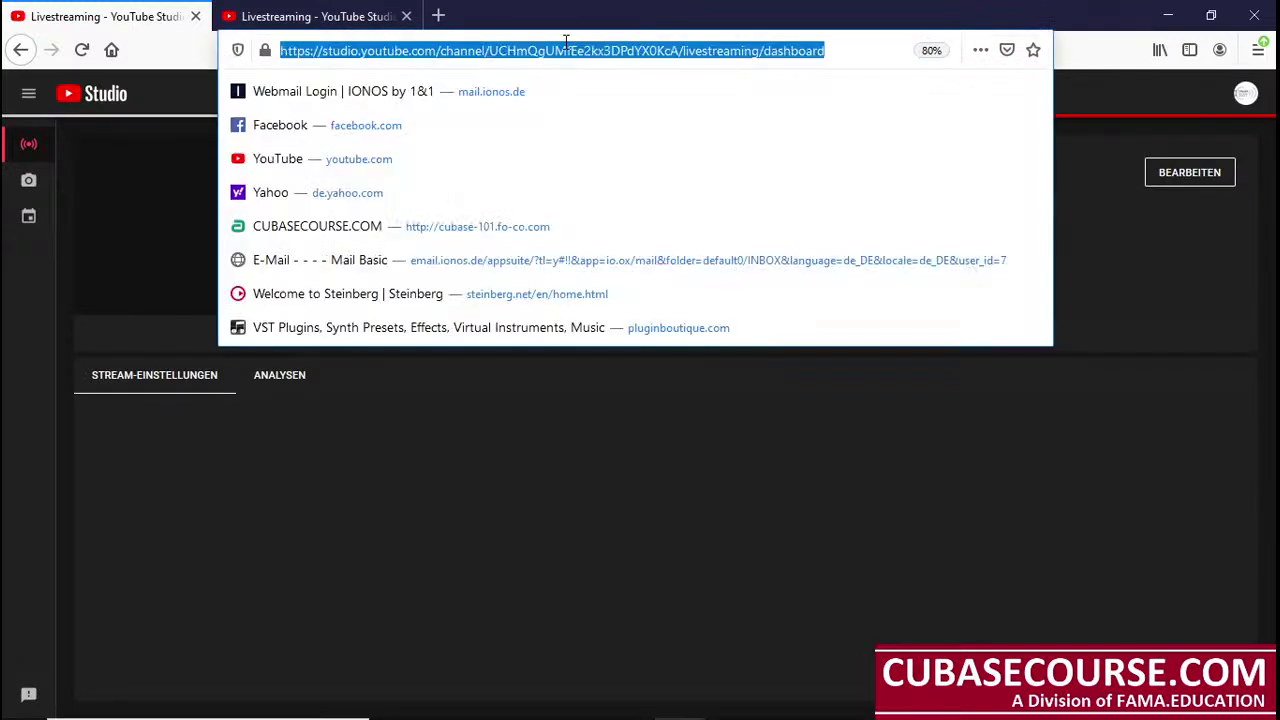
text(you)
key(BackSpace)
key(Return)
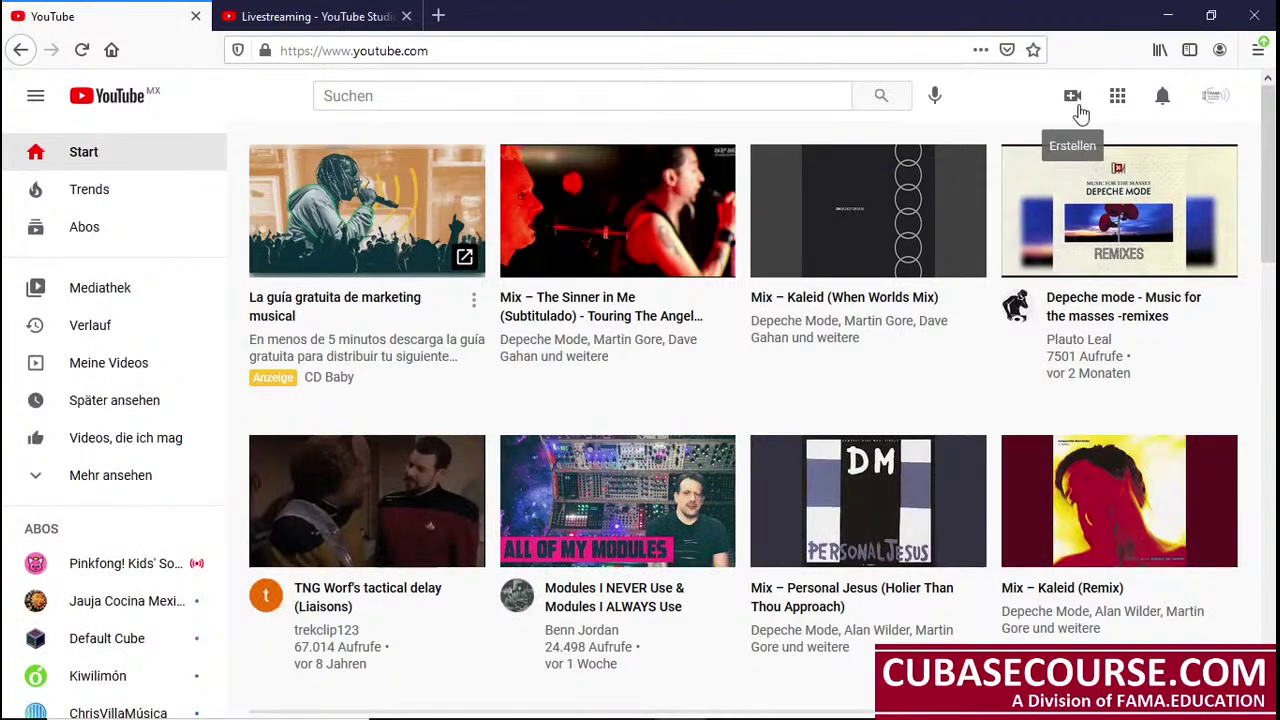
Step: Open video management for the own channel and show its list of livestreams
click(1213, 100)
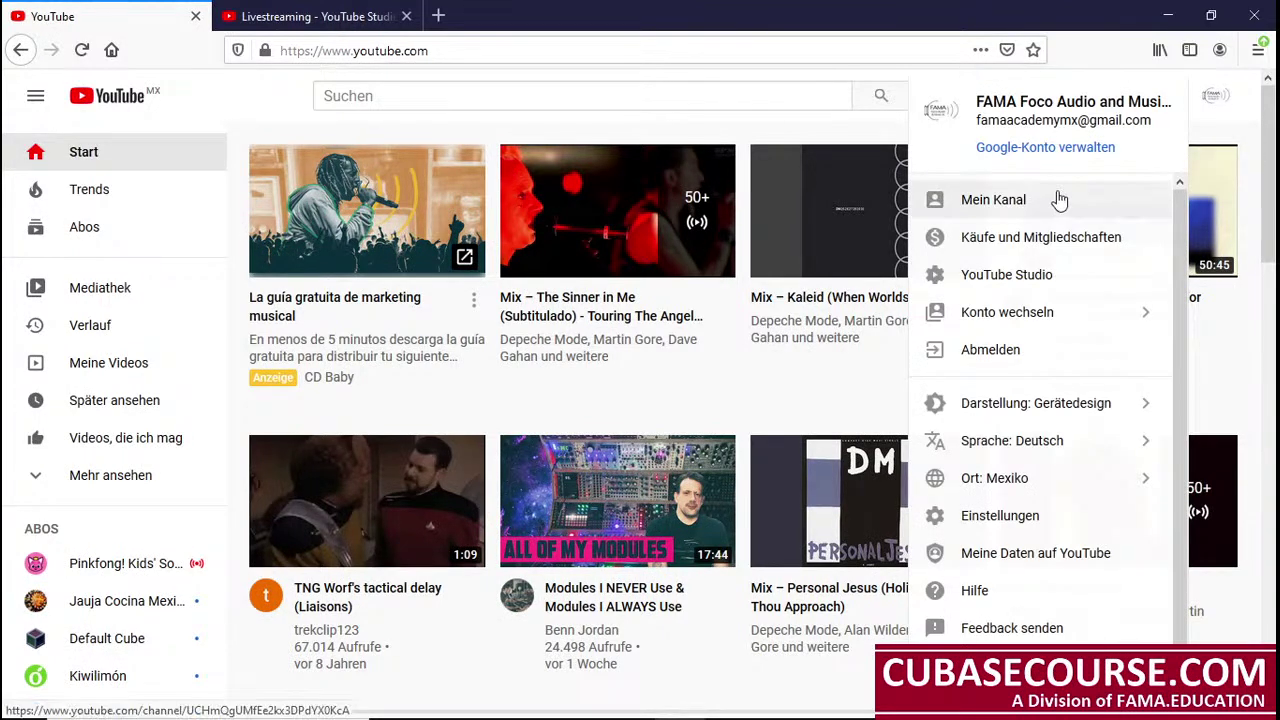
click(1061, 200)
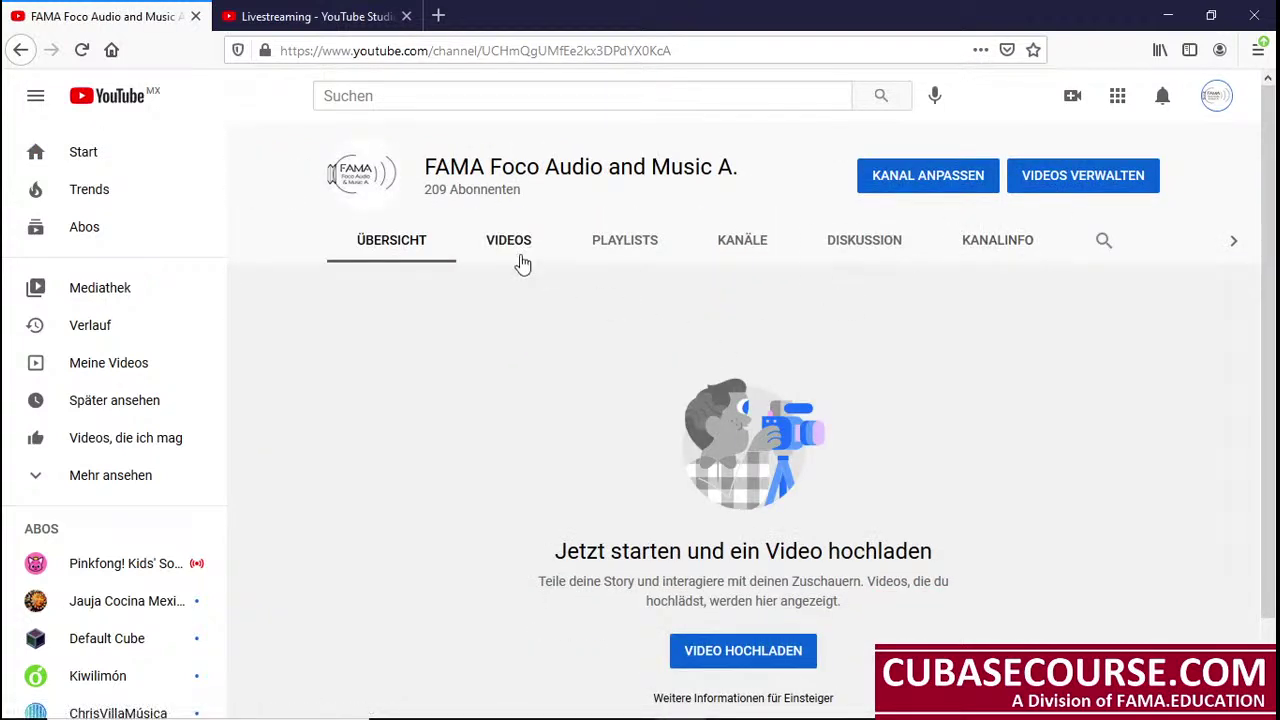
click(521, 256)
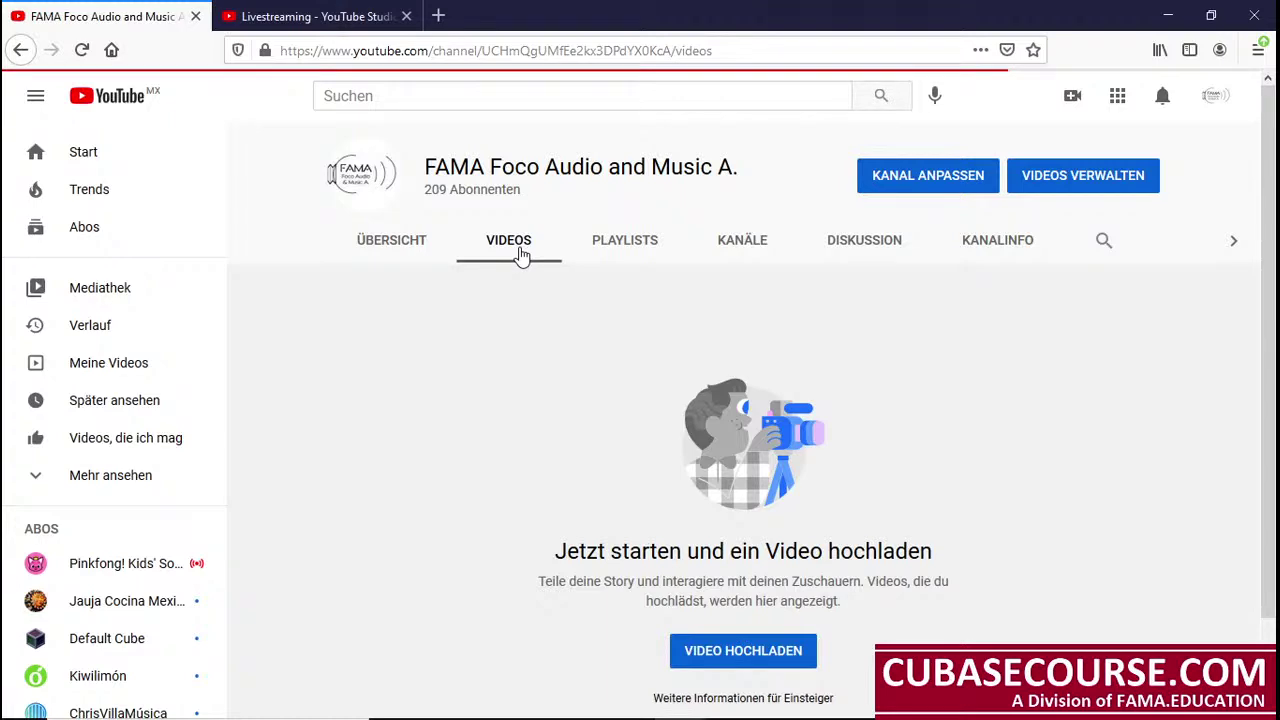
click(1099, 178)
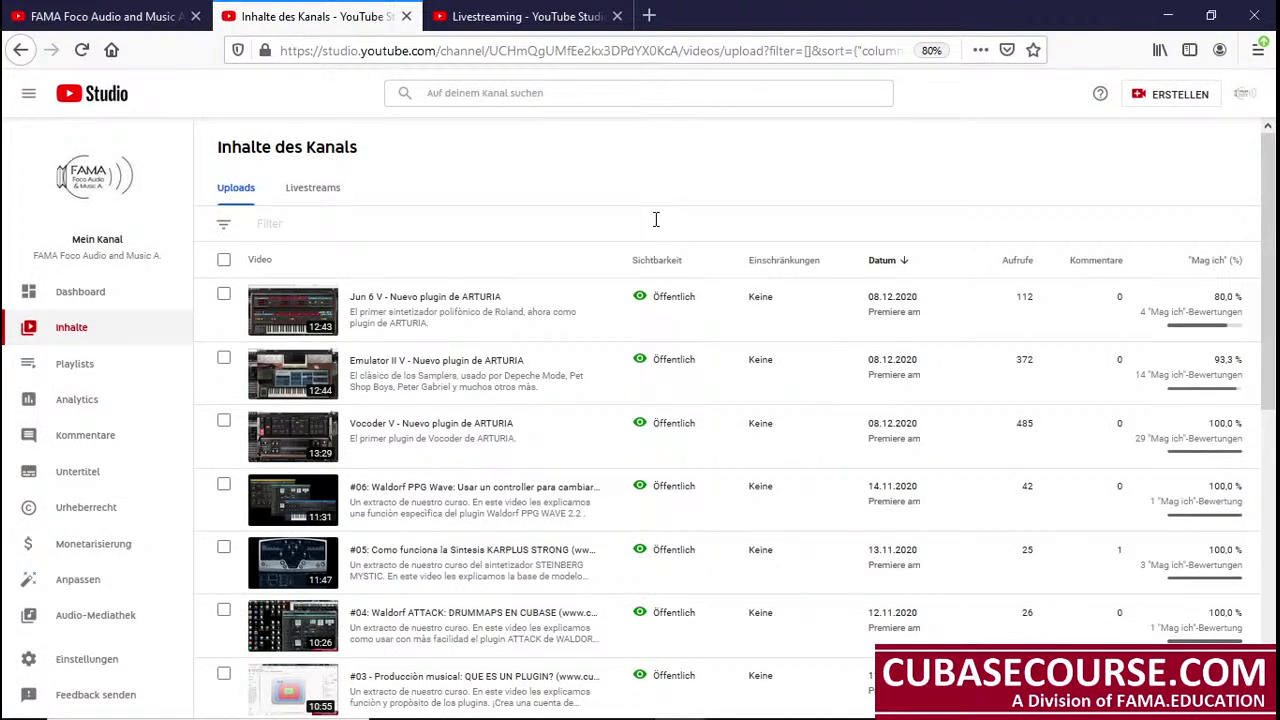
click(292, 188)
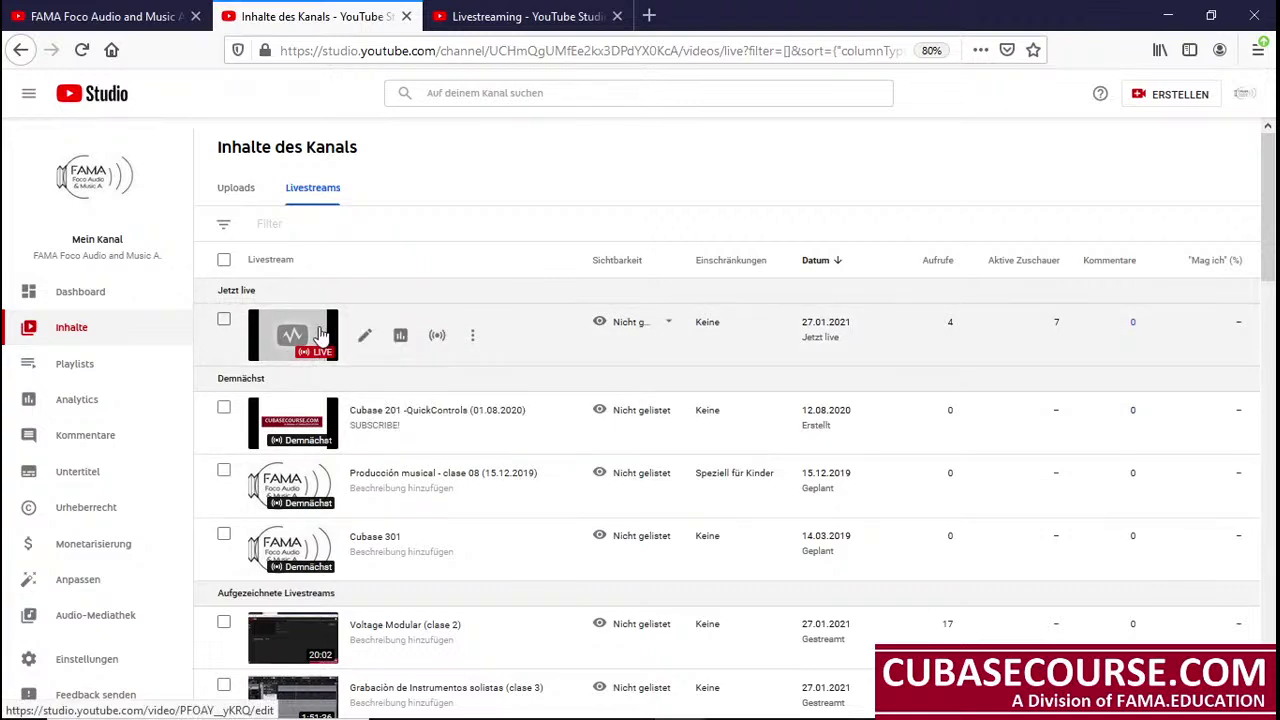
Step: View the details of the currently live Voltage Modular (clase 2) stream, including its video link, and return to the livestream list
mouse_move(631, 332)
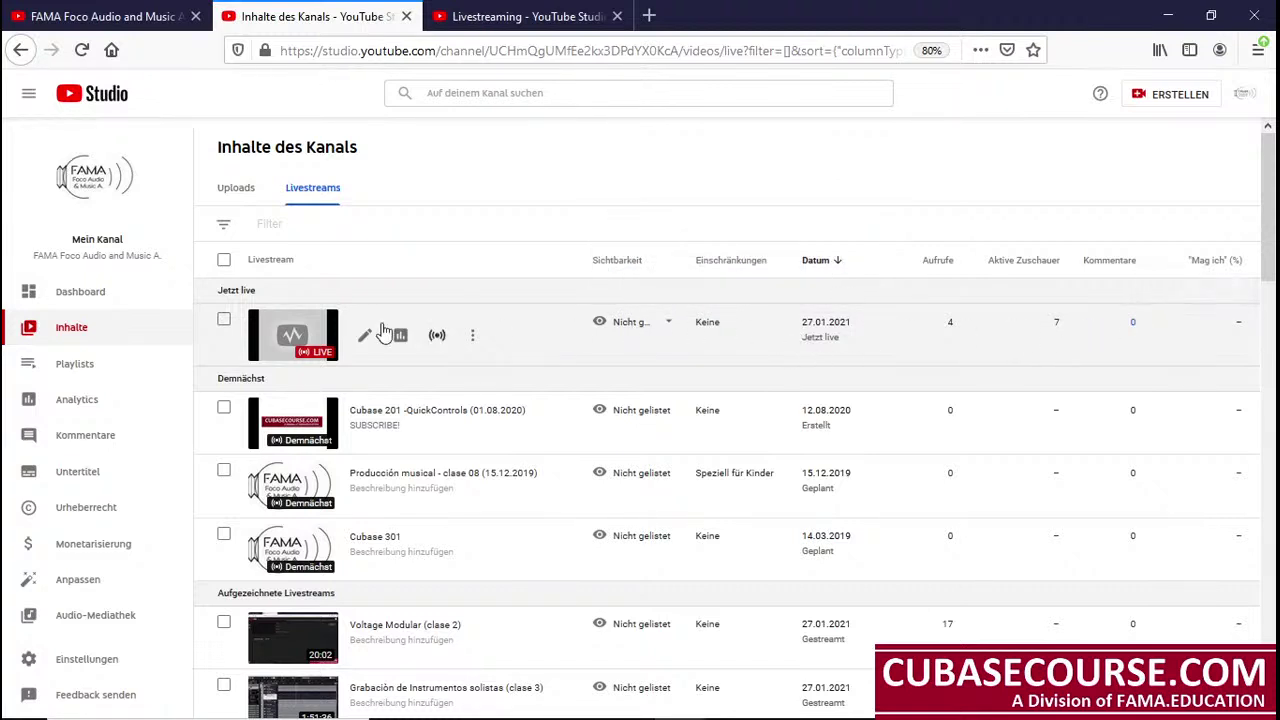
click(316, 335)
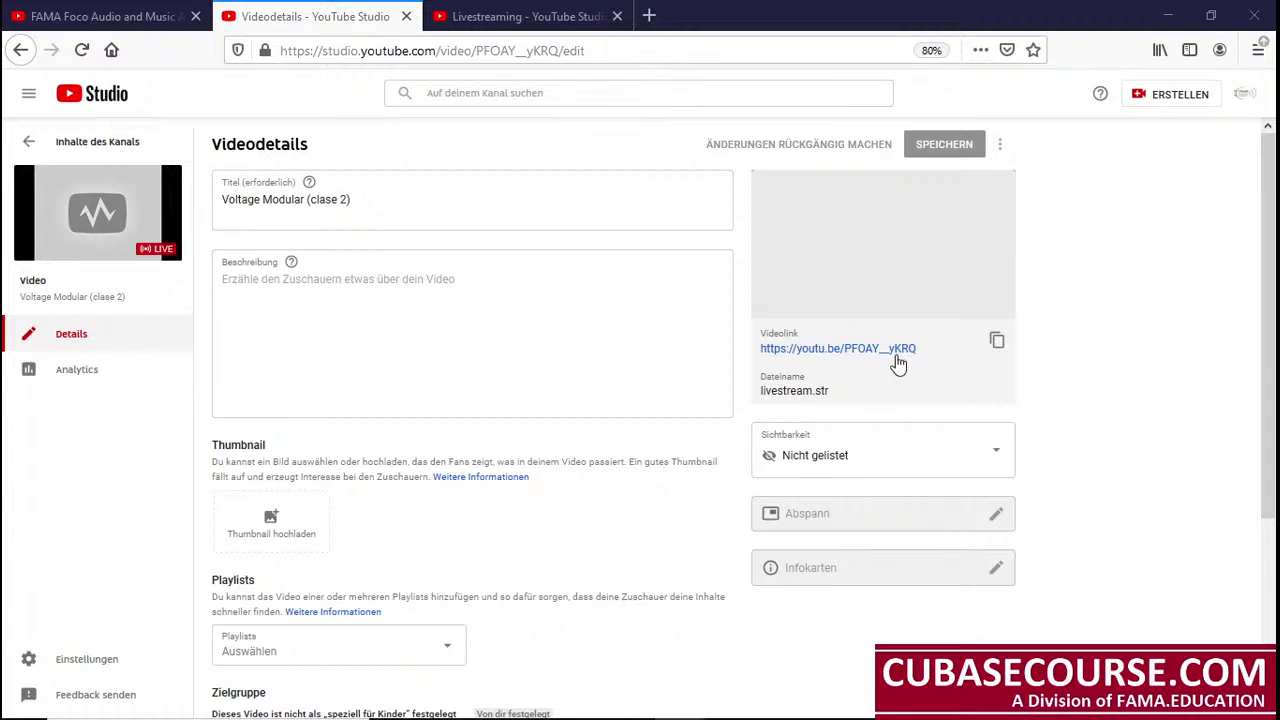
click(20, 50)
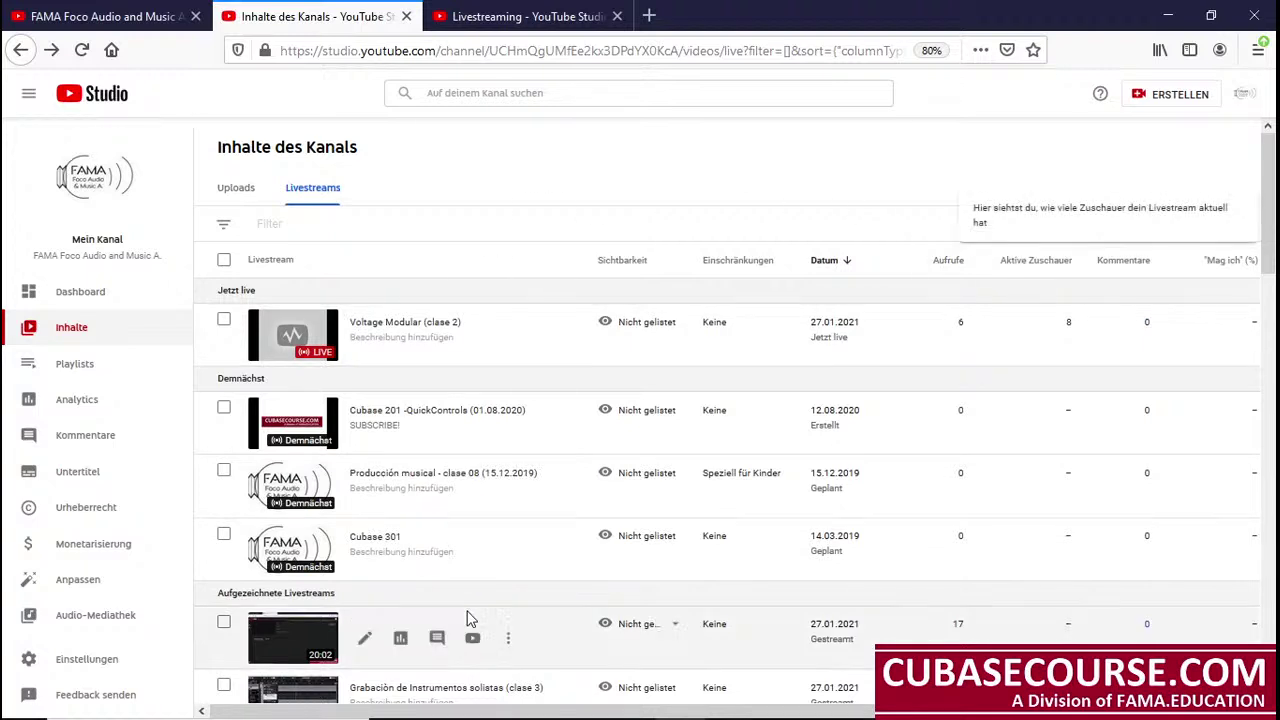
Step: Permanently delete the recorded 20:02 livestream Voltage Modular (clase 2), acknowledging that the deletion cannot be undone
scroll(440, 615, down, 2)
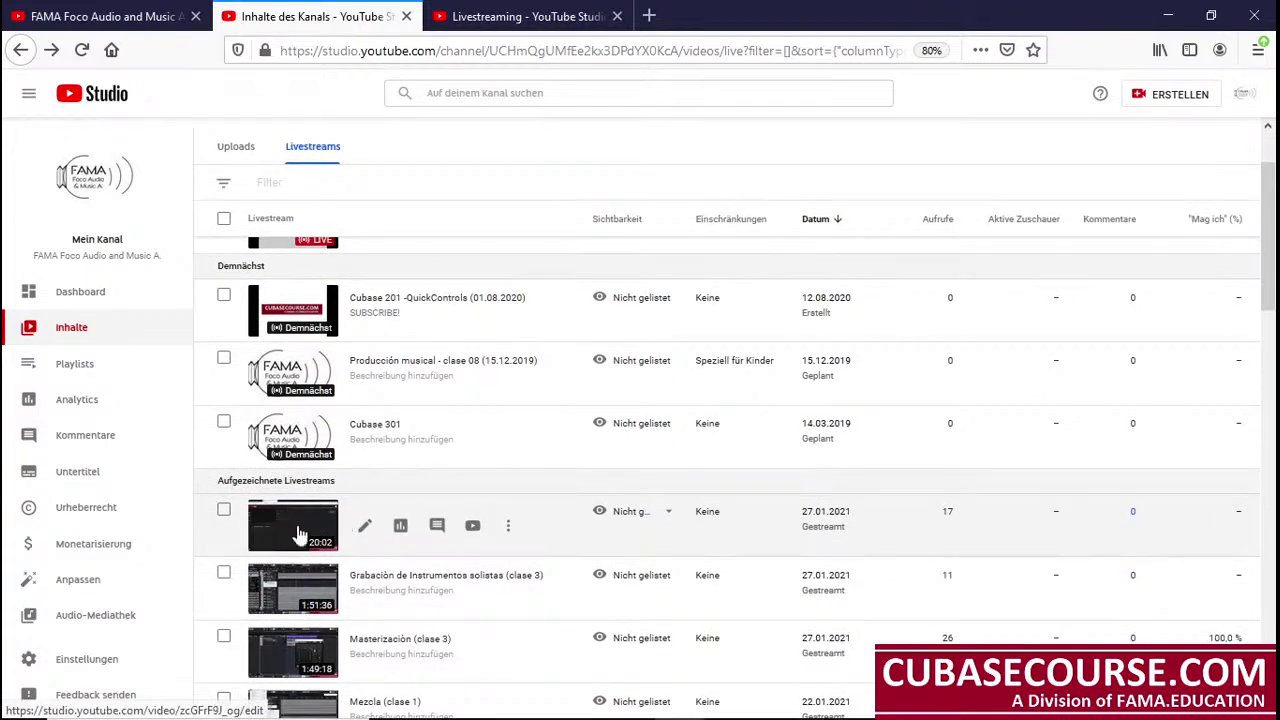
click(224, 512)
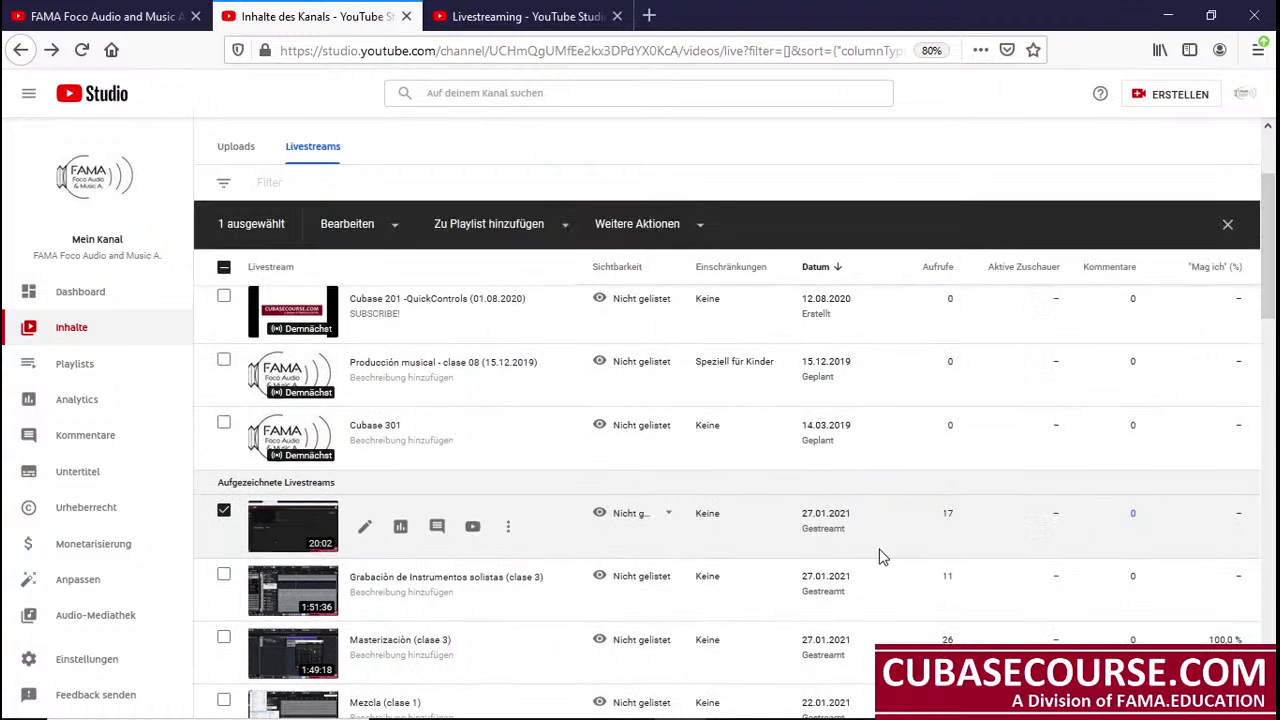
scroll(880, 550, down, 1)
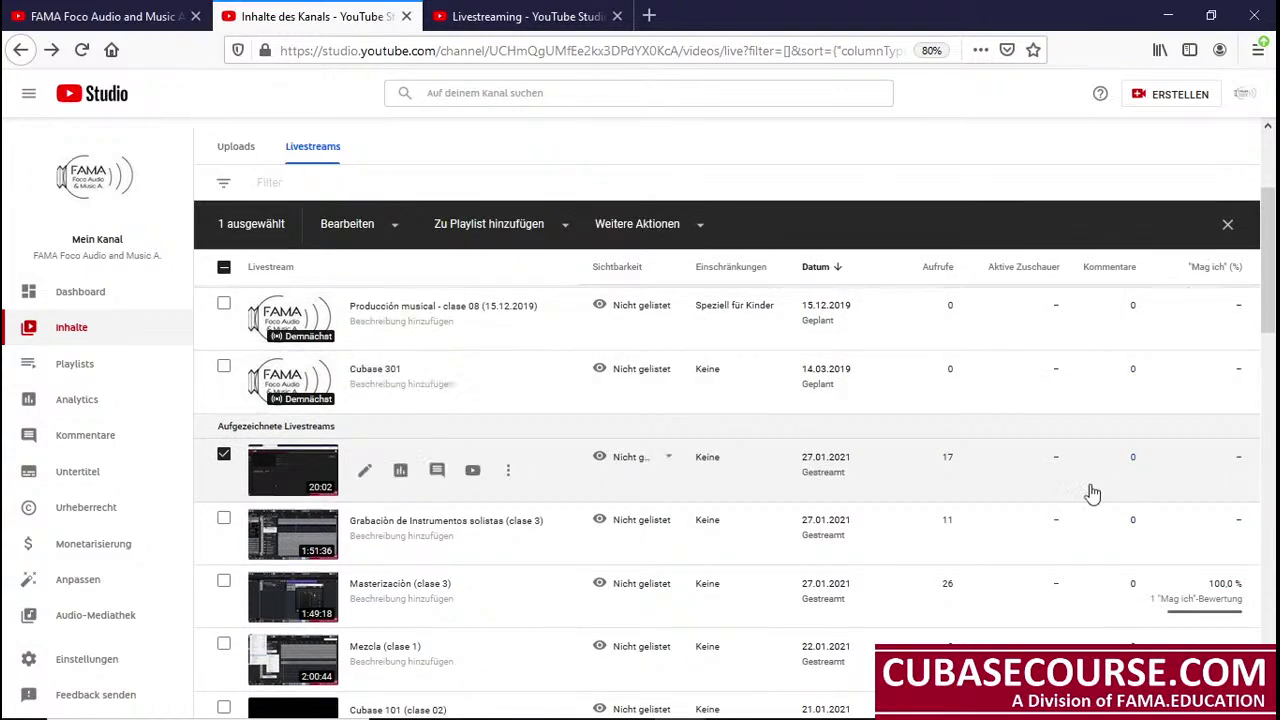
scroll(400, 440, down, 1)
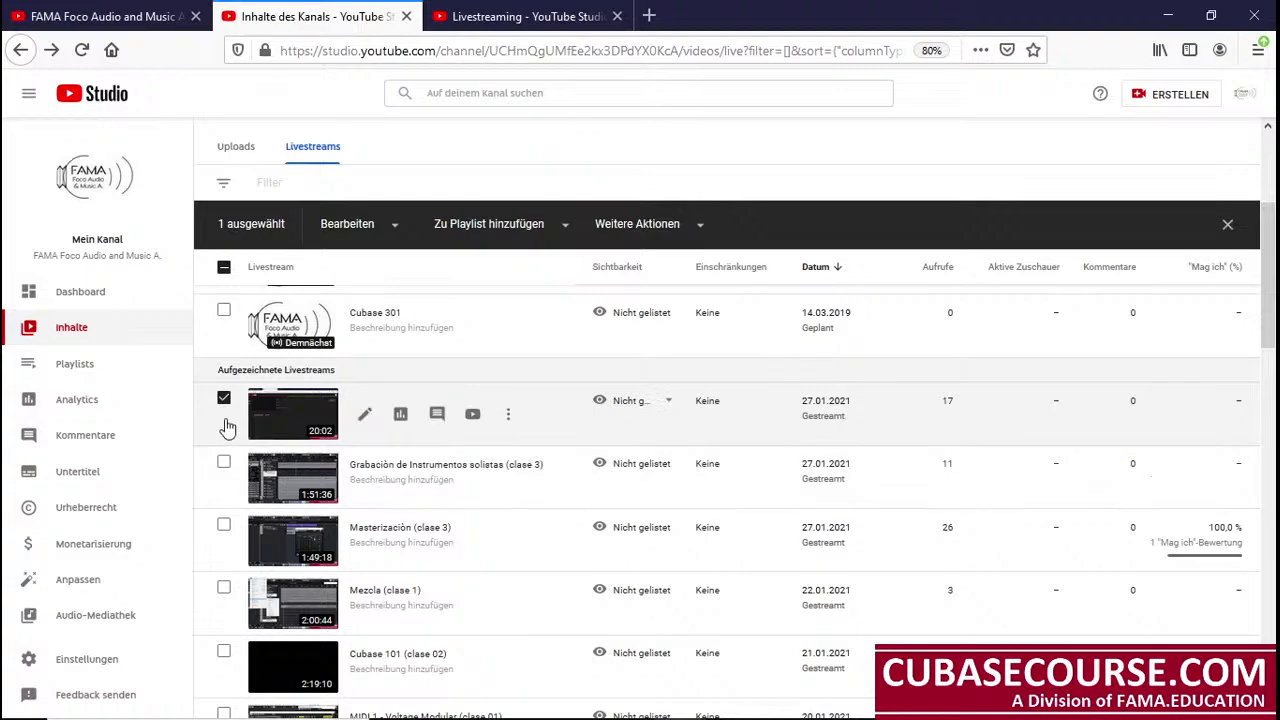
scroll(408, 443, down, 10)
scroll(375, 637, down, 15)
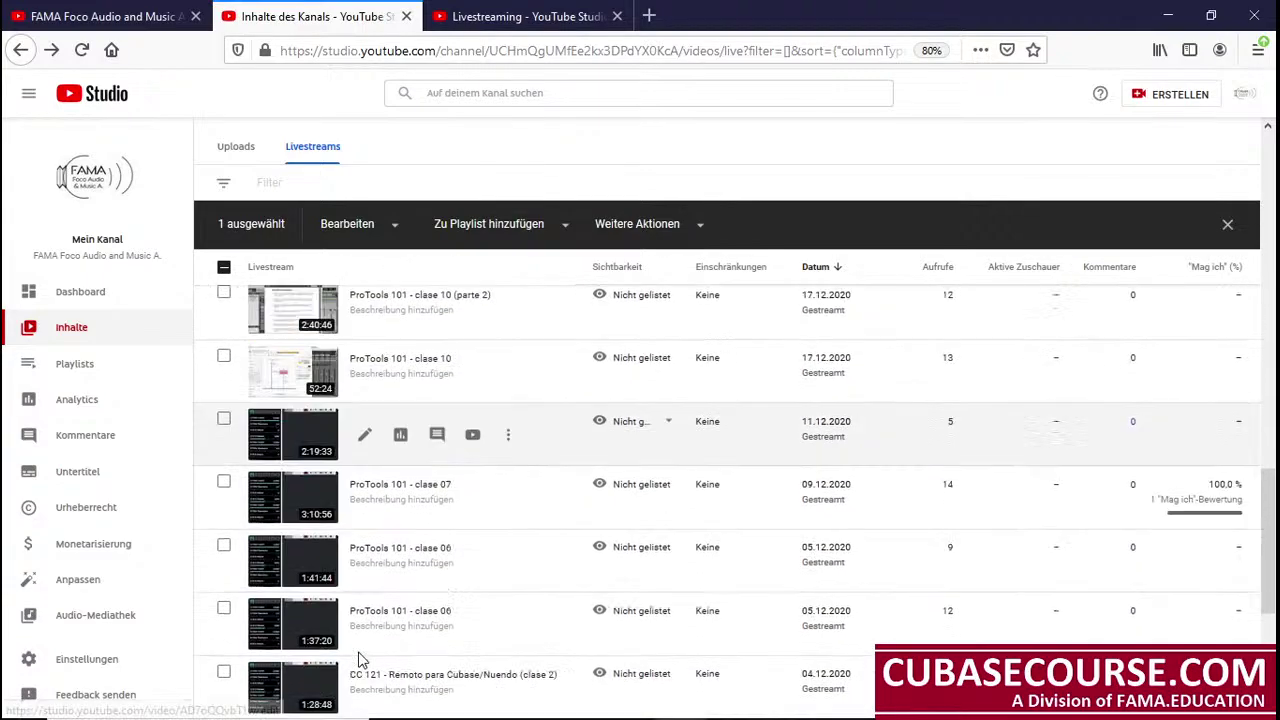
scroll(362, 660, up, 15)
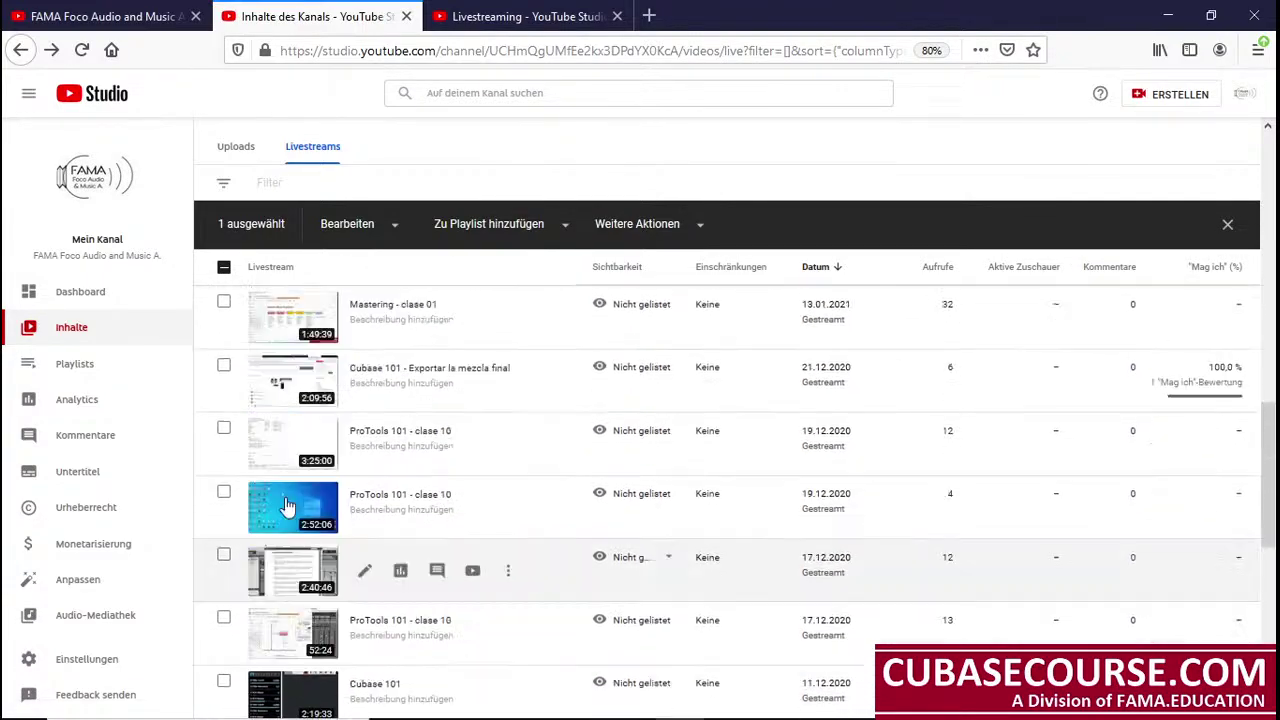
click(395, 226)
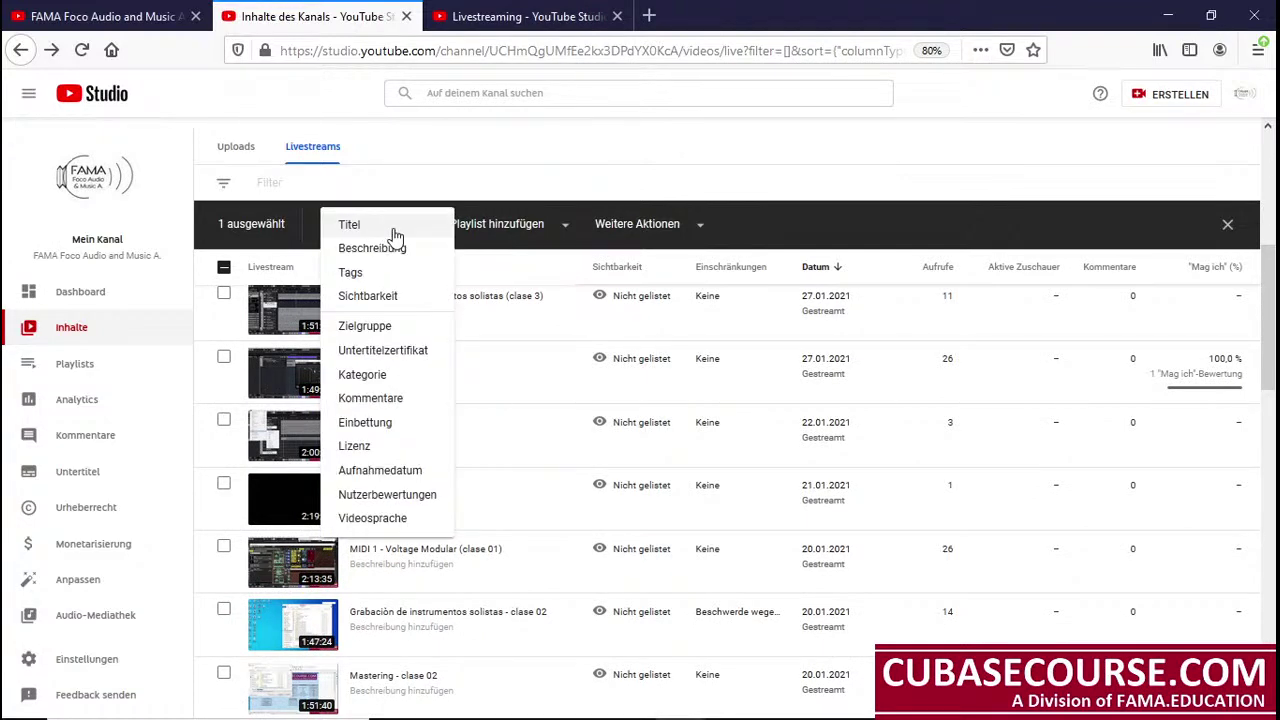
click(698, 228)
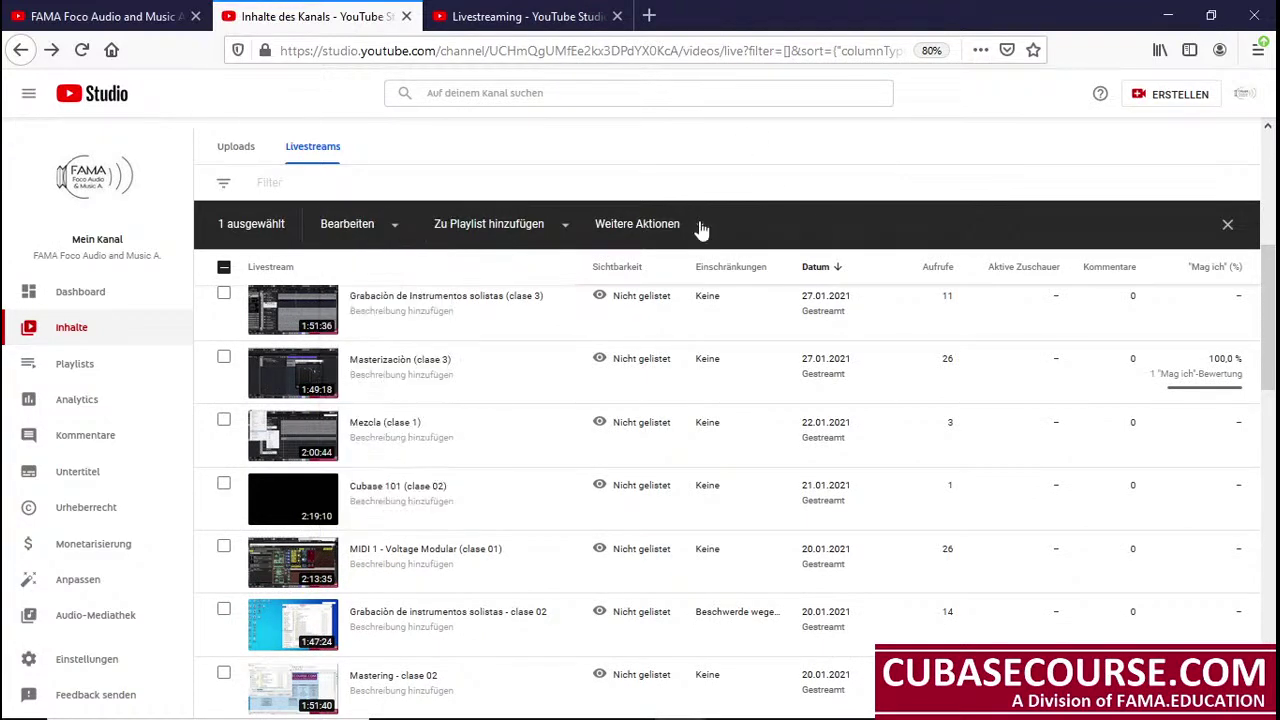
click(699, 228)
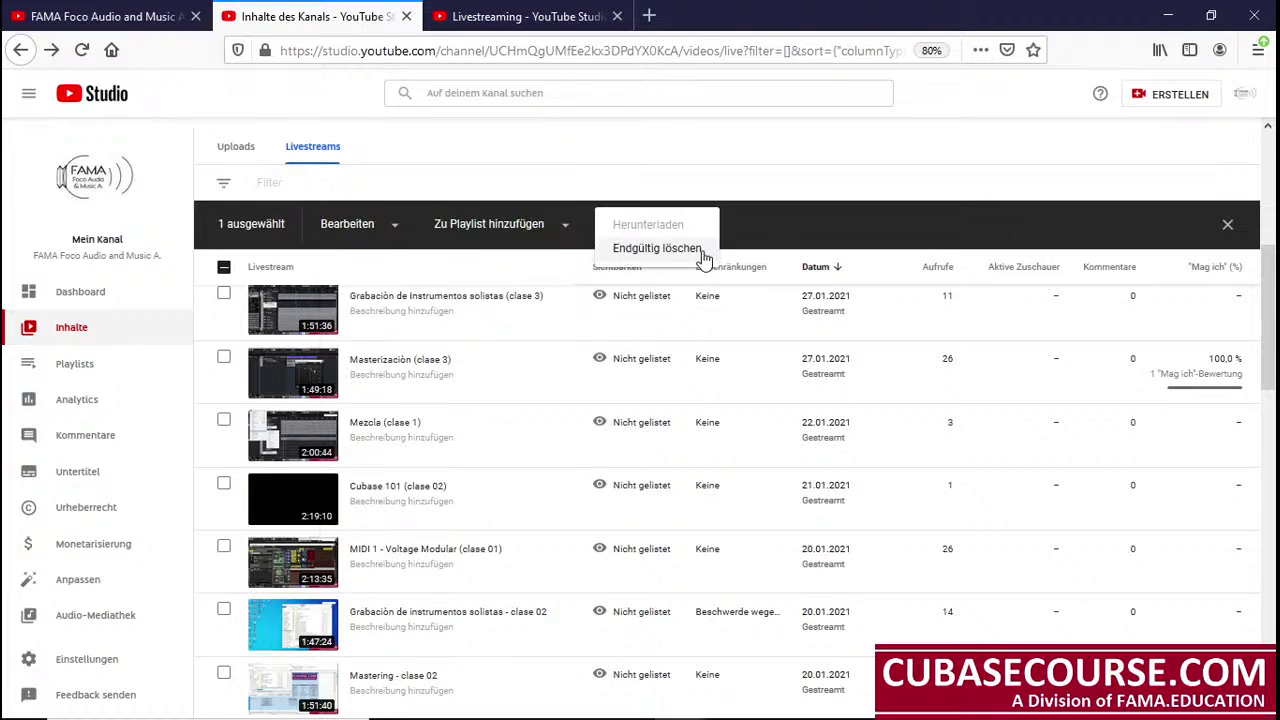
click(803, 196)
scroll(784, 240, down, 1)
scroll(784, 240, down, 4)
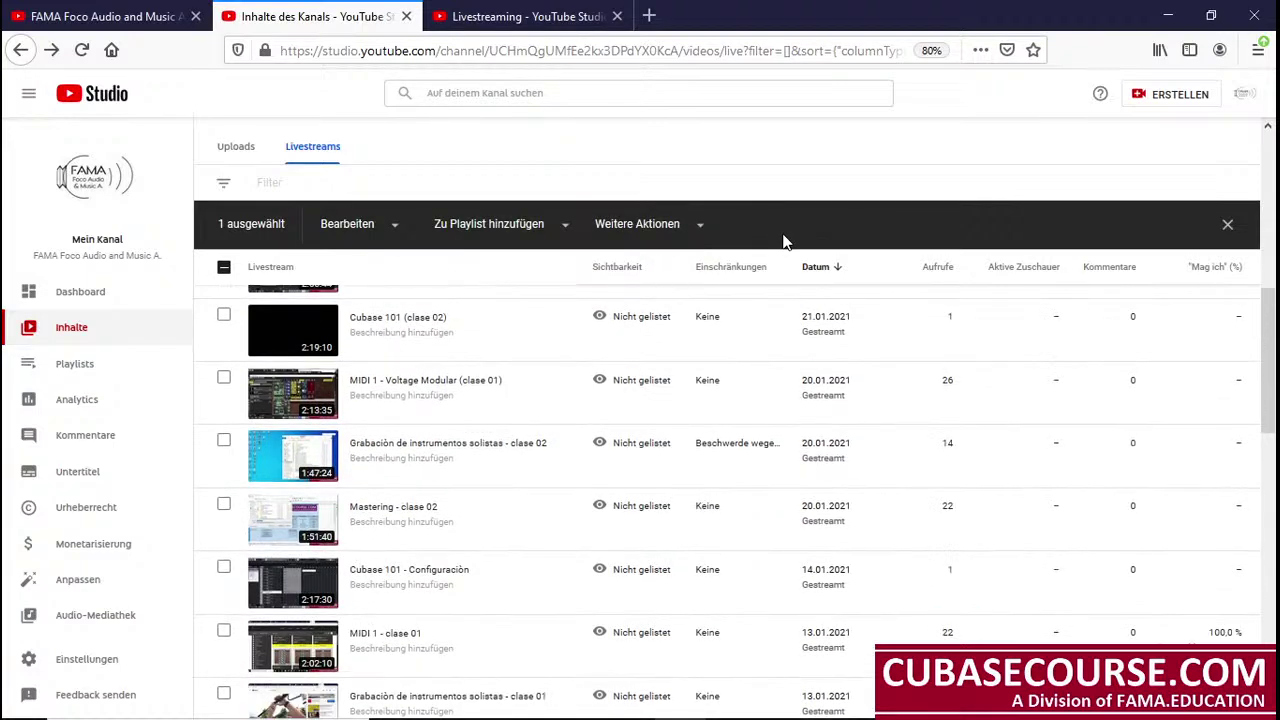
scroll(784, 240, up, 6)
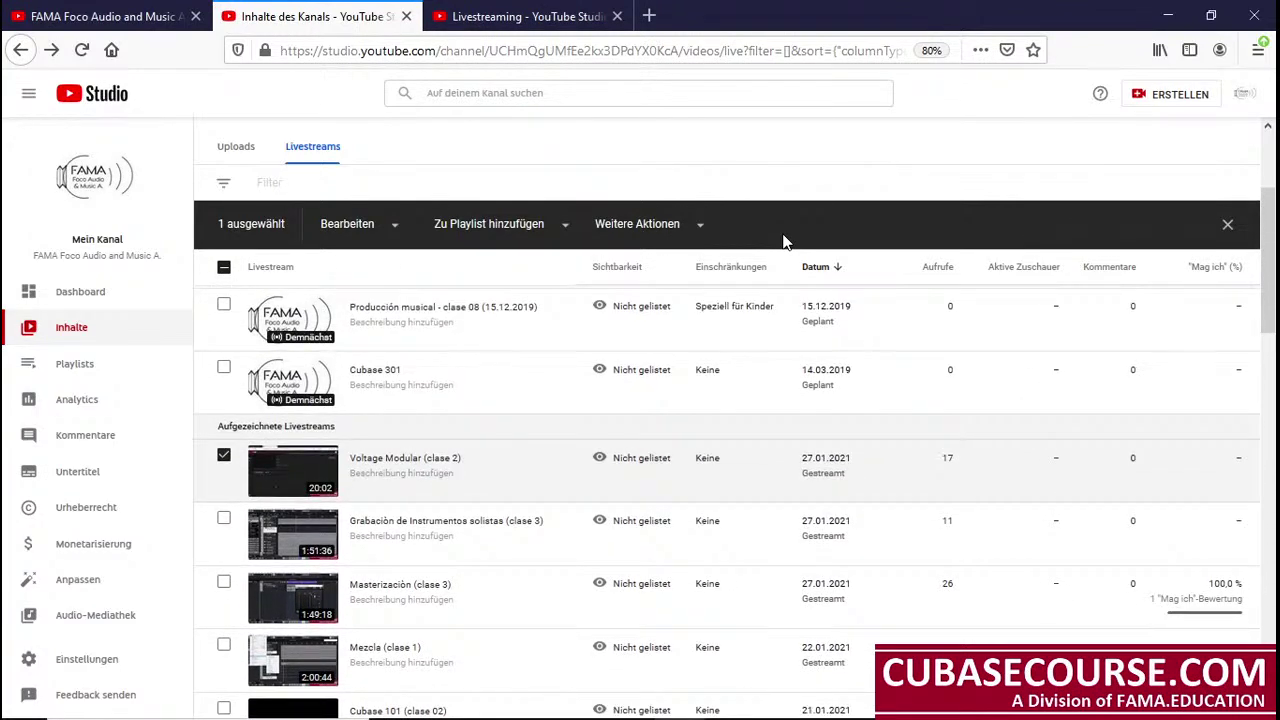
click(697, 228)
click(703, 250)
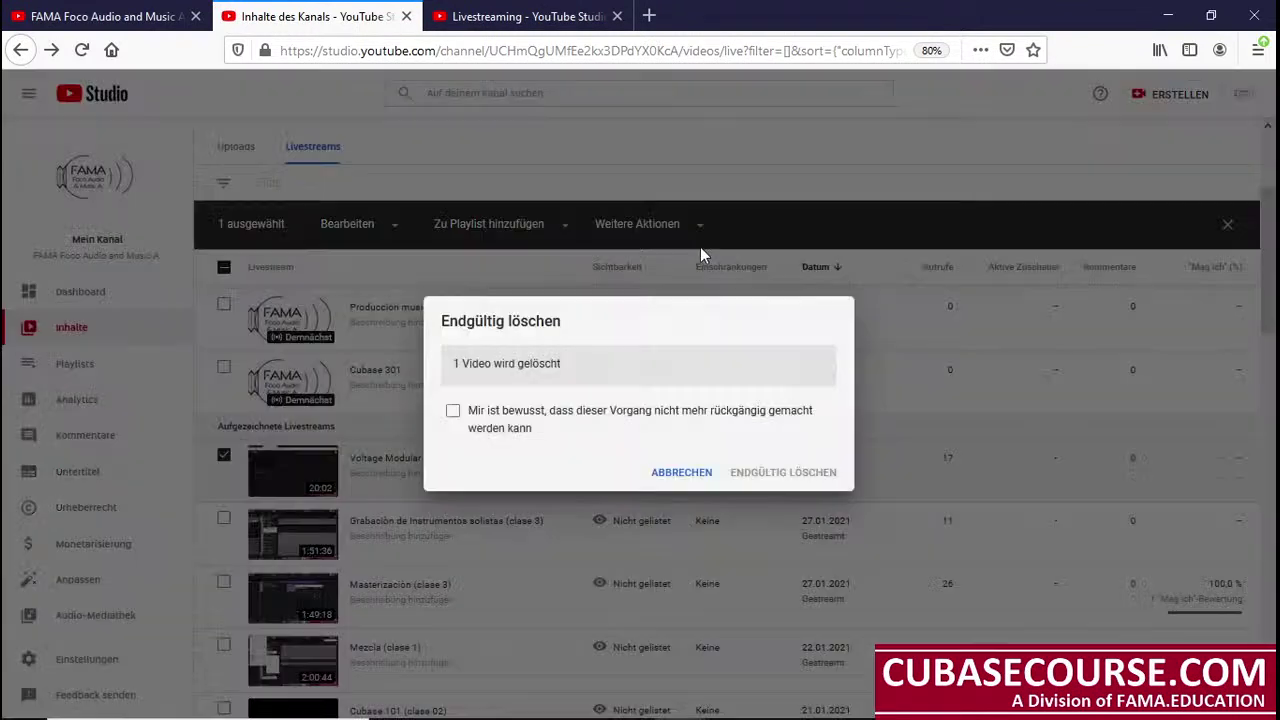
click(454, 411)
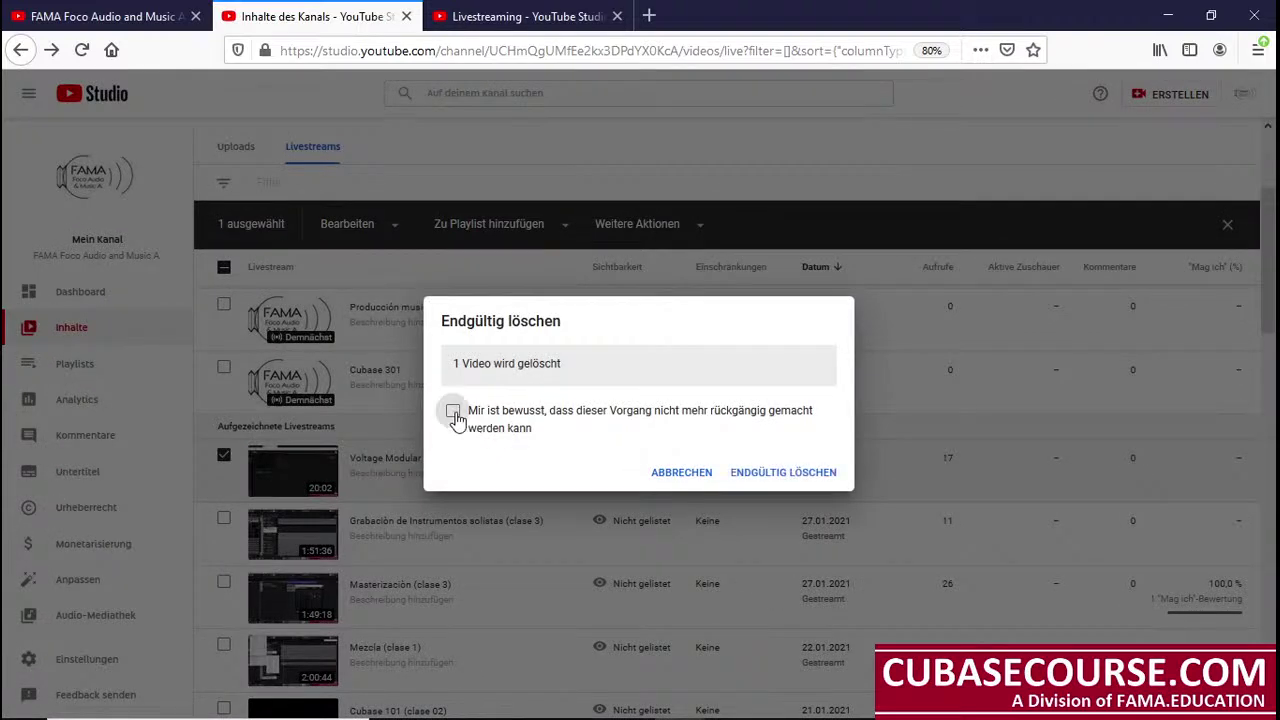
click(831, 478)
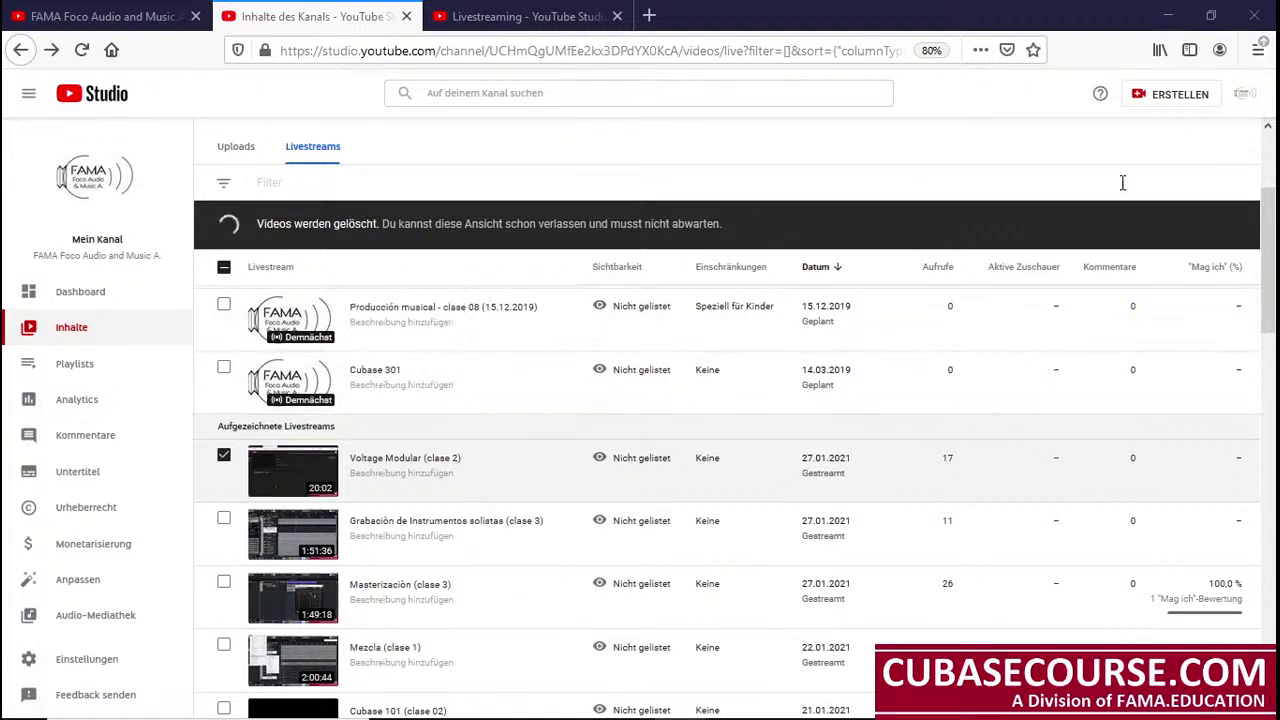
Step: Switch to MIDI I.ods in OpenOffice Calc, enter "o" in cell AJ17, and save and close the spreadsheet
click(1177, 20)
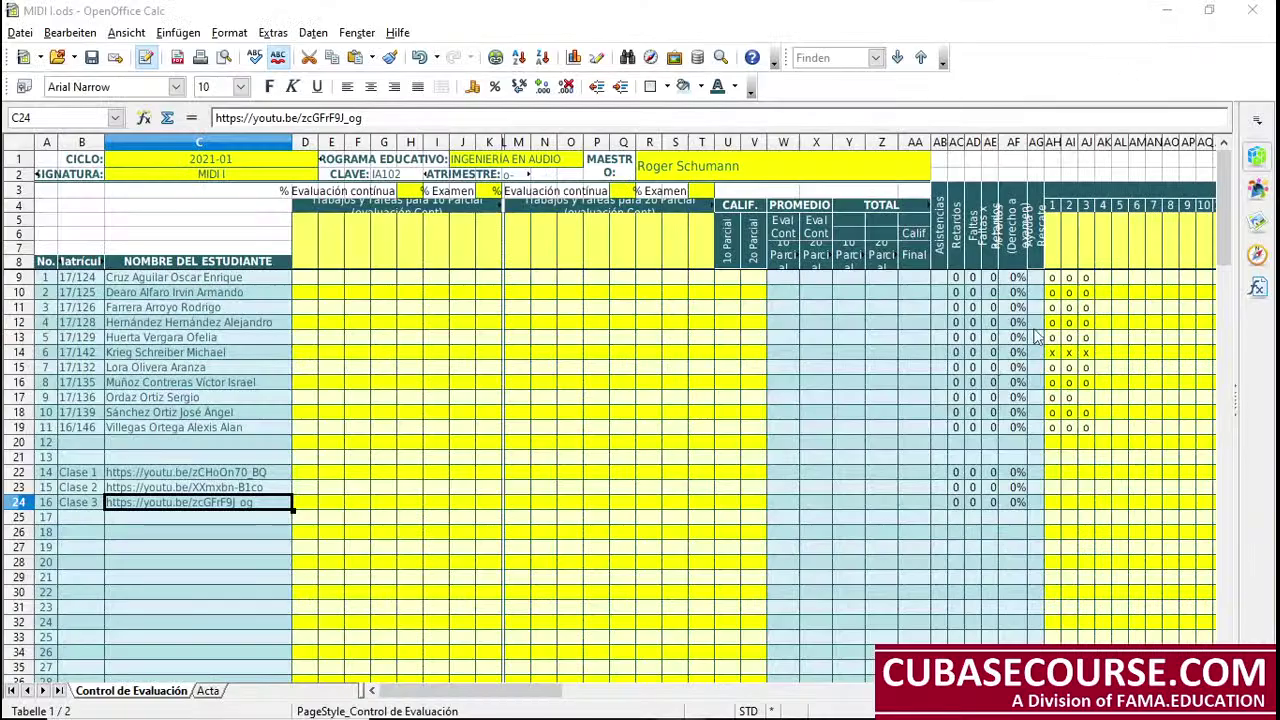
click(1084, 400)
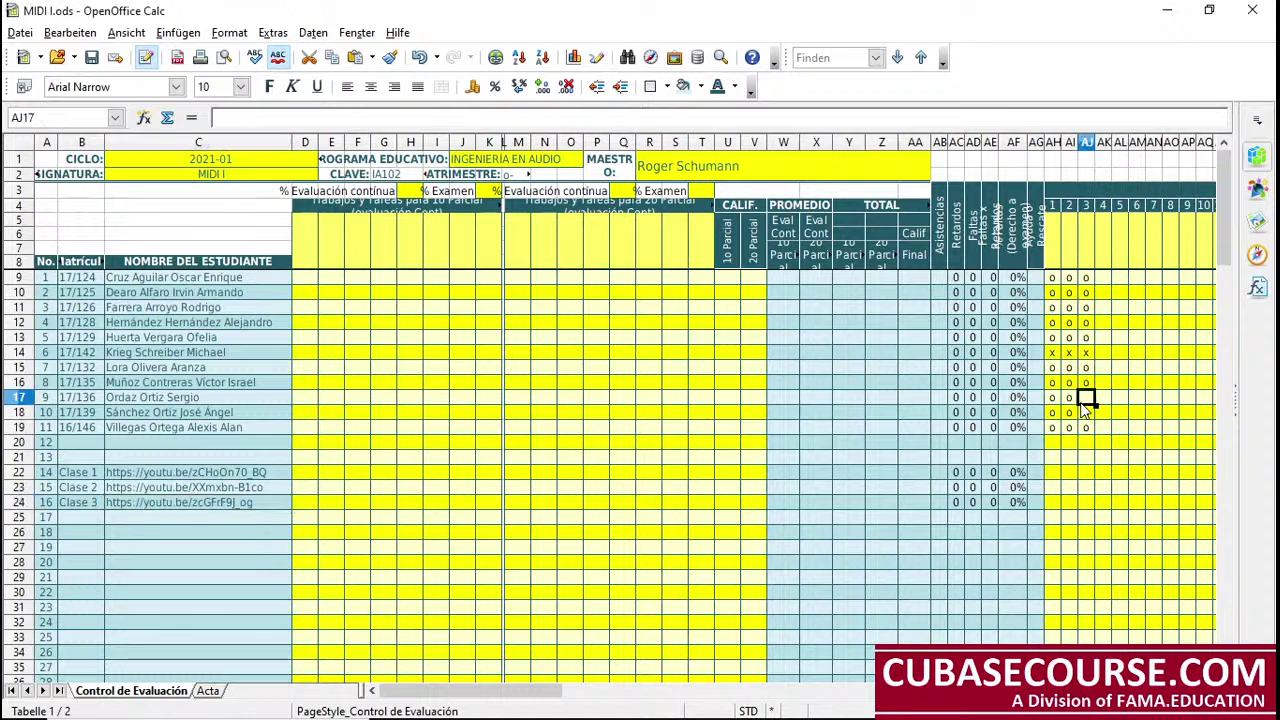
text(o)
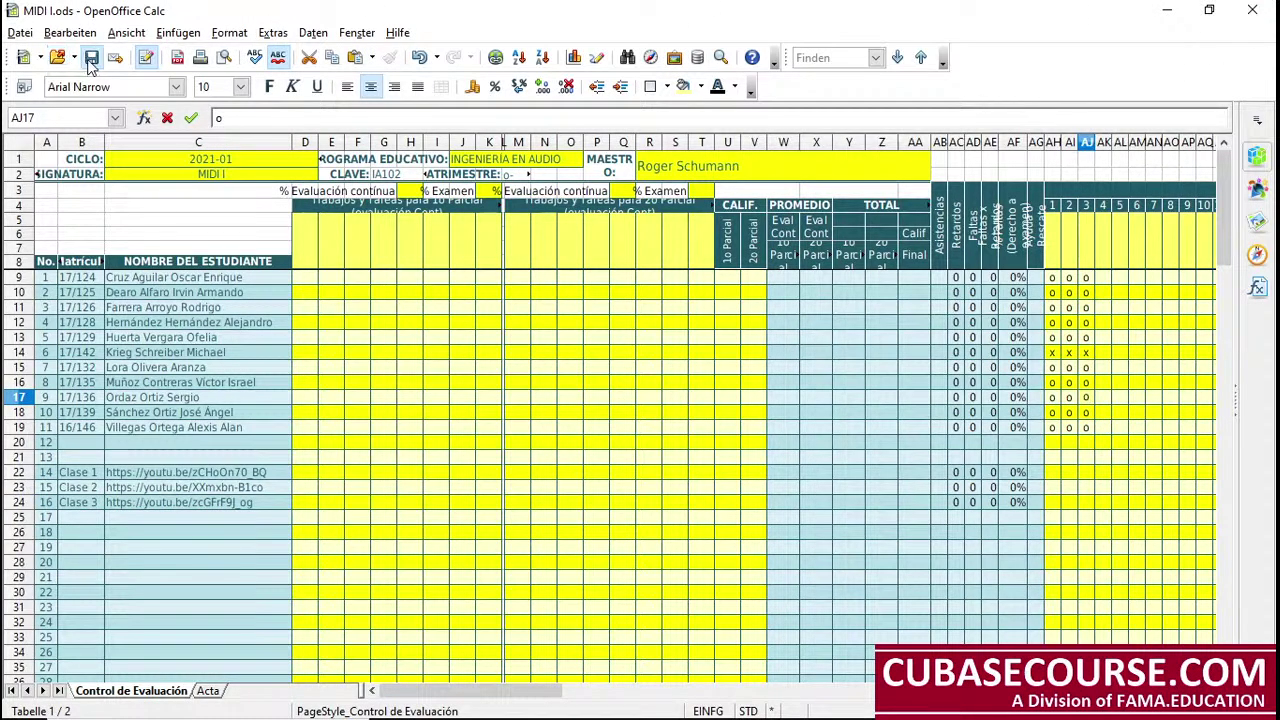
click(1264, 13)
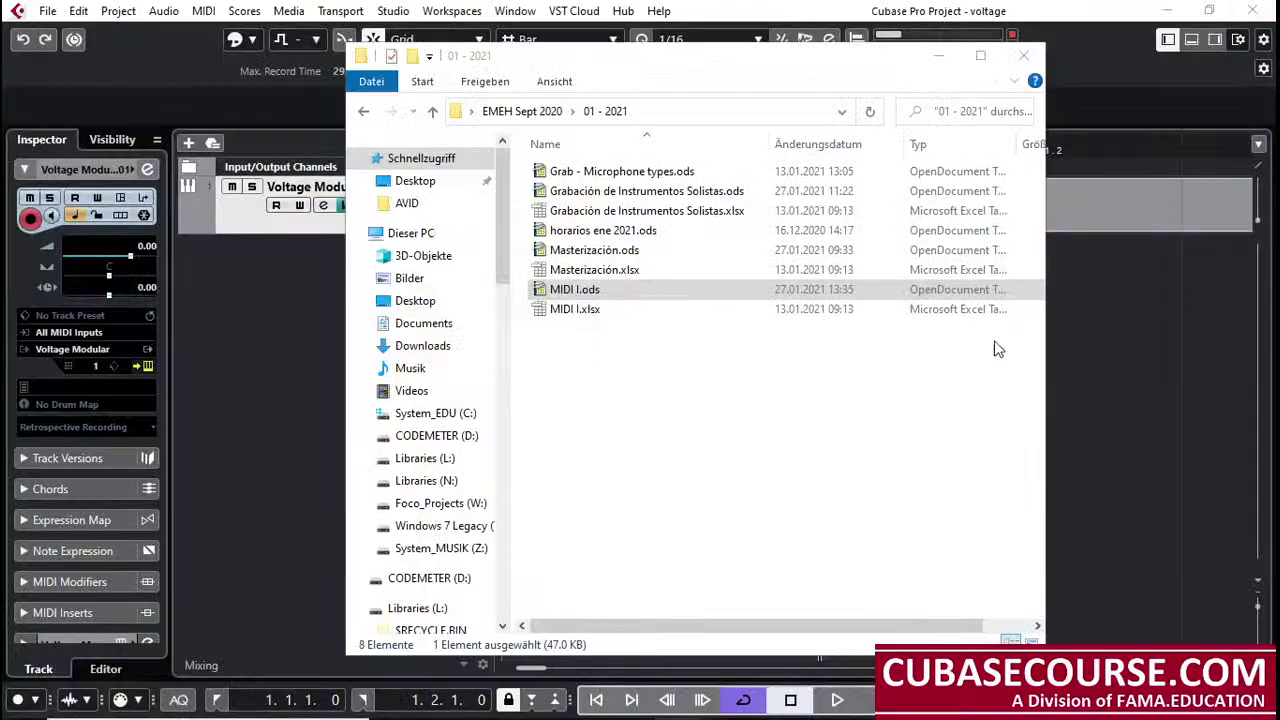
Step: Switch to Cubase by closing the 01 - 2021 folder window, dismiss the SuperVision plug-in window, and open the Voltage Modular instrument editor
click(1010, 66)
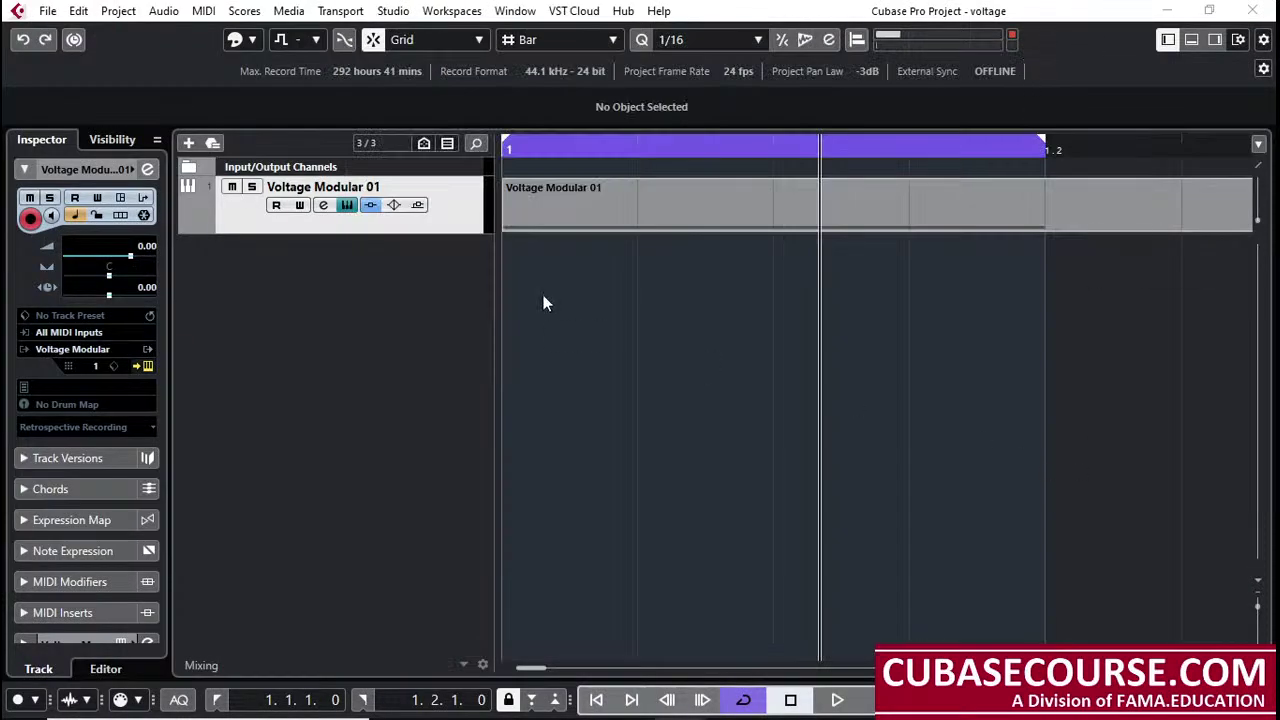
click(461, 286)
click(150, 367)
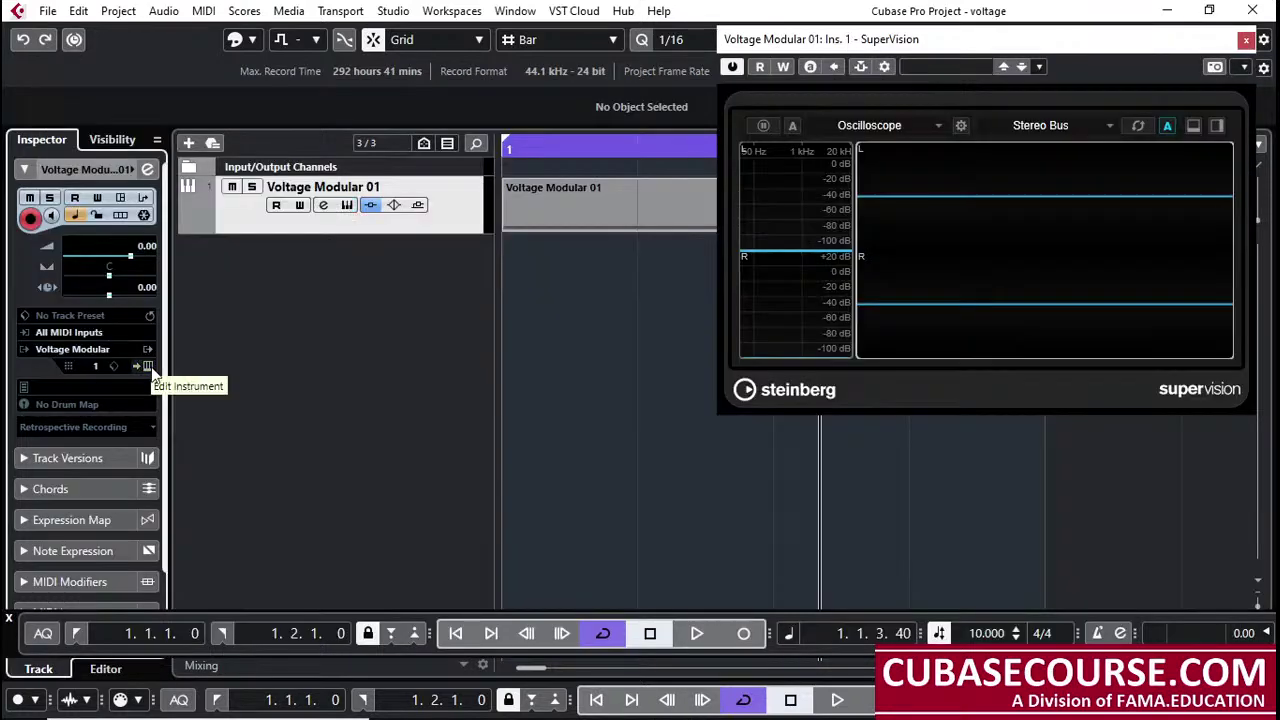
click(1246, 40)
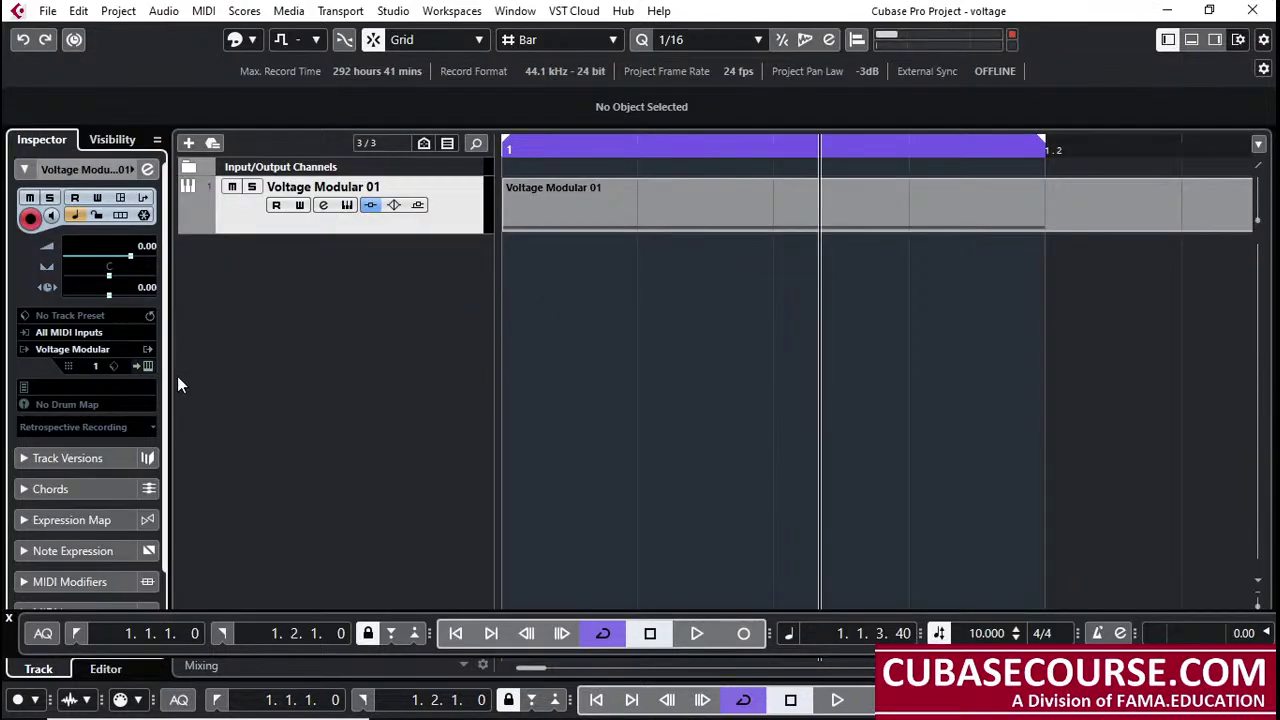
click(147, 366)
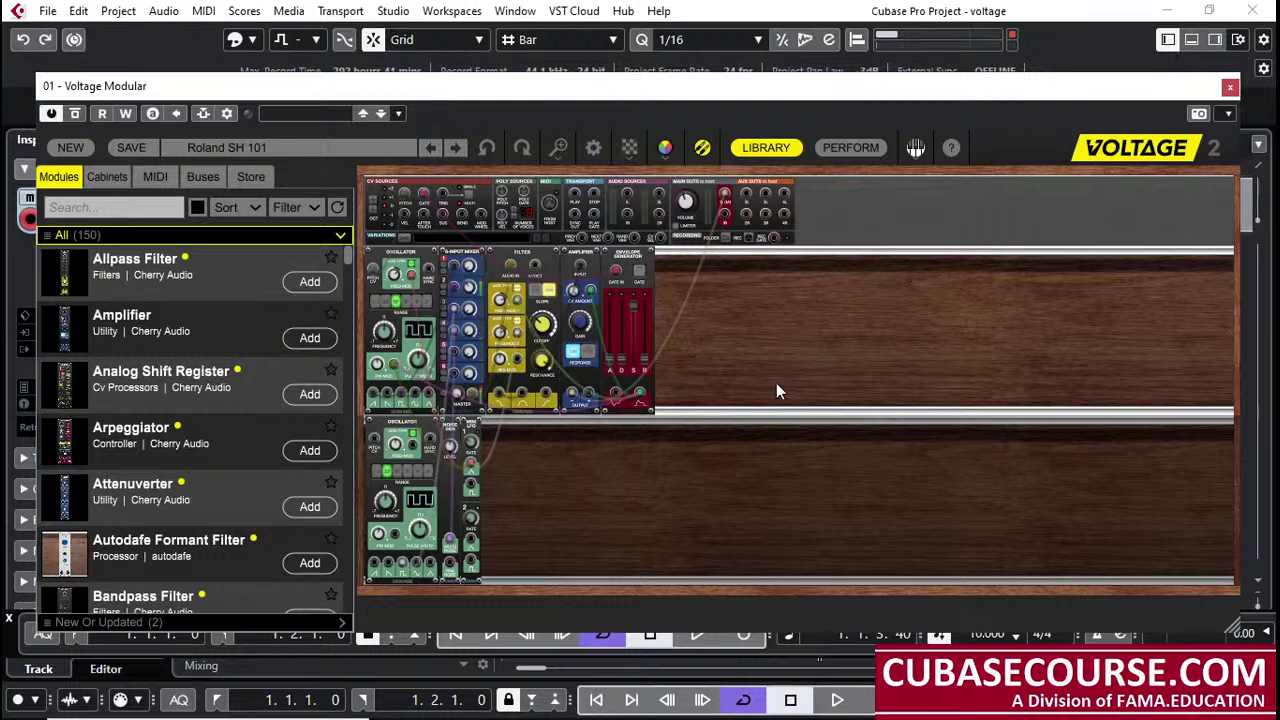
scroll(779, 383, up, 3)
scroll(1202, 396, up, 2)
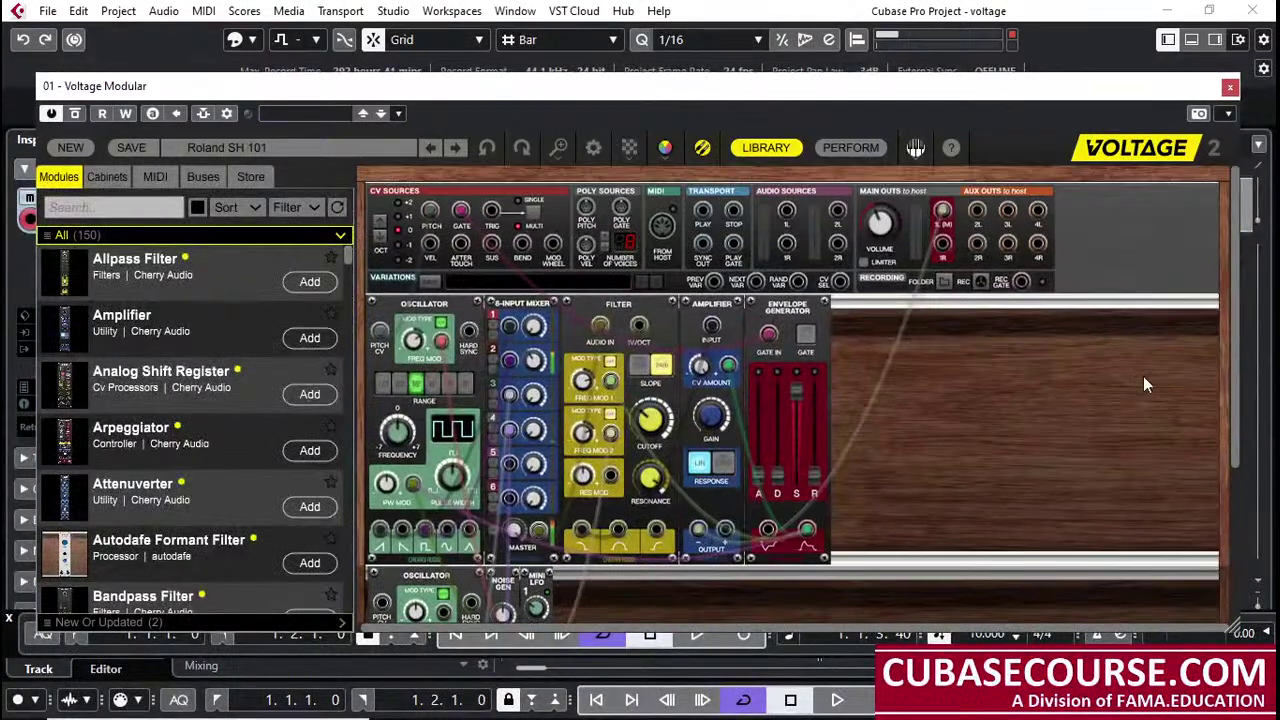
Step: Delete the Oscillator, 6-Input Mixer, Filter, Amplifier and Envelope Generator modules from the upper row of the Roland SH 101 patch
click(455, 306)
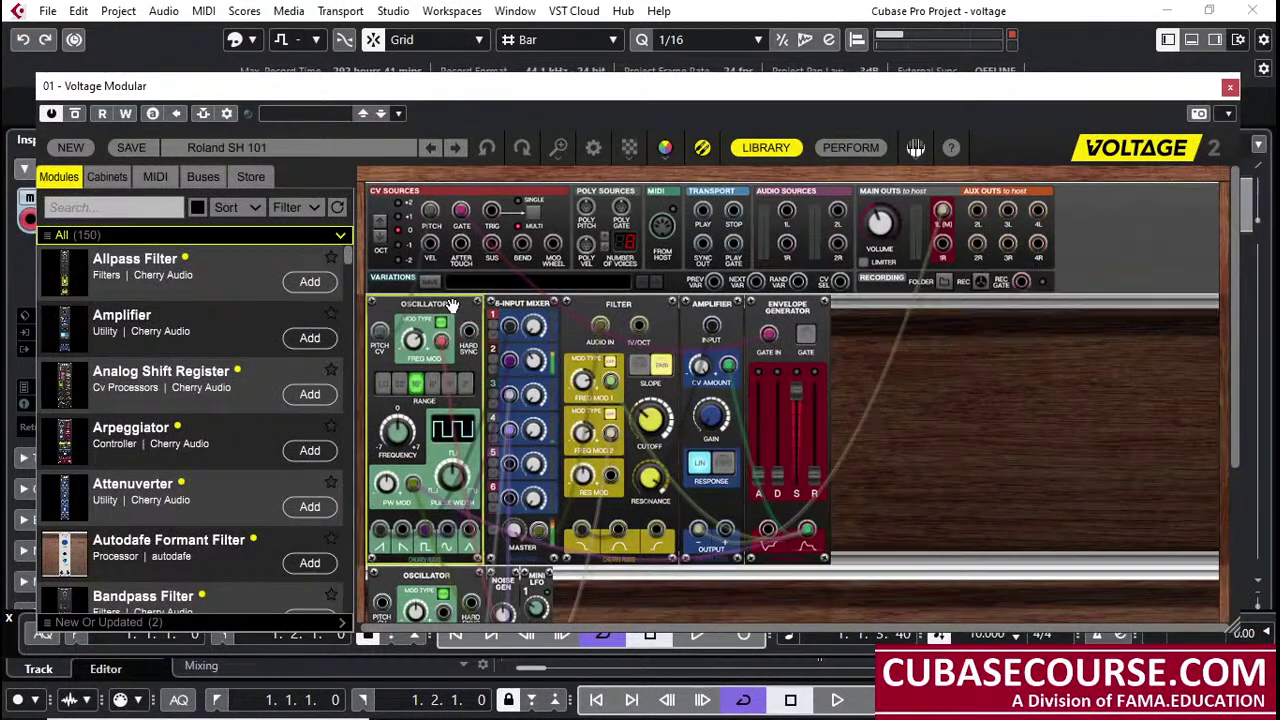
key(Delete)
key(Delete)
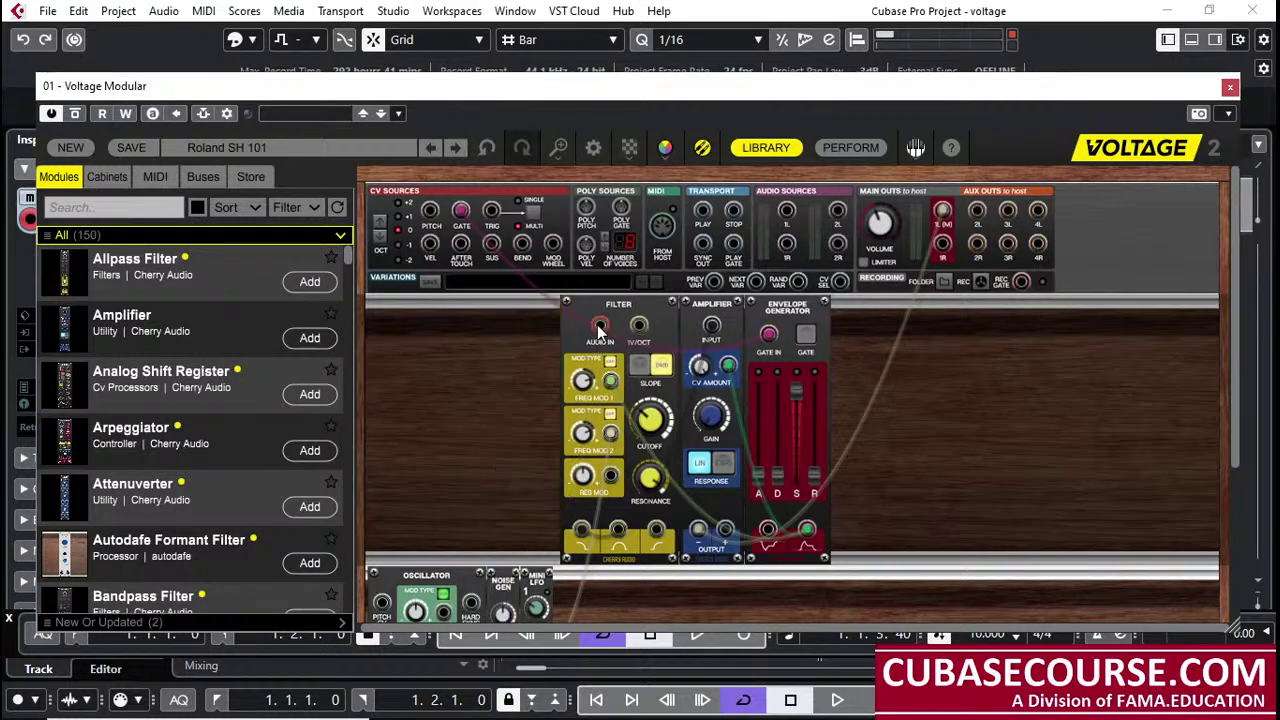
key(Delete)
key(Delete)
key(Delete)
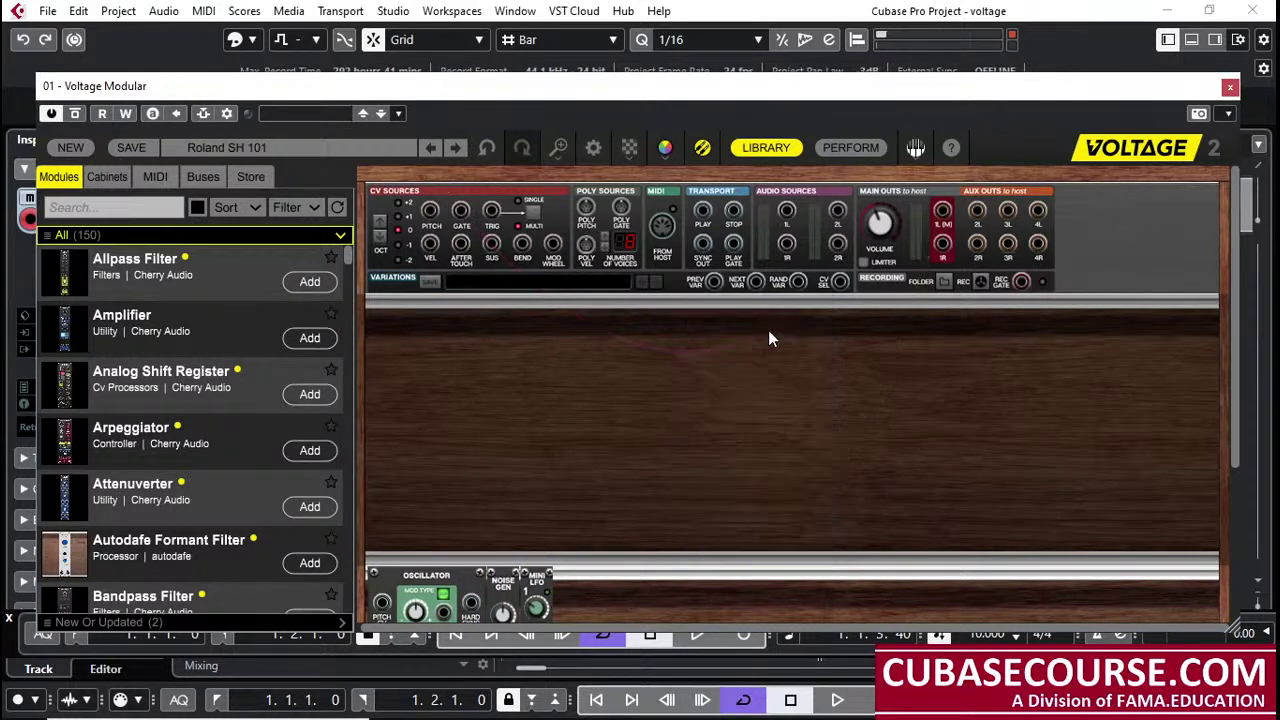
Step: Delete the Oscillator, Noise Generator and Mini LFO modules from the second row and close the instrument editor
click(457, 575)
key(Delete)
key(Delete)
key(Delete)
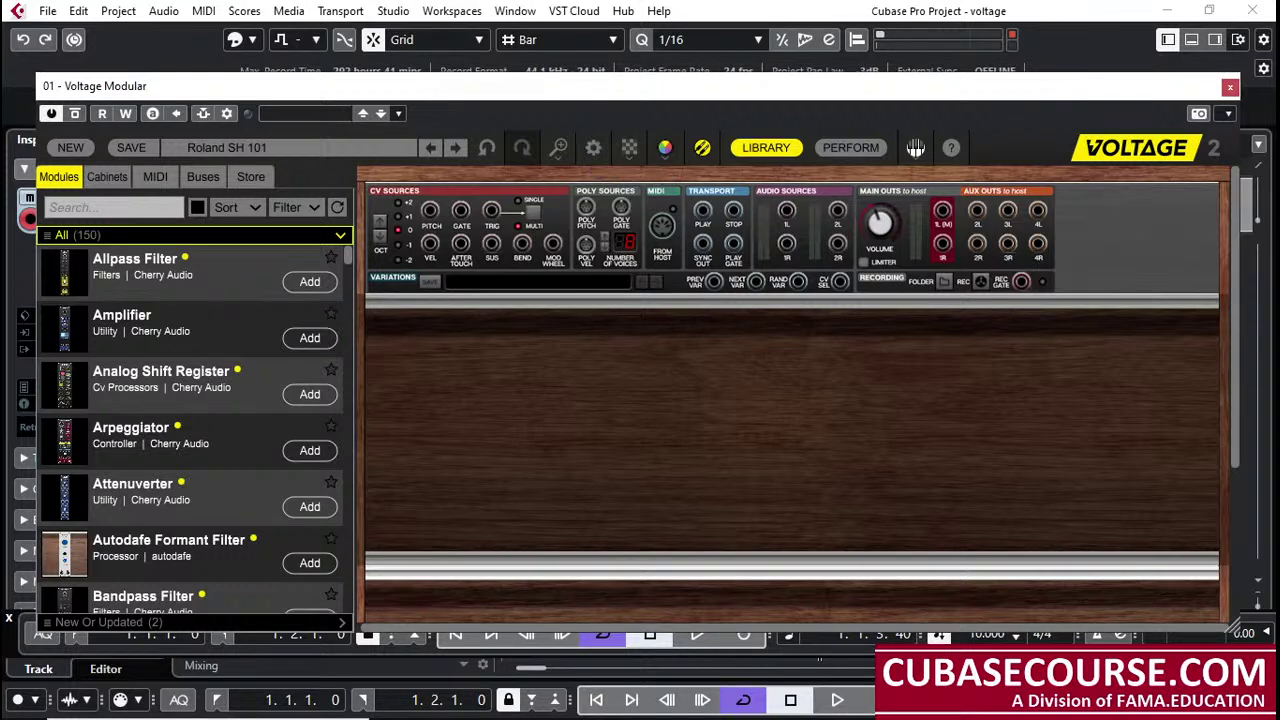
key(ctrl+w)
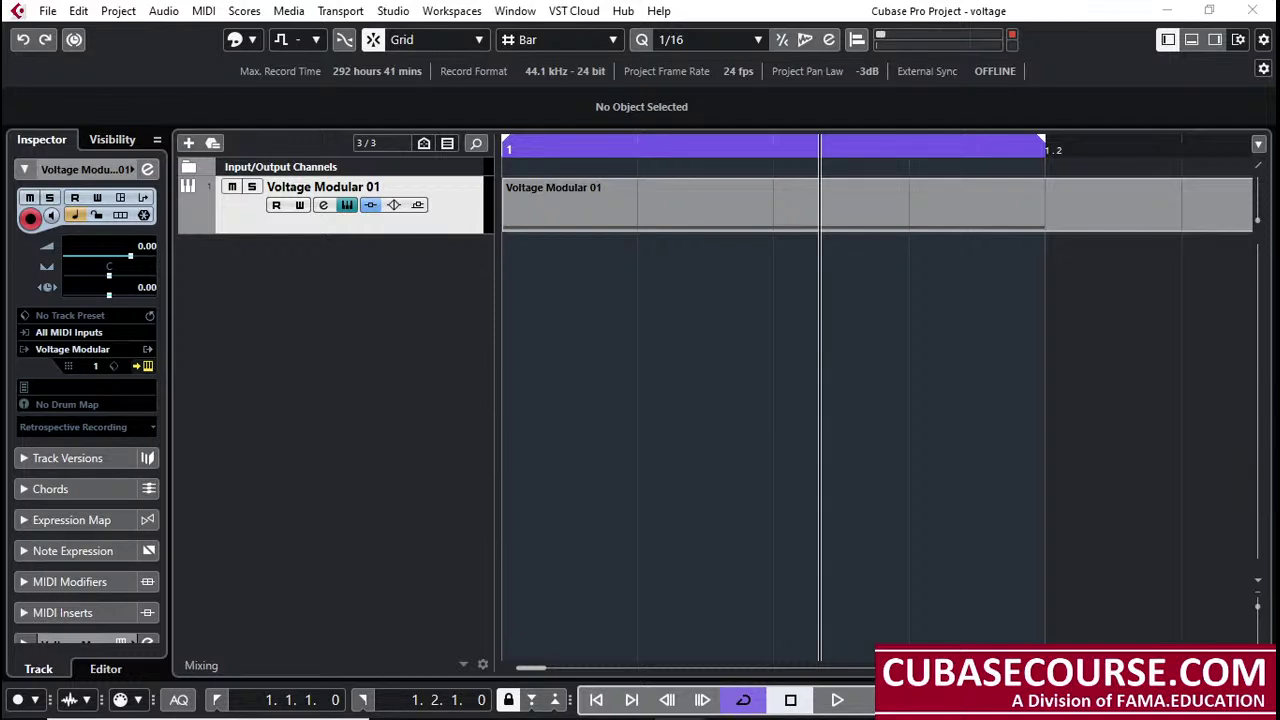
Step: Reopen the Voltage Modular editor, search the modules for "osc", and place an Oscillator at the start of the upper row
click(148, 366)
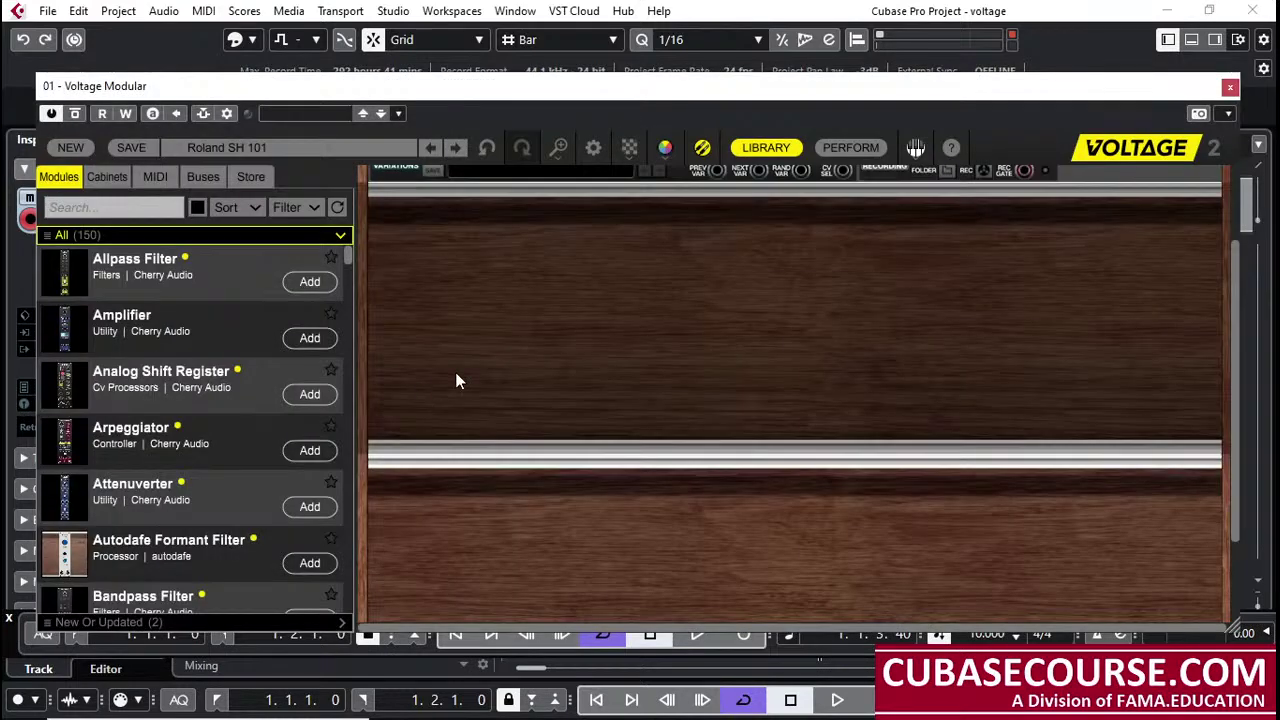
scroll(603, 275, up, 2)
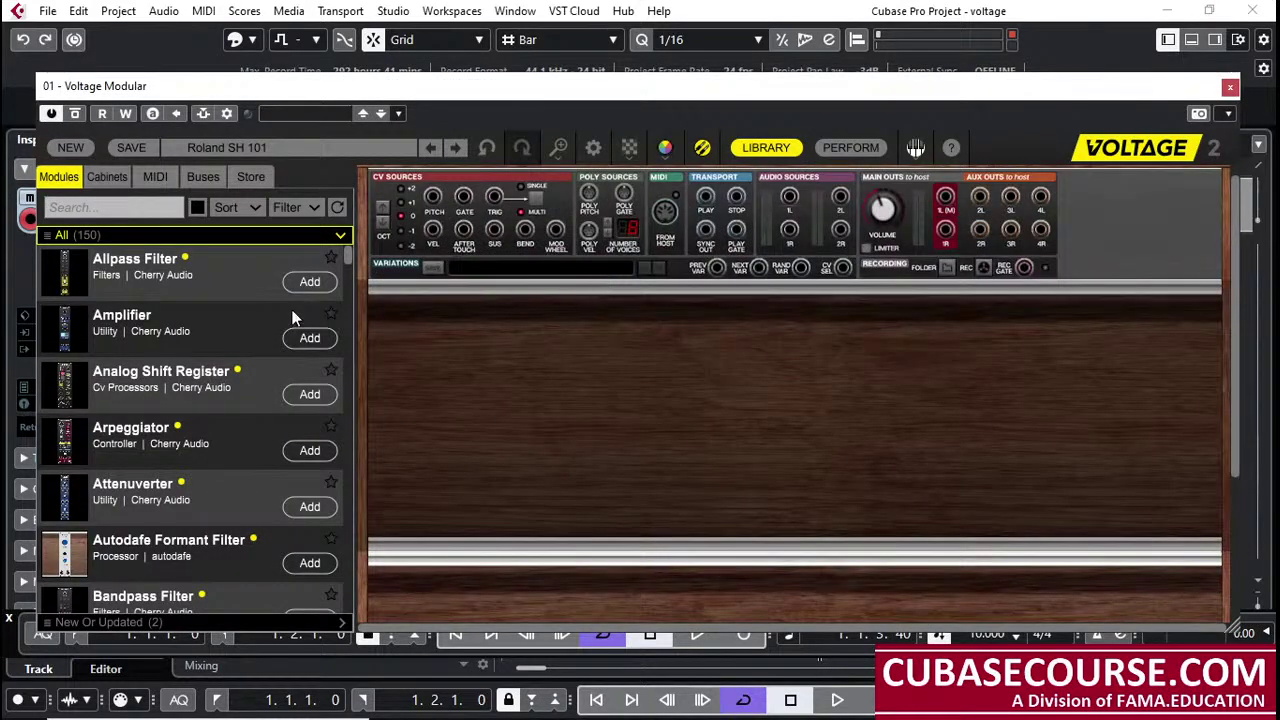
click(91, 207)
text(csc)
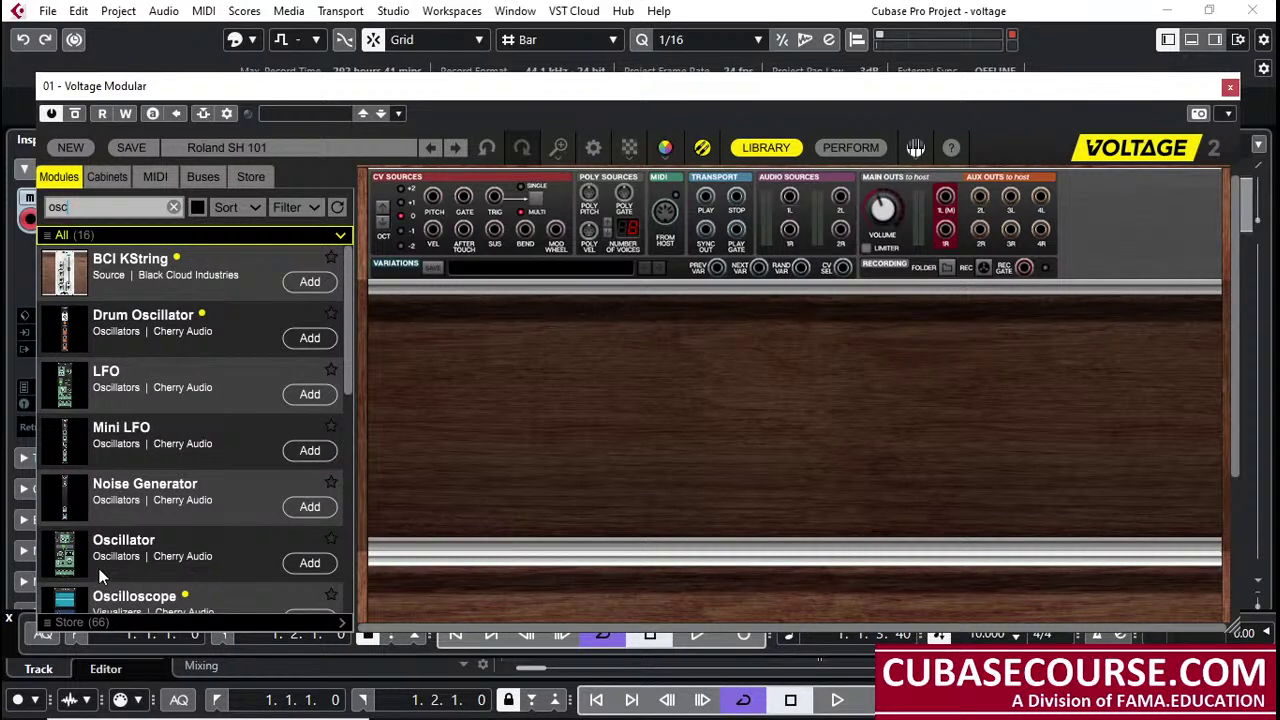
drag(98, 567, 482, 286)
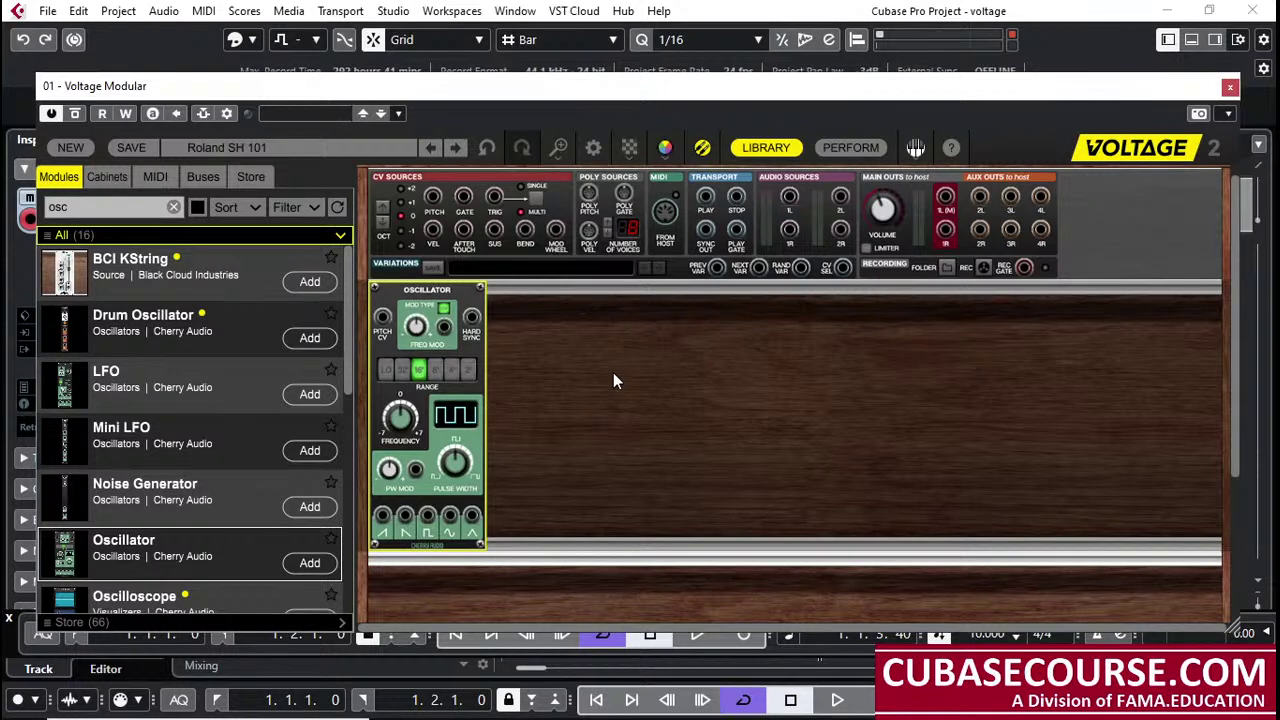
Step: Search the modules for "amp" and add an Amplifier beside the Oscillator
click(100, 207)
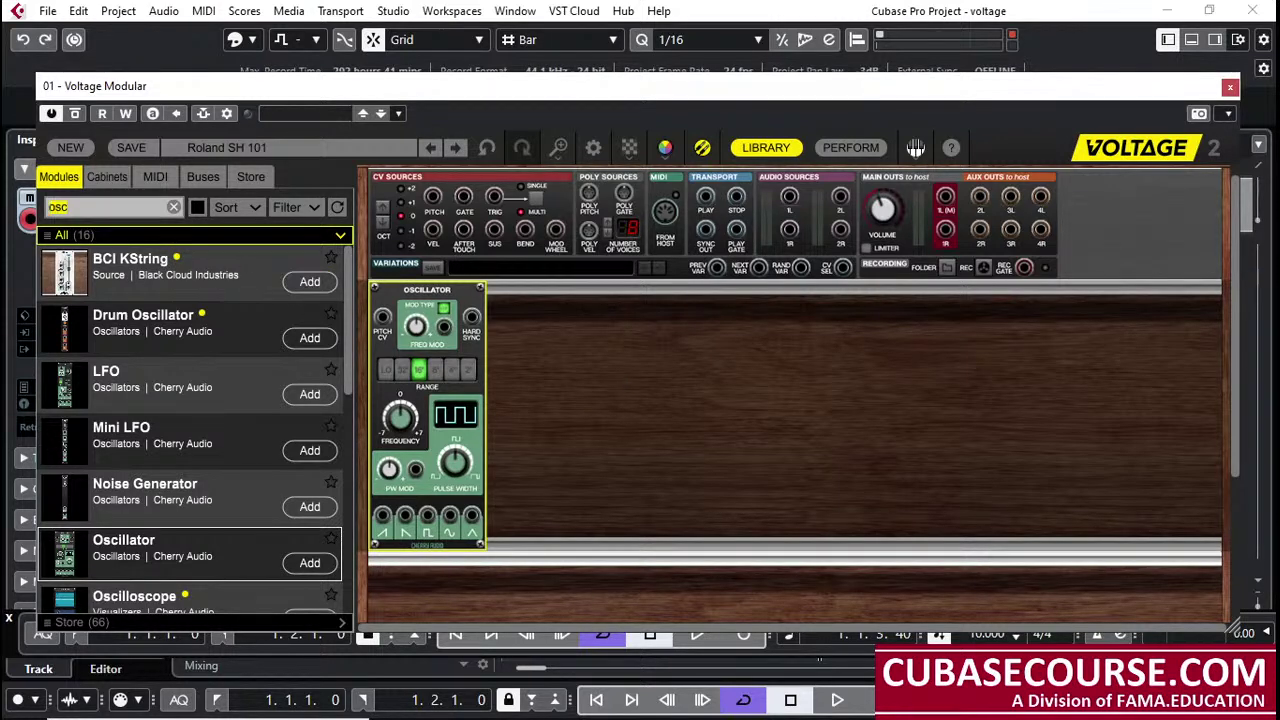
text(amp)
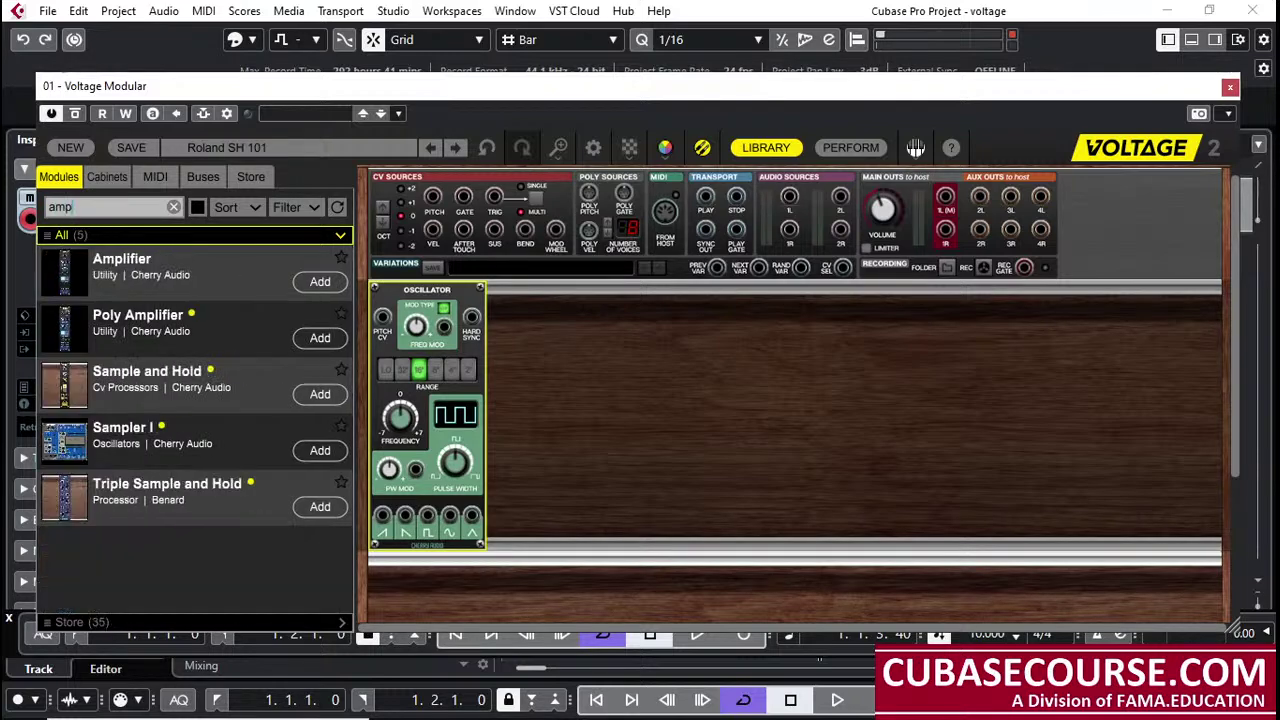
click(318, 282)
scroll(674, 385, up, 1)
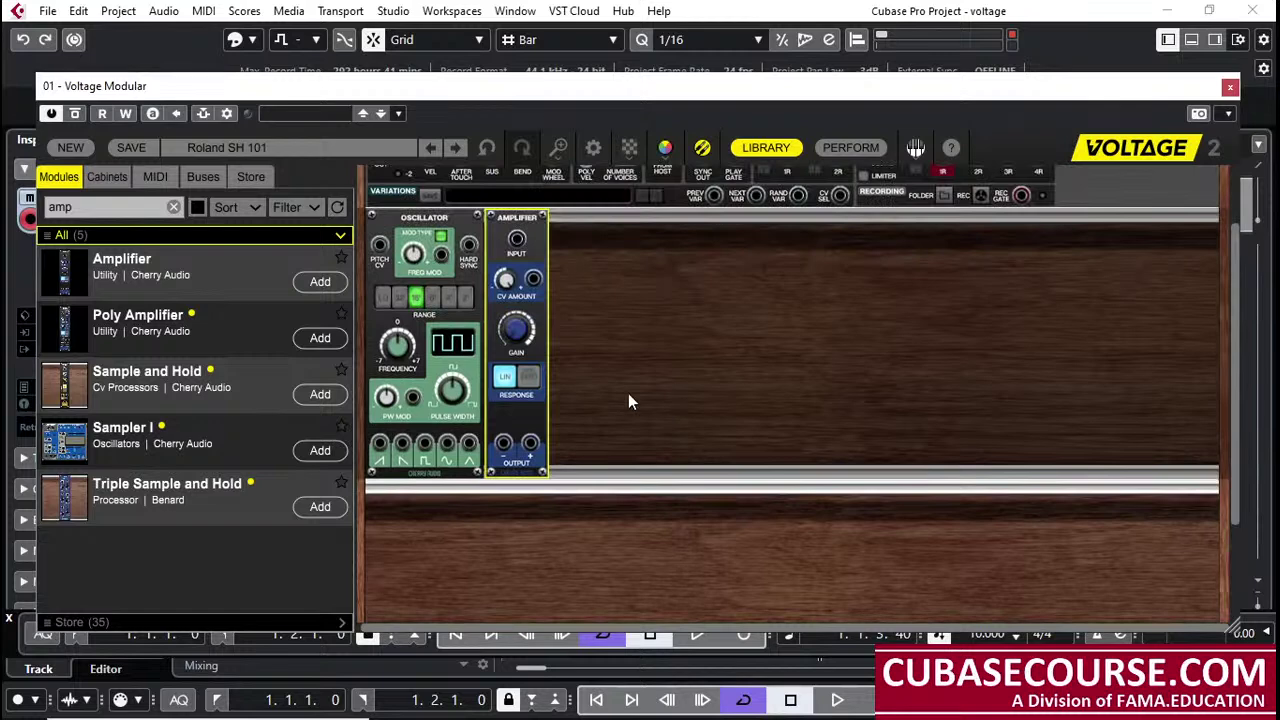
Step: Patch the Oscillator's first waveform output through the Amplifier to main output 1L (M), and the Pitch source to the Oscillator's Pitch CV input
drag(380, 443, 516, 243)
scroll(578, 415, up, 1)
mouse_move(505, 530)
mouse_down()
mouse_move(571, 491)
mouse_move(778, 257)
mouse_move(942, 212)
mouse_up()
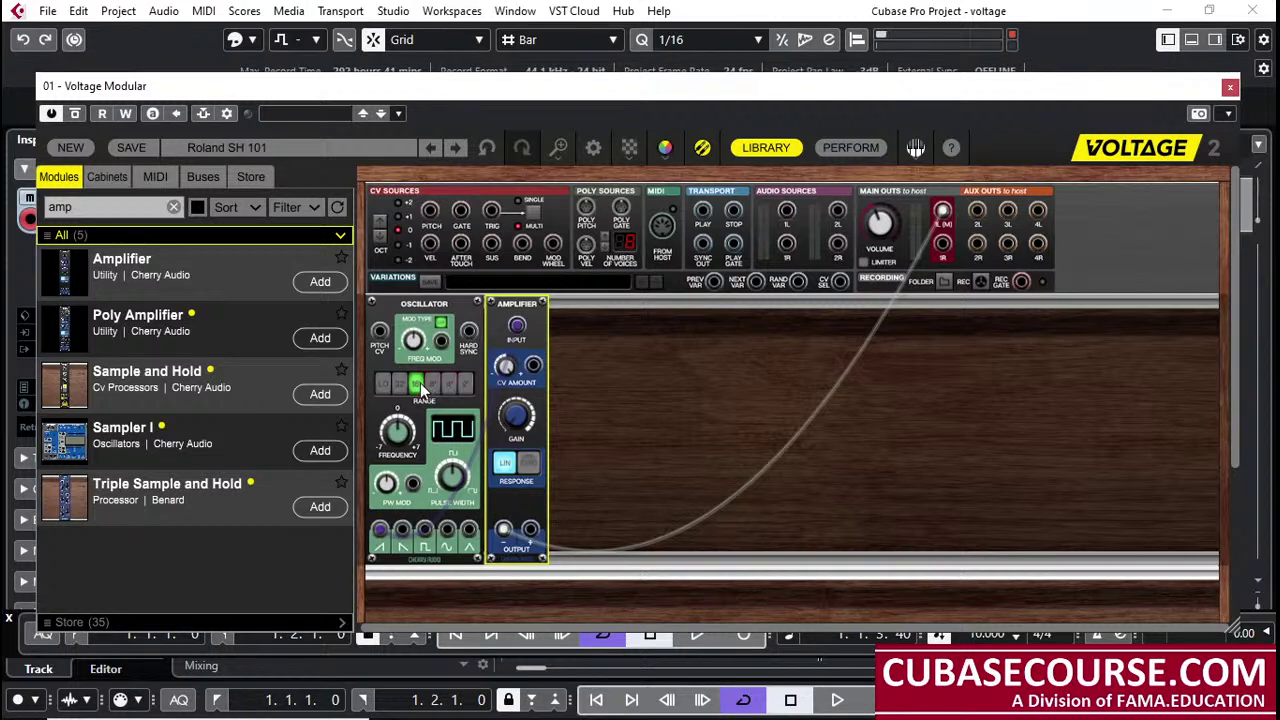
drag(431, 210, 386, 336)
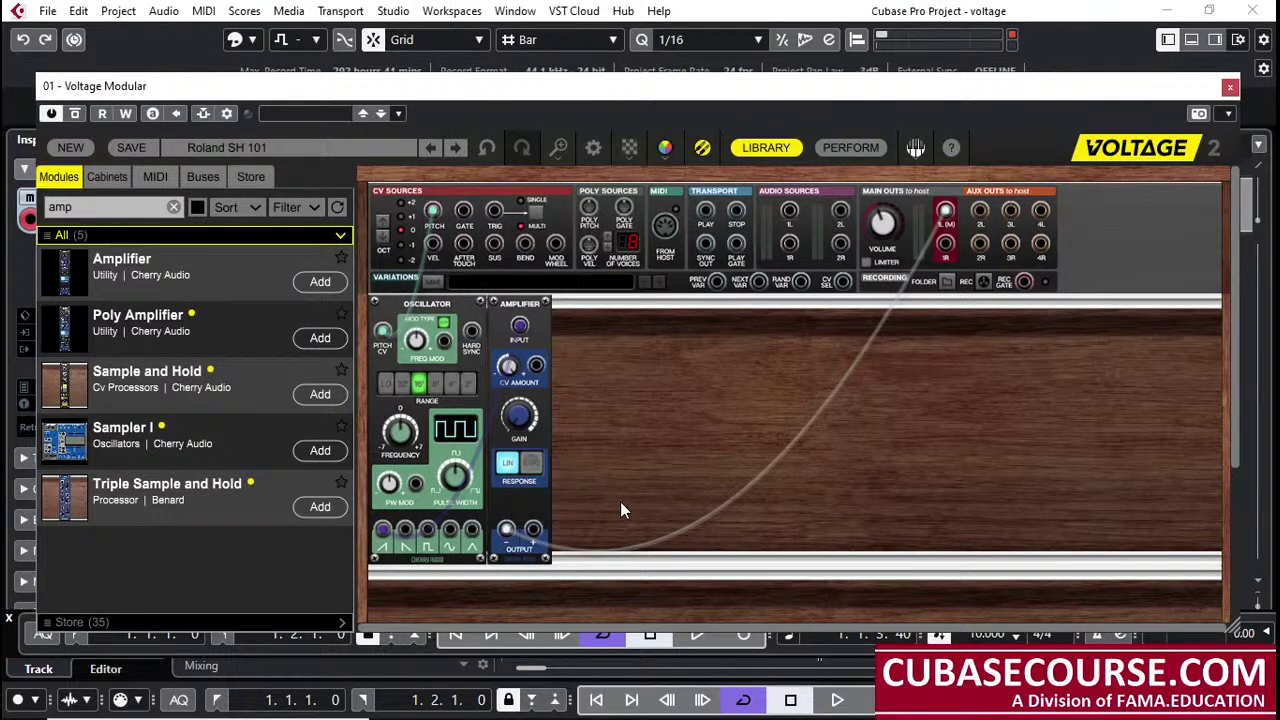
Step: Vary the Amplifier's input gain between 13% and 4.5% to test the continuous oscillator sound
click(519, 400)
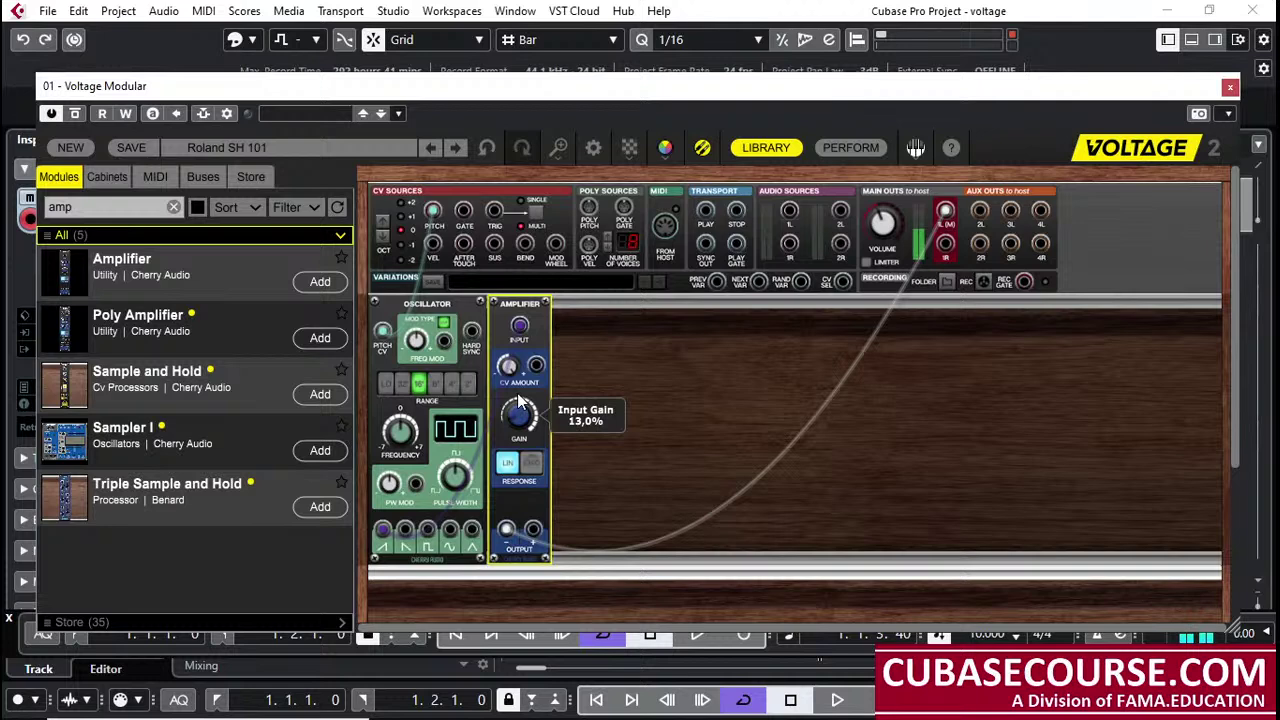
mouse_move(519, 400)
mouse_down()
mouse_move(517, 432)
mouse_move(514, 417)
mouse_up()
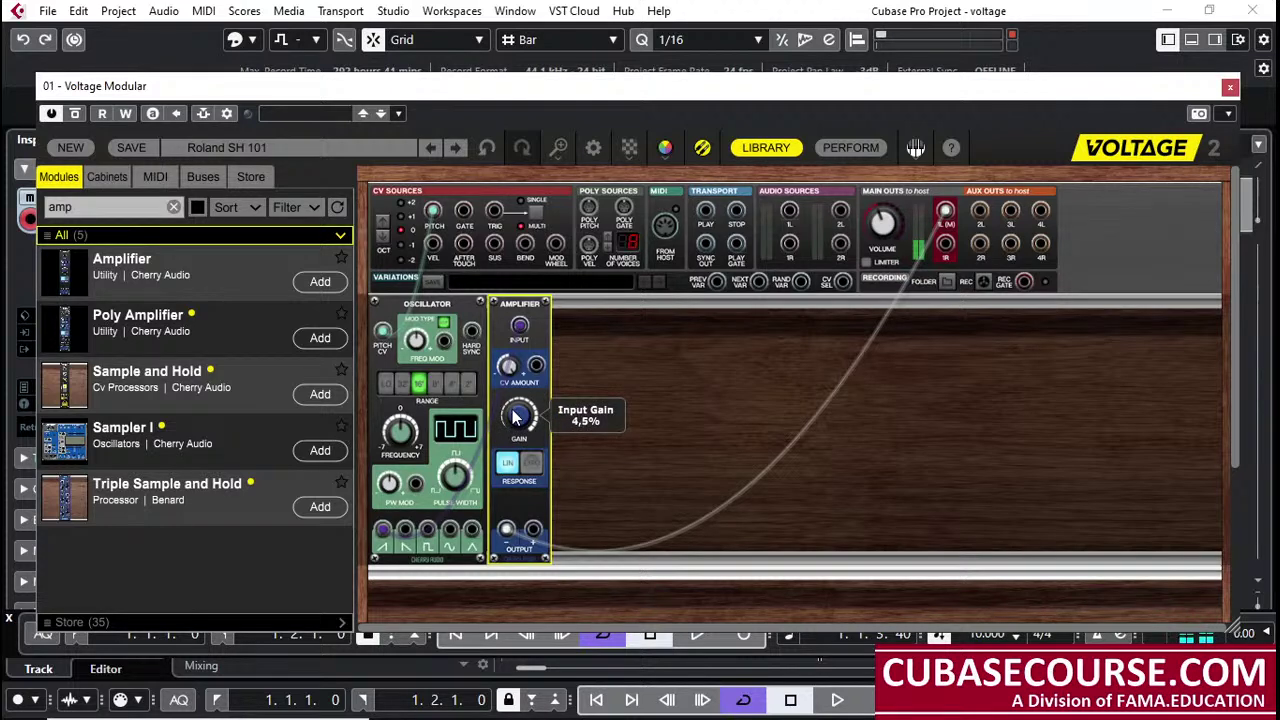
scroll(518, 432, up, 1)
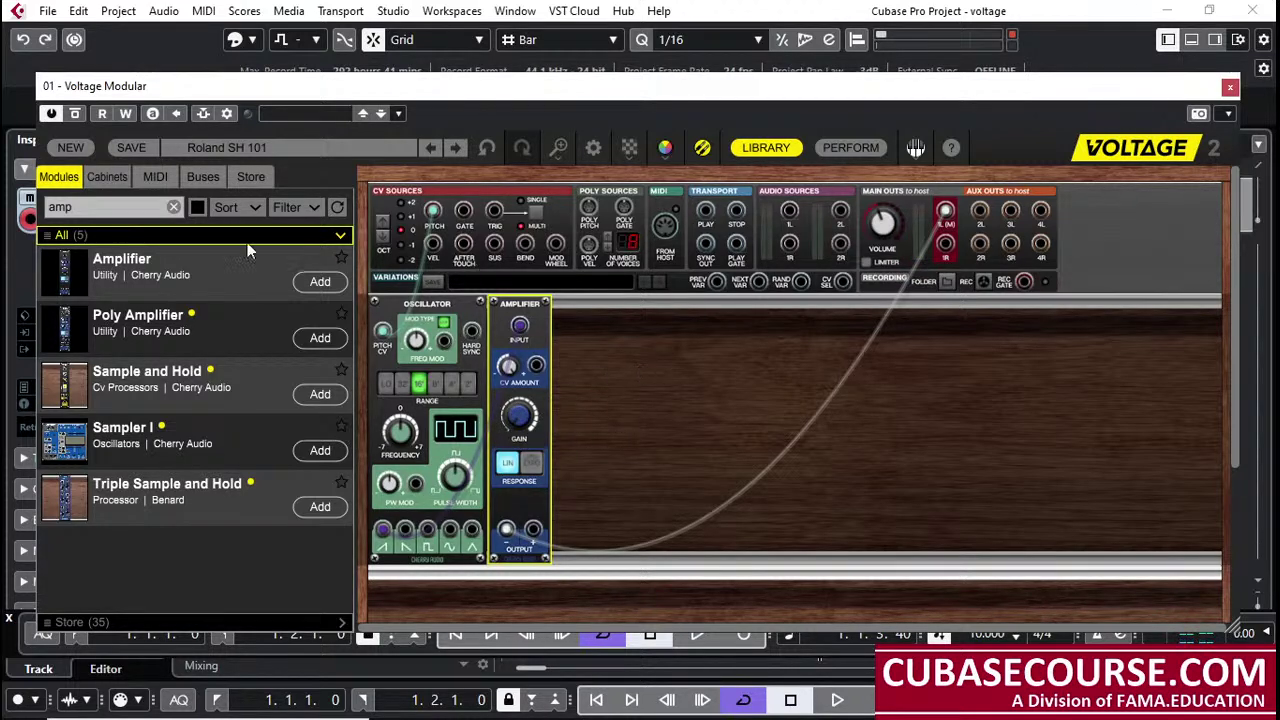
Step: Search the modules for "env" and add an Envelope Generator beside the Amplifier
double_click(123, 212)
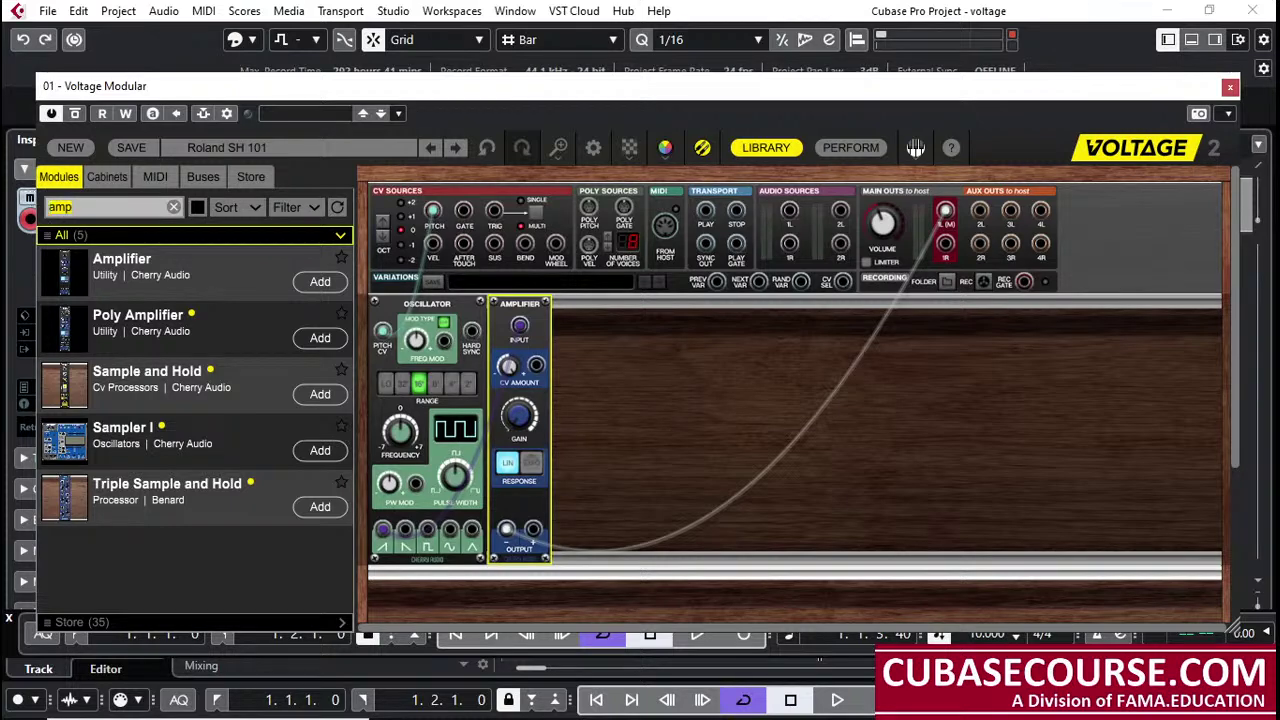
text(env)
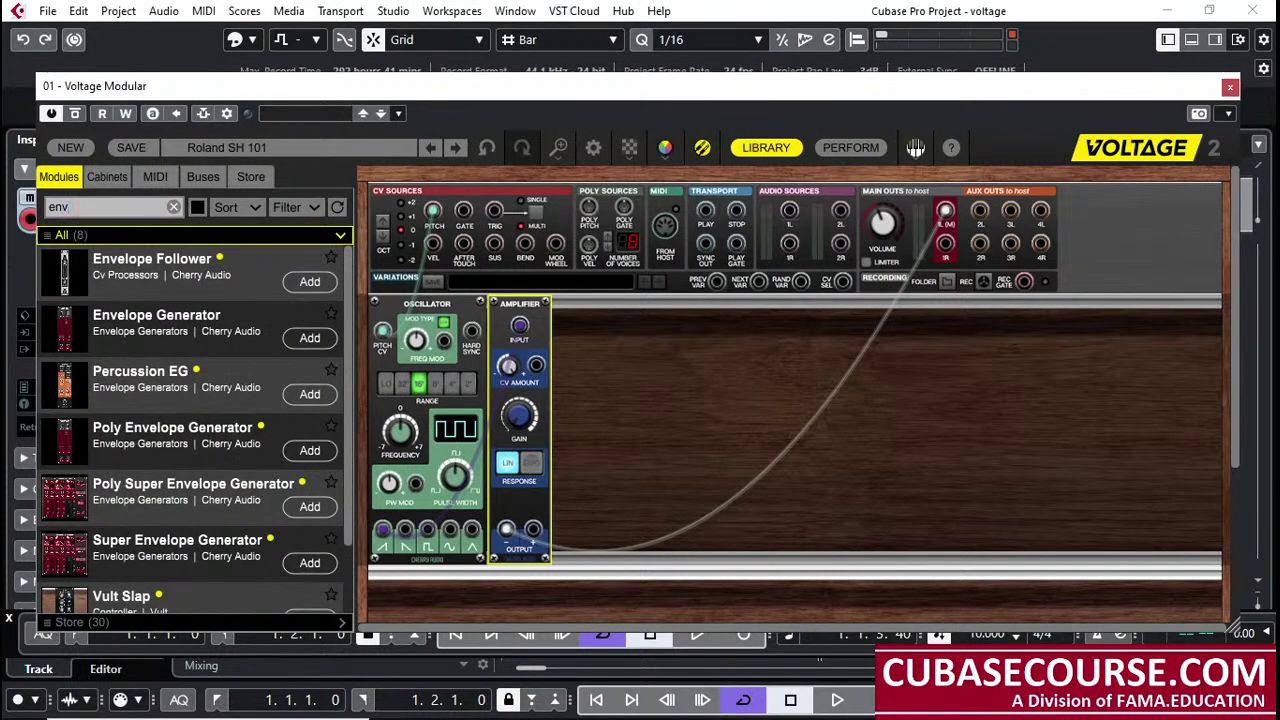
click(310, 337)
scroll(815, 450, up, 4)
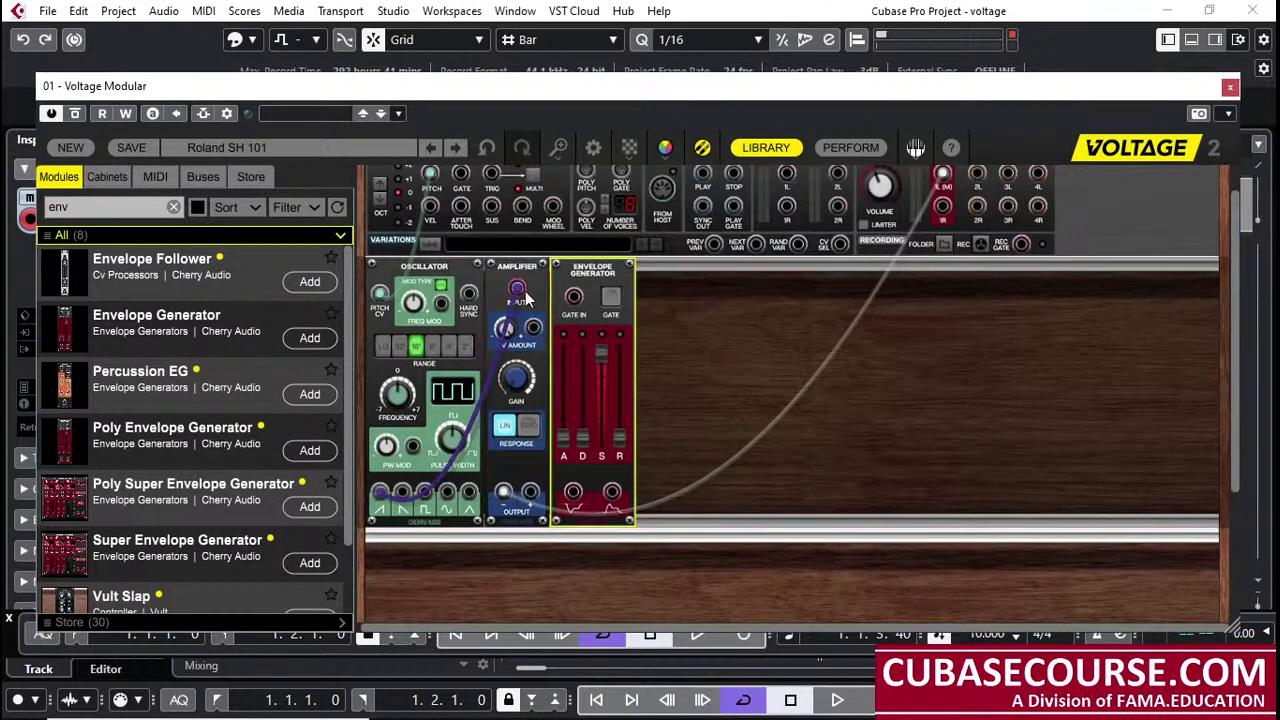
Step: Patch the Gate source into the Envelope Generator and its envelope output into the Amplifier's CV input, and turn down the Amplifier's gain
drag(517, 293, 527, 334)
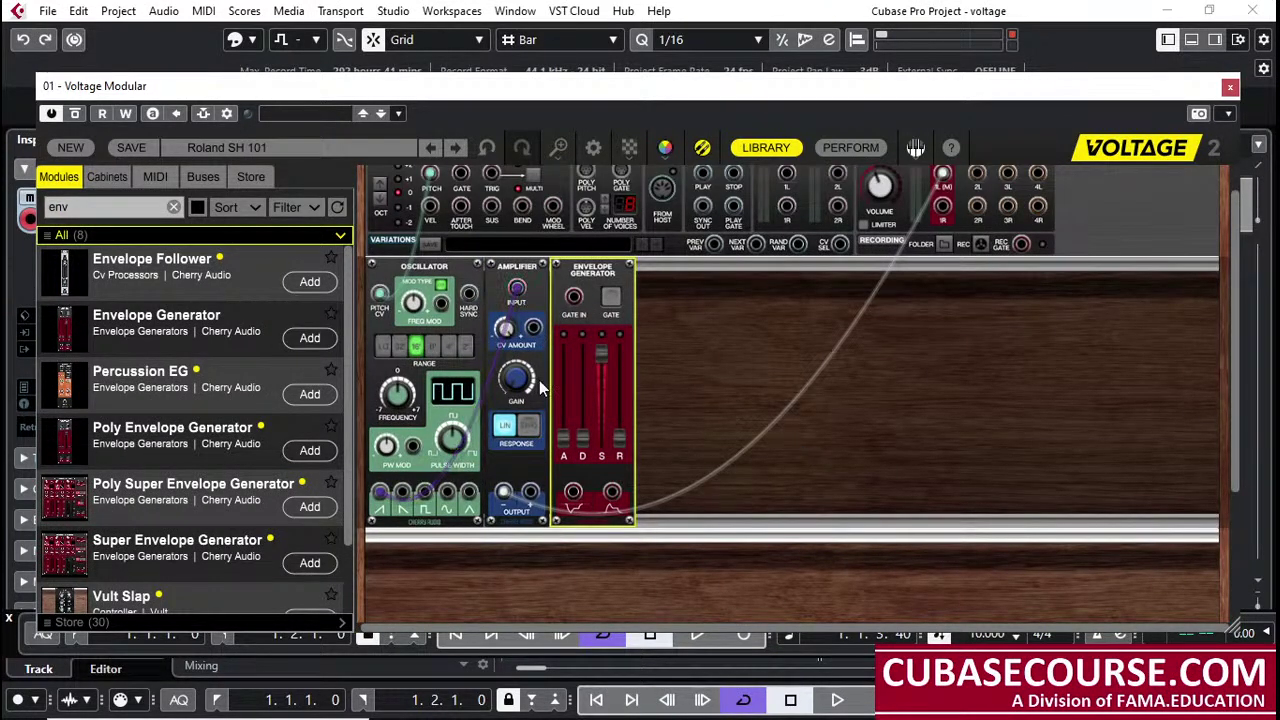
drag(573, 296, 461, 211)
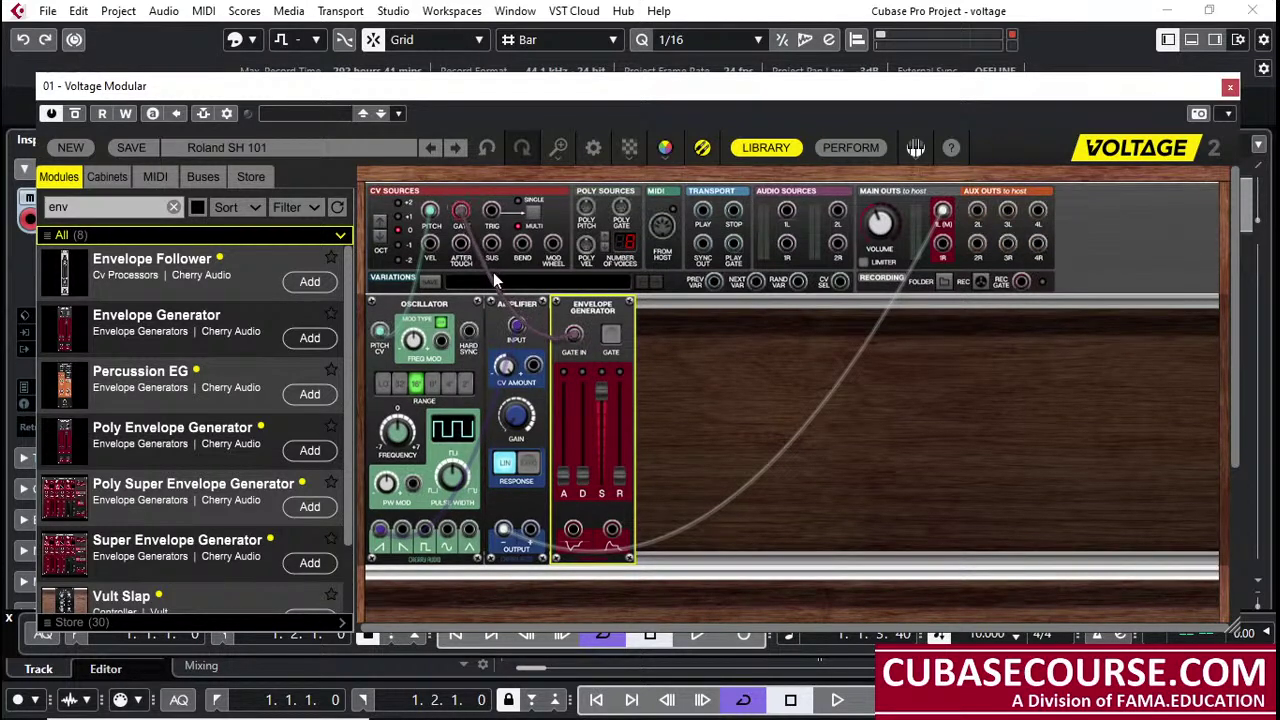
drag(612, 530, 533, 366)
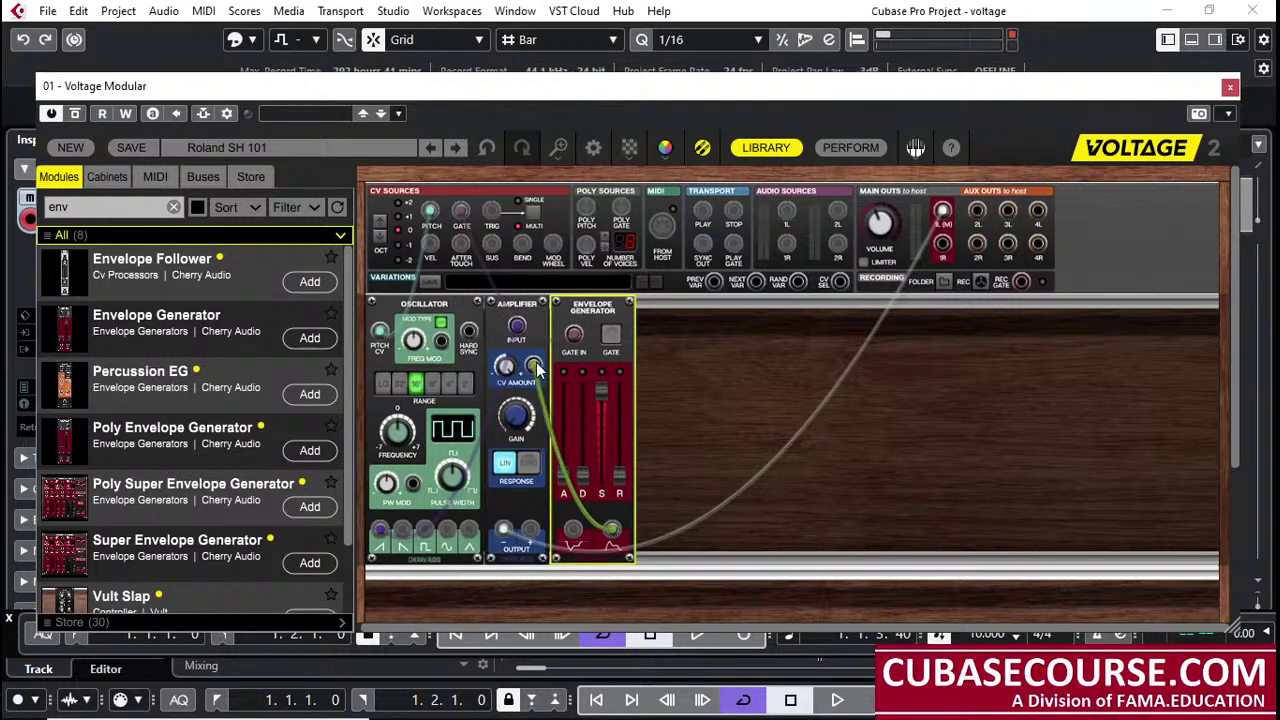
drag(524, 418, 526, 477)
Step: Close the instrument editor and examine the notes of the Voltage Modular 01 part in the Key Editor, closing it when done
click(1226, 85)
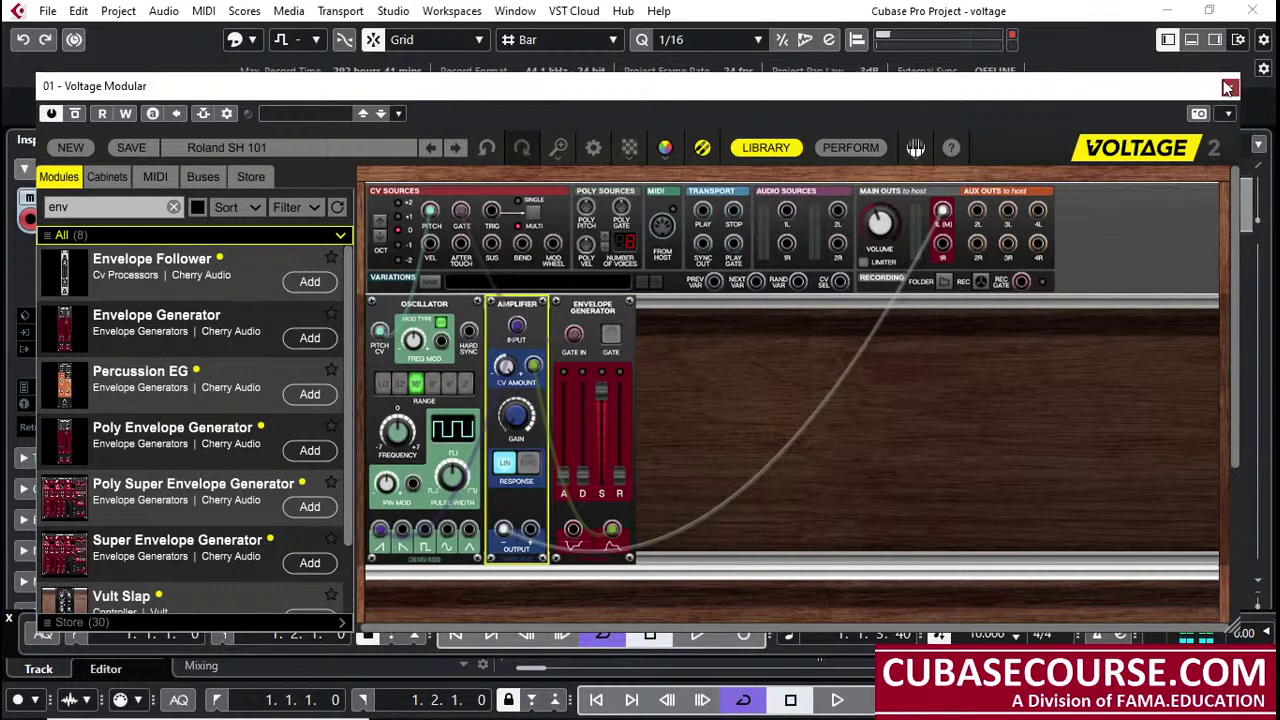
click(656, 203)
double_click(655, 205)
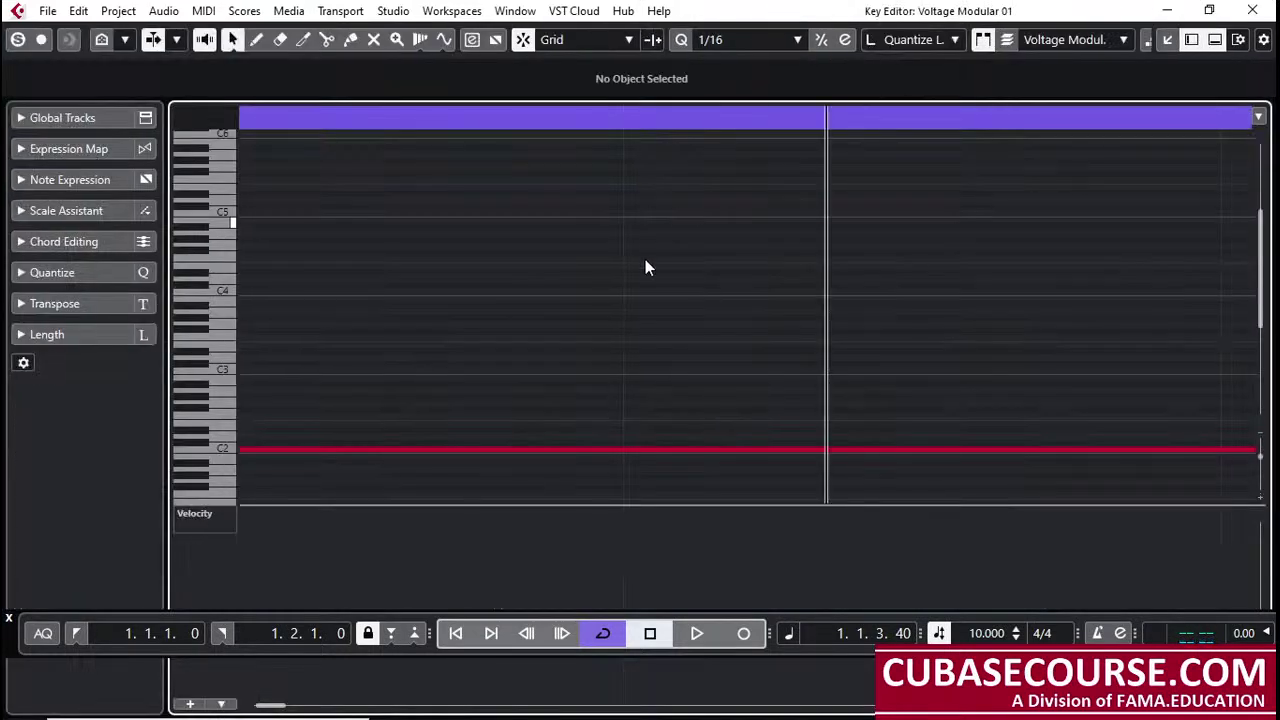
drag(543, 411, 626, 462)
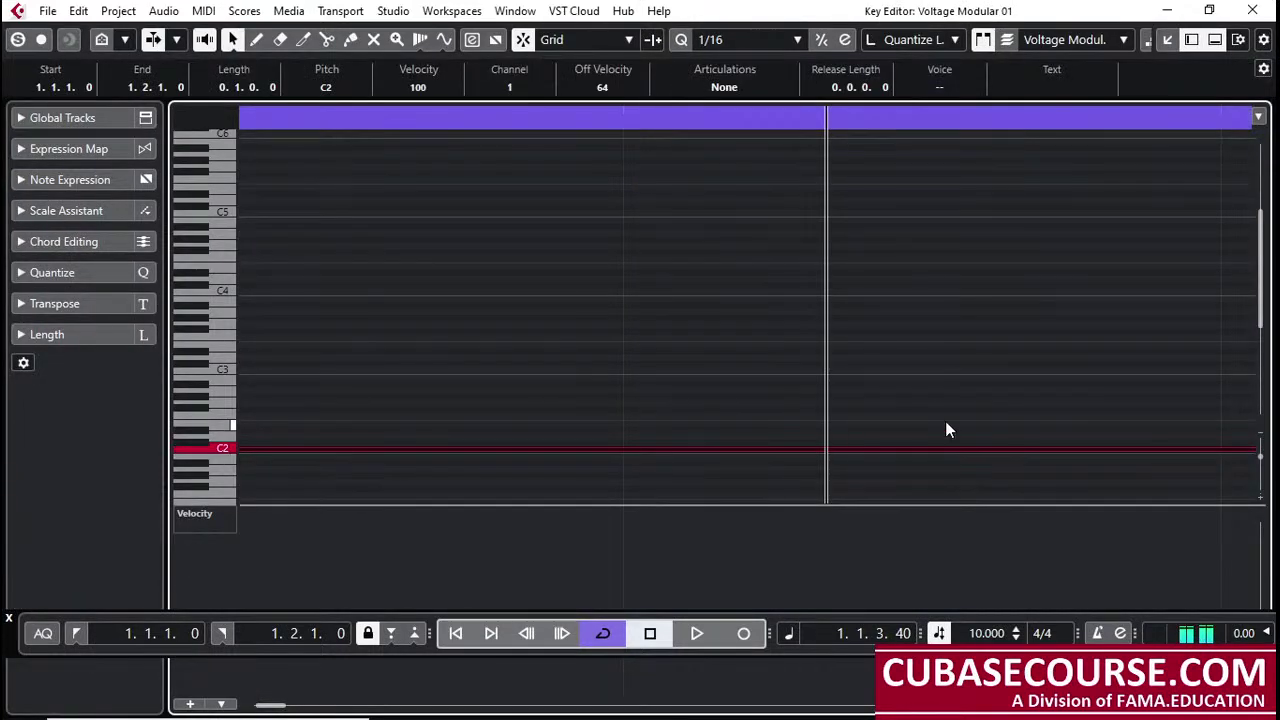
key(Right)
drag(1181, 108, 796, 352)
key(g)
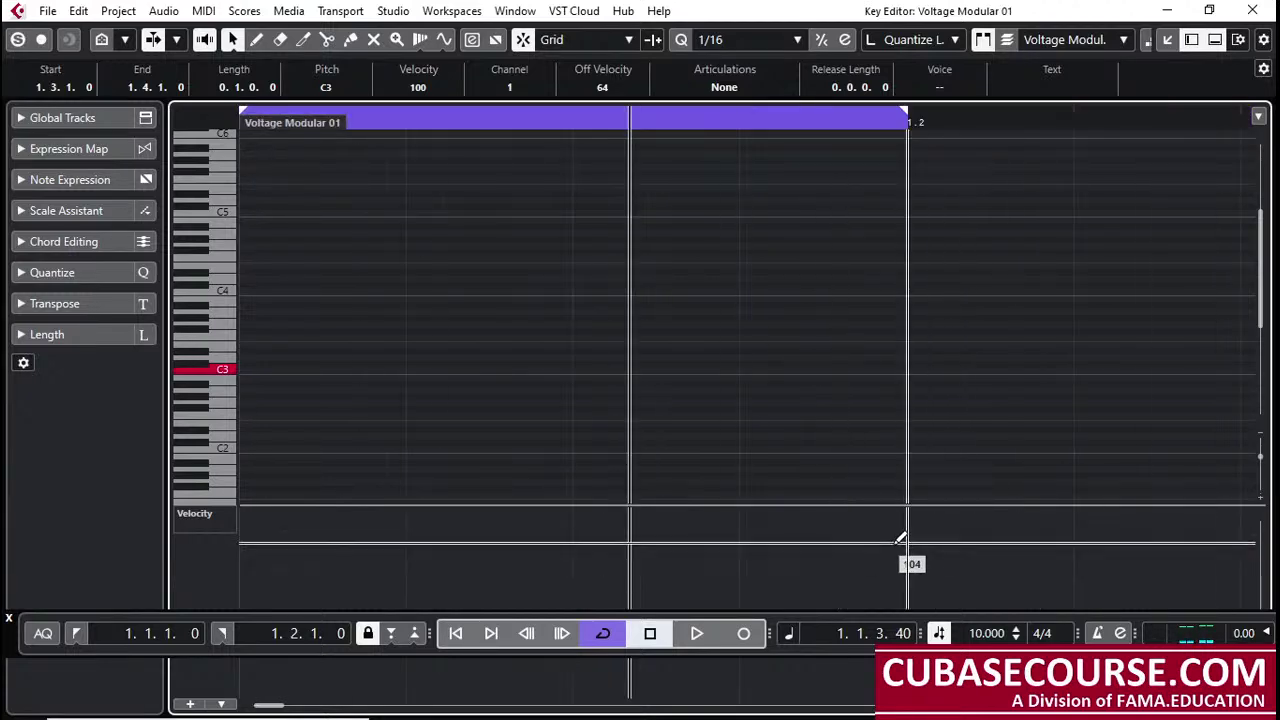
click(1250, 10)
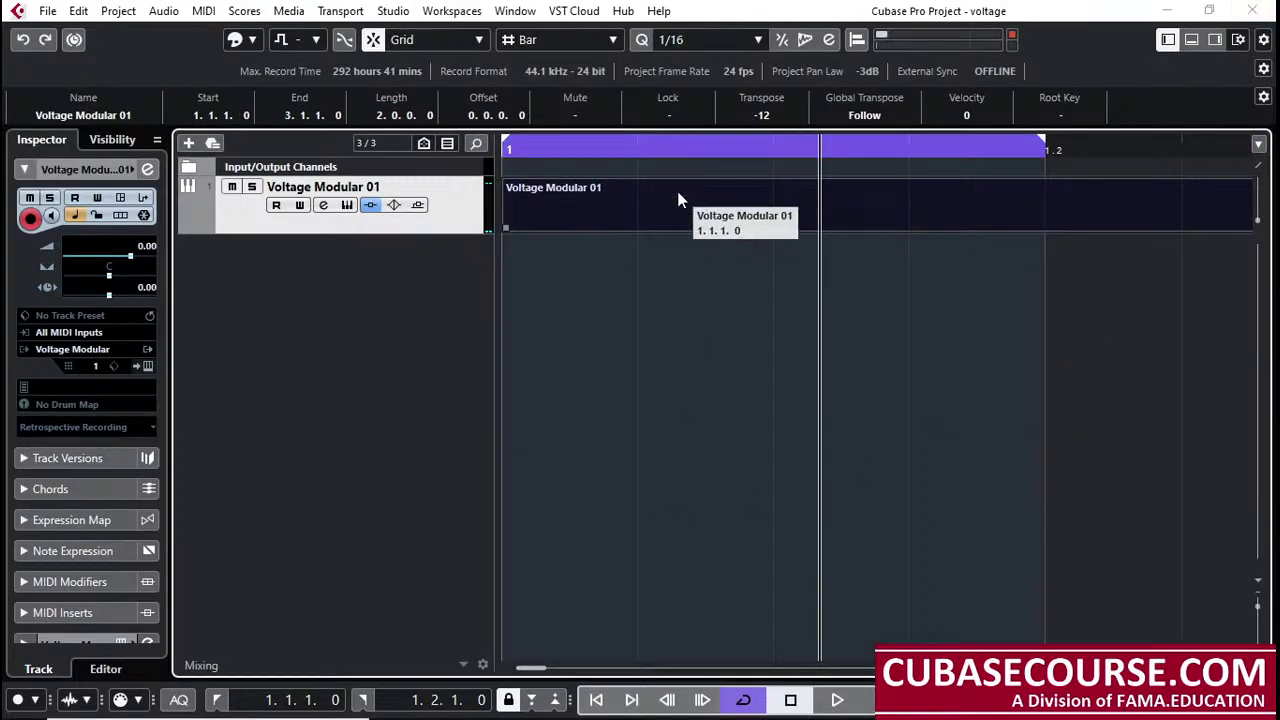
Step: Reopen the Voltage Modular instrument editor and enlarge its view of the patched modules
click(148, 366)
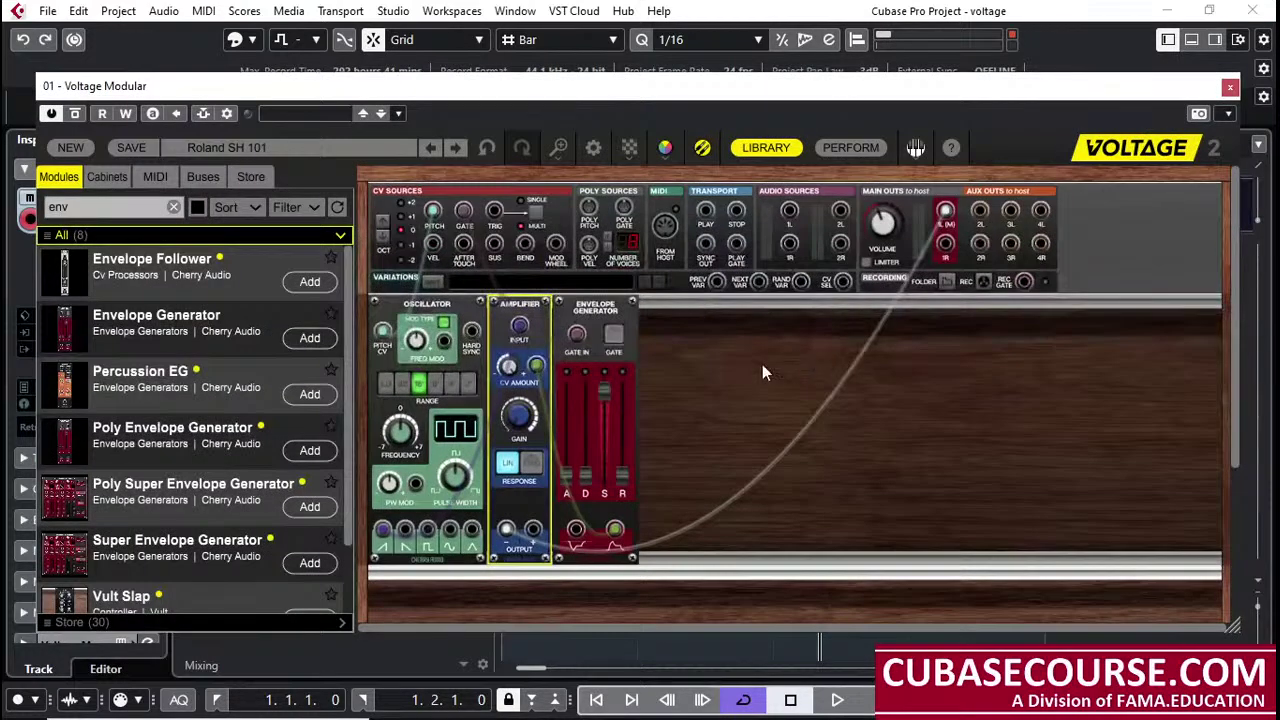
scroll(727, 359, up, 2)
scroll(812, 353, up, 1)
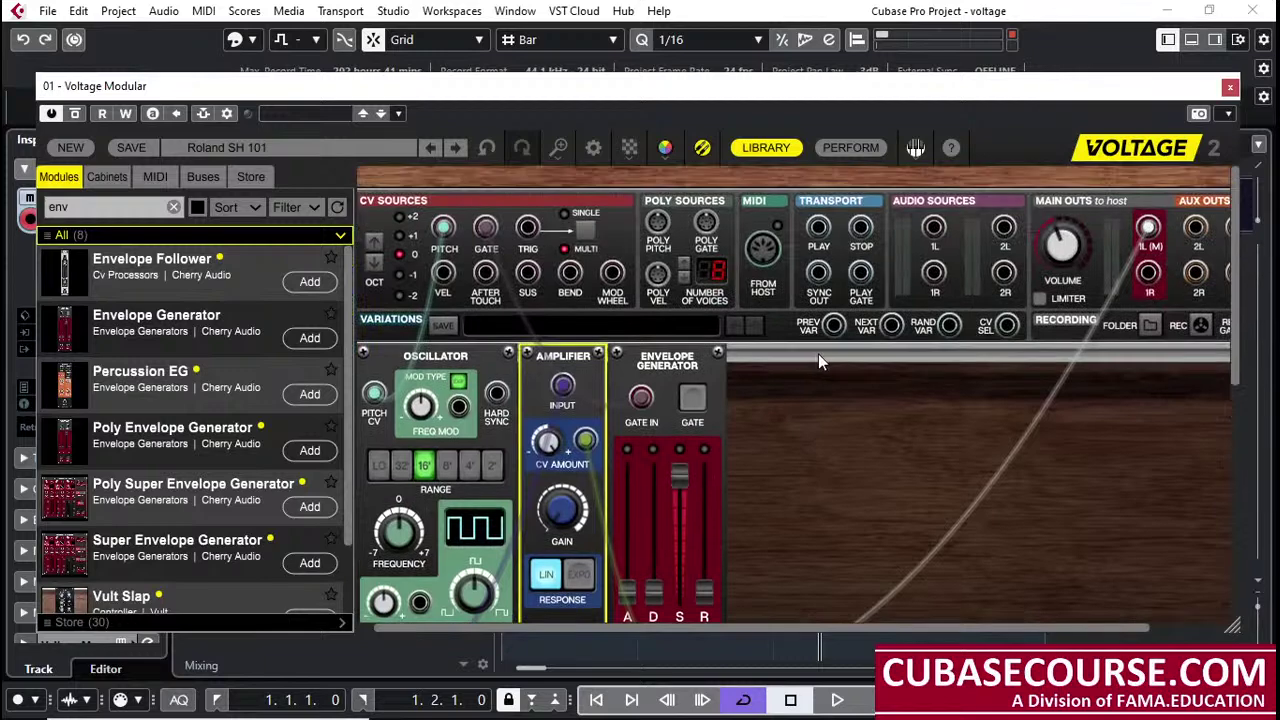
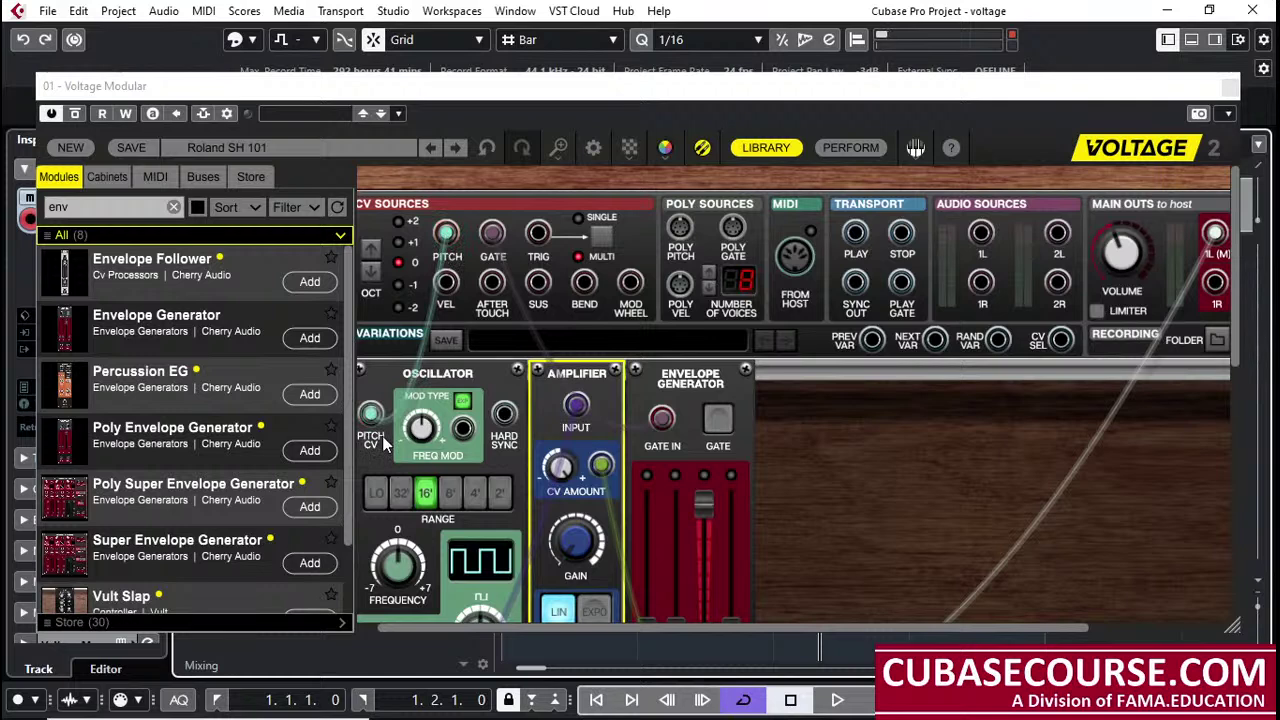
Step: Examine the cables running from the Pitch and Gate sources to the Oscillator's Pitch CV and the Envelope Generator's Gate In
scroll(372, 440, down, 1)
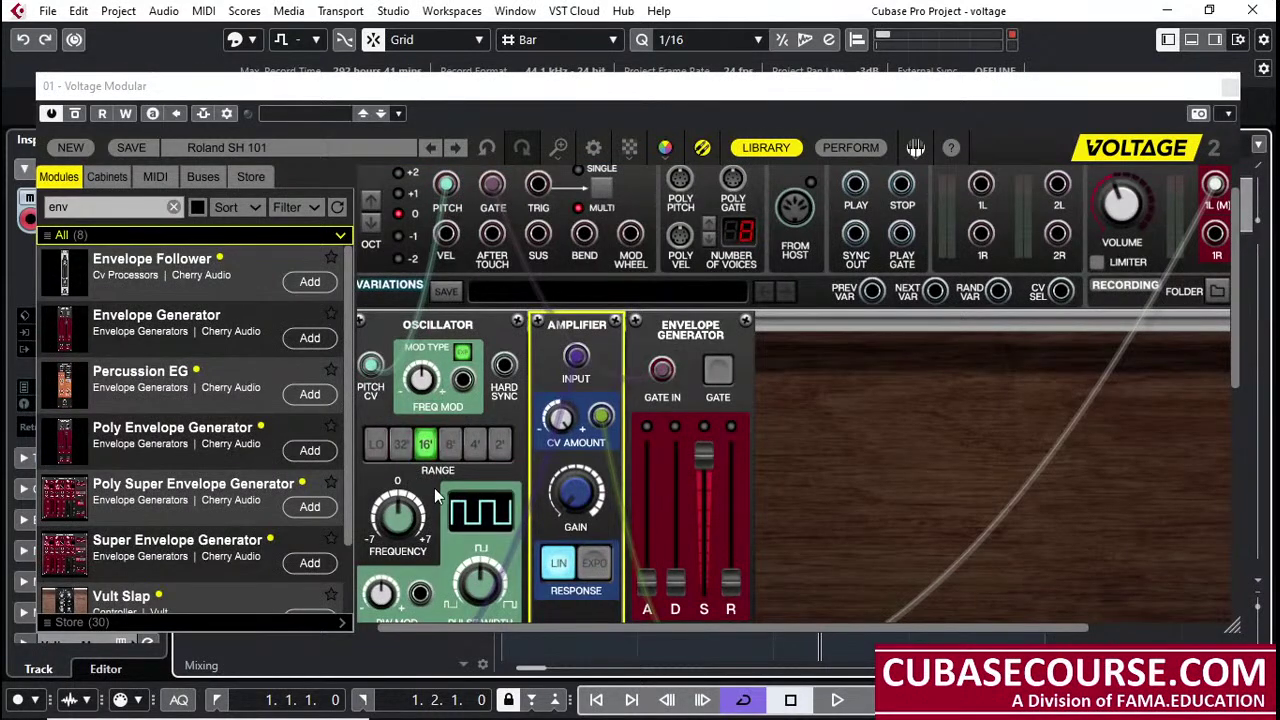
scroll(434, 488, up, 1)
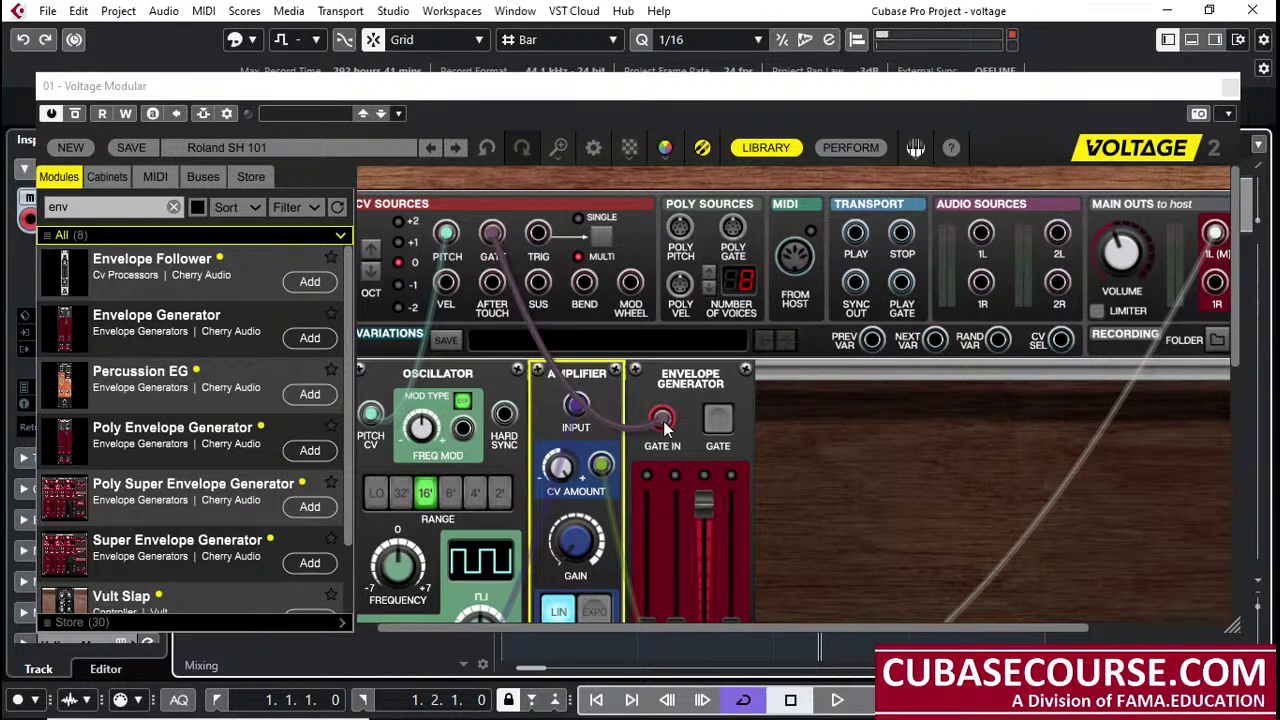
drag(668, 421, 700, 450)
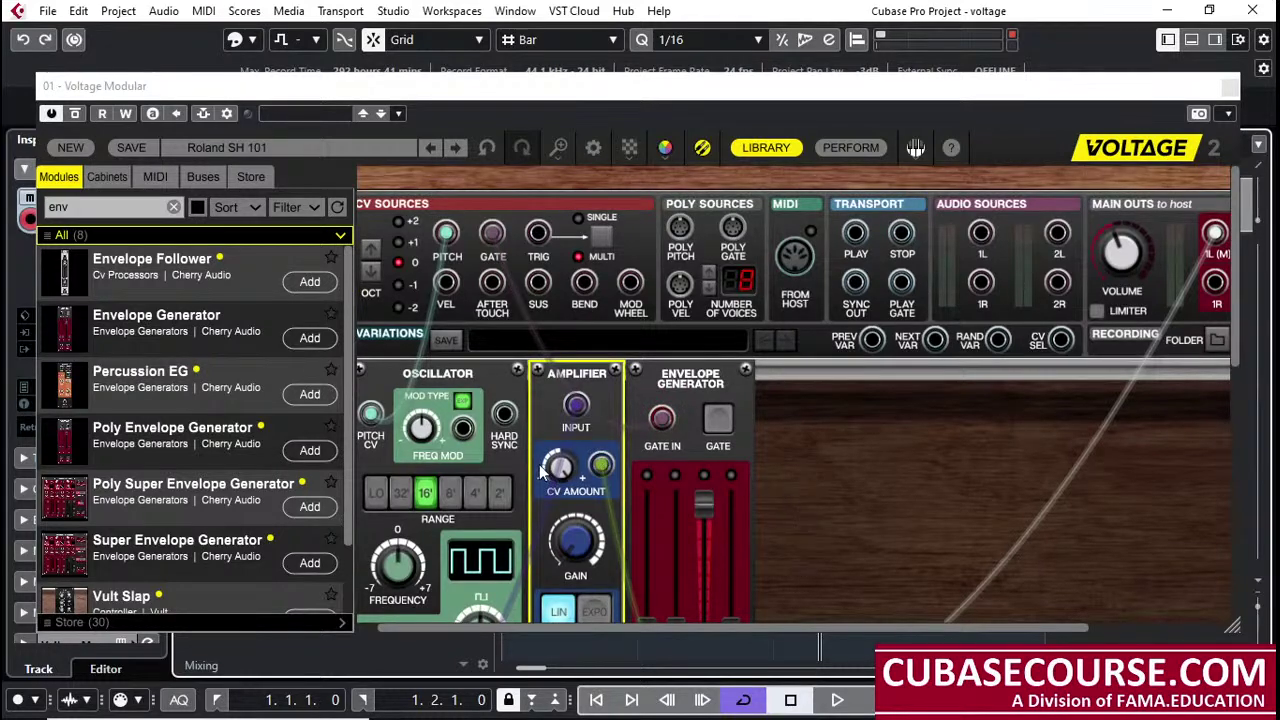
drag(576, 405, 648, 421)
scroll(840, 461, down, 1)
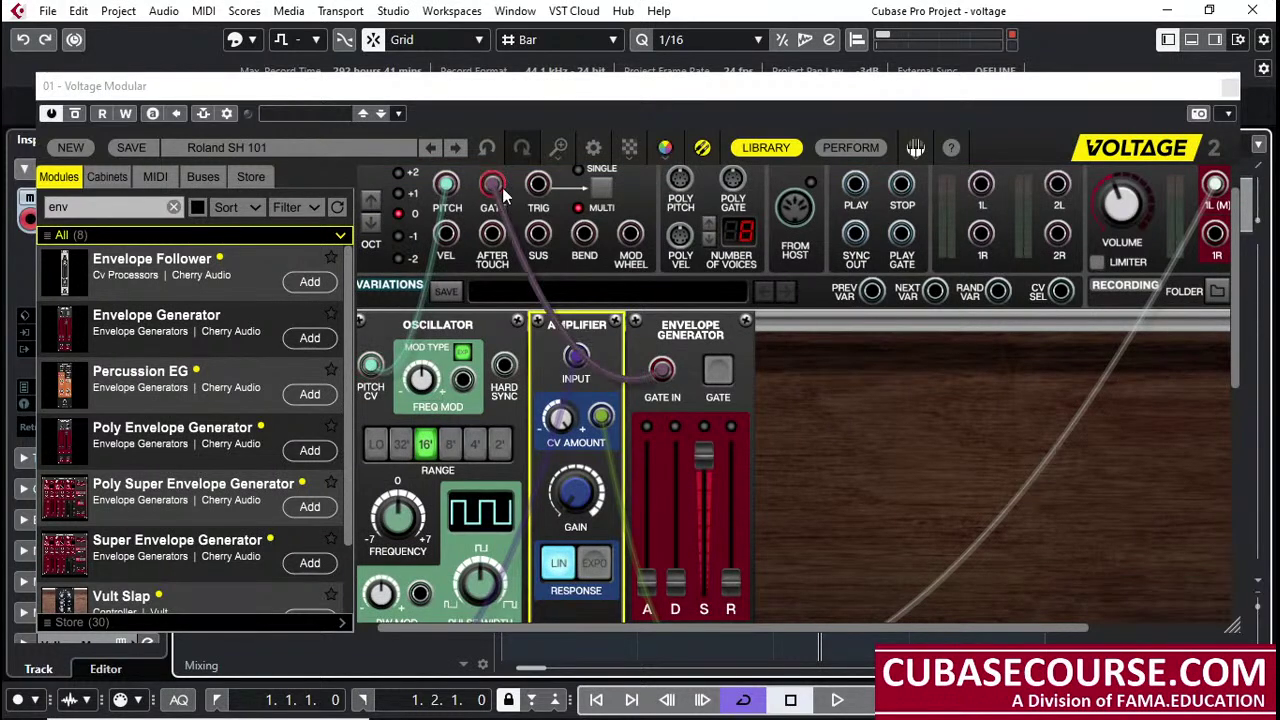
drag(652, 375, 447, 186)
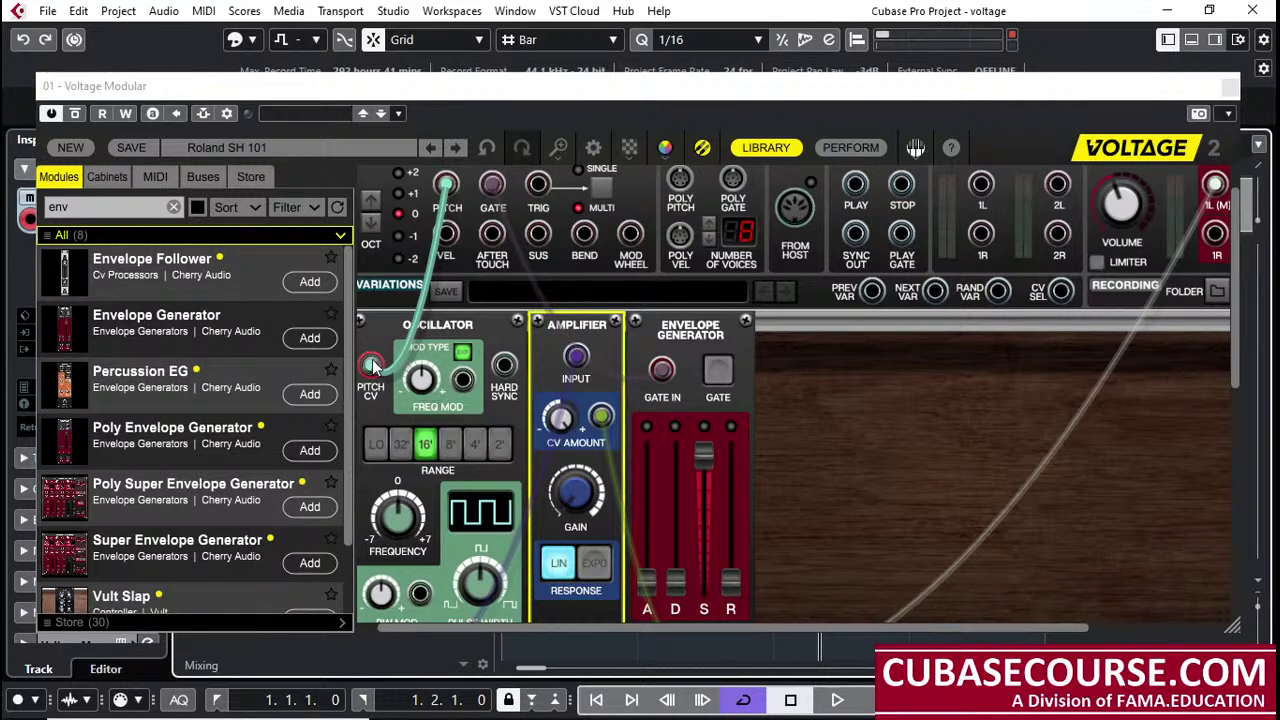
drag(377, 368, 372, 366)
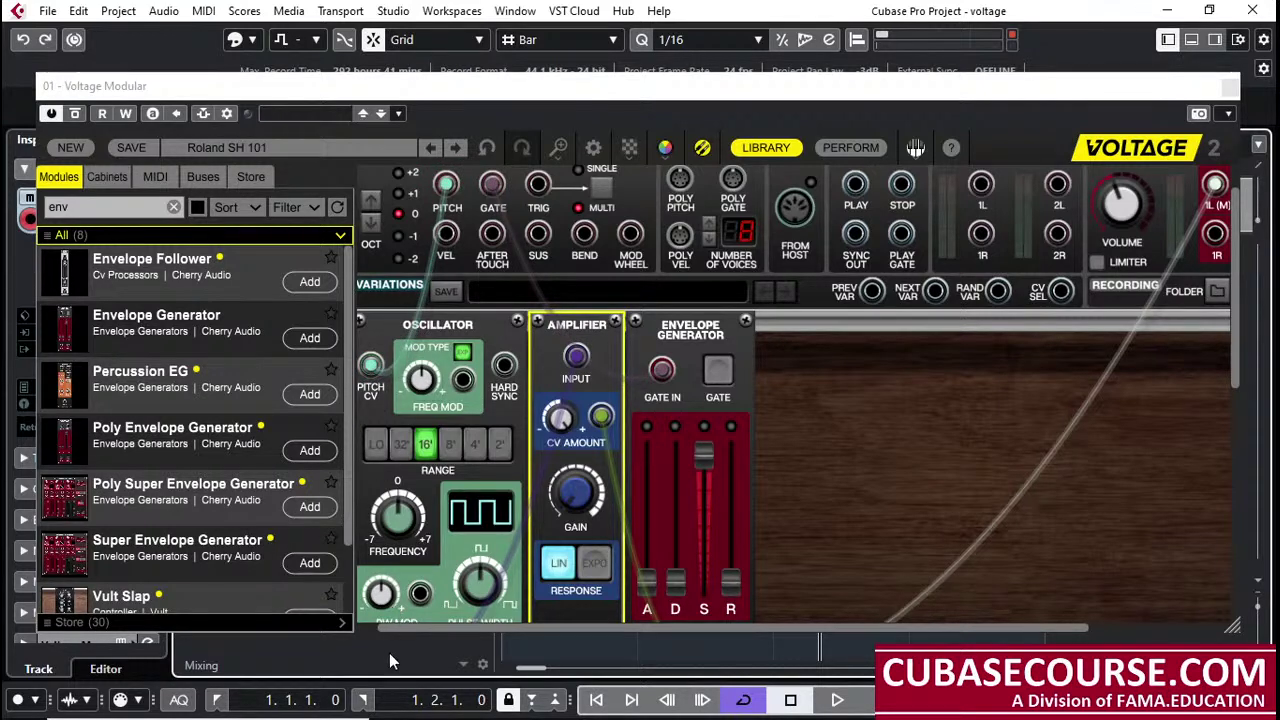
mouse_move(373, 388)
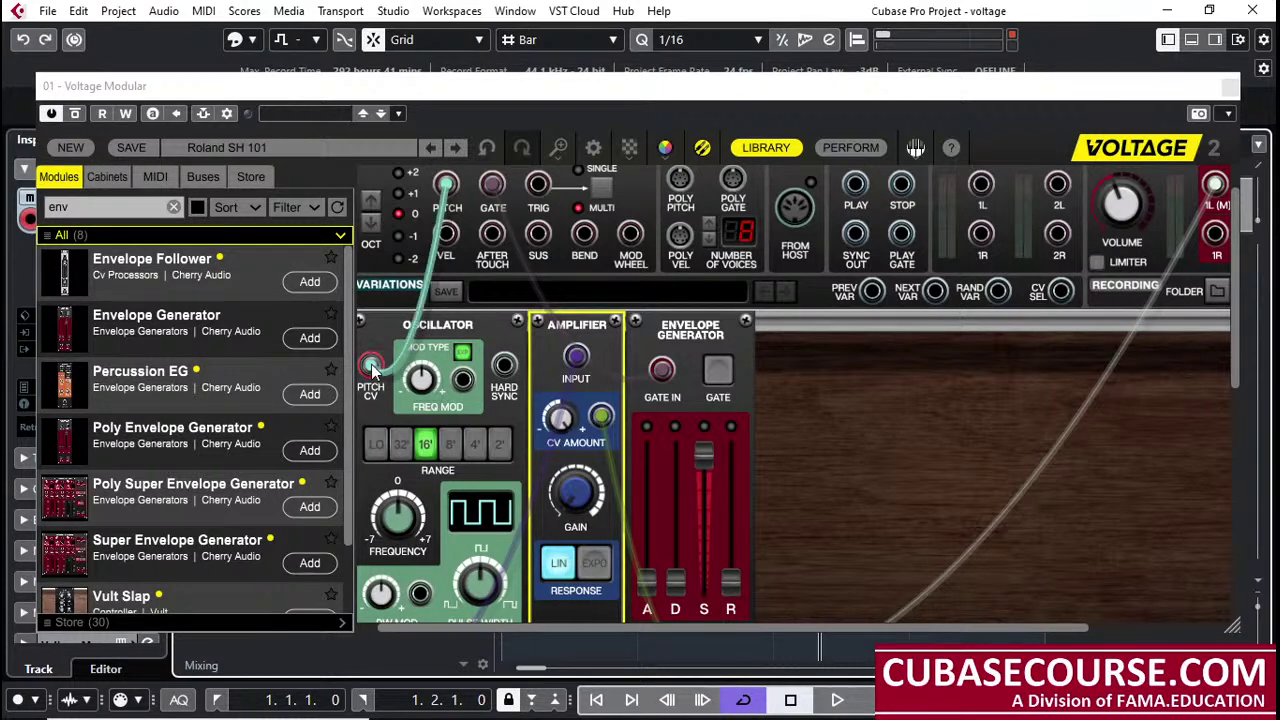
drag(378, 374, 372, 368)
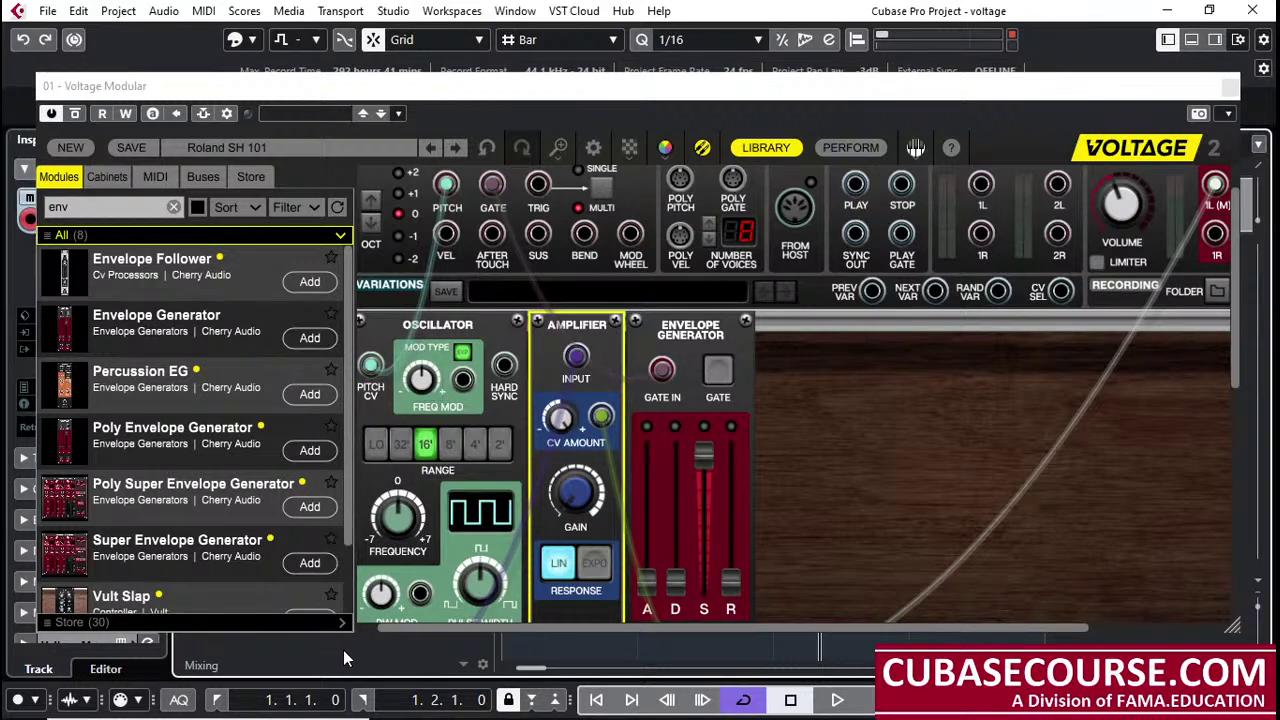
Step: Close the instrument editor, open the Voltage Modular 01 part for note editing, and draw a 1/8 note on C3 at its start
click(1062, 90)
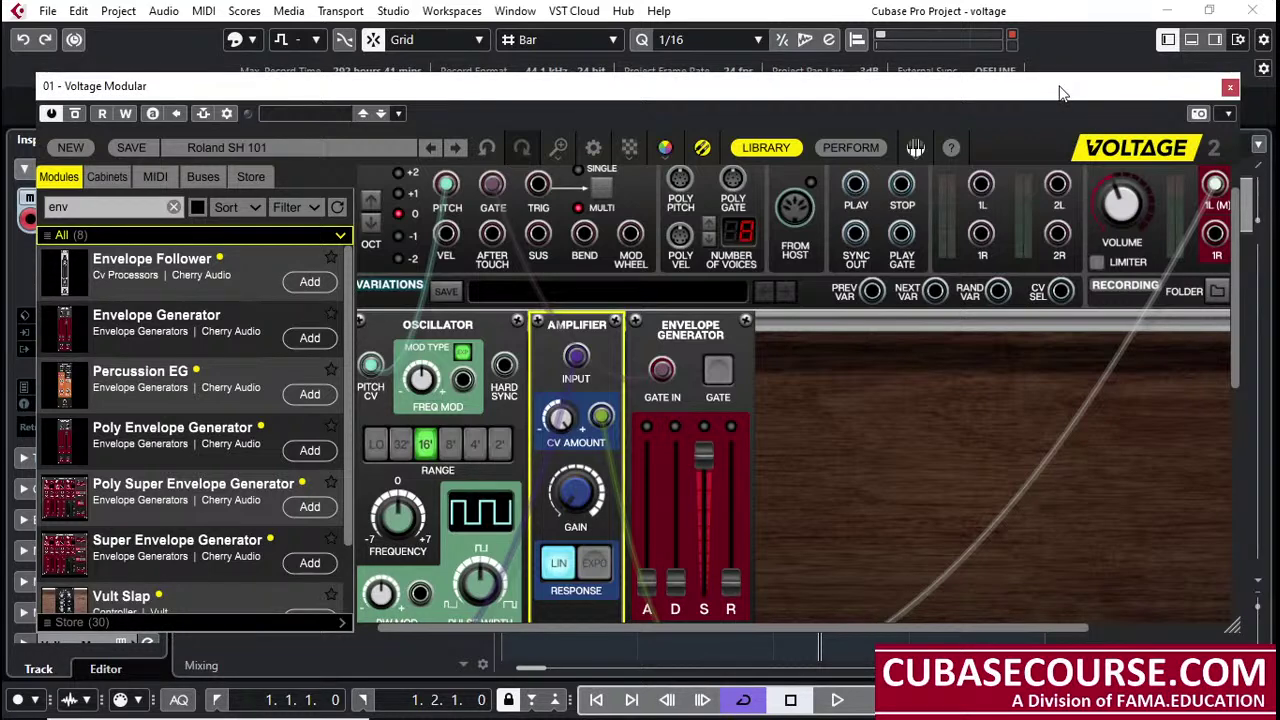
click(1230, 87)
double_click(592, 205)
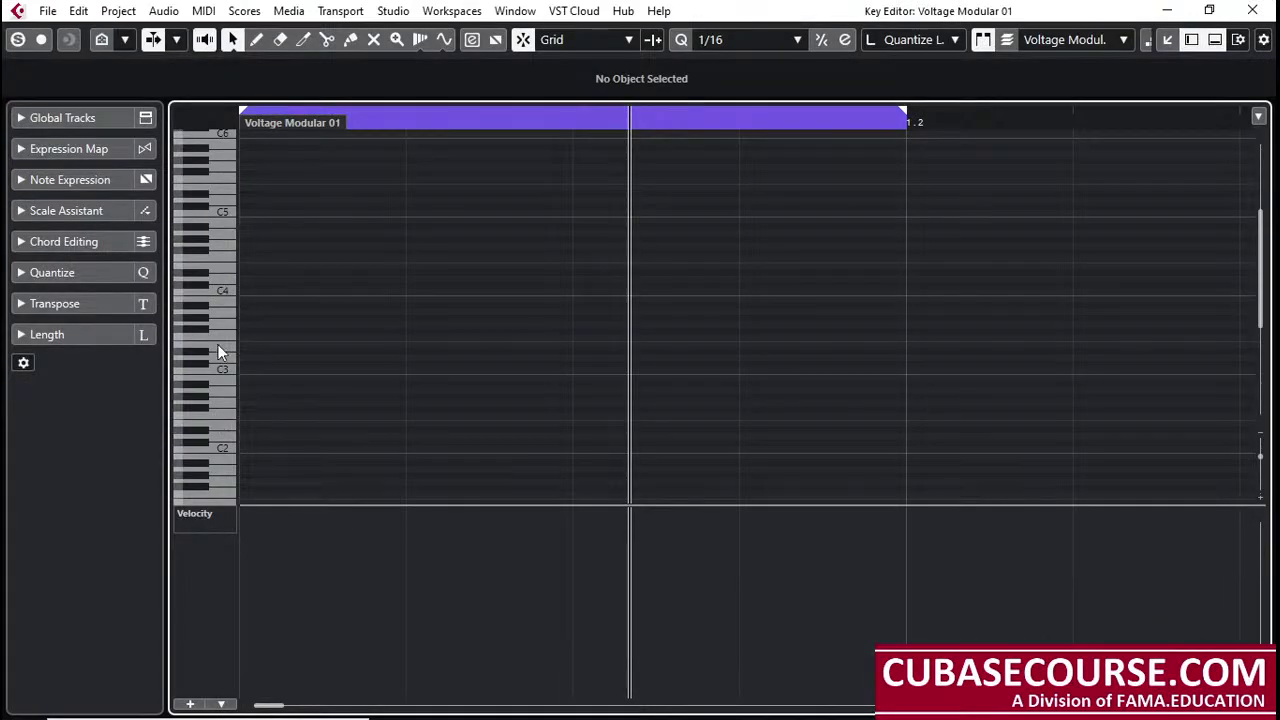
right_click(280, 391)
click(306, 391)
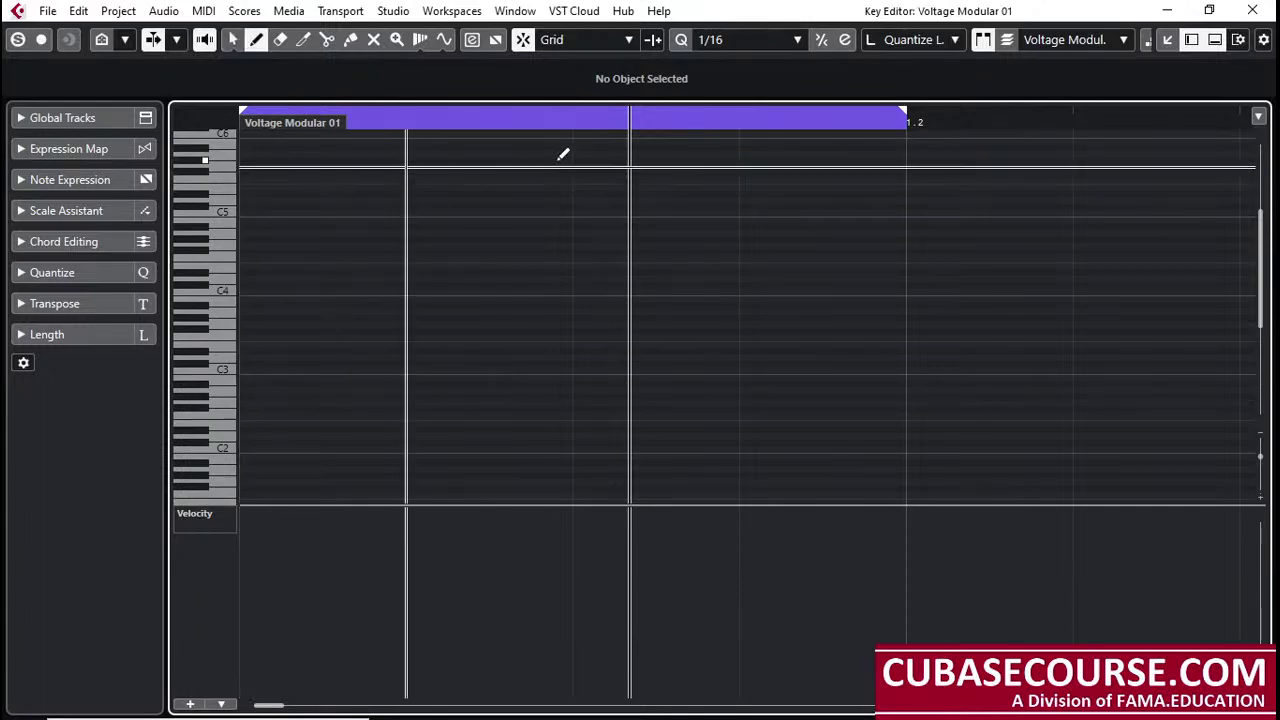
click(750, 40)
click(754, 146)
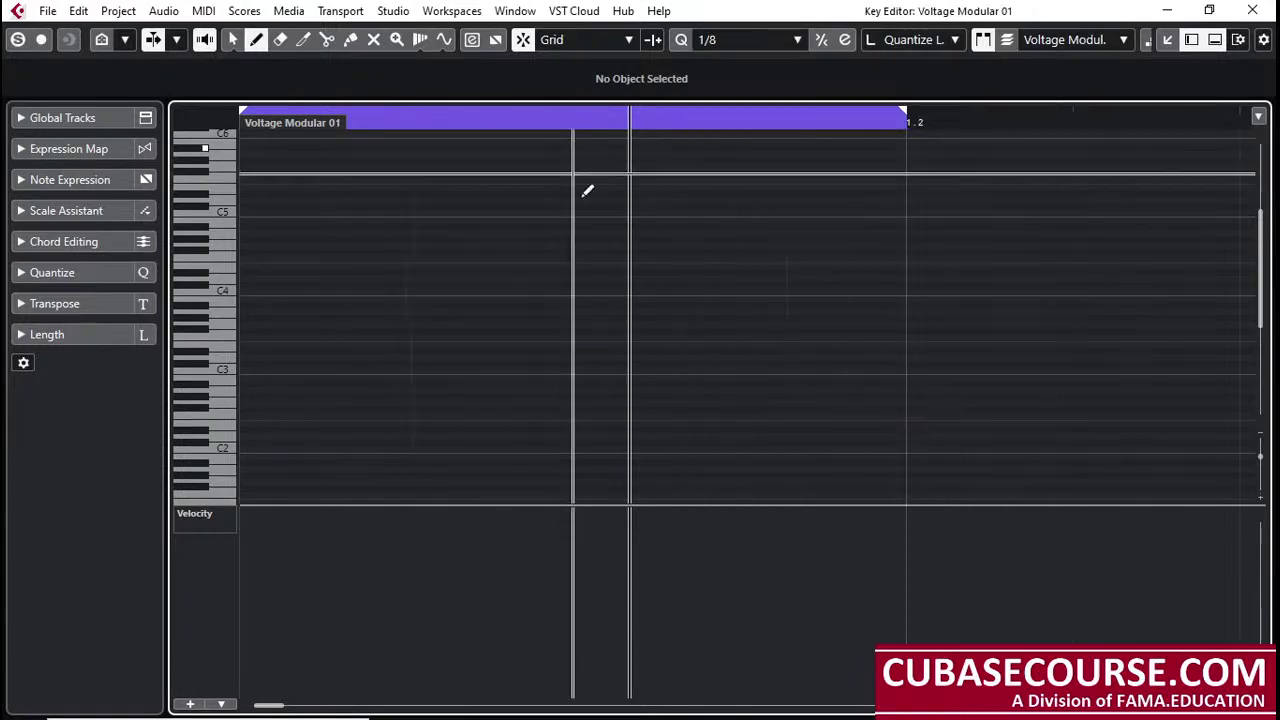
click(249, 368)
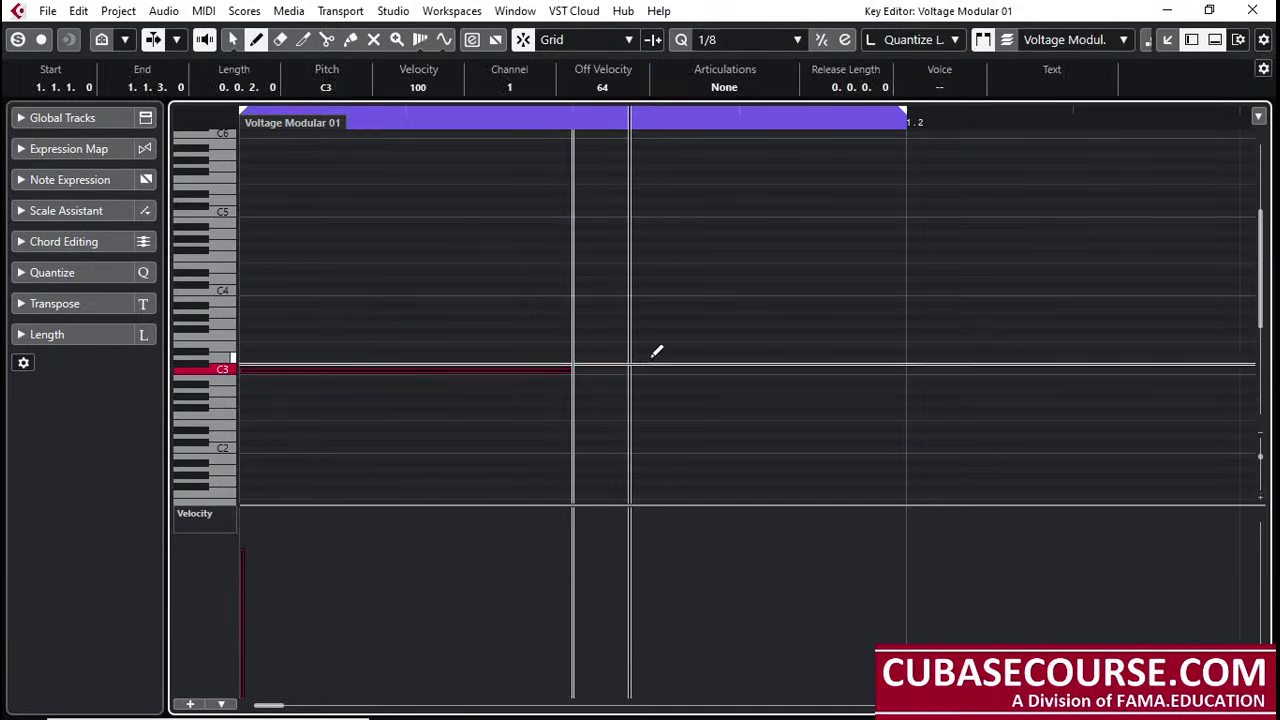
Step: Delete the three longer C3, C4 and C5 notes that follow the new eighth note
key(g)
key(g)
key(g)
key(g)
key(g)
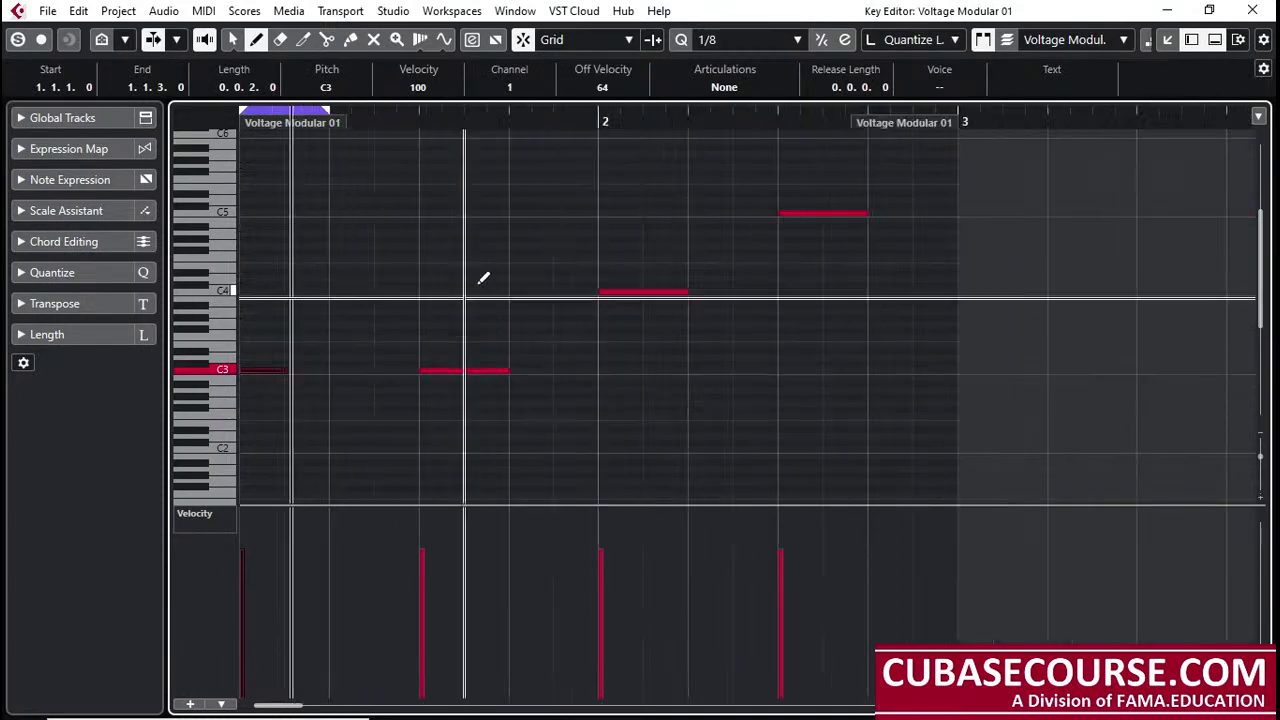
key(1)
mouse_move(431, 184)
mouse_down()
mouse_move(600, 457)
mouse_move(875, 428)
mouse_up()
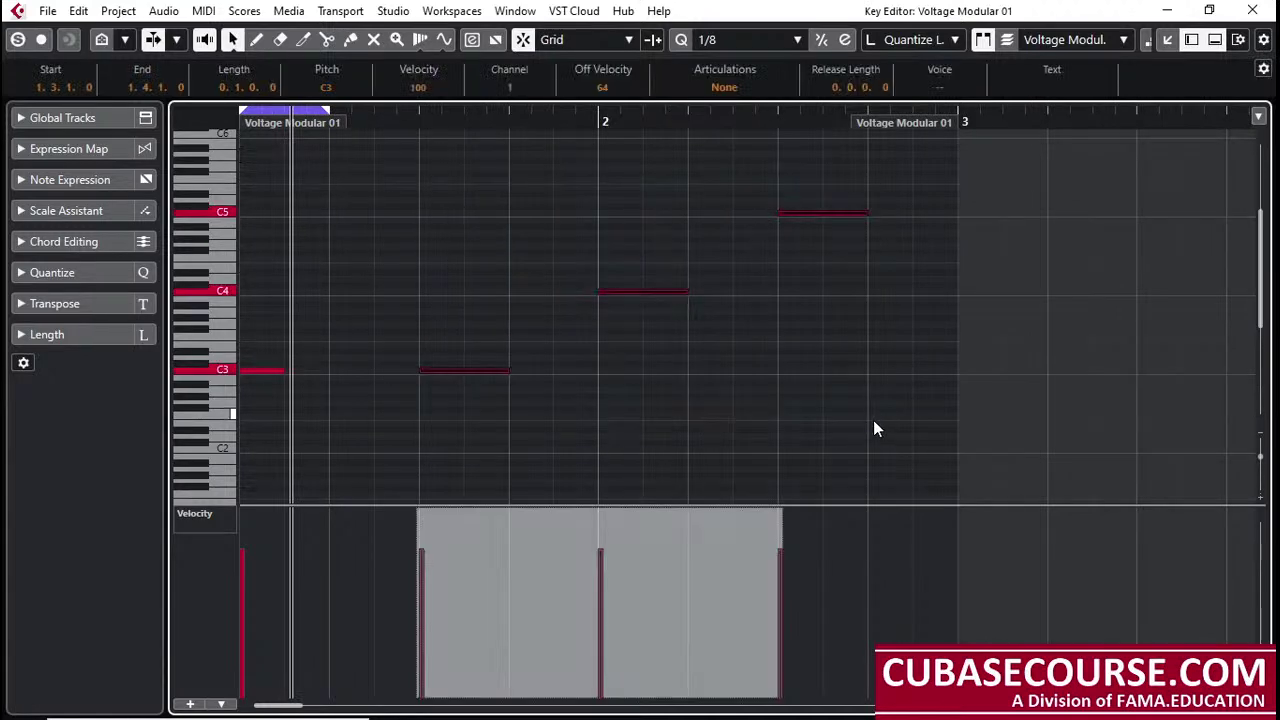
key(Delete)
Step: Draw a 1/8 note on C4 directly after the C3 note, at position 1.1.3
right_click(342, 344)
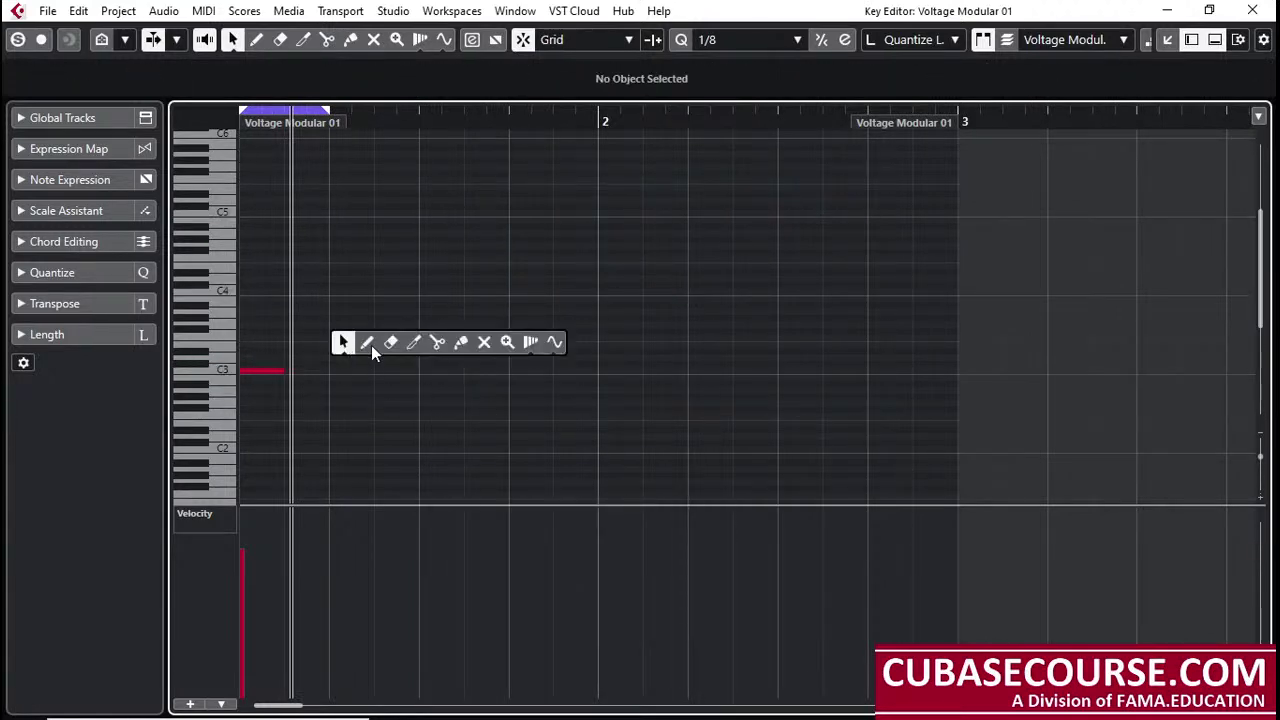
click(371, 345)
click(314, 290)
right_click(420, 354)
click(420, 354)
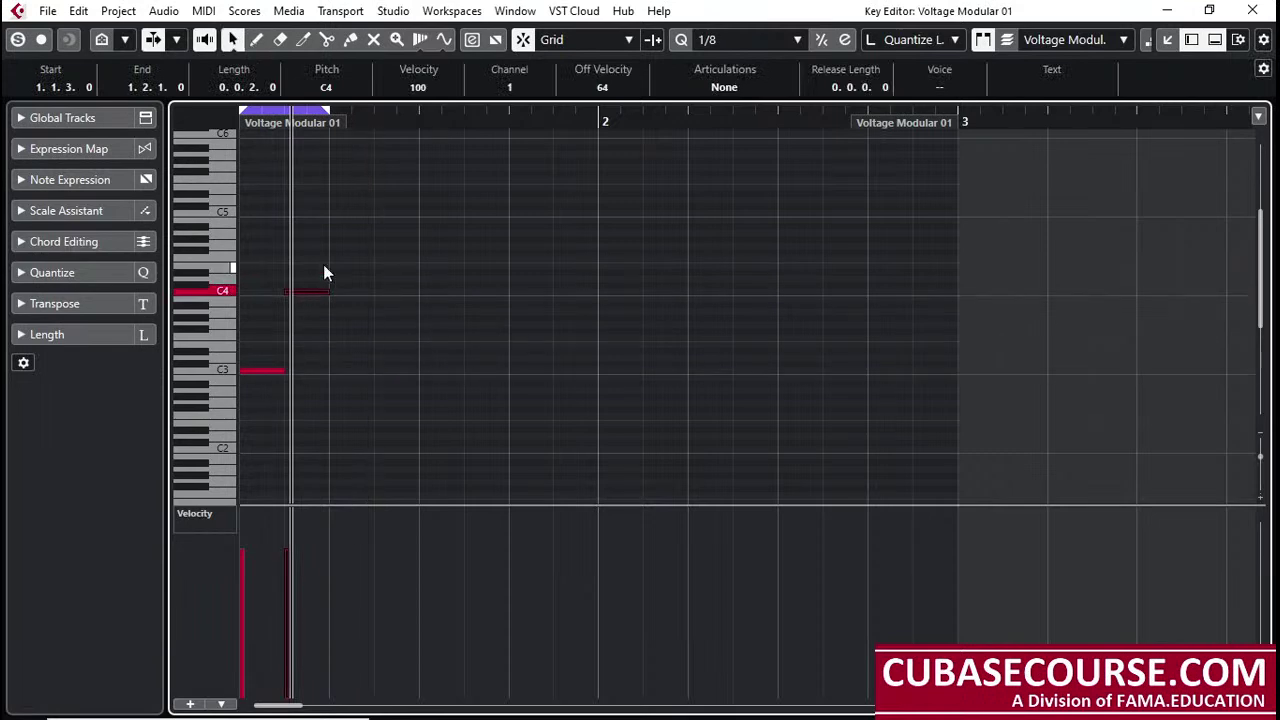
Step: Duplicate the C3 and C4 note pair repeatedly to fill the part up to bar 3
drag(404, 237, 204, 413)
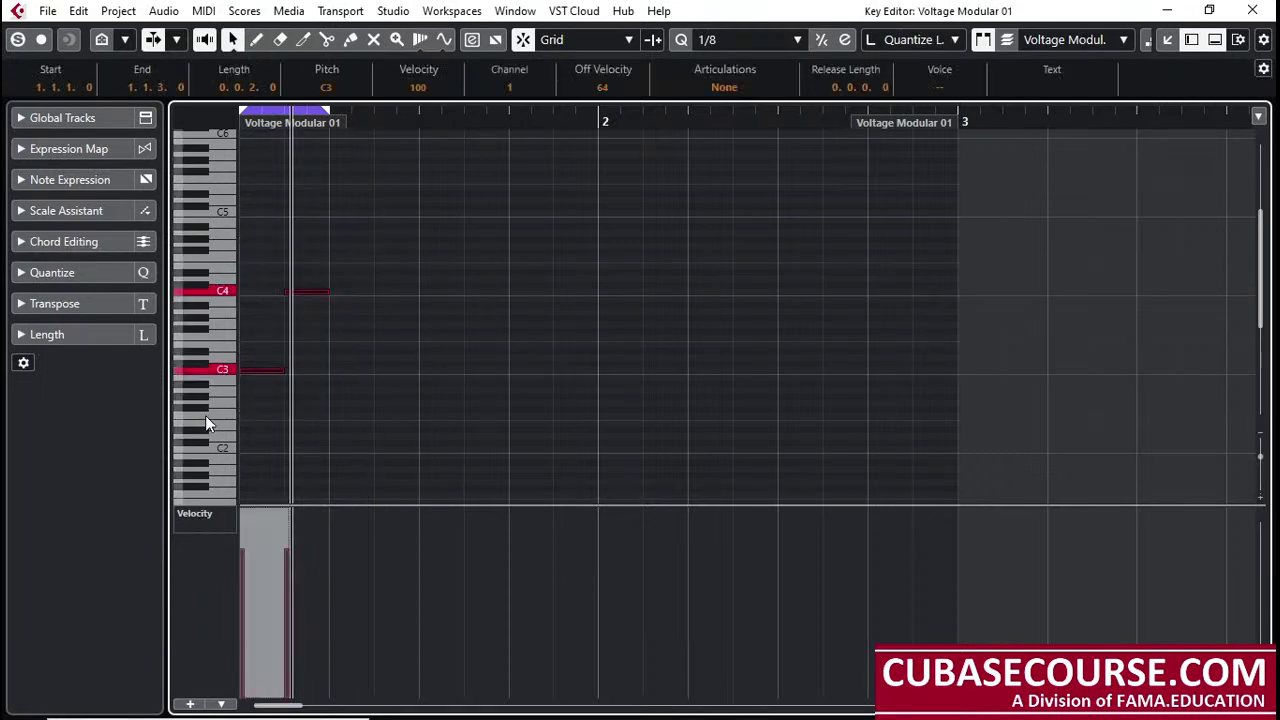
key(alt+d)
key(alt+d)
key(alt+d)
key(alt+d)
key(alt+d)
key(alt+d)
key(alt+d)
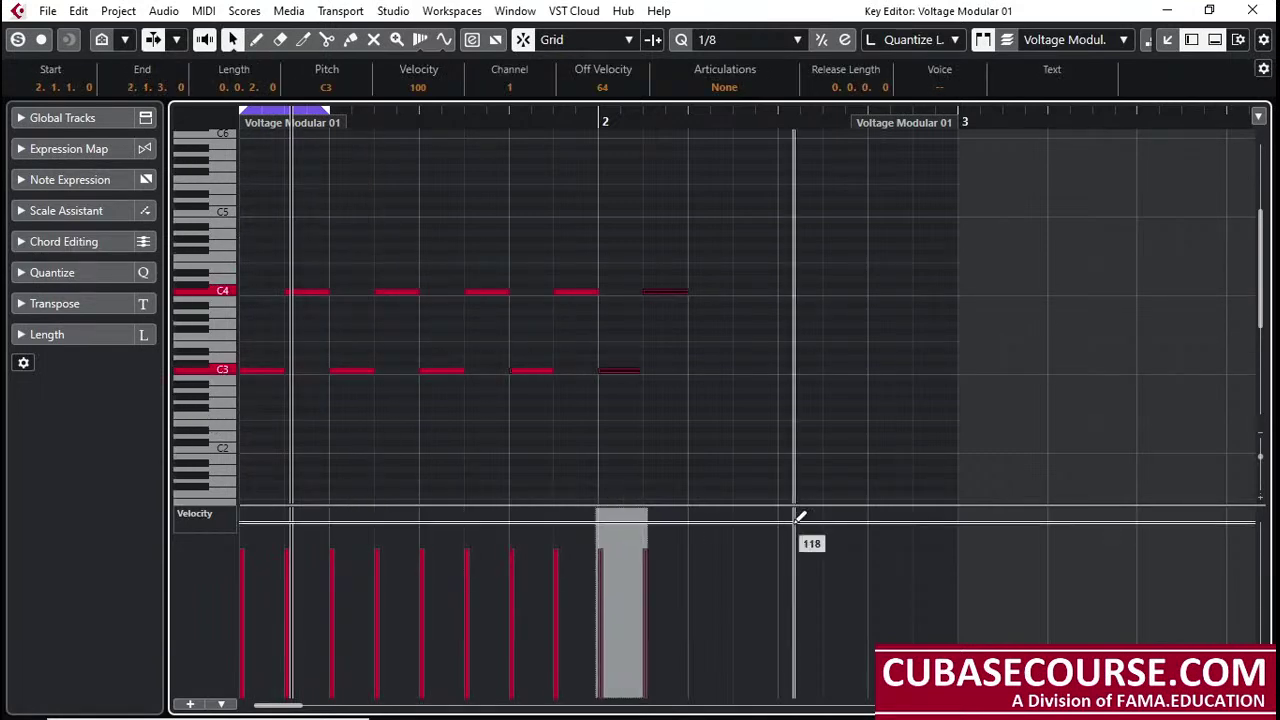
Step: Transpose all notes of the second bar up three semitones to start on D#3, and close the Key Editor
drag(999, 263, 600, 406)
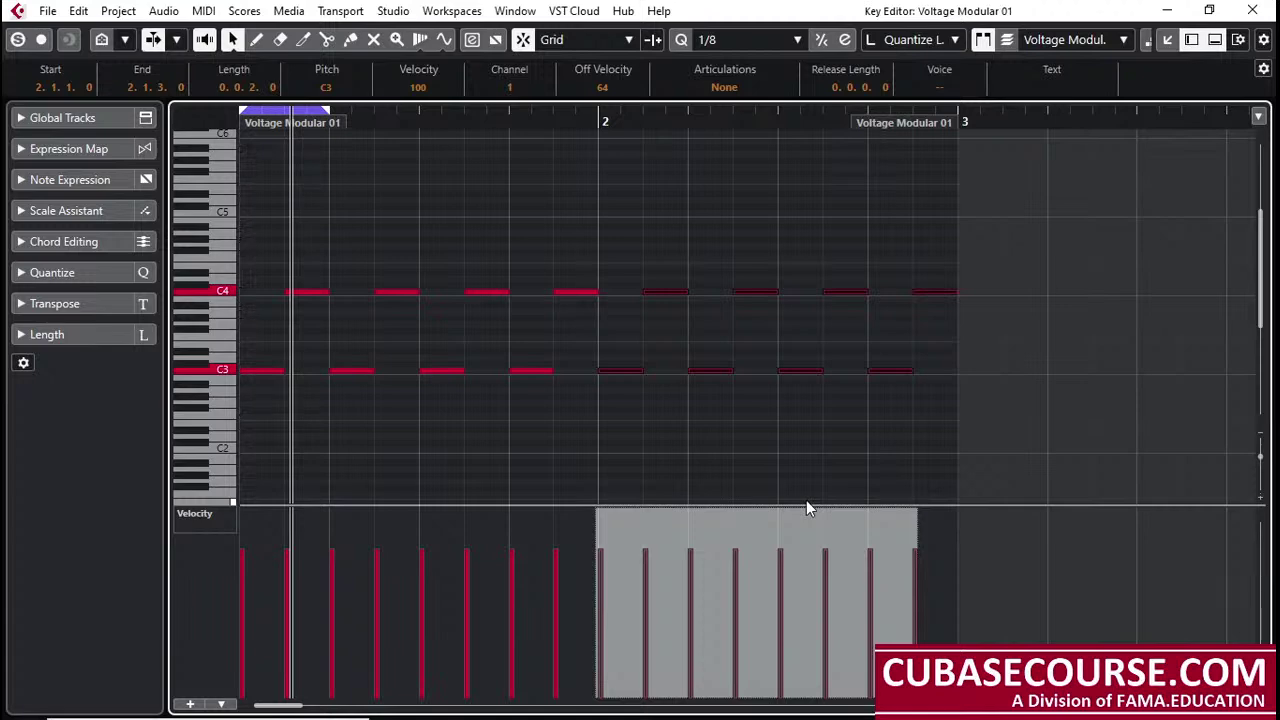
key(Up)
key(Up)
key(Up)
key(Up)
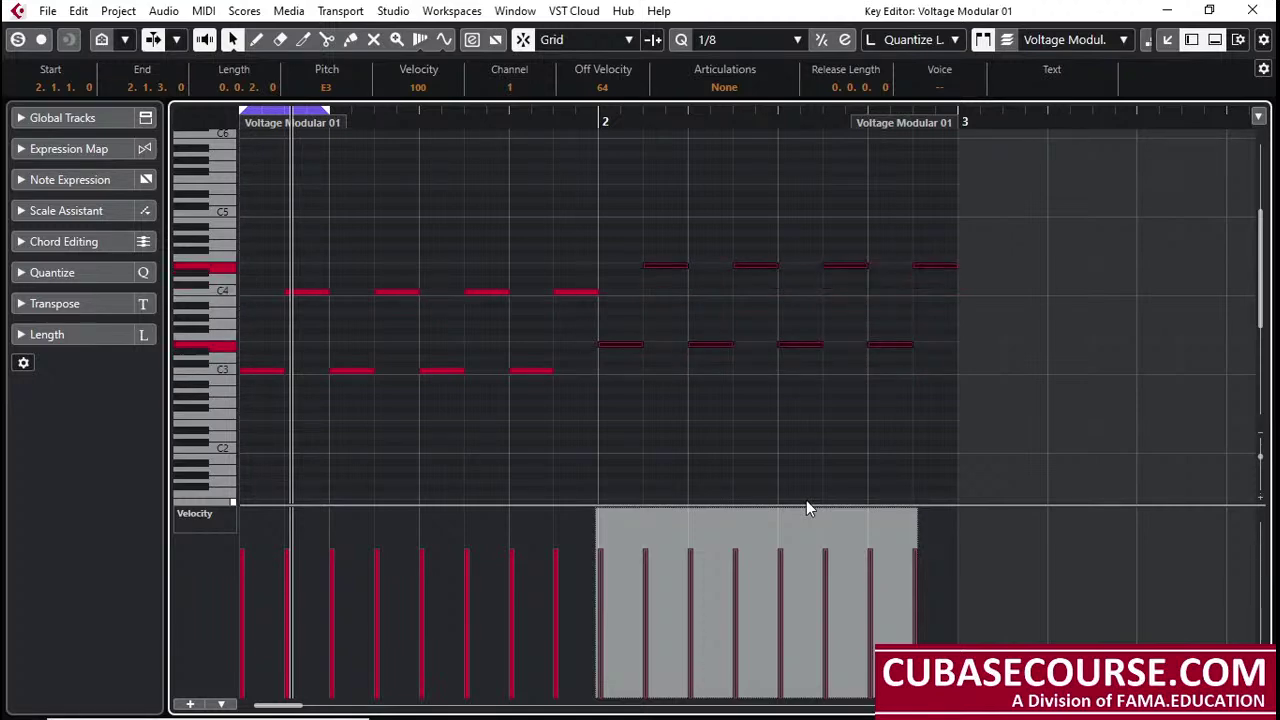
key(Down)
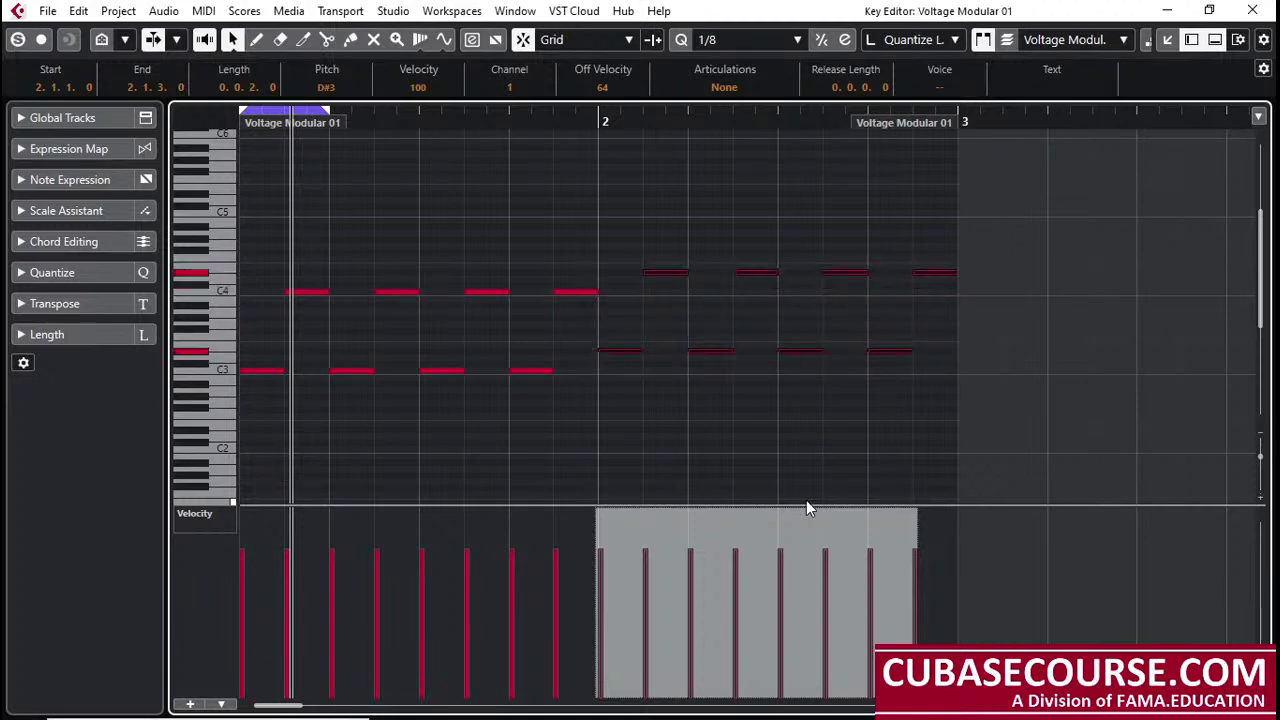
click(1251, 11)
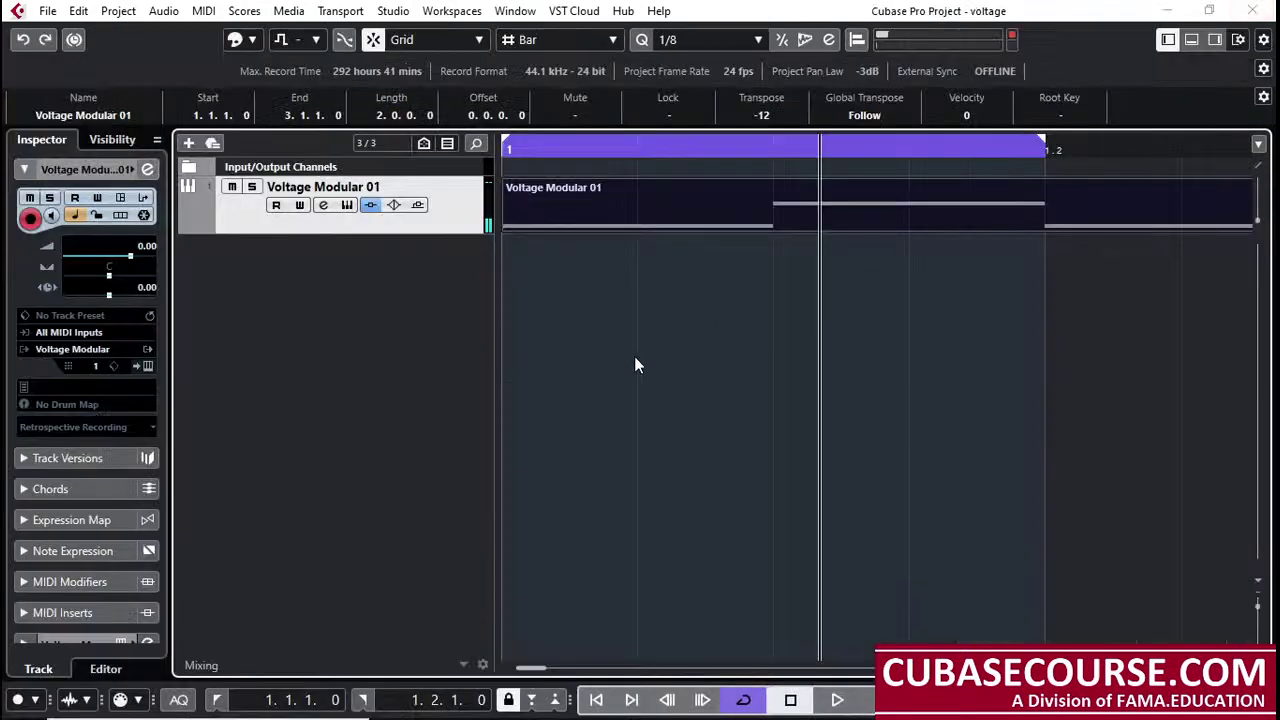
right_click(1019, 262)
click(1067, 262)
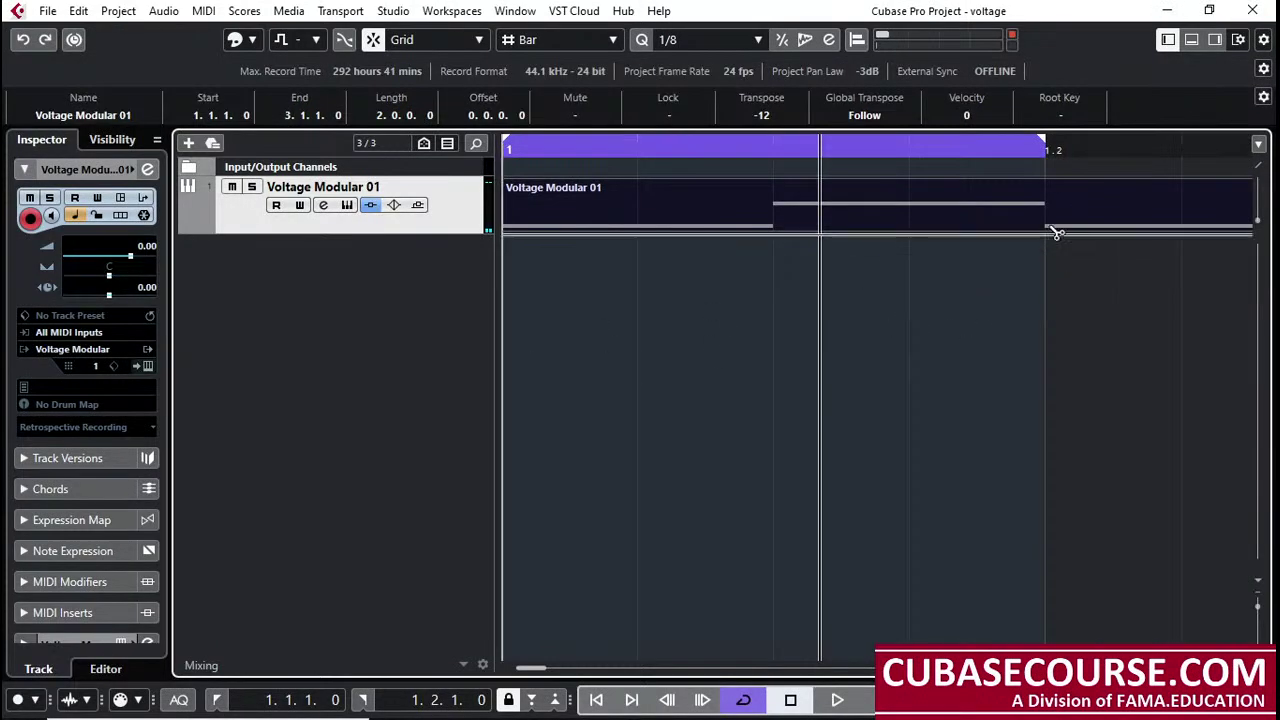
right_click(1017, 356)
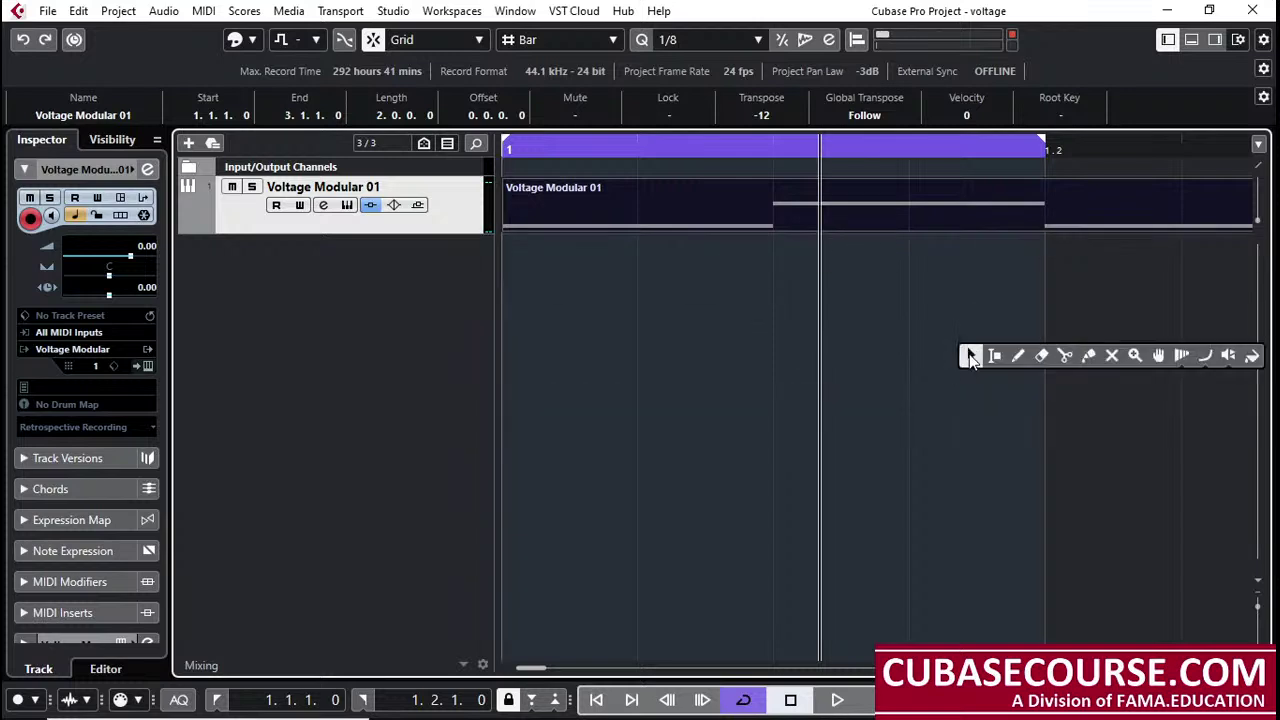
click(793, 276)
Step: Set the locators around the whole Voltage Modular 01 part so the loop runs from bar 1 to bar 3
key(g)
key(g)
key(g)
key(g)
key(g)
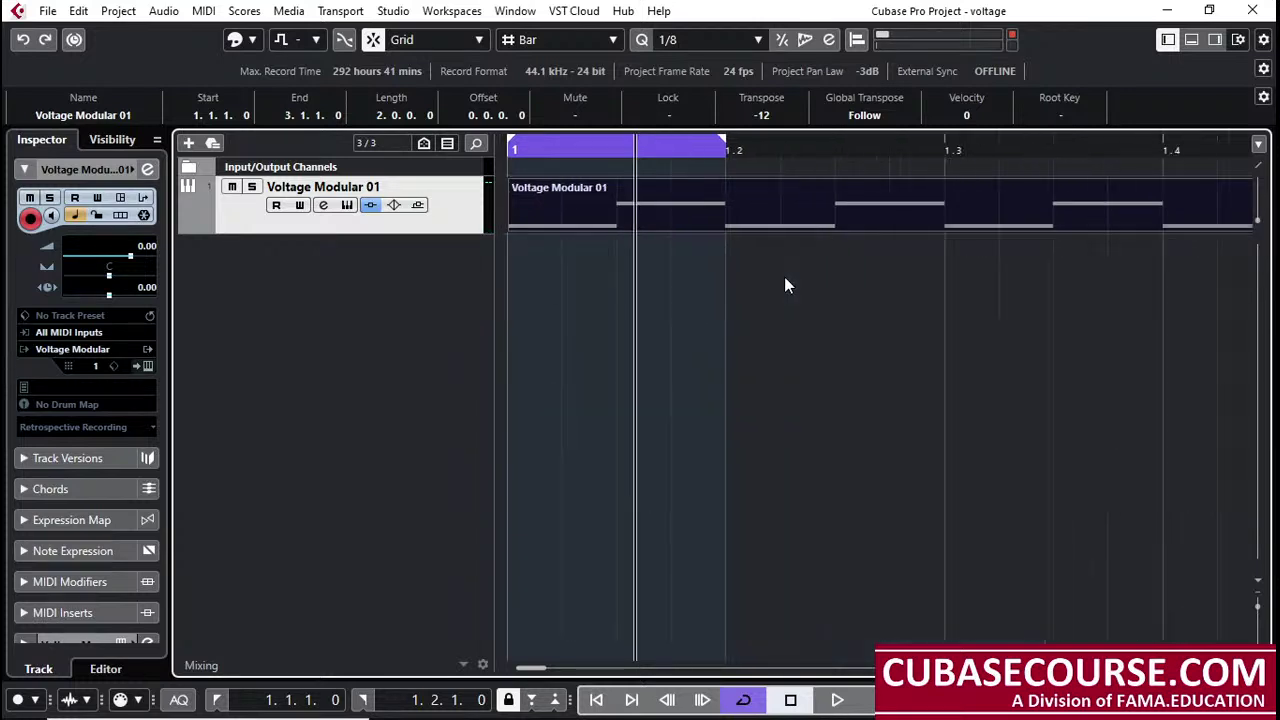
key(g)
key(g)
key(g)
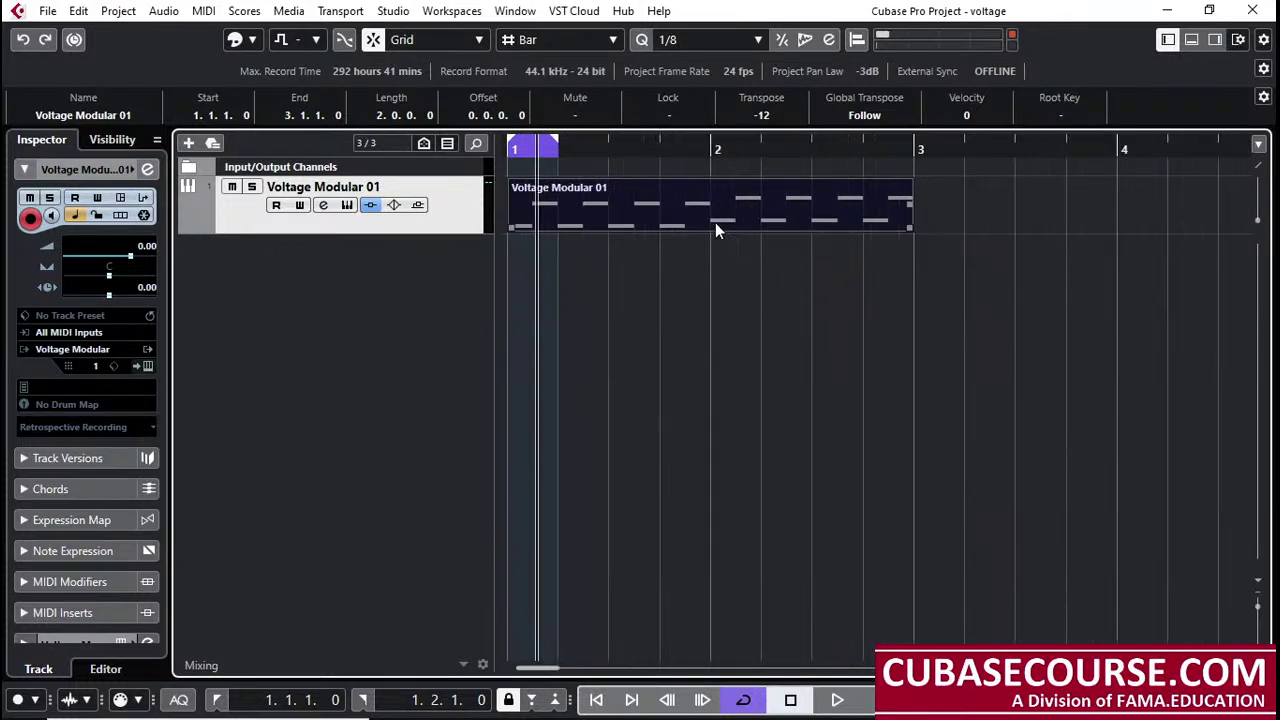
key(p)
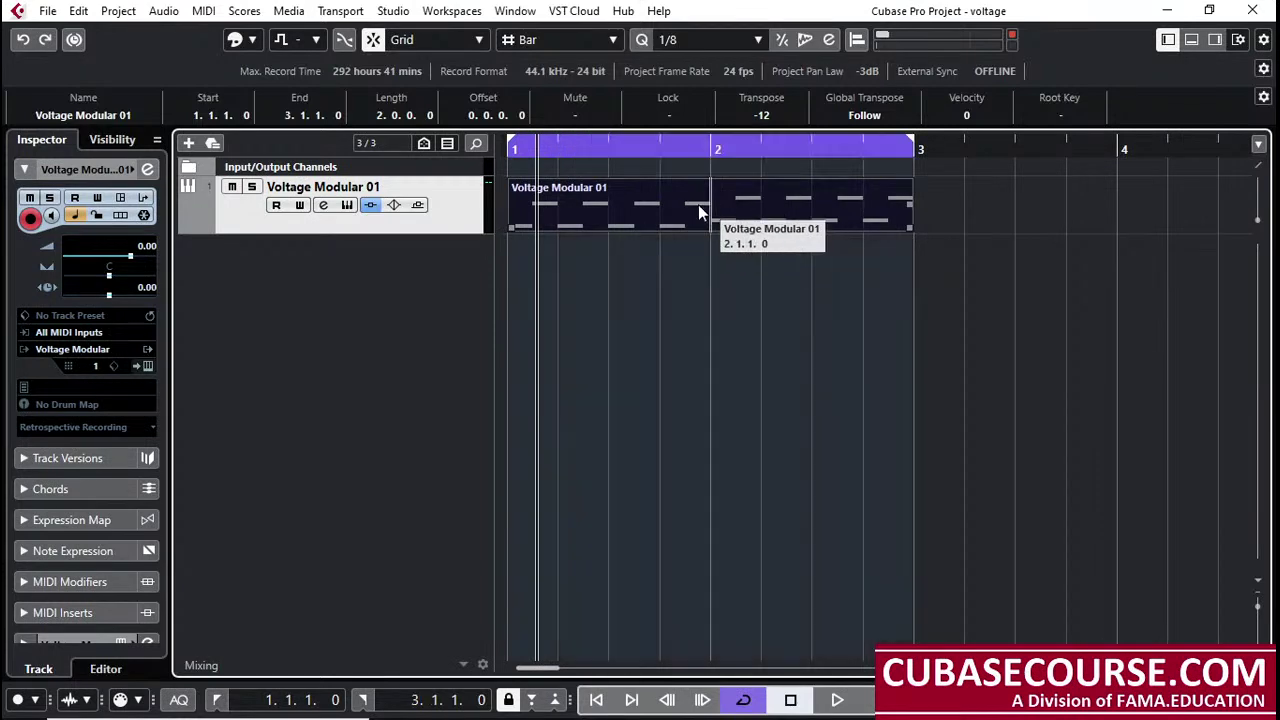
key(g)
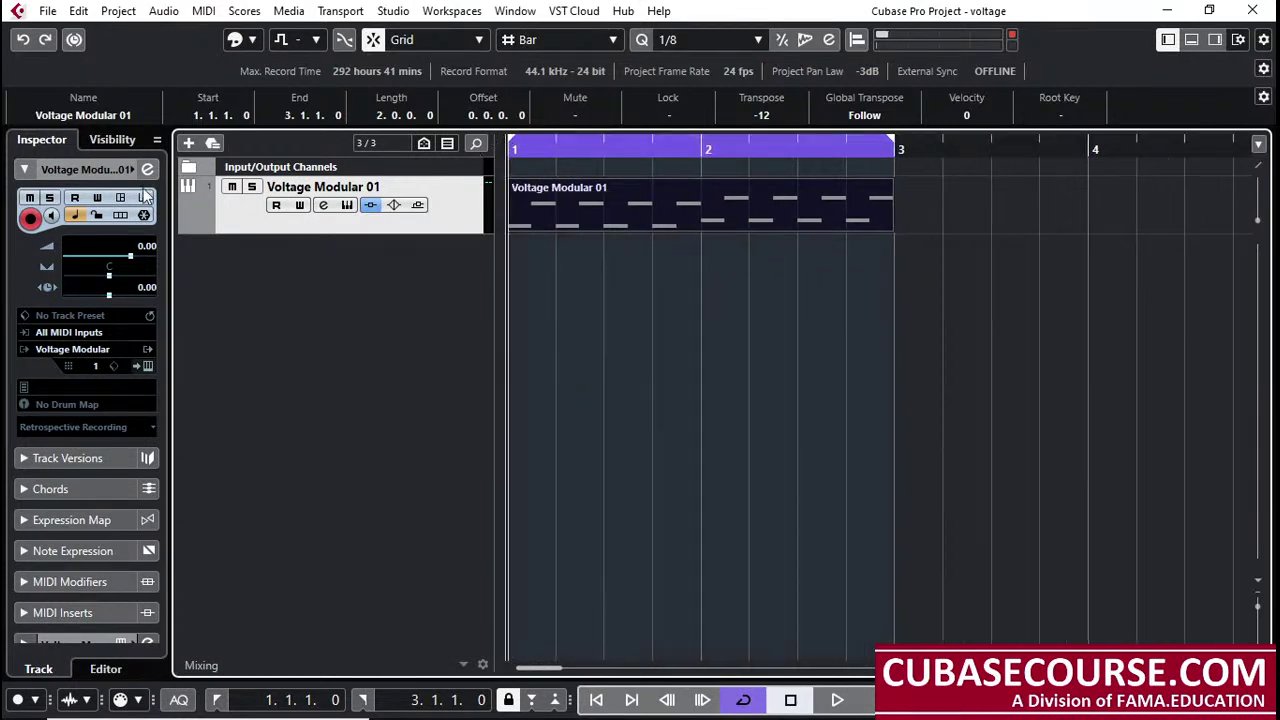
Step: Lower the Voltage Modular channel's audio fader to -15.6 dB, briefly playing the loop to check the level
click(113, 172)
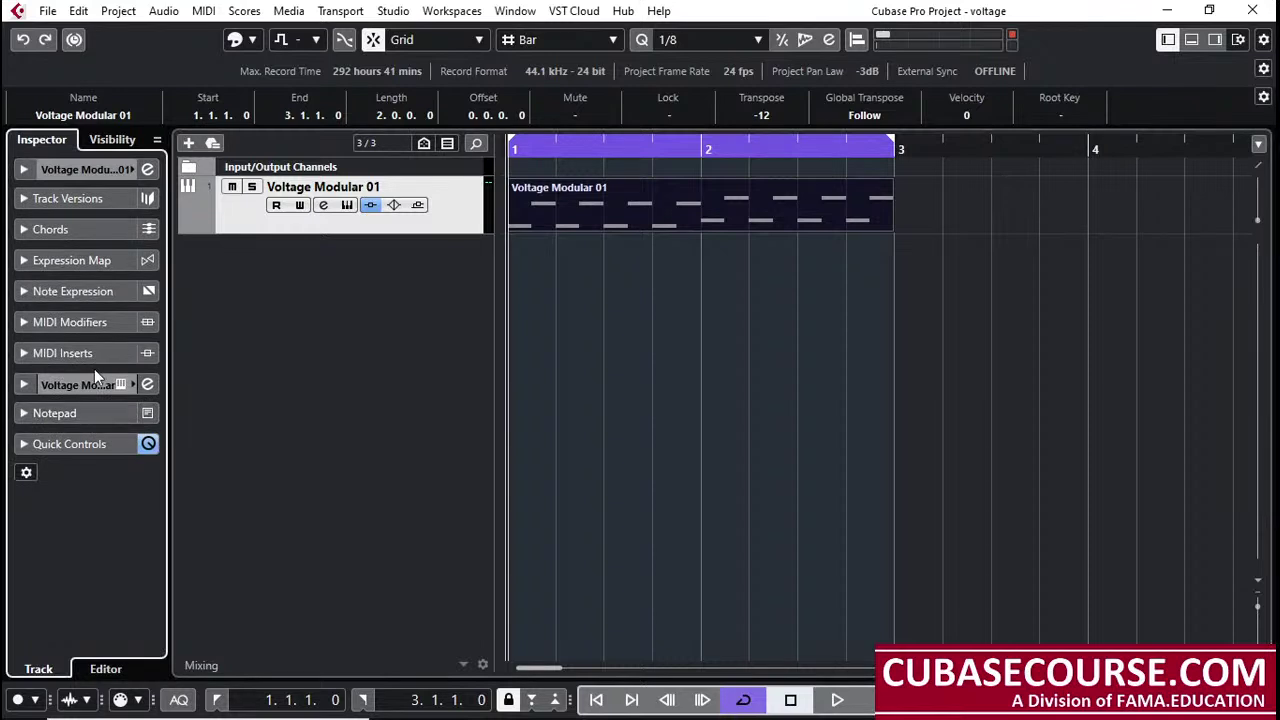
click(90, 384)
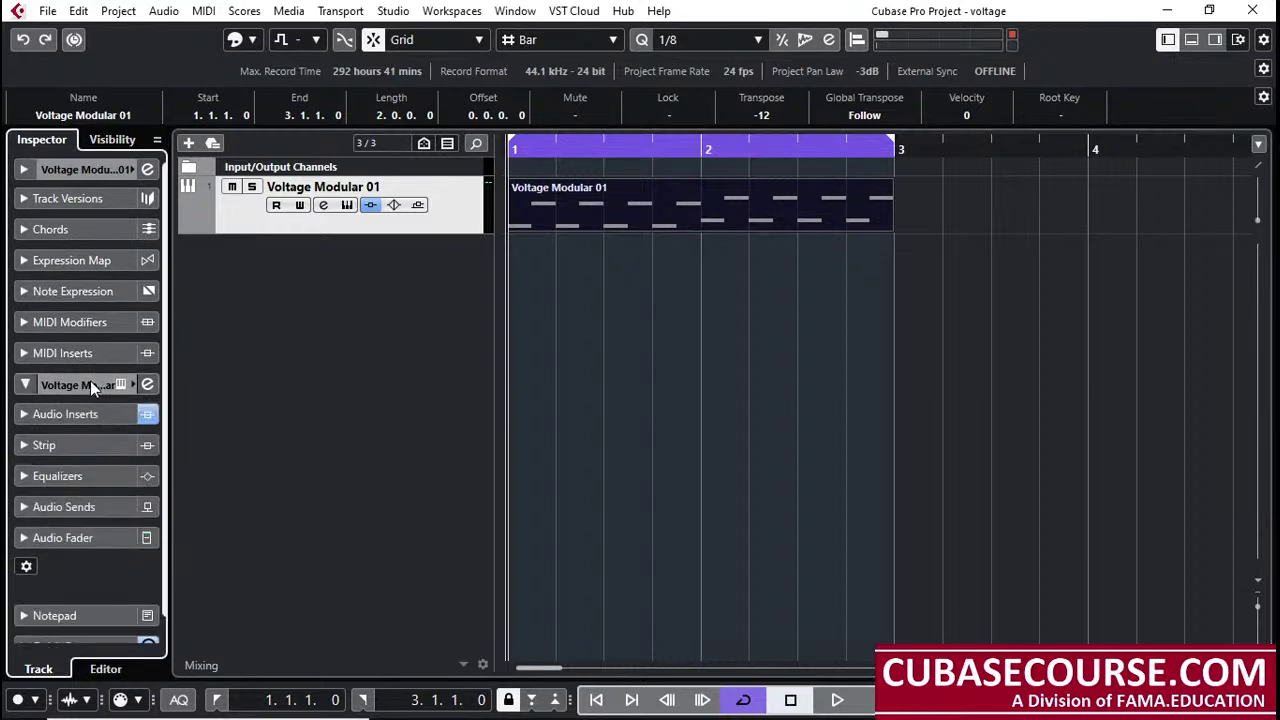
click(99, 538)
drag(61, 444, 61, 450)
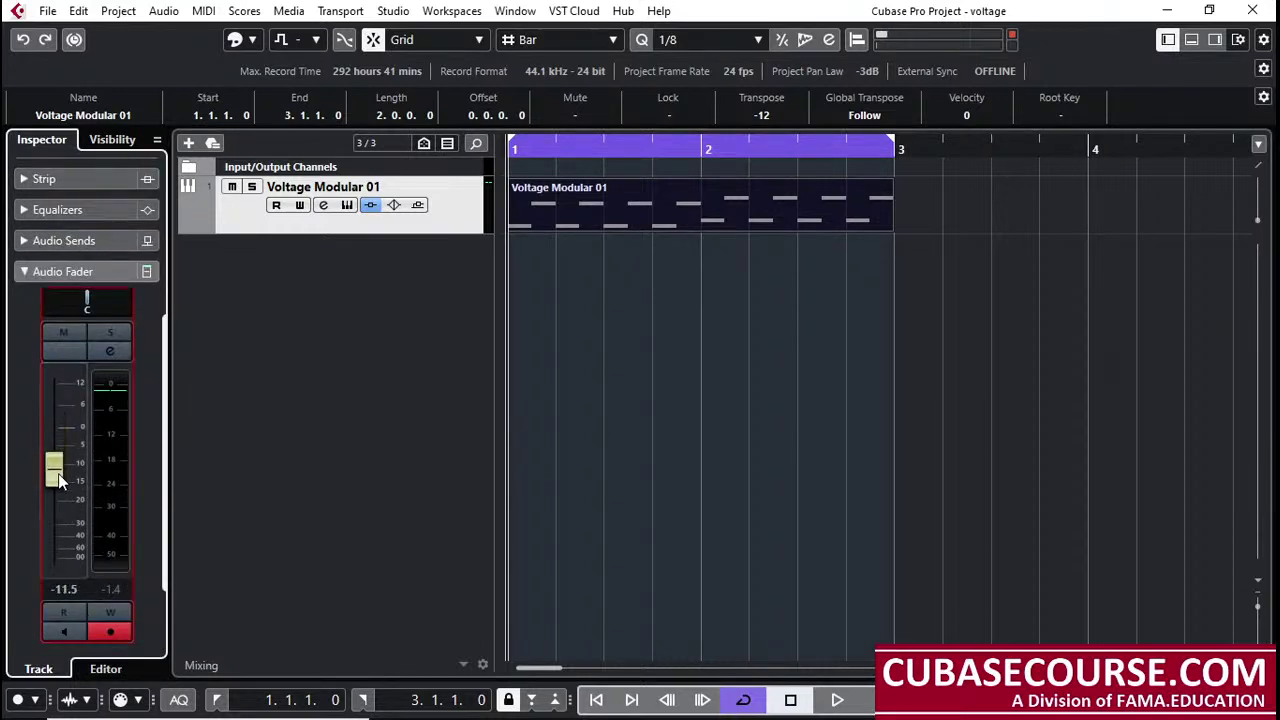
key(space)
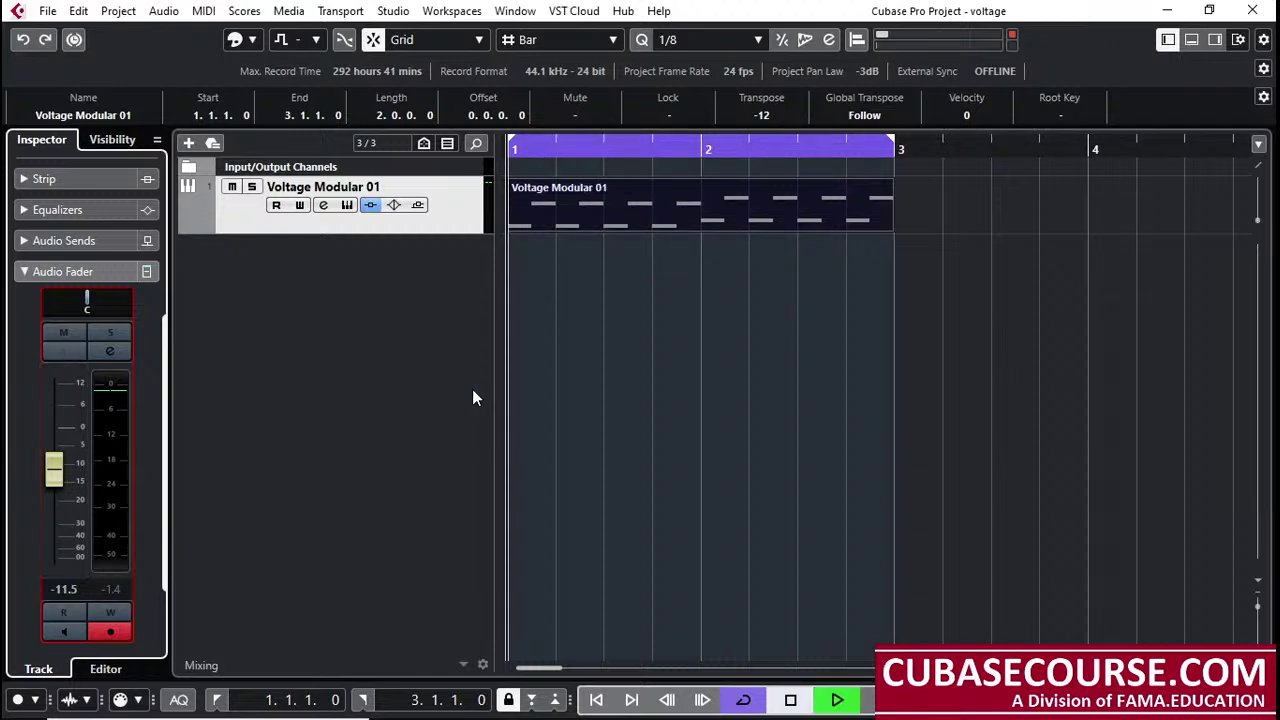
drag(72, 492, 72, 509)
key(space)
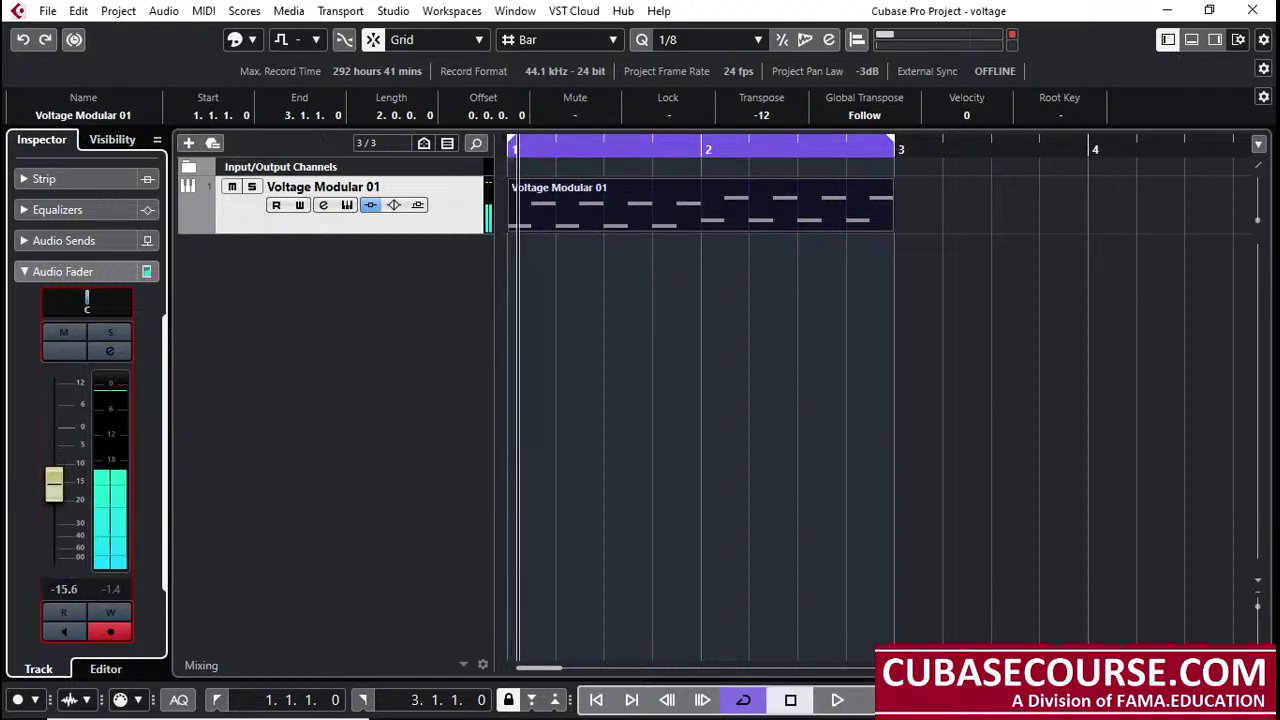
Step: Show the transport panel, set the project tempo to 110 BPM, and play the loop from bar 1 to audition it
key(F2)
click(965, 633)
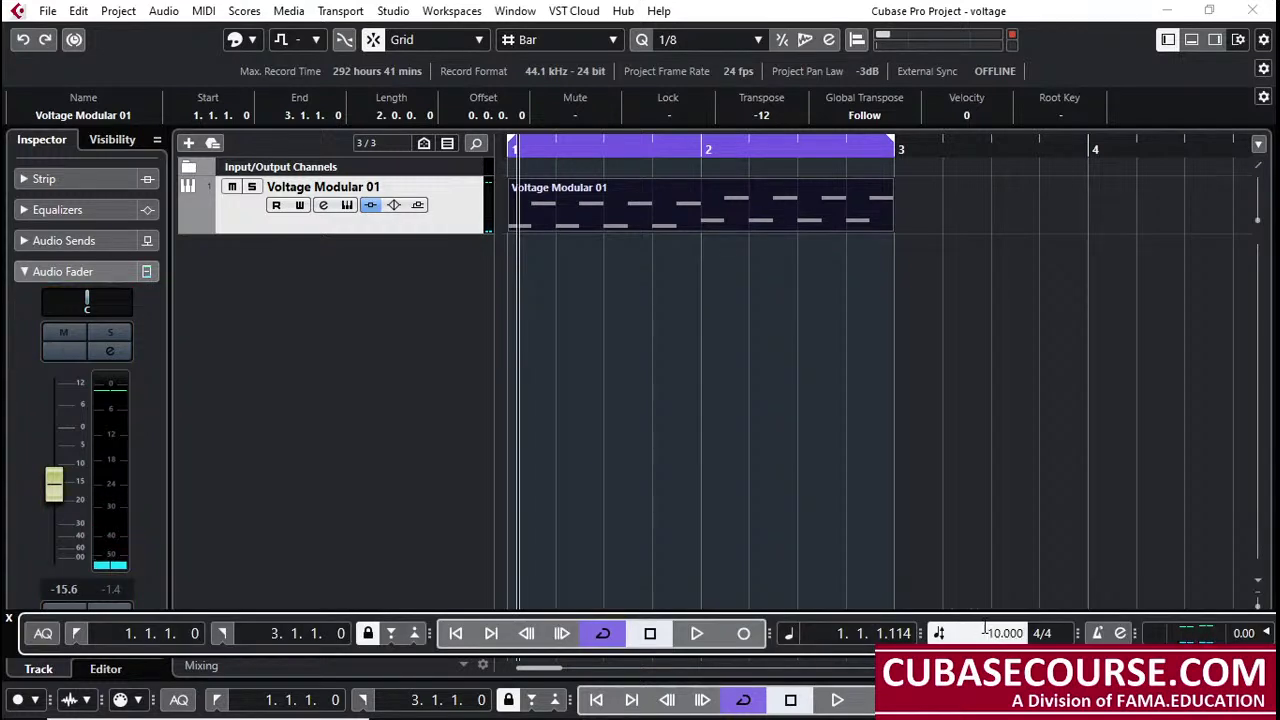
key(Return)
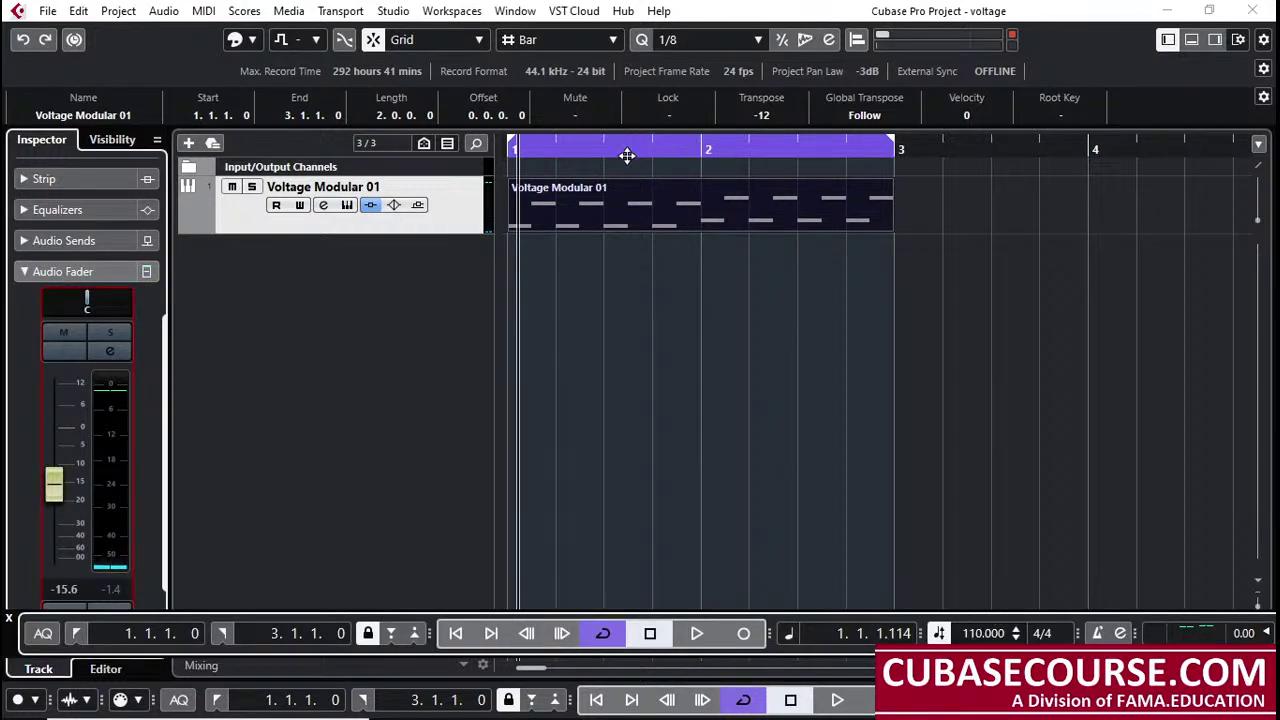
click(526, 147)
key(space)
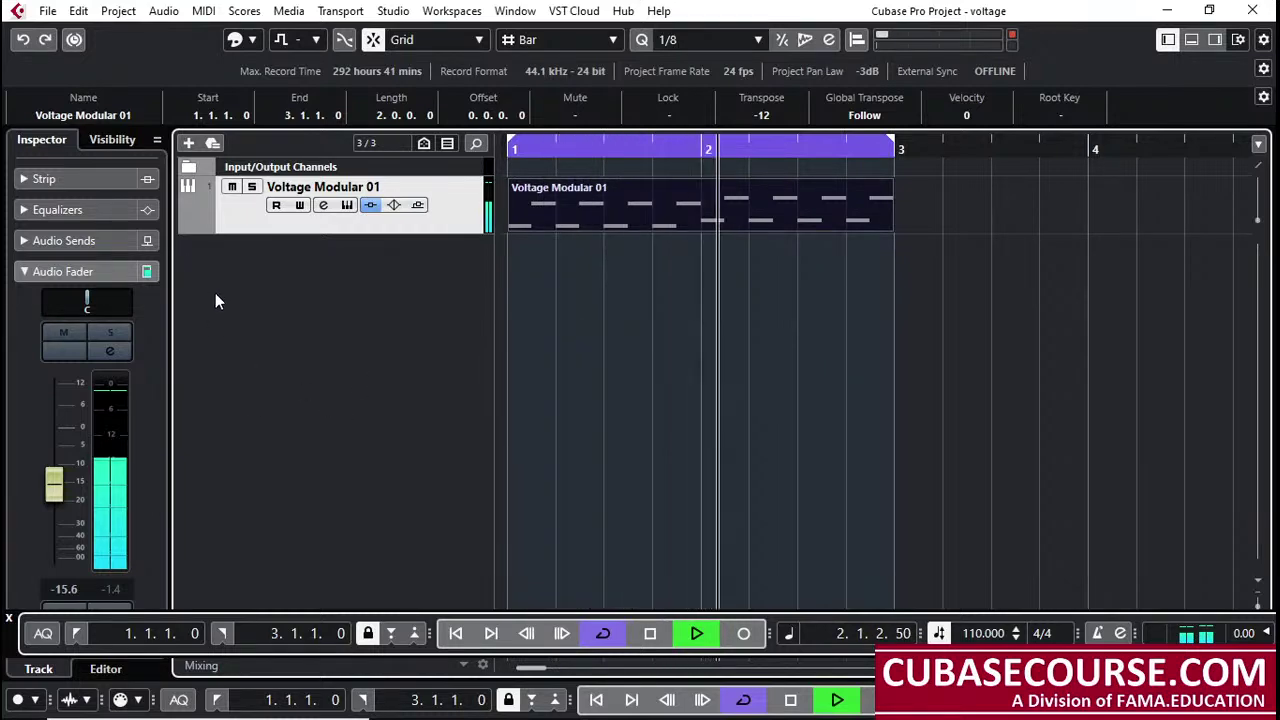
key(space)
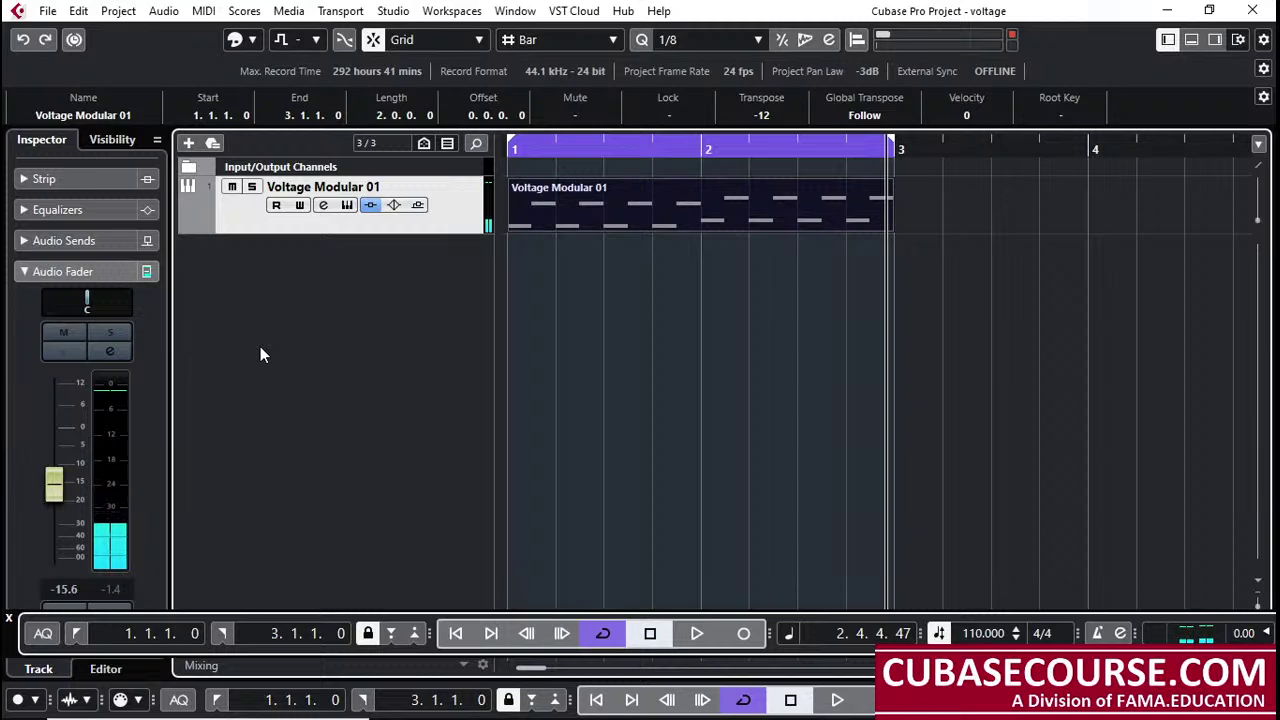
Step: Expand the Voltage Modular 01 track's basic settings in the Inspector and open the Voltage Modular instrument window
scroll(157, 349, up, 3)
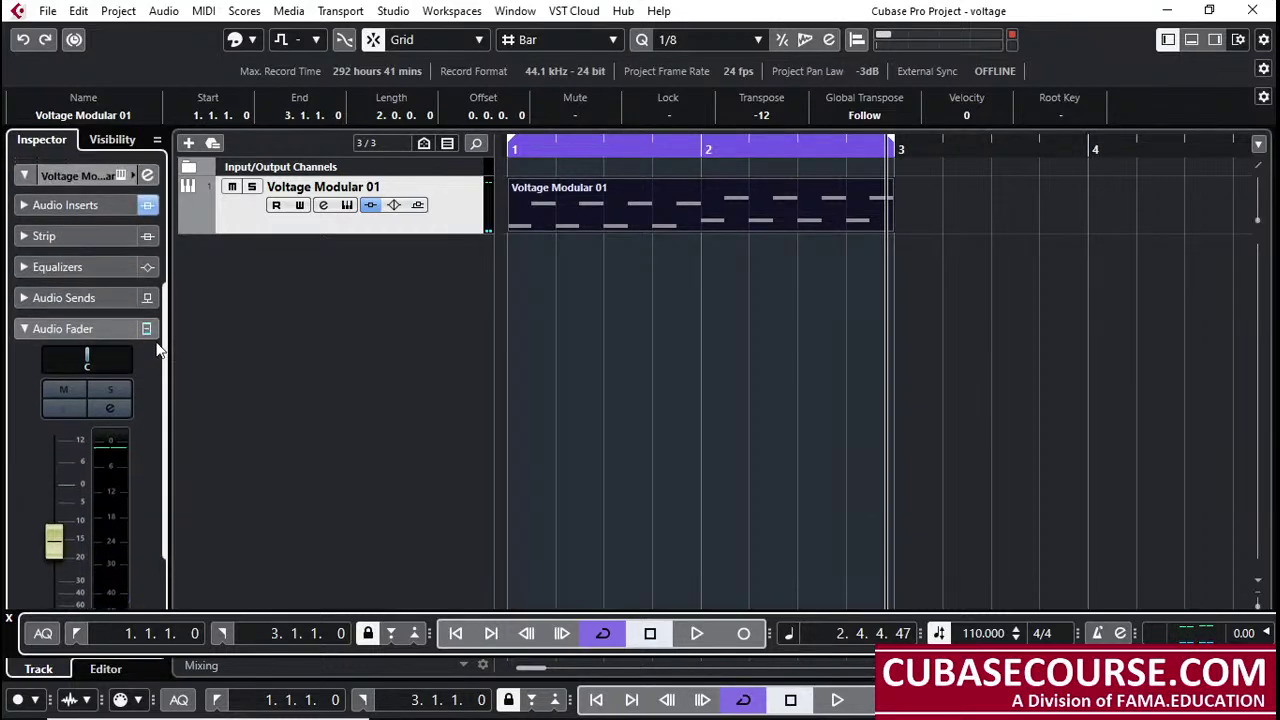
scroll(157, 349, up, 5)
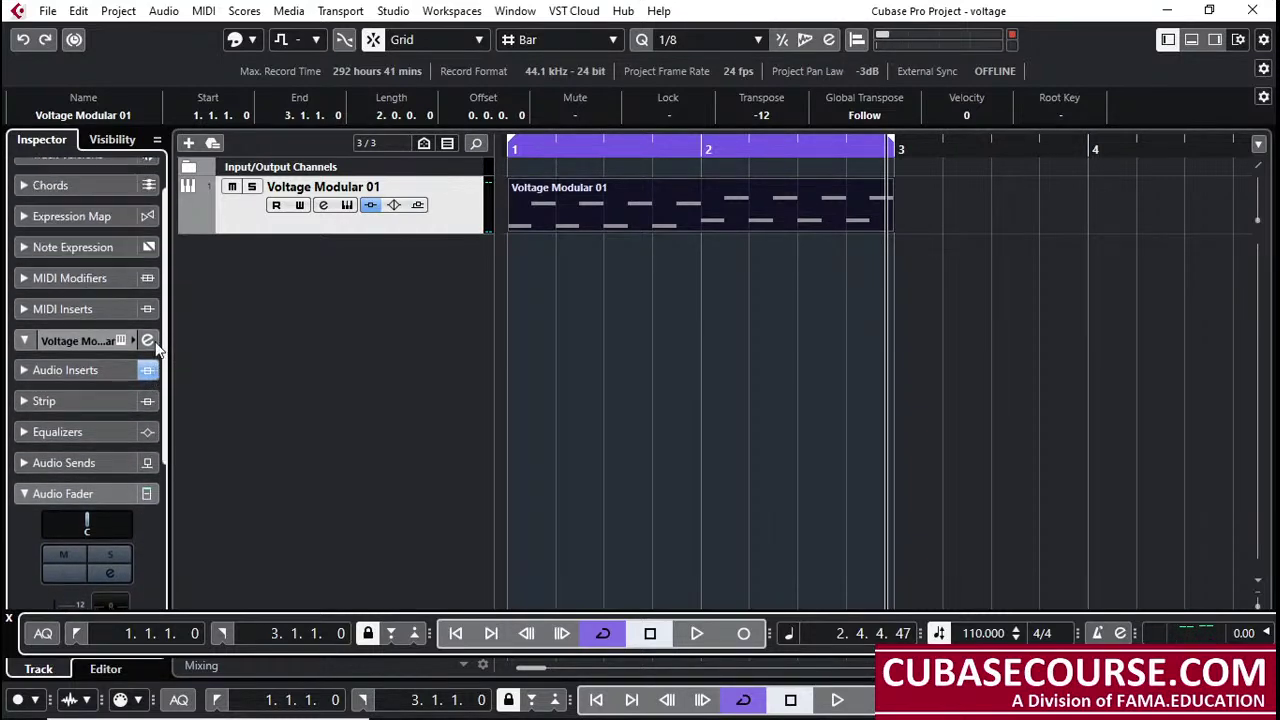
scroll(157, 349, up, 1)
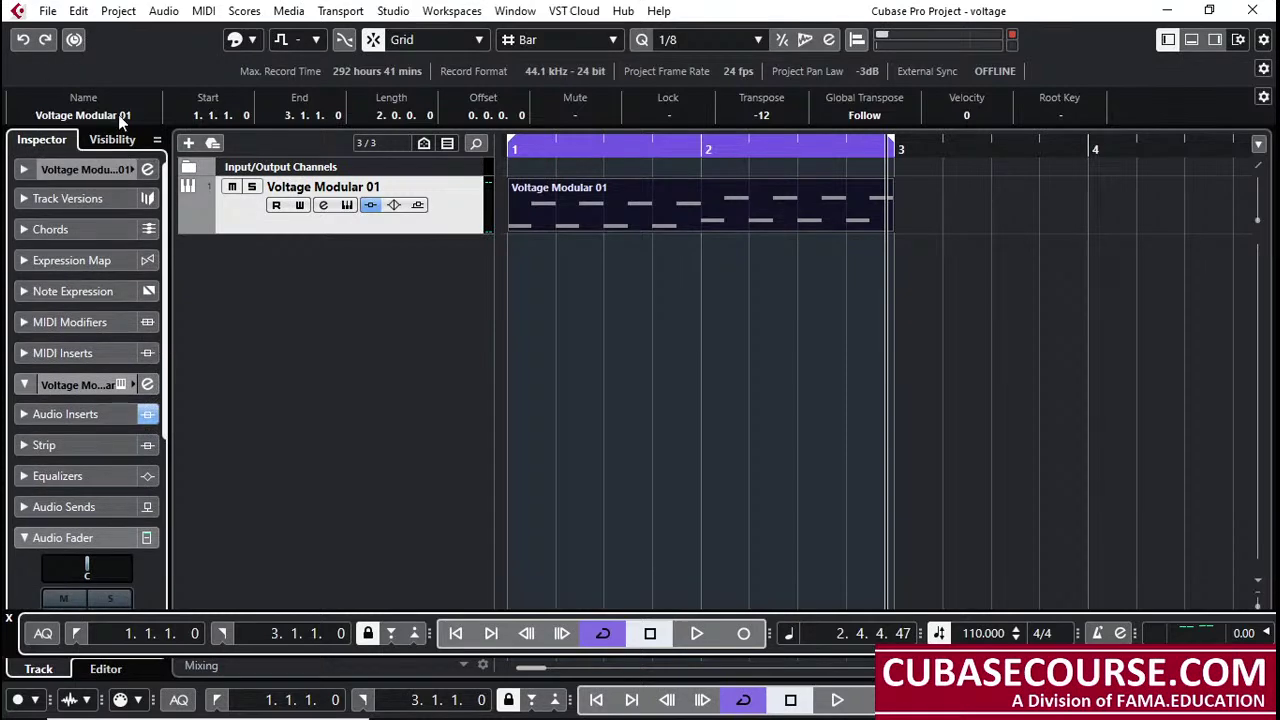
click(105, 169)
click(147, 366)
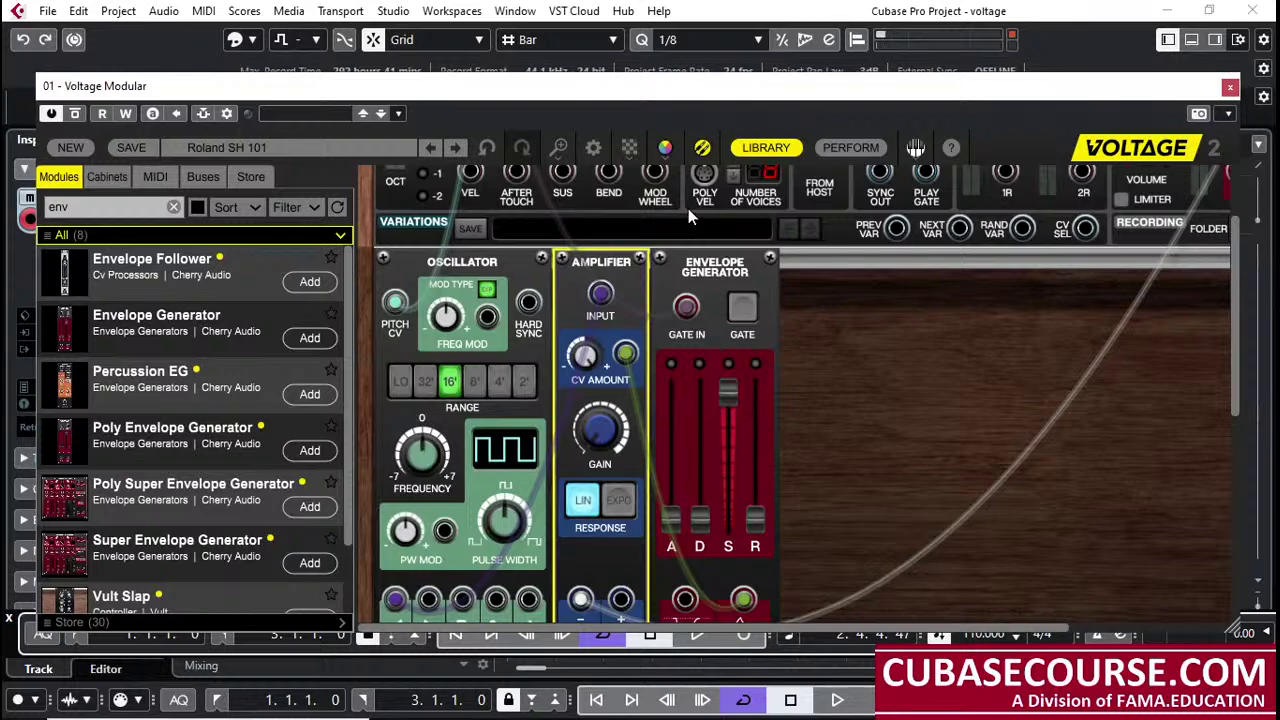
Step: Examine the velocity, aftertouch and sustain outputs in the CV Sources section
scroll(598, 235, up, 1)
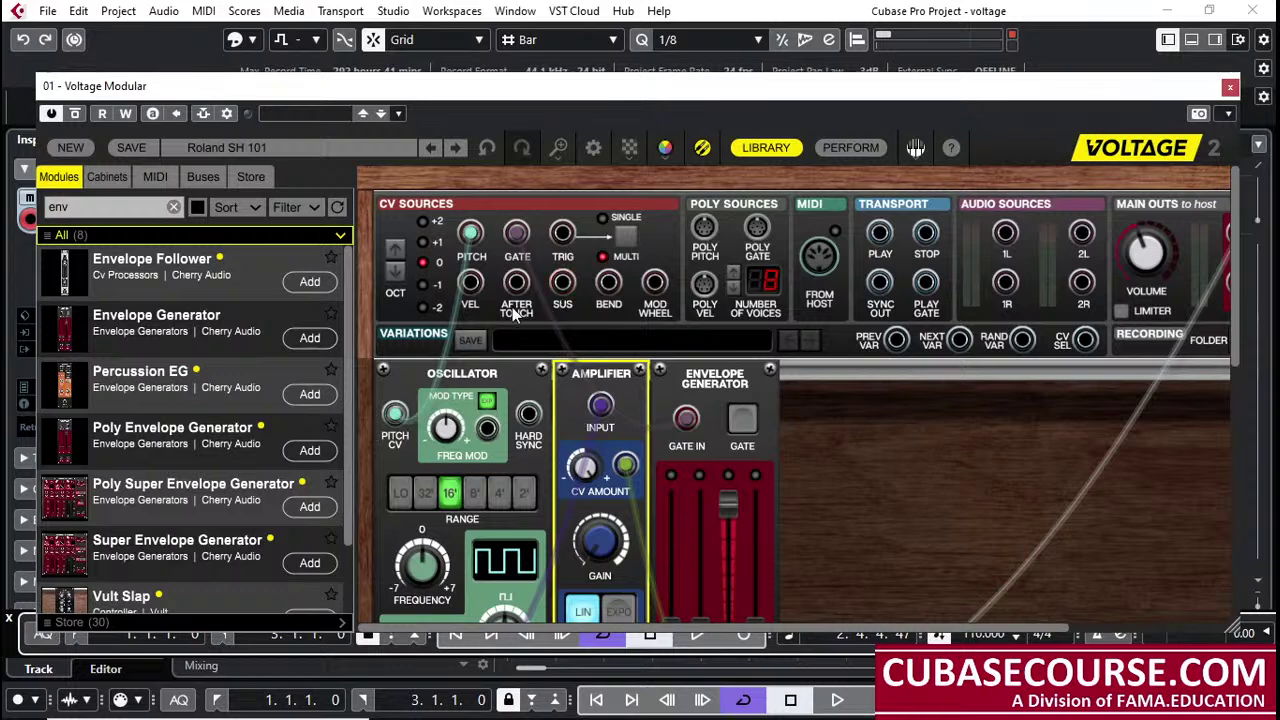
mouse_move(686, 418)
mouse_down()
mouse_move(601, 232)
mouse_move(520, 243)
mouse_move(563, 236)
mouse_move(473, 297)
mouse_move(656, 292)
mouse_move(462, 288)
mouse_move(477, 291)
mouse_up()
drag(476, 289, 518, 287)
drag(517, 287, 562, 294)
Step: Open the Voltage Modular 01 part in the Key Editor beside the instrument window and zoom in on its notes and velocity lane
drag(664, 87, 678, 403)
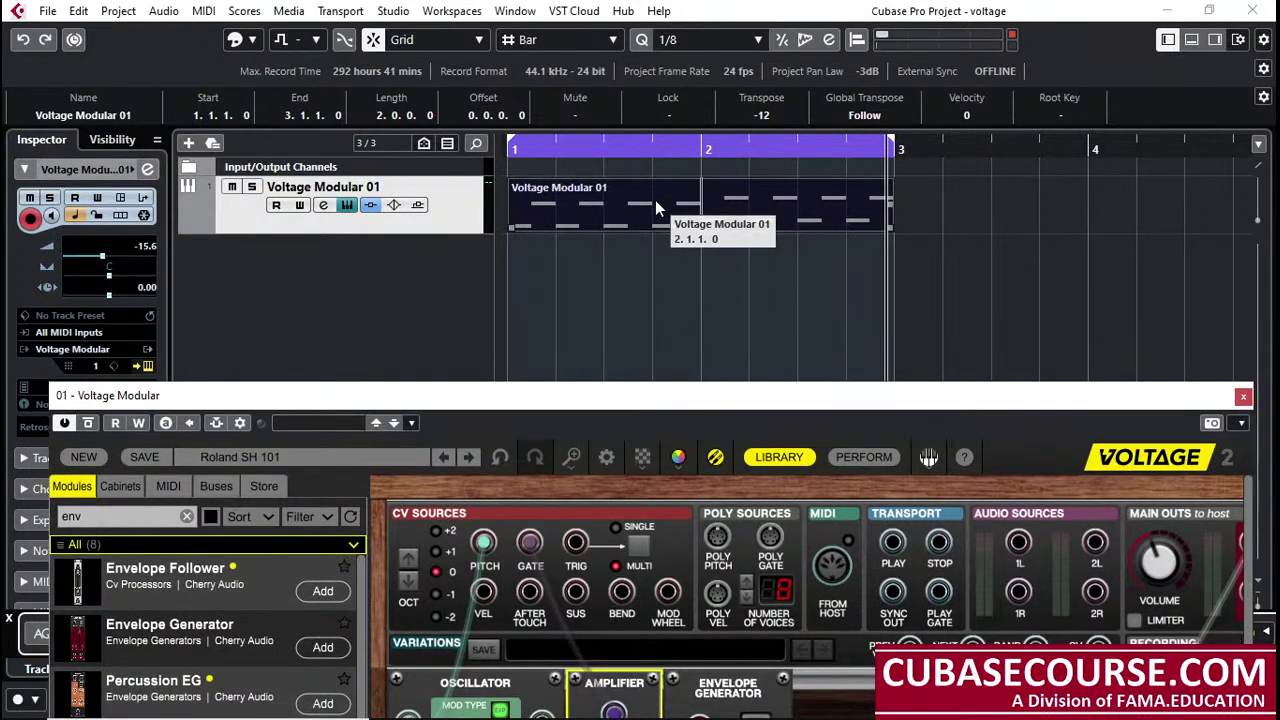
double_click(655, 200)
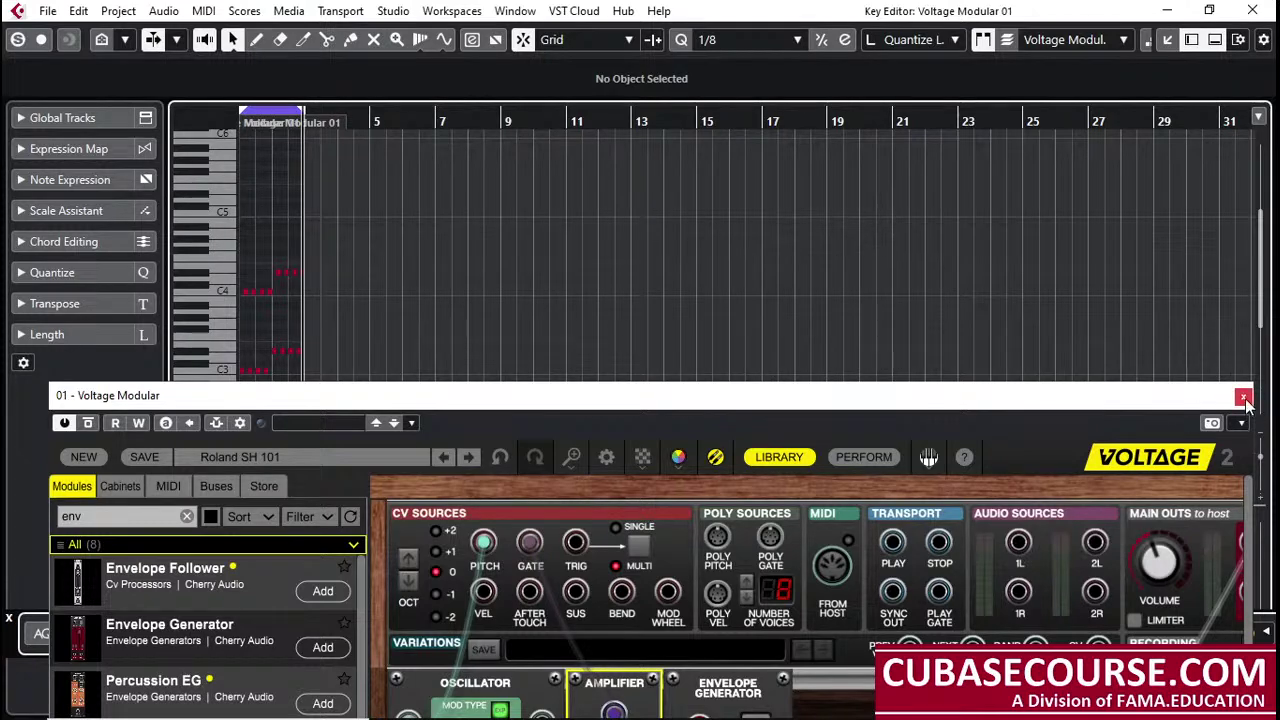
drag(1173, 94, 1171, 86)
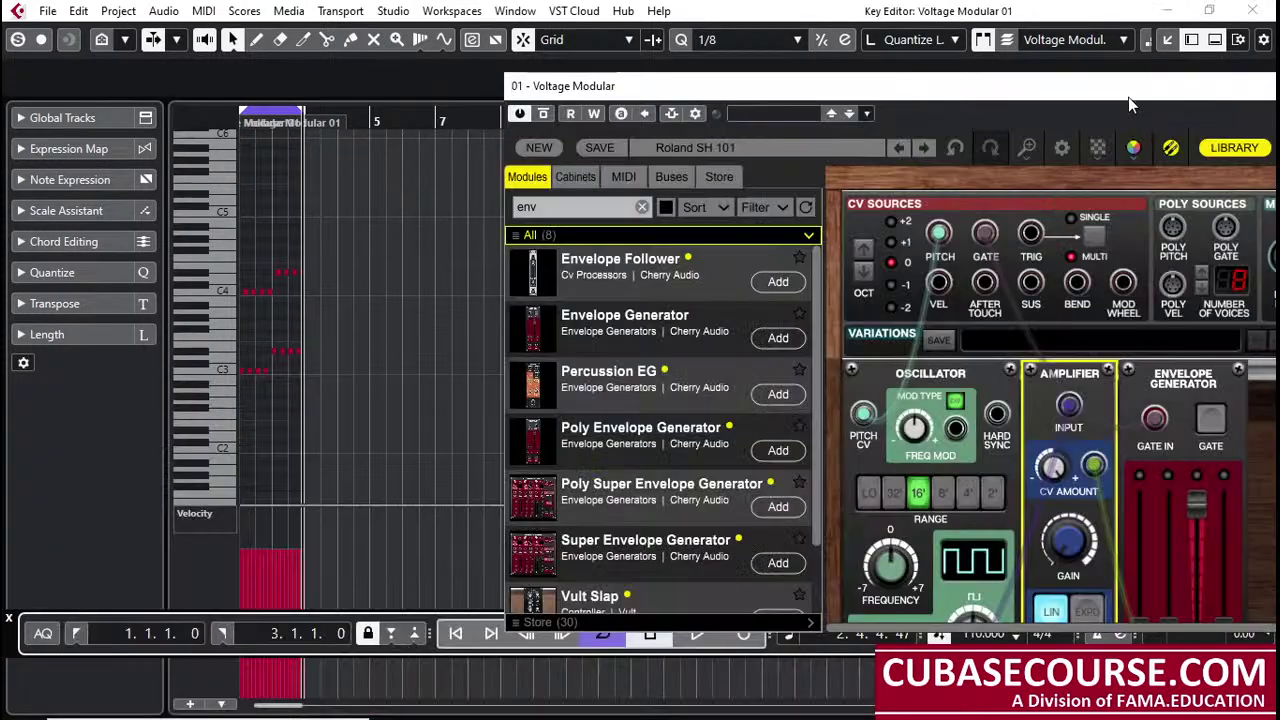
drag(910, 95, 946, 64)
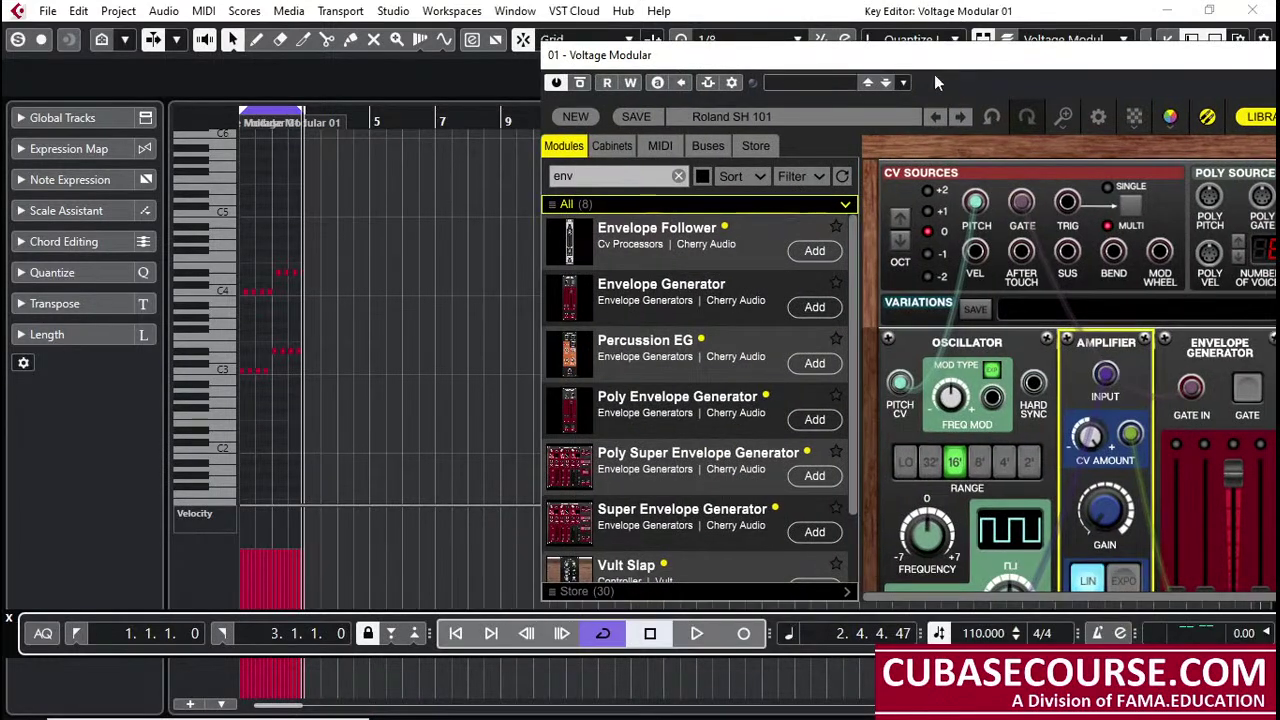
click(316, 552)
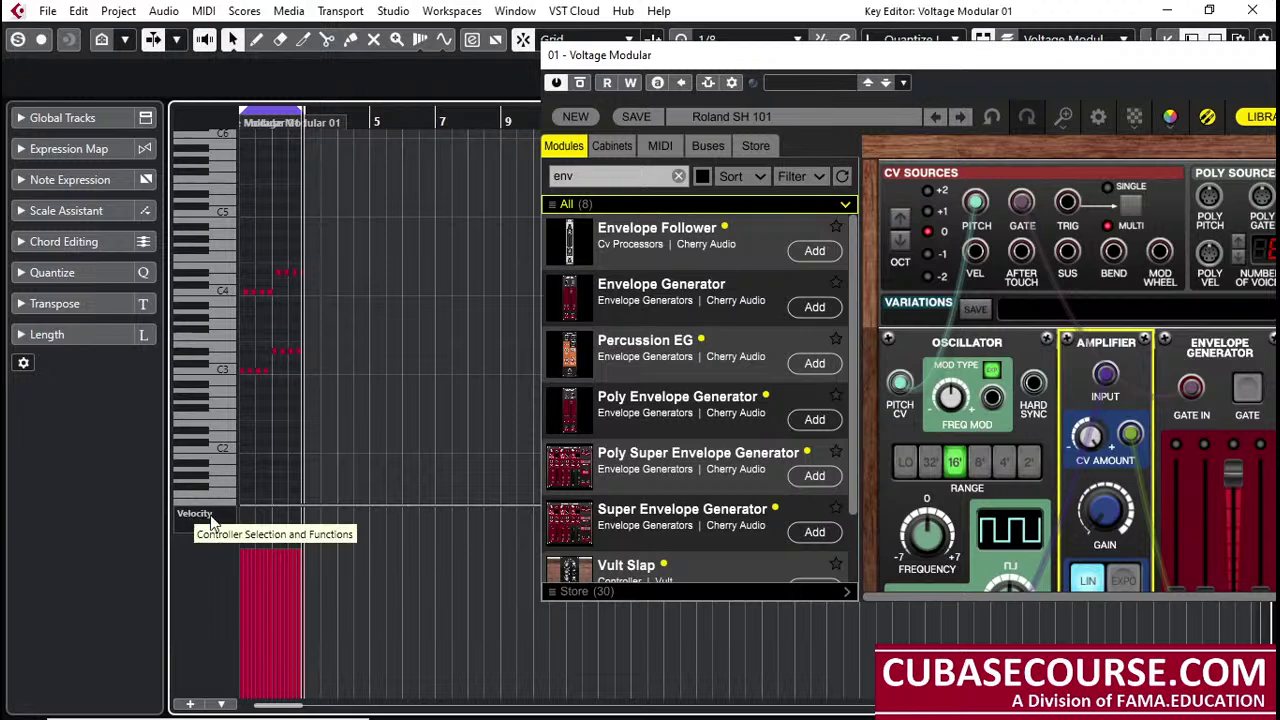
key(h)
key(h)
key(h)
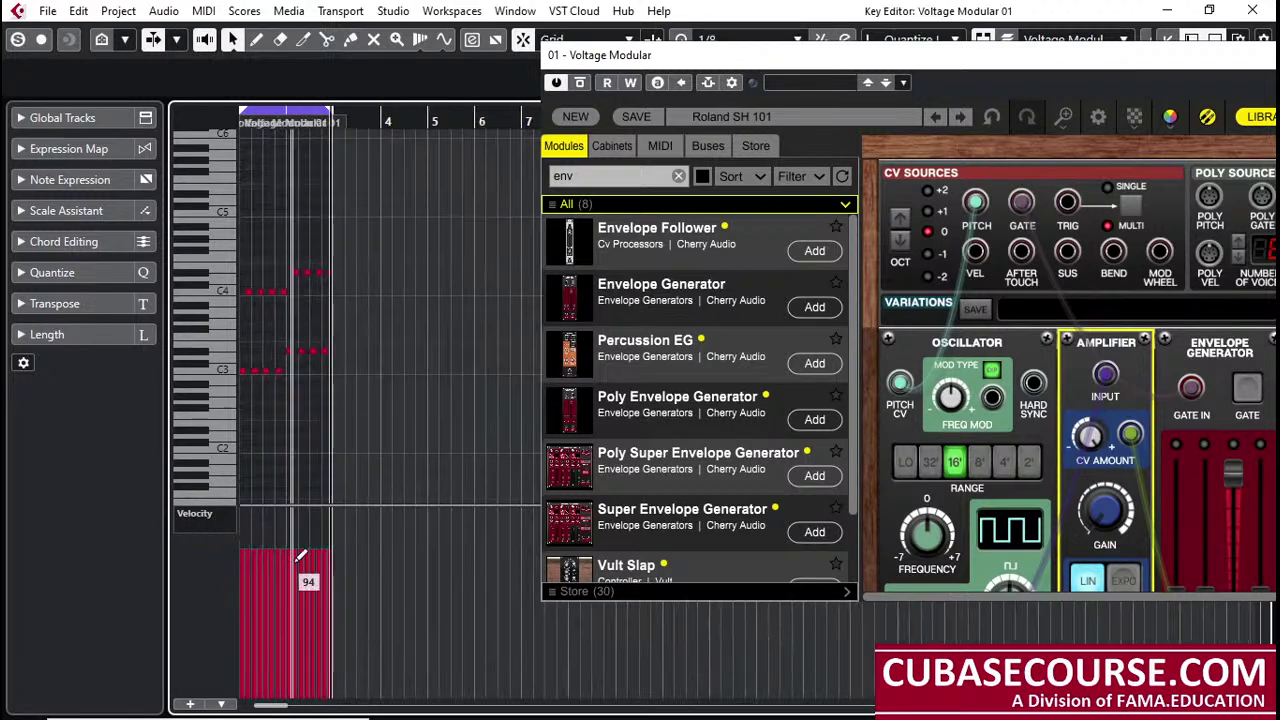
key(h)
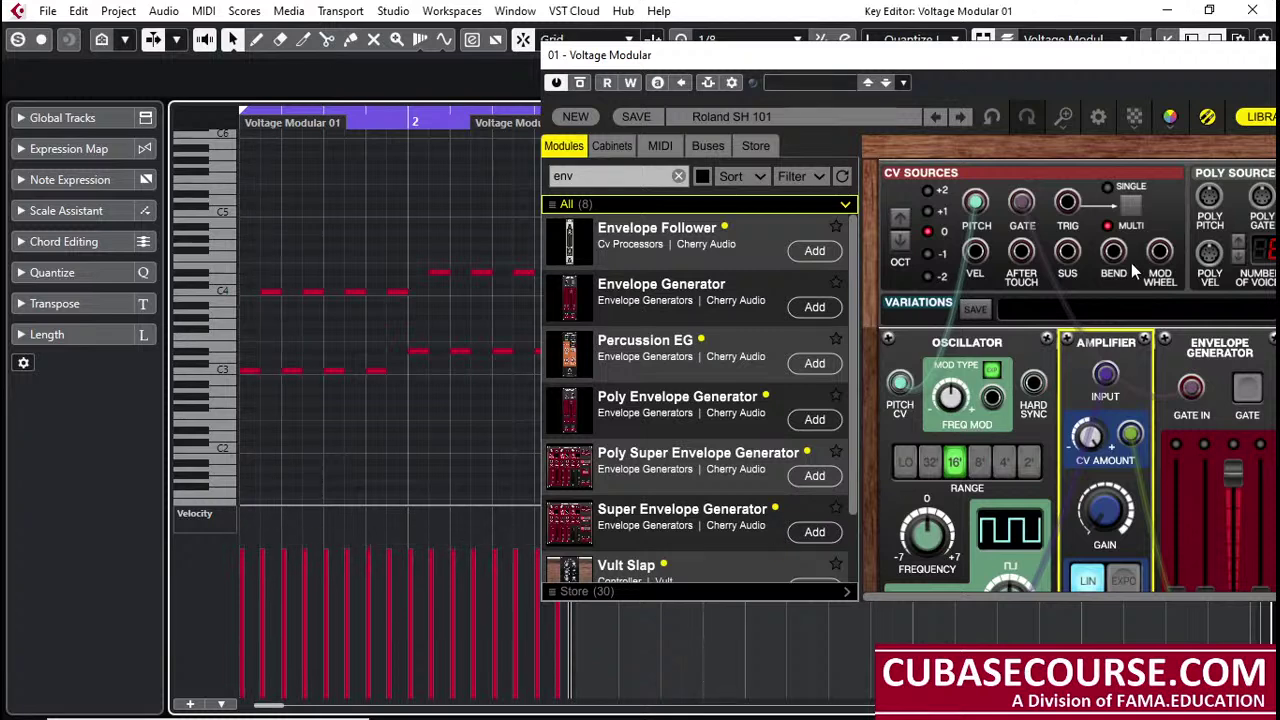
click(978, 253)
mouse_move(980, 257)
mouse_down()
mouse_move(990, 275)
mouse_move(981, 259)
mouse_up()
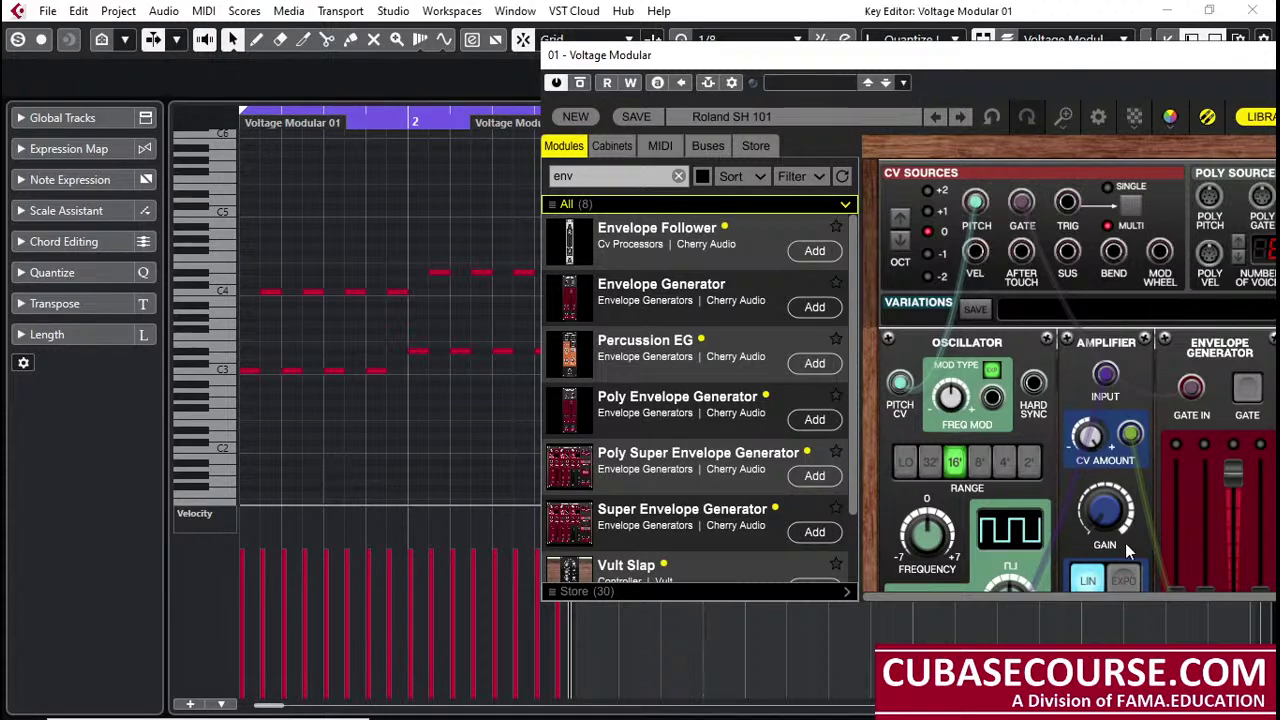
Step: Vary the note velocities in repeating groups of three, leaving the first note loud and lowering the others to about 60 and 30
click(274, 612)
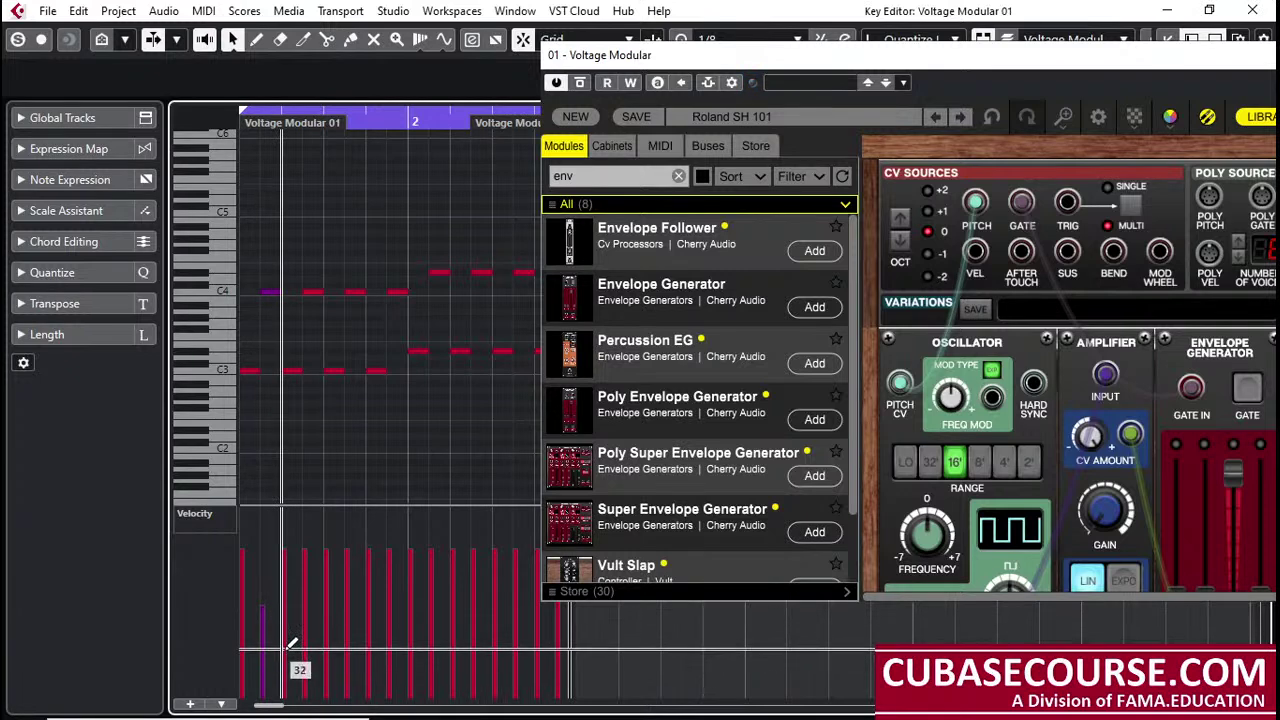
click(287, 646)
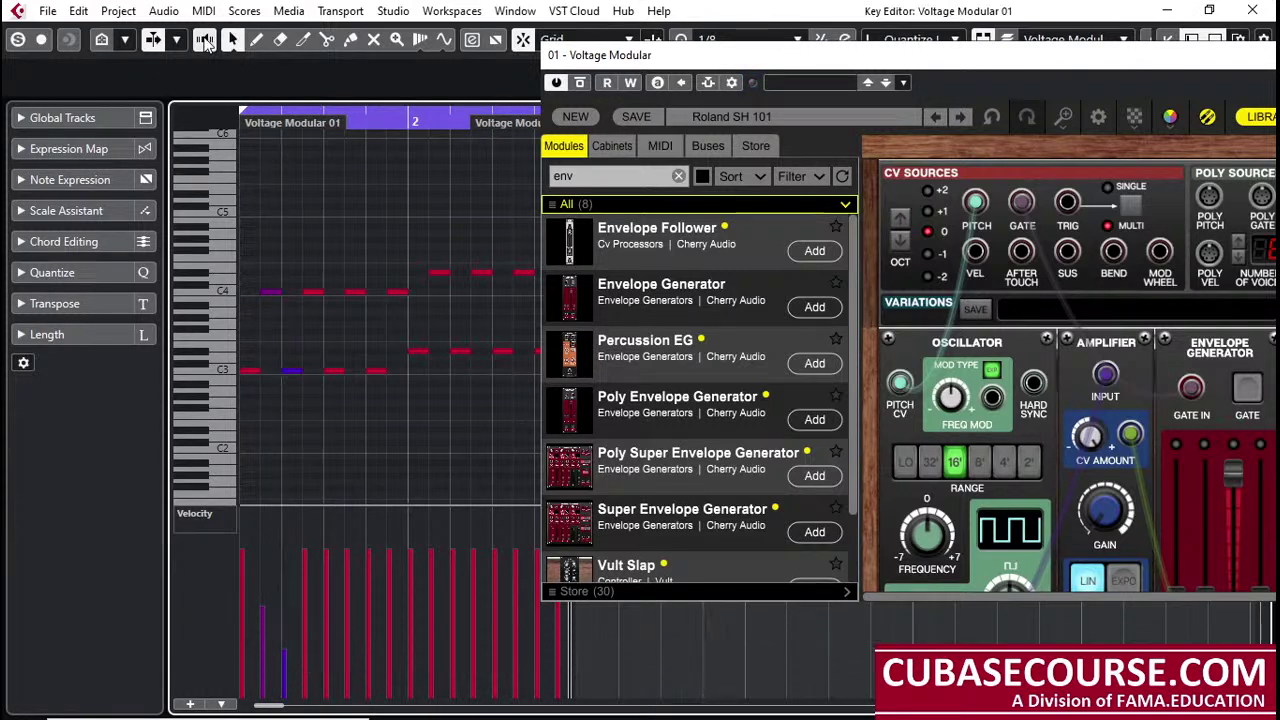
click(330, 607)
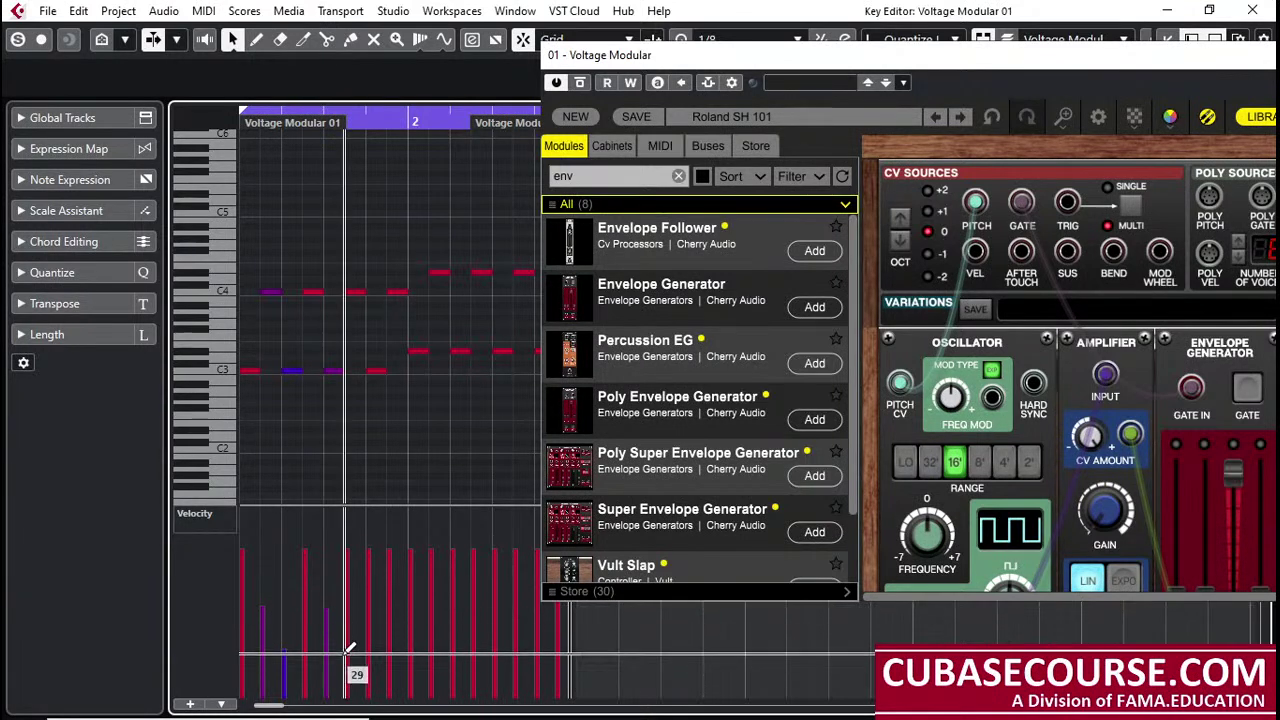
click(352, 645)
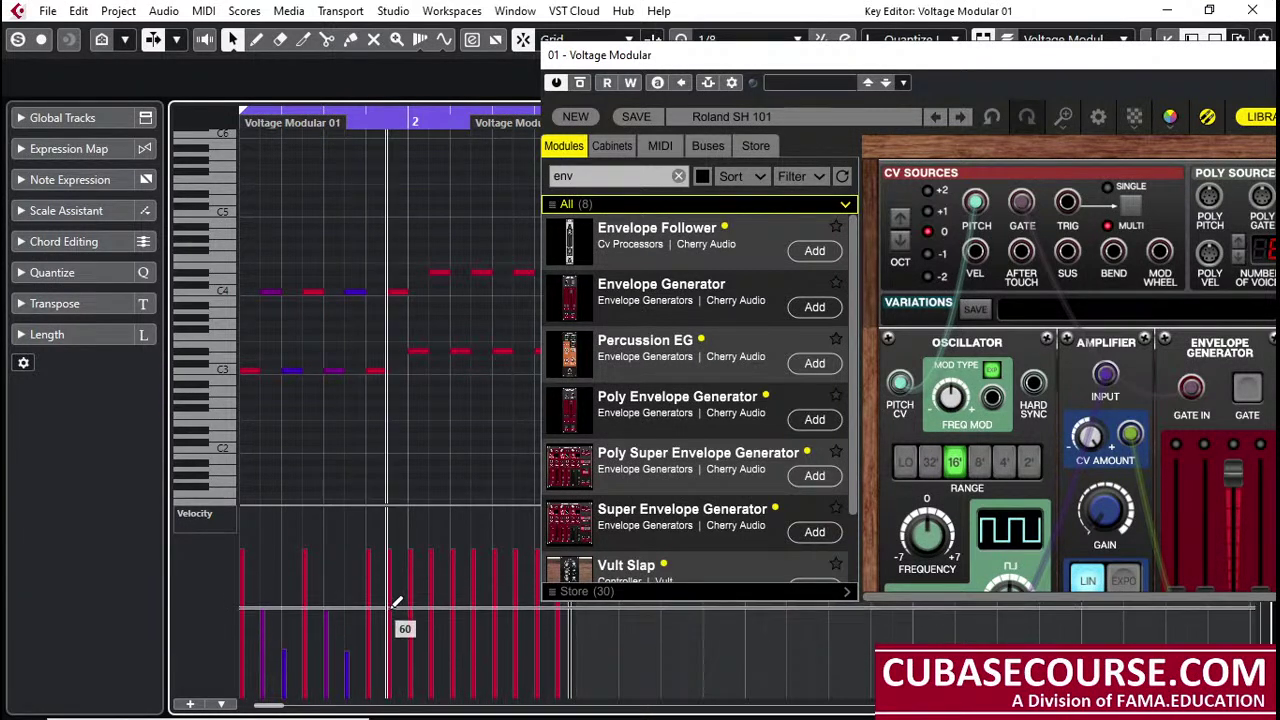
click(396, 607)
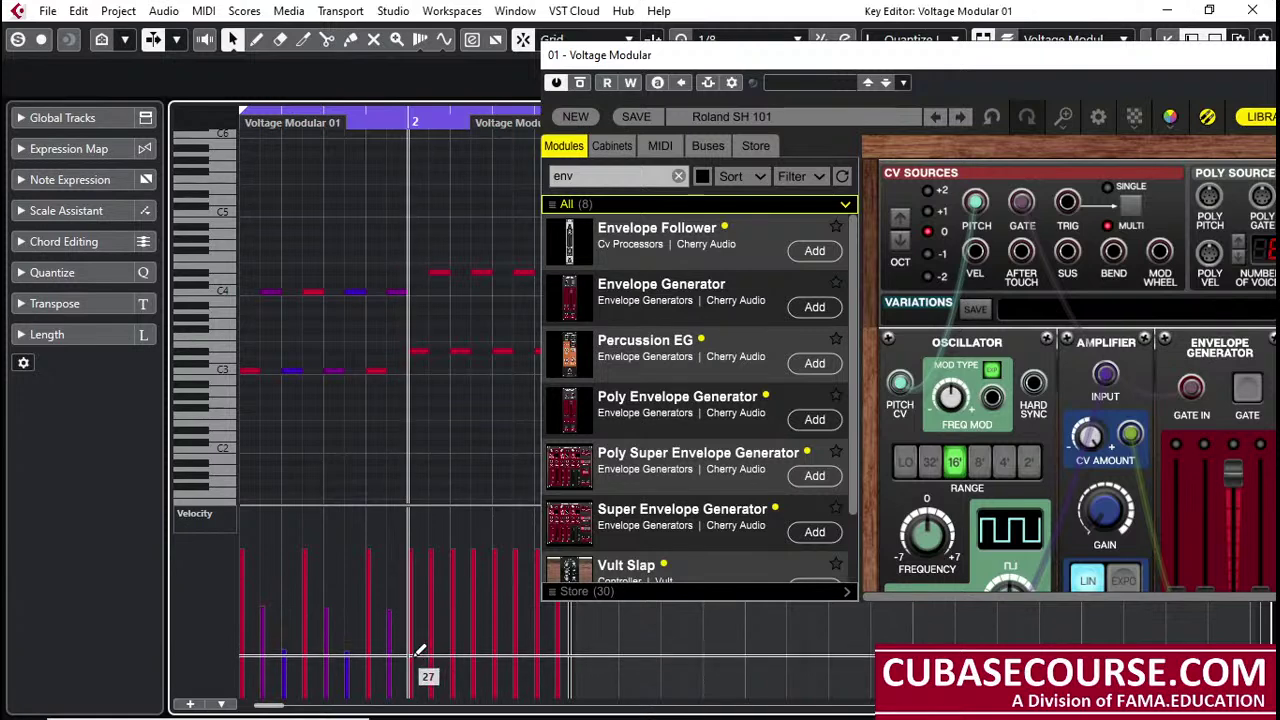
click(418, 648)
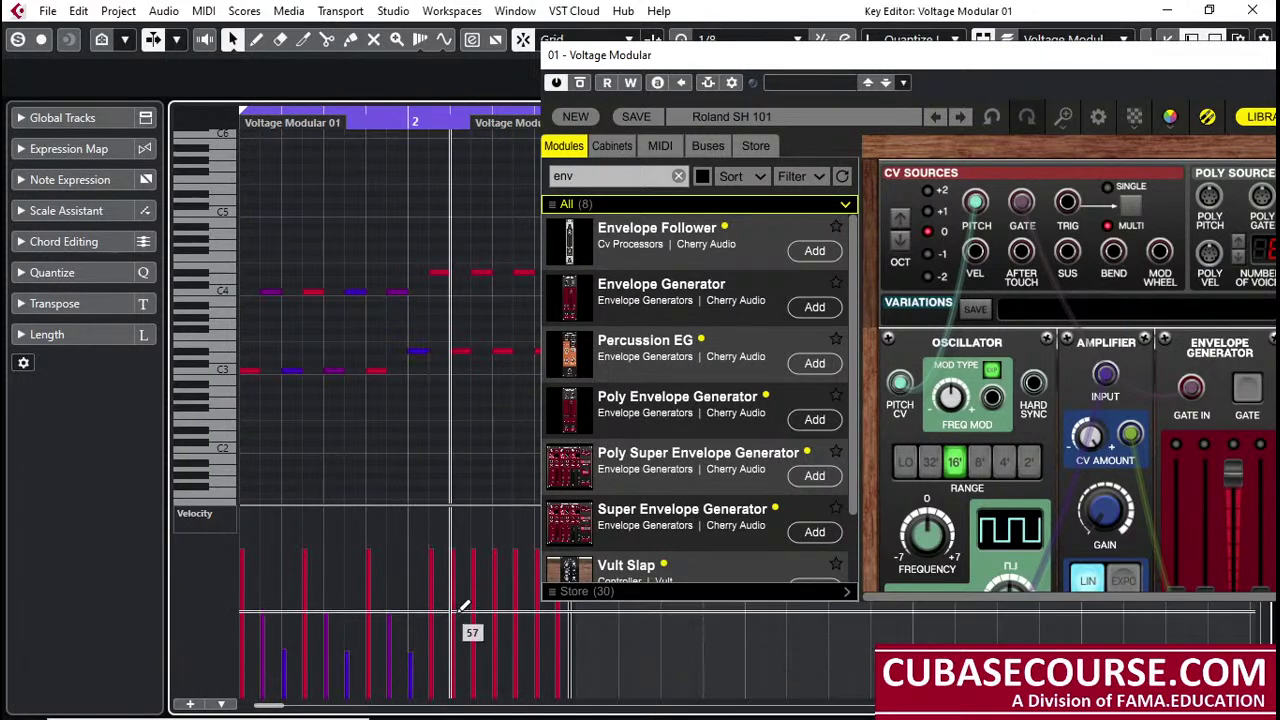
click(463, 607)
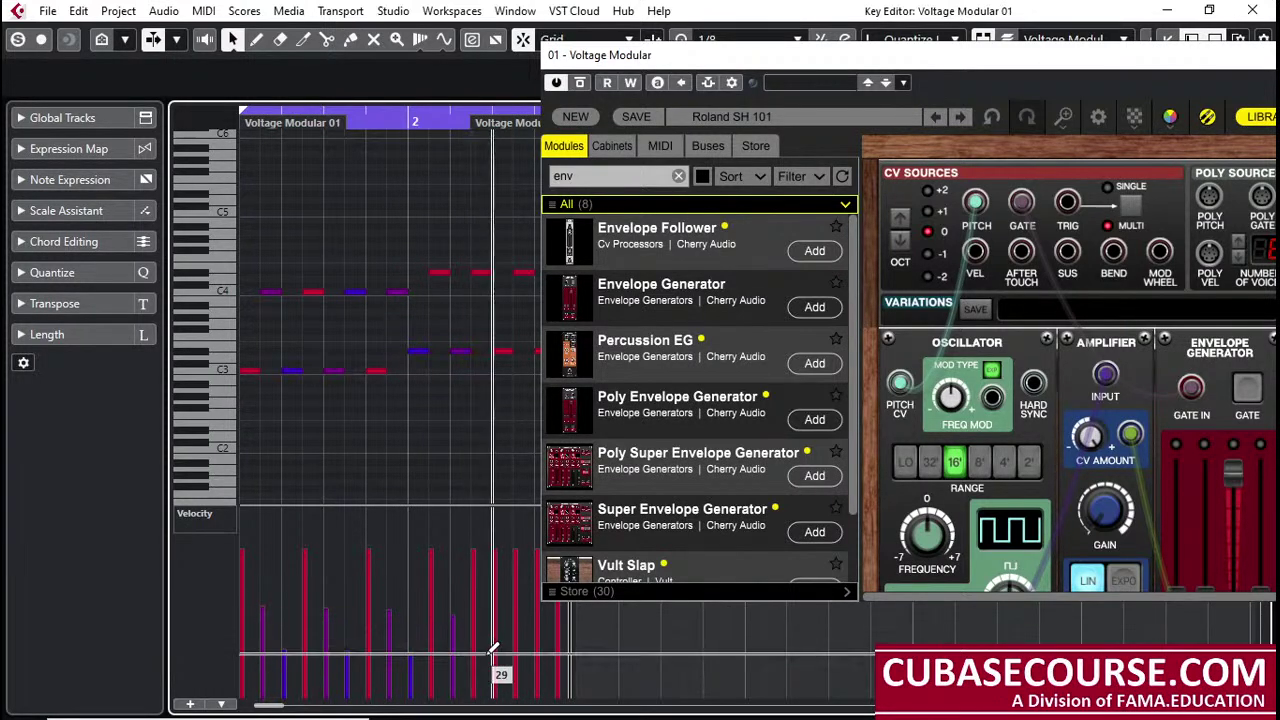
click(480, 650)
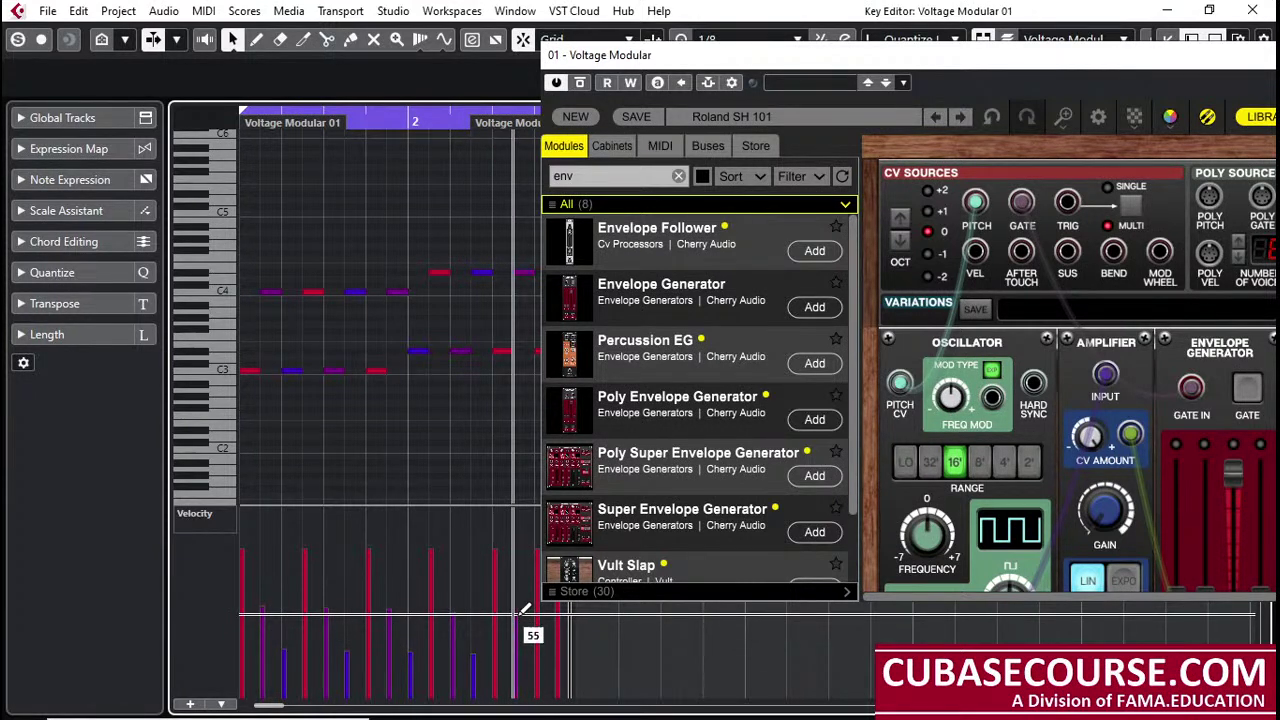
click(519, 614)
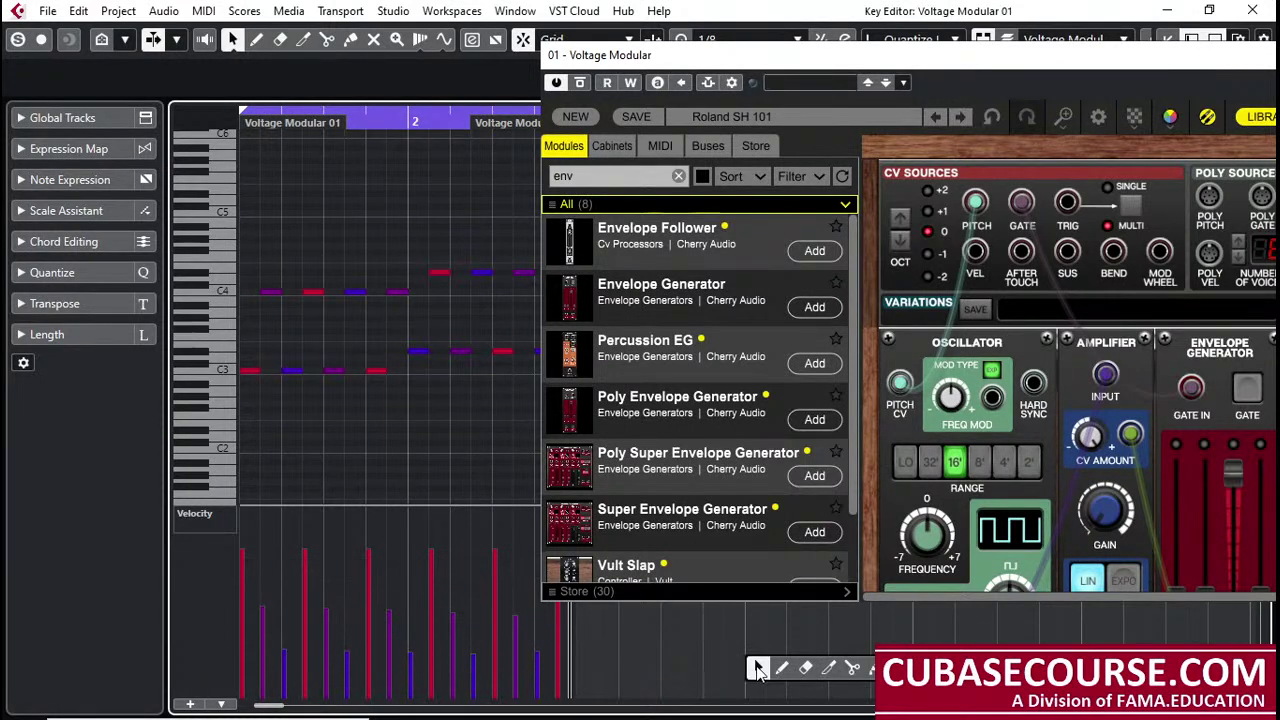
Step: Try patching the CV Sources velocity output into the Amplifier's CV Amount input alongside the envelope cable
drag(934, 56, 628, 78)
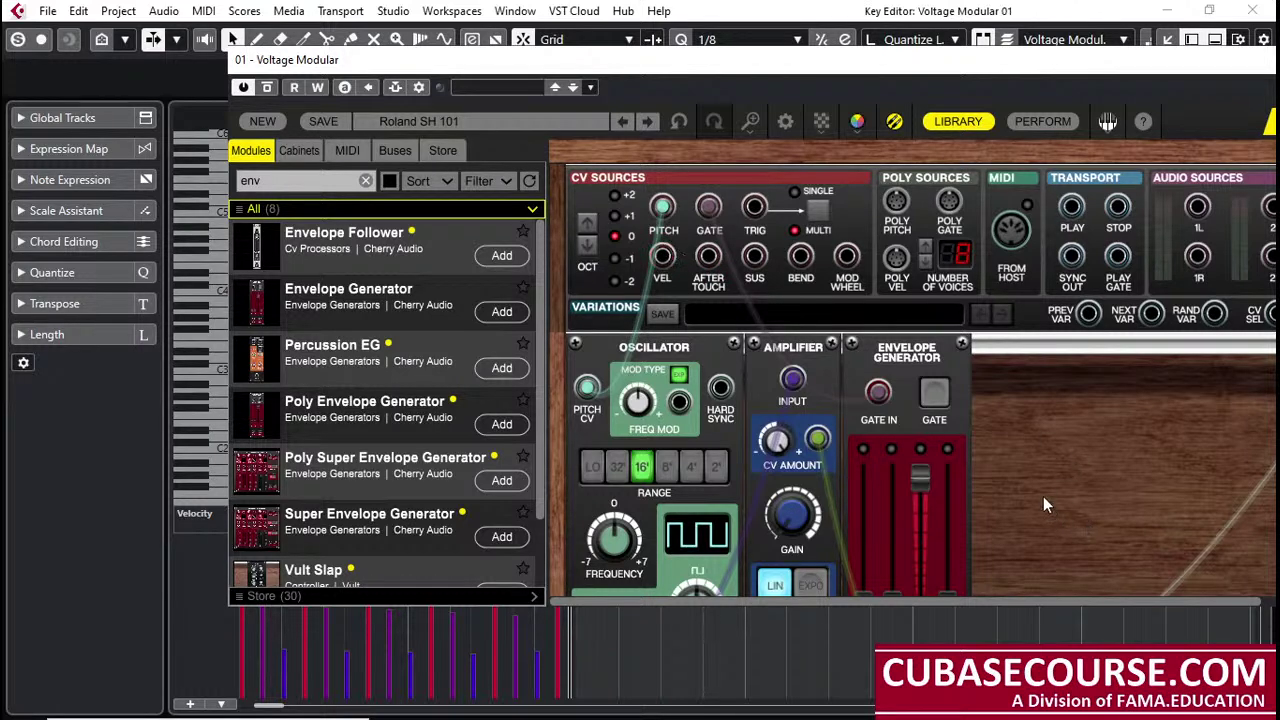
scroll(1043, 496, down, 3)
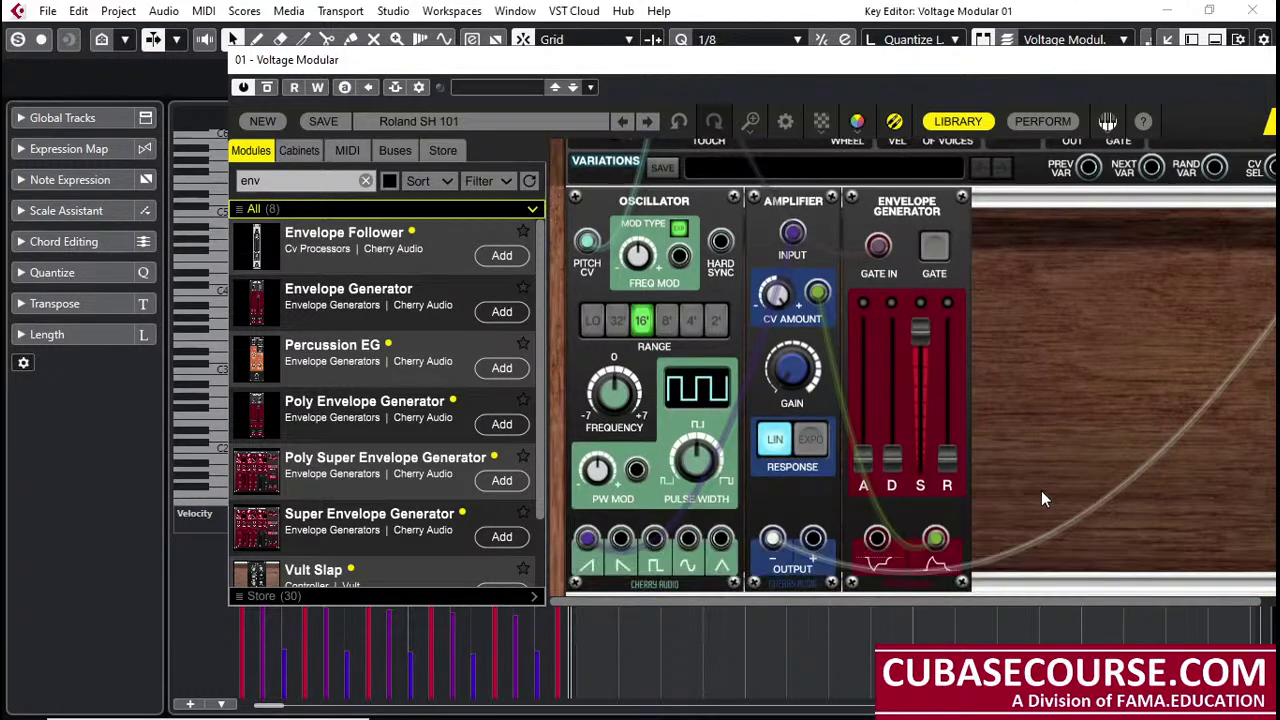
scroll(1041, 490, up, 1)
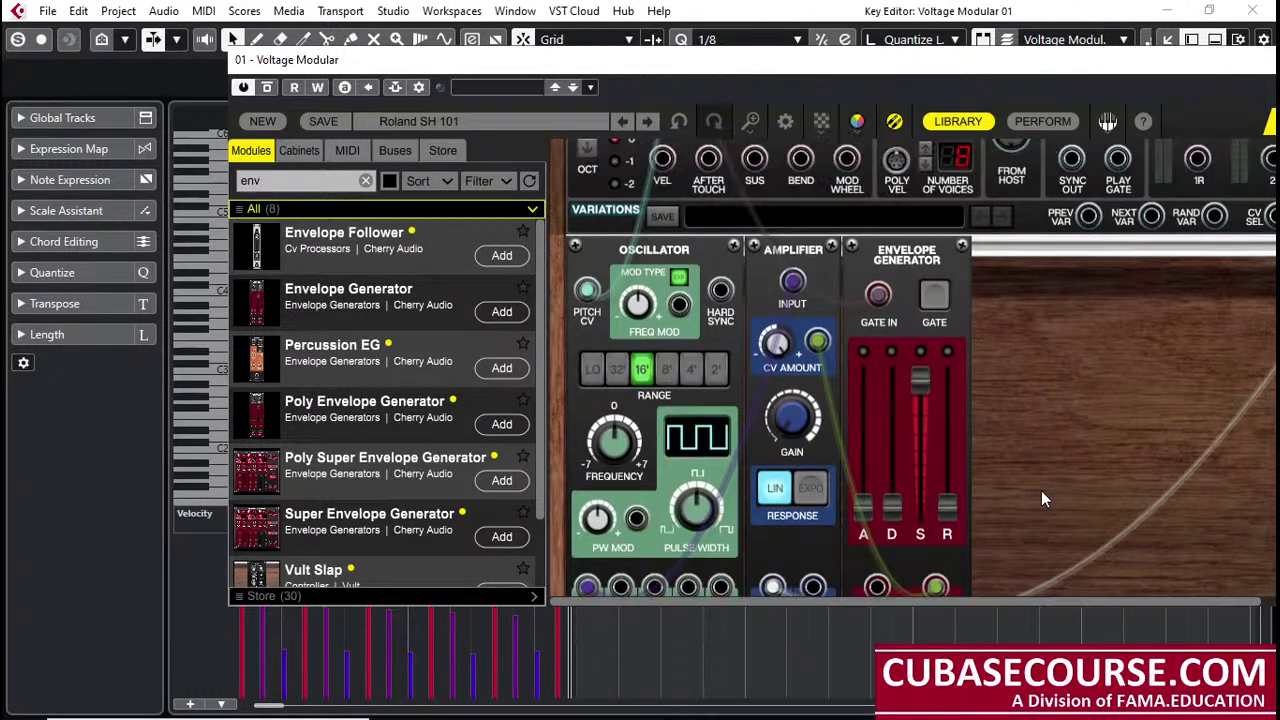
click(818, 344)
drag(836, 340, 662, 258)
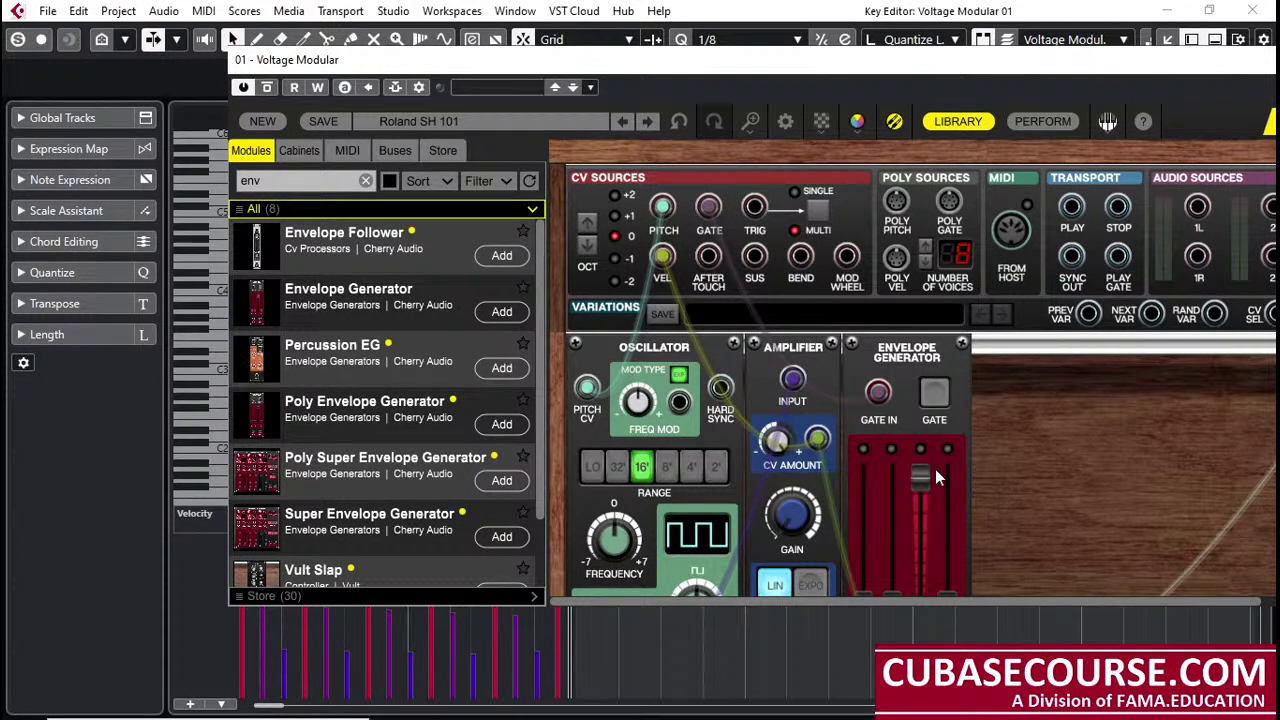
Step: Lower the Envelope Generator's sustain level to 0% and remove the velocity cable from the Amplifier's CV Amount input
drag(935, 478, 922, 590)
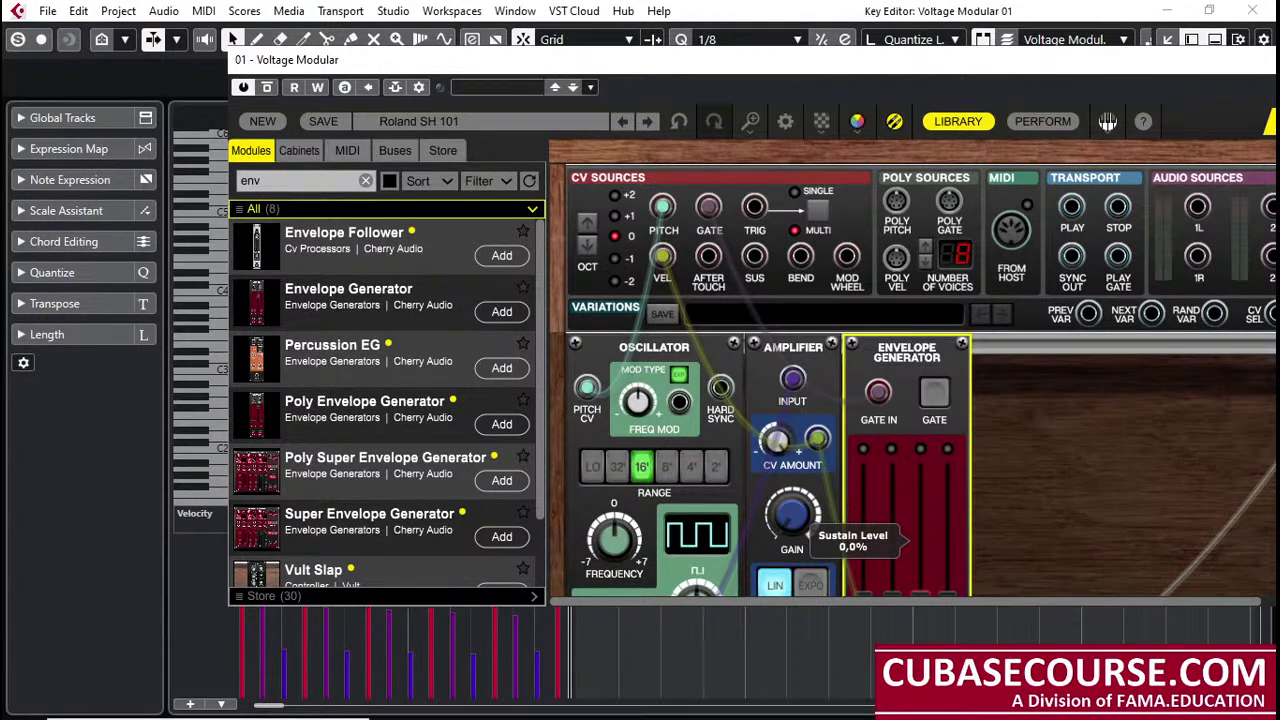
click(790, 515)
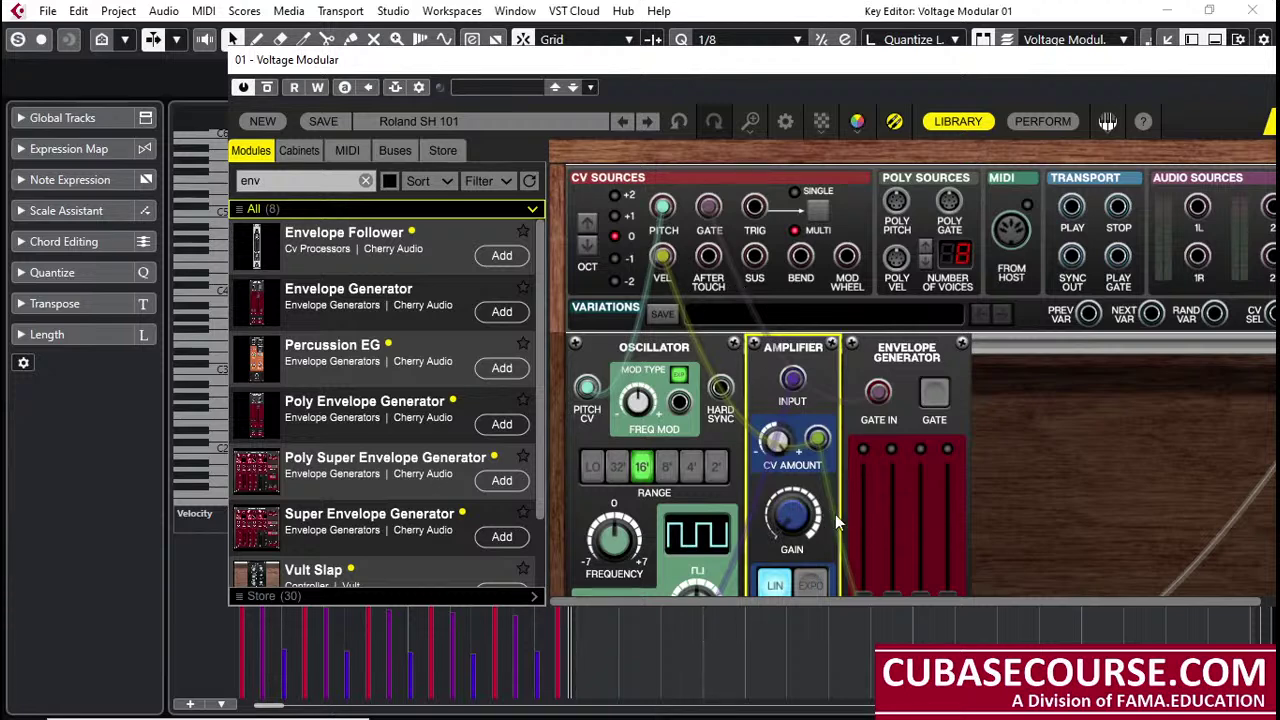
drag(817, 440, 773, 440)
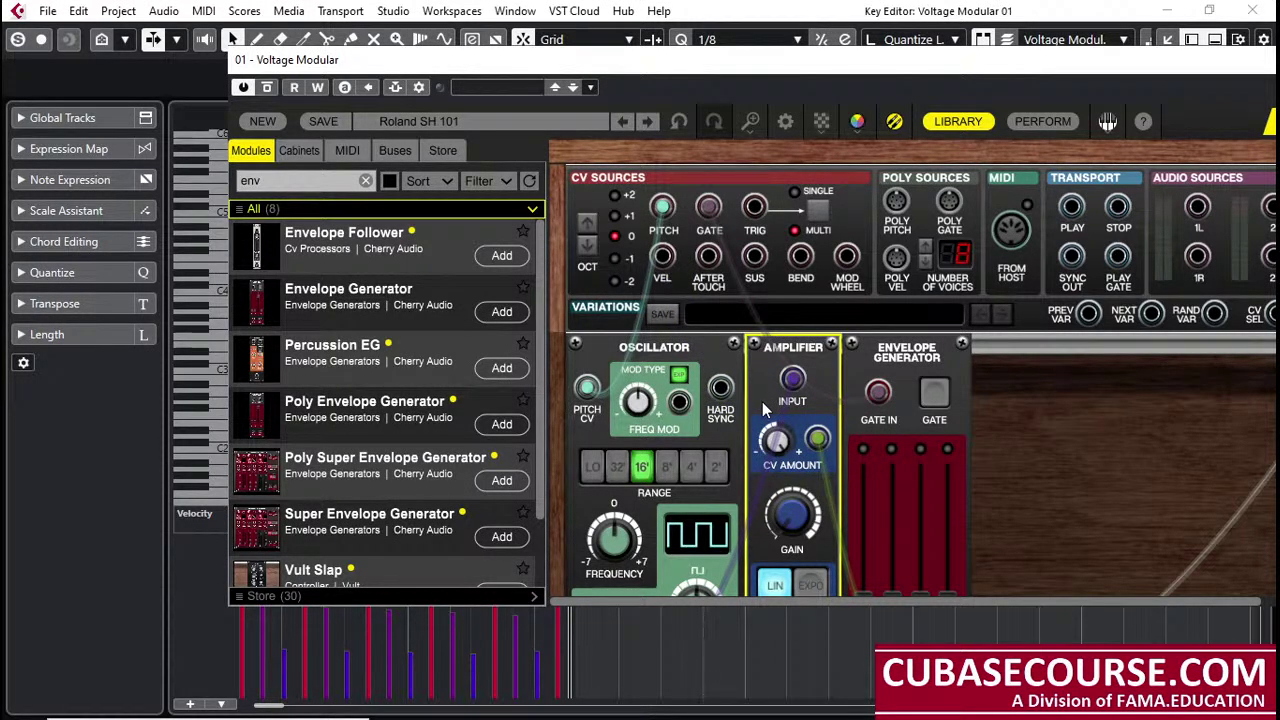
Step: Move the Envelope Generator aside, duplicate the Amplifier module and place the copy directly beside the original
drag(936, 371, 1048, 372)
scroll(918, 438, down, 2)
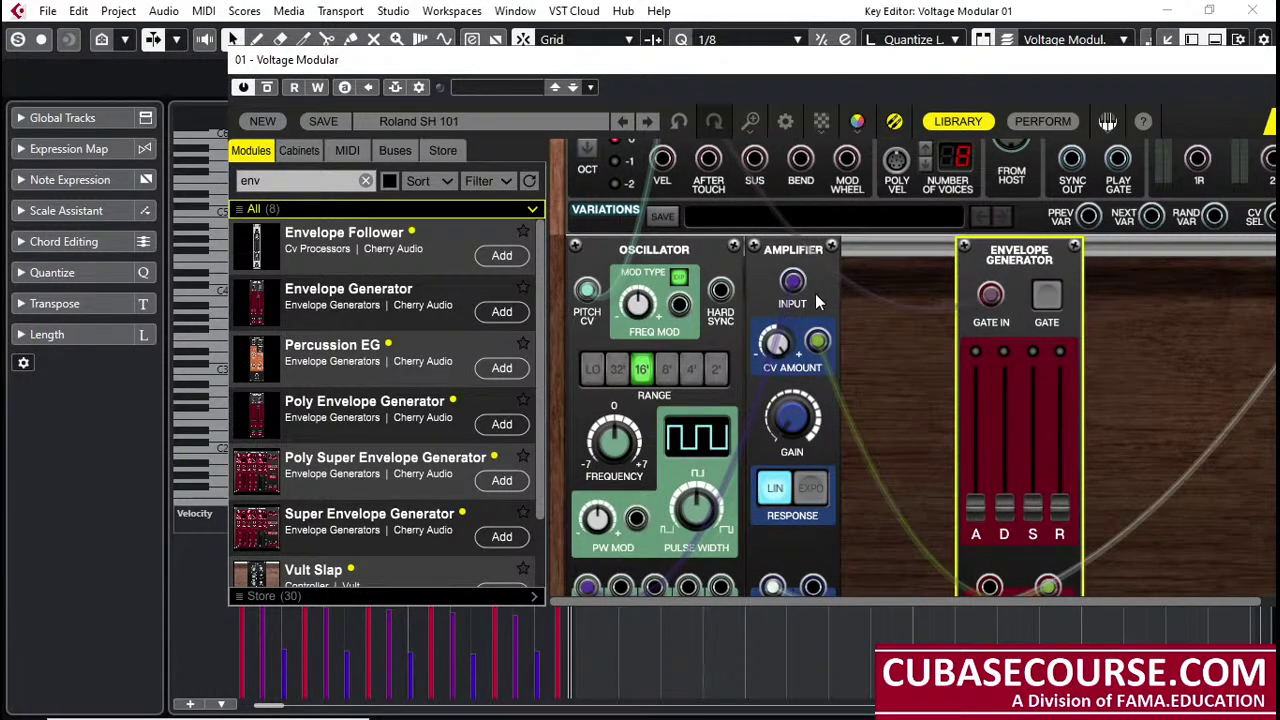
right_click(815, 293)
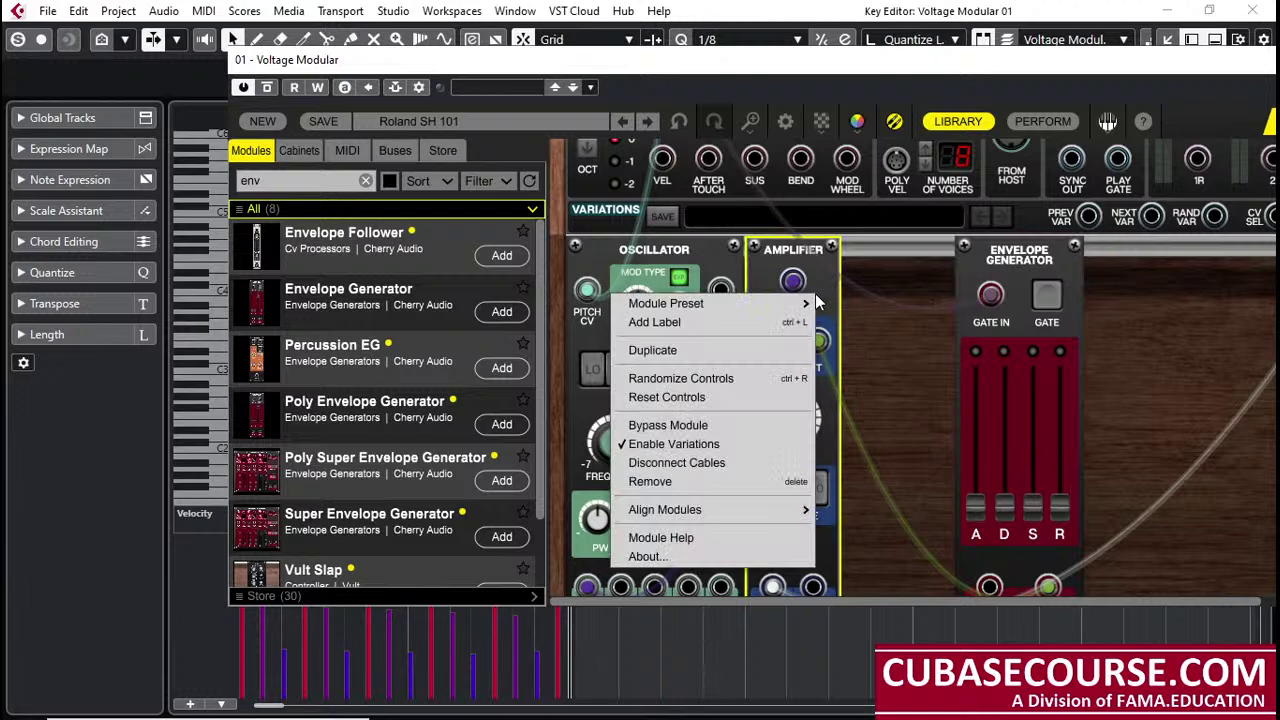
click(648, 360)
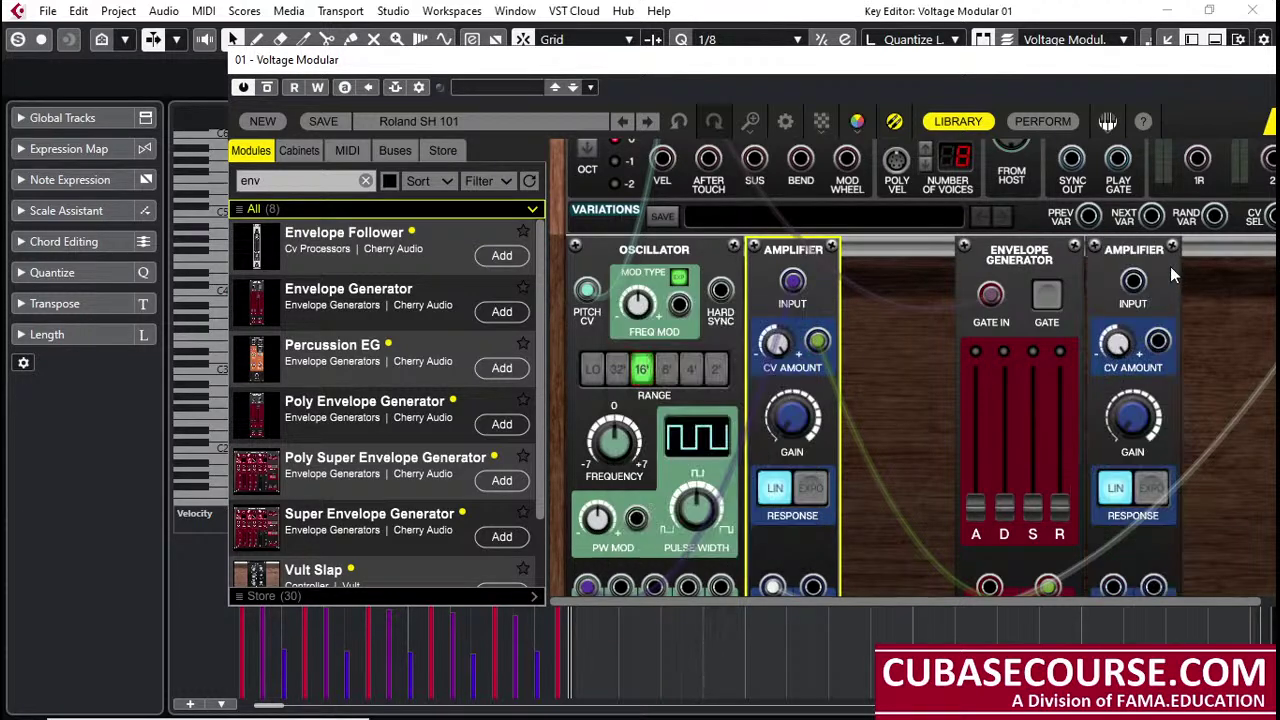
drag(1143, 250, 895, 256)
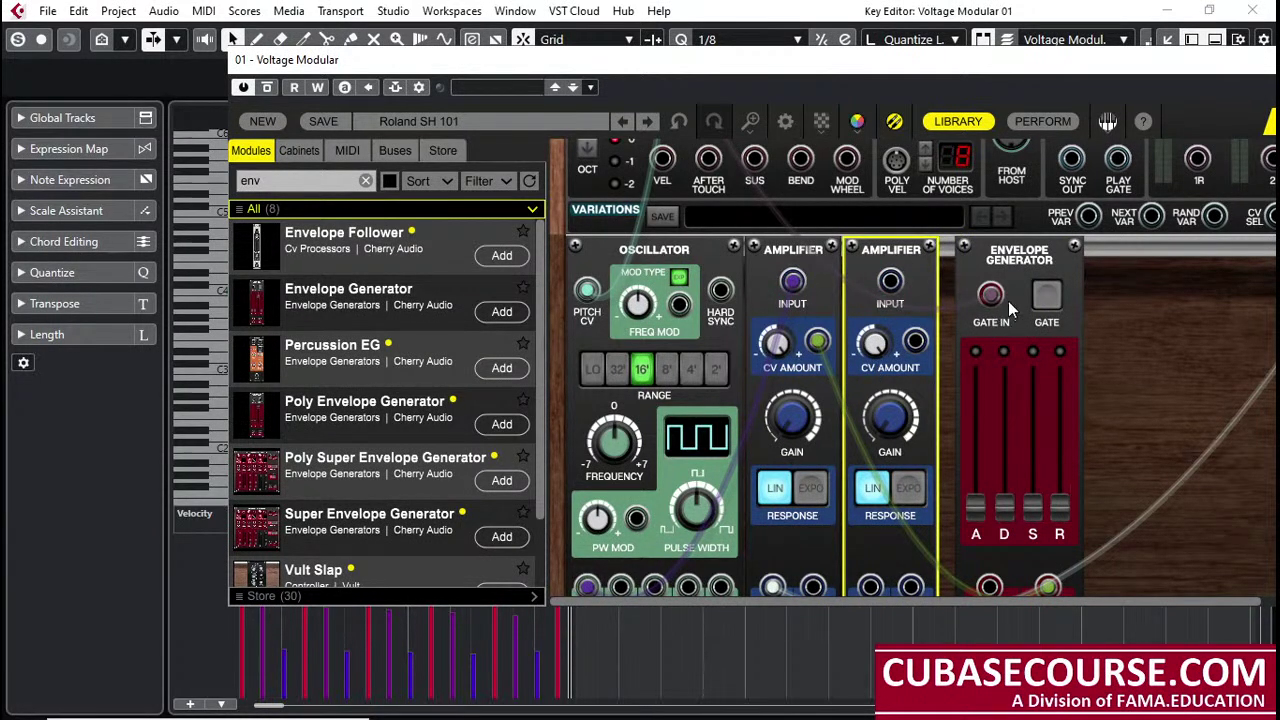
Step: Disconnect the first Amplifier's output cable from the main output and spread the modules so the duplicate sits after the Envelope Generator
drag(1008, 301, 1003, 297)
scroll(1002, 305, down, 1)
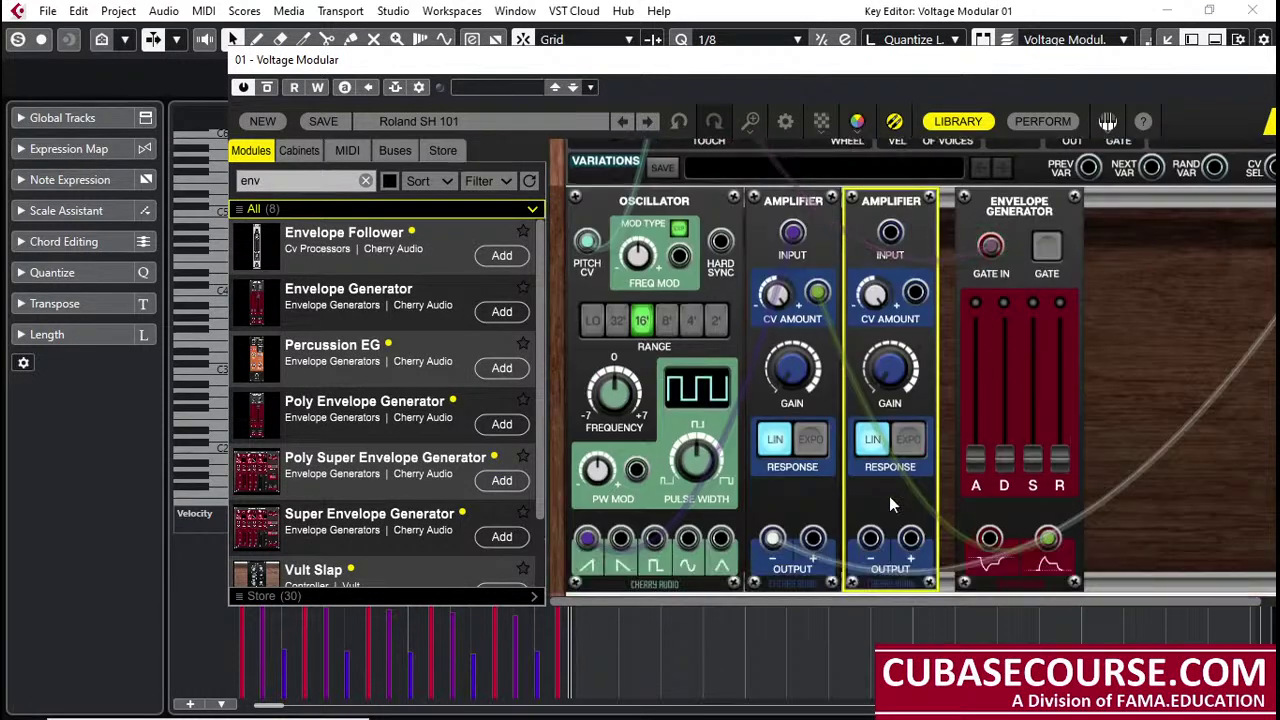
scroll(1156, 298, down, 4)
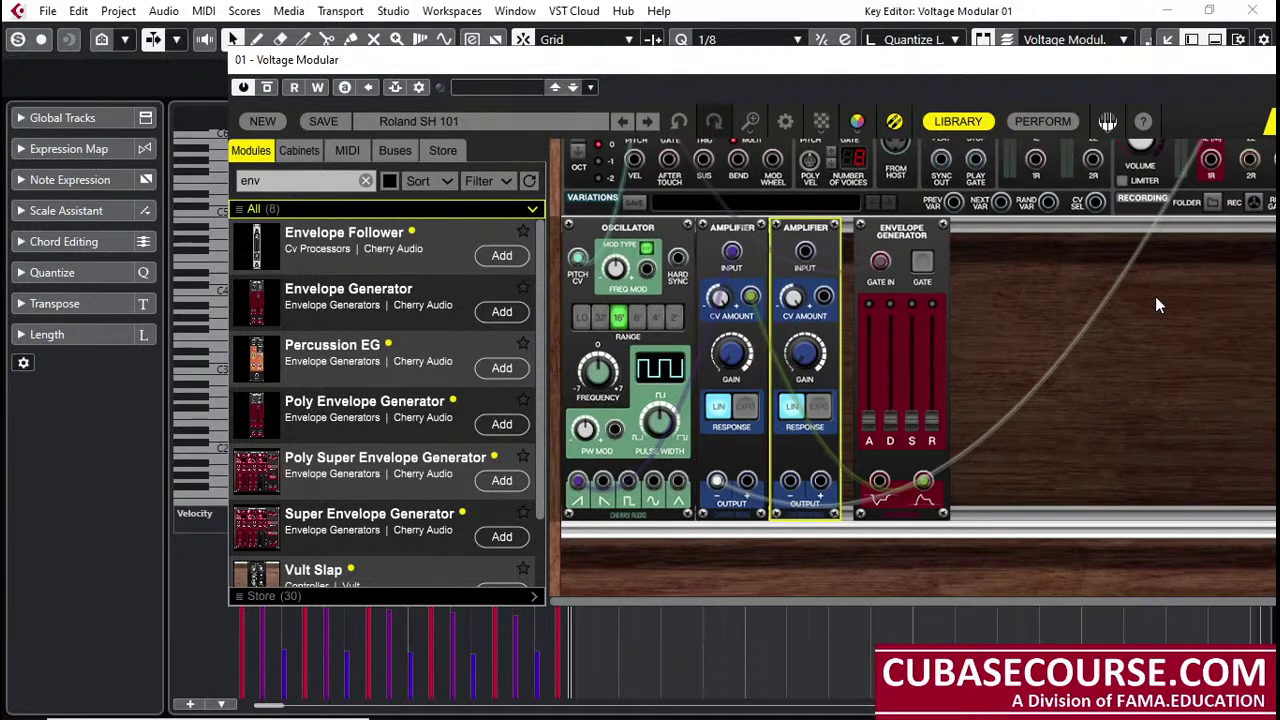
click(718, 483)
drag(718, 483, 986, 421)
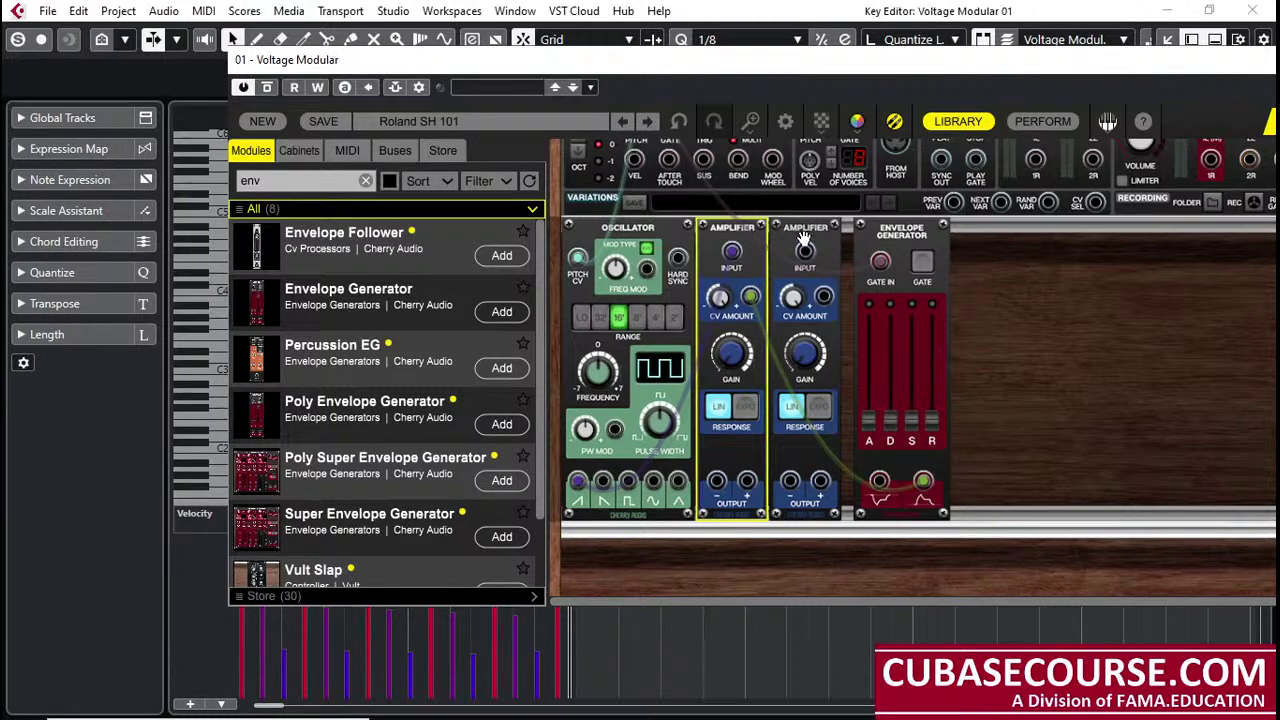
drag(801, 232, 870, 220)
drag(718, 228, 758, 229)
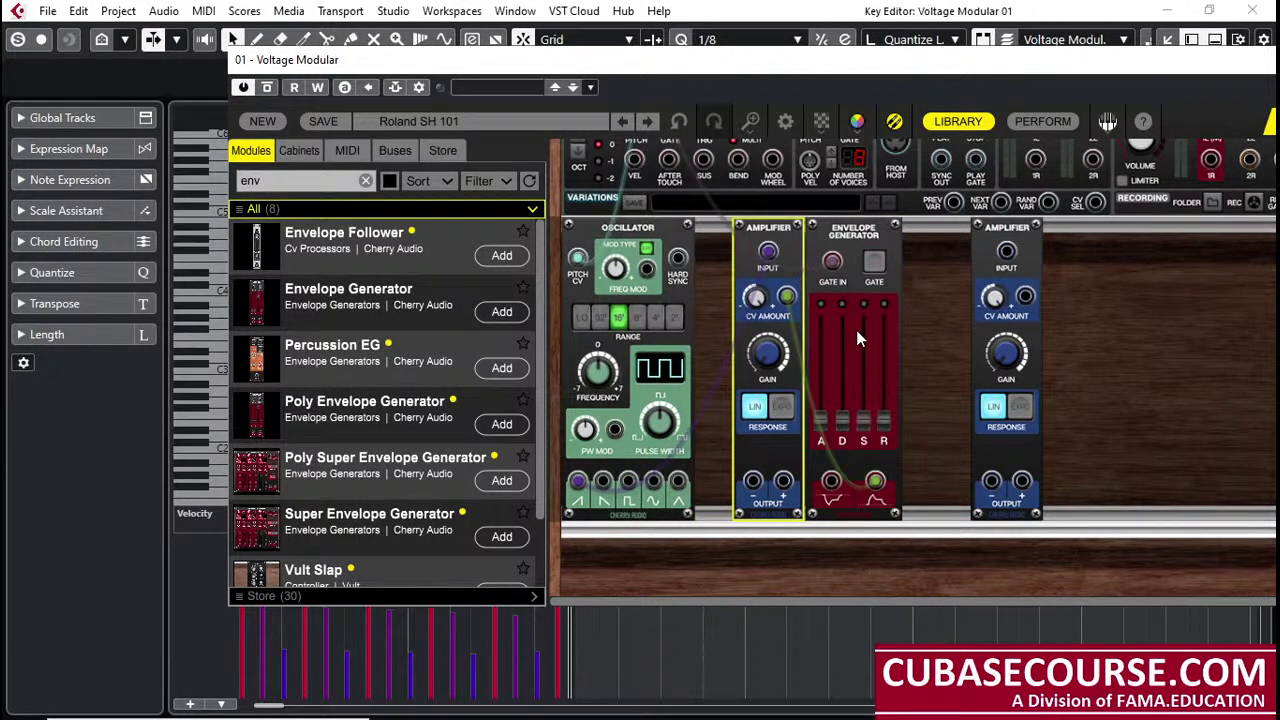
Step: Raise the Envelope Generator's sustain to about halfway and patch the first Amplifier's negative output into the second Amplifier's input
drag(864, 422, 866, 357)
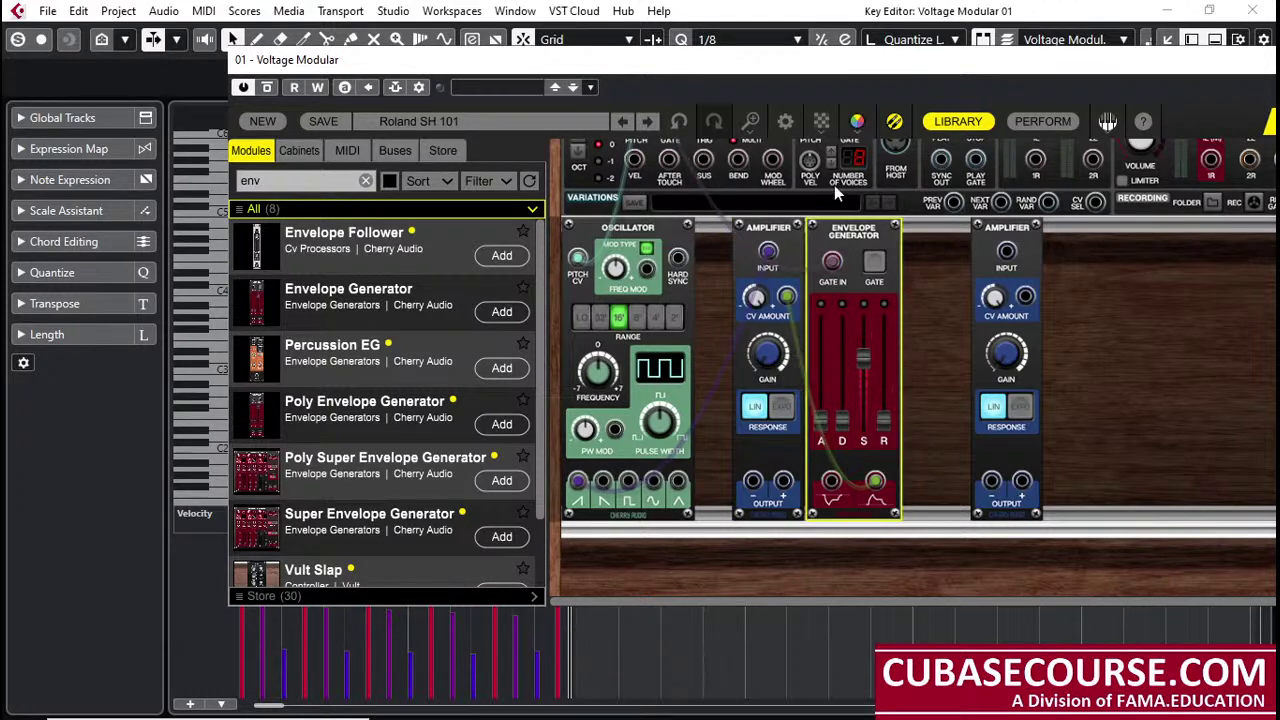
click(874, 262)
click(767, 442)
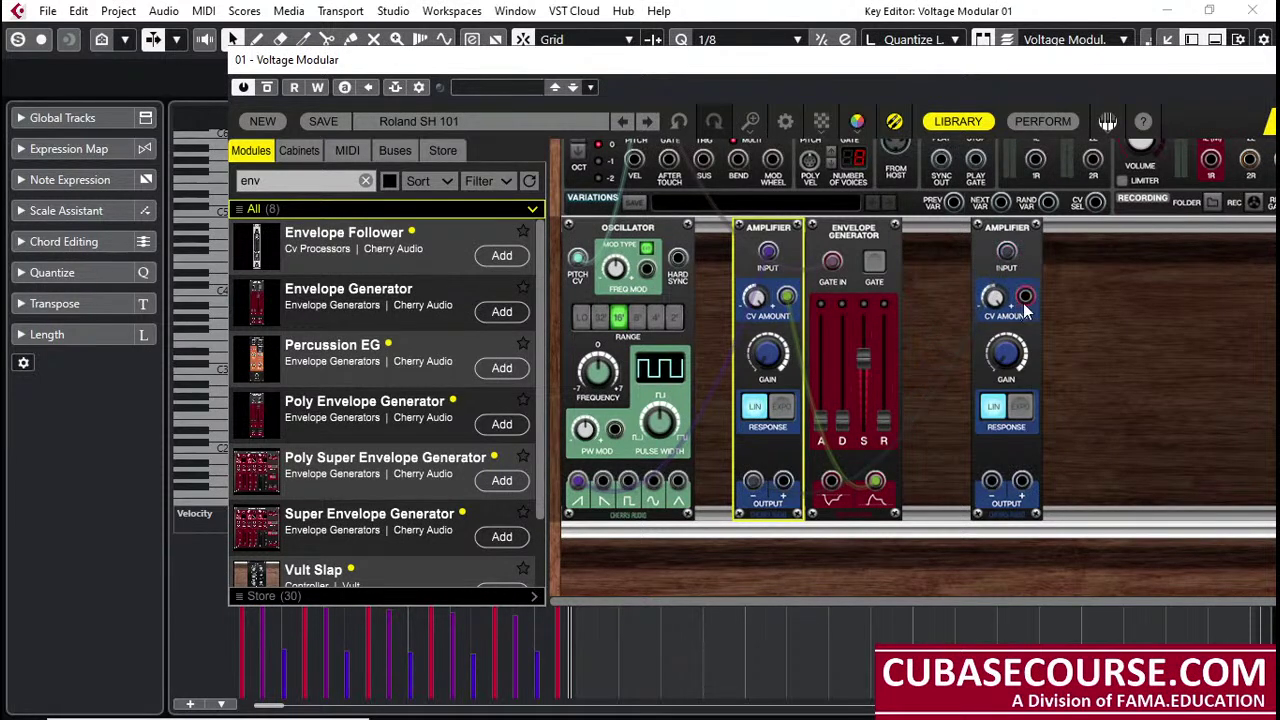
Step: Patch the second Amplifier's negative output to main output 1L and the CV Sources velocity output to its CV Amount input
click(1012, 372)
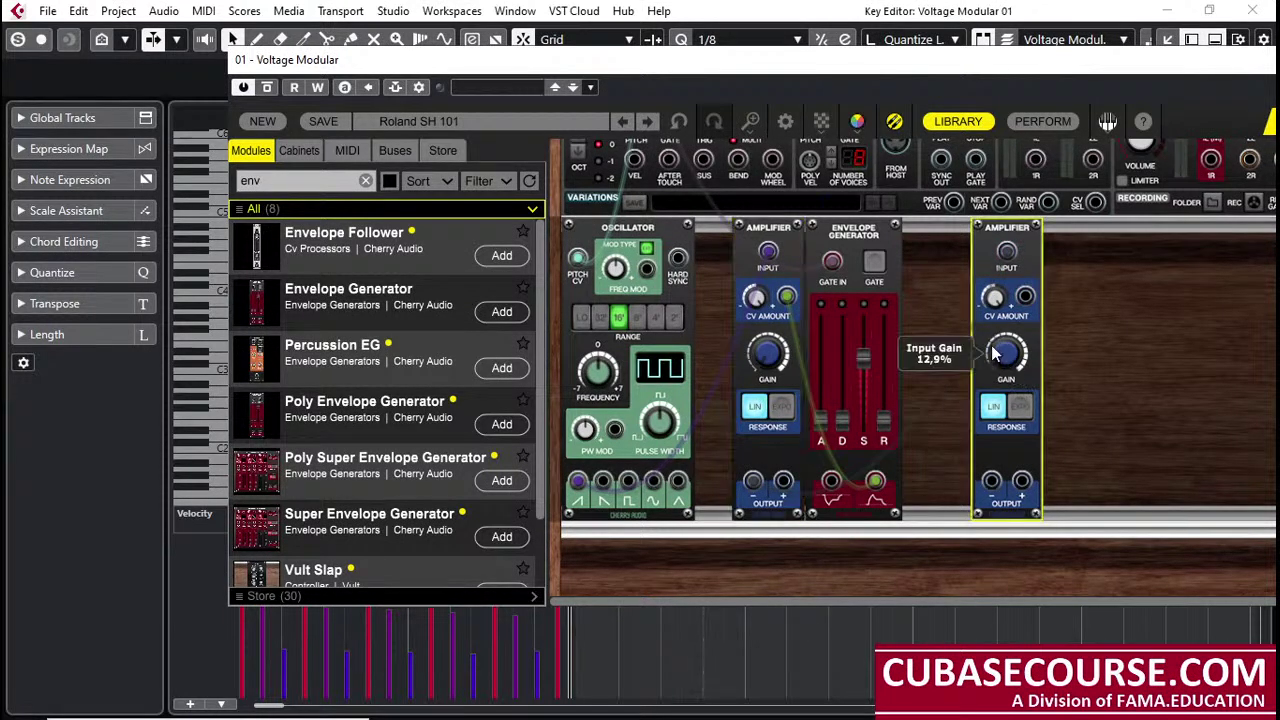
drag(993, 484, 1218, 207)
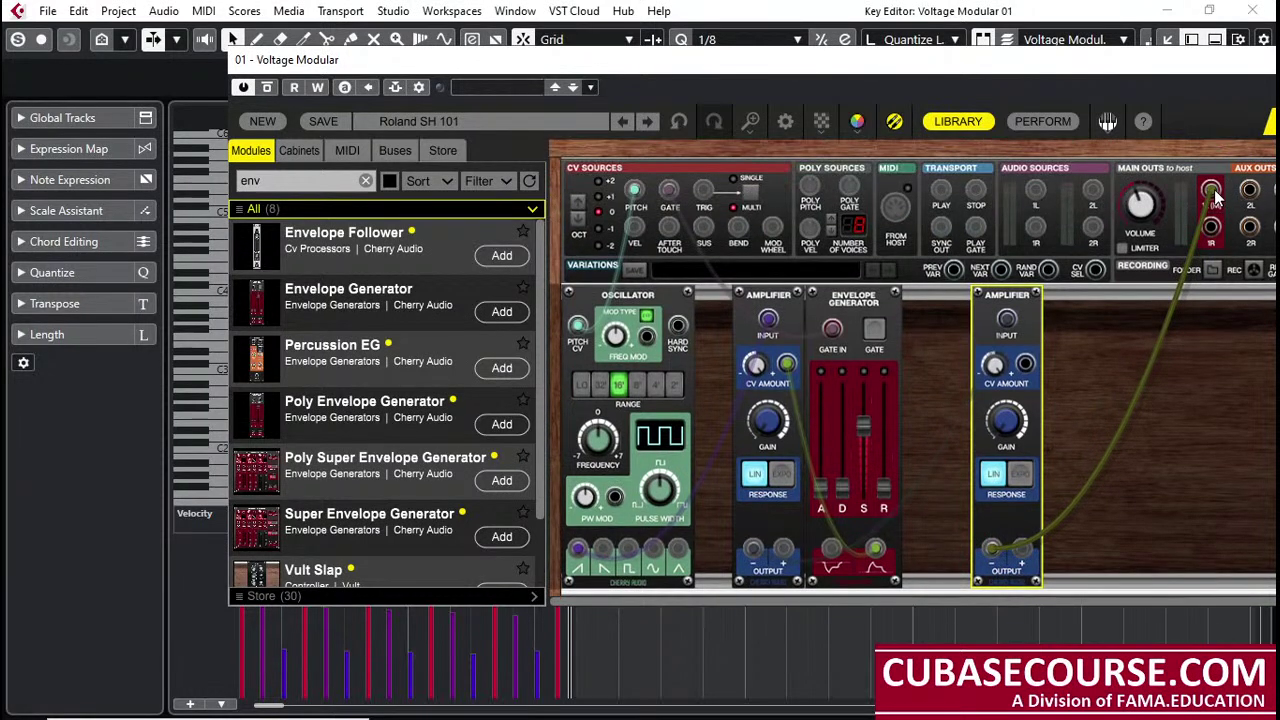
scroll(1194, 411, down, 1)
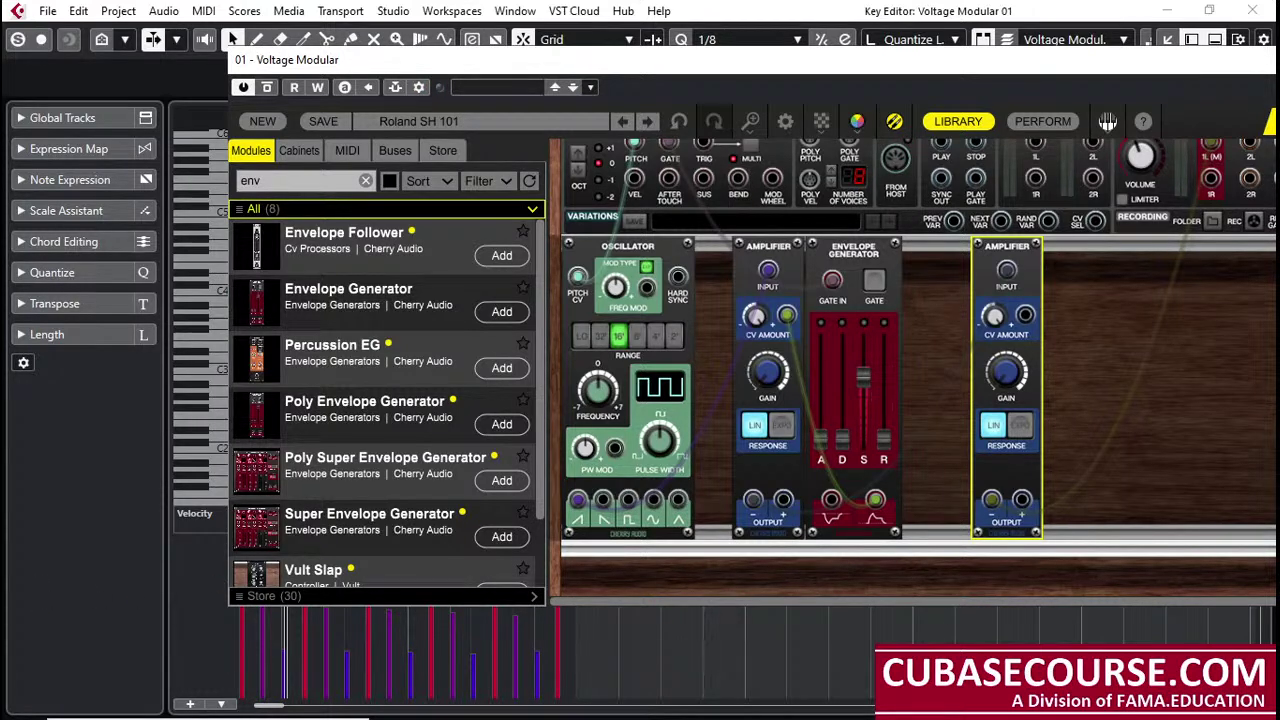
drag(634, 178, 1030, 315)
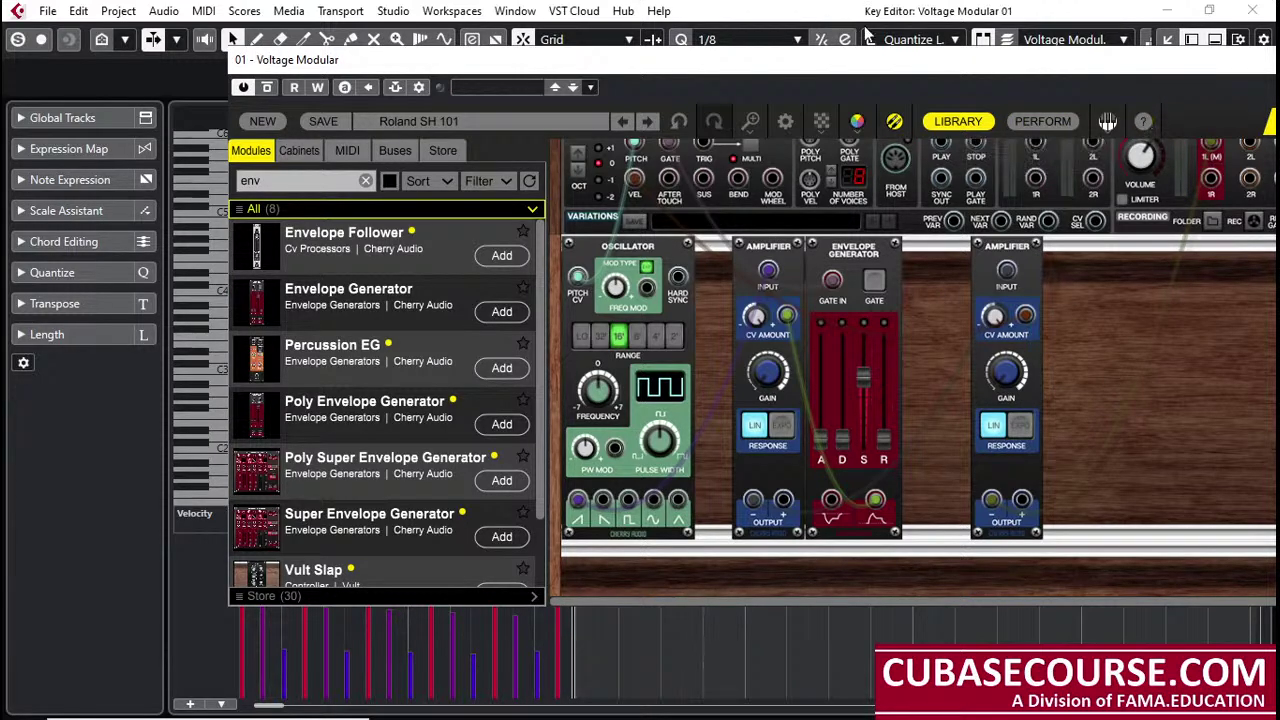
Step: Move the instrument window clear of the velocity lane, play the loop and redraw the velocities as a rising ramp from about 5 to maximum
drag(862, 60, 806, 42)
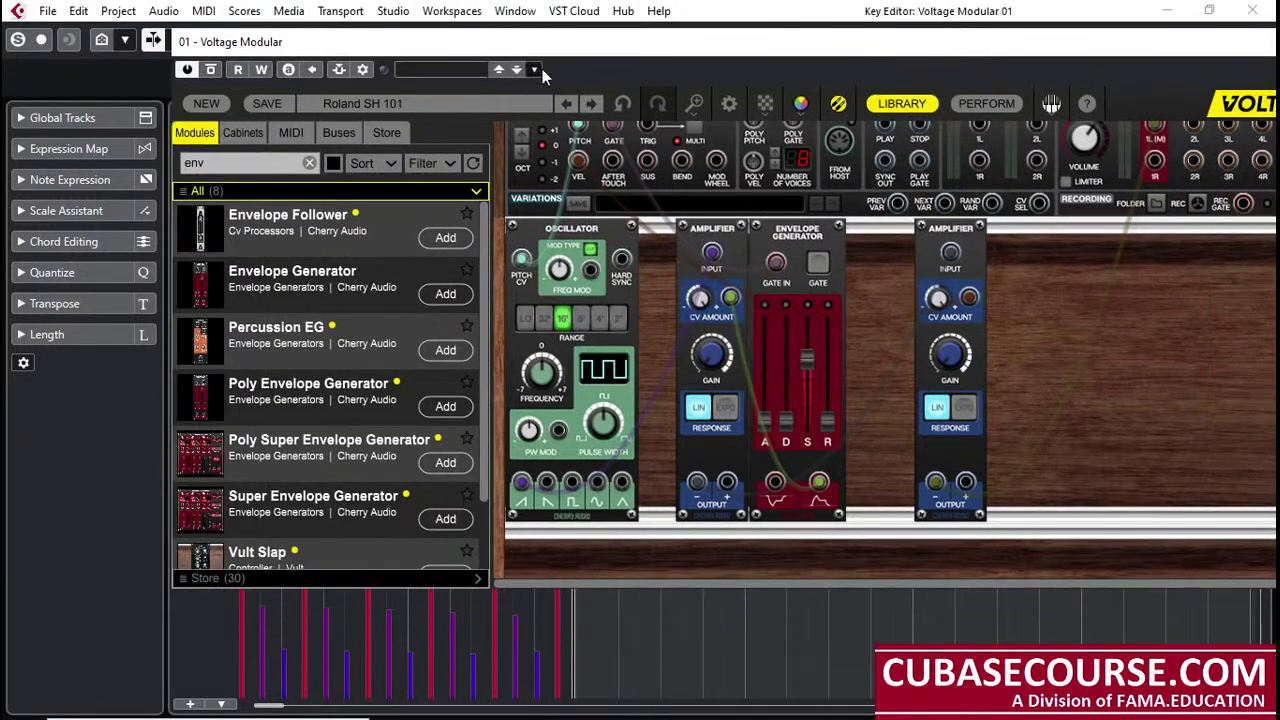
drag(558, 42, 494, 2)
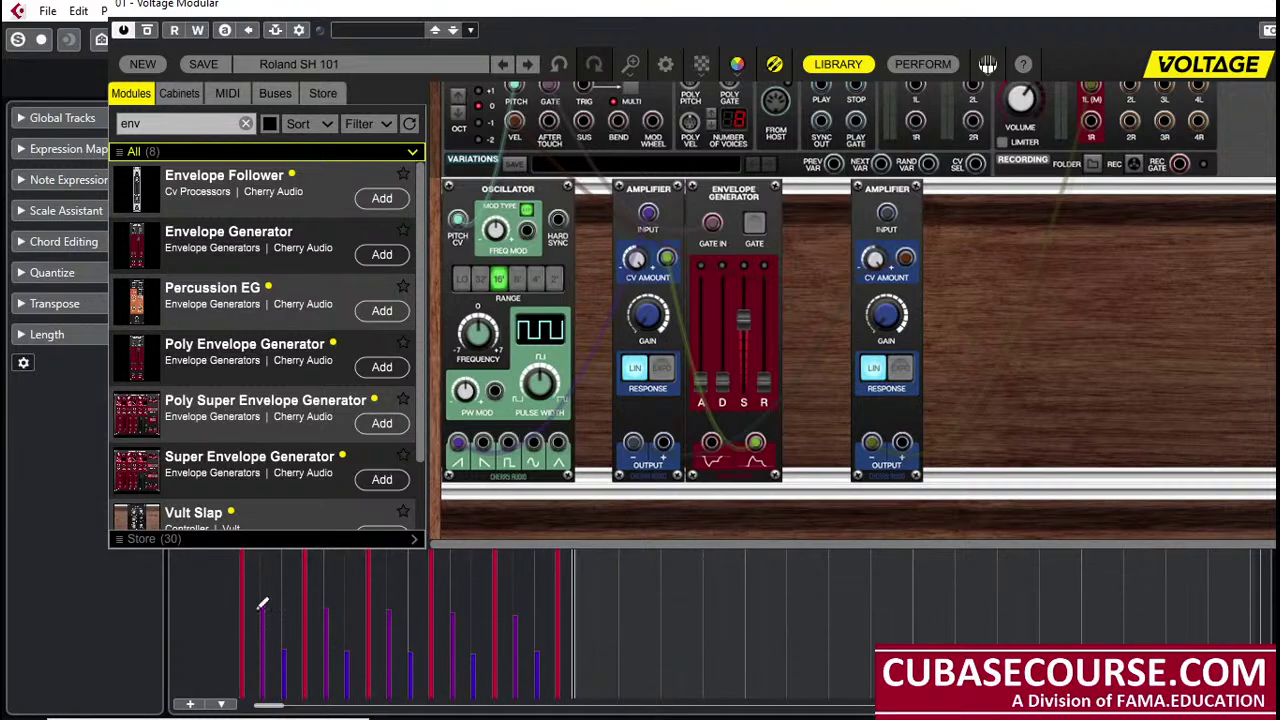
key(space)
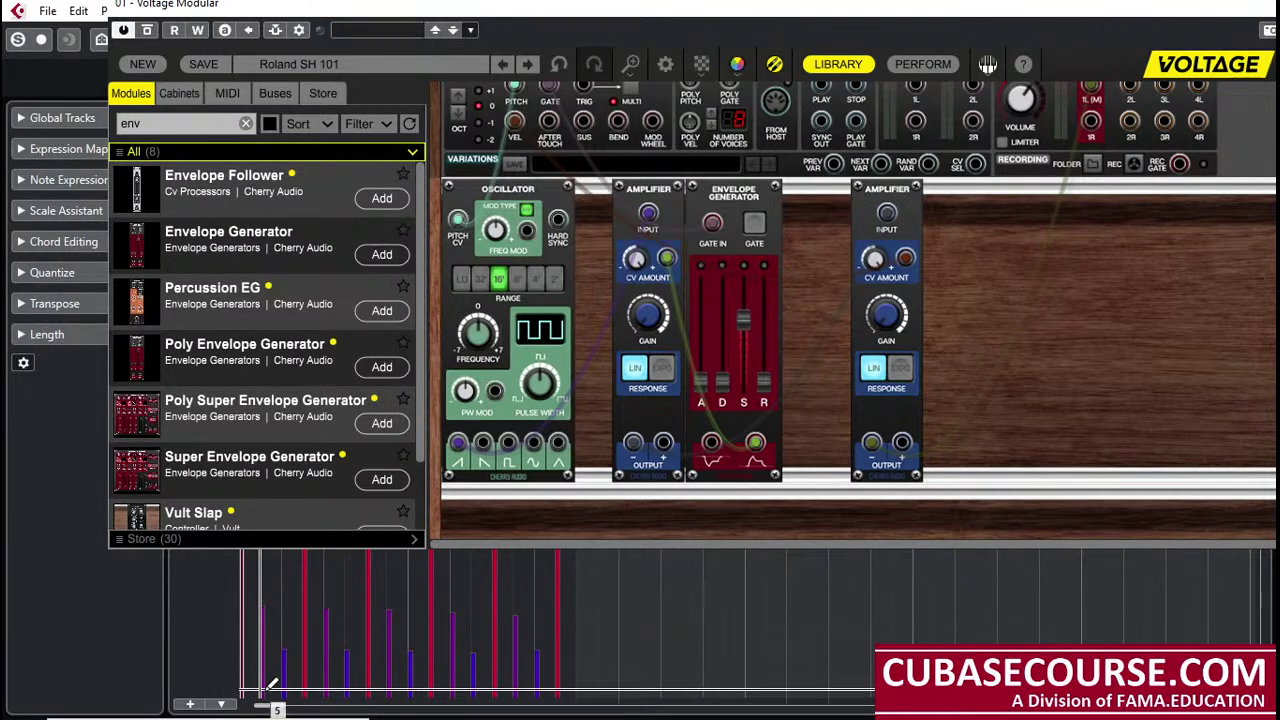
mouse_move(272, 684)
mouse_down()
mouse_move(405, 661)
mouse_move(566, 540)
mouse_up()
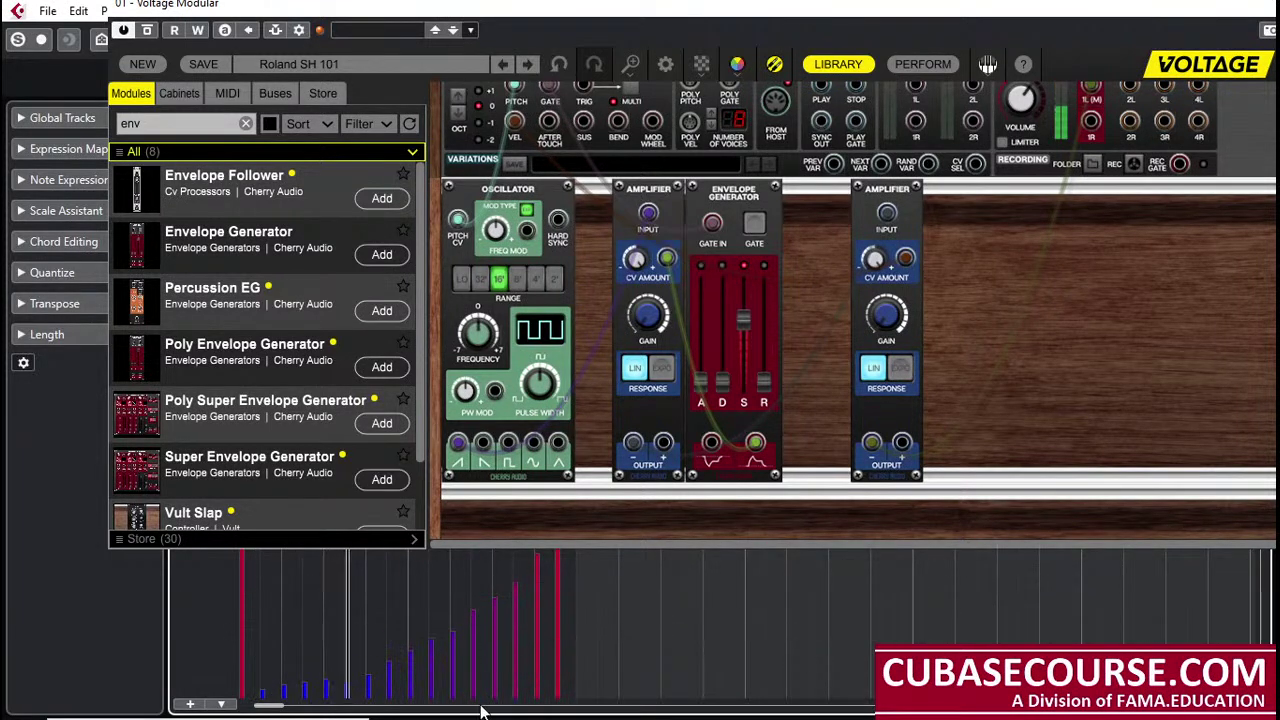
click(245, 688)
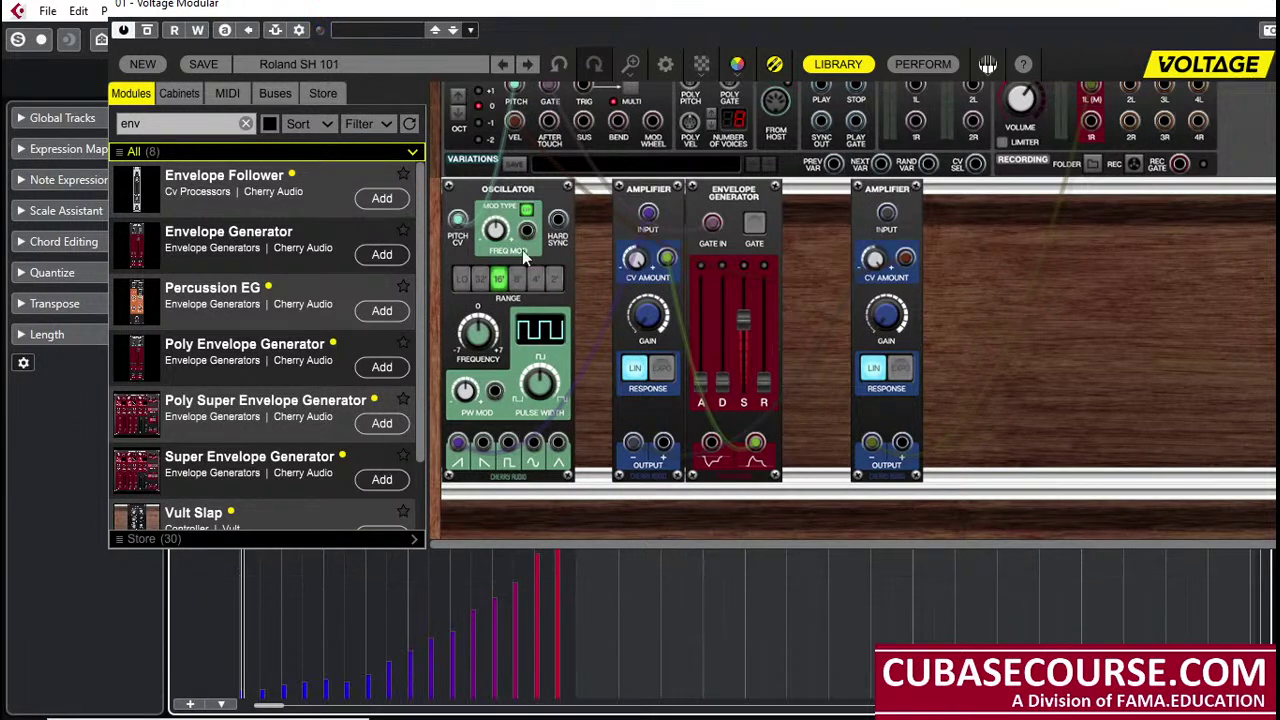
Step: Remove the second Amplifier module from the rack
scroll(510, 160, up, 1)
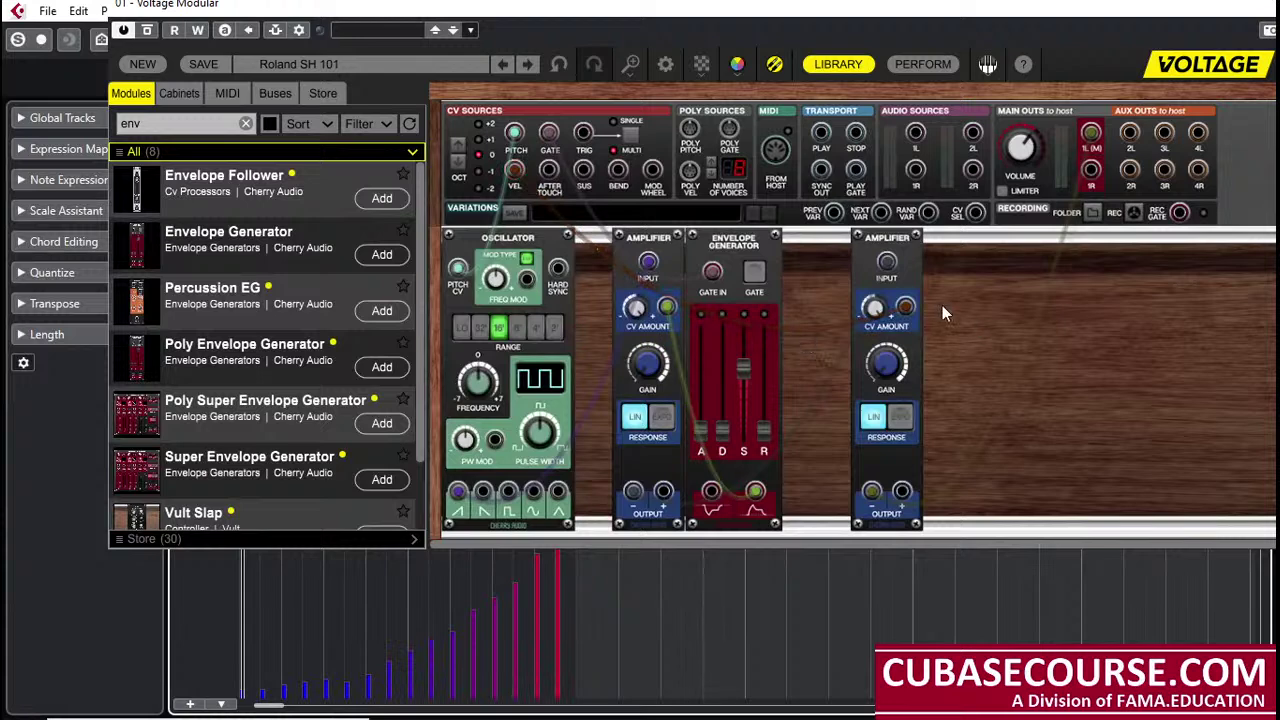
drag(920, 320, 912, 317)
mouse_move(905, 362)
drag(898, 240, 926, 241)
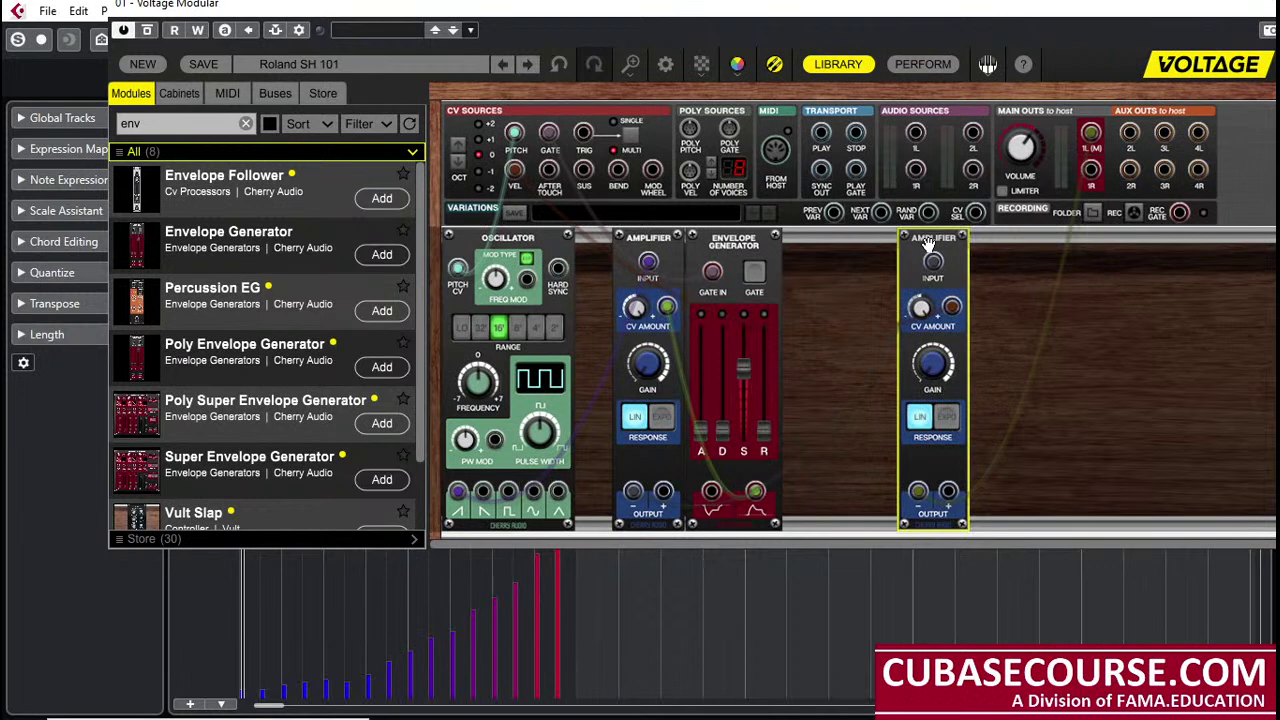
right_click(926, 242)
click(884, 432)
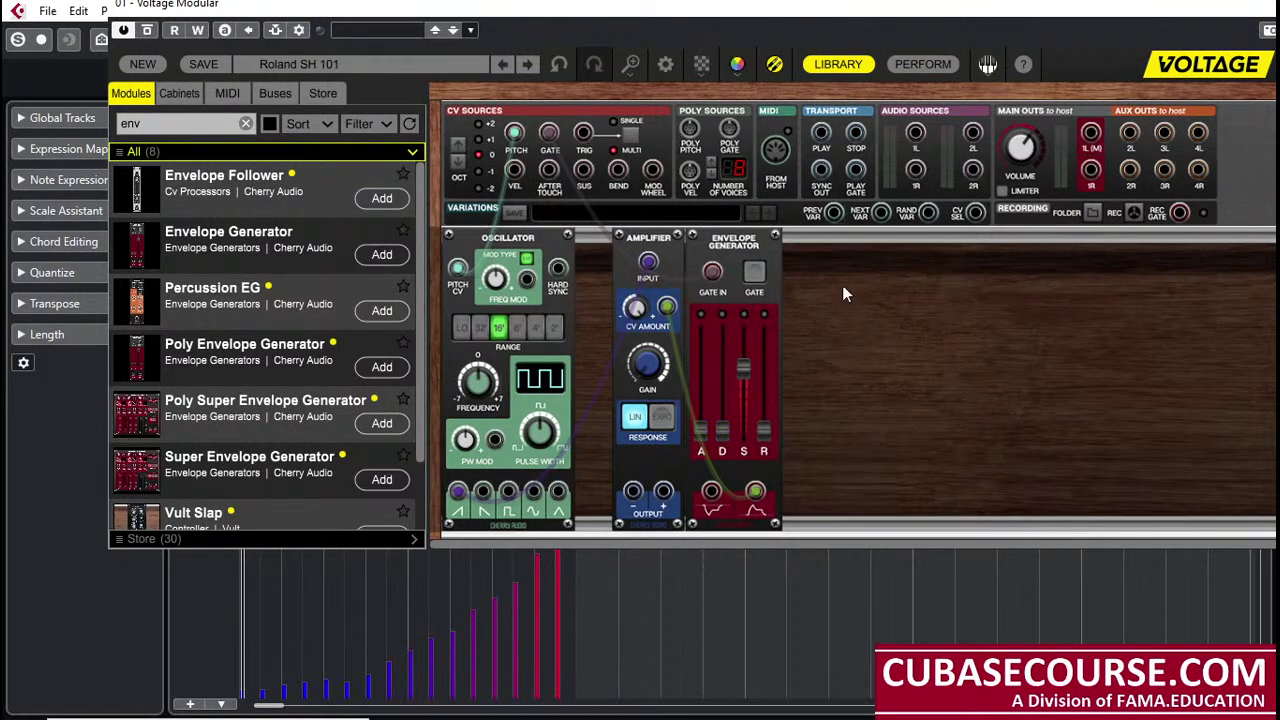
Step: Move the Envelope Generator and Amplifier away from the Oscillator, search the library for "filter" and add the Filter module between them
drag(738, 242, 921, 242)
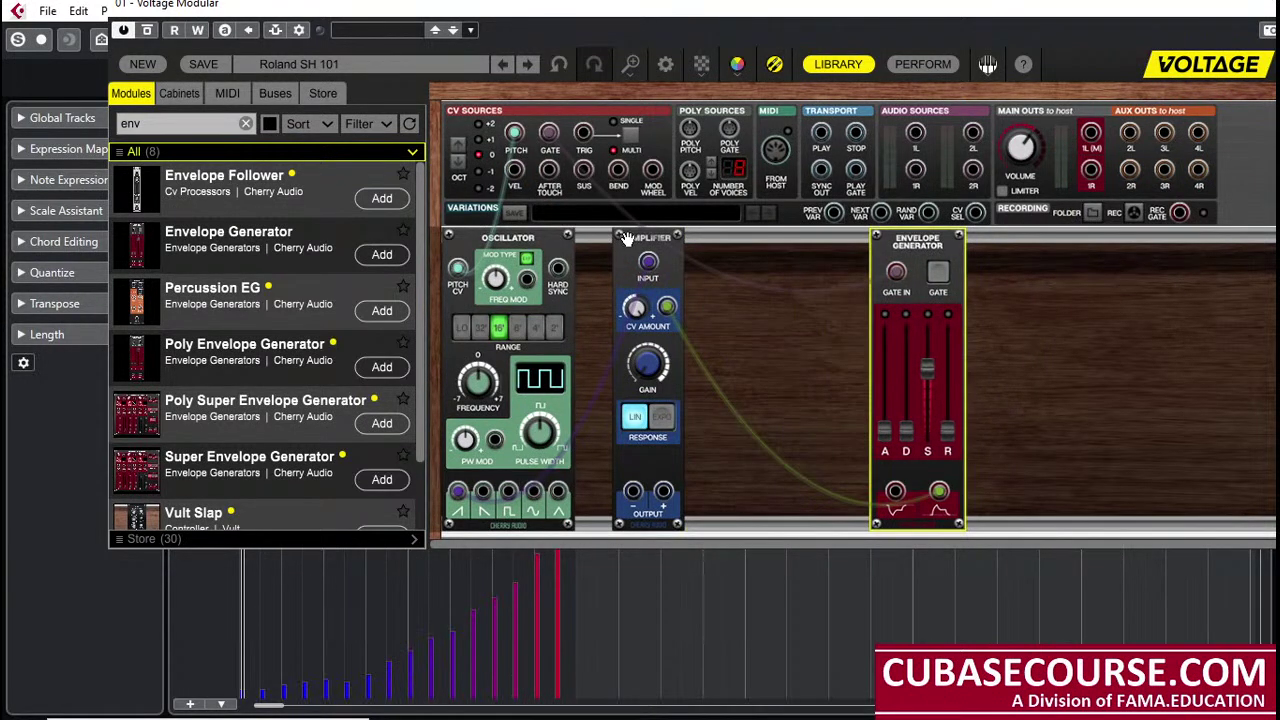
drag(626, 238, 815, 260)
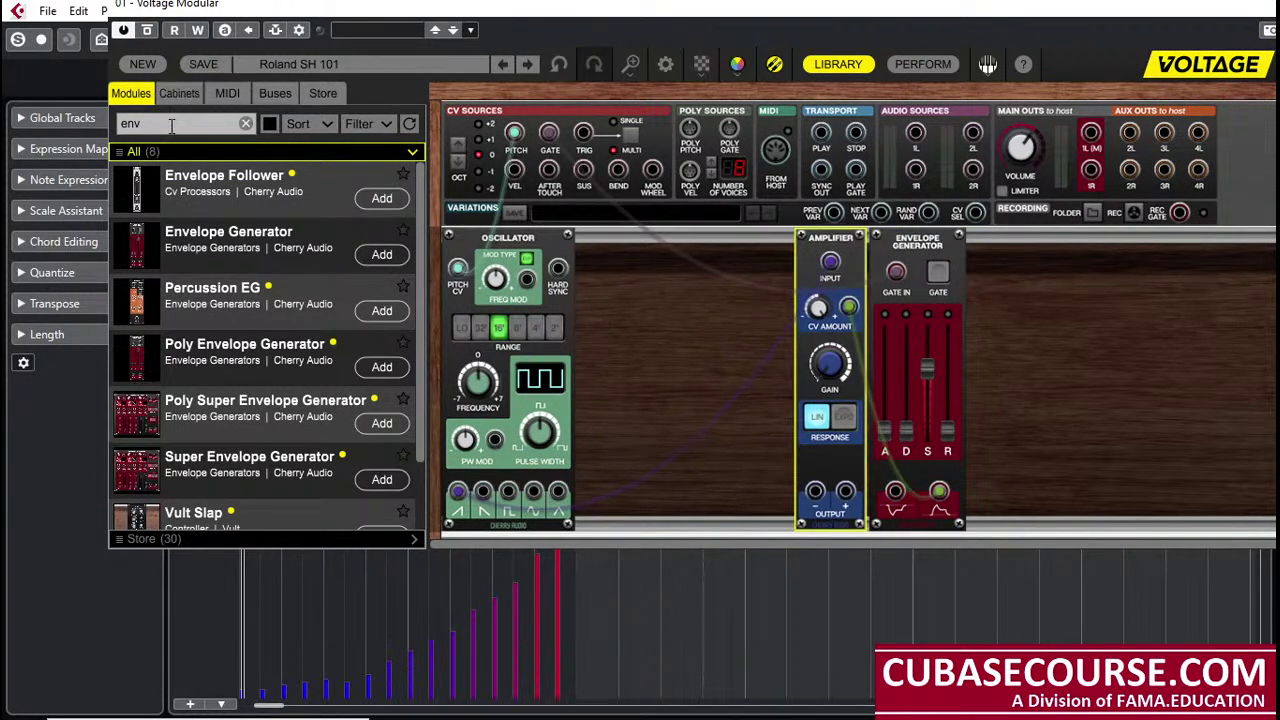
double_click(140, 123)
text(filter)
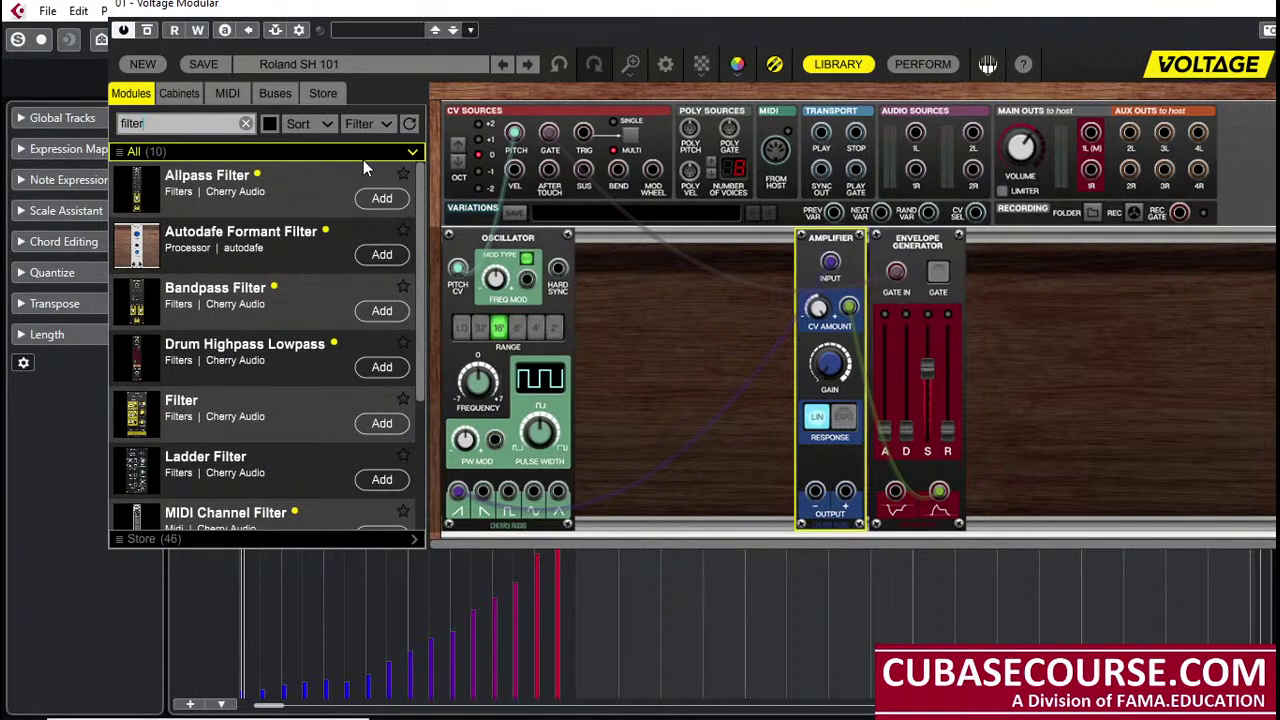
click(382, 424)
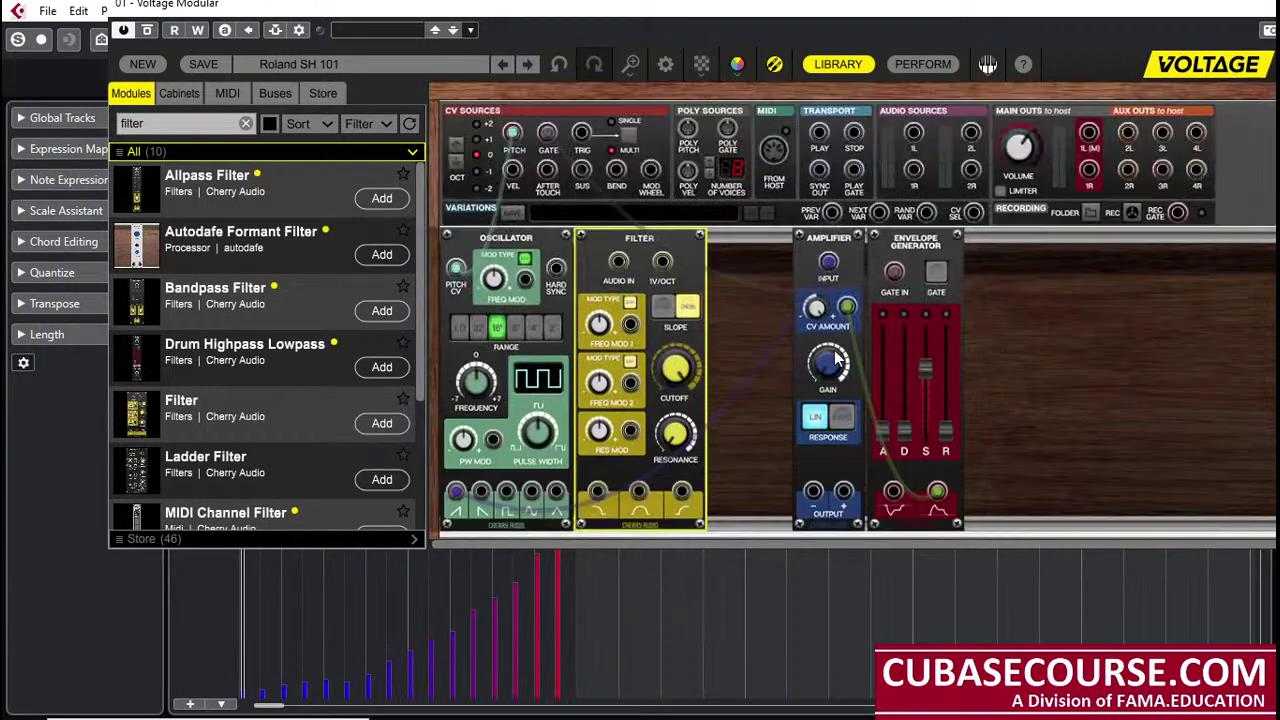
Step: Reroute the Oscillator's cable into the Filter's Audio In and patch the Filter's low-pass output to the Amplifier's input
scroll(810, 364, down, 1)
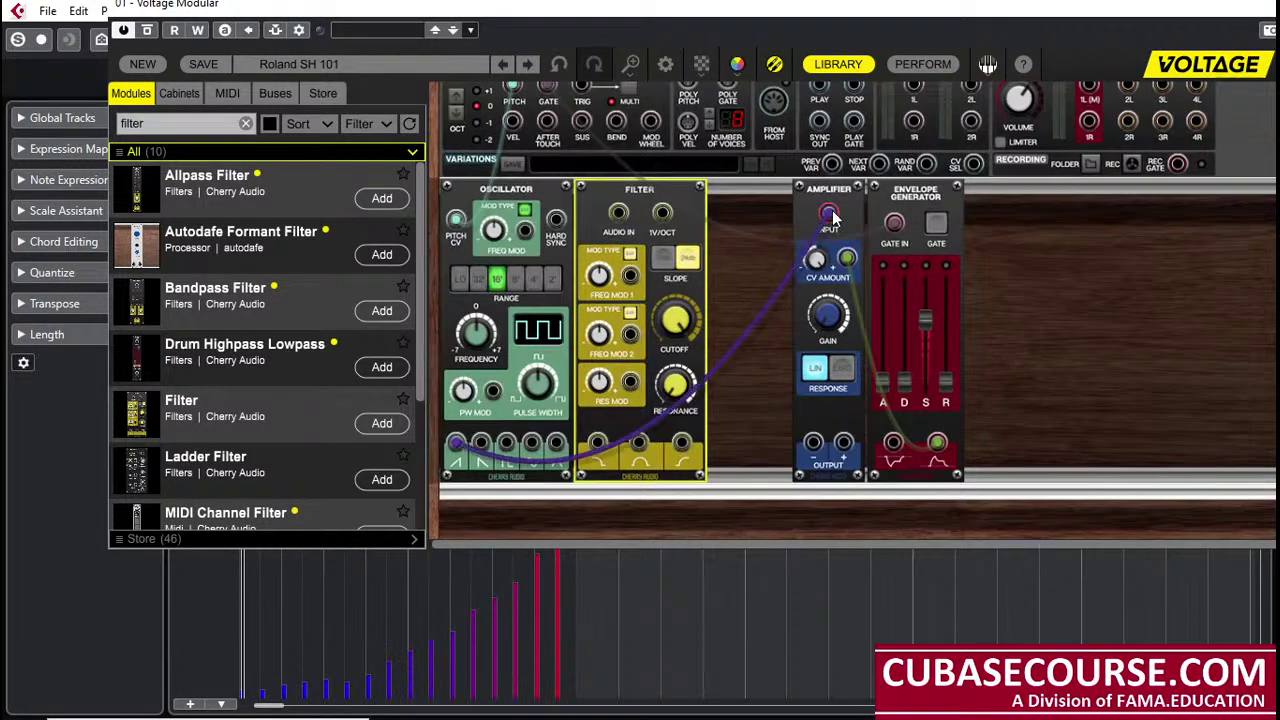
drag(828, 213, 618, 214)
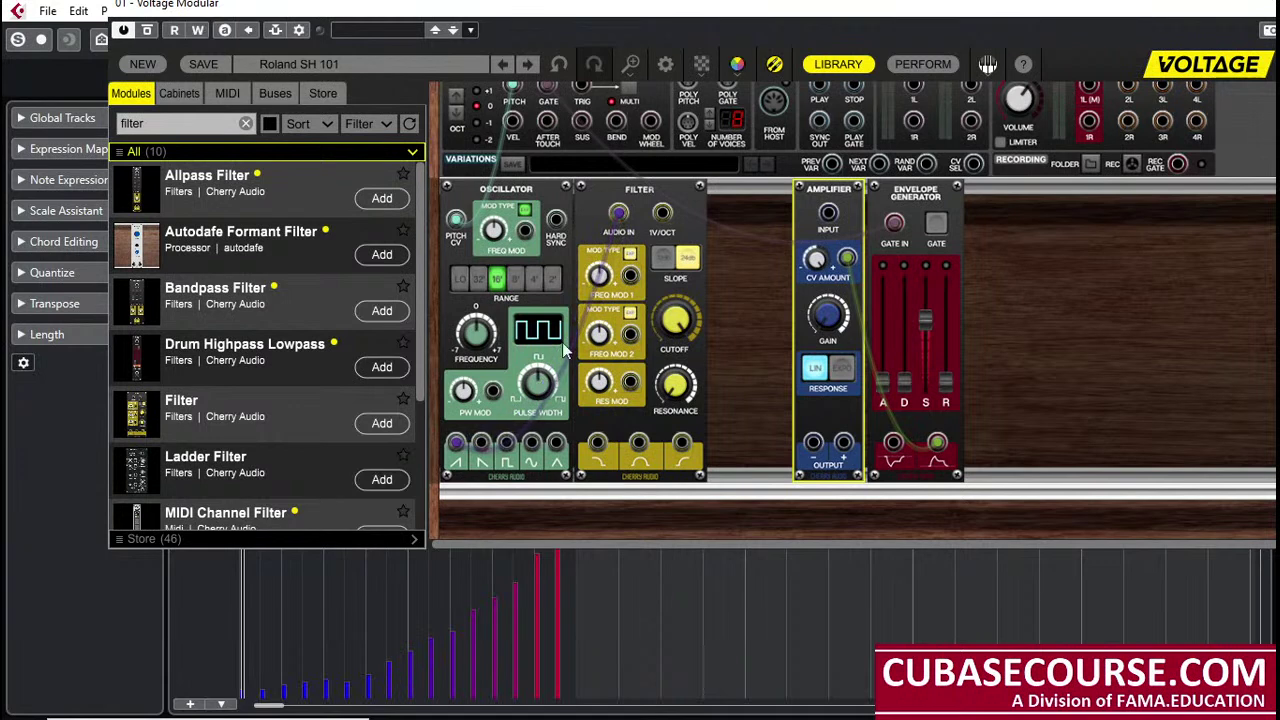
drag(597, 444, 828, 213)
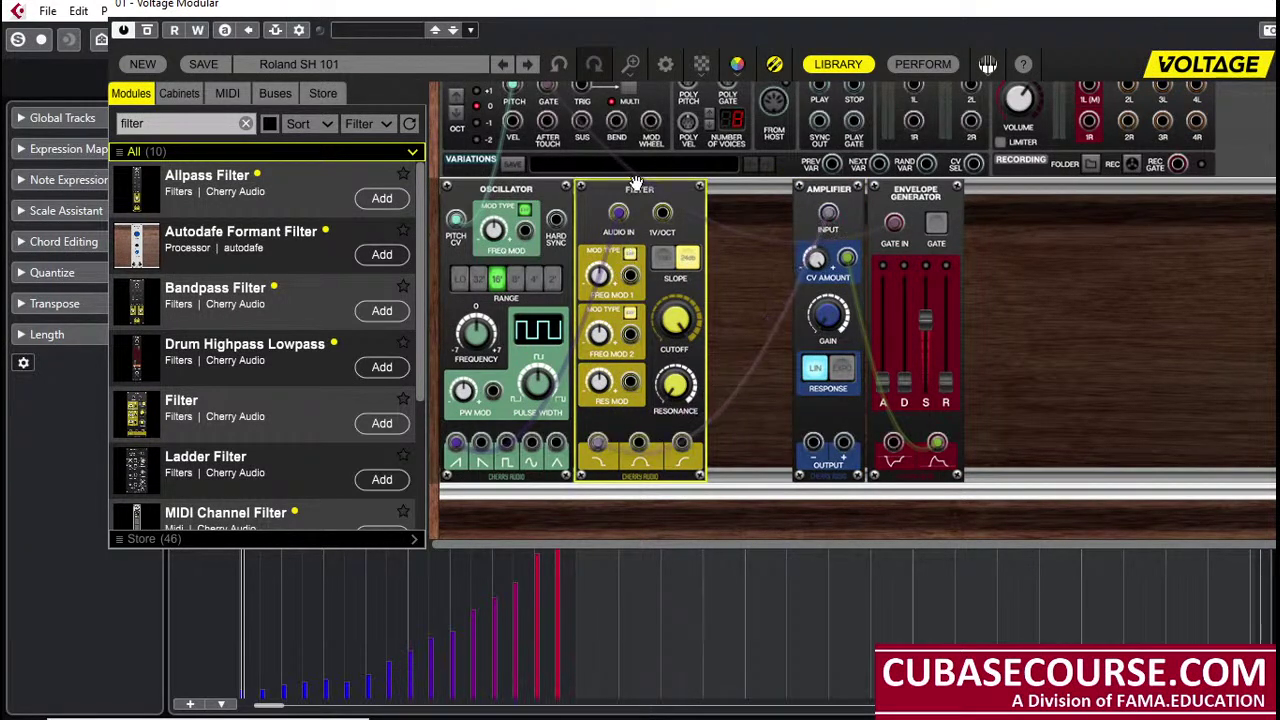
Step: Space the Filter from the Oscillator, patch the velocity output into Freq Mod 1 and lower the Filter's cutoff
drag(638, 189, 675, 189)
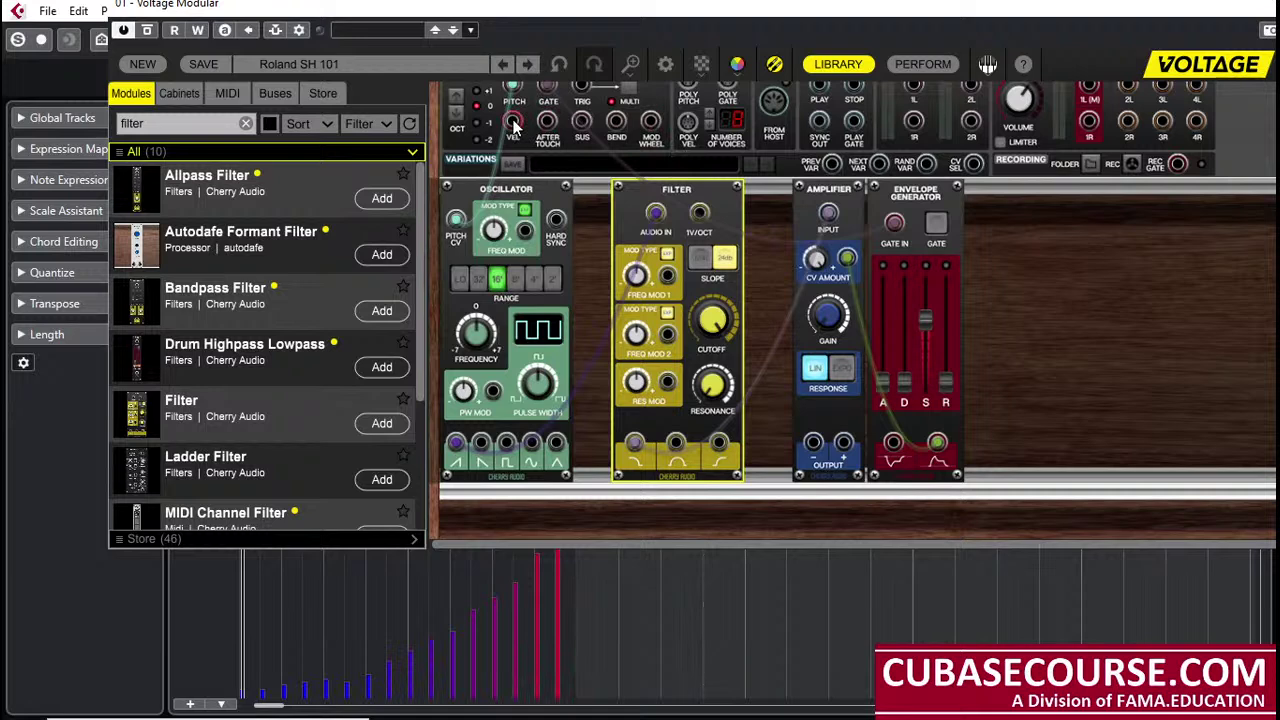
mouse_move(513, 122)
mouse_down()
mouse_move(565, 220)
mouse_move(668, 278)
mouse_move(643, 282)
mouse_move(643, 270)
mouse_move(660, 288)
mouse_up()
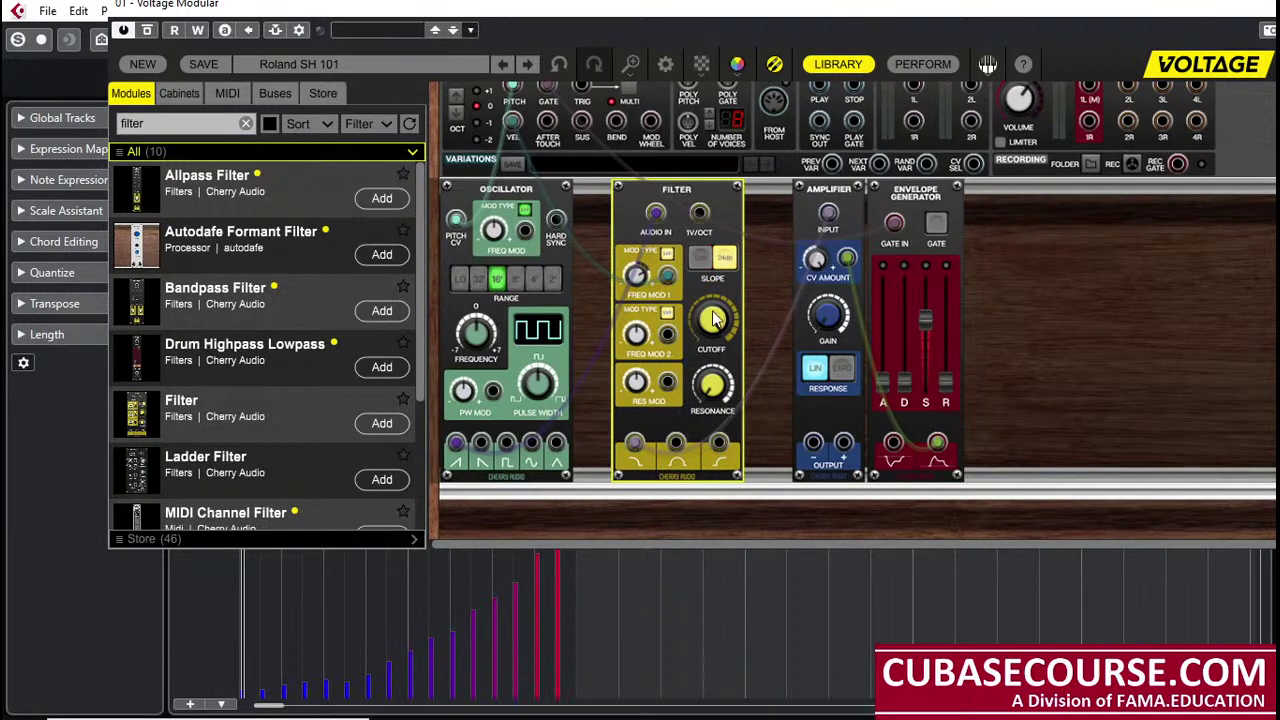
drag(716, 326, 697, 386)
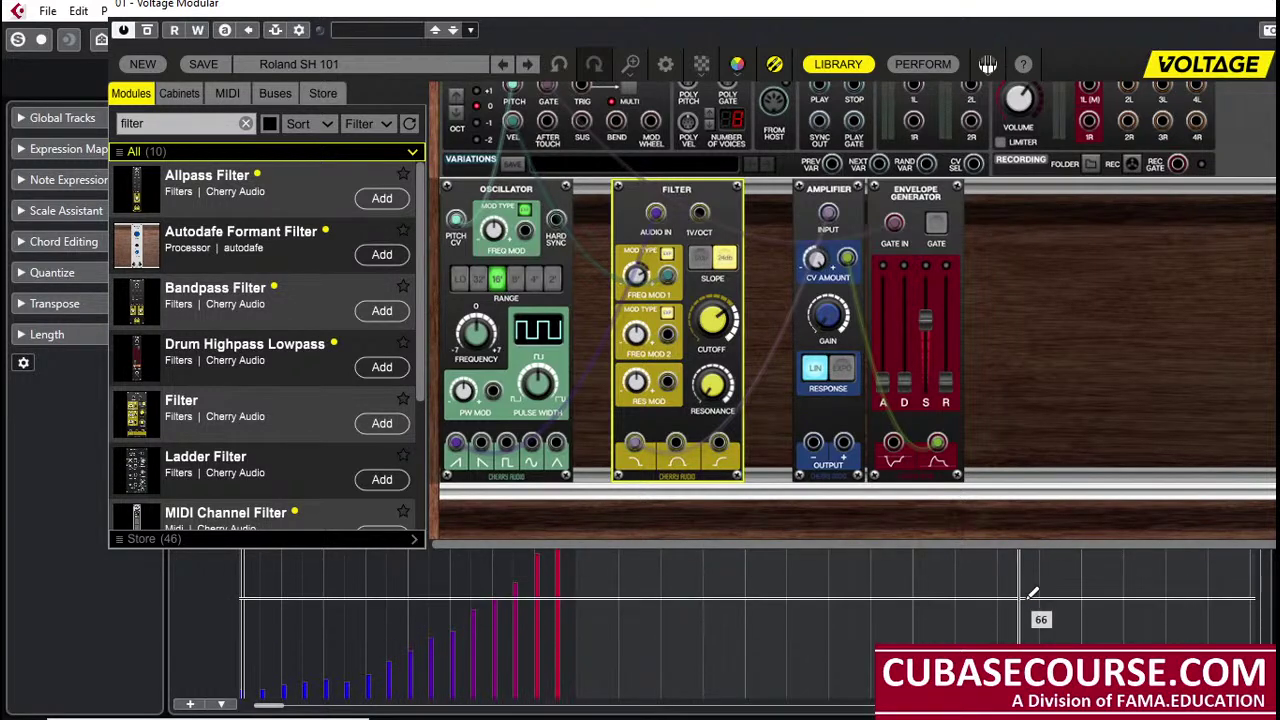
Step: Start playback, patch the Amplifier's negative output to main output 1L and adjust the Filter's Freq Mod 1 amount
key(space)
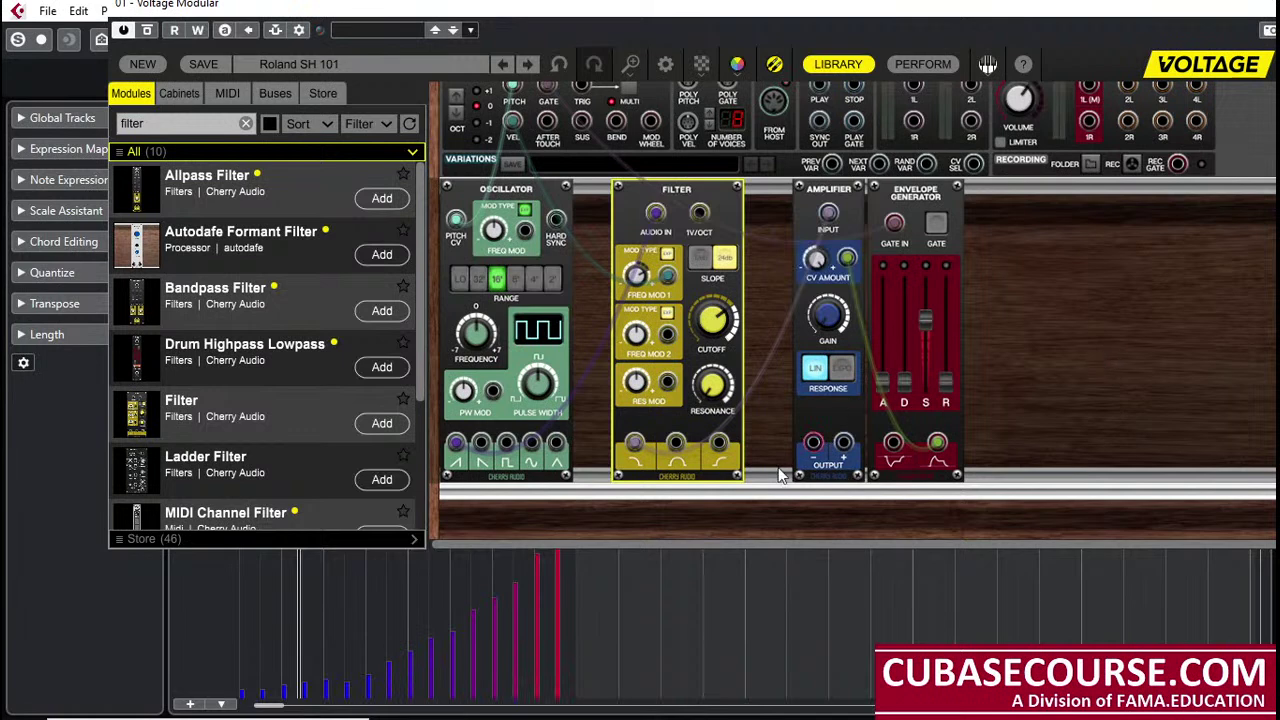
drag(812, 444, 1090, 142)
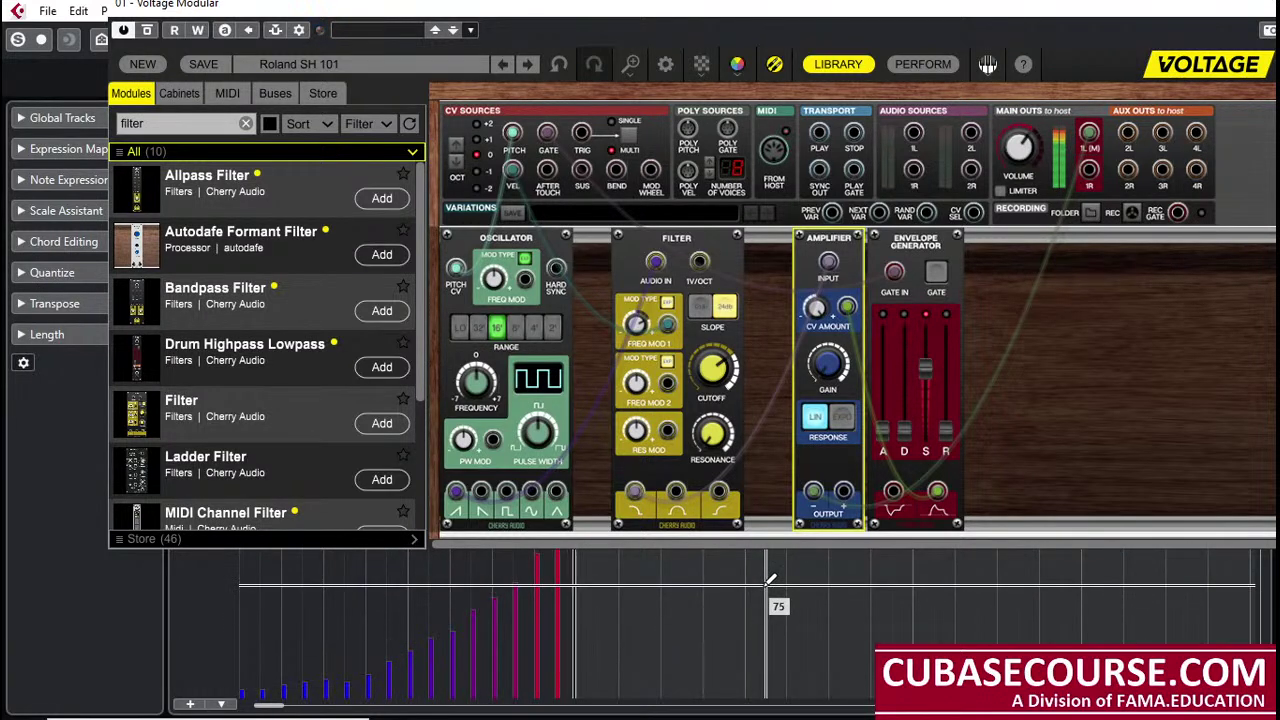
click(638, 326)
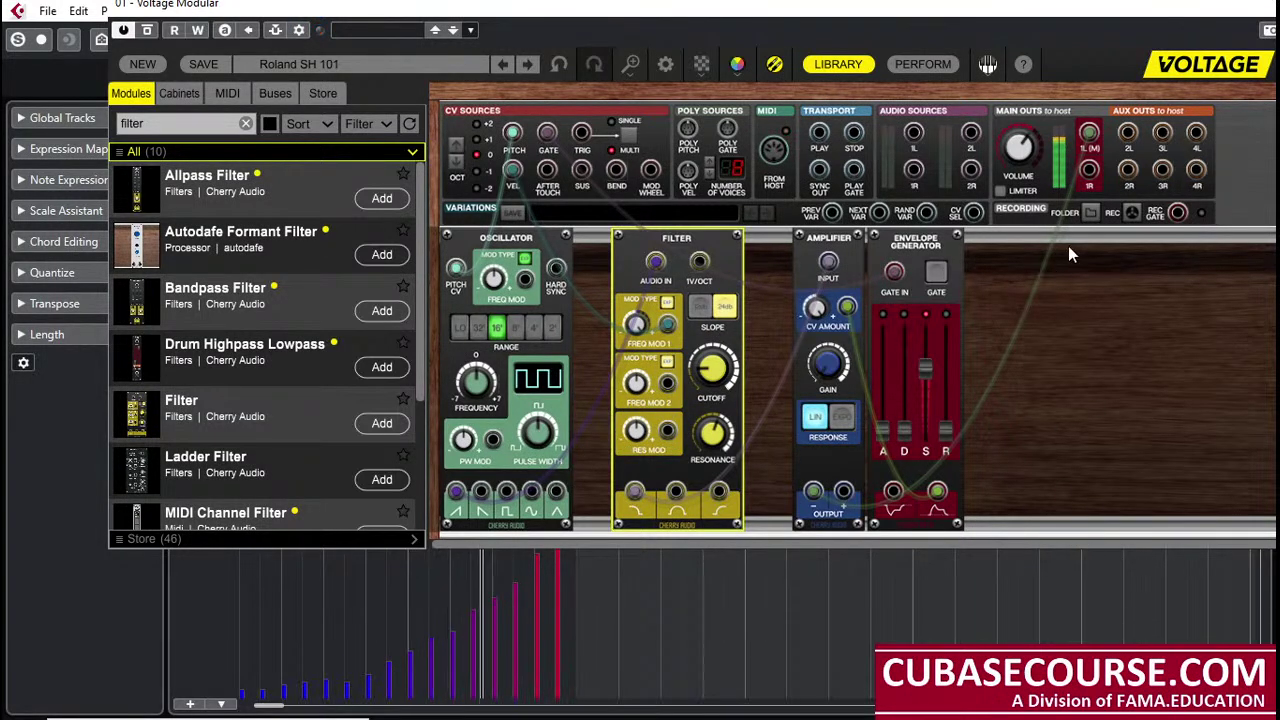
key(Escape)
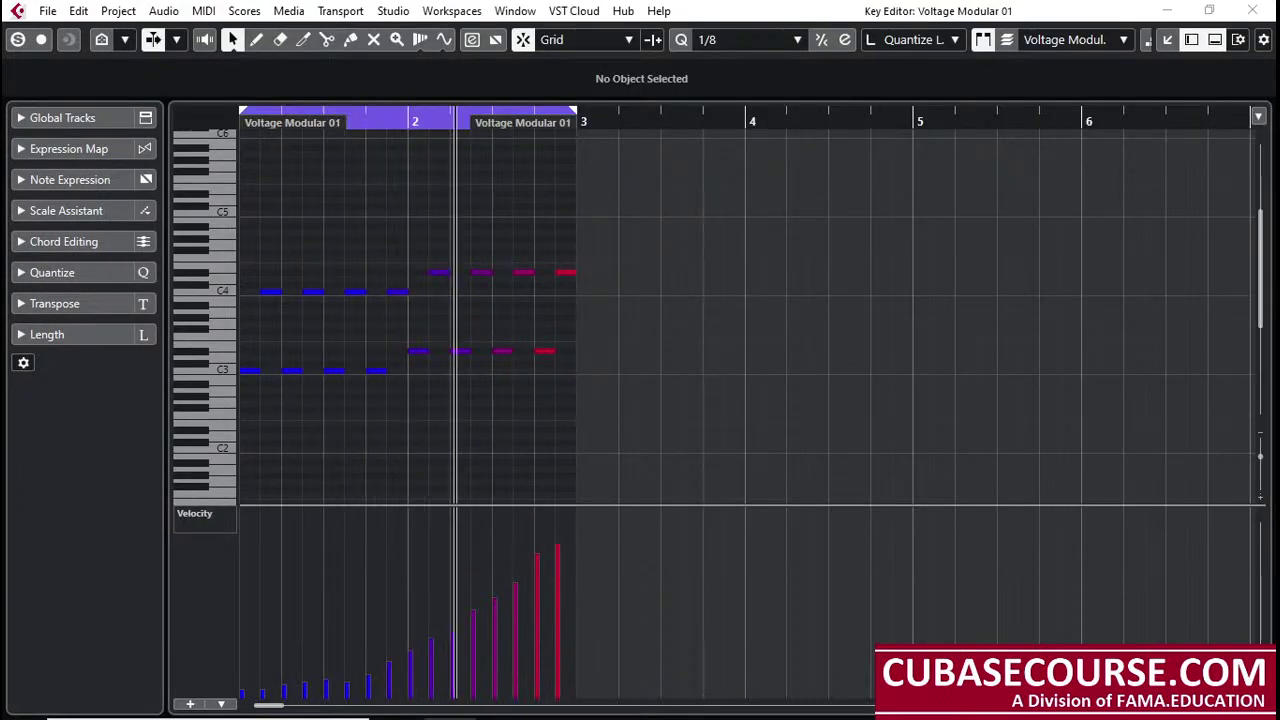
key(e)
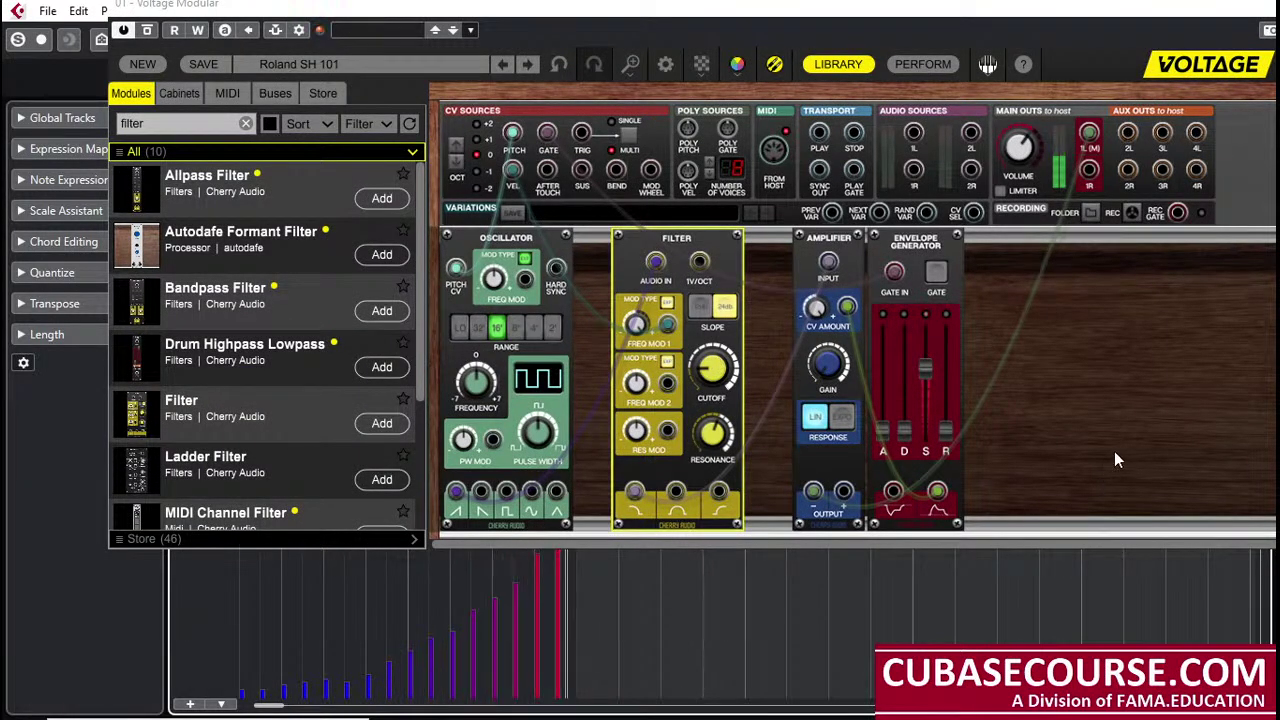
drag(636, 322, 510, 175)
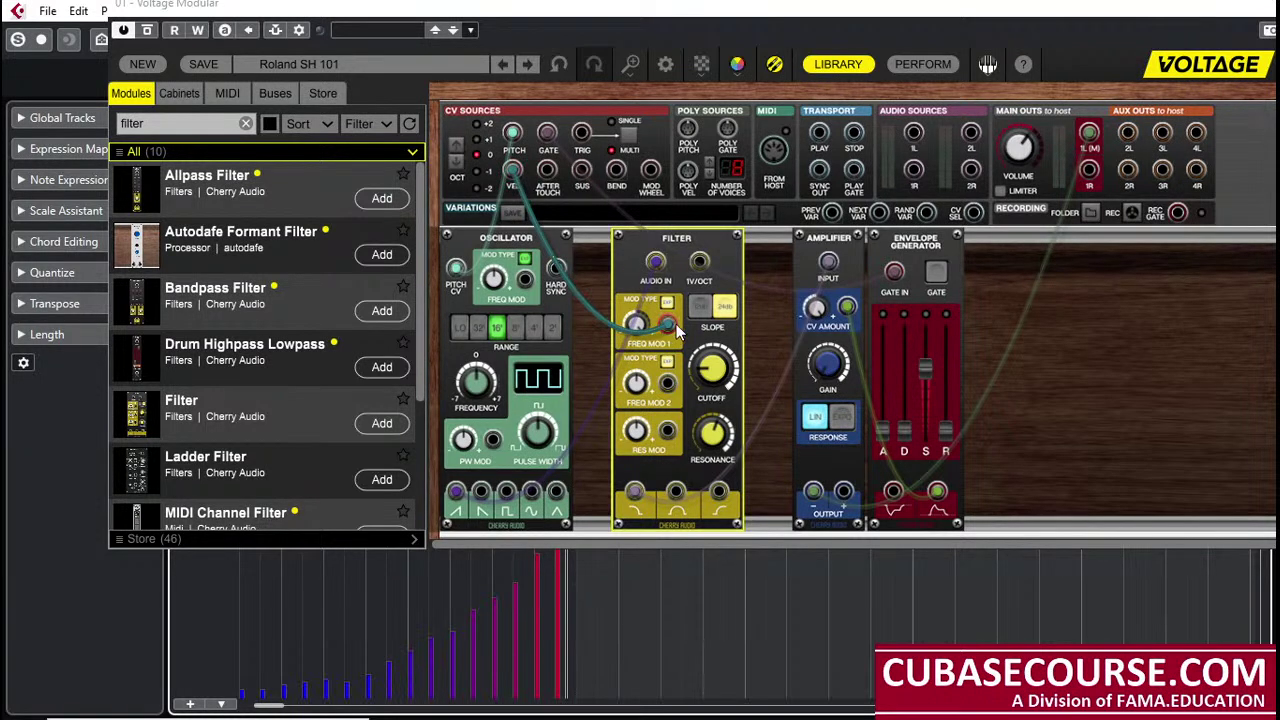
drag(672, 322, 600, 370)
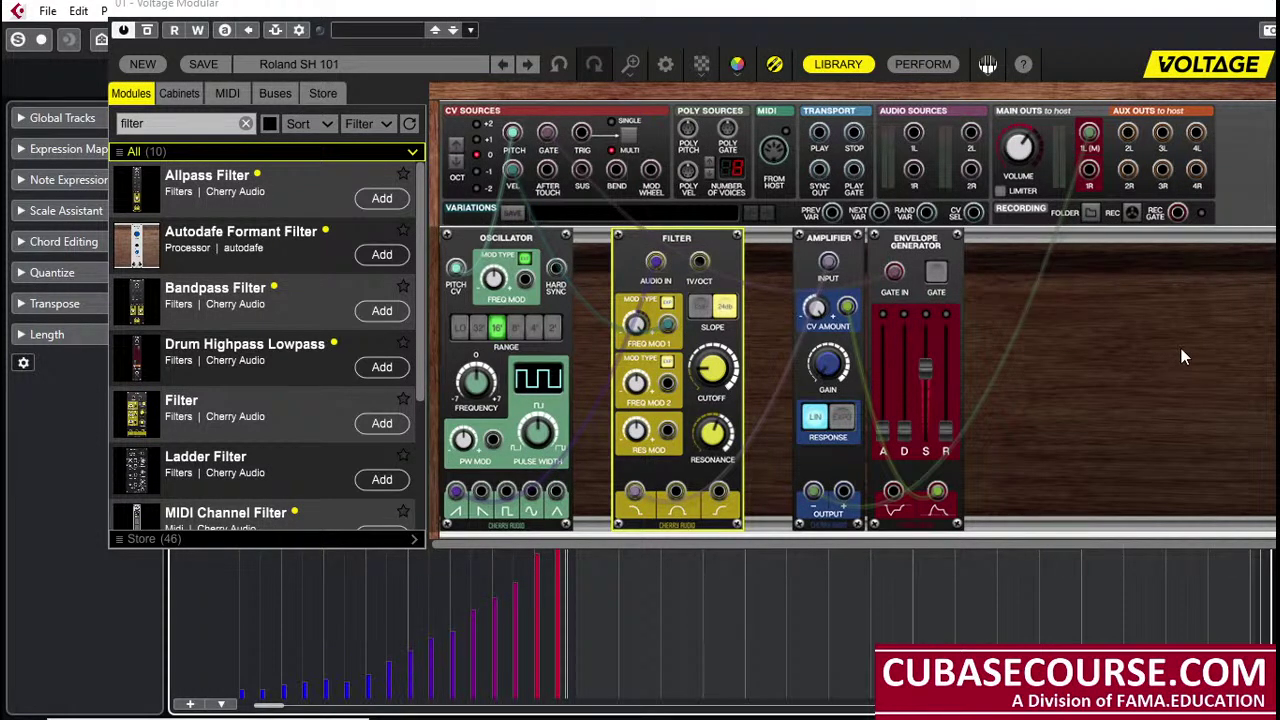
key(ctrl+z)
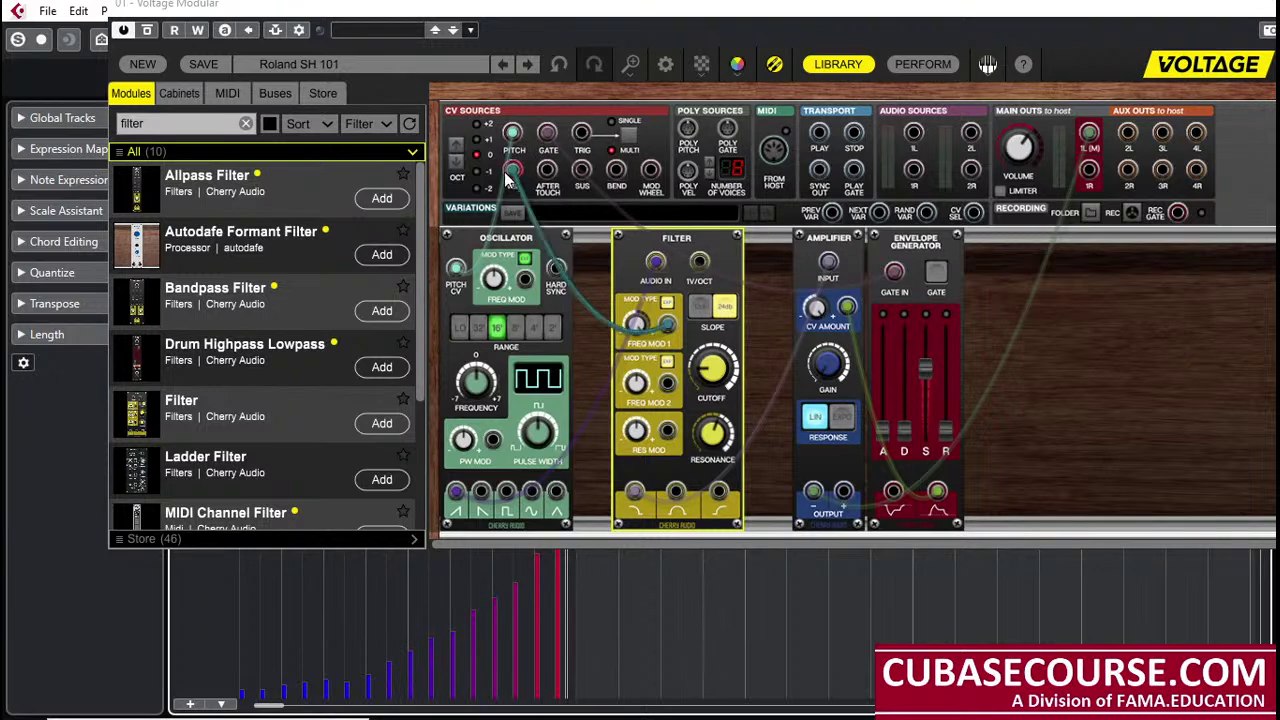
drag(524, 168, 533, 145)
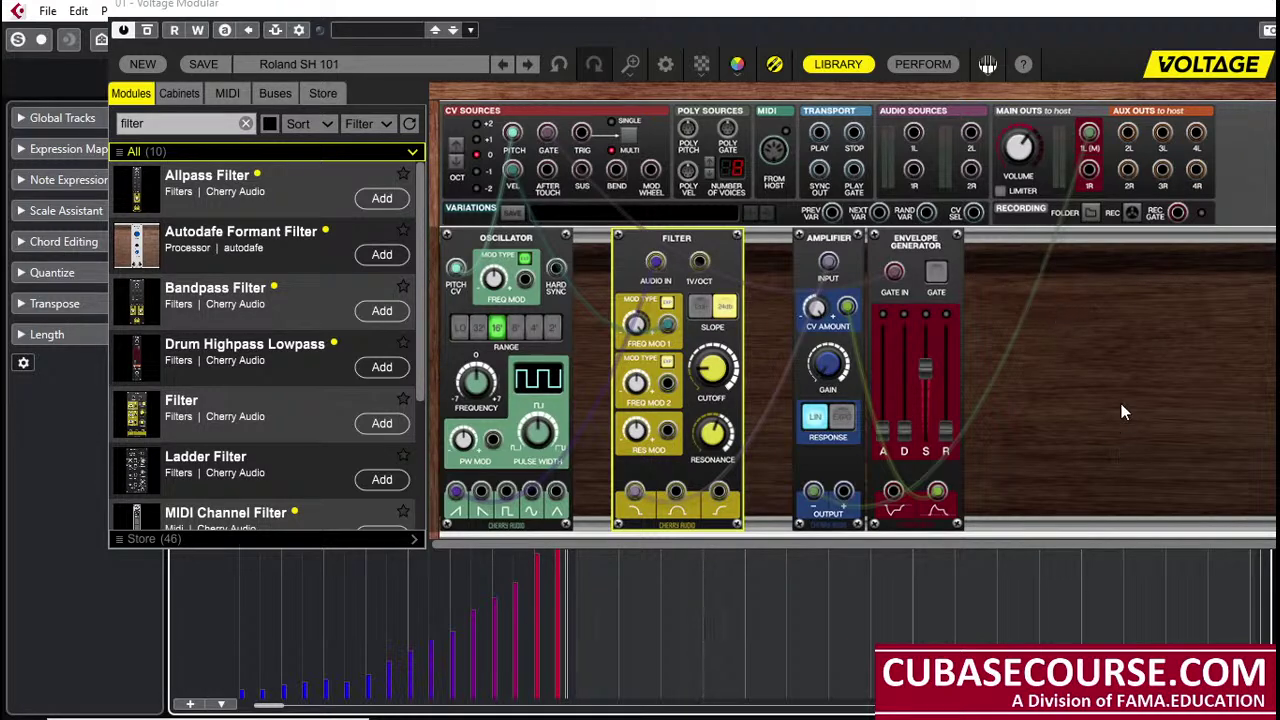
Step: Duplicate the Amplifier, feed the first Amplifier's negative output into the copy's input and patch the copy's negative output to main output 1L
click(809, 254)
right_click(809, 254)
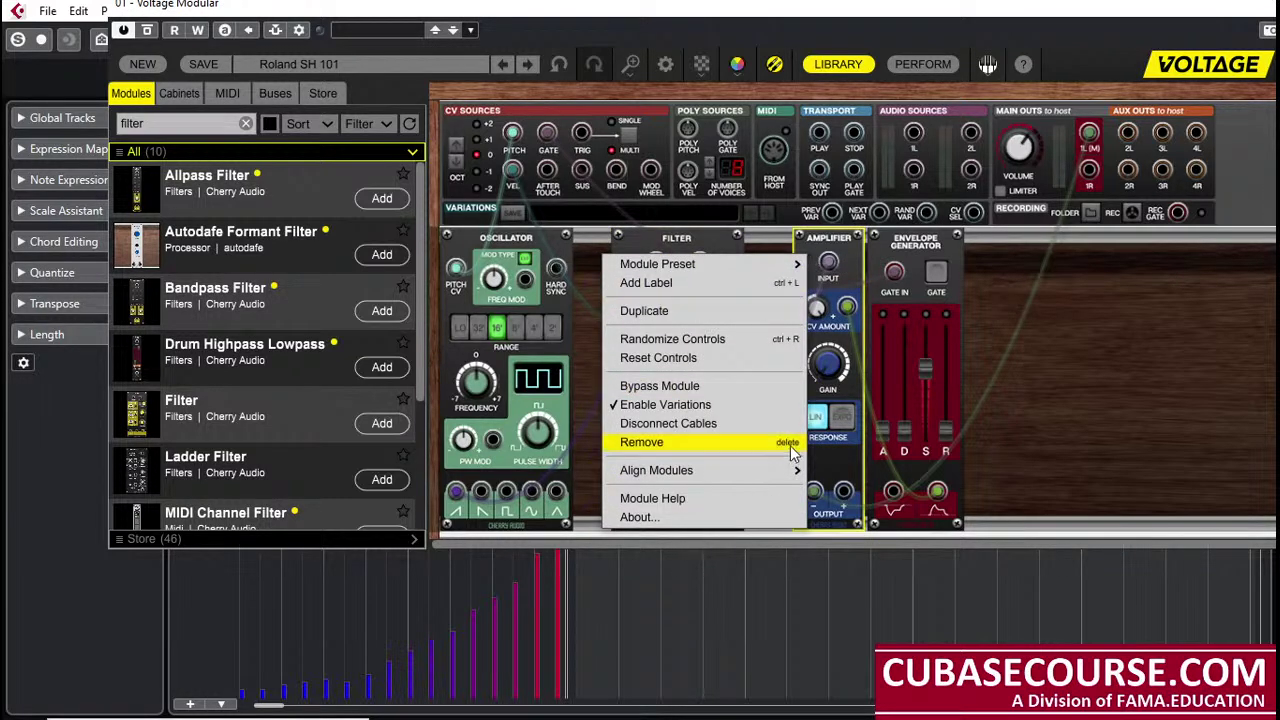
click(733, 313)
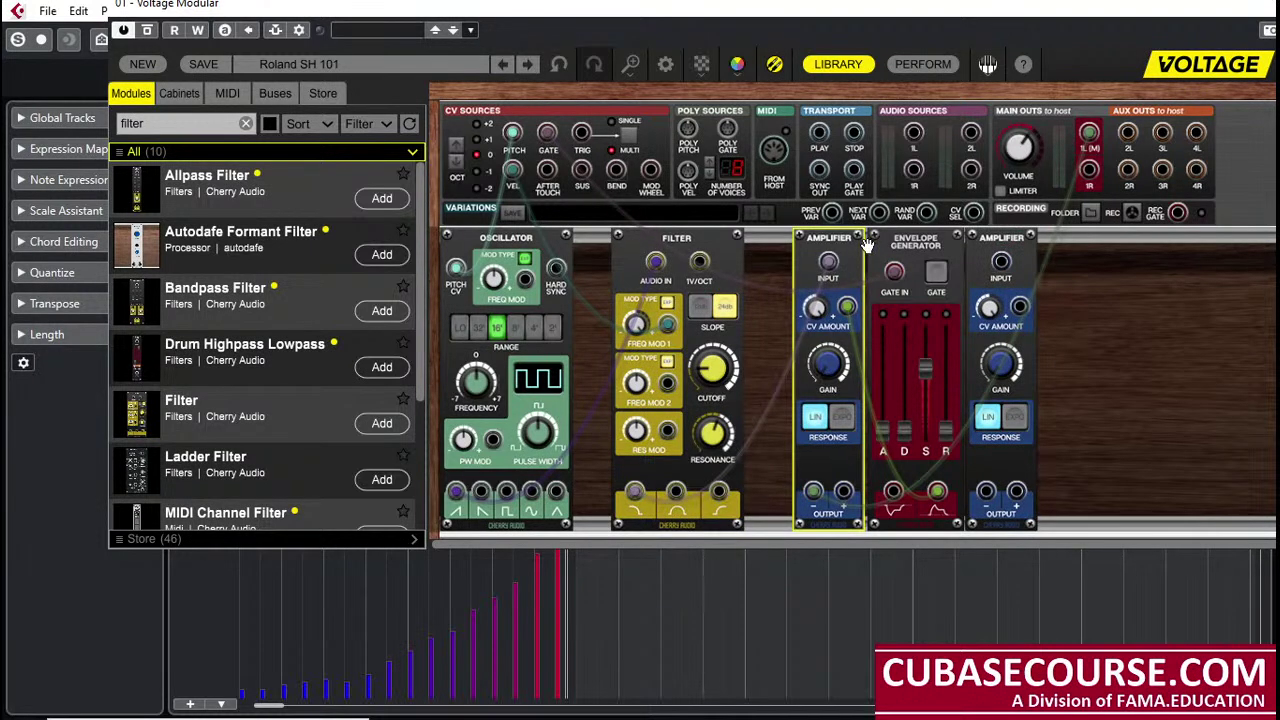
drag(1089, 133, 986, 490)
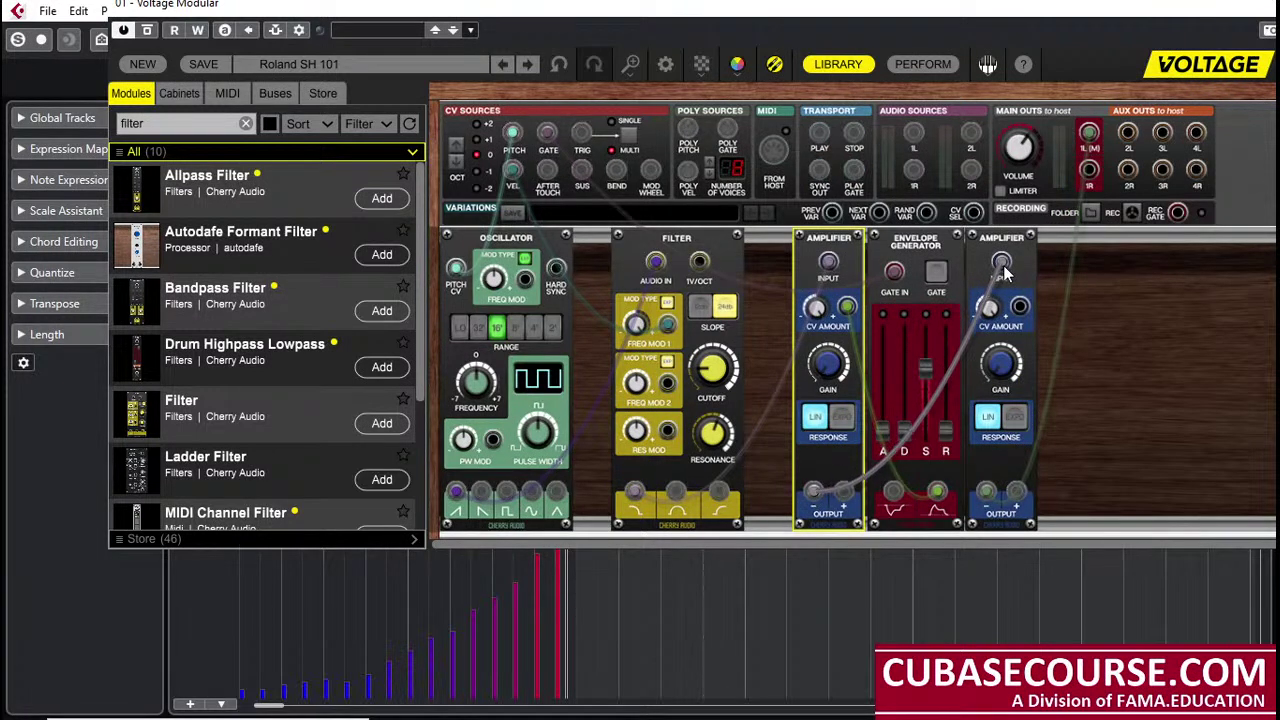
Step: Patch the velocity output into the duplicate Amplifier's CV Amount input and move that module away from the Envelope Generator
drag(662, 322, 514, 174)
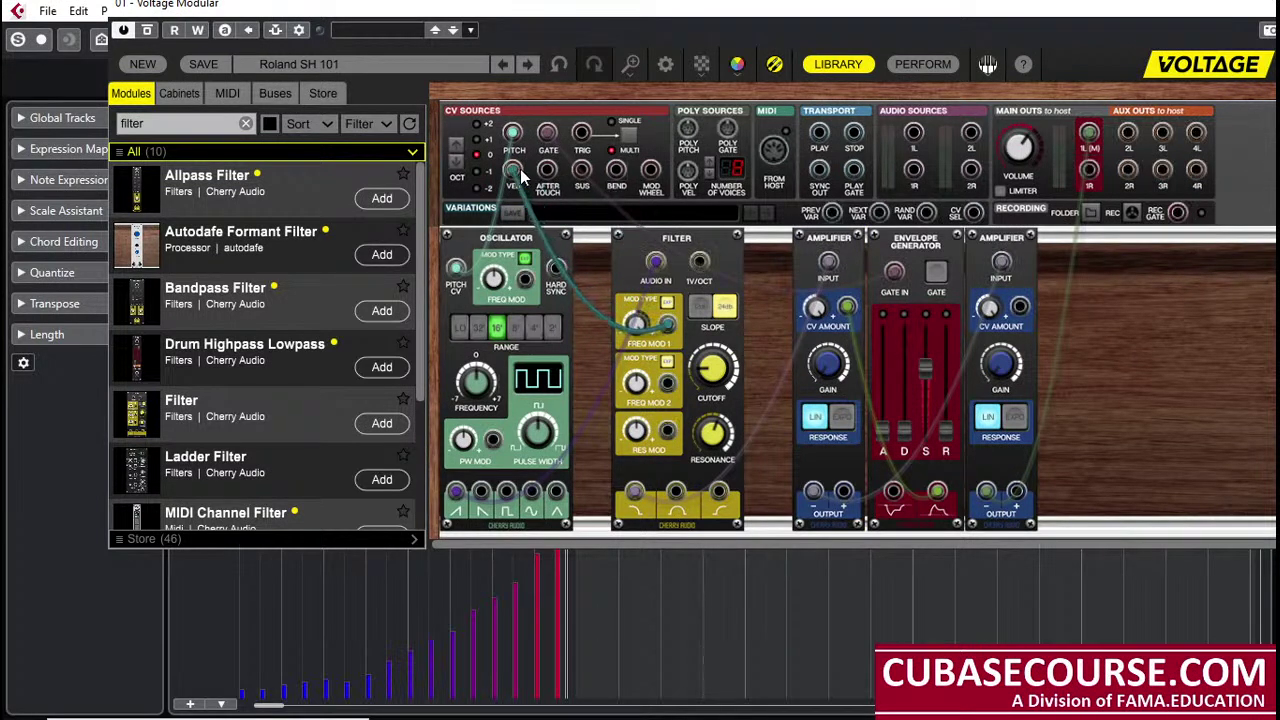
drag(514, 172, 1020, 308)
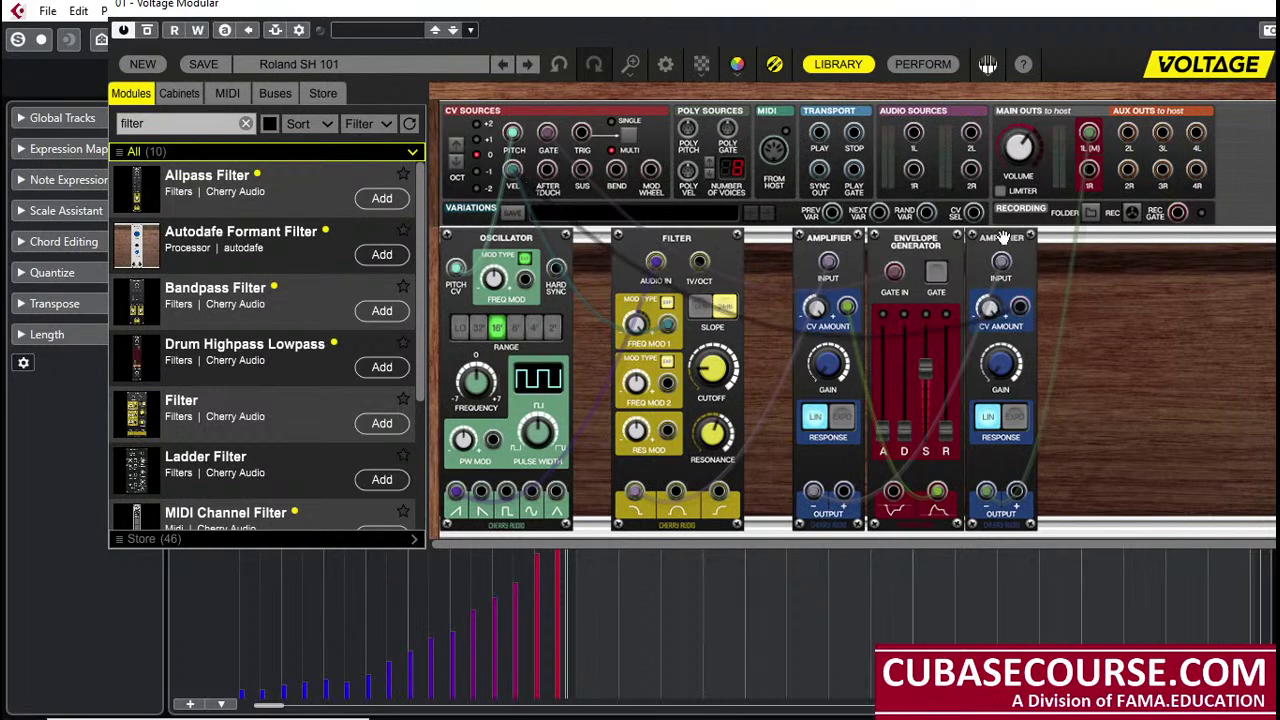
drag(1003, 237, 1075, 237)
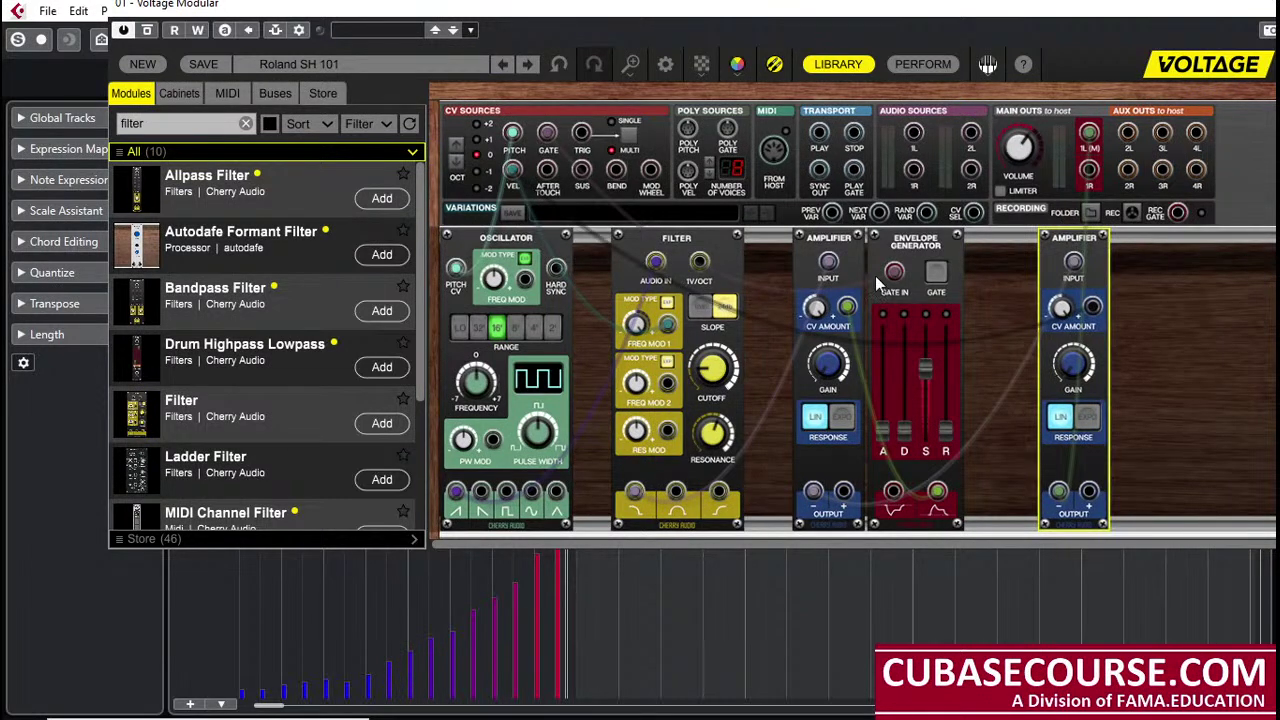
click(830, 240)
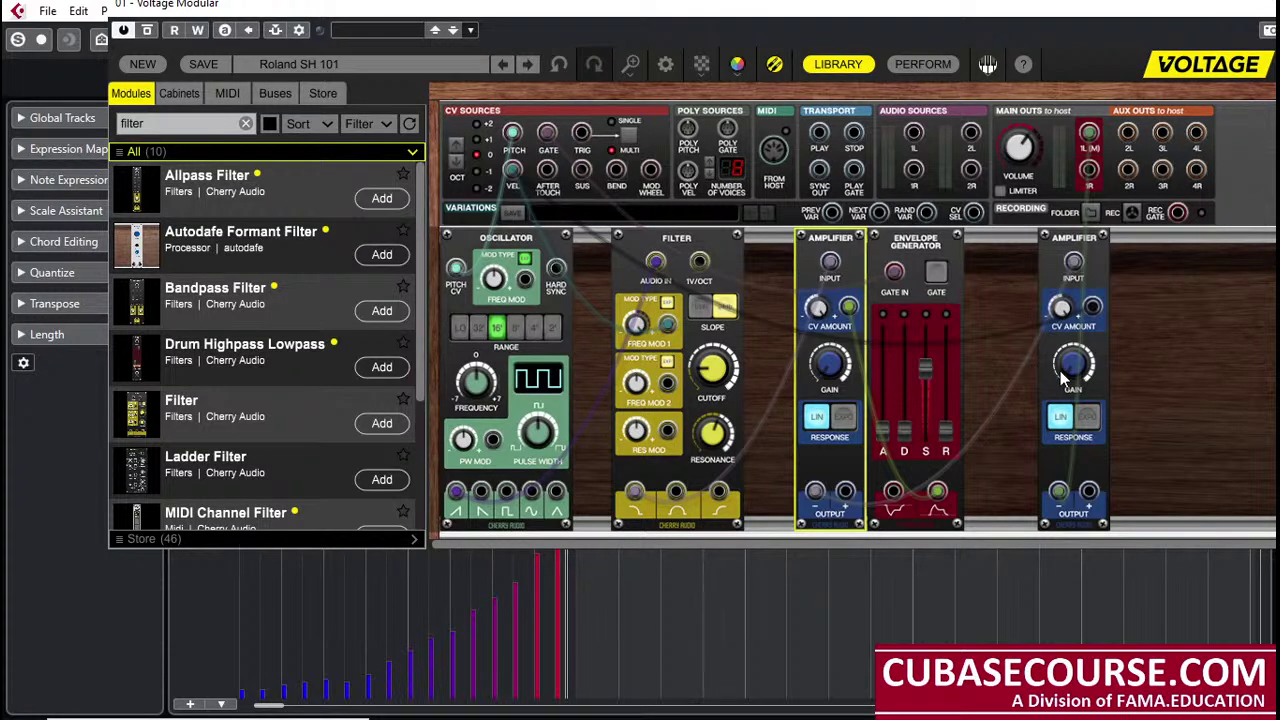
click(1066, 312)
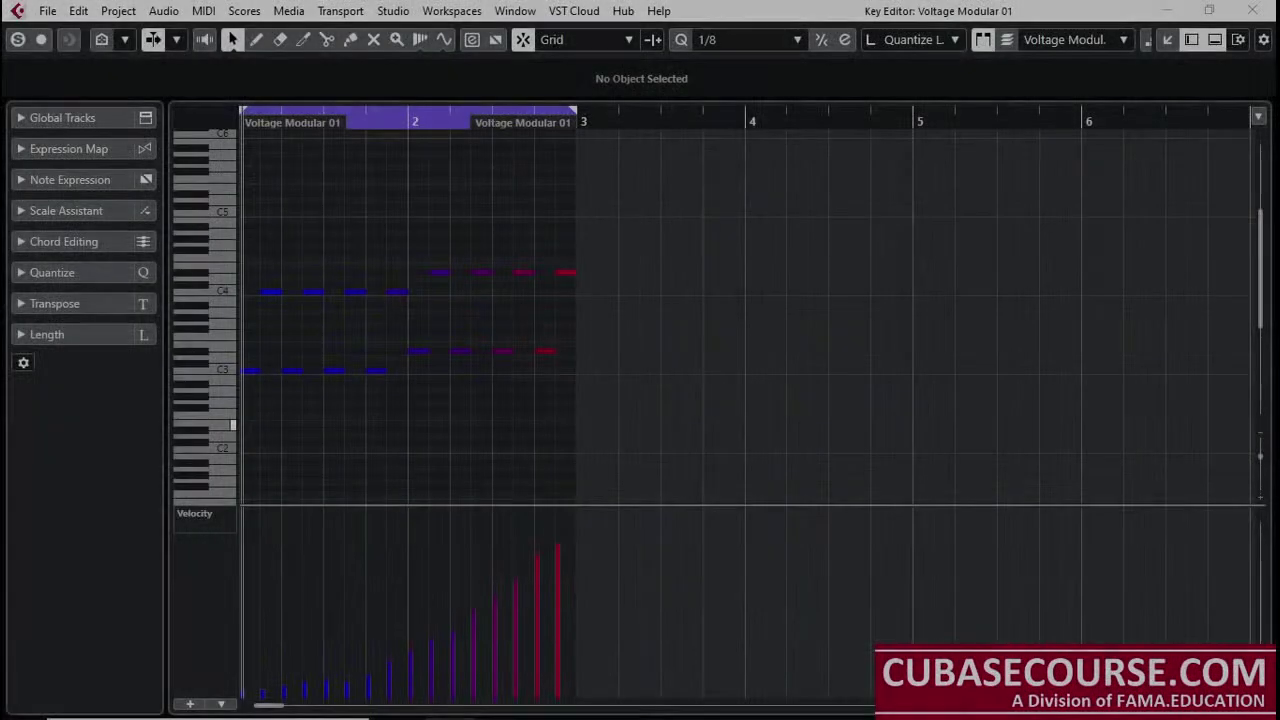
key(alt+Tab)
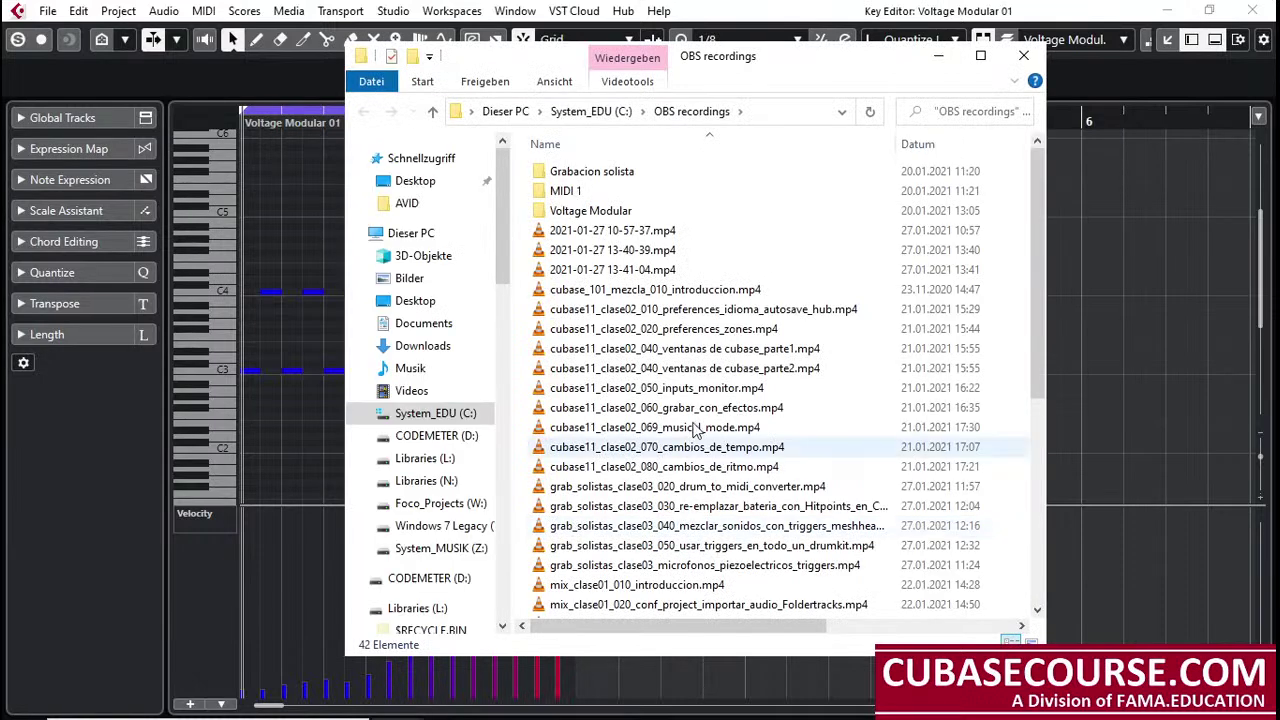
click(752, 274)
key(F2)
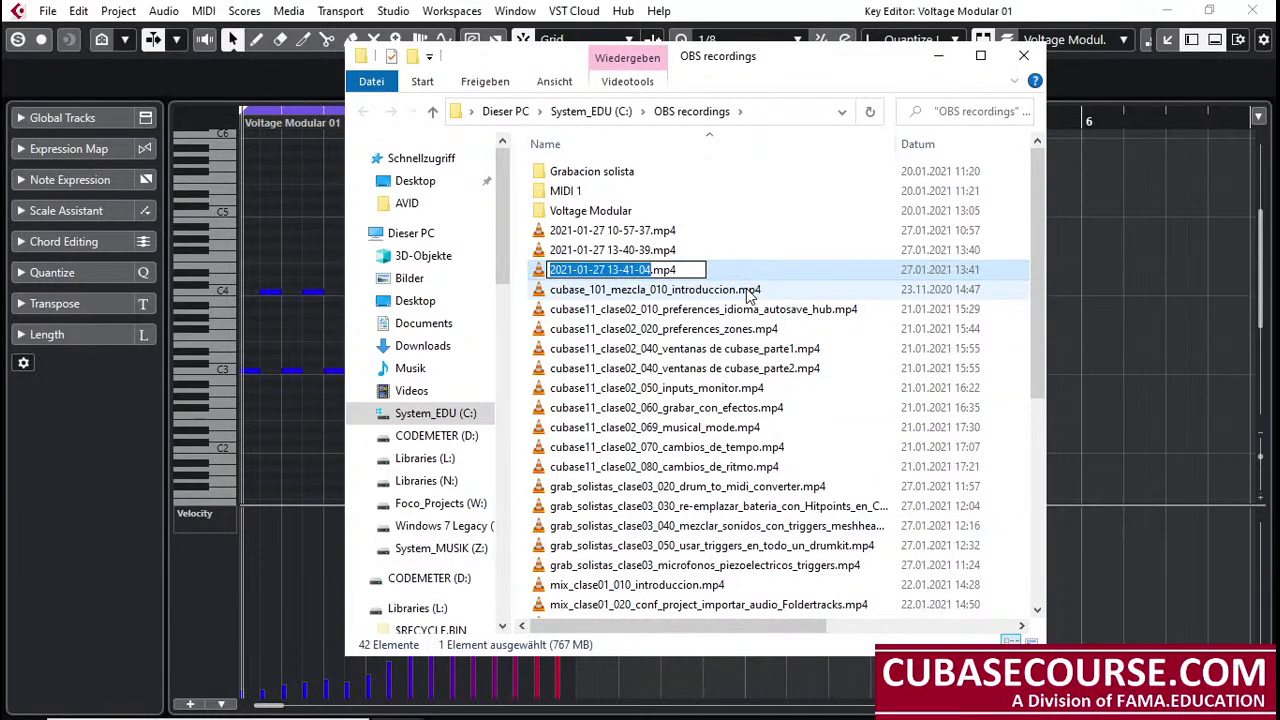
text(voltag)
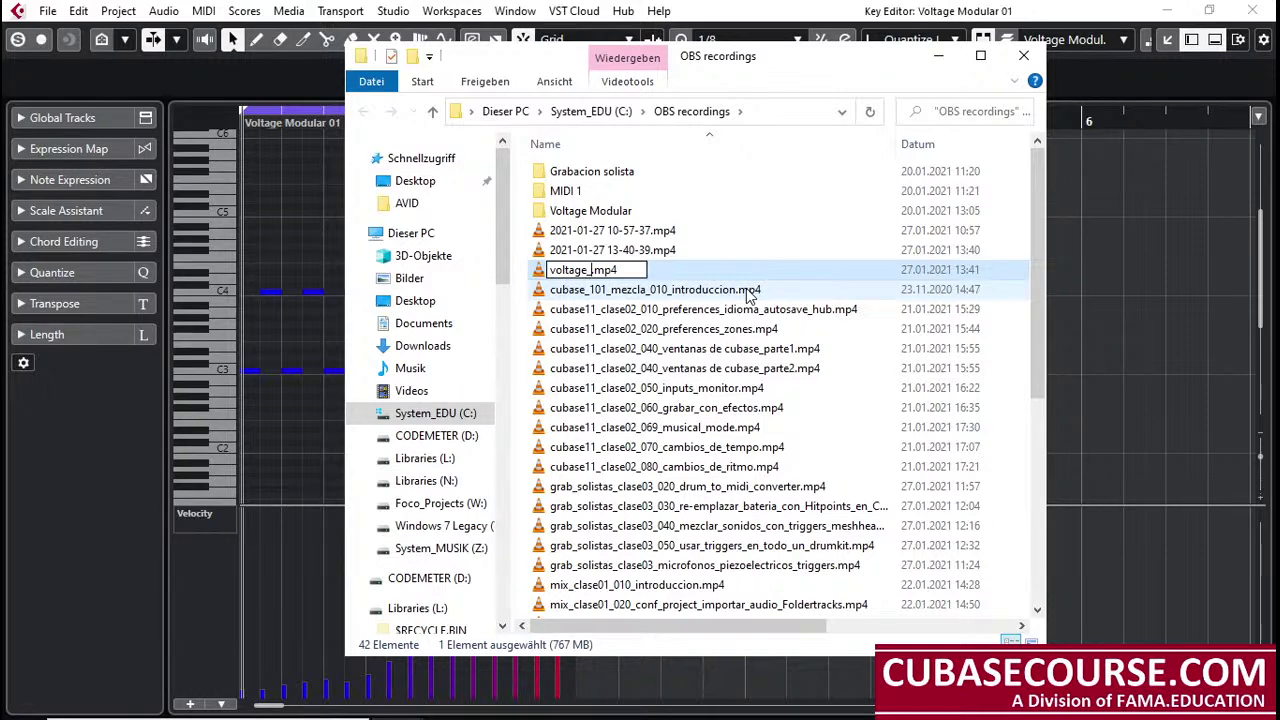
text(e_clase02)
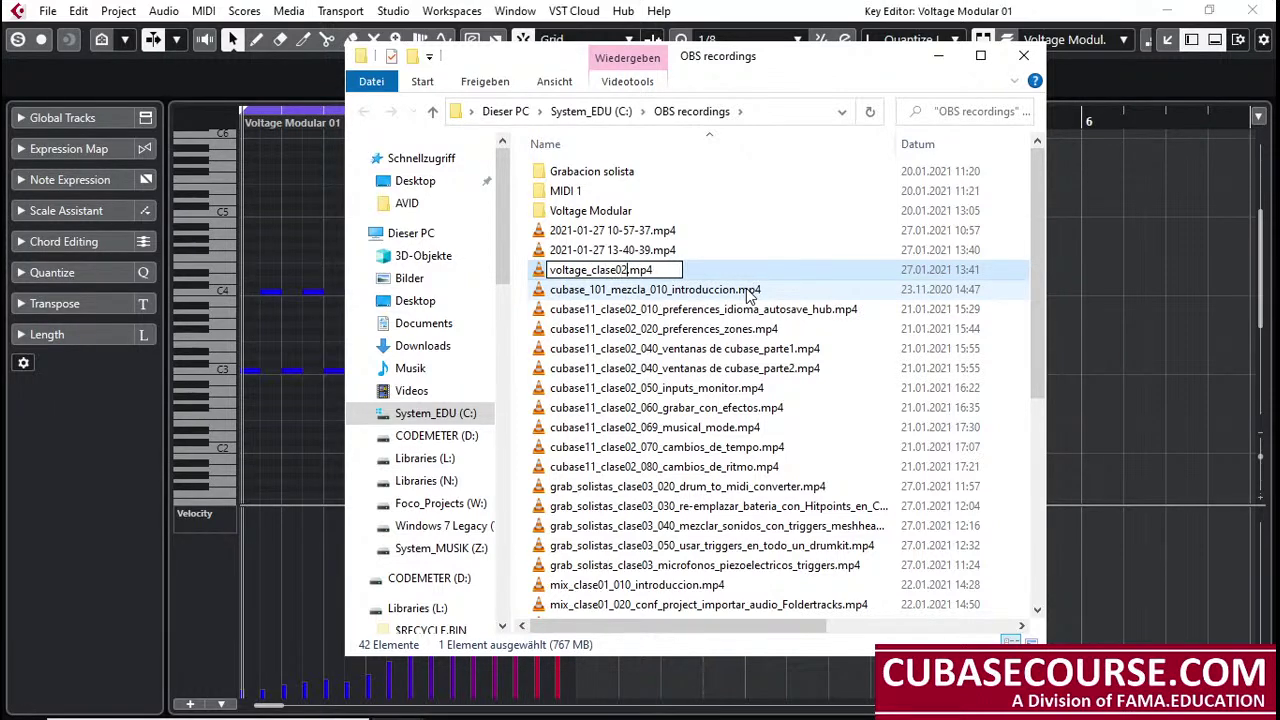
text(_010_)
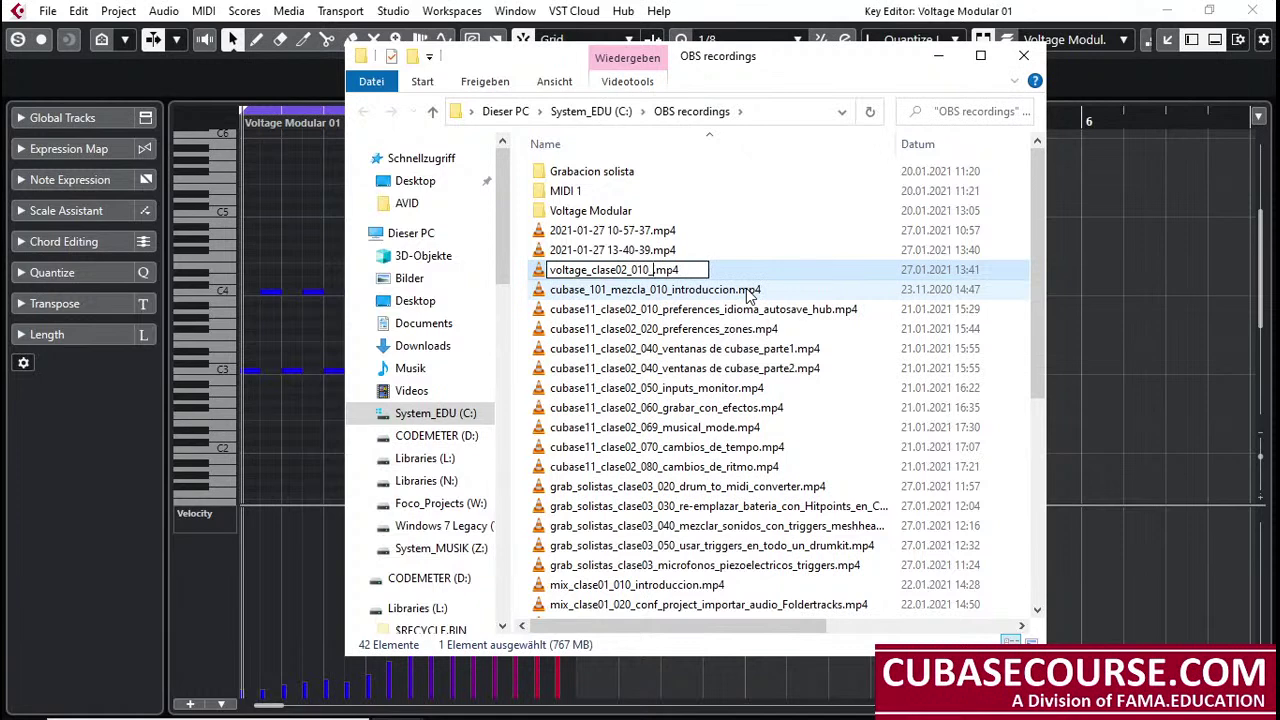
text(velocity)
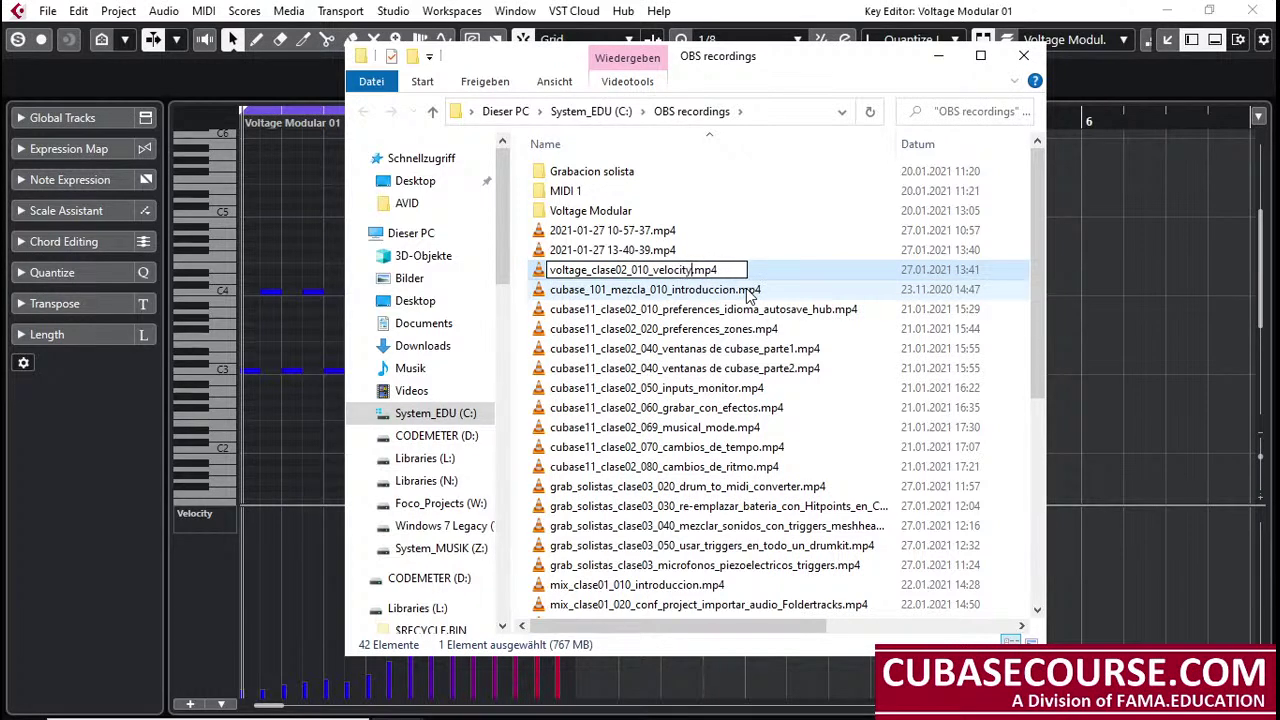
text(_sobre)
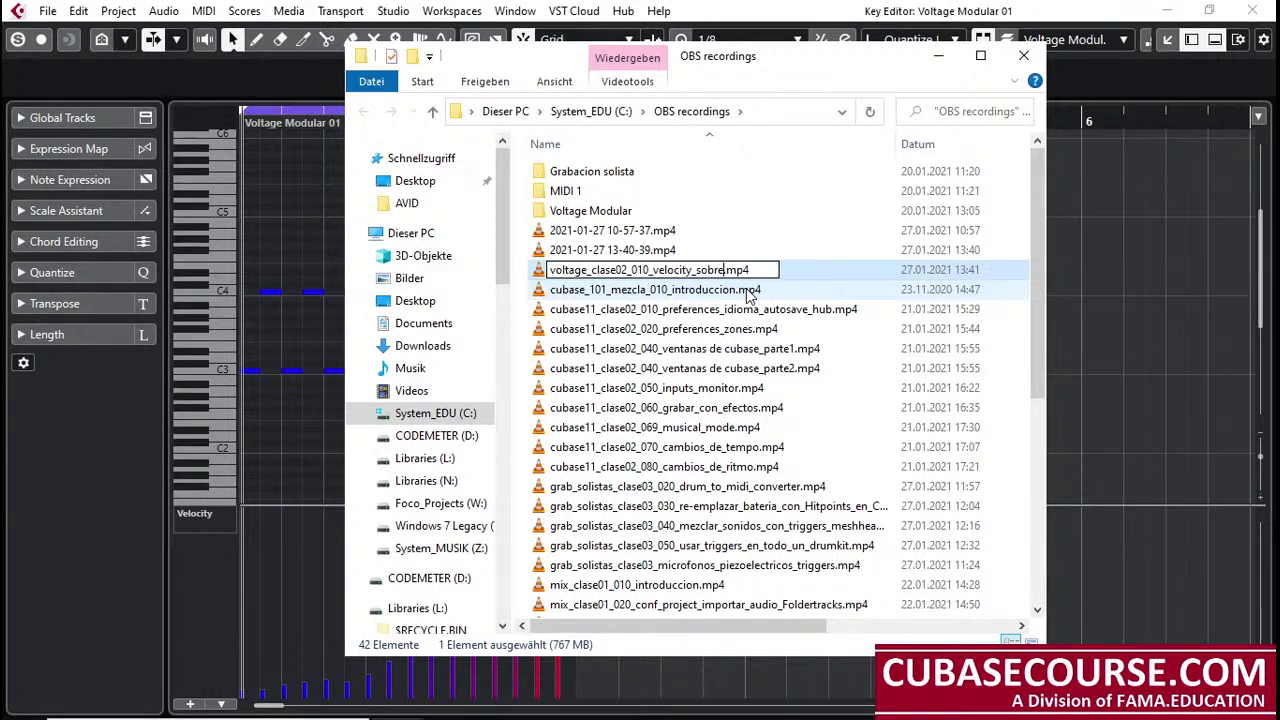
text(_volumen_y)
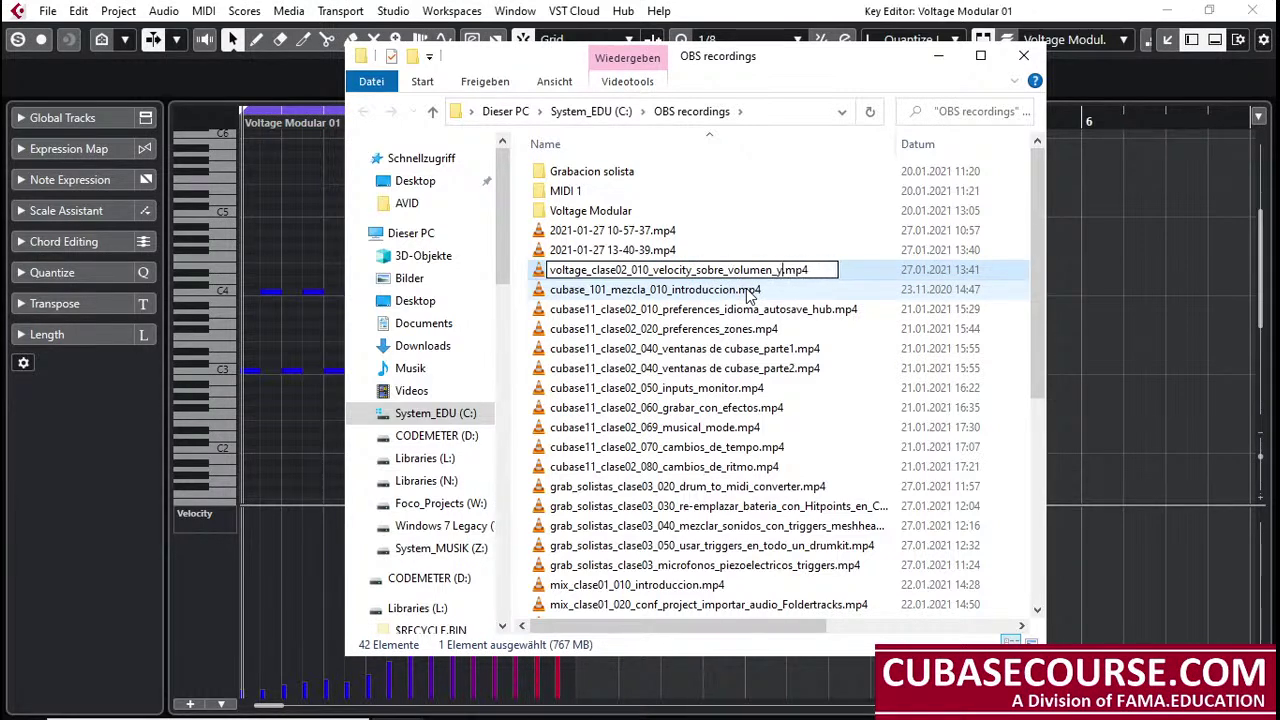
text(_cutoff)
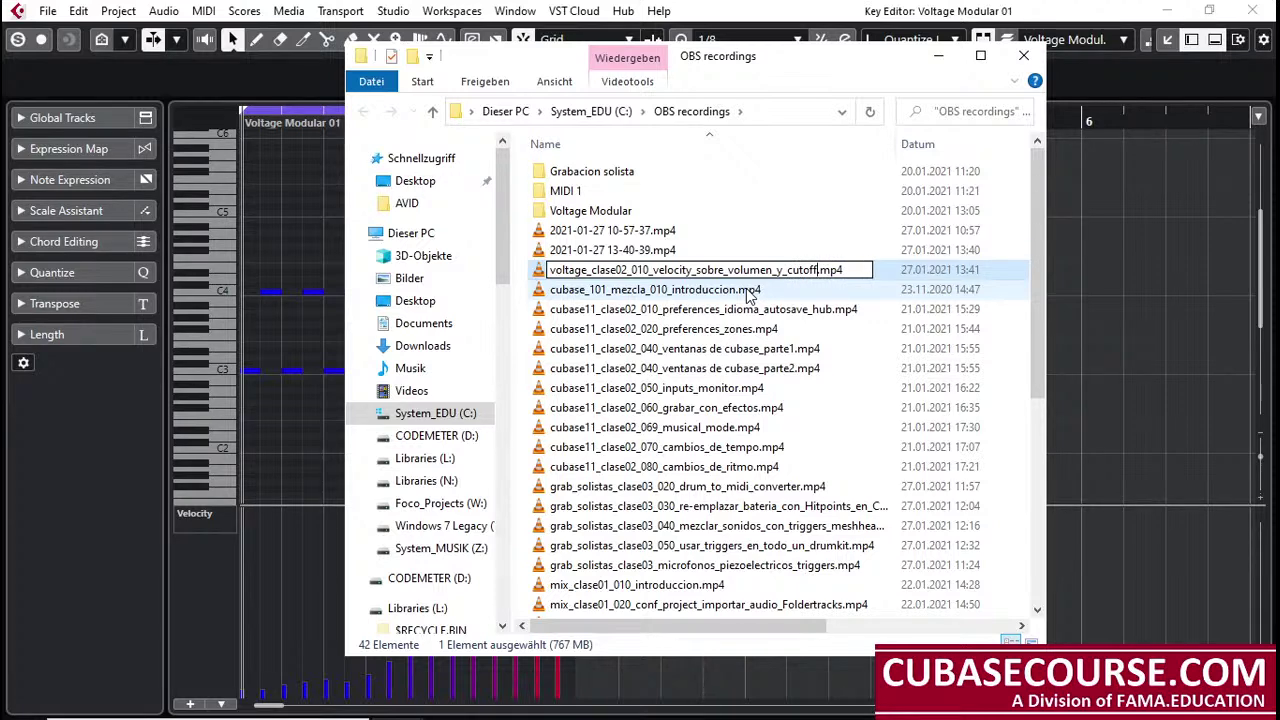
key(Return)
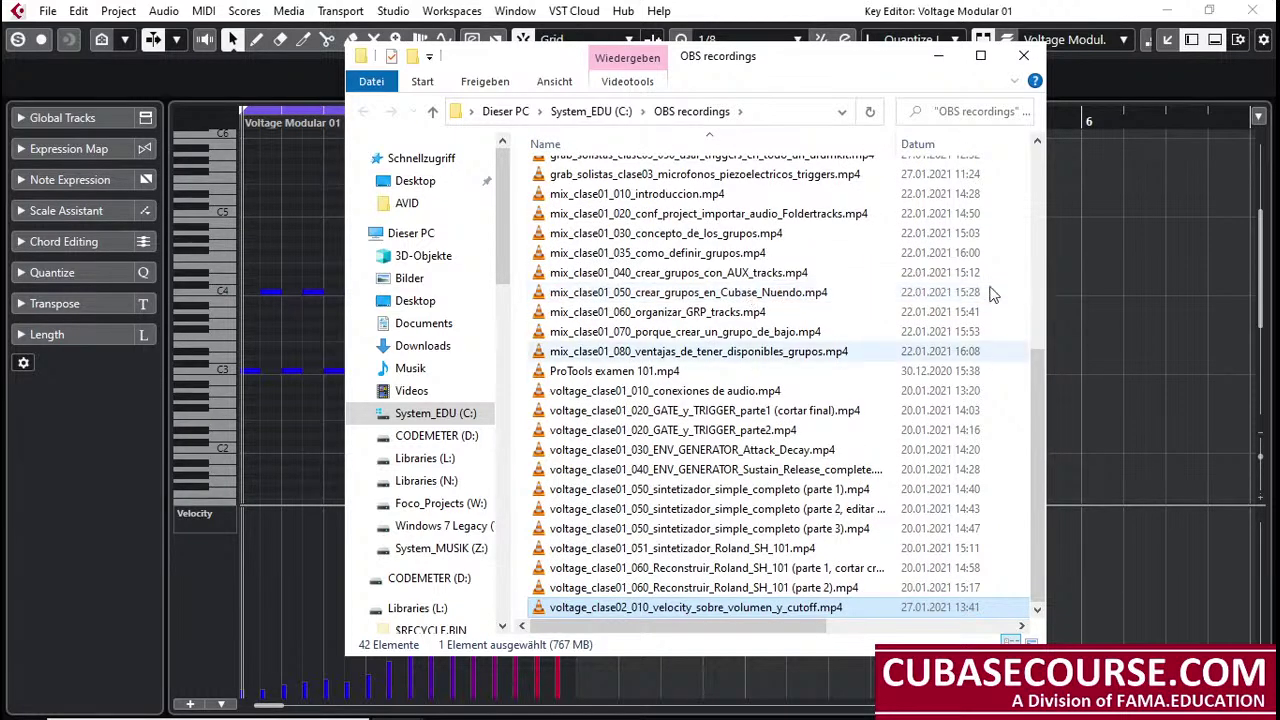
Step: Switch back to Voltage Modular, delete the duplicate Amplifier and patch the remaining Amplifier's negative output to main output 1L
click(1085, 301)
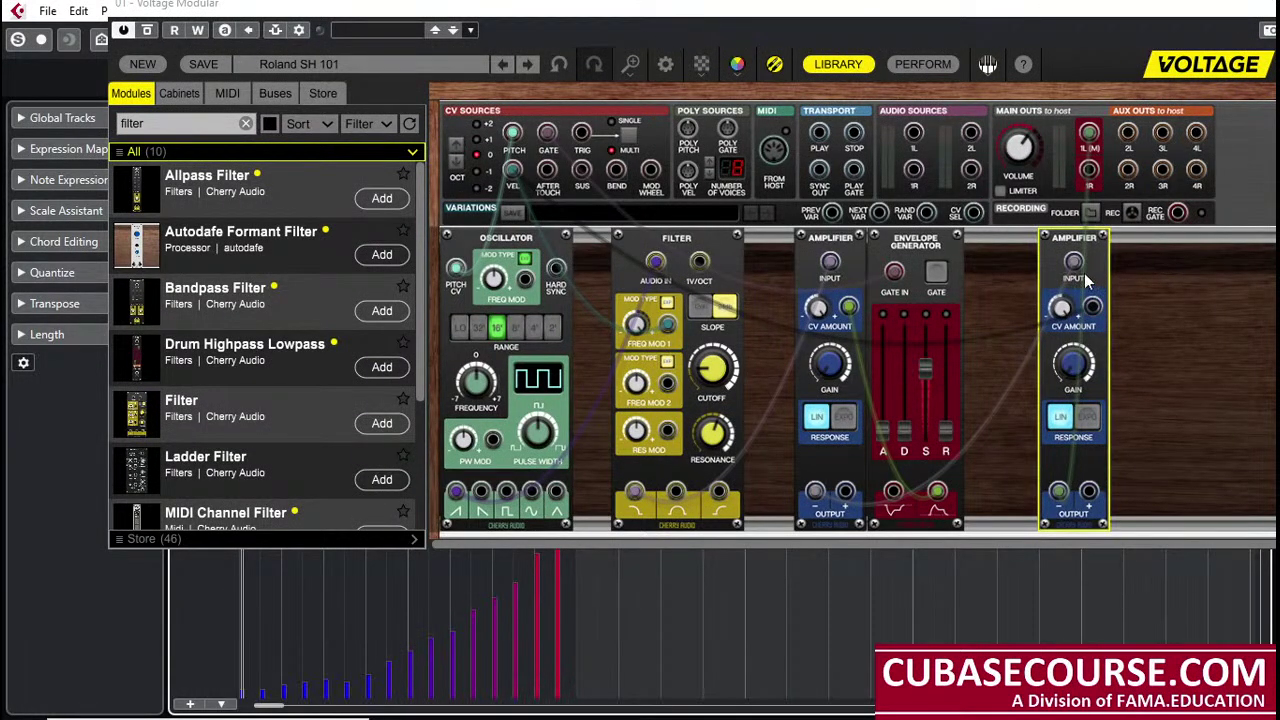
key(Delete)
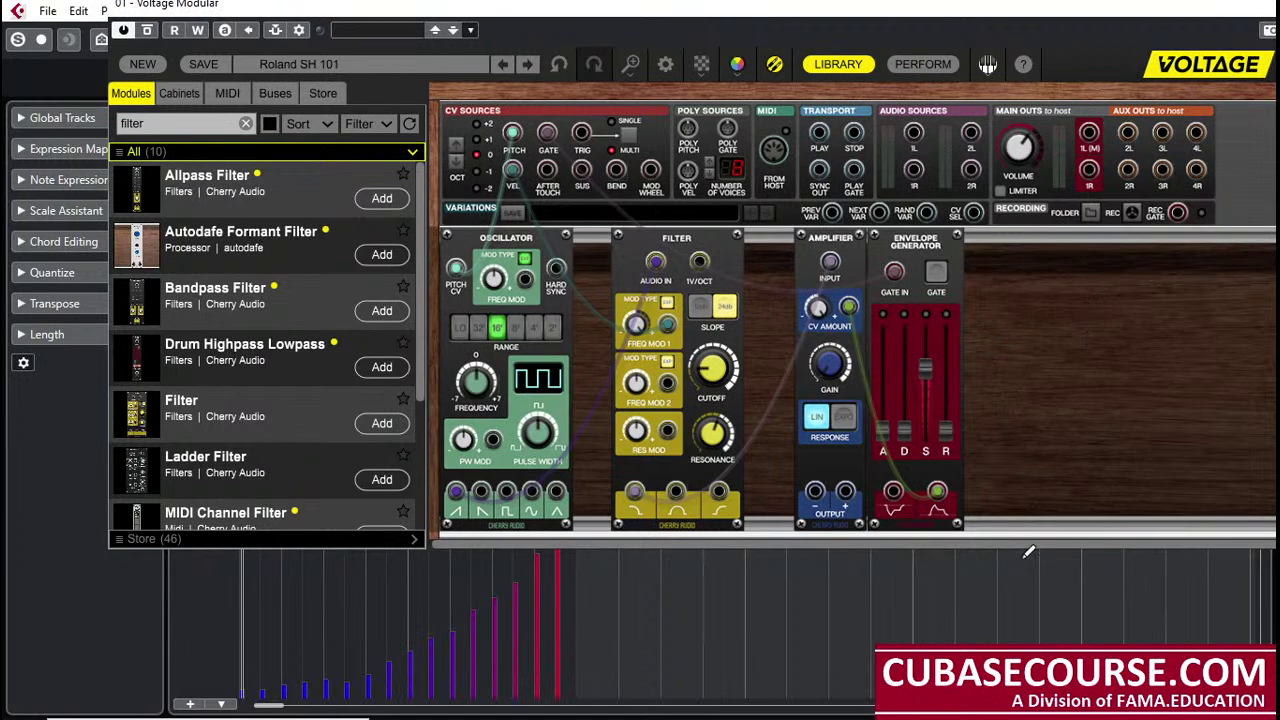
drag(815, 500, 1089, 133)
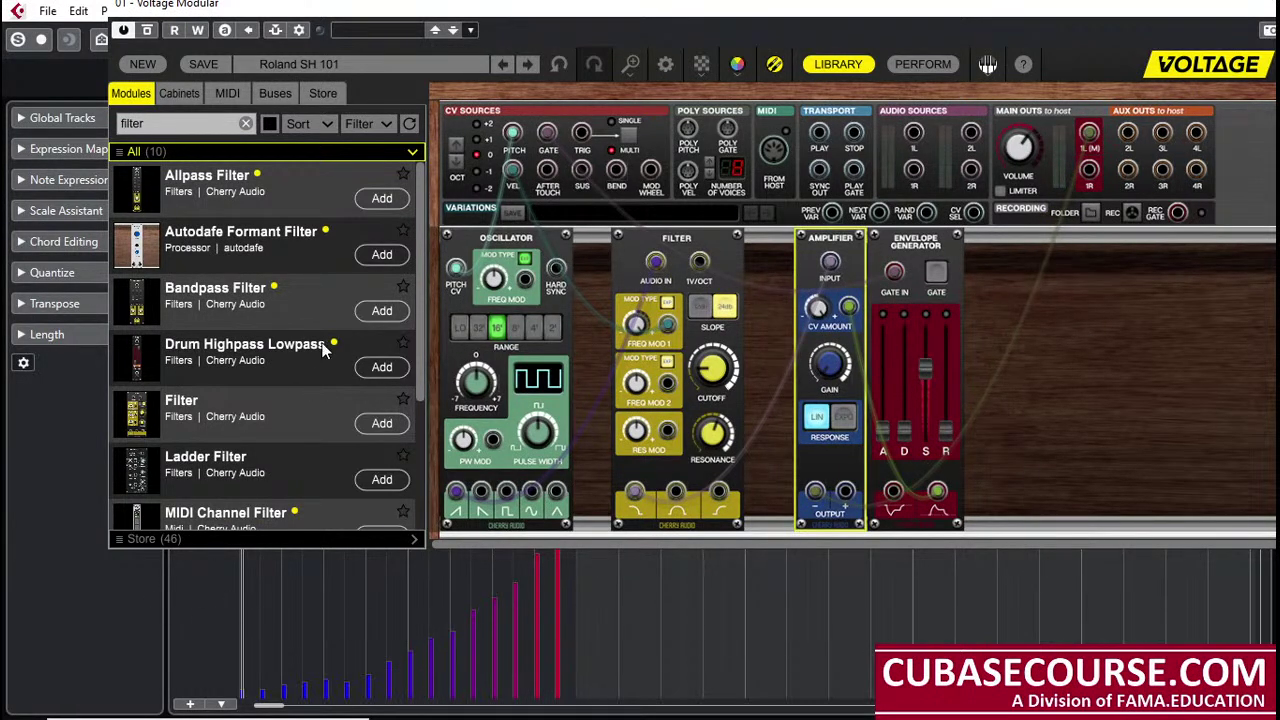
Step: Move the Voltage Modular window aside to uncover the notes and velocities in the Key Editor
drag(422, 14, 884, 147)
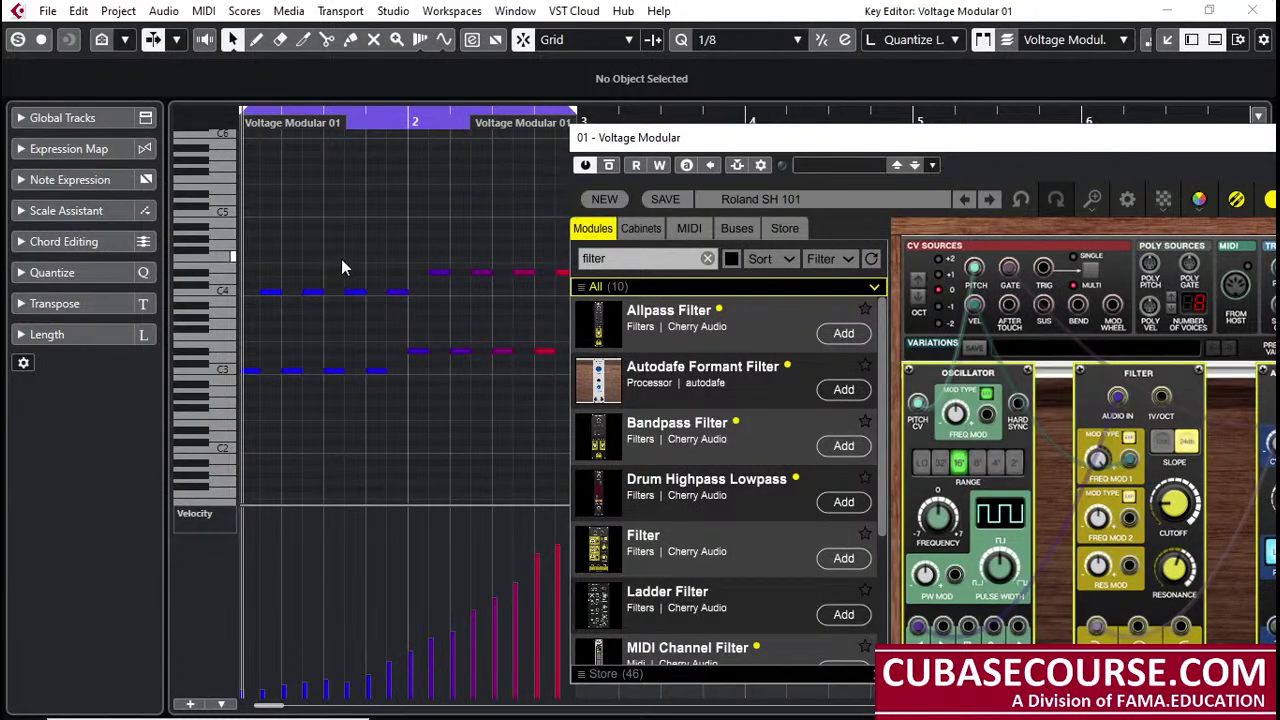
drag(738, 142, 977, 174)
right_click(858, 183)
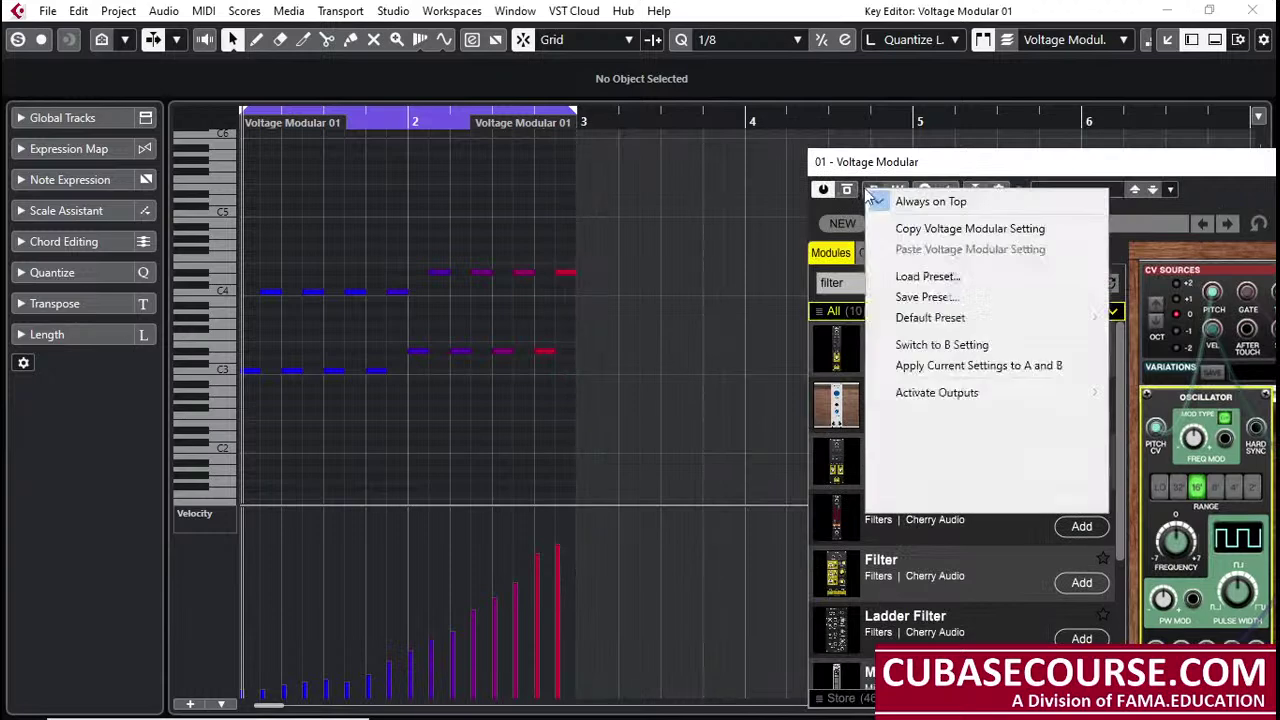
click(717, 203)
Step: Select all notes in the Key Editor and apply the "fixed velocity 100" logical preset from standard set 1
drag(715, 189, 183, 466)
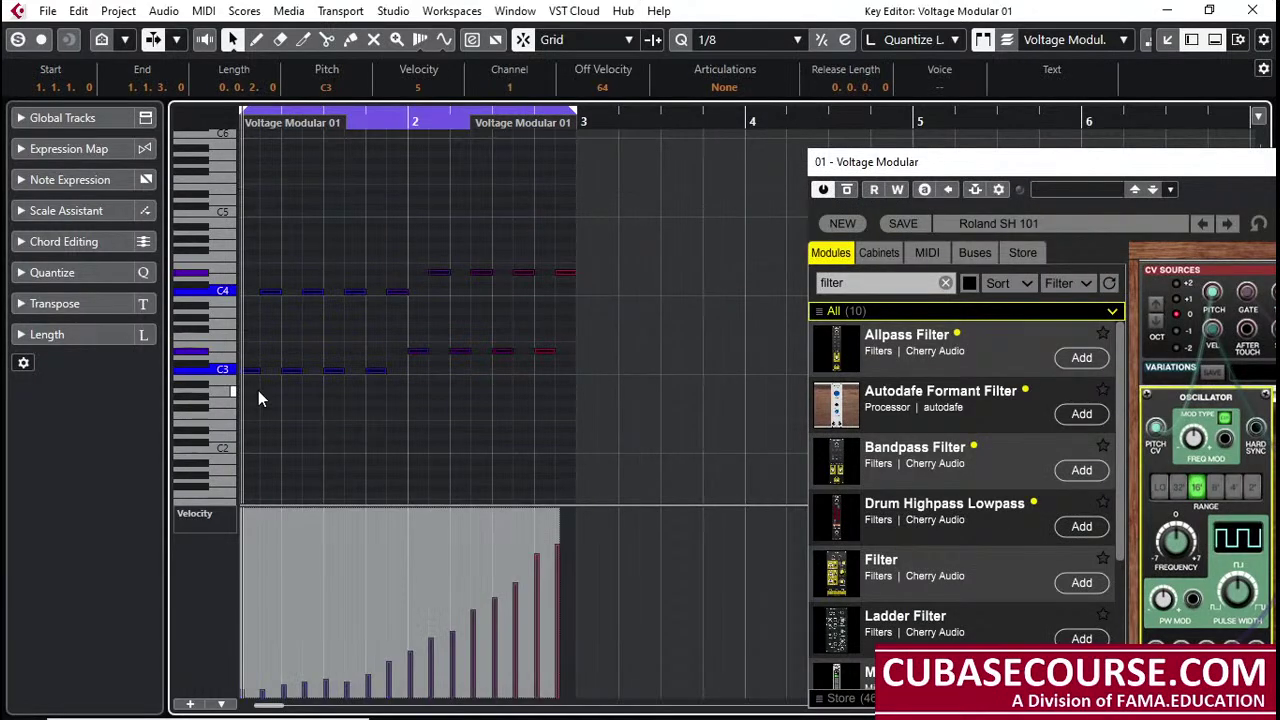
click(204, 10)
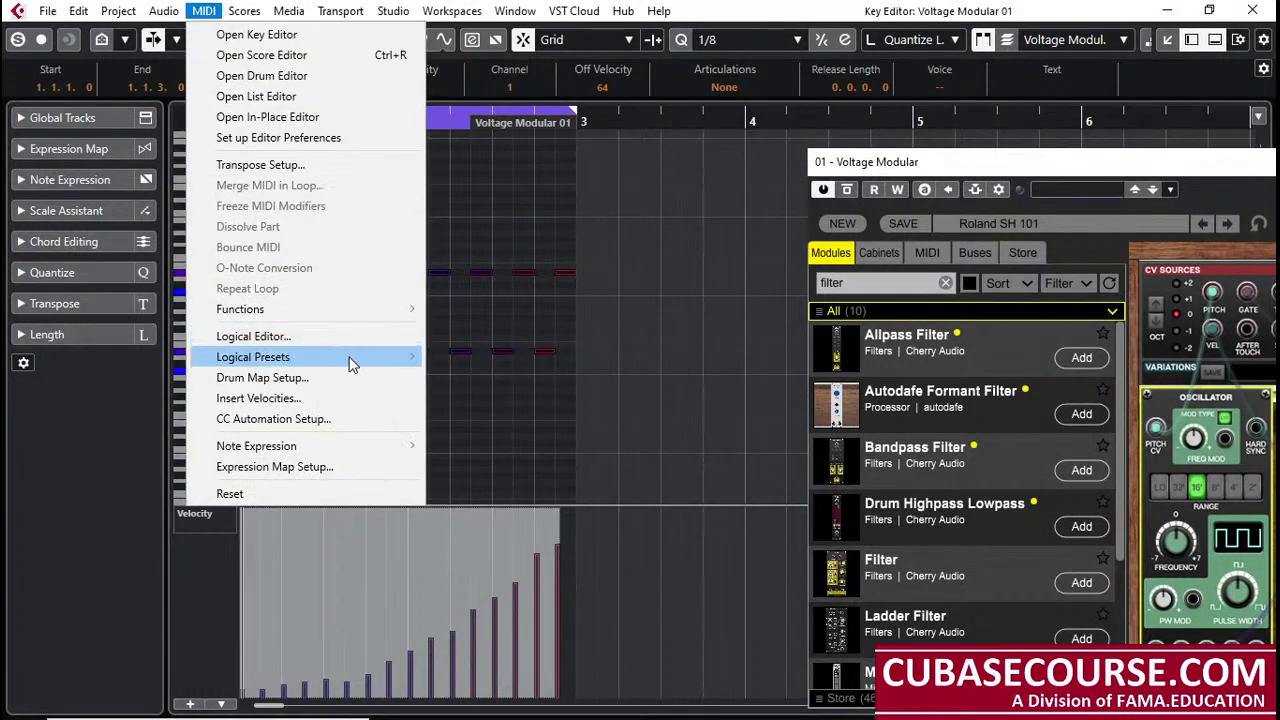
mouse_move(352, 359)
mouse_move(519, 443)
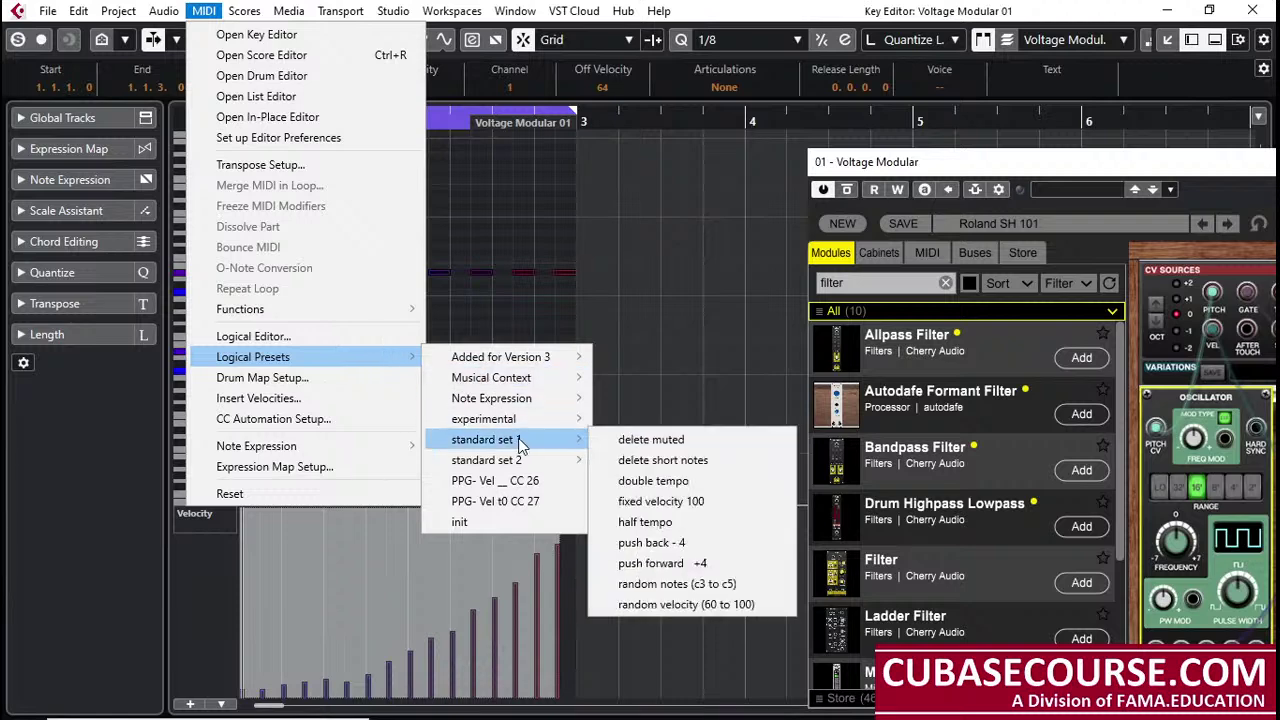
click(700, 498)
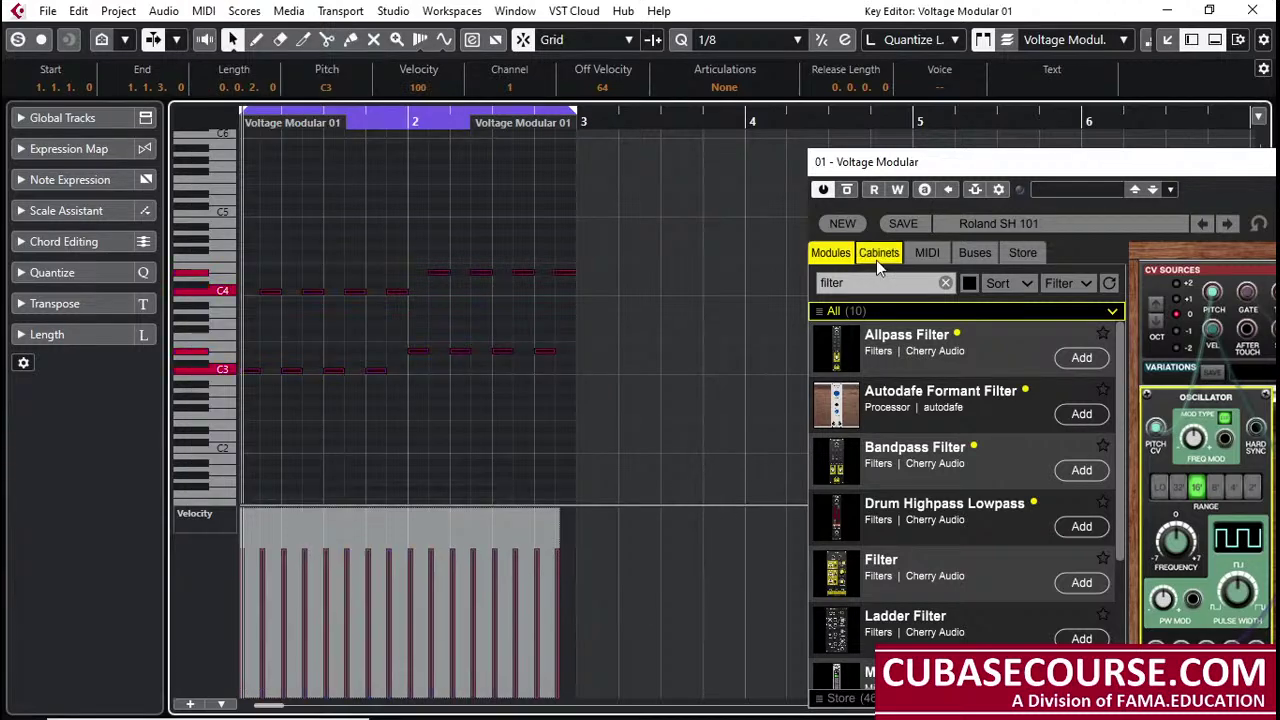
Step: Reposition the Voltage Modular window so that the Oscillator, Filter, Amplifier and Envelope Generator are all in view
mouse_move(724, 69)
mouse_down()
mouse_move(734, 59)
mouse_move(706, 66)
mouse_move(700, 44)
mouse_move(732, 50)
mouse_up()
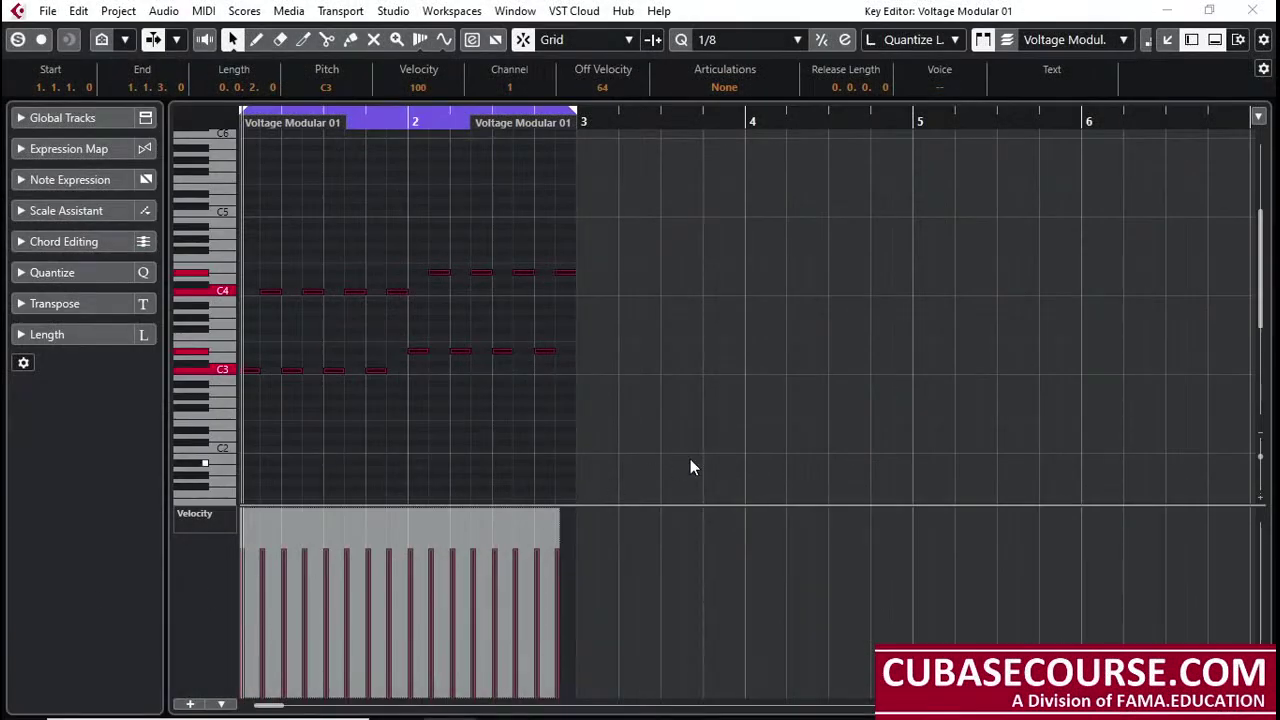
right_click(630, 446)
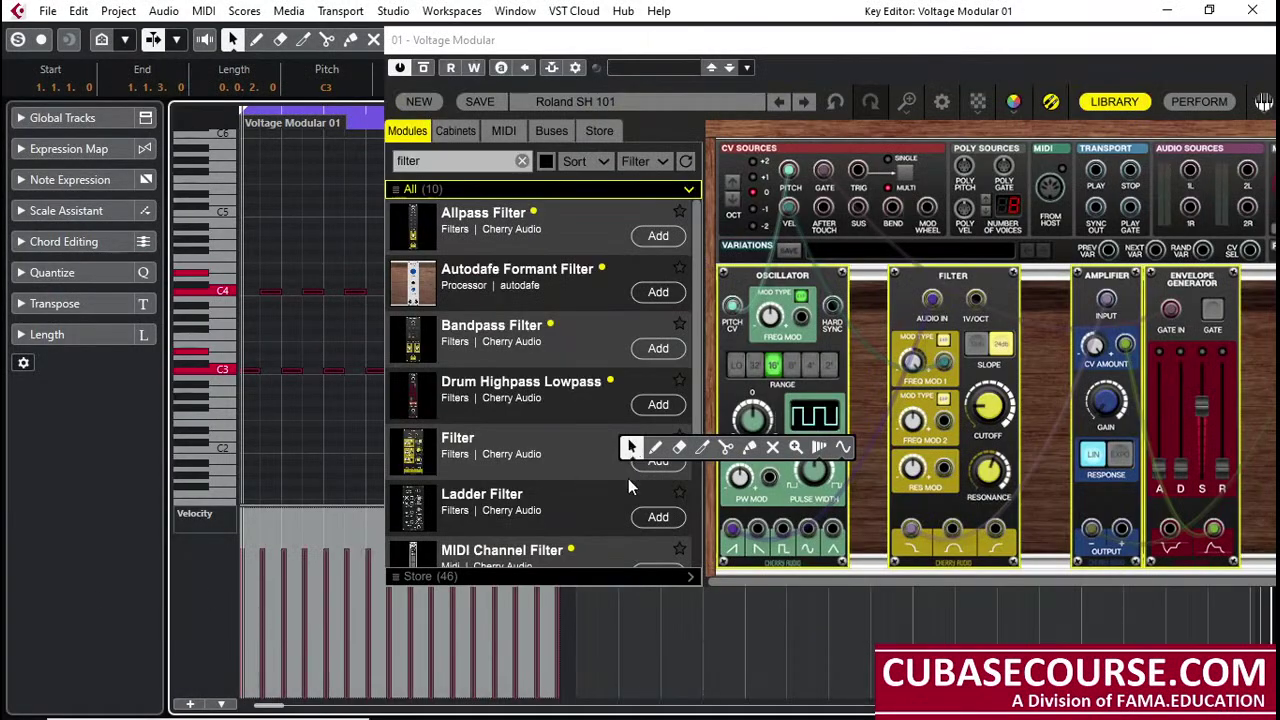
Step: Close the Voltage Modular window and the Key Editor to return to the project arrangement
click(890, 633)
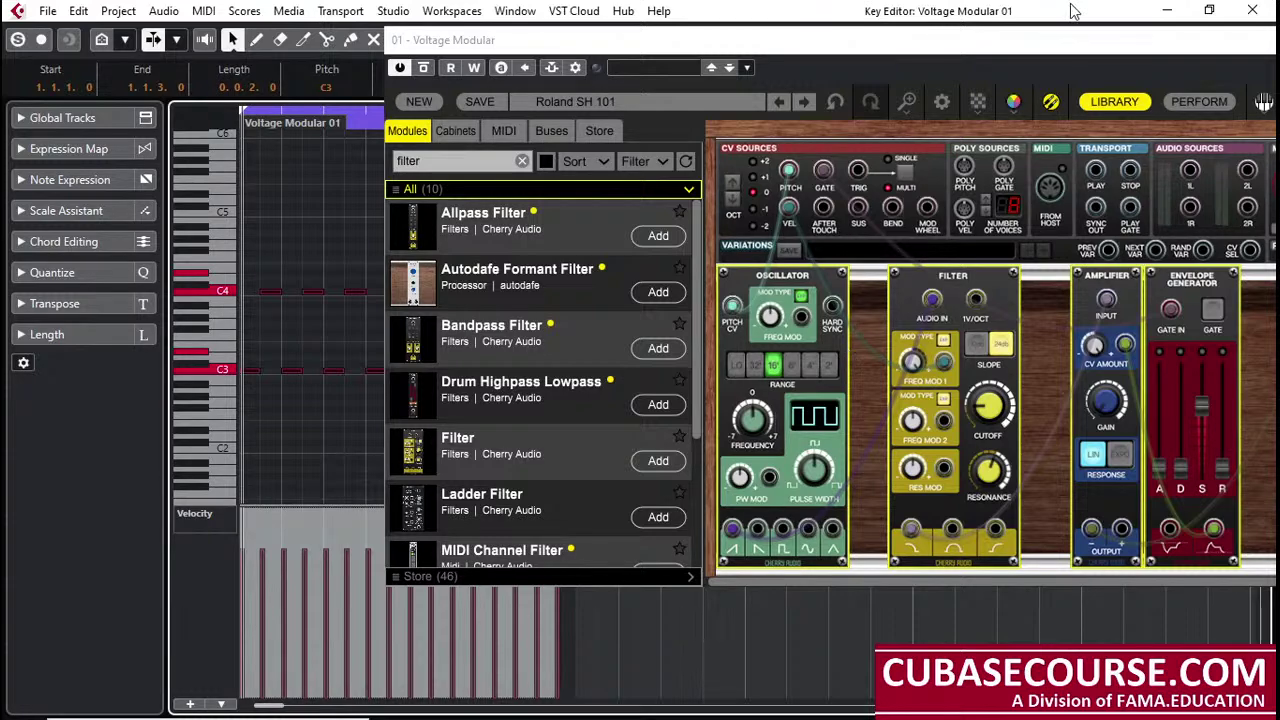
drag(1097, 46, 687, 196)
click(1175, 193)
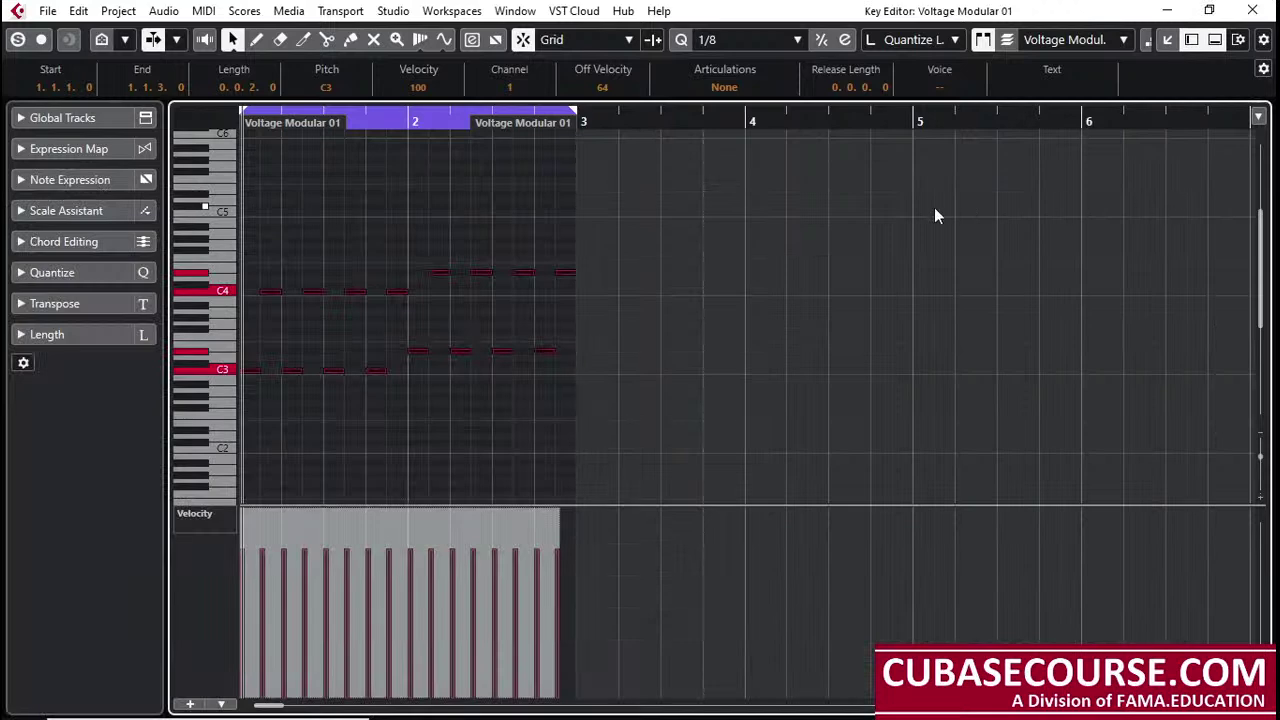
right_click(640, 218)
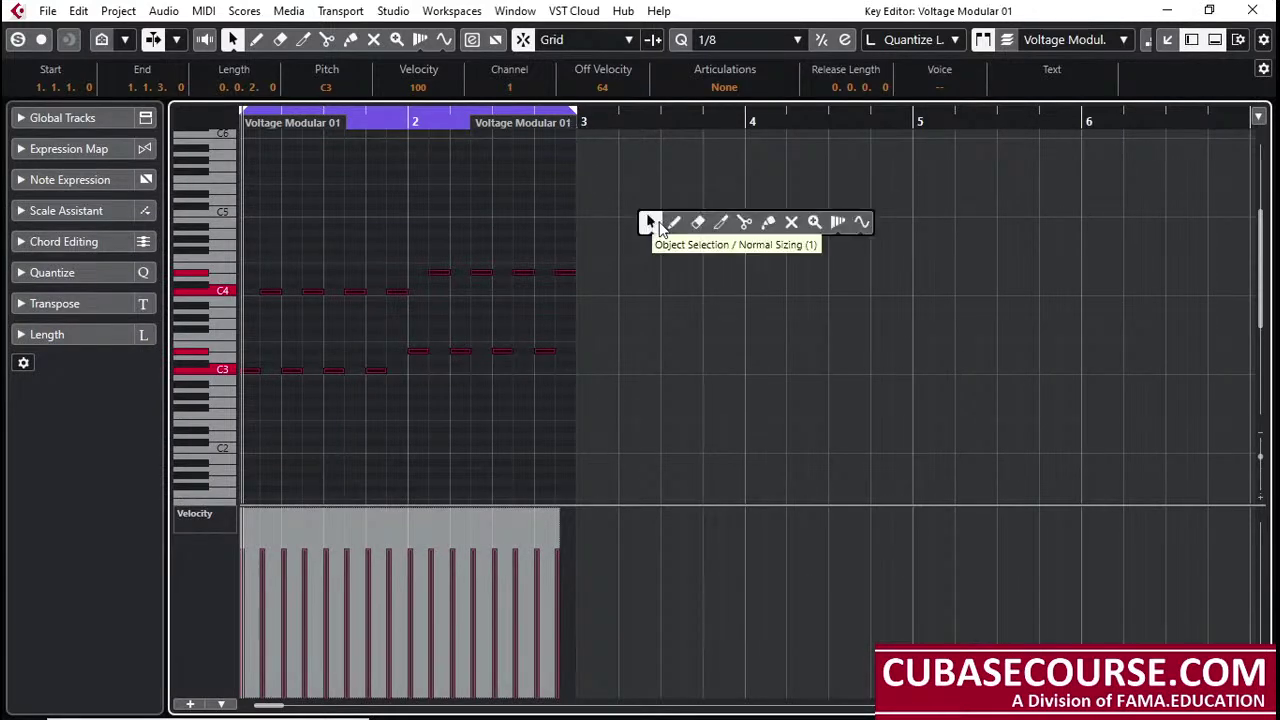
click(741, 220)
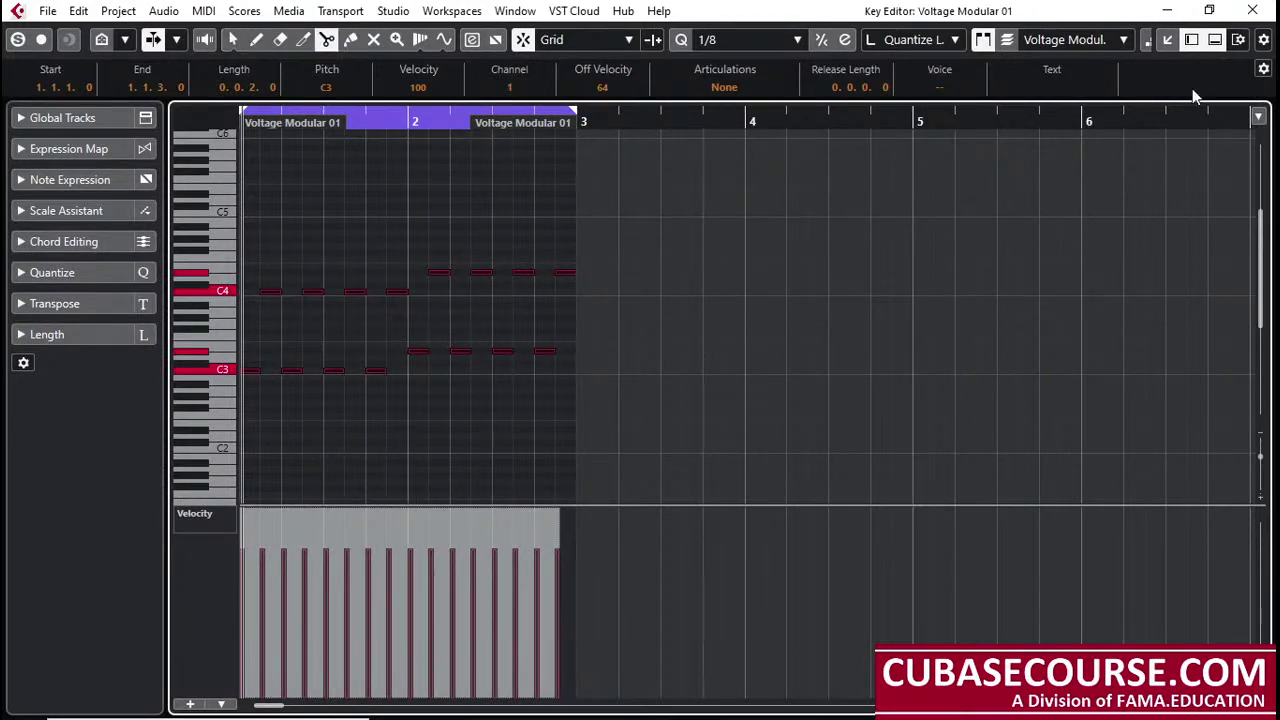
click(1252, 10)
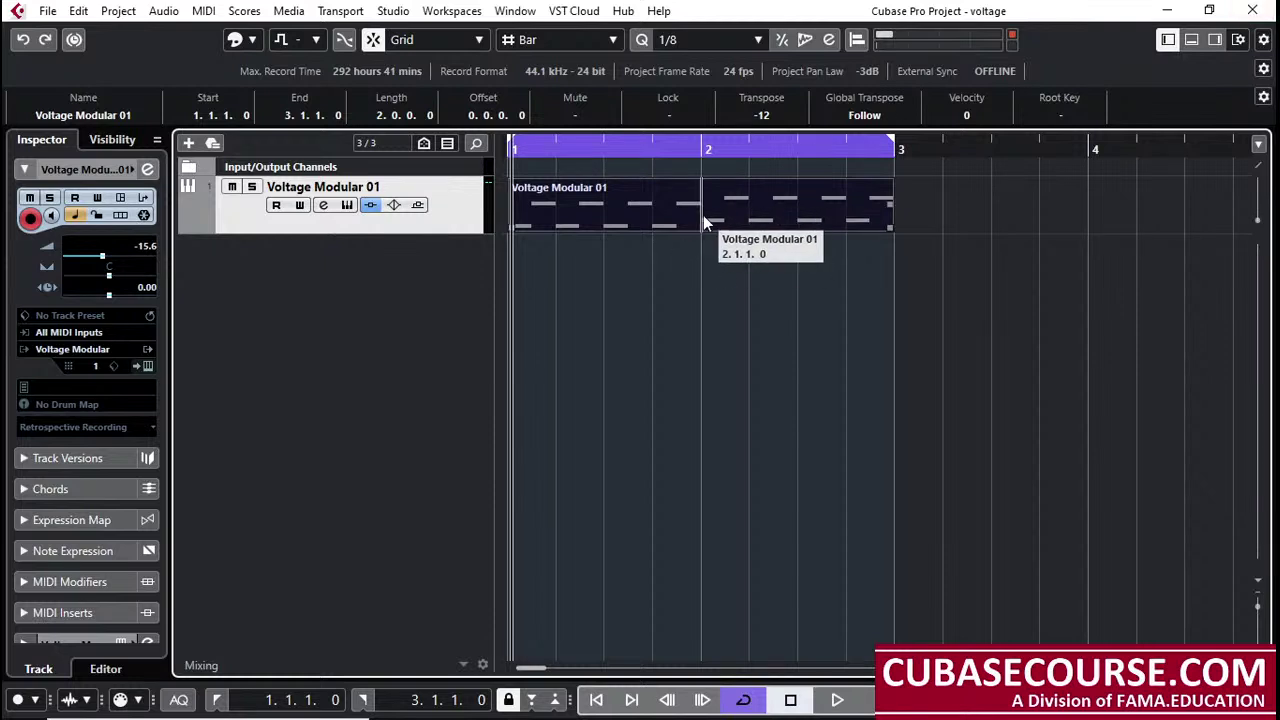
Step: Split the two-bar Voltage Modular 01 MIDI part at bar 2 with the Split tool
right_click(706, 227)
click(801, 229)
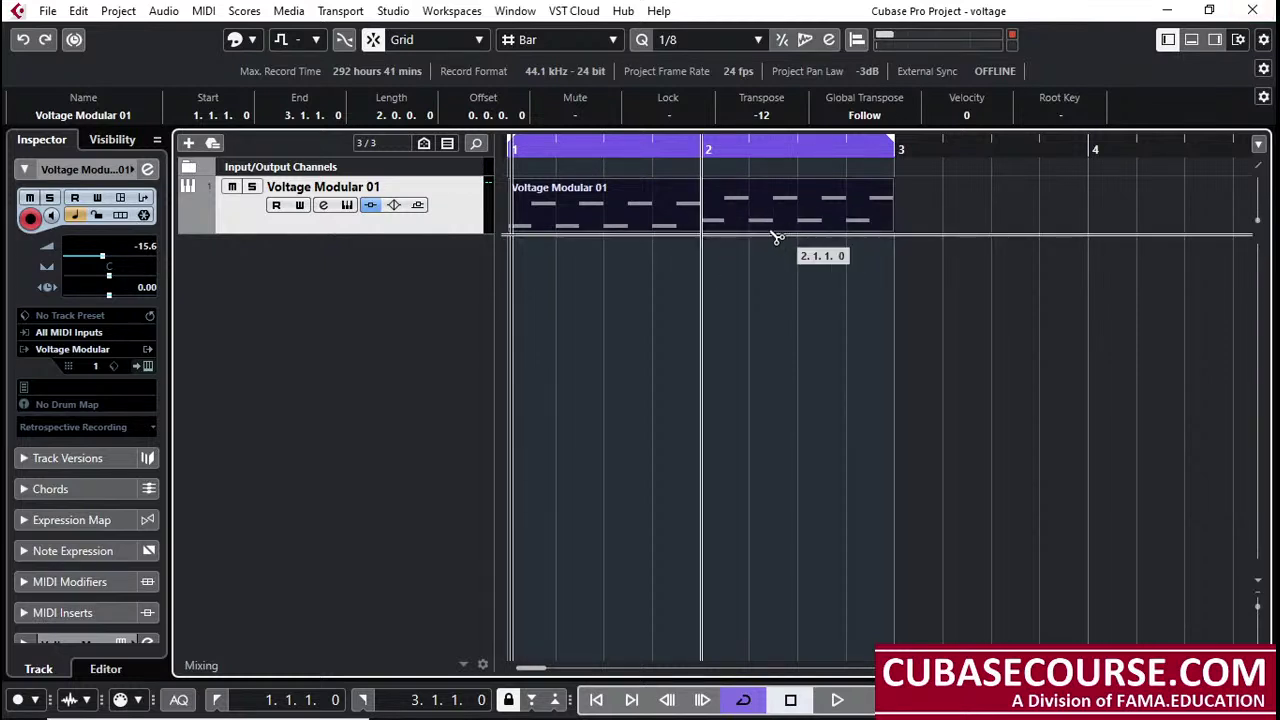
click(703, 228)
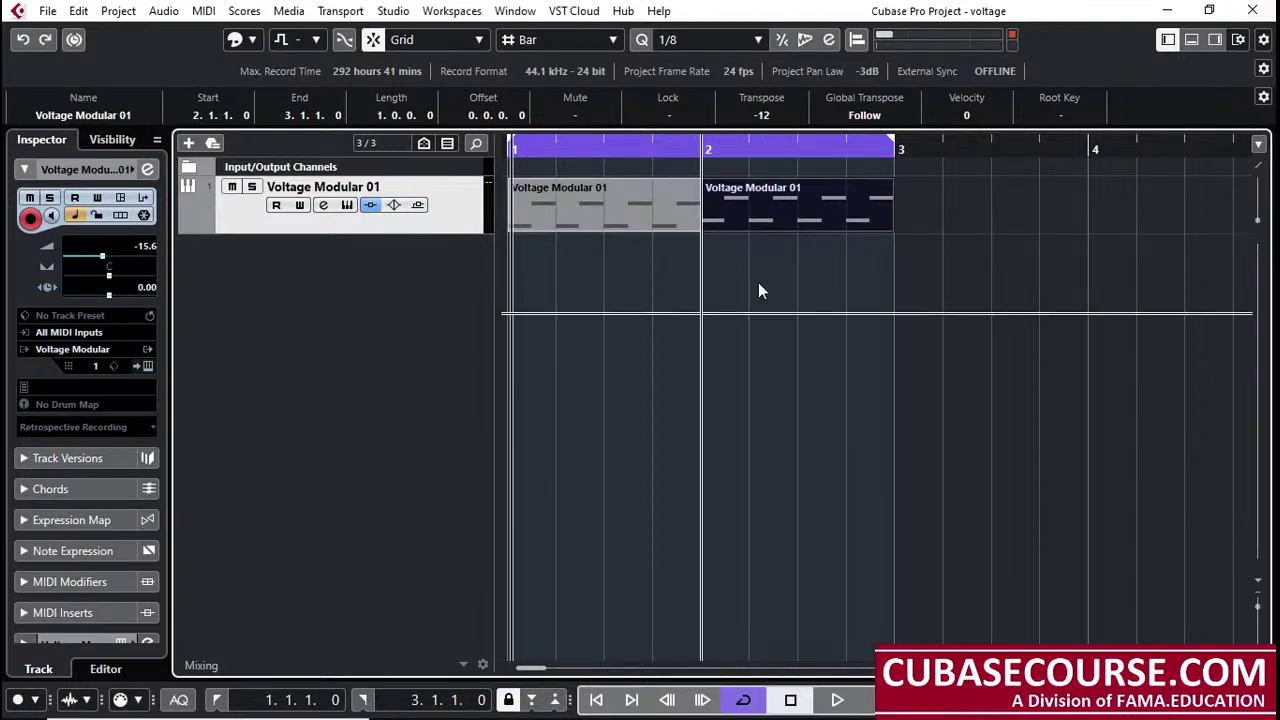
Step: Check the second part's notes in the Key Editor, close the editor and select the first part
double_click(793, 201)
drag(487, 231, 335, 405)
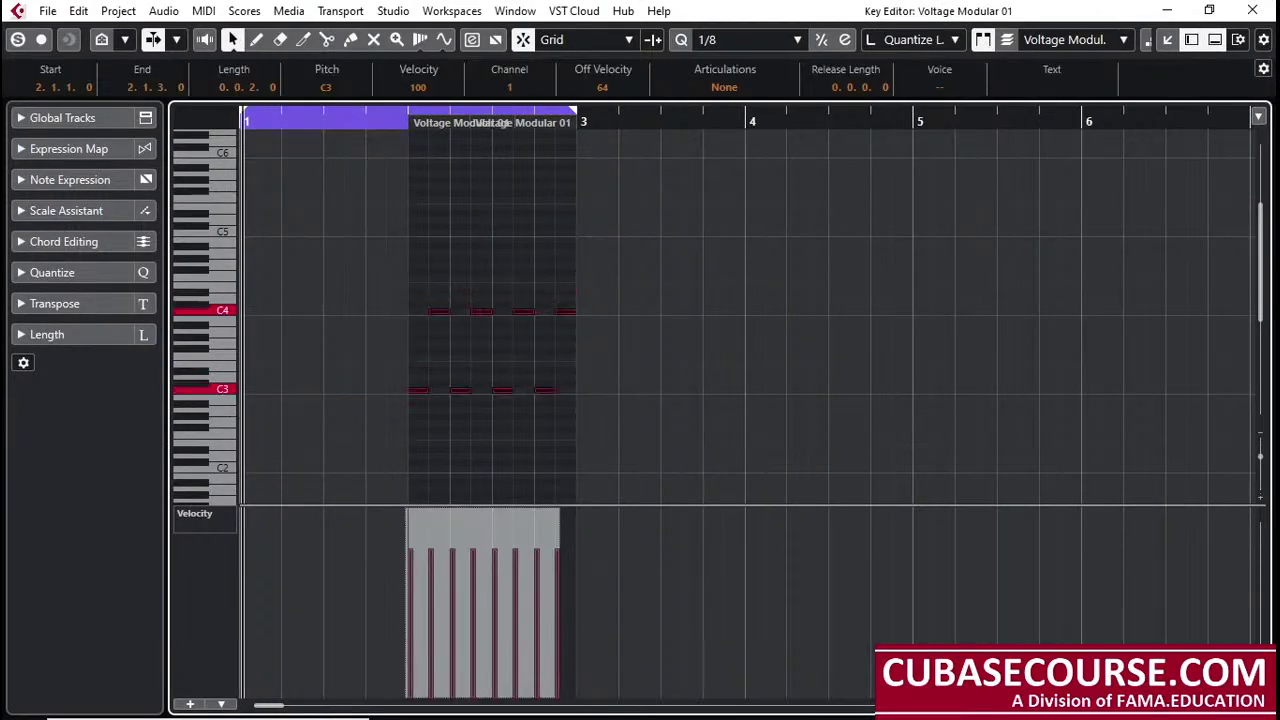
click(1252, 10)
click(641, 212)
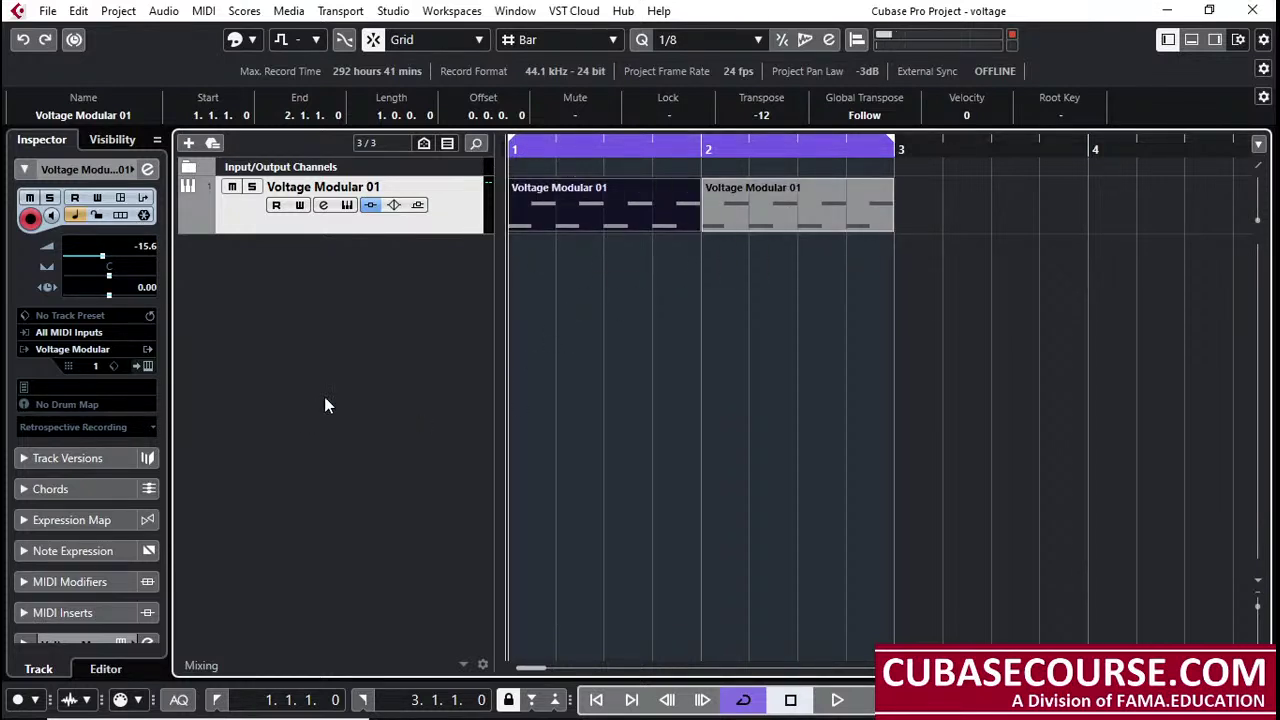
Step: Reopen the Voltage Modular instrument, open the first part in the Key Editor and position the instrument window over it
click(148, 366)
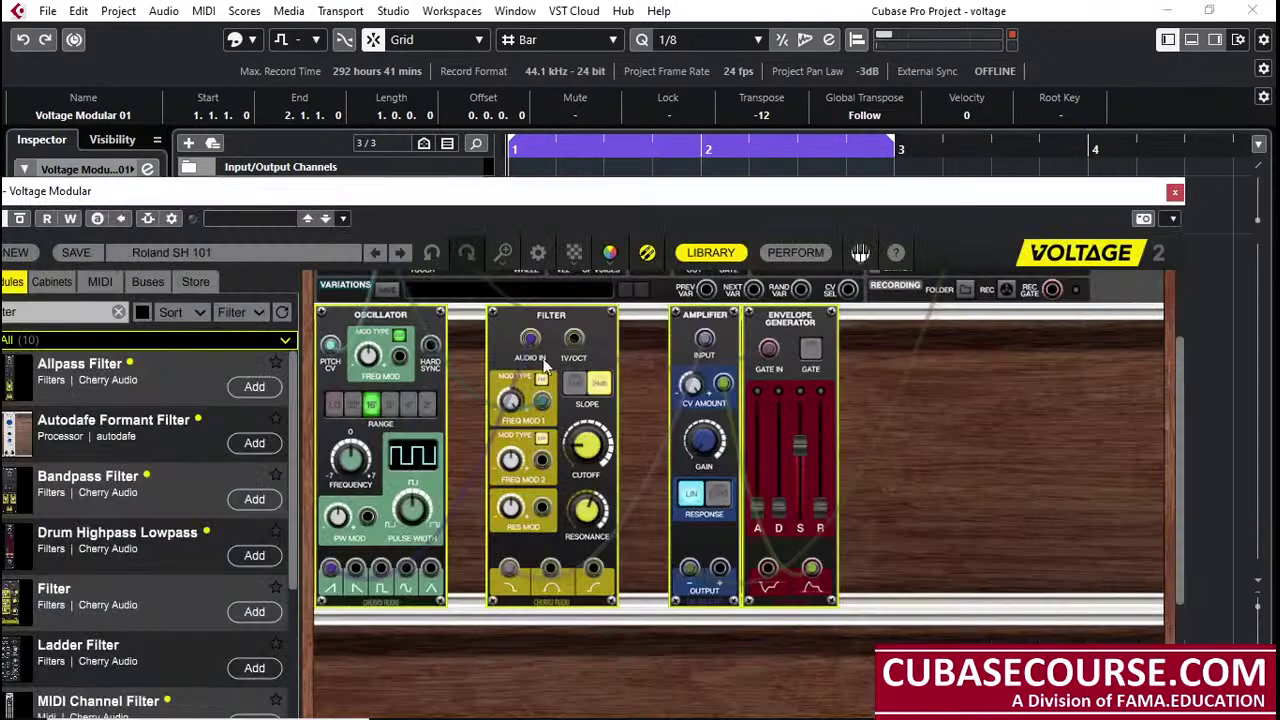
drag(538, 195, 919, 310)
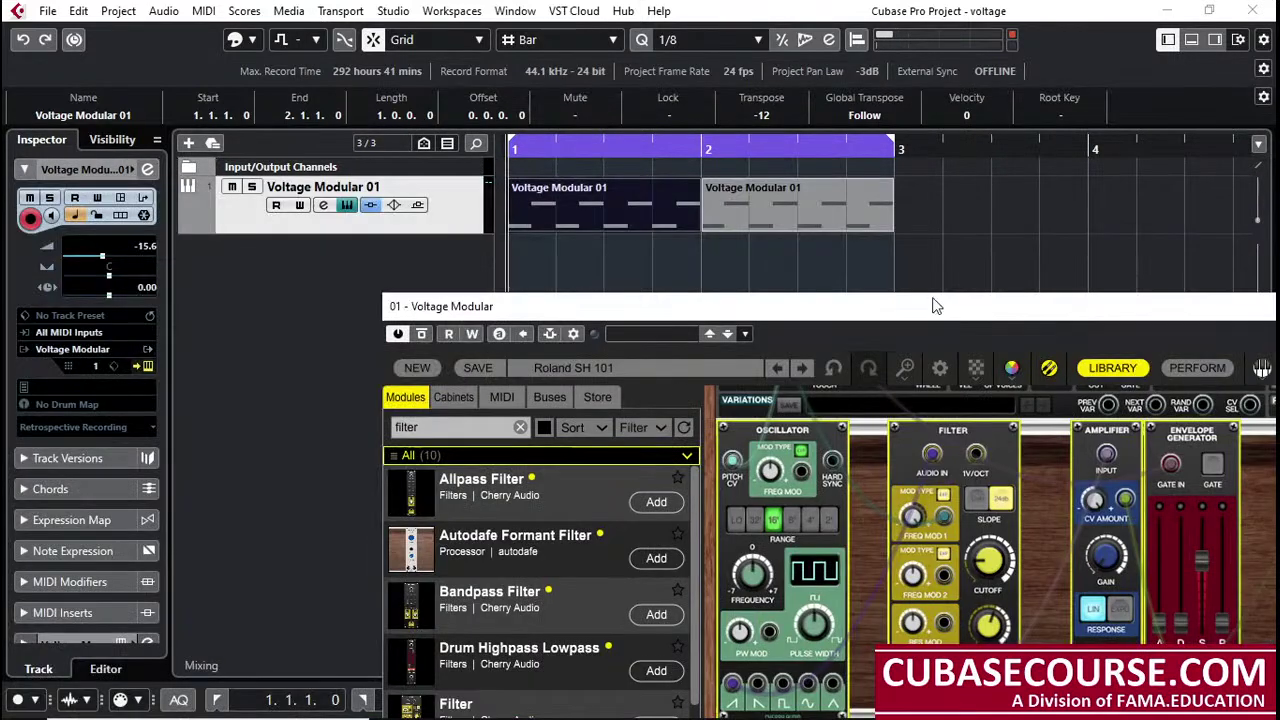
double_click(622, 205)
drag(620, 308, 321, 122)
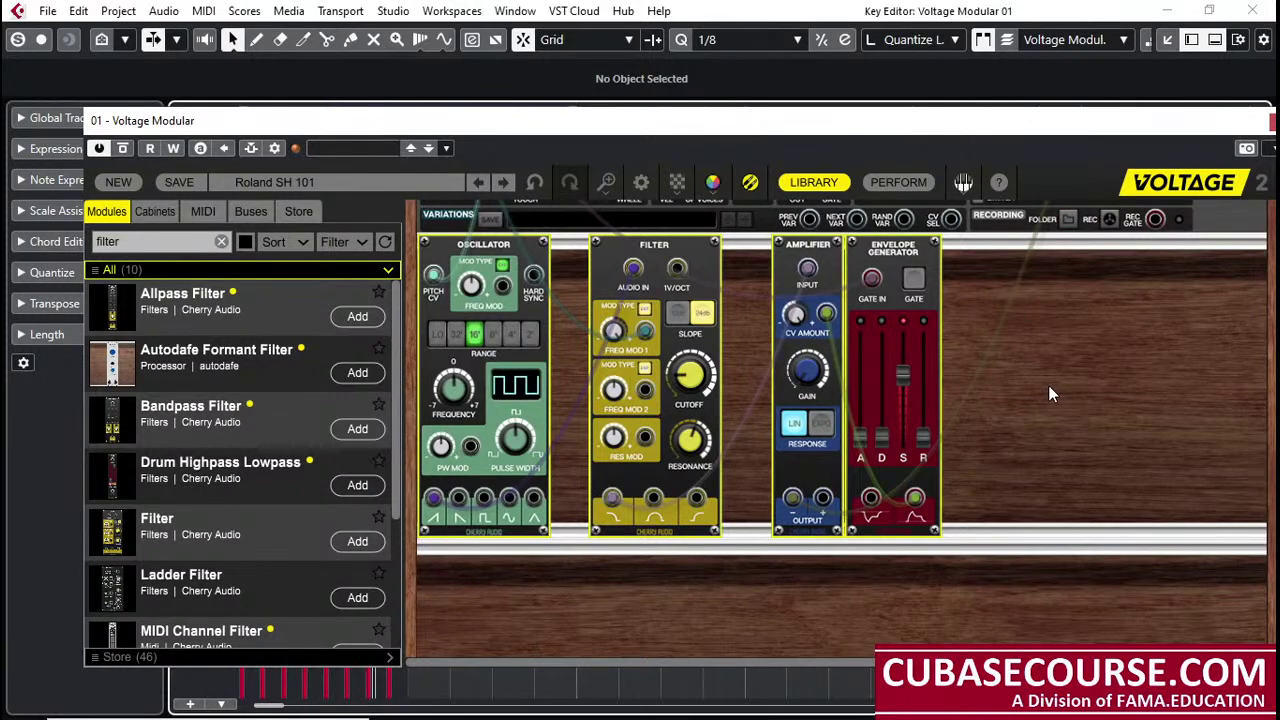
Step: Lower the Envelope Generator's sustain to minimum, raise its decay to about half, and switch the Oscillator range to 32'
scroll(1049, 384, up, 3)
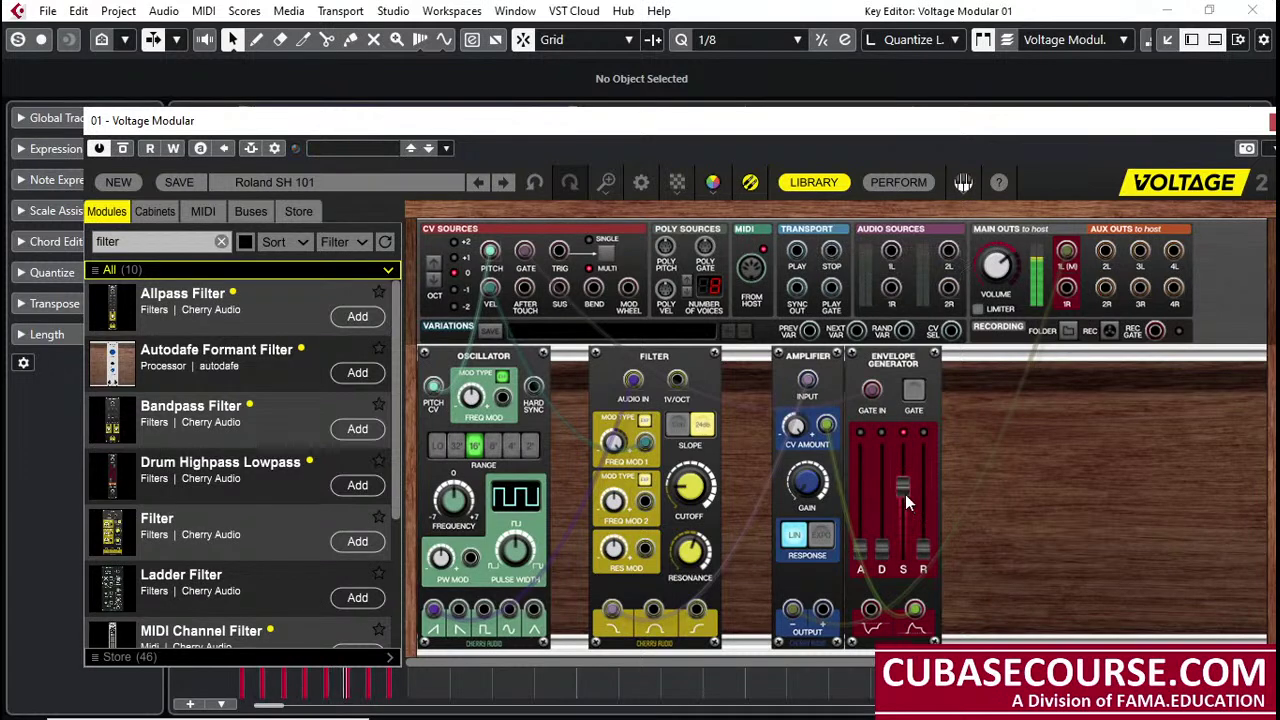
mouse_move(905, 494)
mouse_down()
mouse_move(905, 550)
mouse_move(882, 502)
mouse_up()
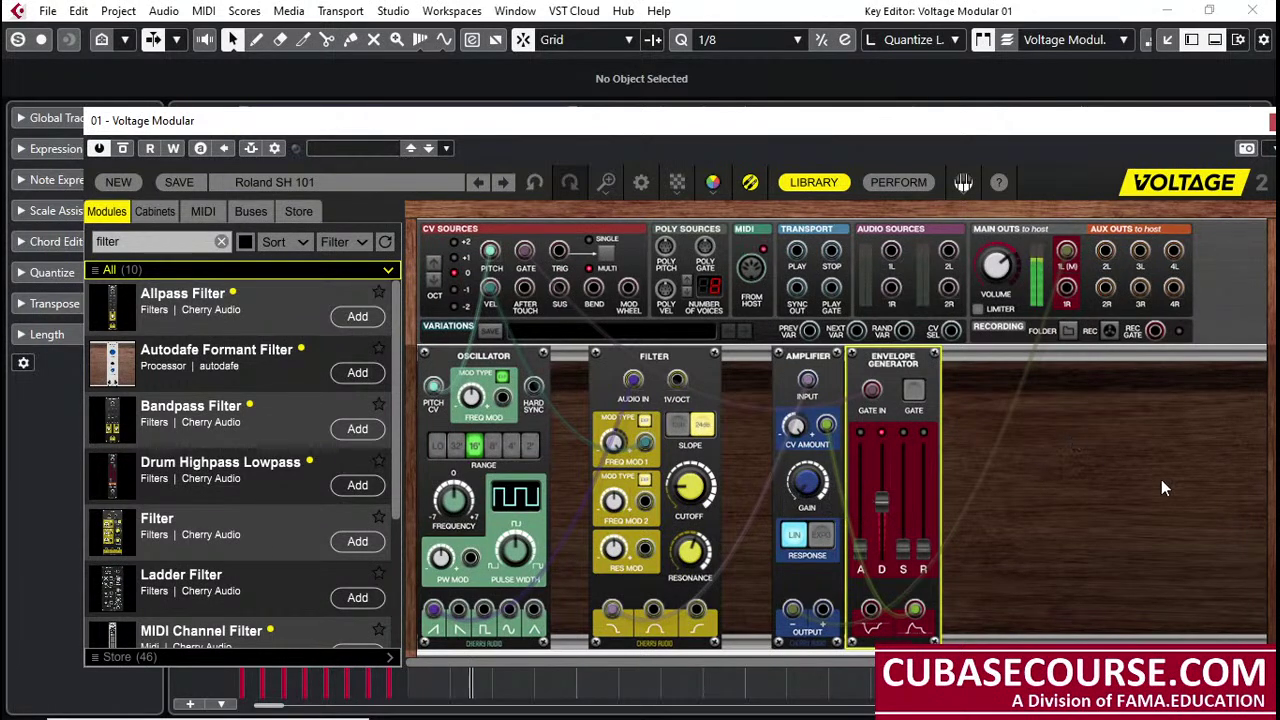
click(456, 446)
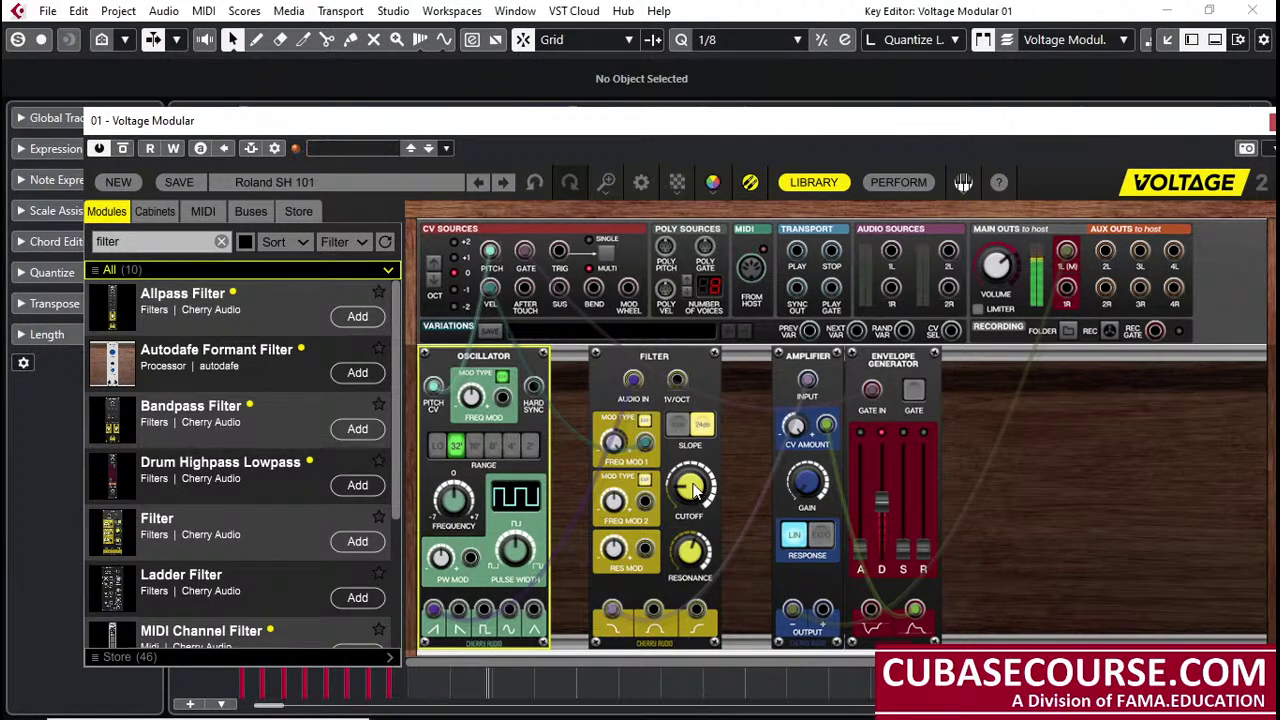
Step: Adjust the Filter's Freq Mod 1 amount and raise its cutoff while the pattern plays
drag(613, 441, 595, 553)
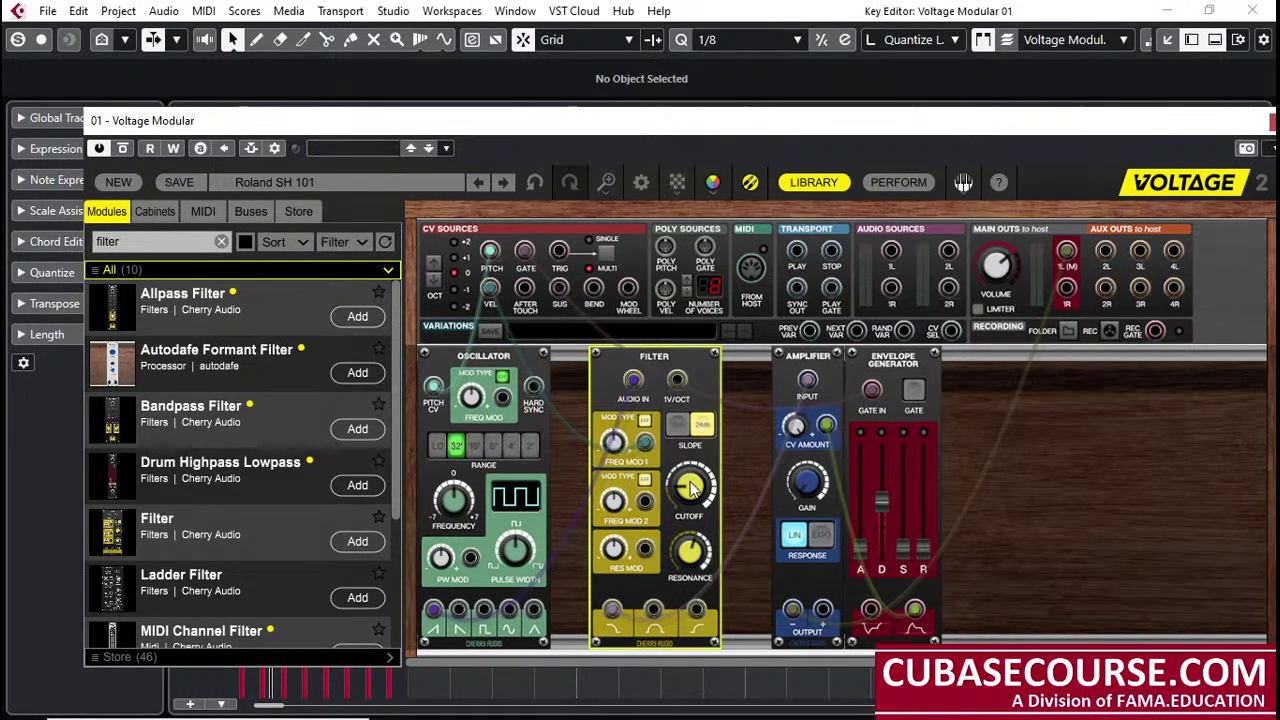
mouse_move(690, 457)
drag(690, 457, 688, 432)
drag(693, 500, 693, 470)
mouse_move(693, 490)
mouse_down()
mouse_move(699, 452)
mouse_move(703, 481)
mouse_up()
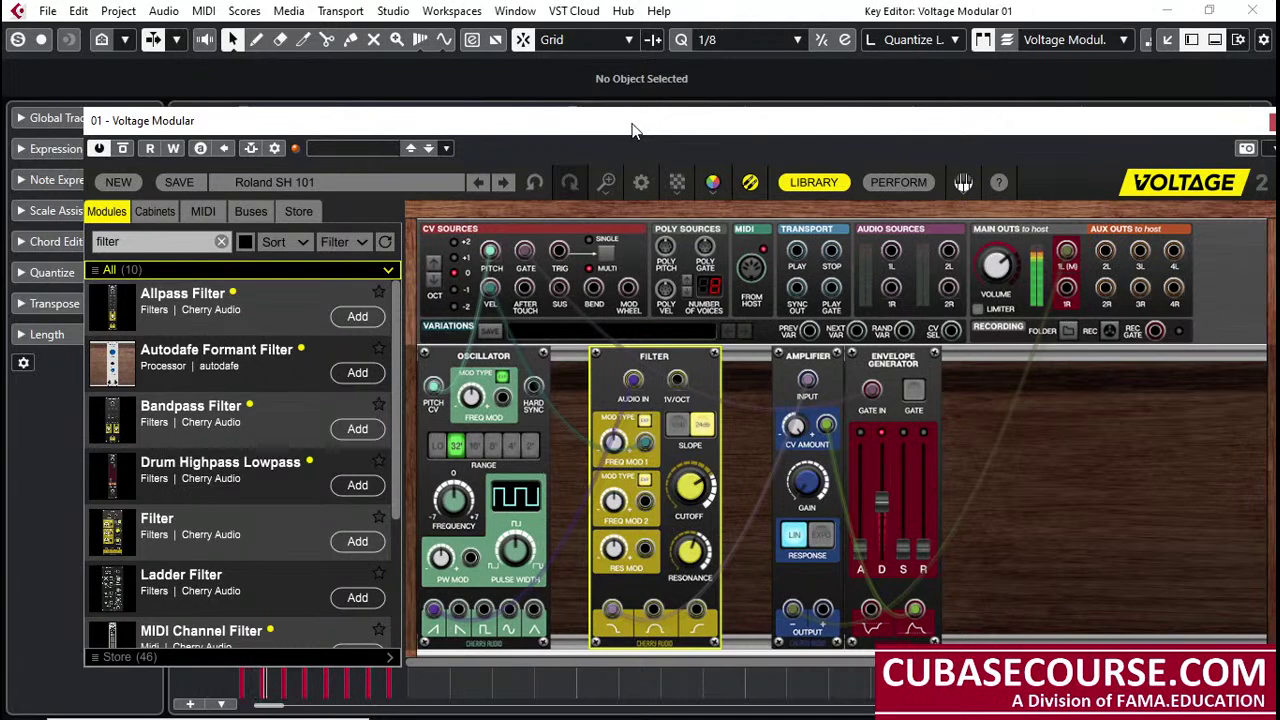
Step: Uncover the velocity lane and redraw the first part's eight note velocities in a repeating pattern of about 127, 76 and 37
drag(632, 128, 999, 32)
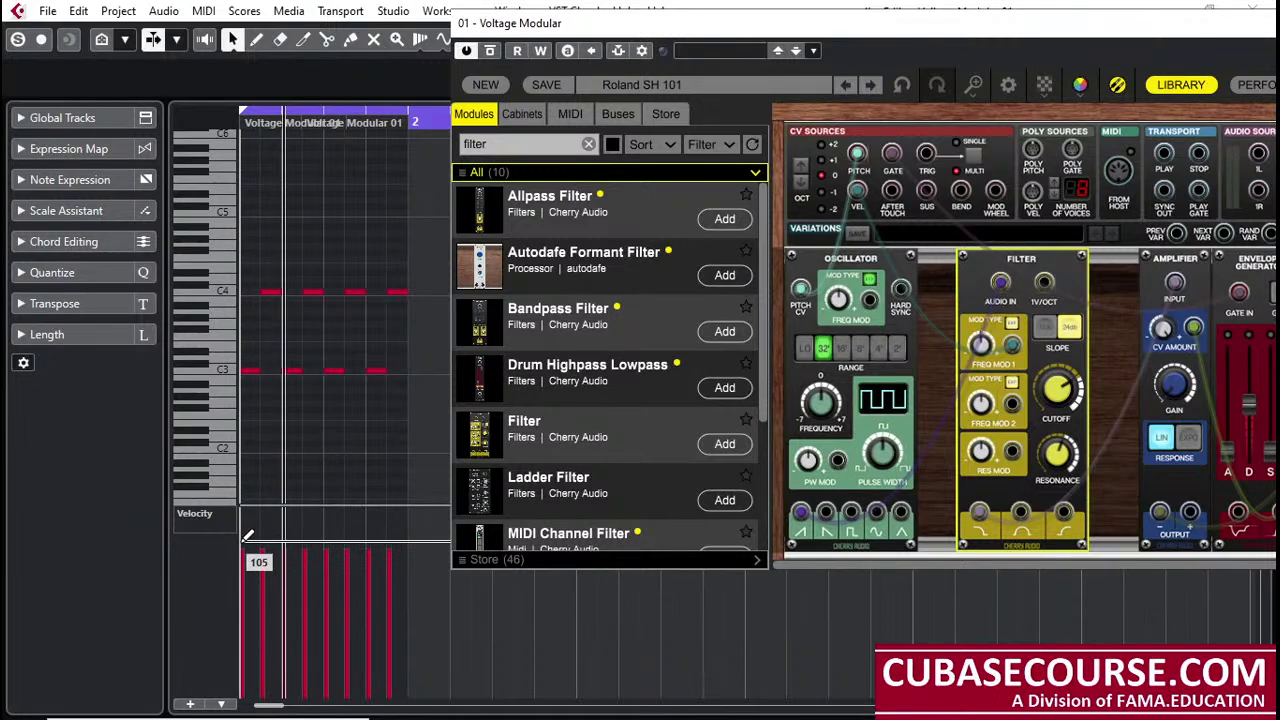
drag(252, 548, 250, 512)
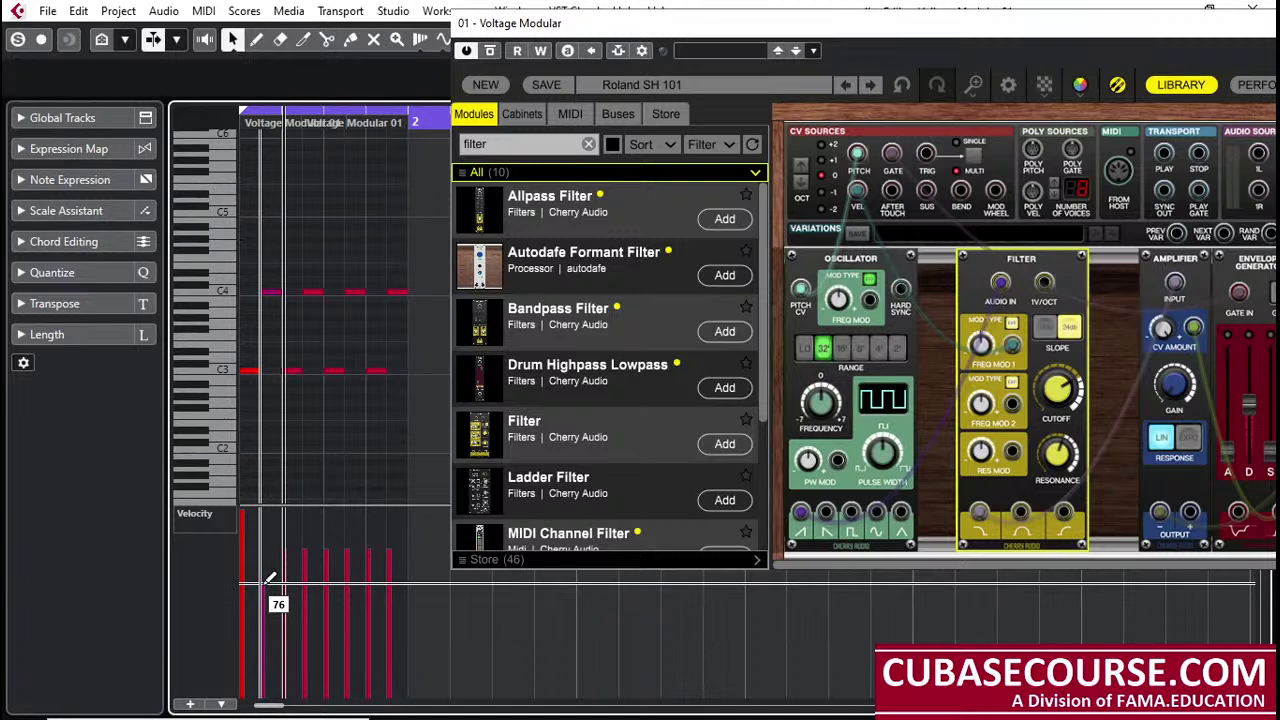
click(293, 636)
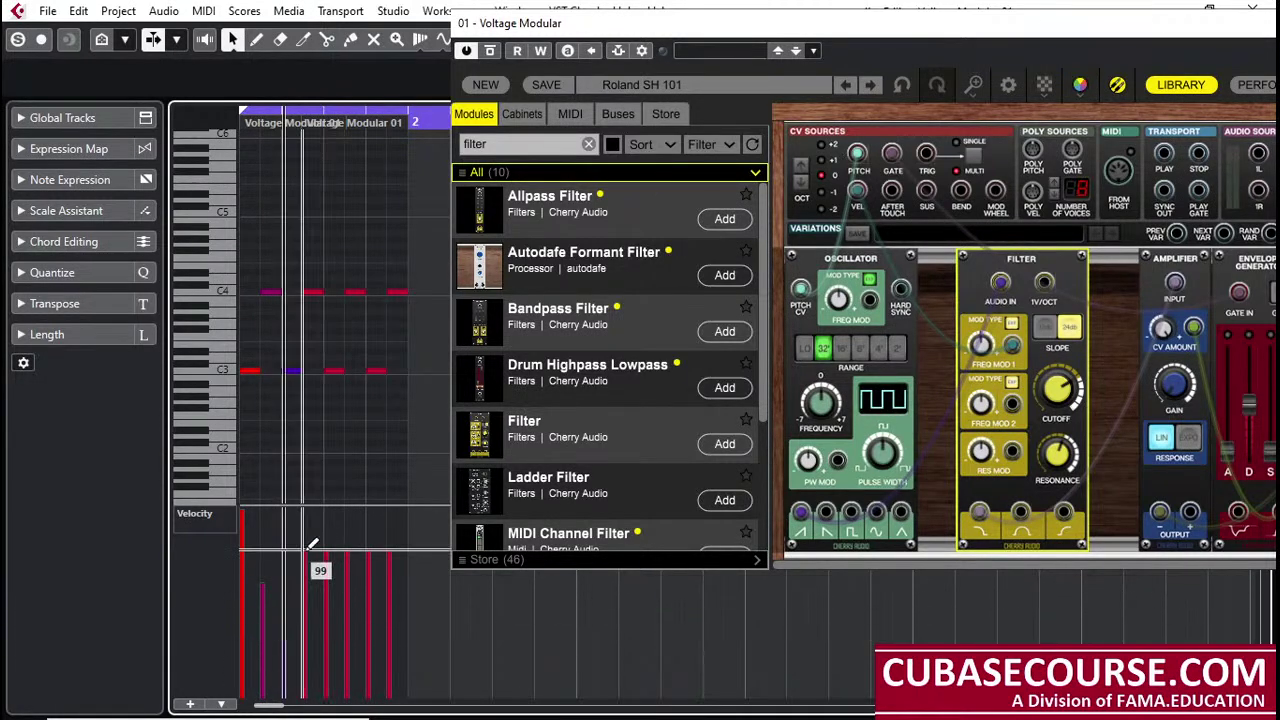
click(312, 511)
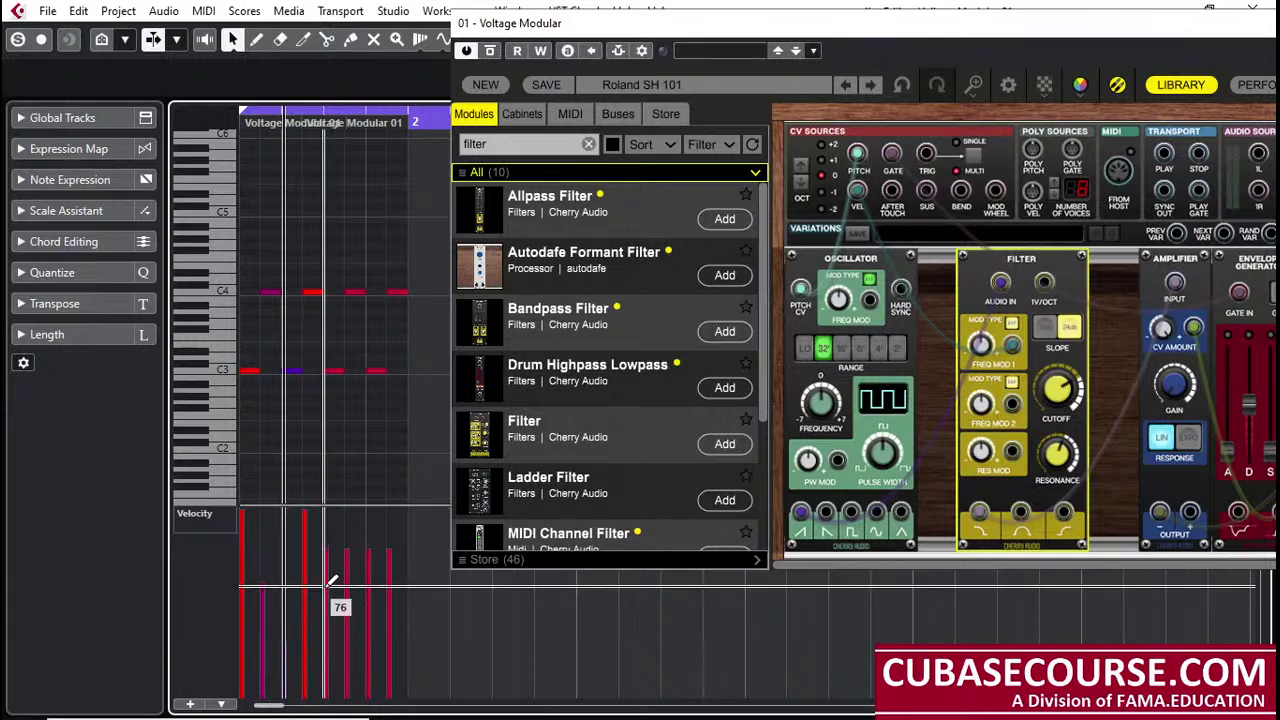
click(333, 583)
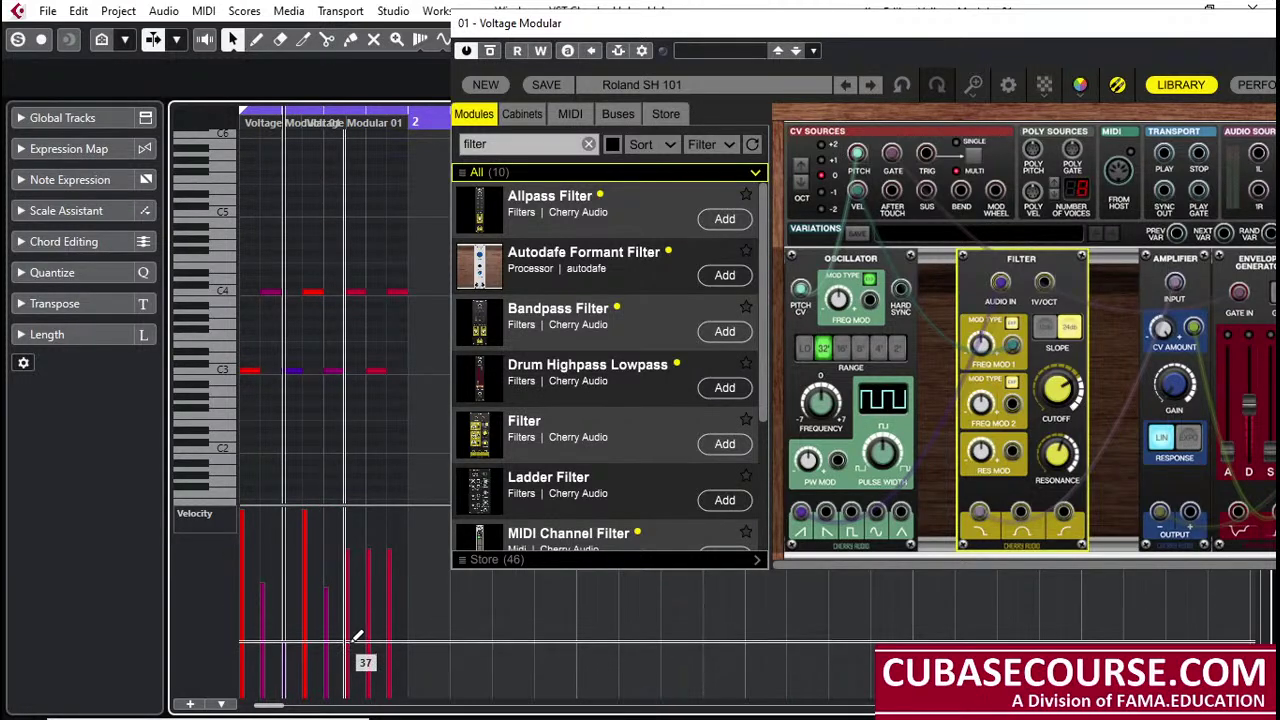
click(357, 637)
click(377, 502)
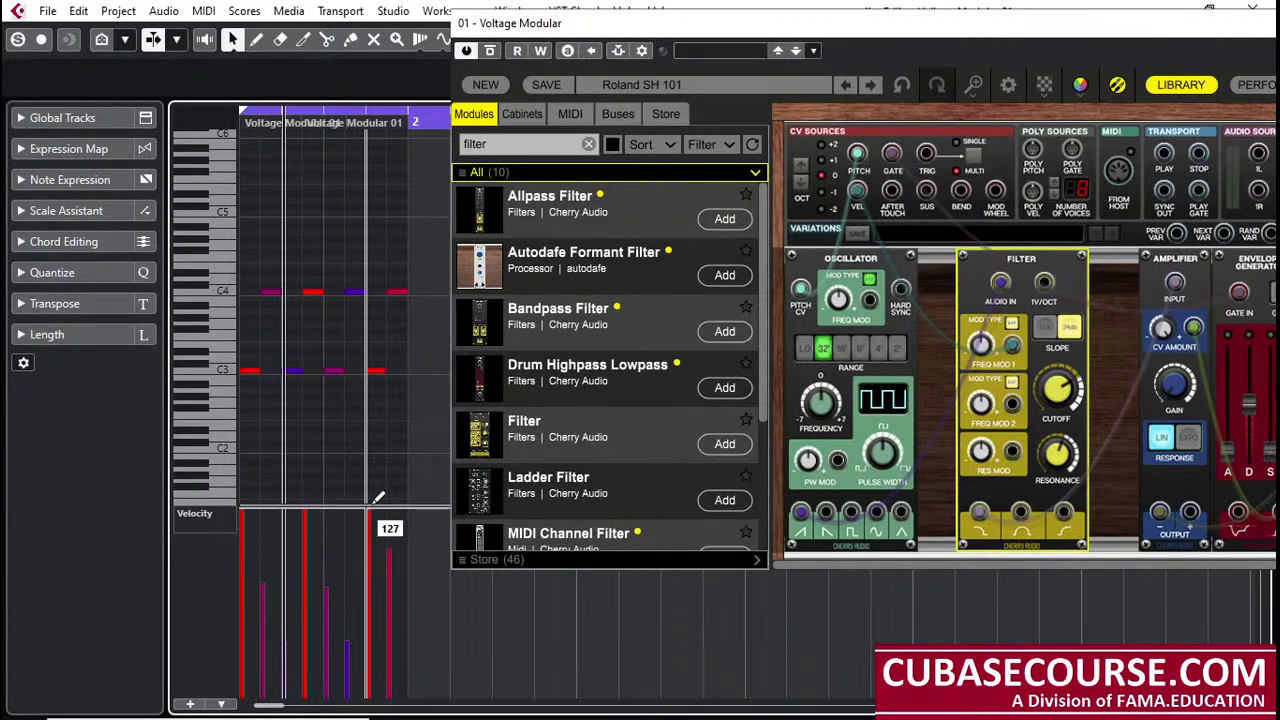
drag(409, 634, 397, 587)
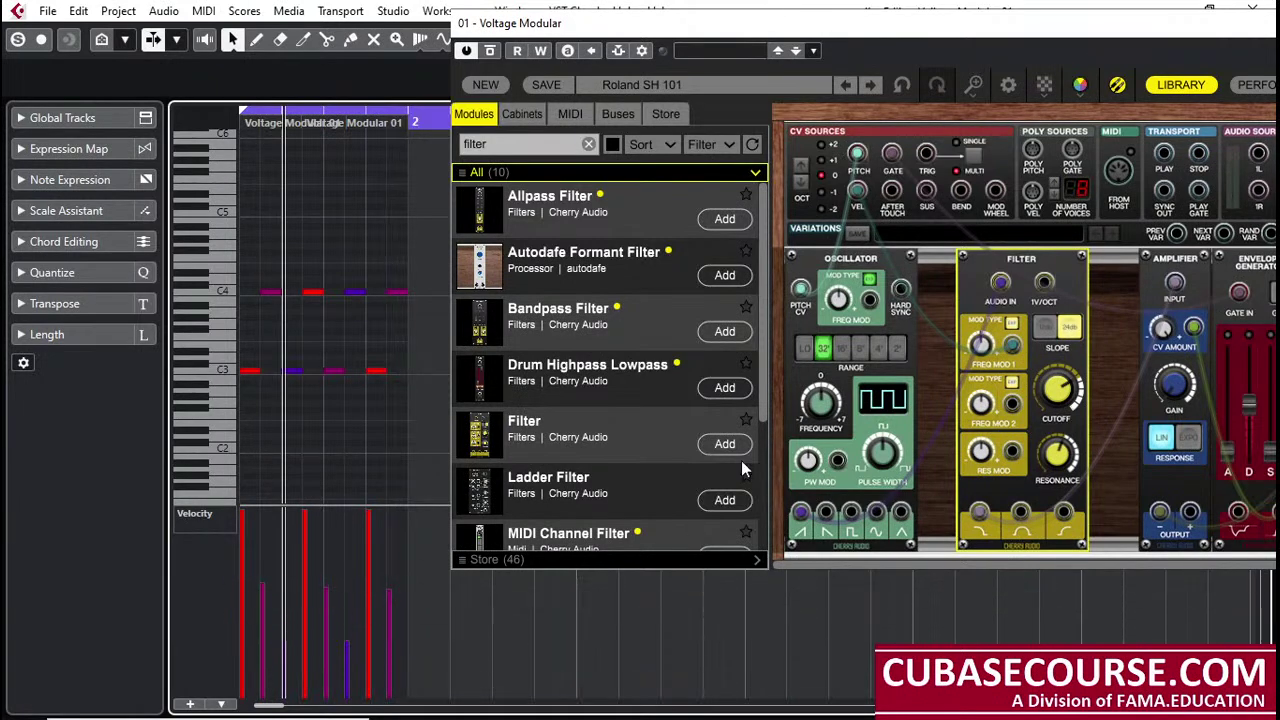
Step: Close the Key Editor and shorten the cycle range so that it ends at bar 2
drag(1198, 30, 1043, 212)
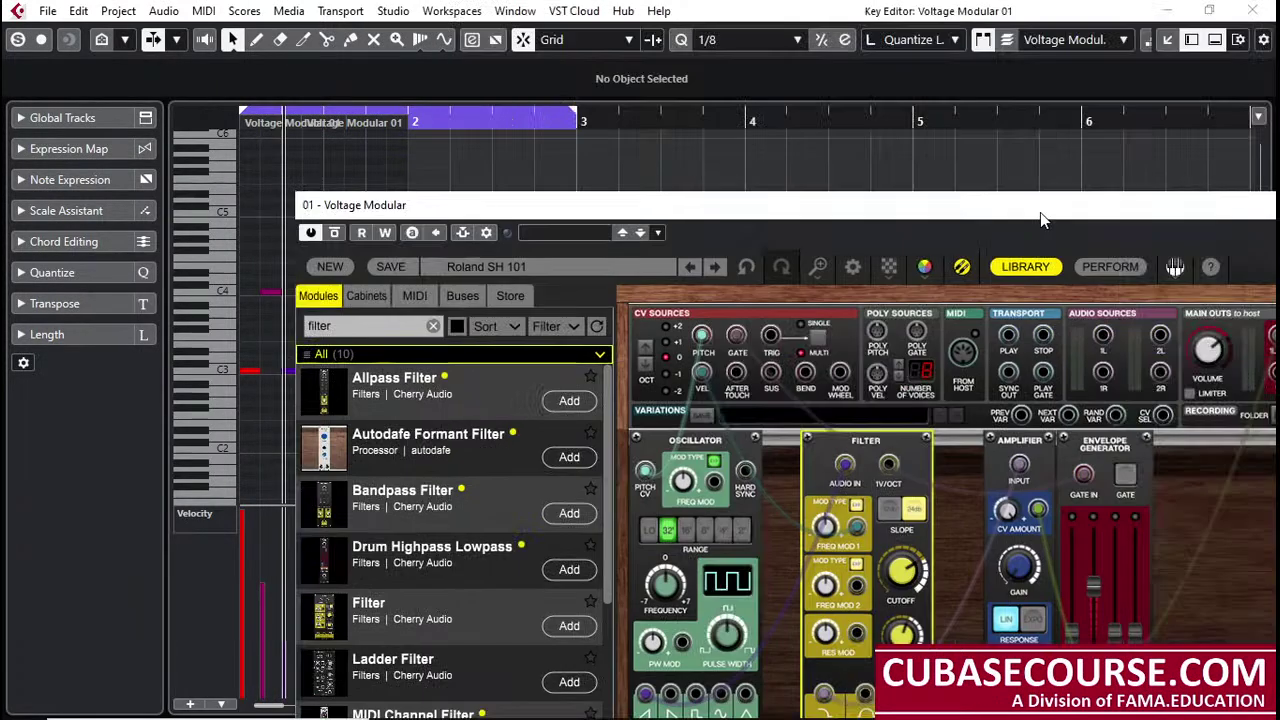
click(1252, 10)
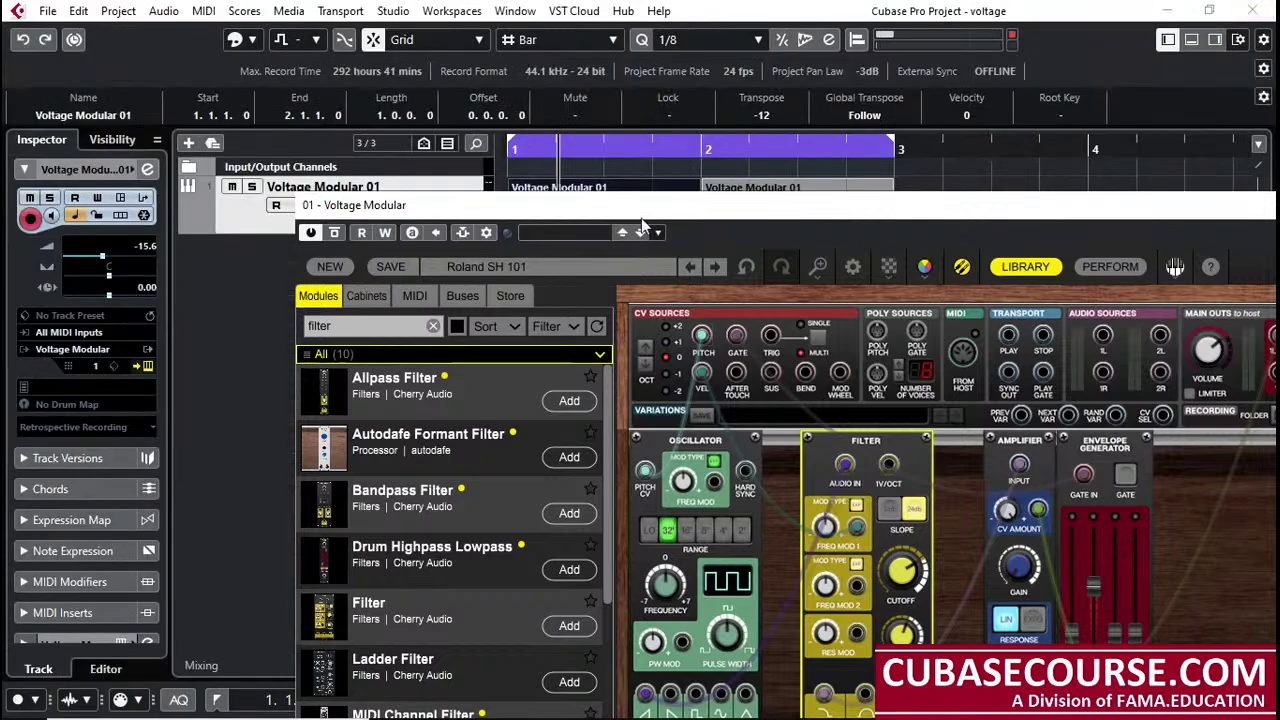
click(705, 155)
drag(577, 212, 1101, 104)
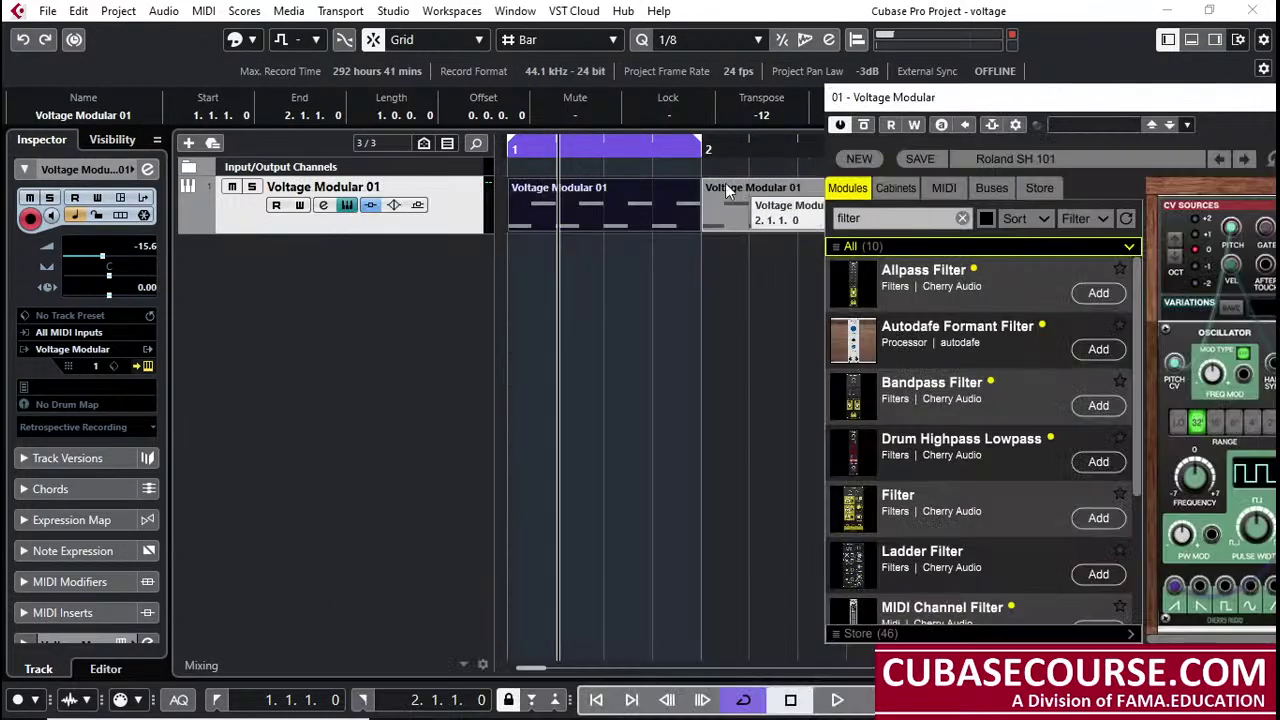
Step: Show the first part's velocities in the lower zone editor and bring the Voltage Modular rack back into full view
click(1192, 39)
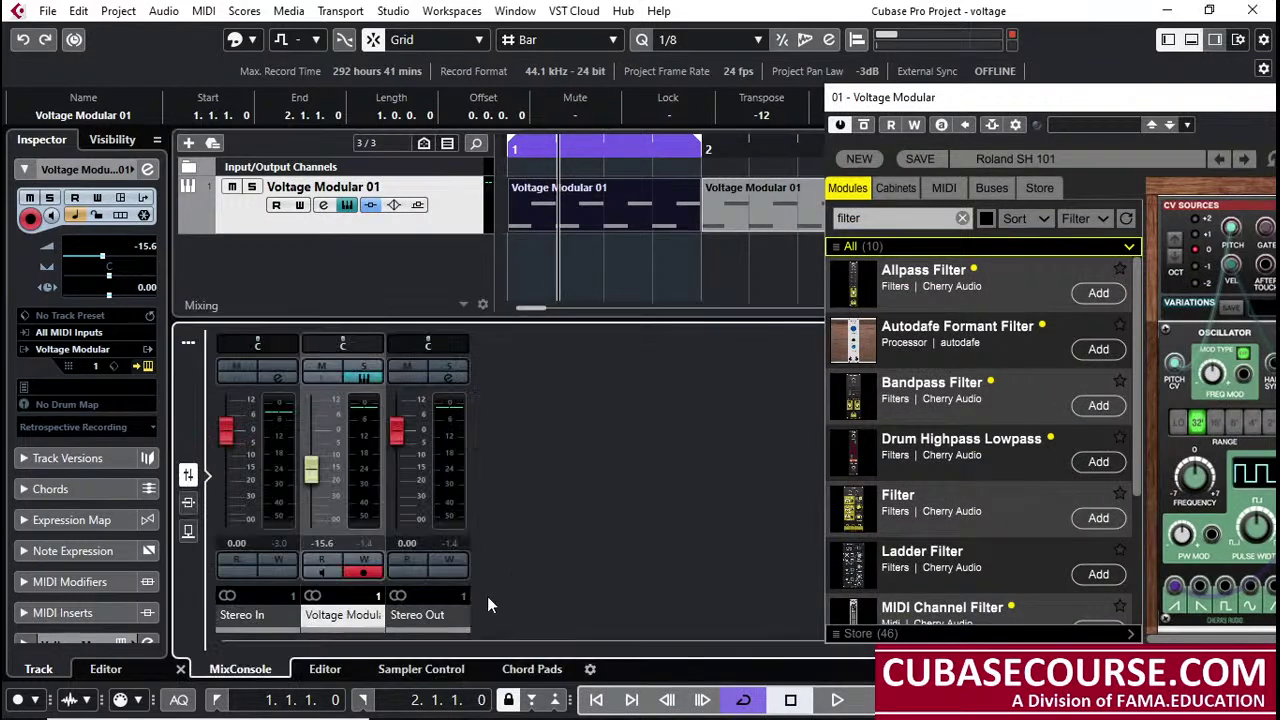
click(325, 669)
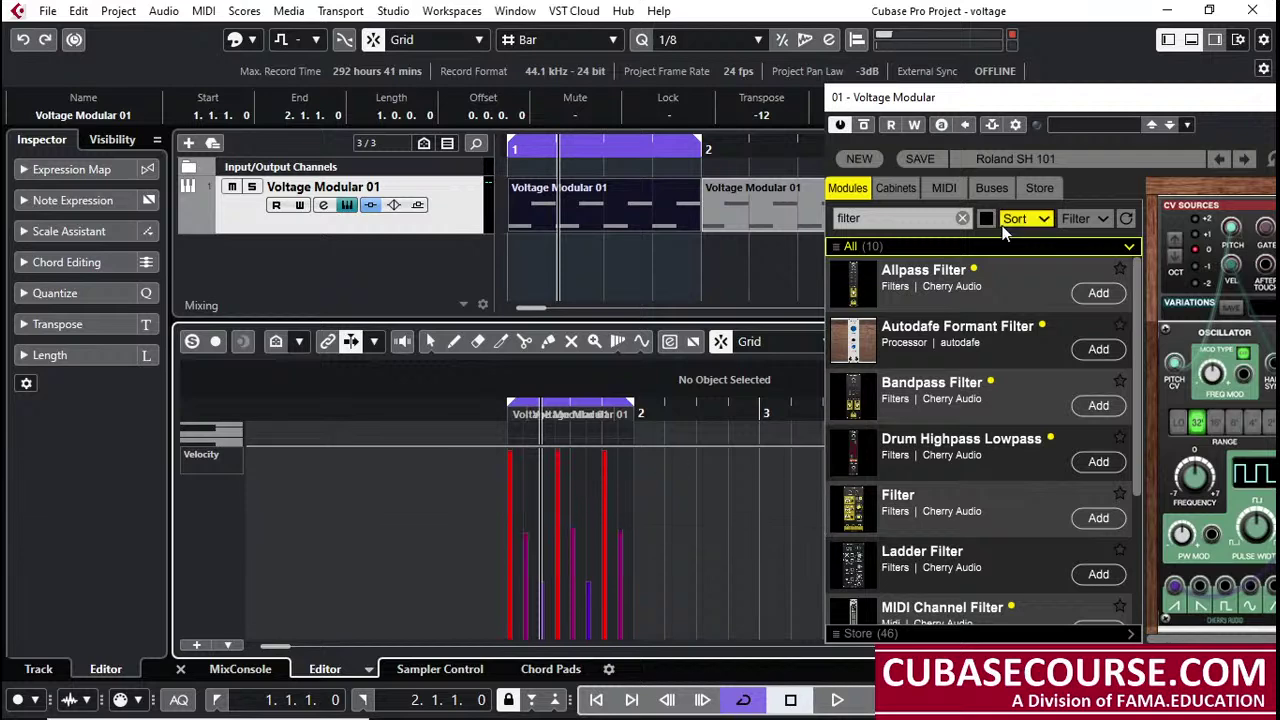
drag(1112, 98, 526, 92)
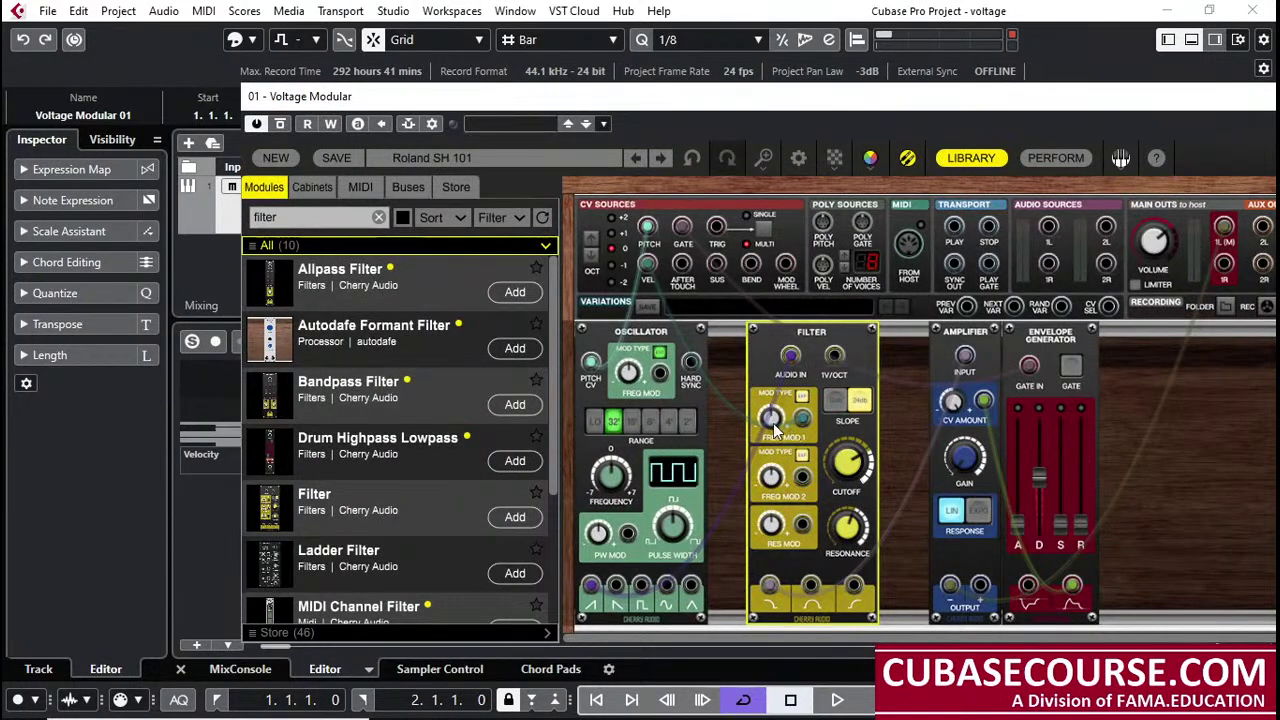
Step: Adjust the Filter's Freq Mod 1 amount, start playback and fine-tune the cutoff frequency against the velocity pattern
drag(775, 425, 776, 312)
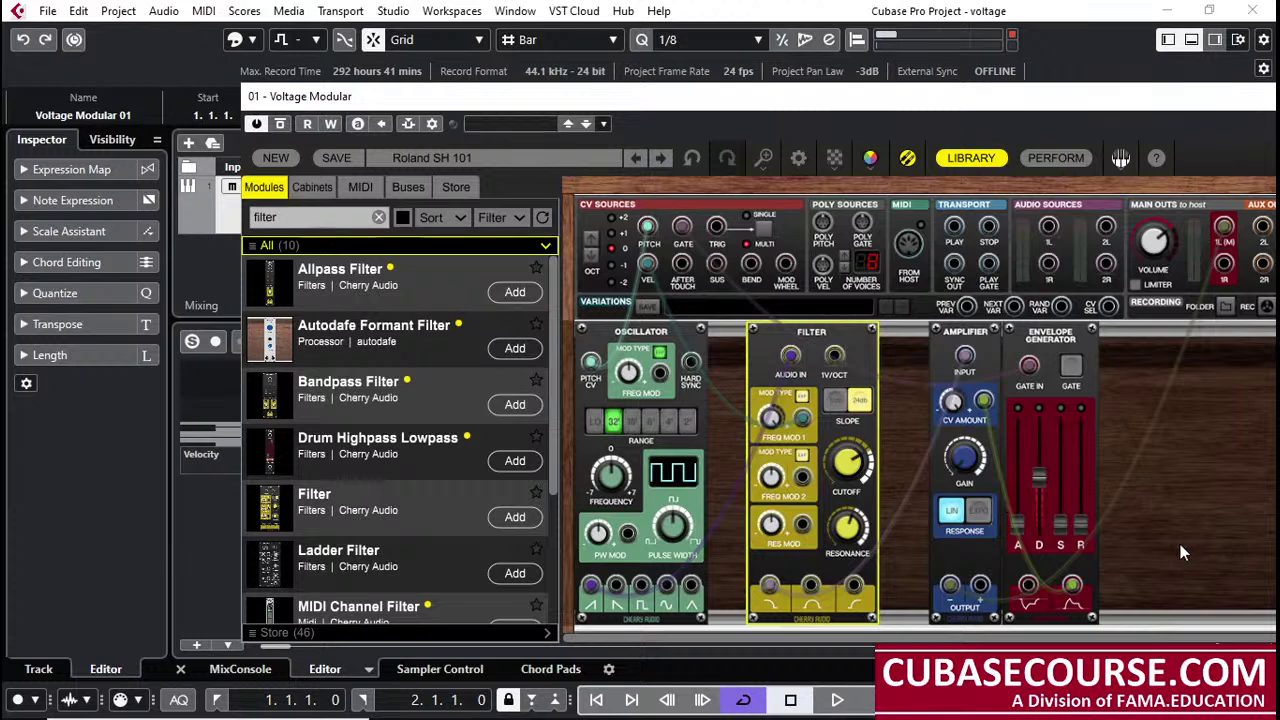
drag(843, 470, 845, 440)
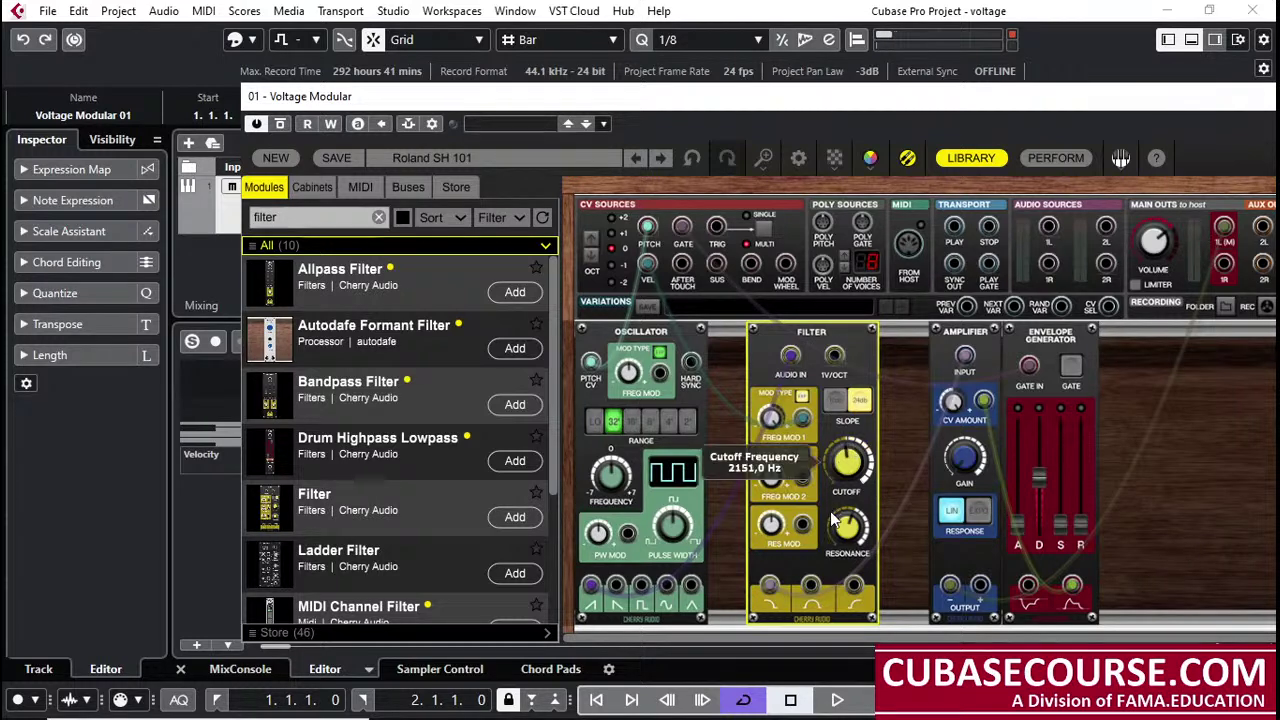
key(space)
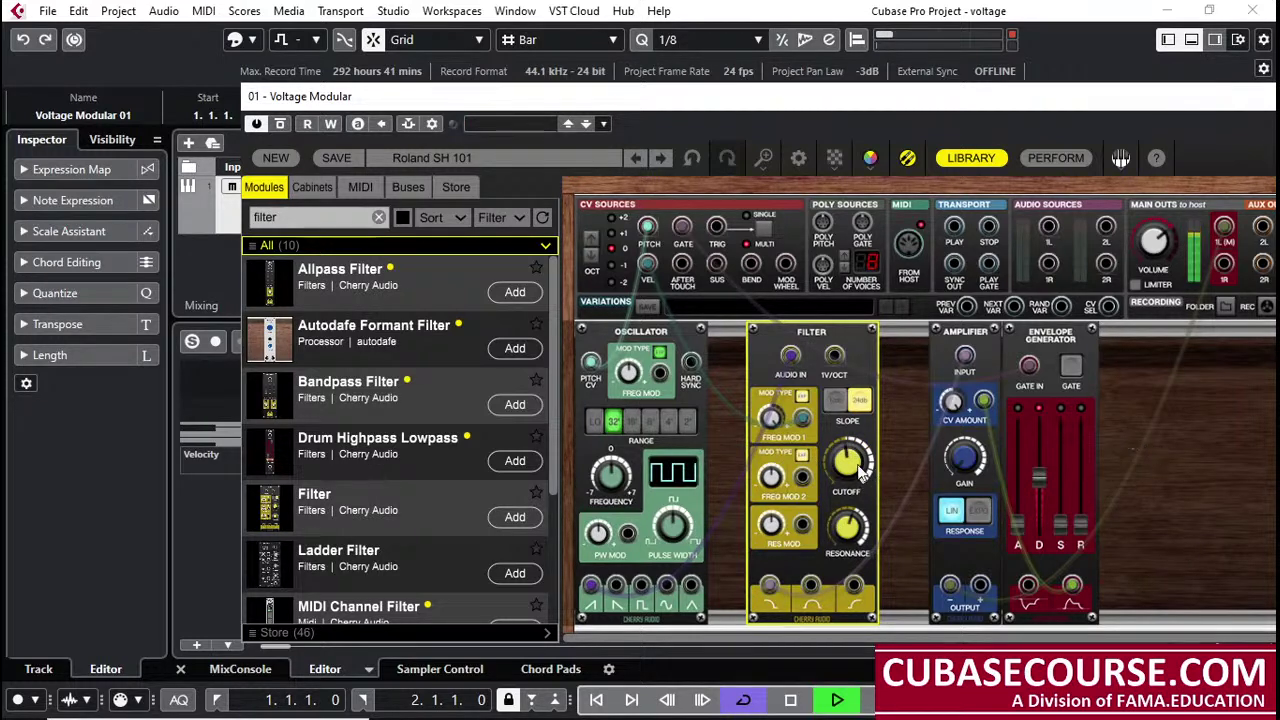
drag(848, 470, 830, 535)
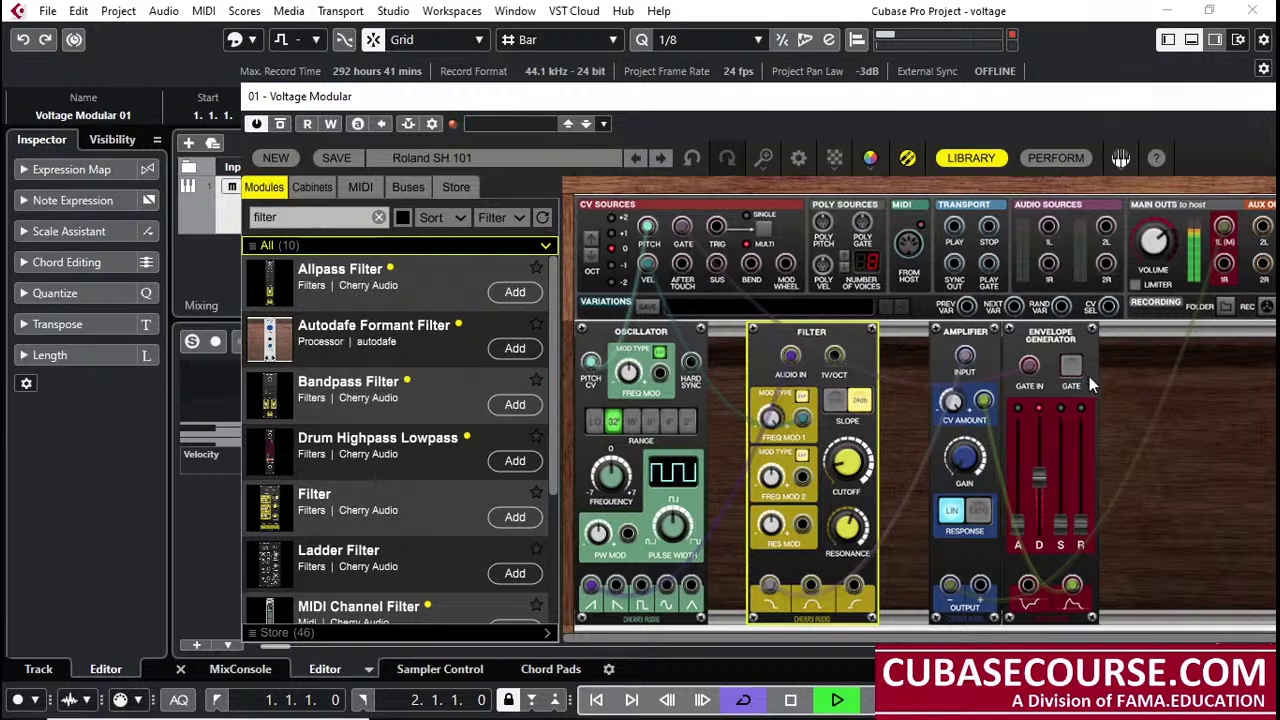
drag(847, 462, 843, 482)
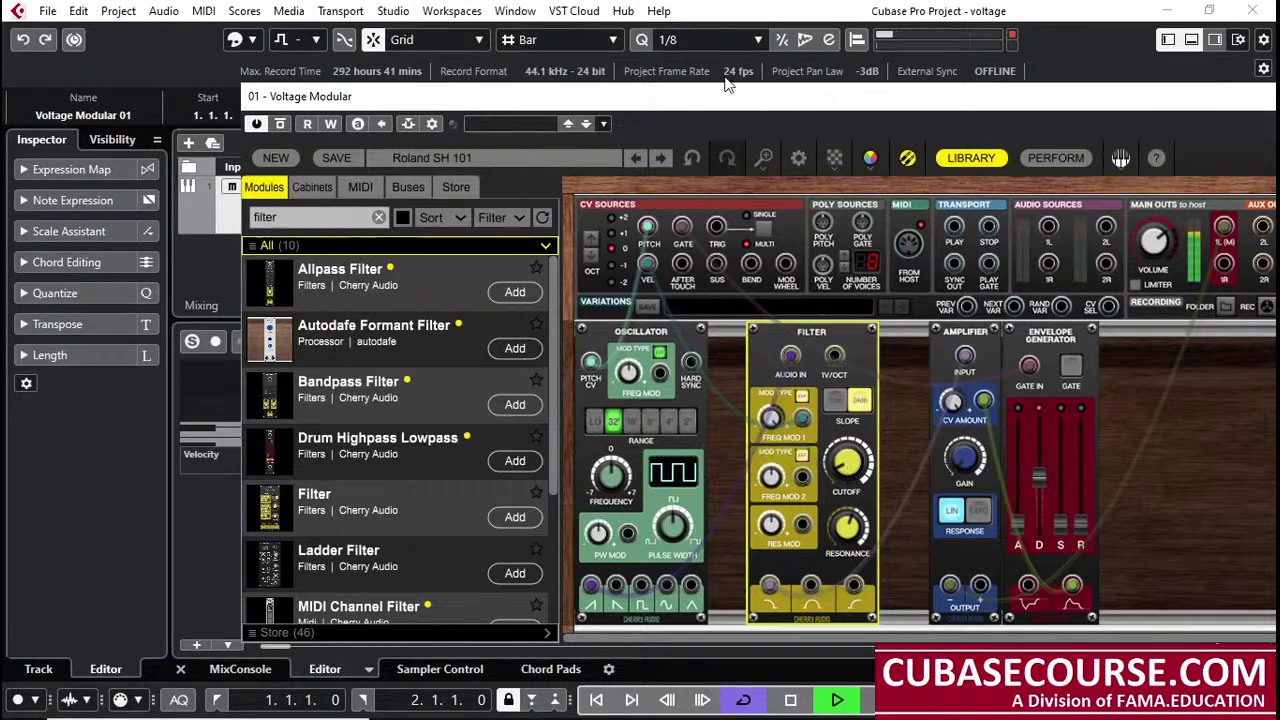
Step: Move the Voltage Modular window off the velocity lane and audition the cycled first bar against its note velocities
drag(686, 99, 1070, 43)
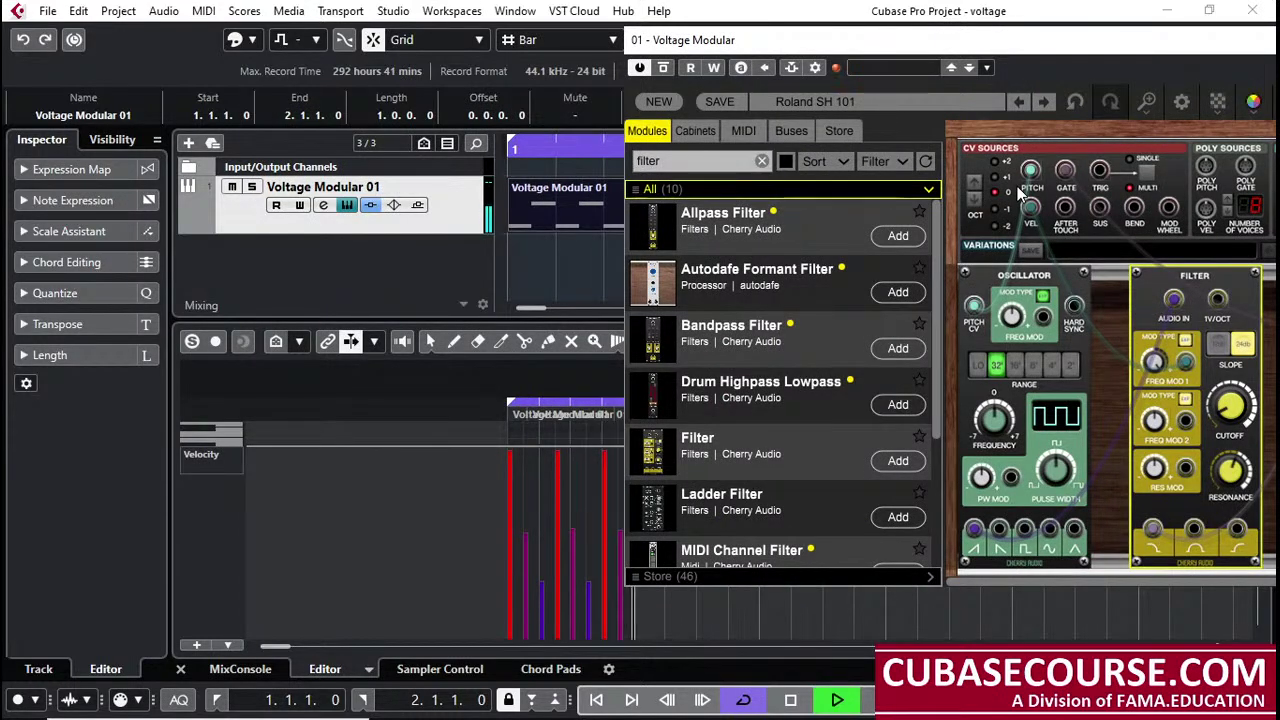
key(space)
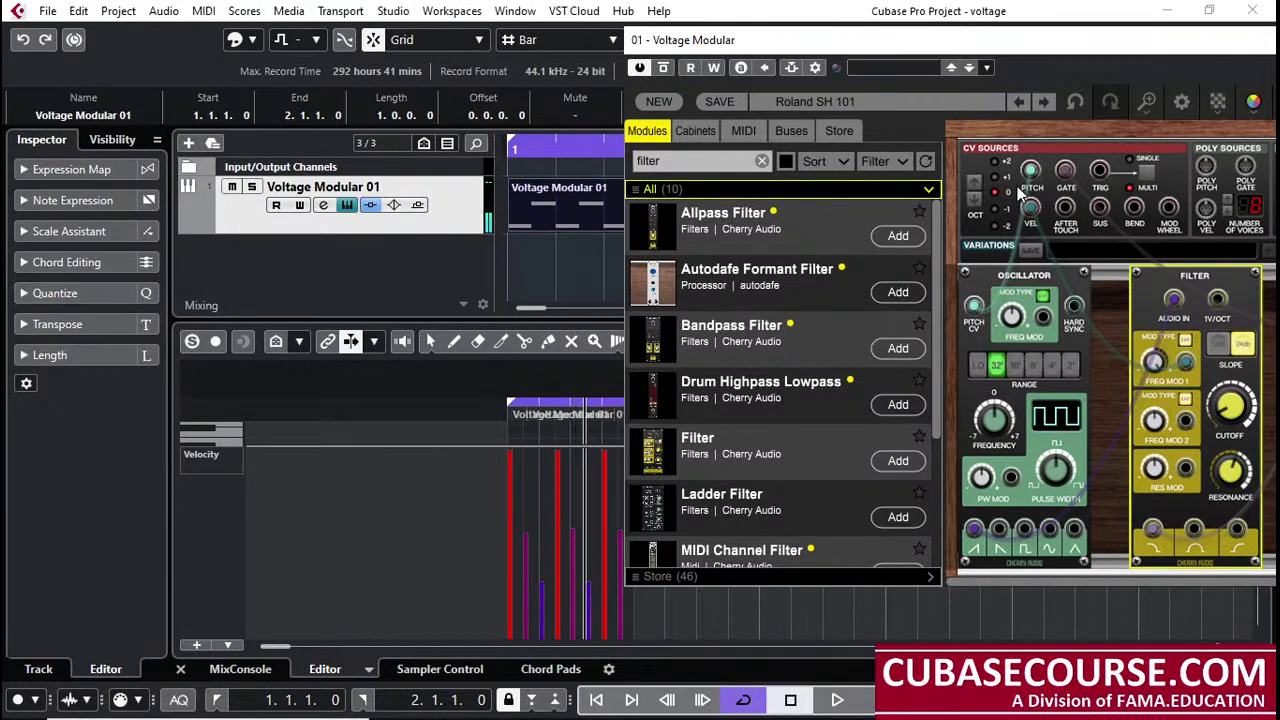
drag(1014, 38, 1090, 35)
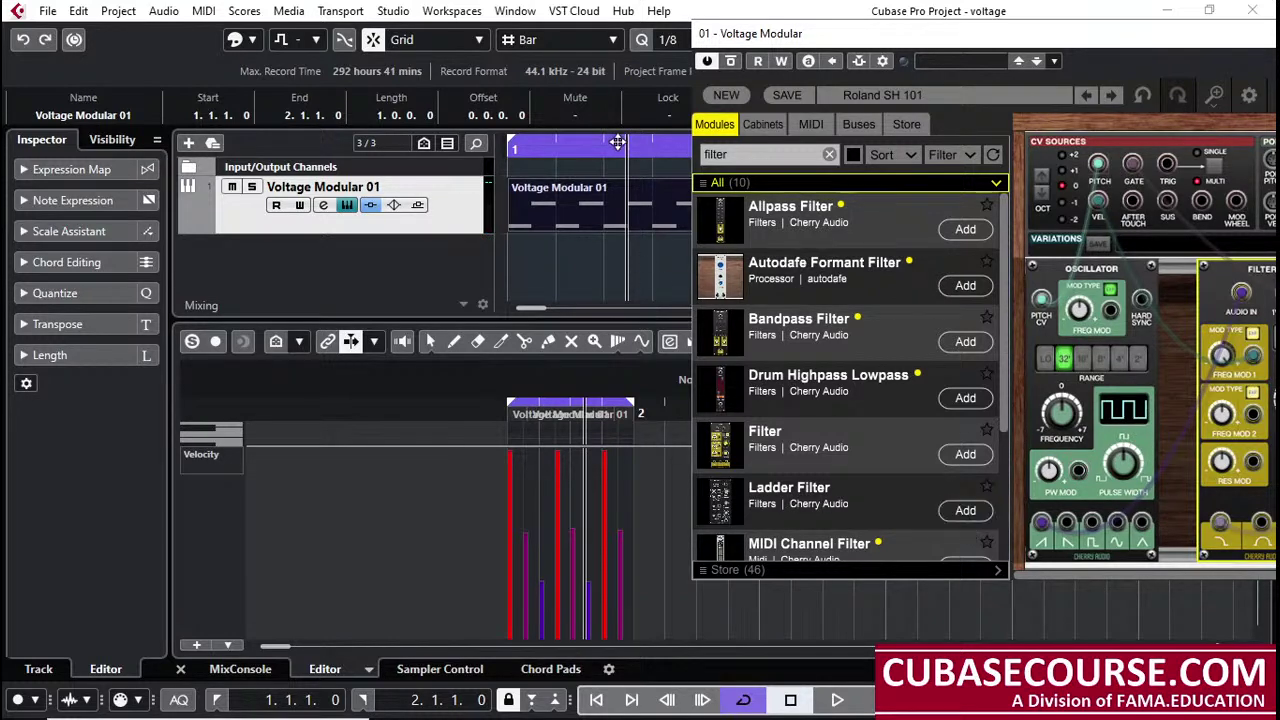
click(548, 150)
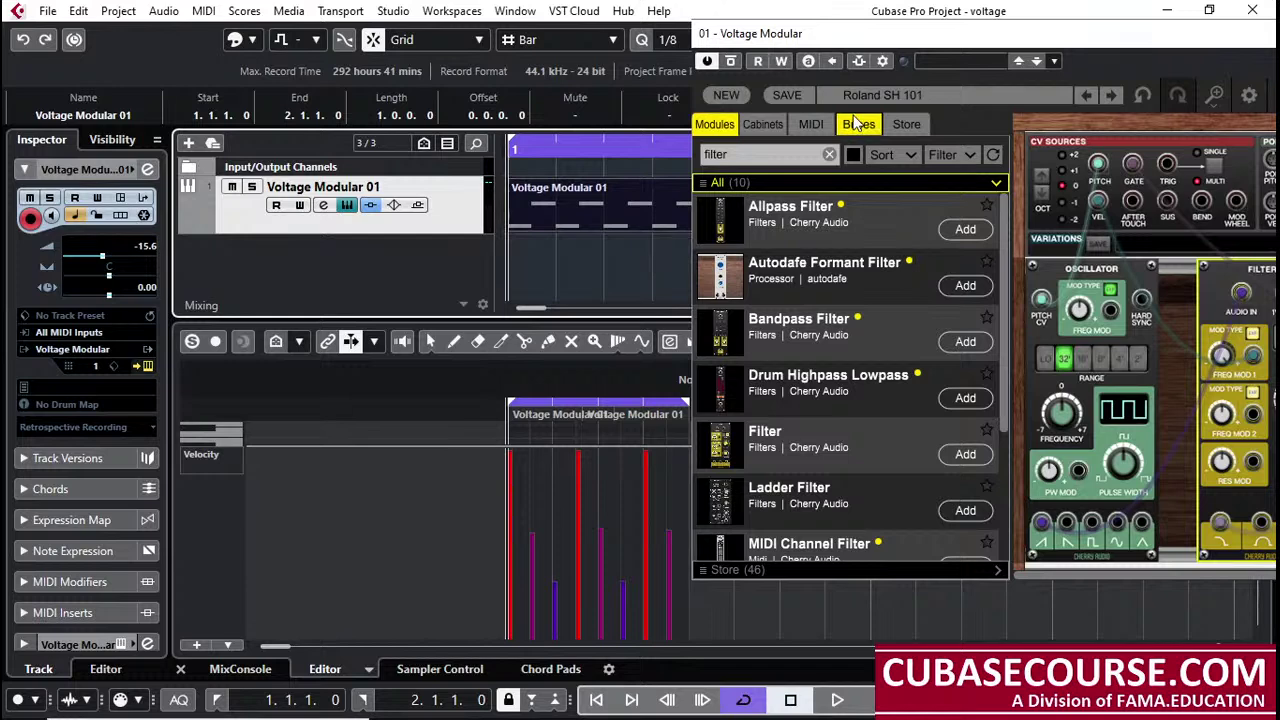
drag(888, 38, 916, 24)
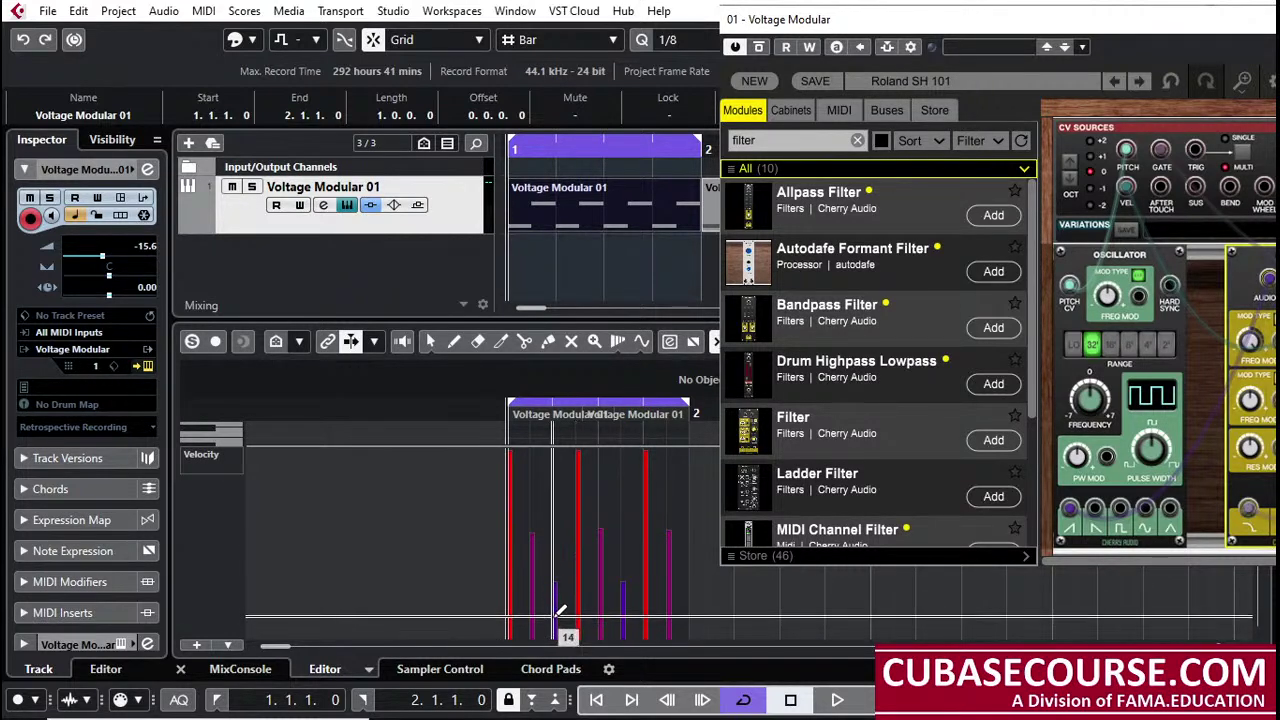
key(space)
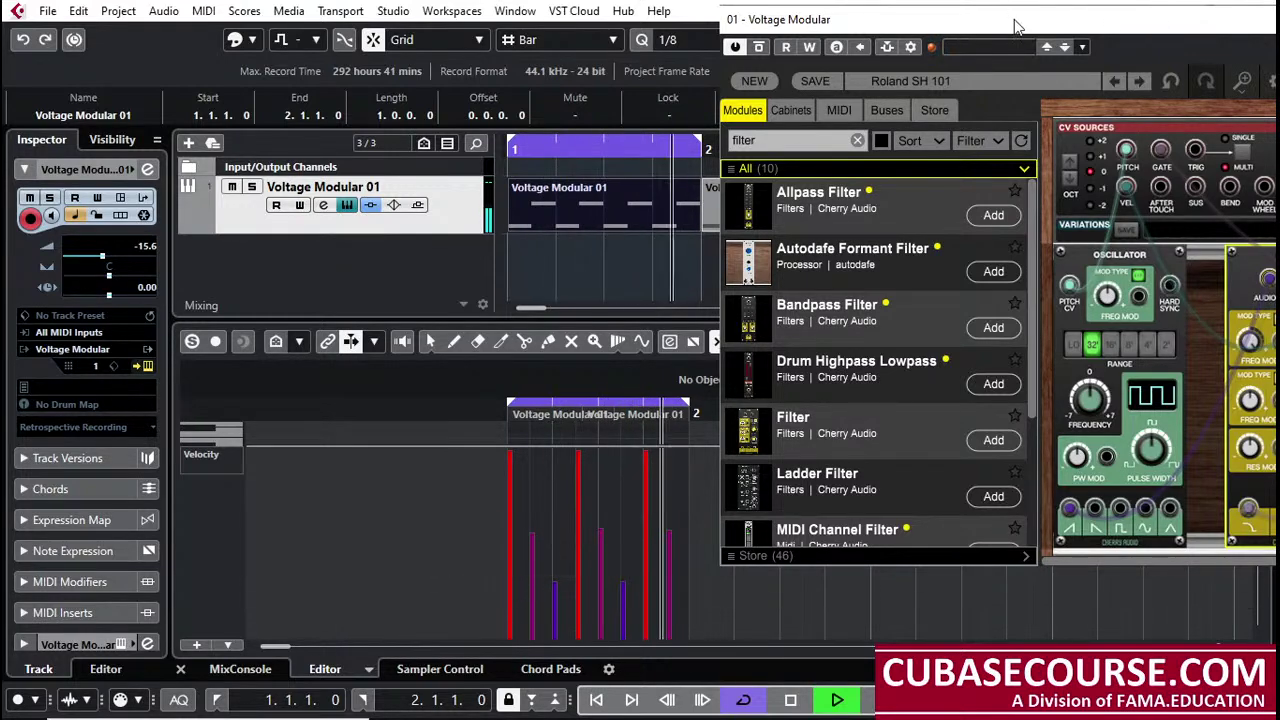
key(space)
Step: Extend the cycle range to end at bar 3 so that it covers both Voltage Modular parts
drag(1015, 28, 308, 38)
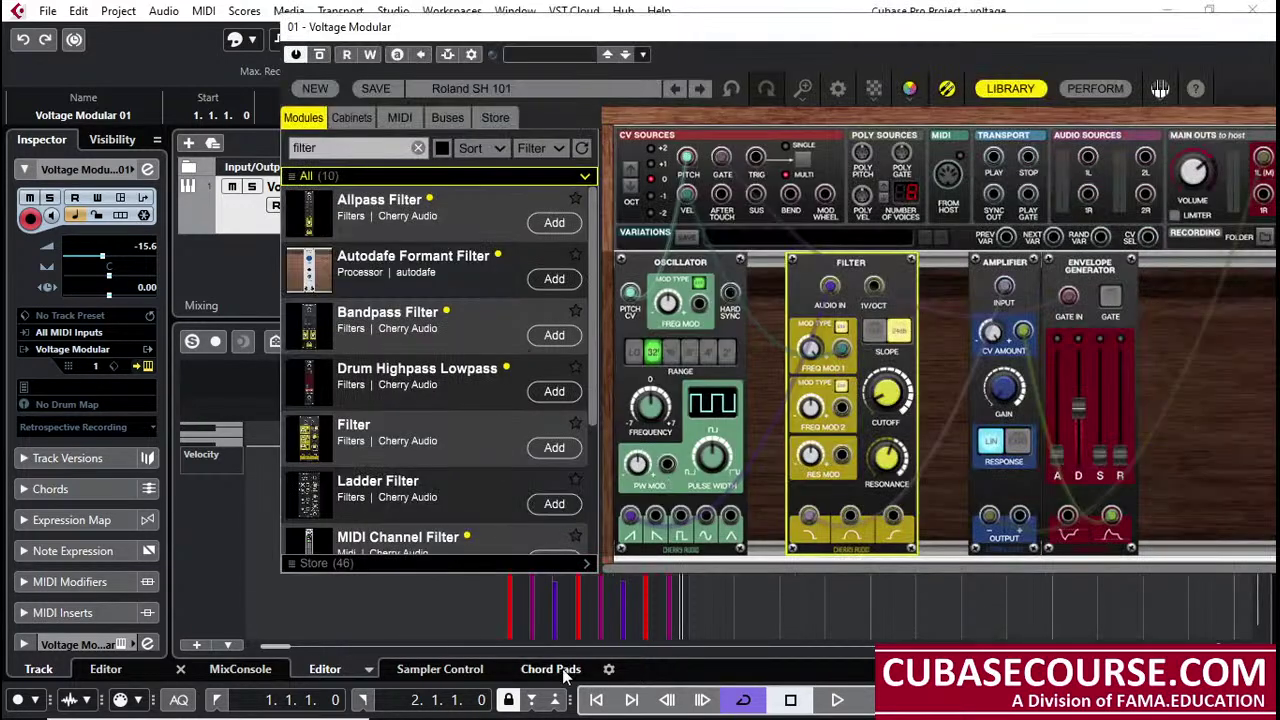
mouse_move(728, 455)
drag(536, 30, 971, 90)
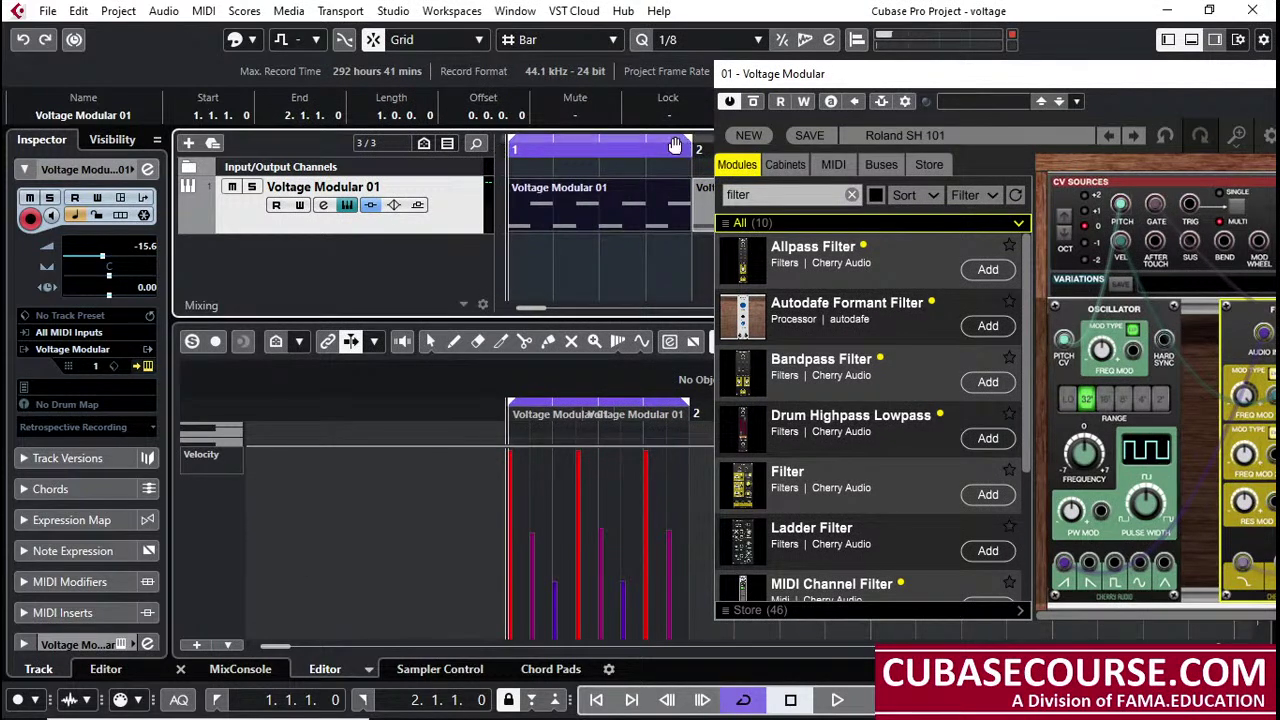
key(g)
key(g)
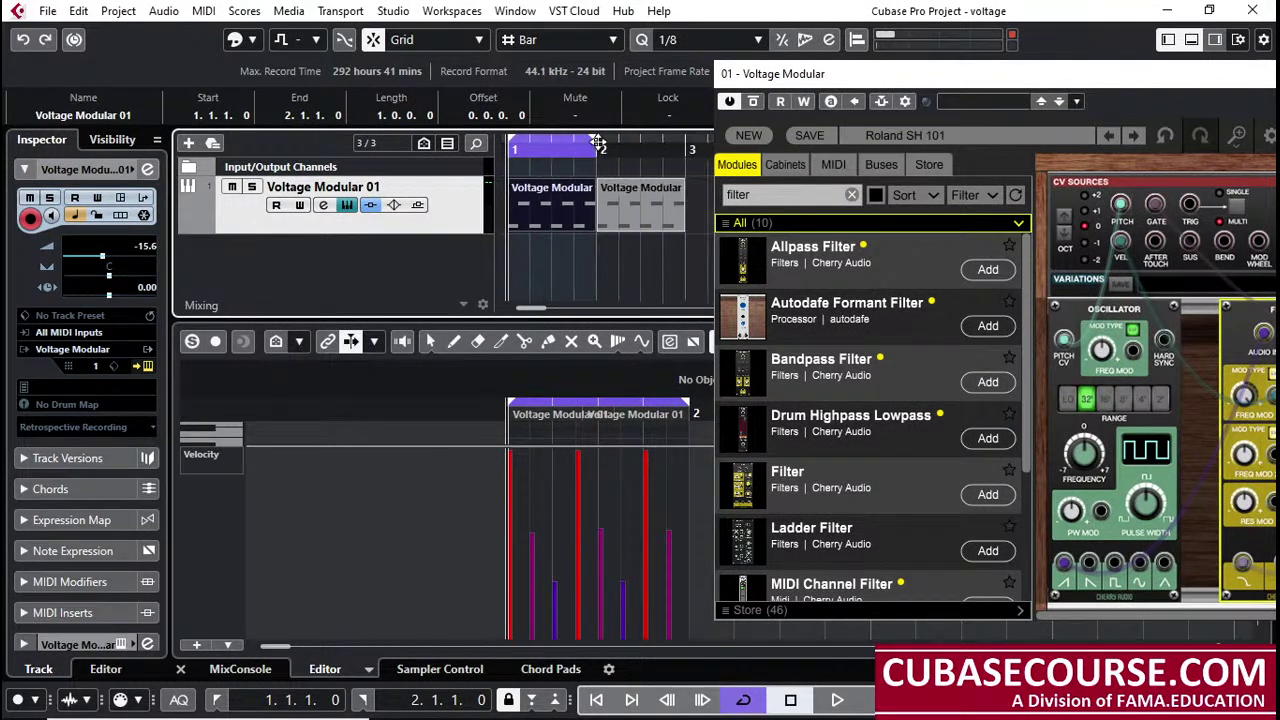
drag(599, 144, 664, 147)
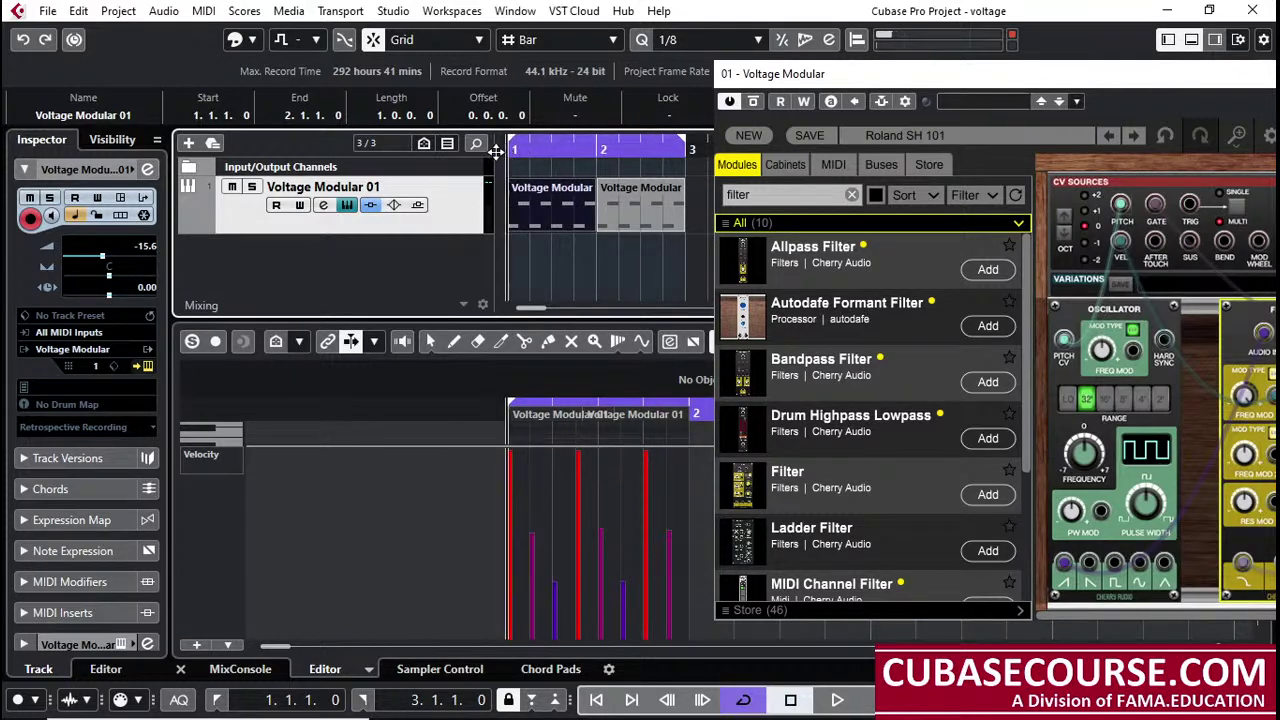
Step: Glue the two Voltage Modular 01 parts into a single two-bar part
right_click(566, 266)
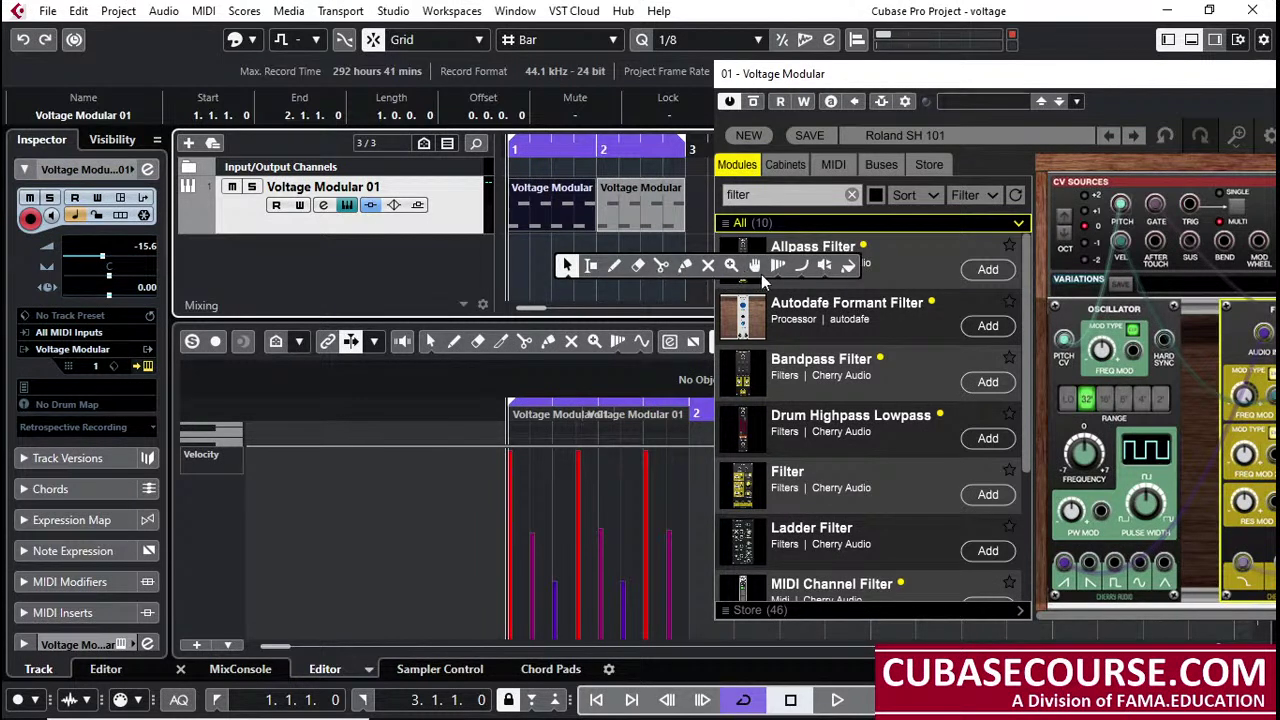
click(684, 266)
click(590, 214)
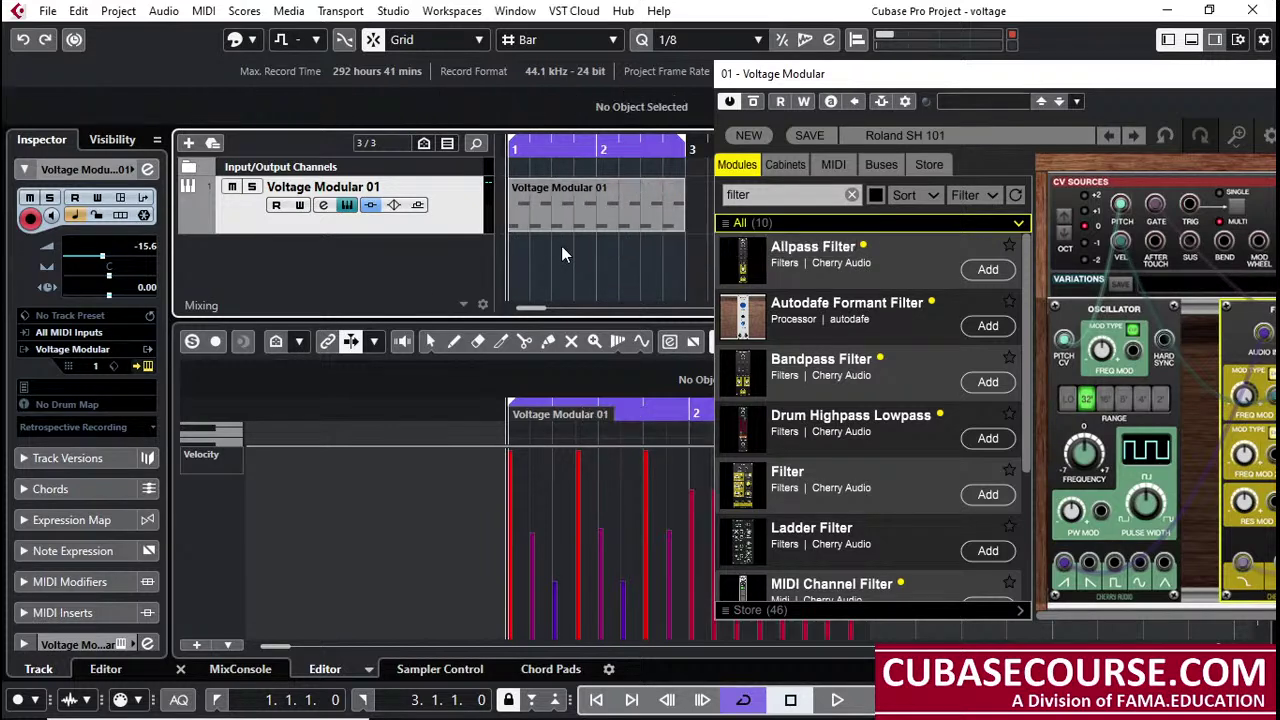
Step: Play the glued two-bar part against its velocity lane and bring the Voltage Modular rack back into full view
key(g)
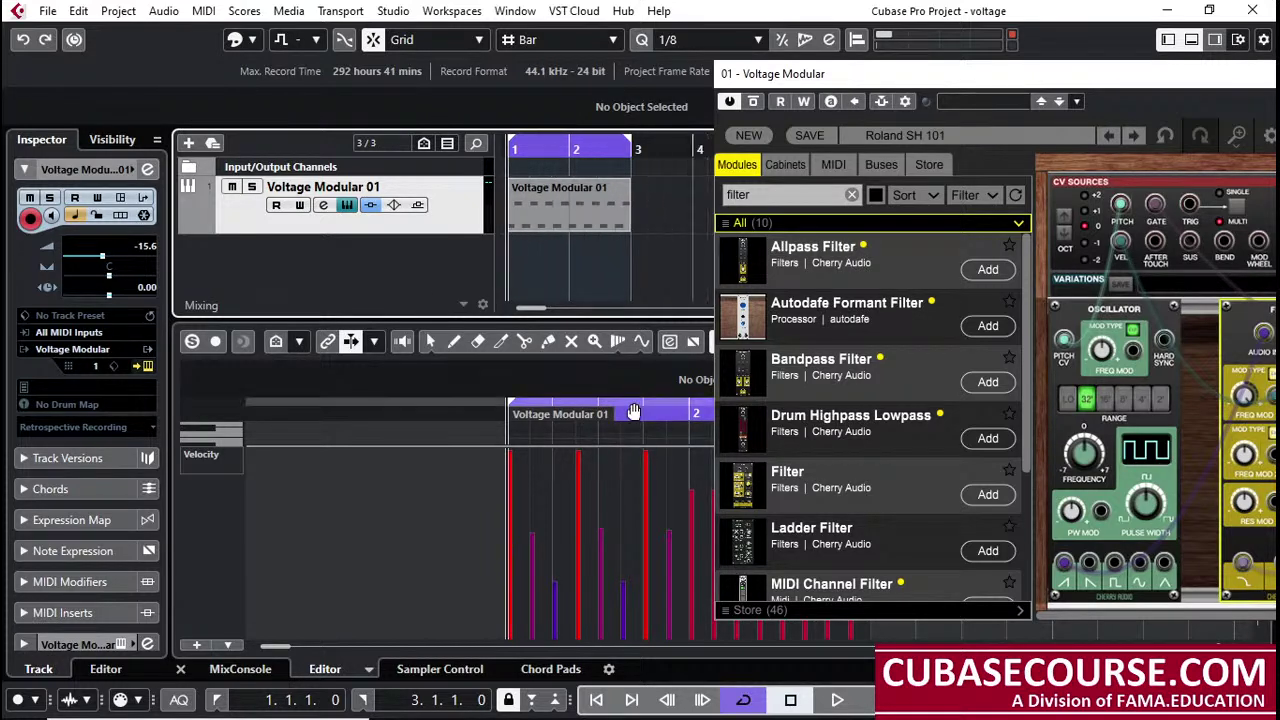
click(630, 414)
key(g)
key(g)
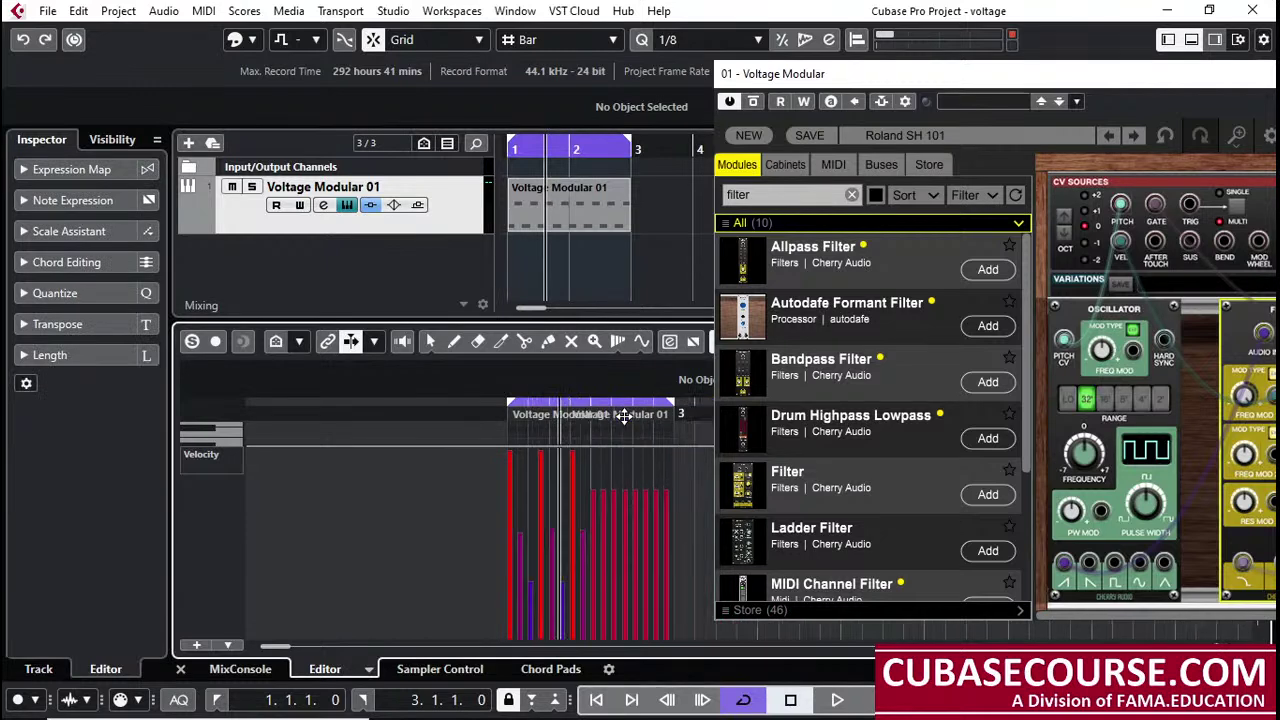
key(h)
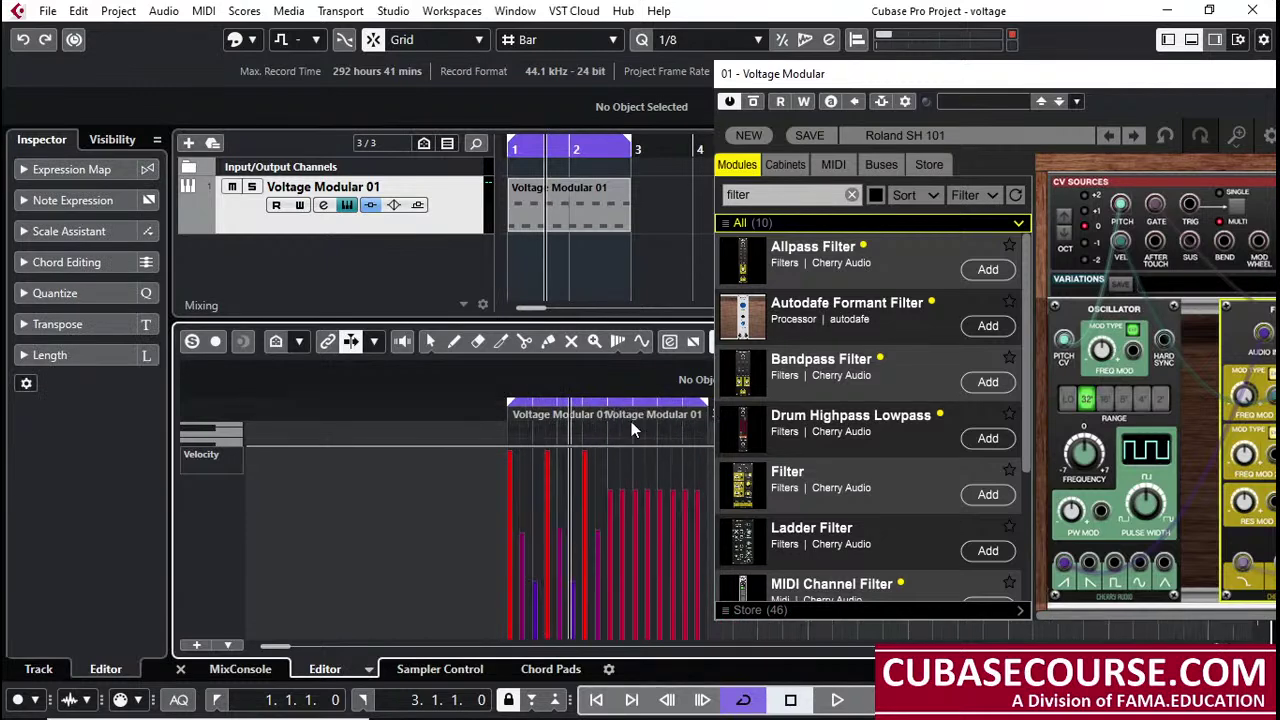
click(531, 152)
key(g)
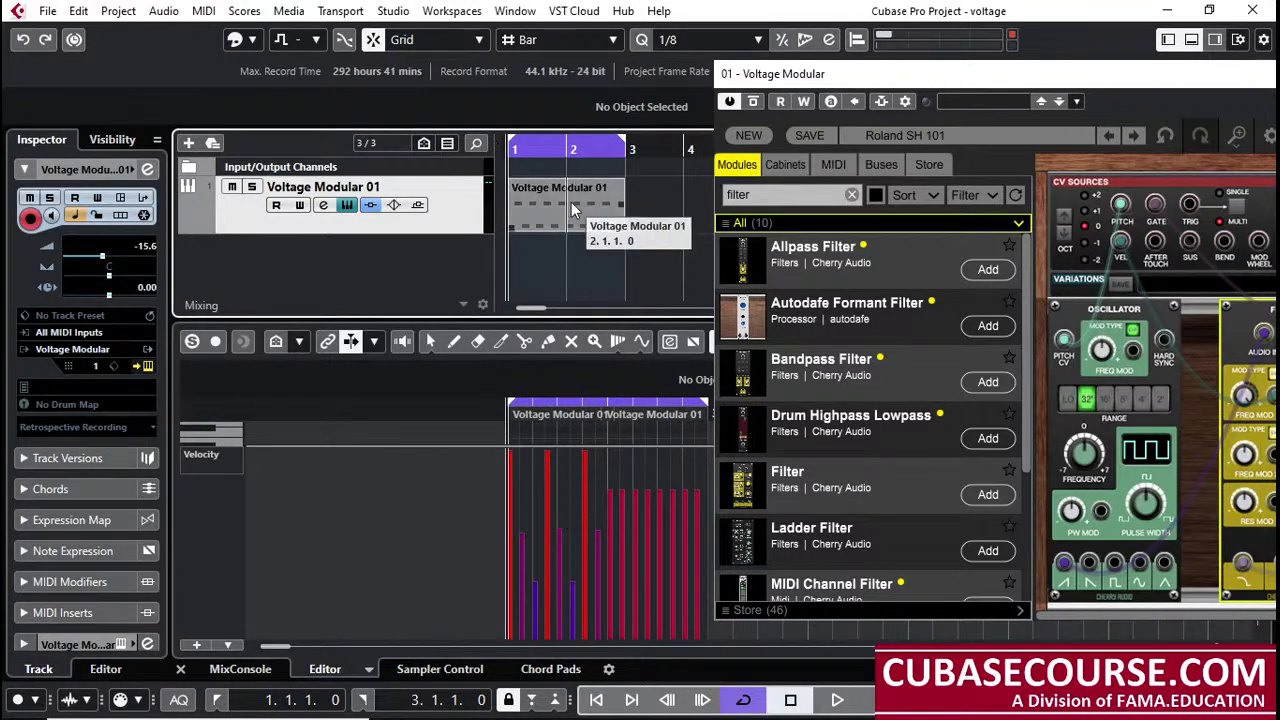
key(h)
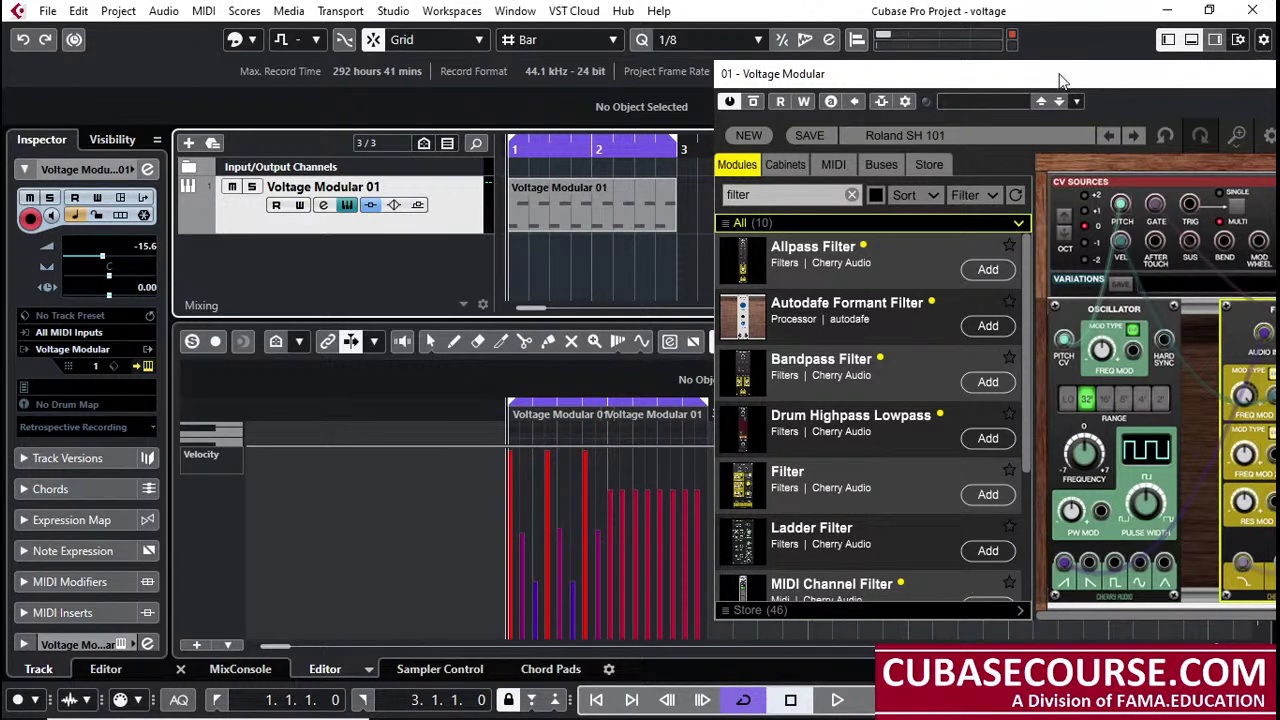
key(space)
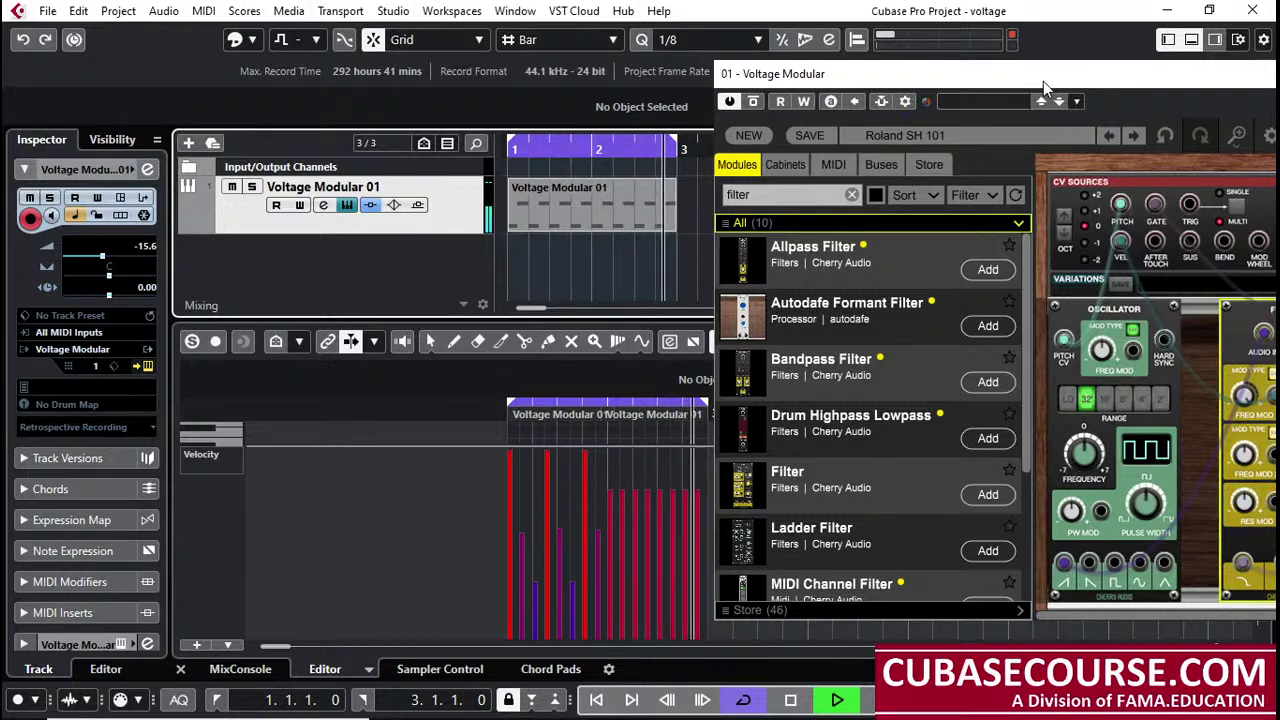
key(space)
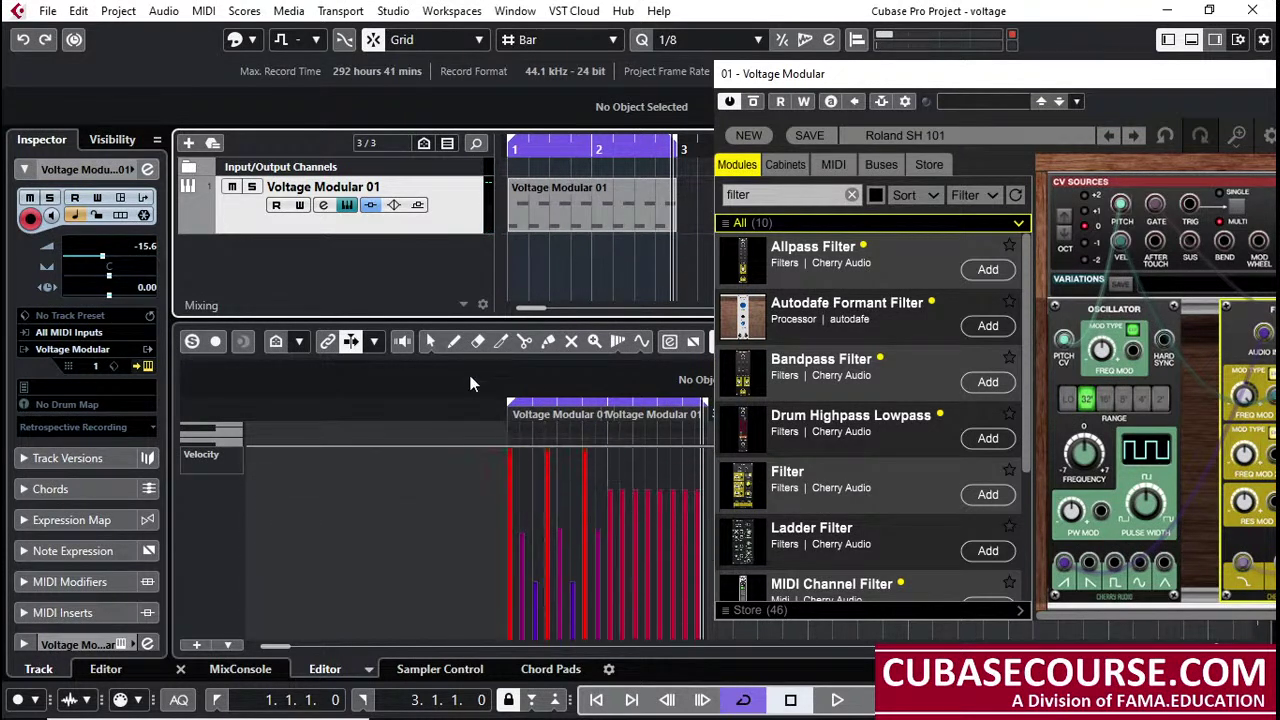
drag(760, 73, 315, 65)
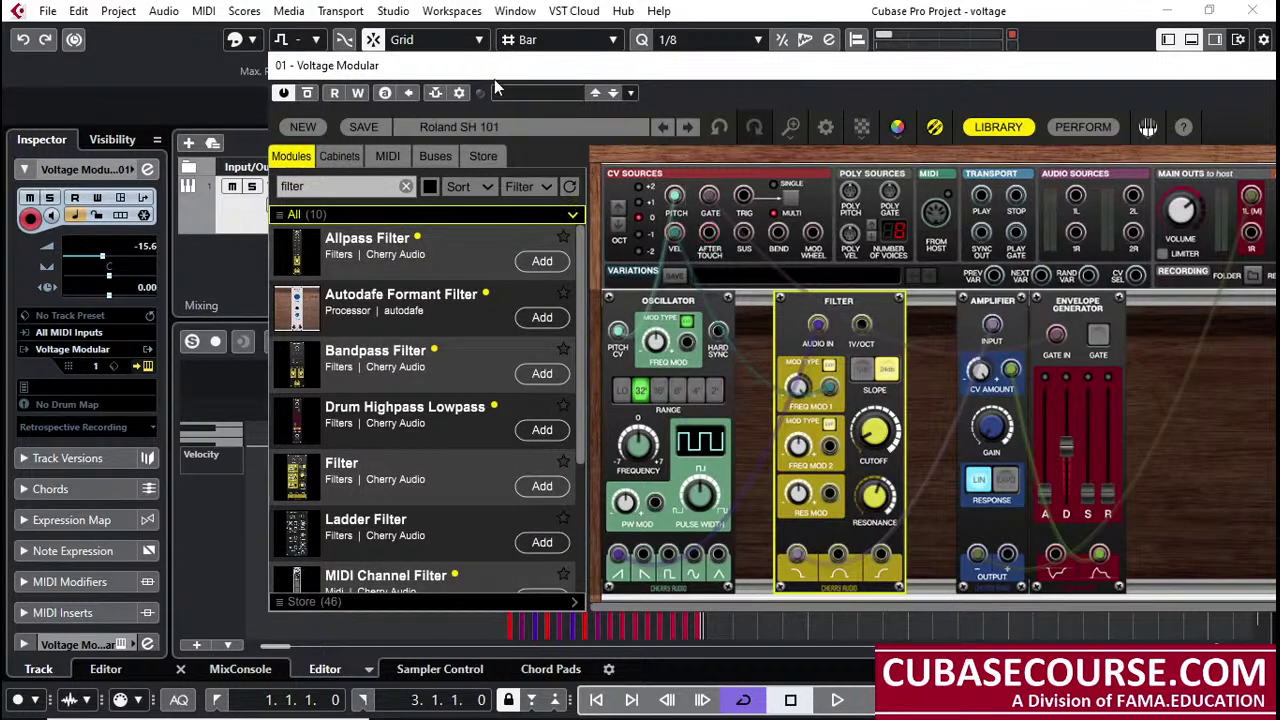
drag(494, 80, 361, 36)
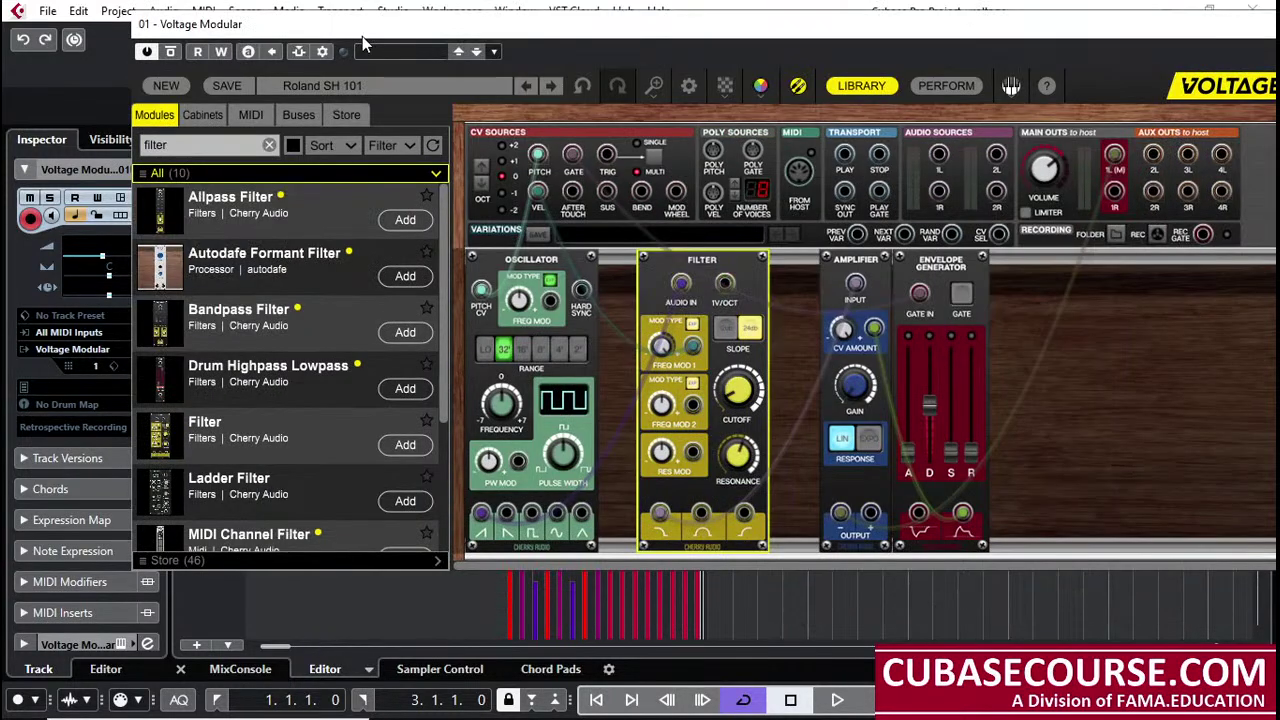
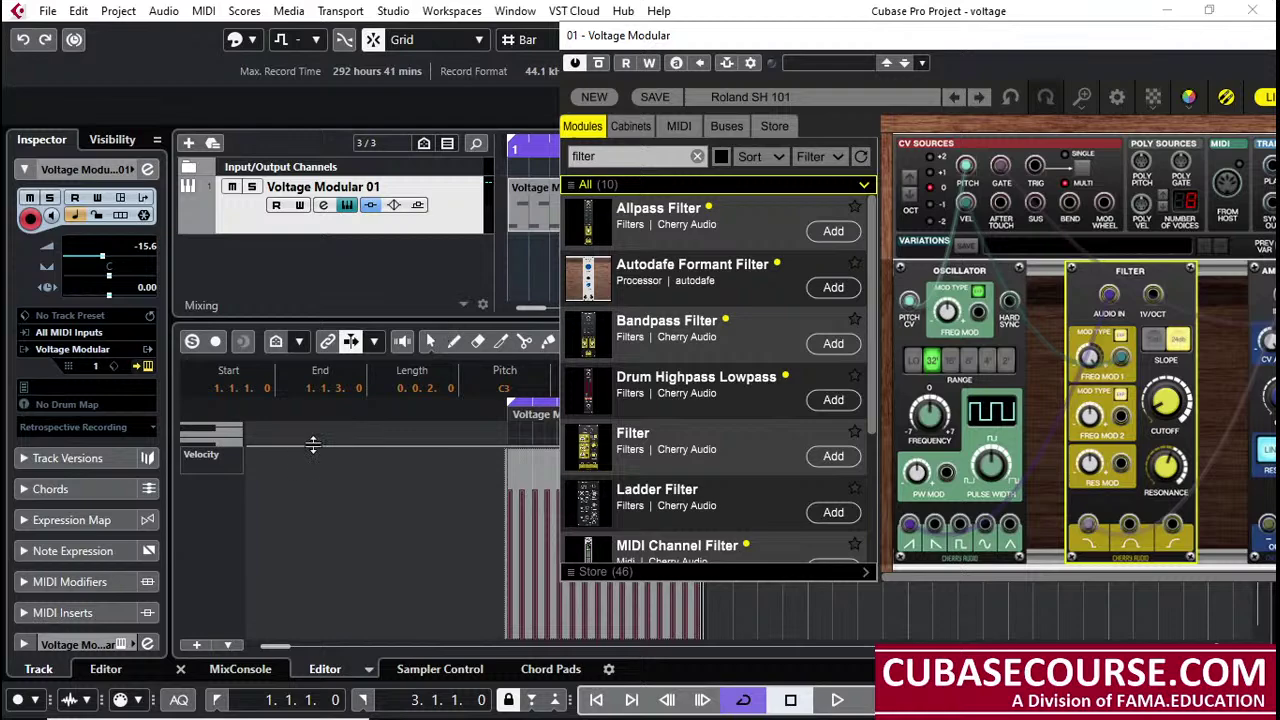
Step: Open the two-bar part in the Key Editor, close the Voltage Modular window and deselect all notes
double_click(539, 220)
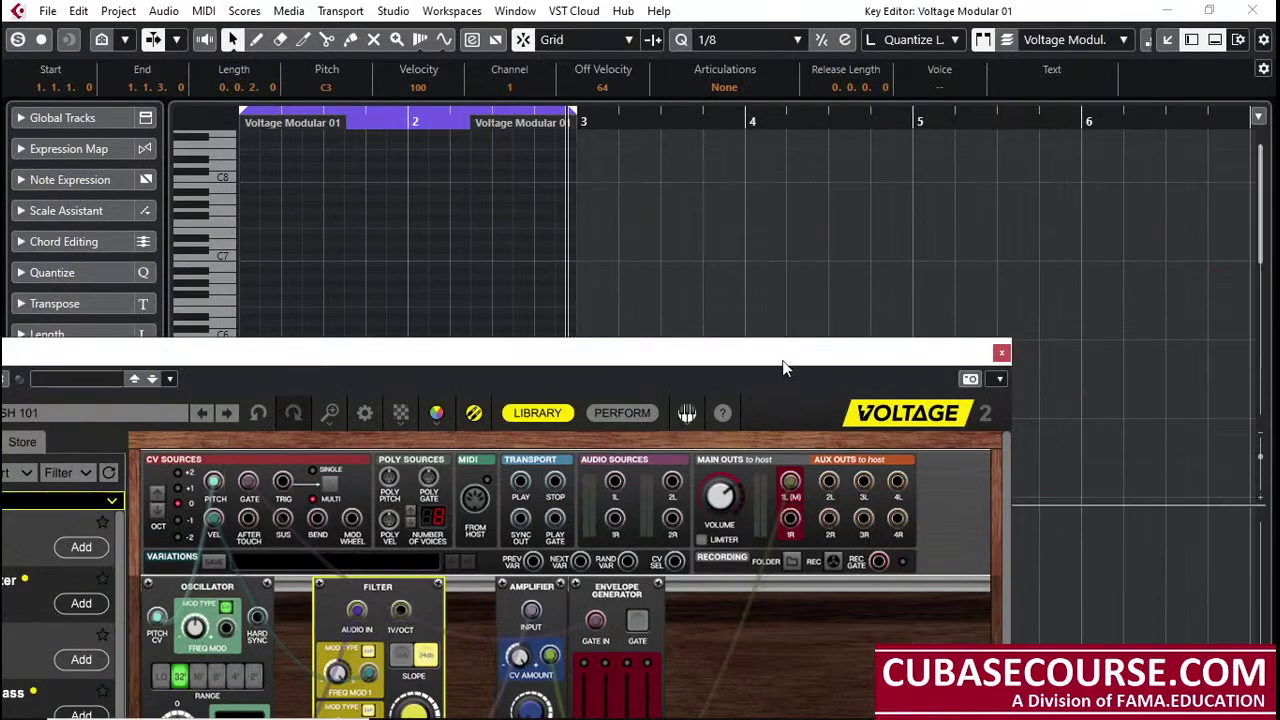
click(1001, 357)
scroll(629, 252, down, 5)
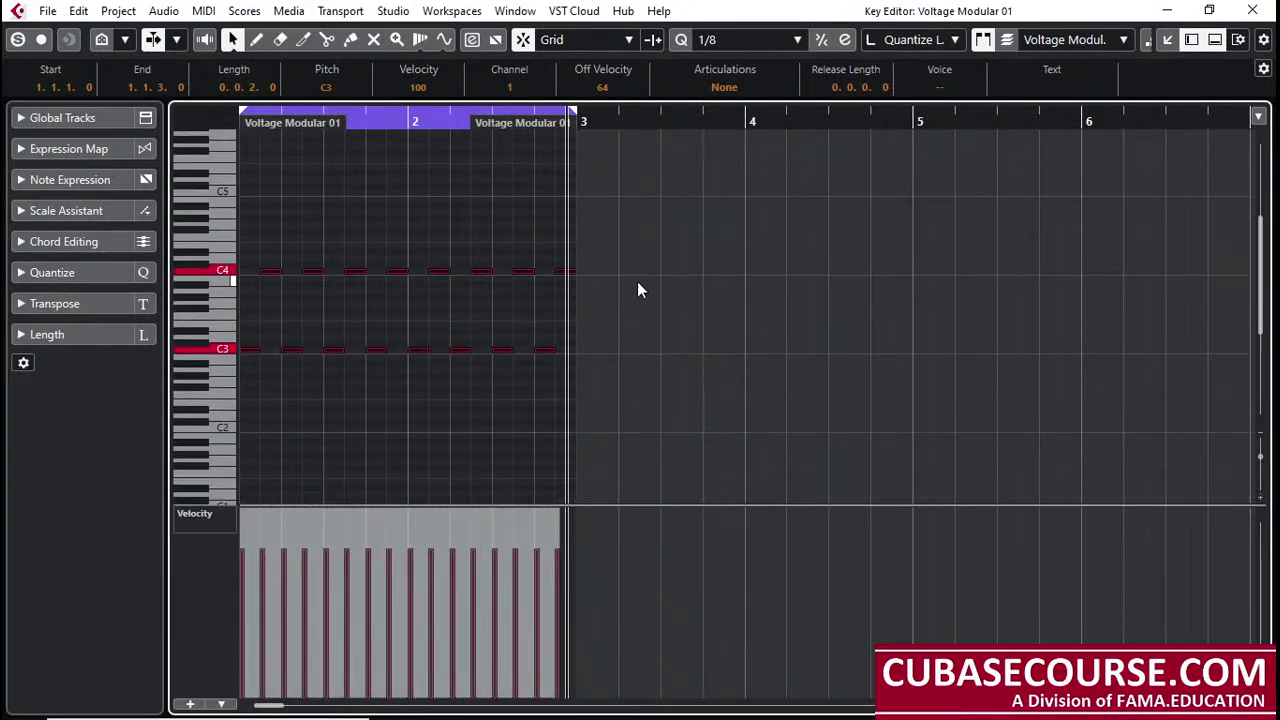
click(637, 285)
drag(577, 350, 182, 384)
click(855, 452)
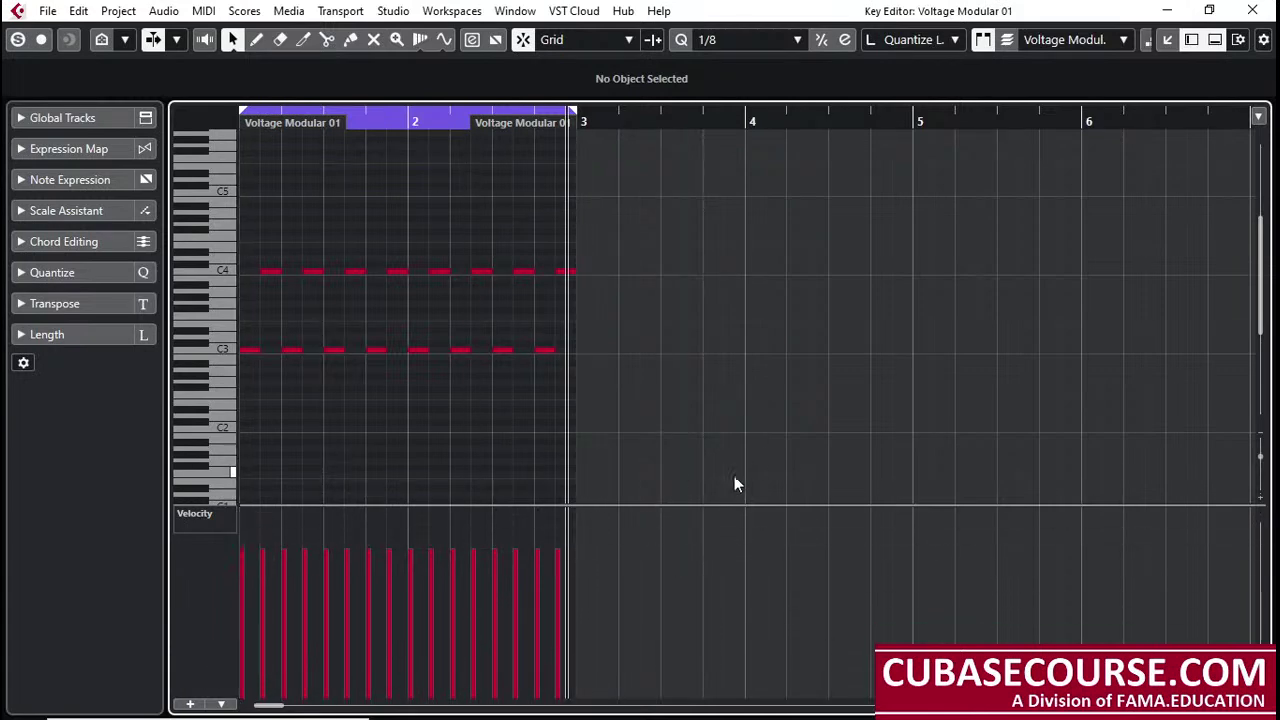
Step: Switch the controller lane to CC 1 (Modulation) and draw a straight ramp from minimum to maximum across both bars with the Line tool
click(225, 517)
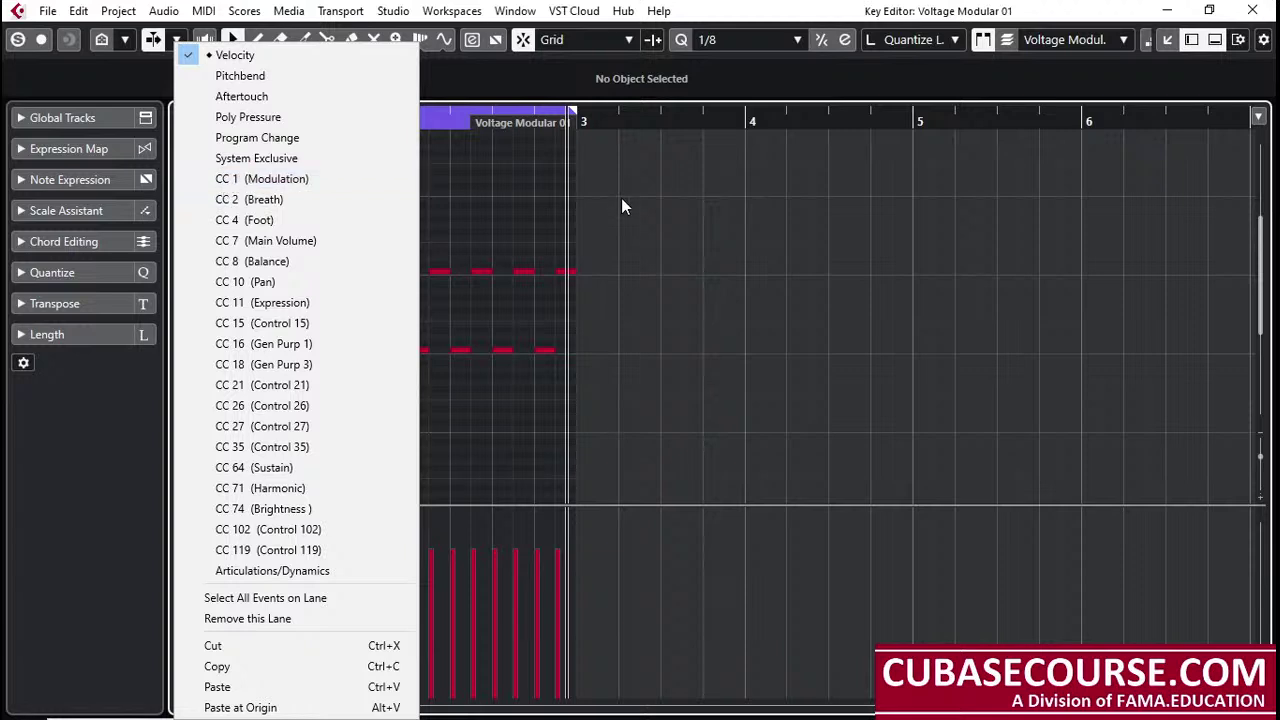
click(315, 181)
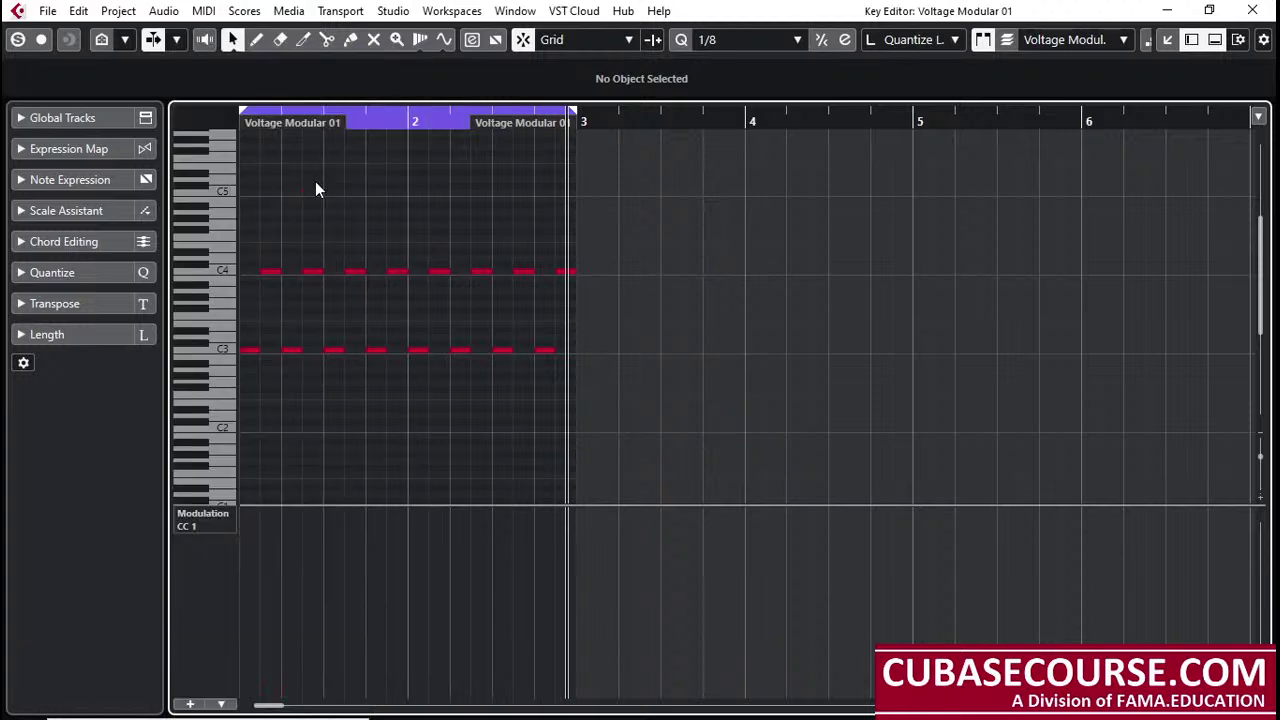
right_click(610, 583)
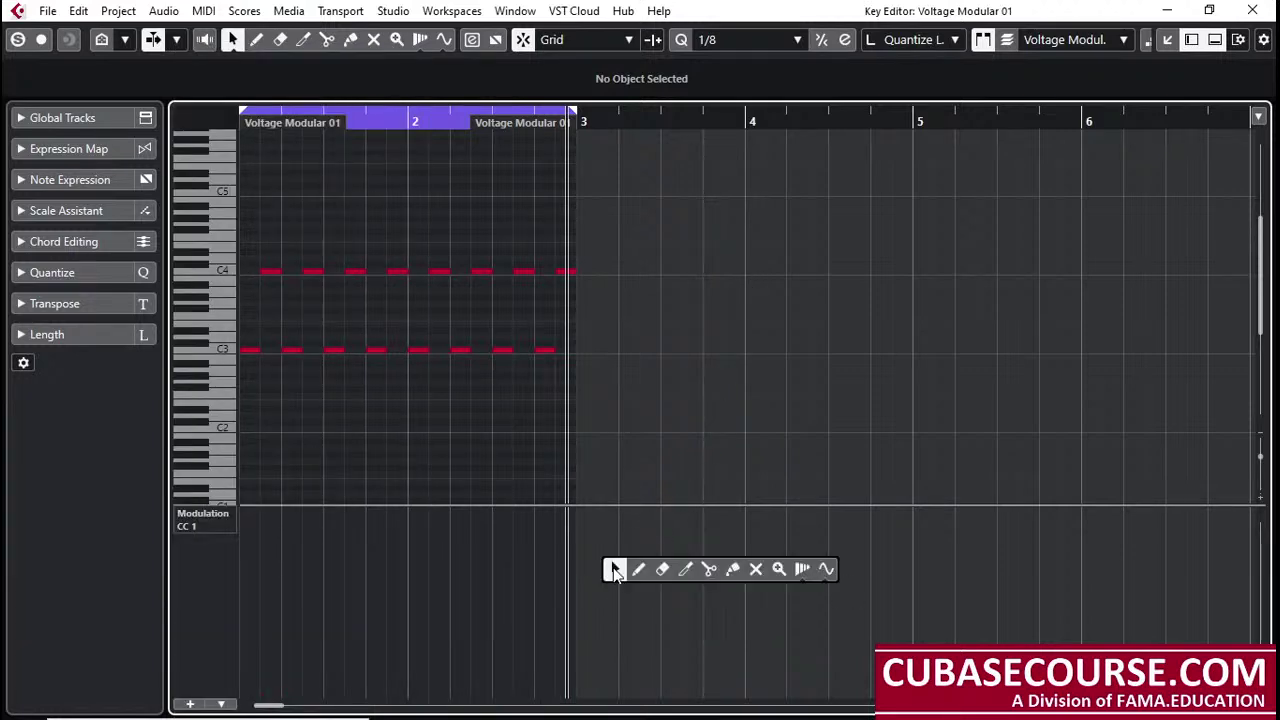
click(825, 570)
click(443, 40)
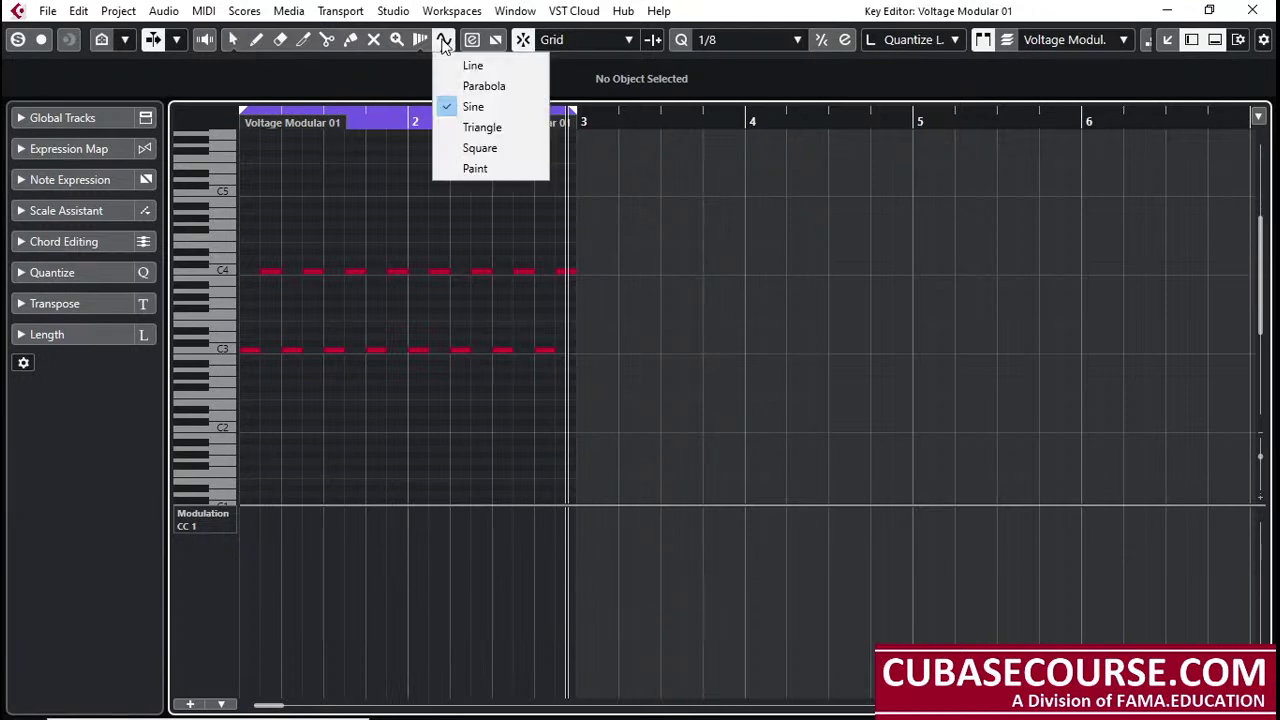
click(470, 65)
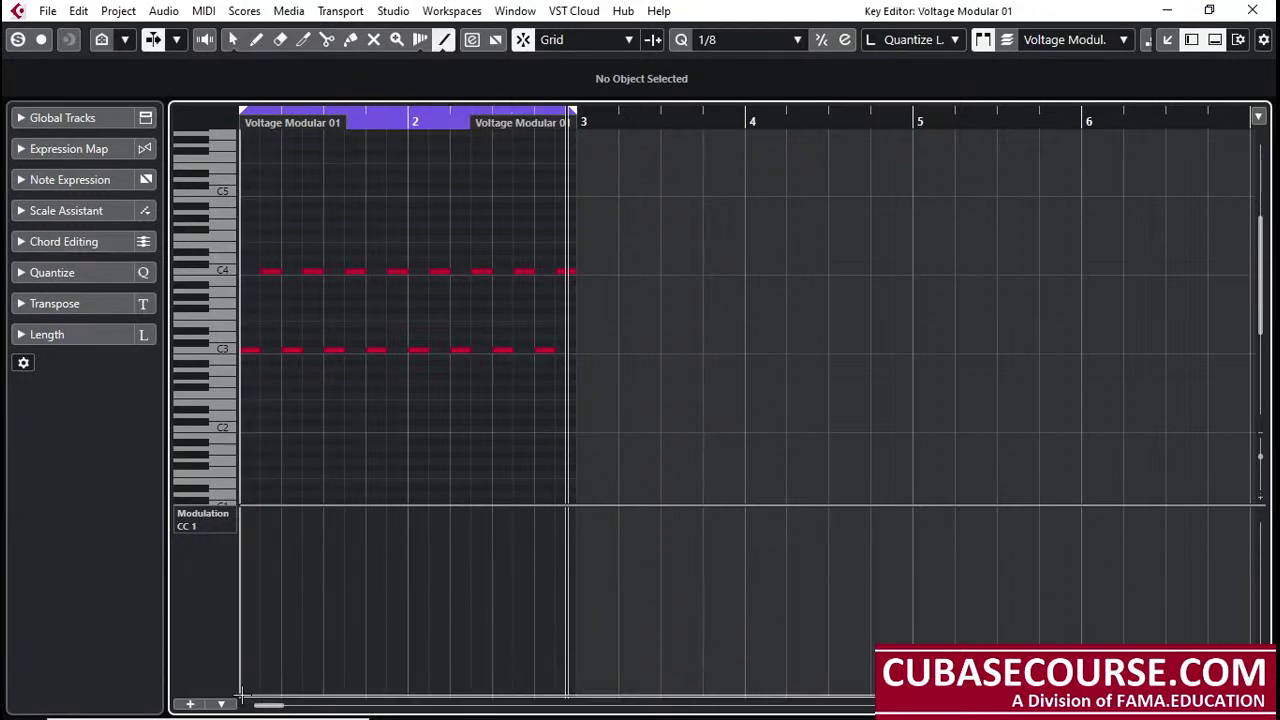
mouse_move(241, 690)
mouse_down()
mouse_move(370, 638)
mouse_move(511, 557)
mouse_move(566, 506)
mouse_up()
Step: Examine the individual modulation points of the ramp up close around beat 2.2
click(440, 122)
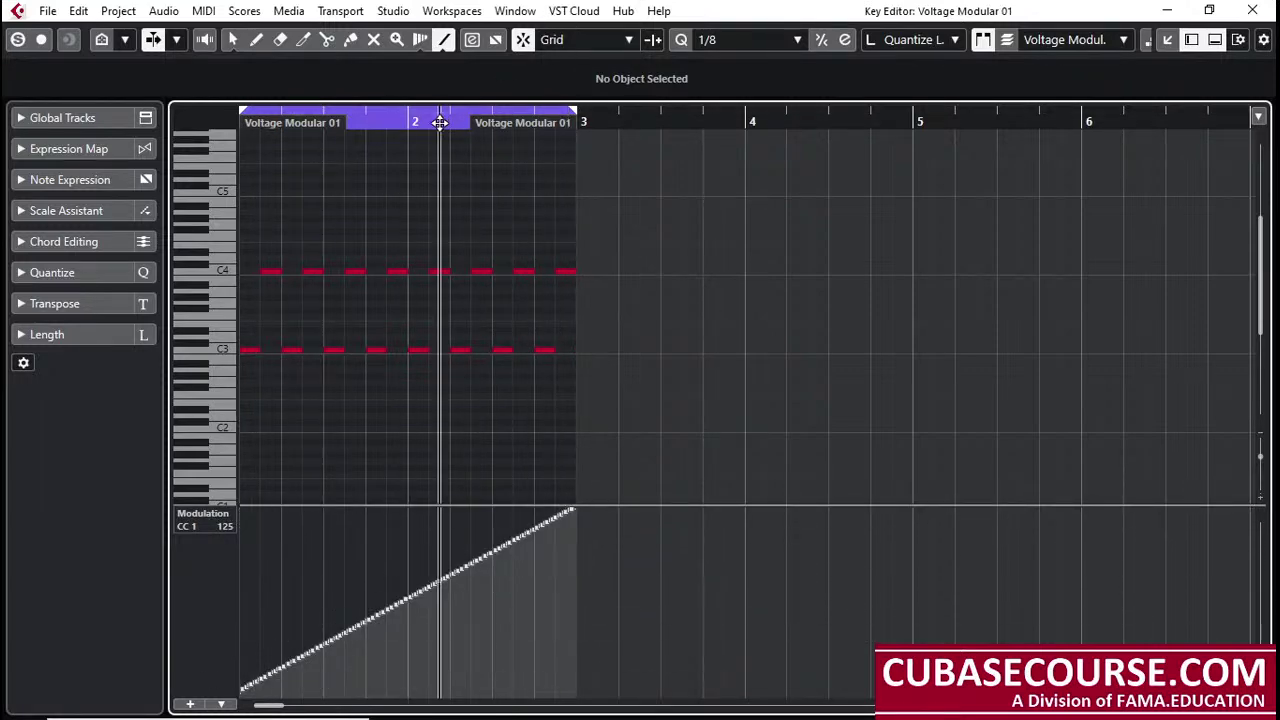
drag(440, 122, 443, 171)
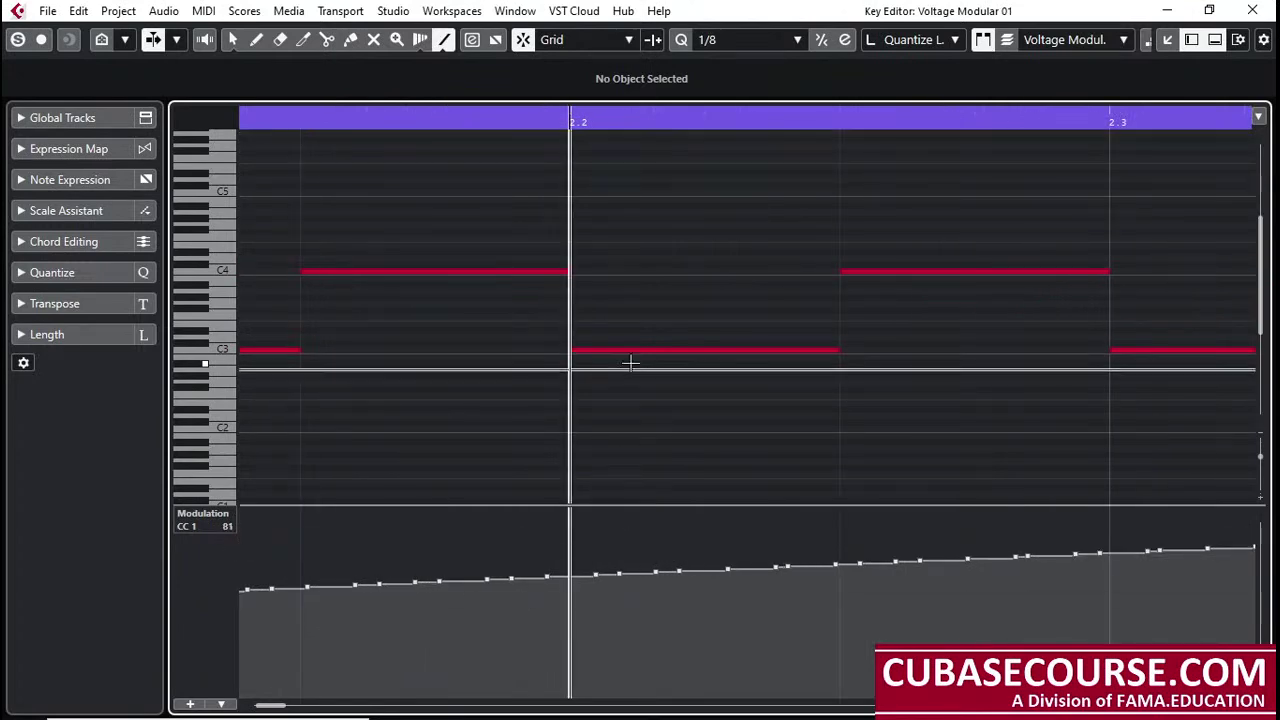
key(g)
key(g)
key(g)
key(g)
key(g)
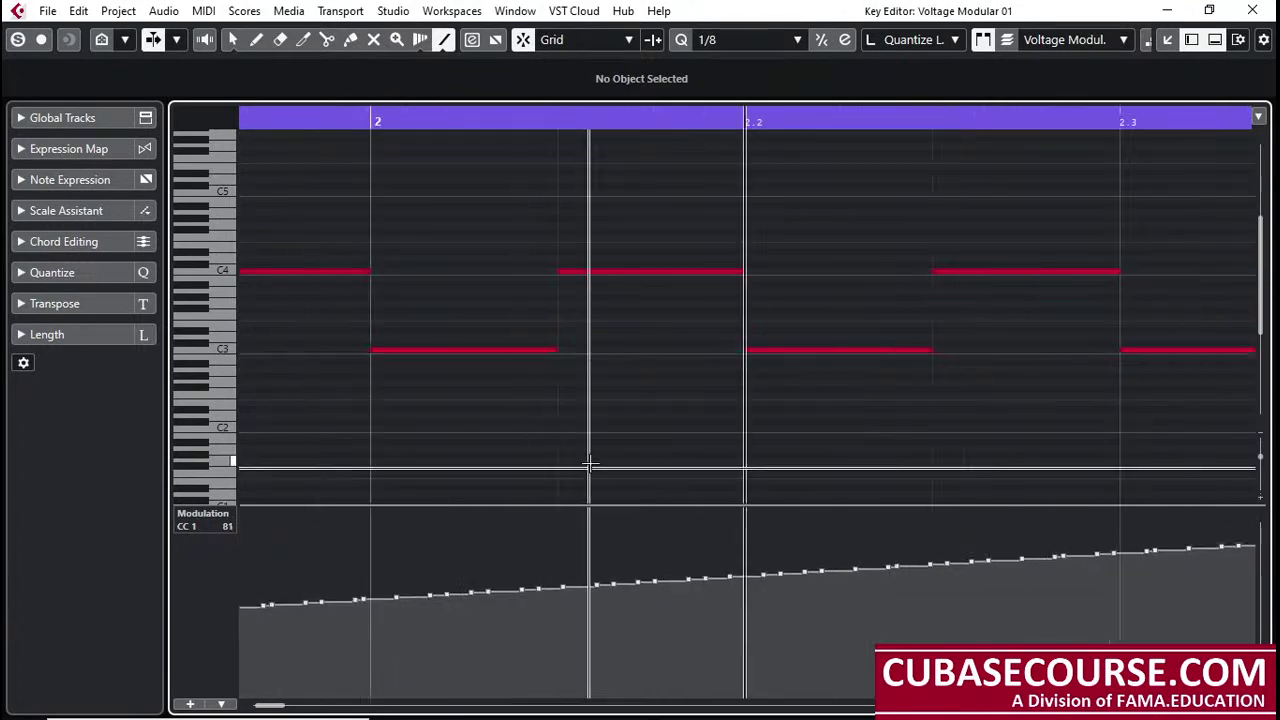
key(g)
key(g)
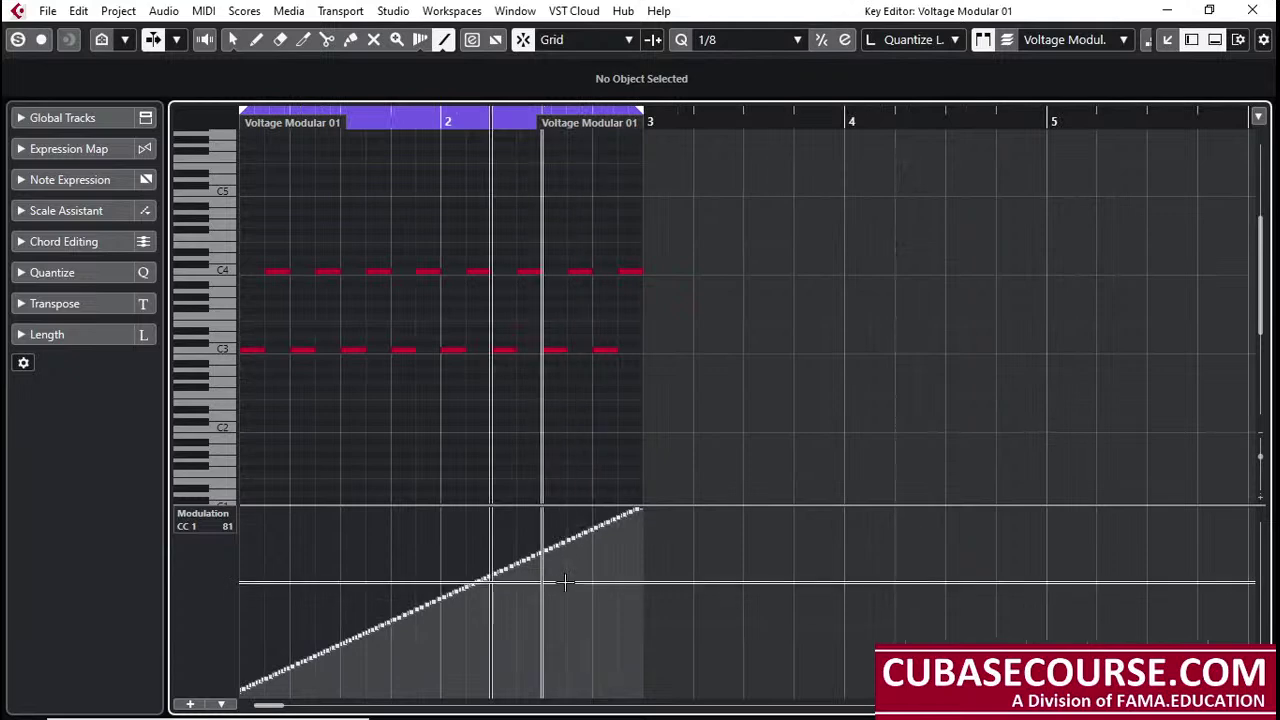
key(g)
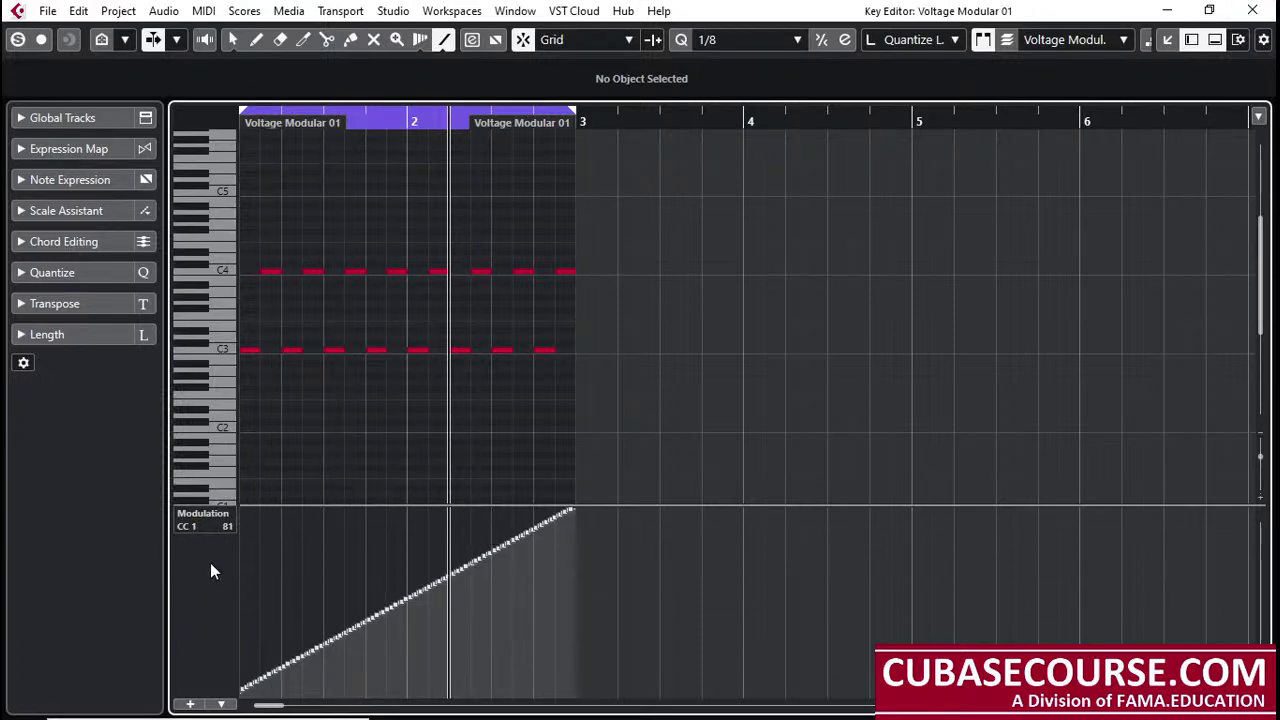
Step: Close the Key Editor and show the part's CC 1 (Modulation) data in the lower zone editor
click(1252, 10)
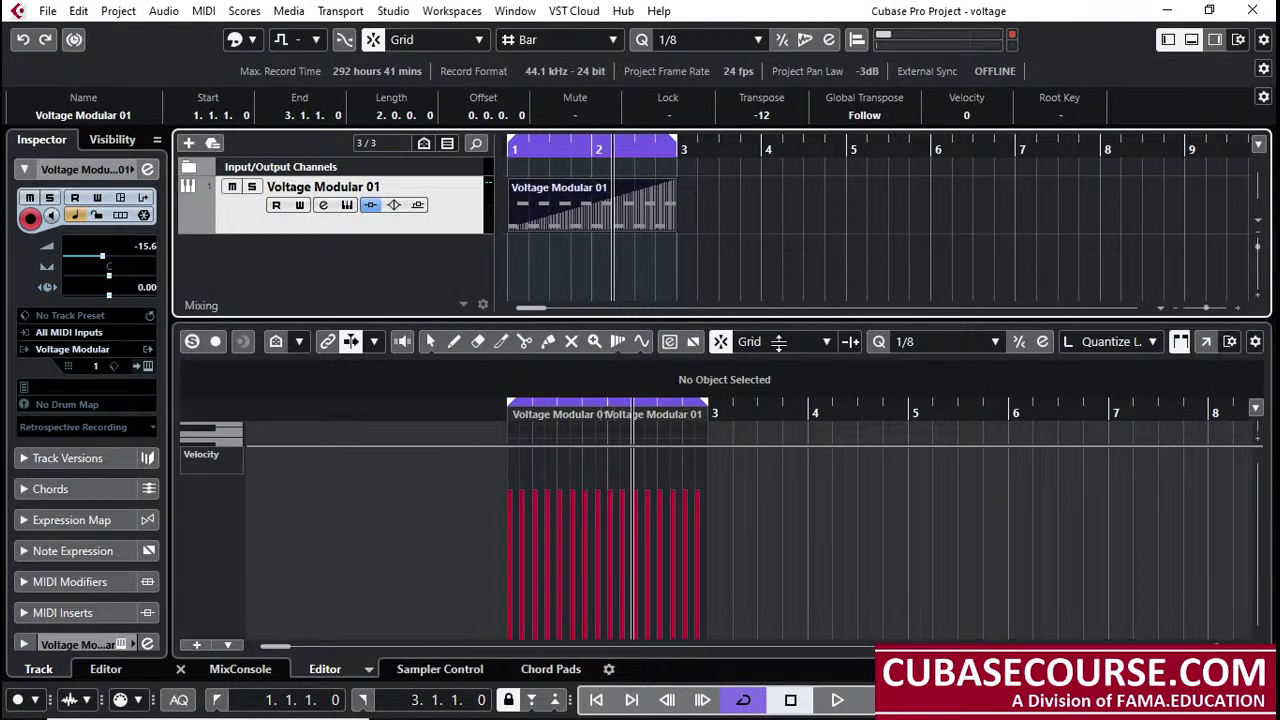
click(233, 458)
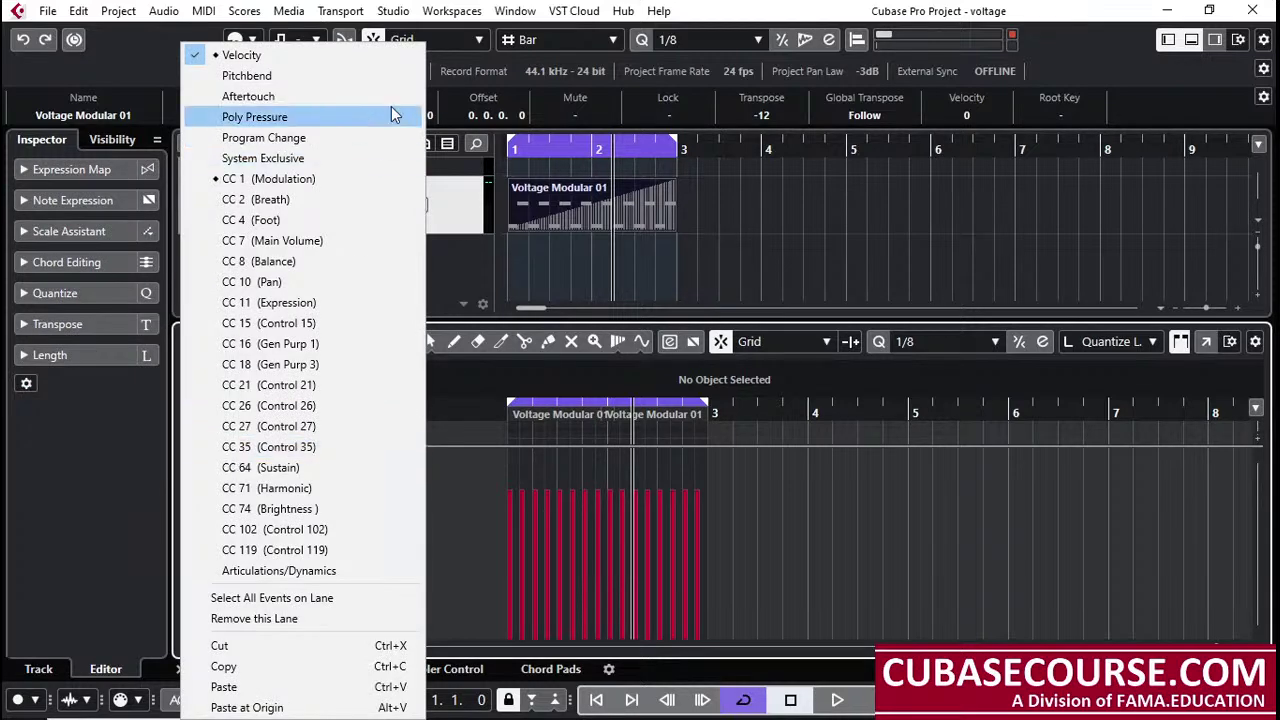
click(368, 178)
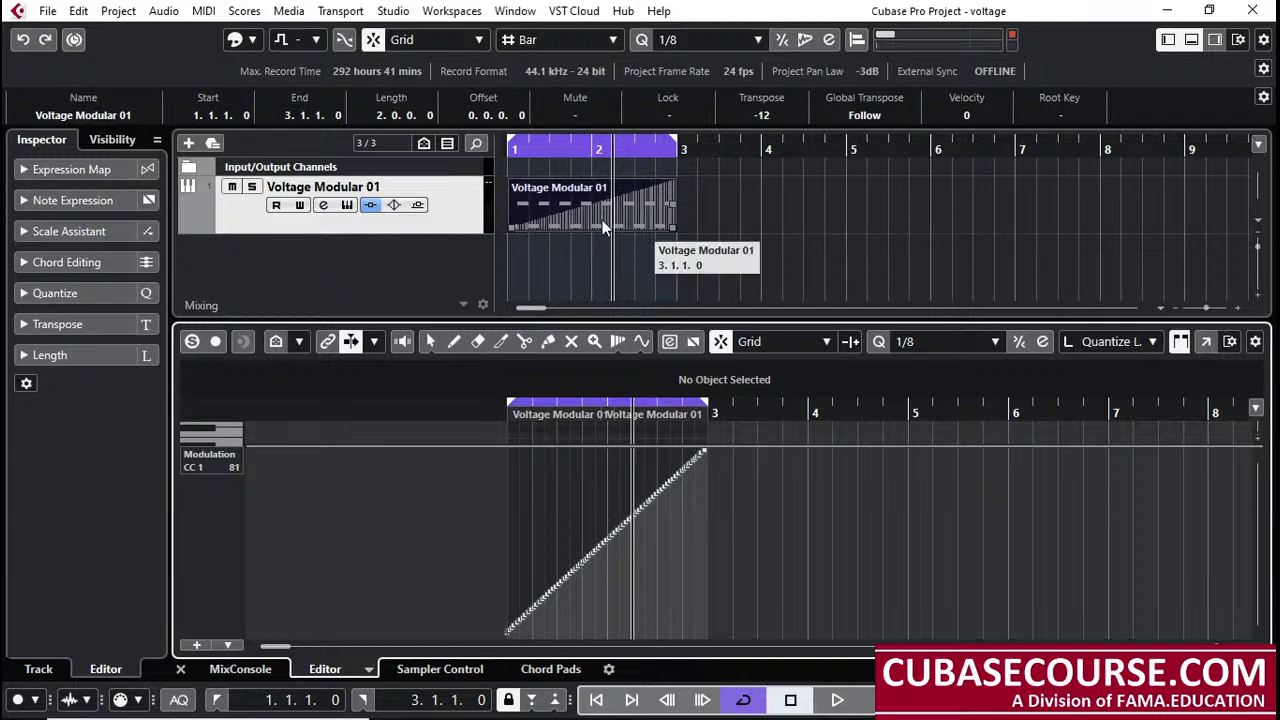
Step: Hide the lower zone and increase the height of the Voltage Modular 01 track
click(1192, 40)
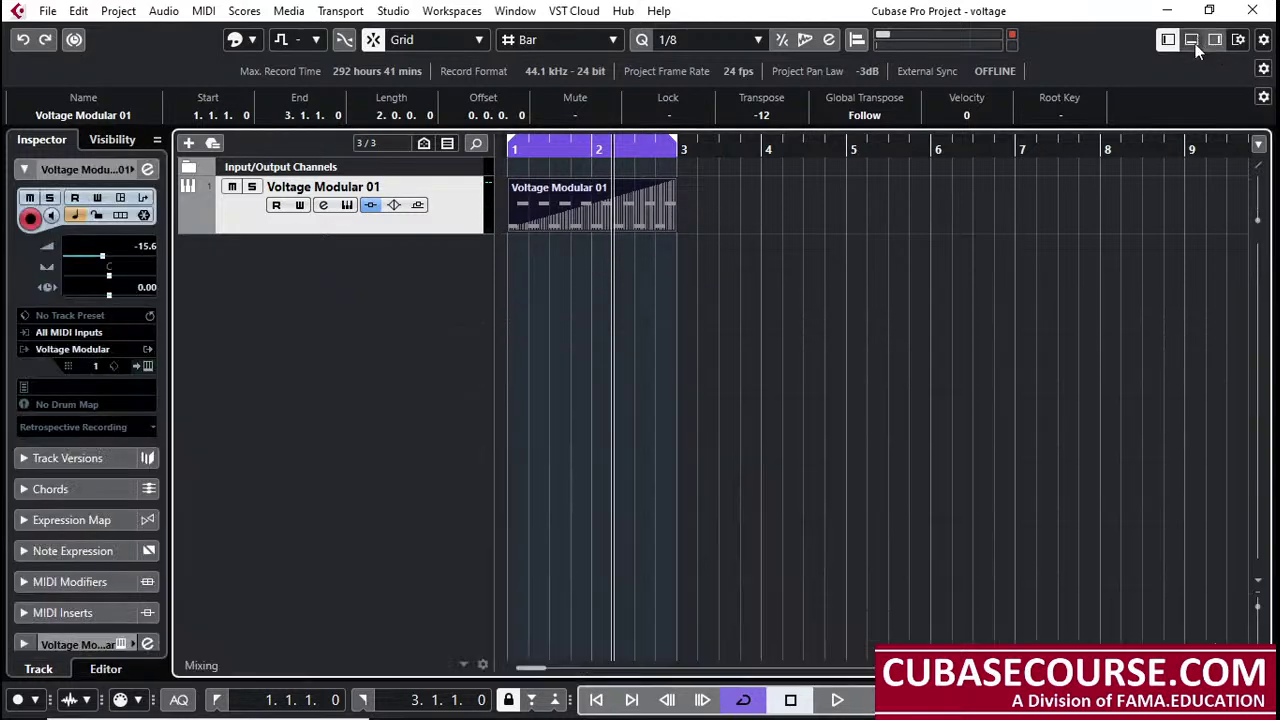
drag(418, 233, 420, 263)
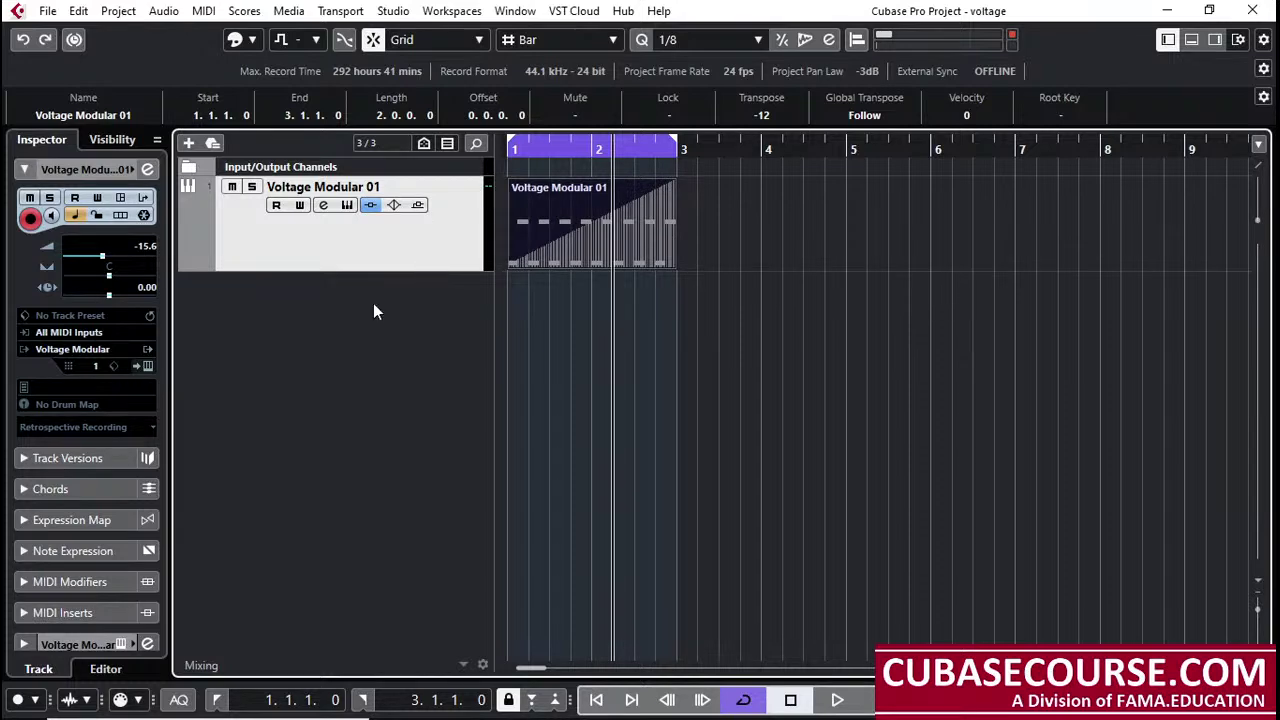
Step: Open the Voltage Modular instrument window and bring up the Voltage Modular 01 part in the Key Editor
click(148, 366)
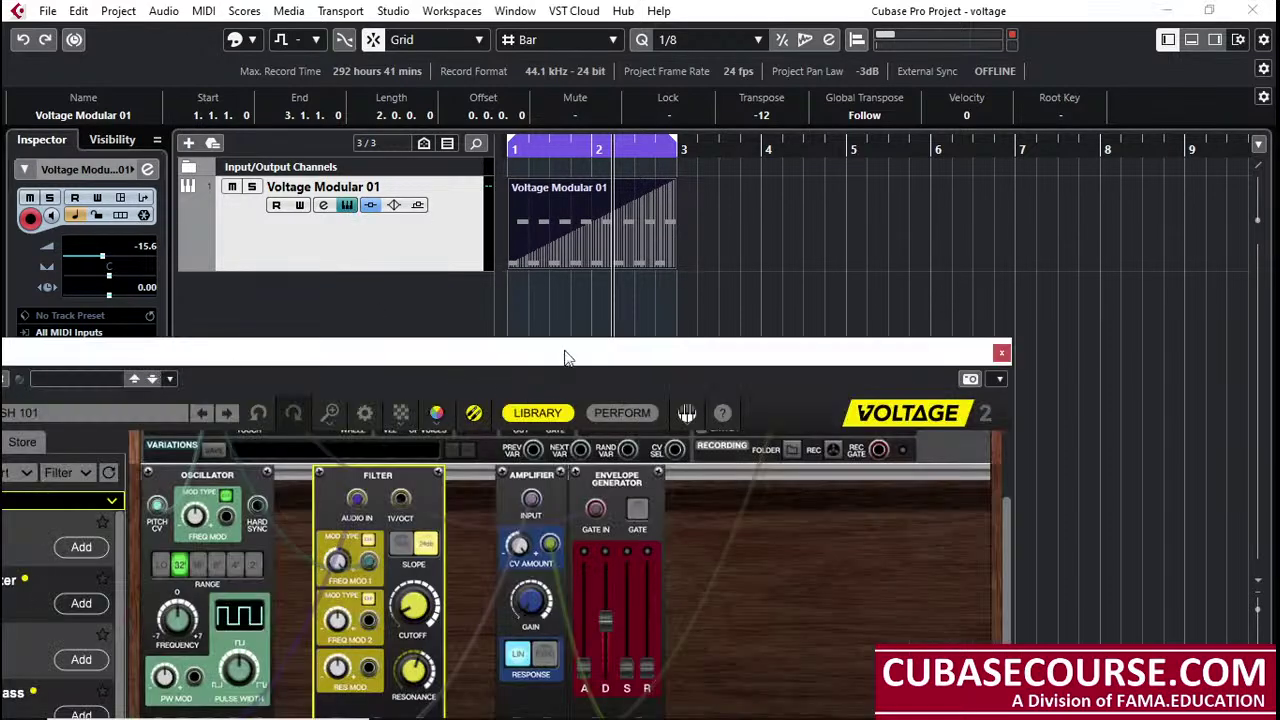
drag(566, 354, 757, 205)
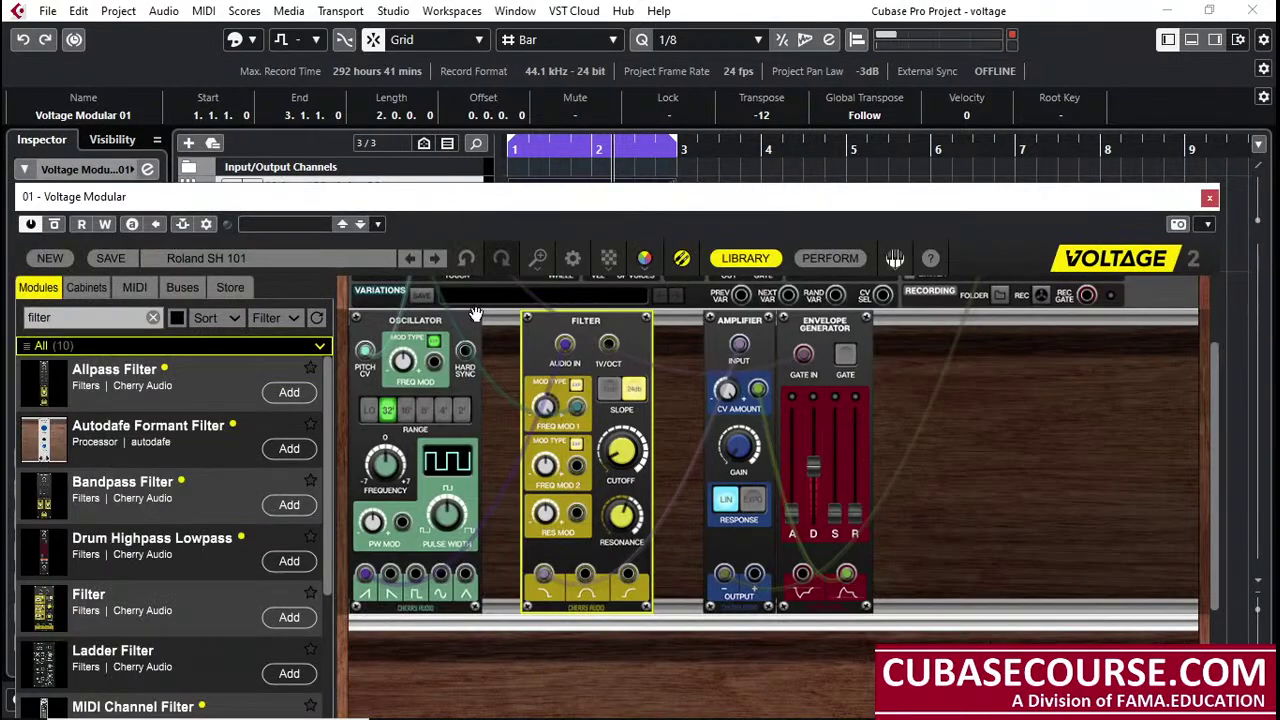
scroll(425, 352, up, 2)
click(502, 444)
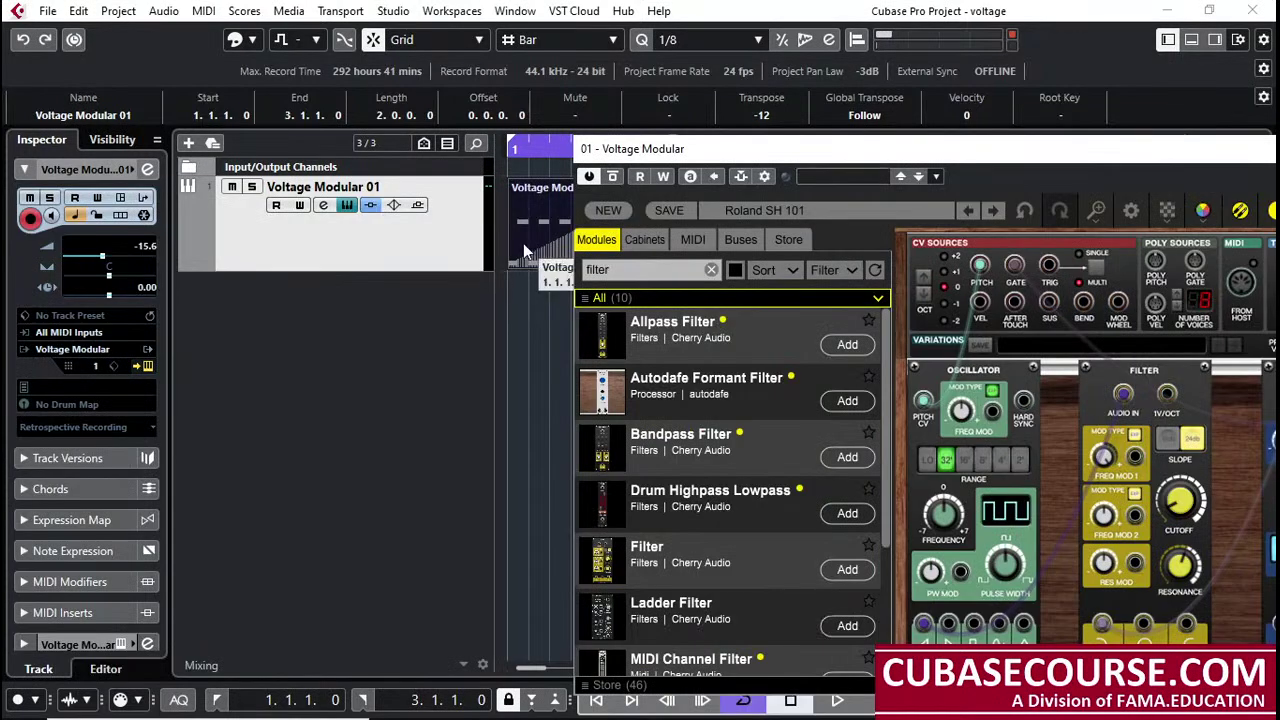
double_click(524, 251)
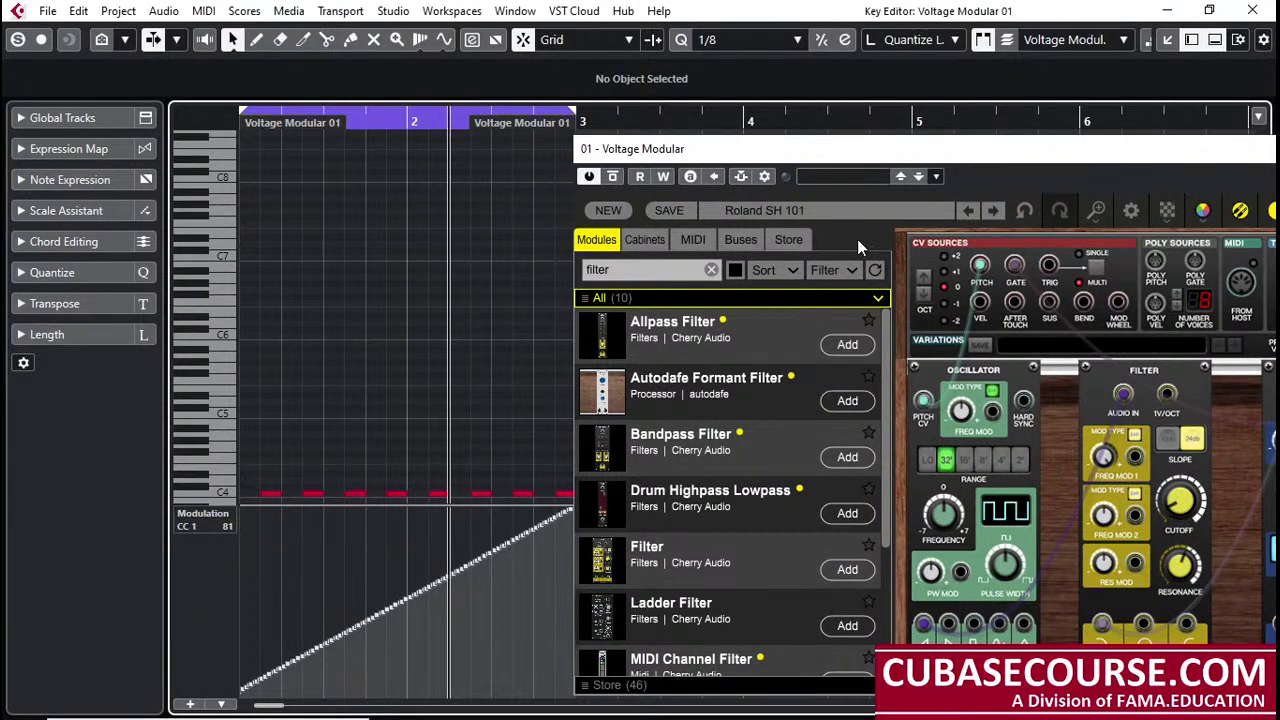
Step: Patch a cable from the Mod Wheel CV source to the Filter module's Freq Mod 1 input
drag(933, 160, 601, 148)
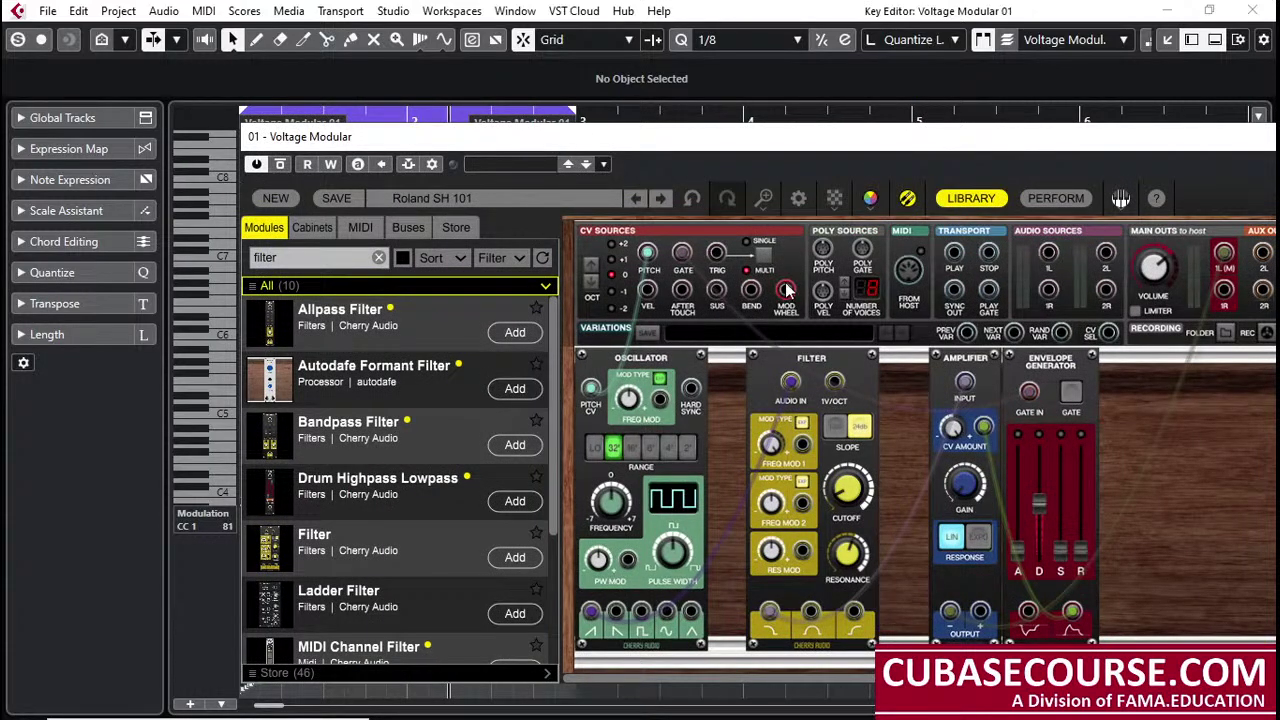
drag(480, 136, 673, 120)
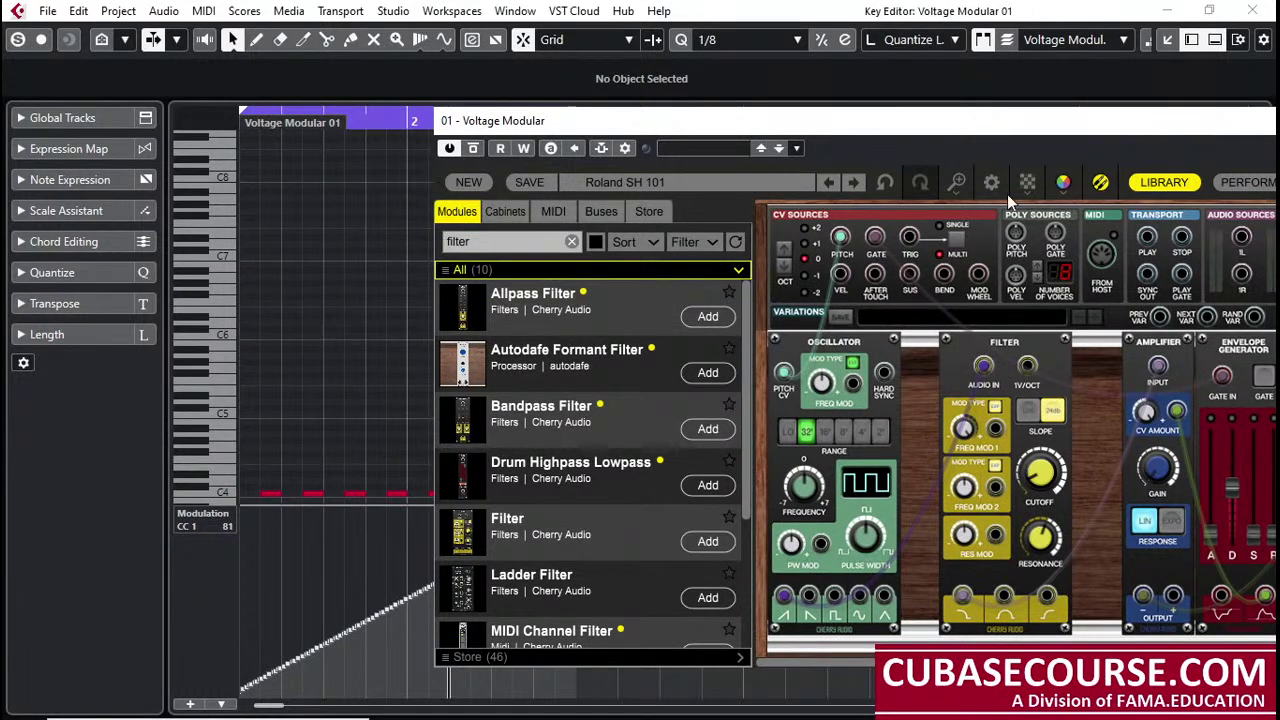
drag(980, 127, 682, 121)
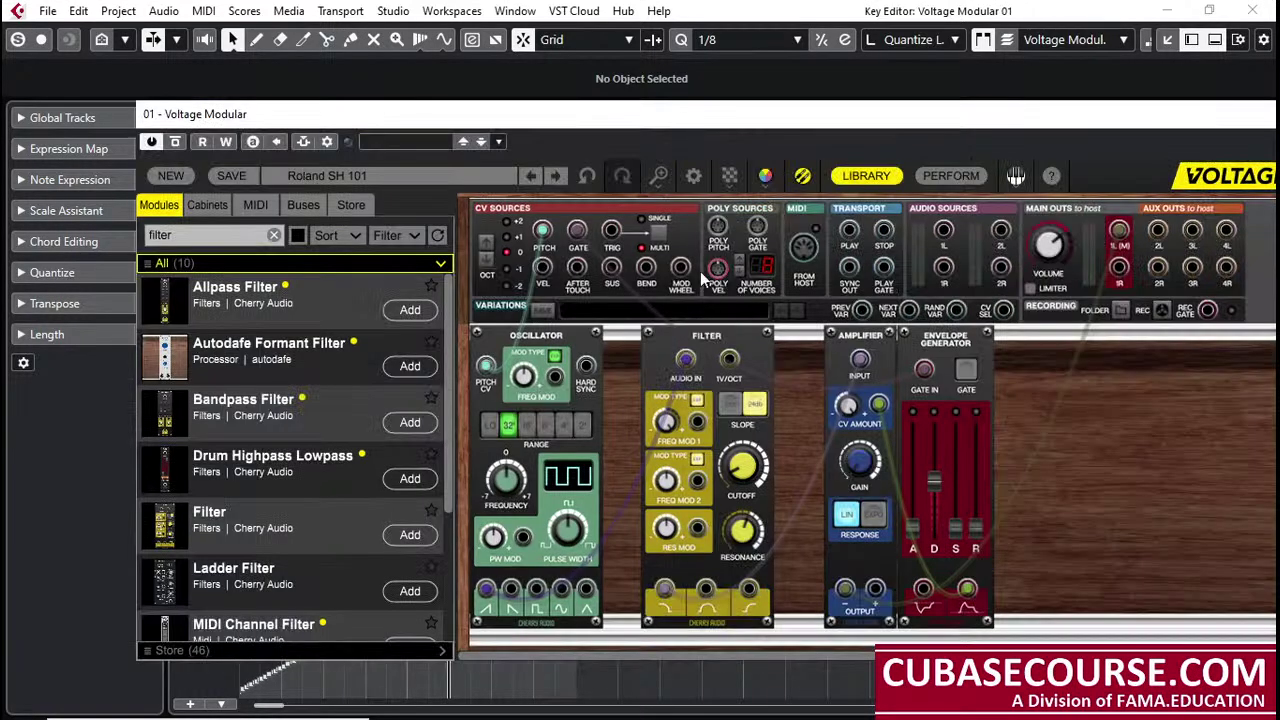
drag(680, 268, 703, 428)
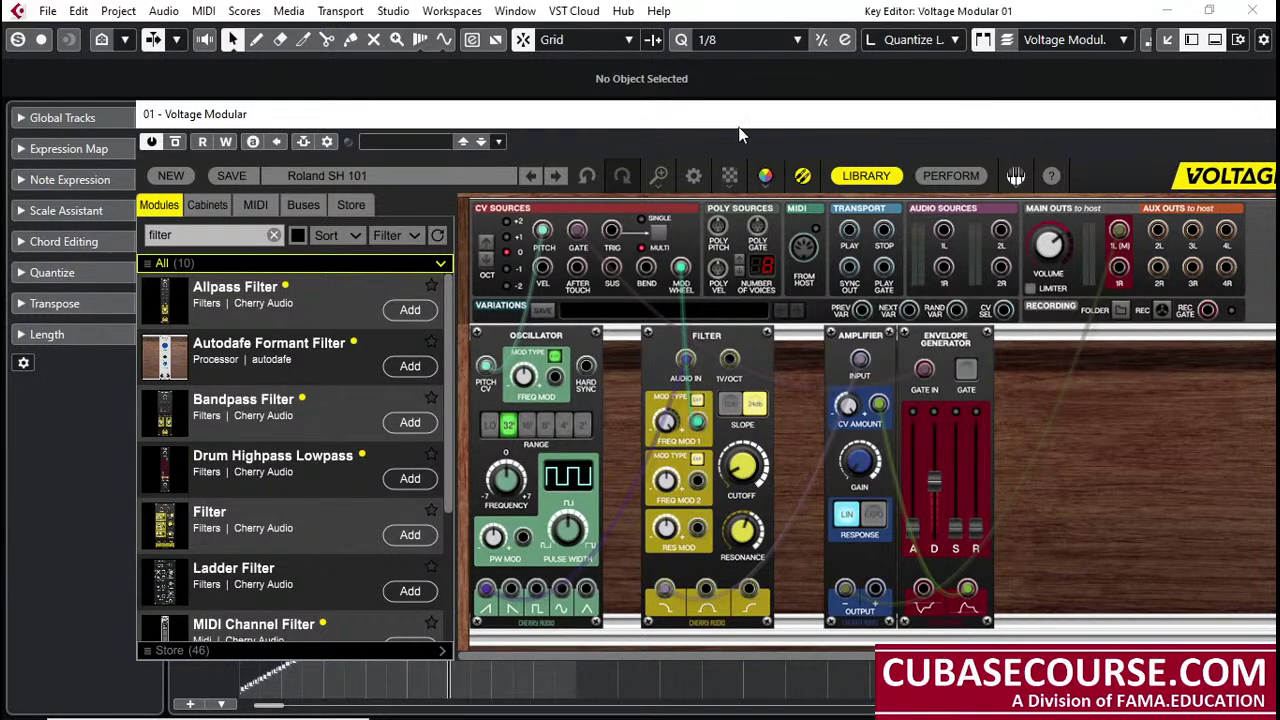
Step: Play the part from the start of bar 1 to hear the CC 1 ramp modulating the filter, and view its notes
drag(674, 119, 1018, 135)
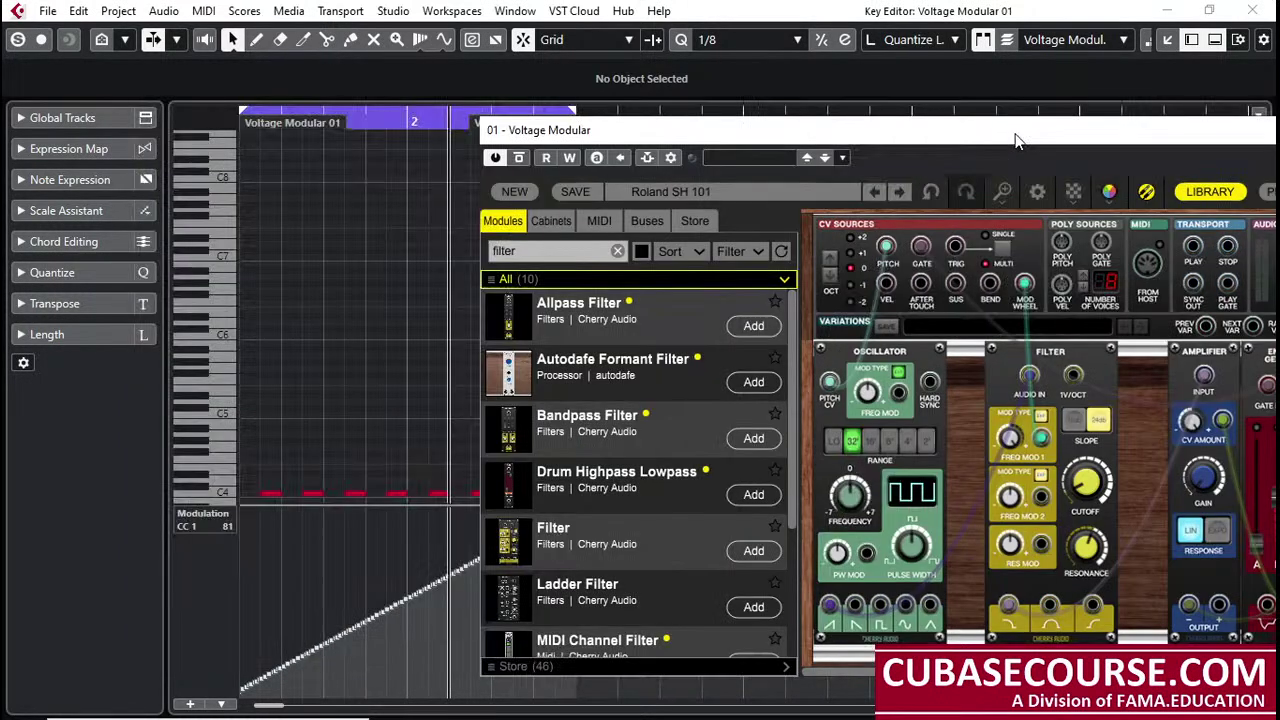
click(411, 120)
click(409, 120)
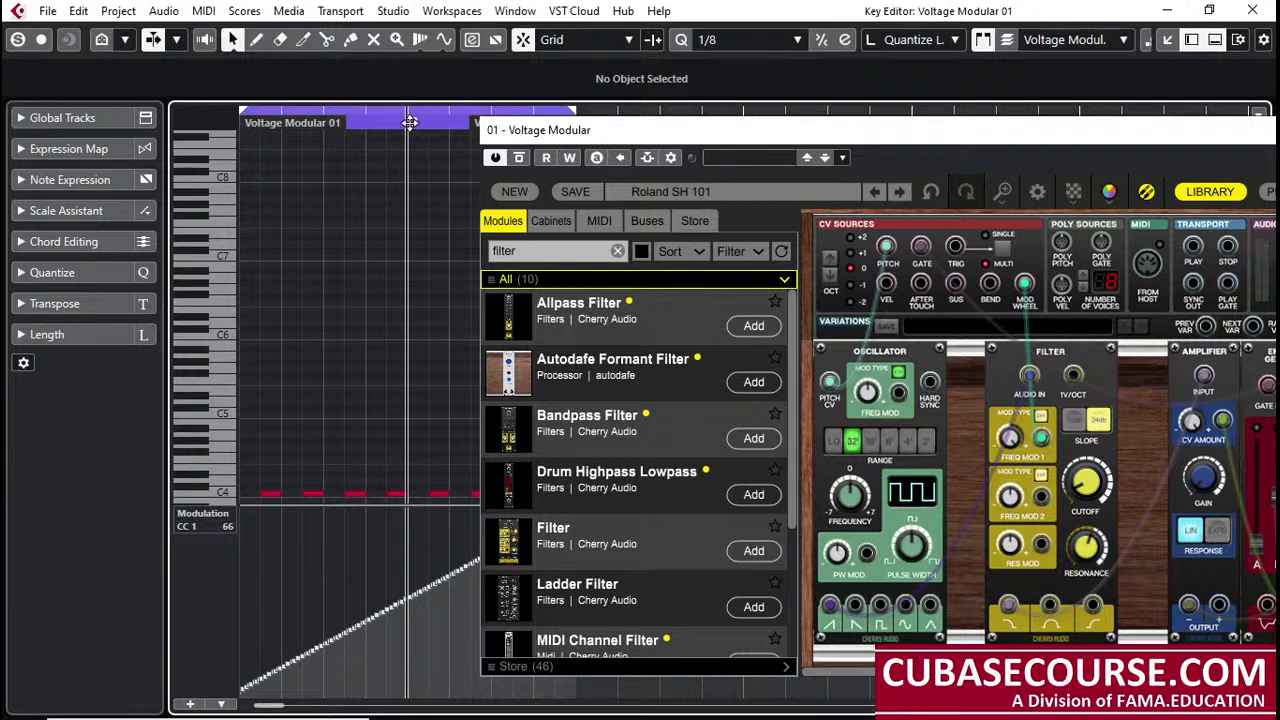
drag(408, 120, 237, 124)
key(space)
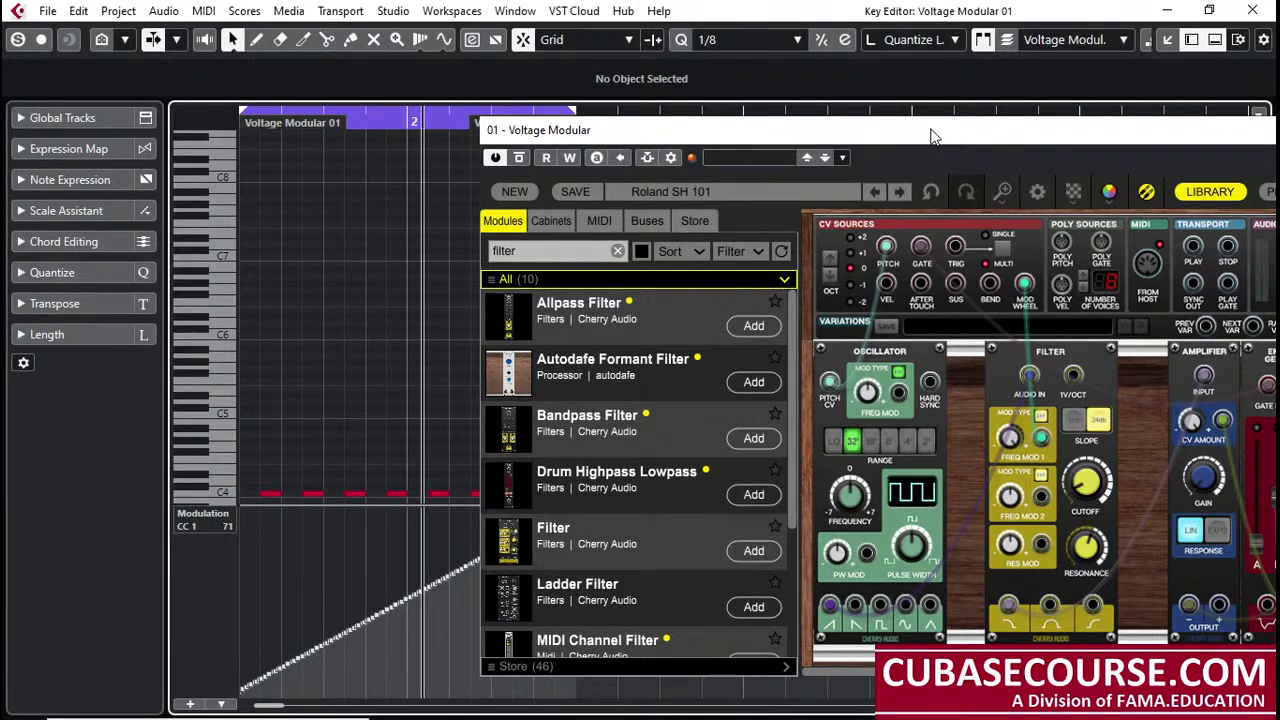
drag(958, 125, 1042, 77)
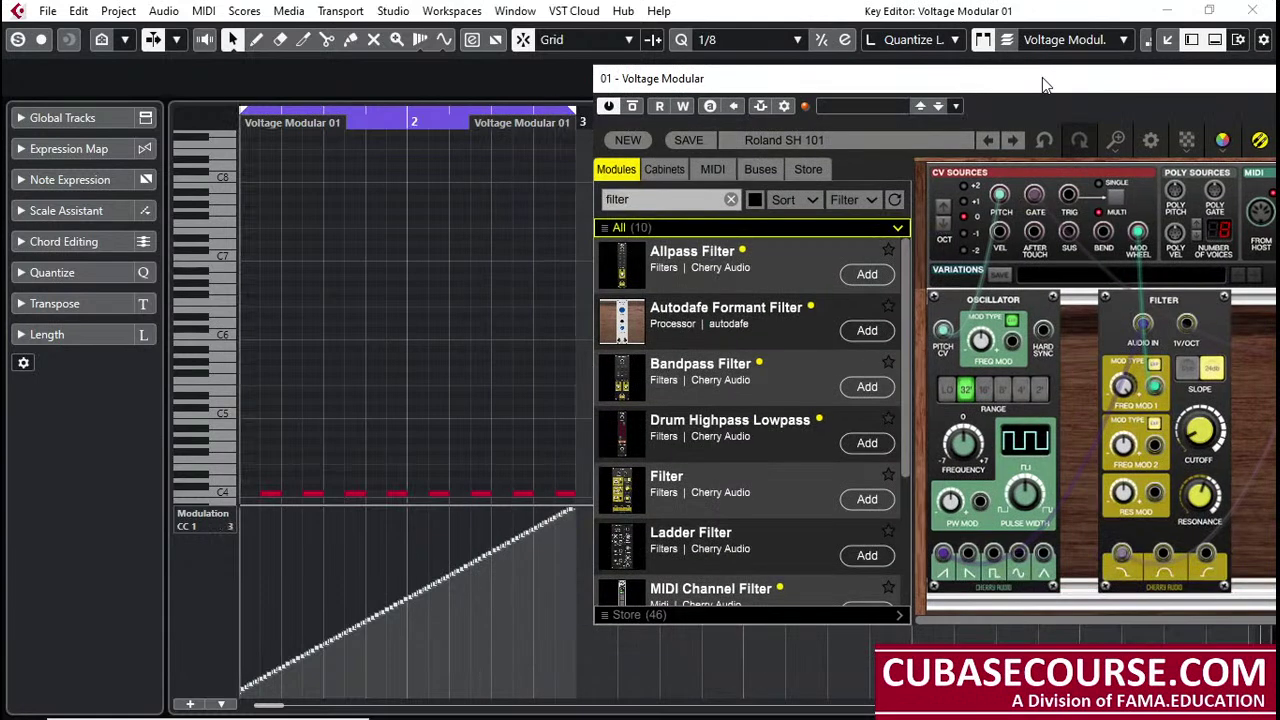
click(582, 302)
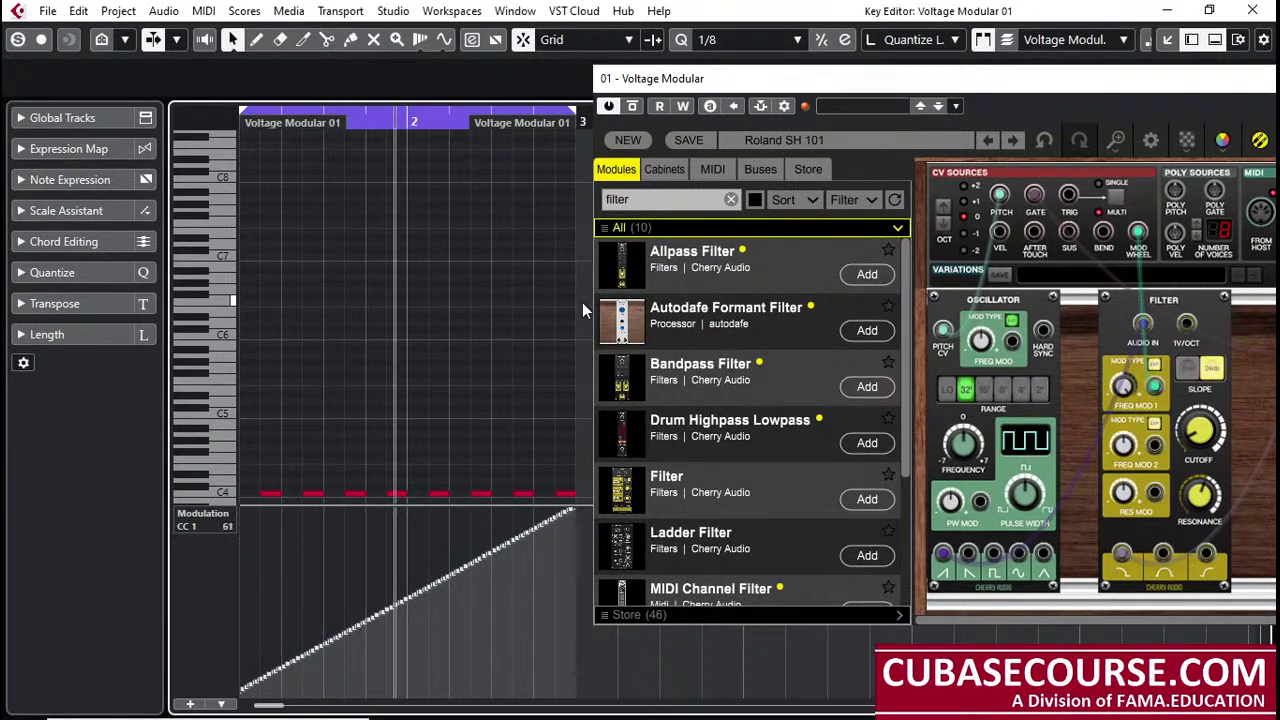
scroll(582, 302, down, 5)
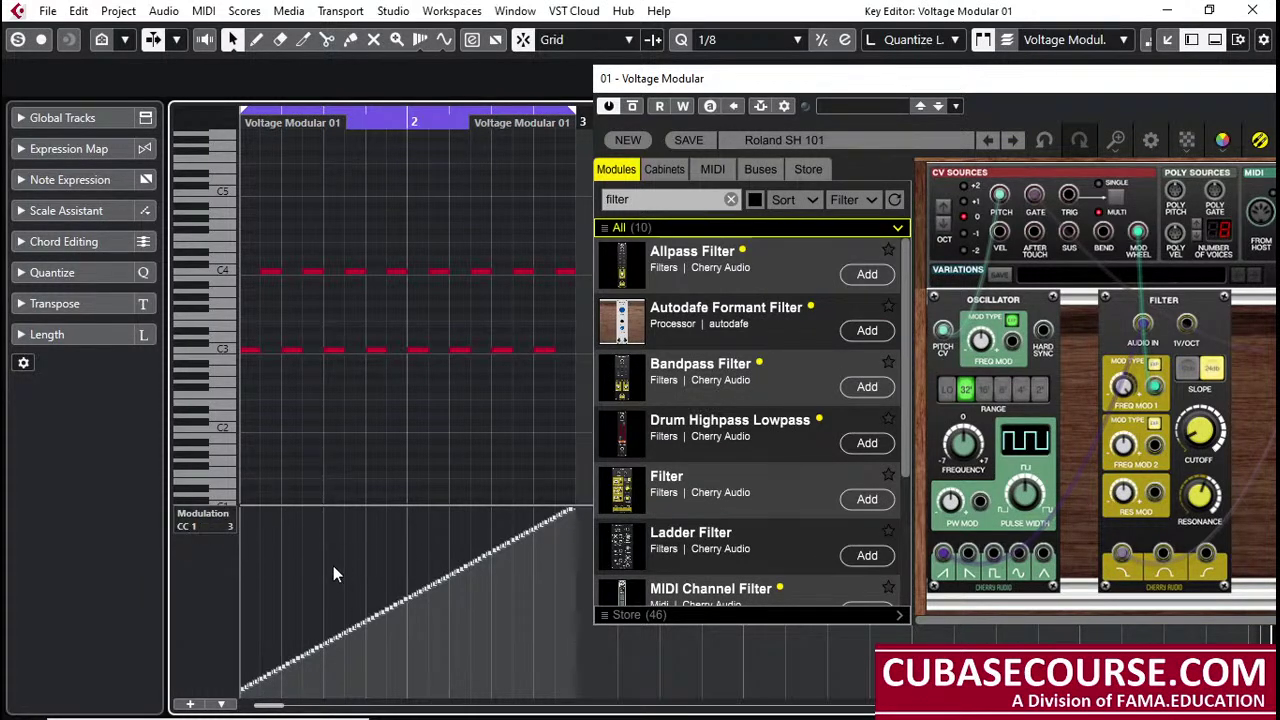
Step: Draw stepped CC 1 modulation levels over the ramp across both bars, including about 90 at the start, 120 near 1.4.3 and 99 near 2.2.1
key(8)
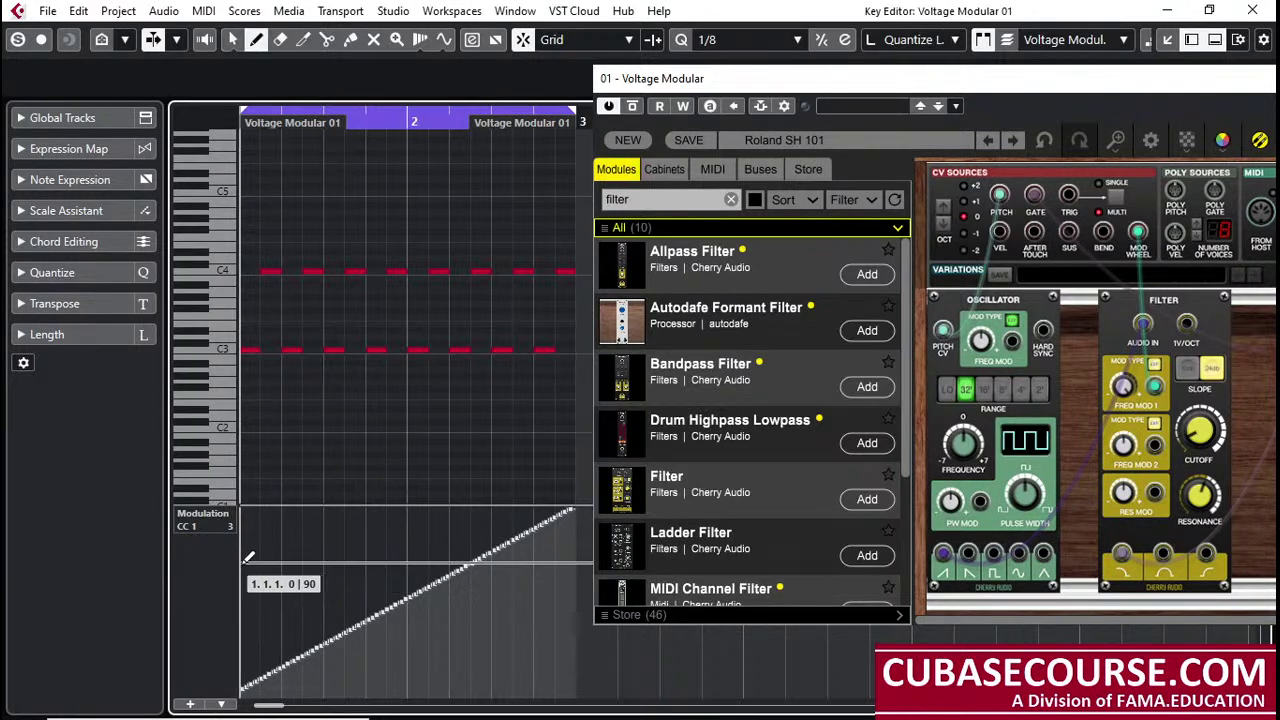
mouse_move(248, 557)
mouse_down()
mouse_move(307, 621)
mouse_move(347, 588)
mouse_up()
click(343, 591)
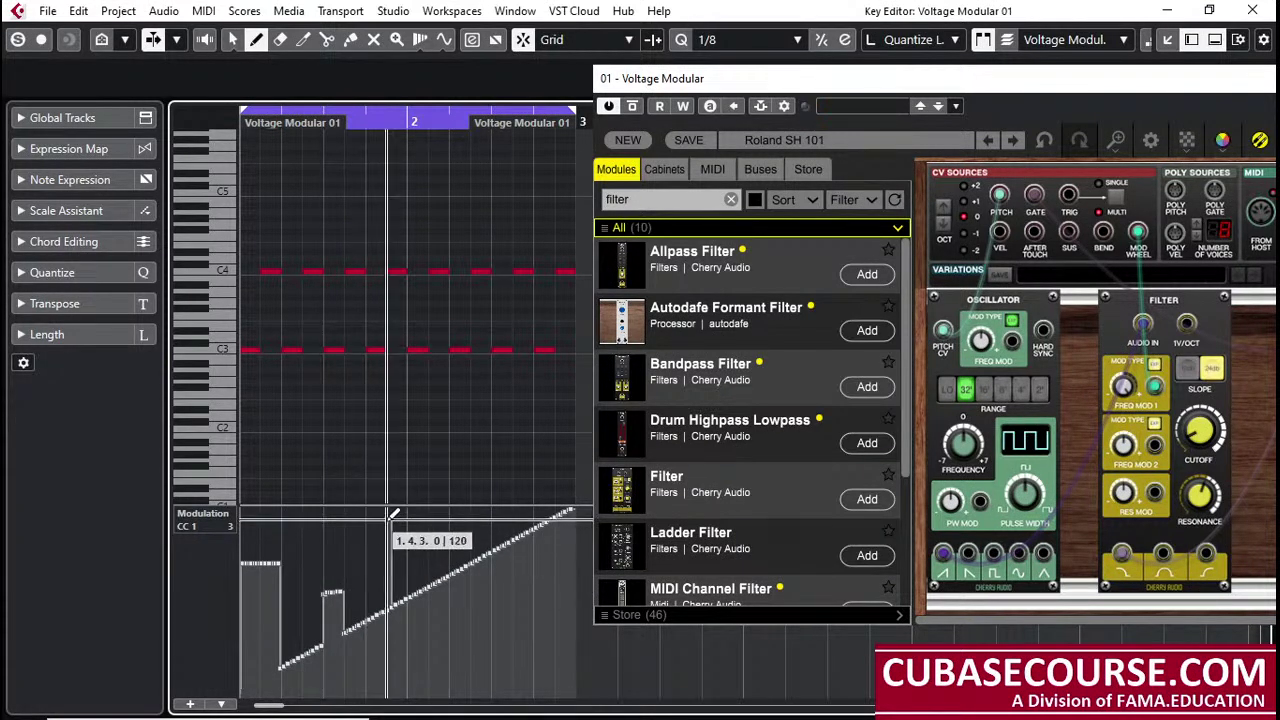
click(392, 519)
drag(458, 570, 460, 549)
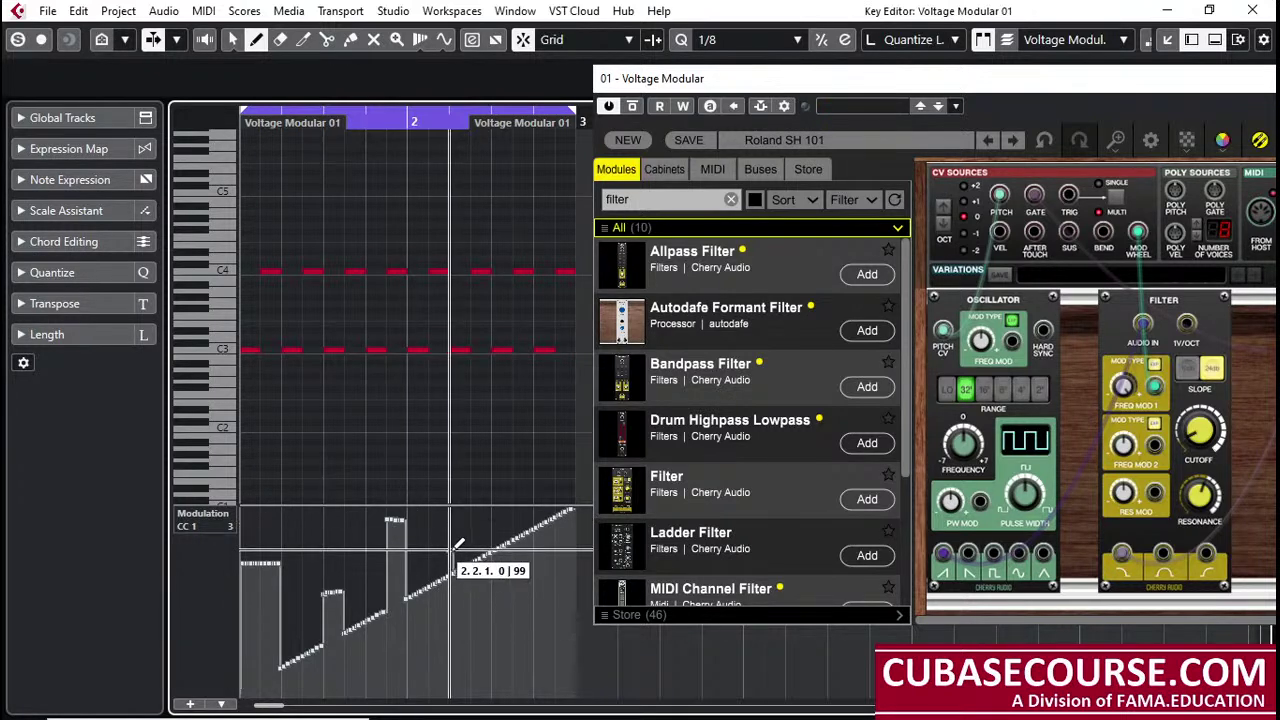
click(492, 628)
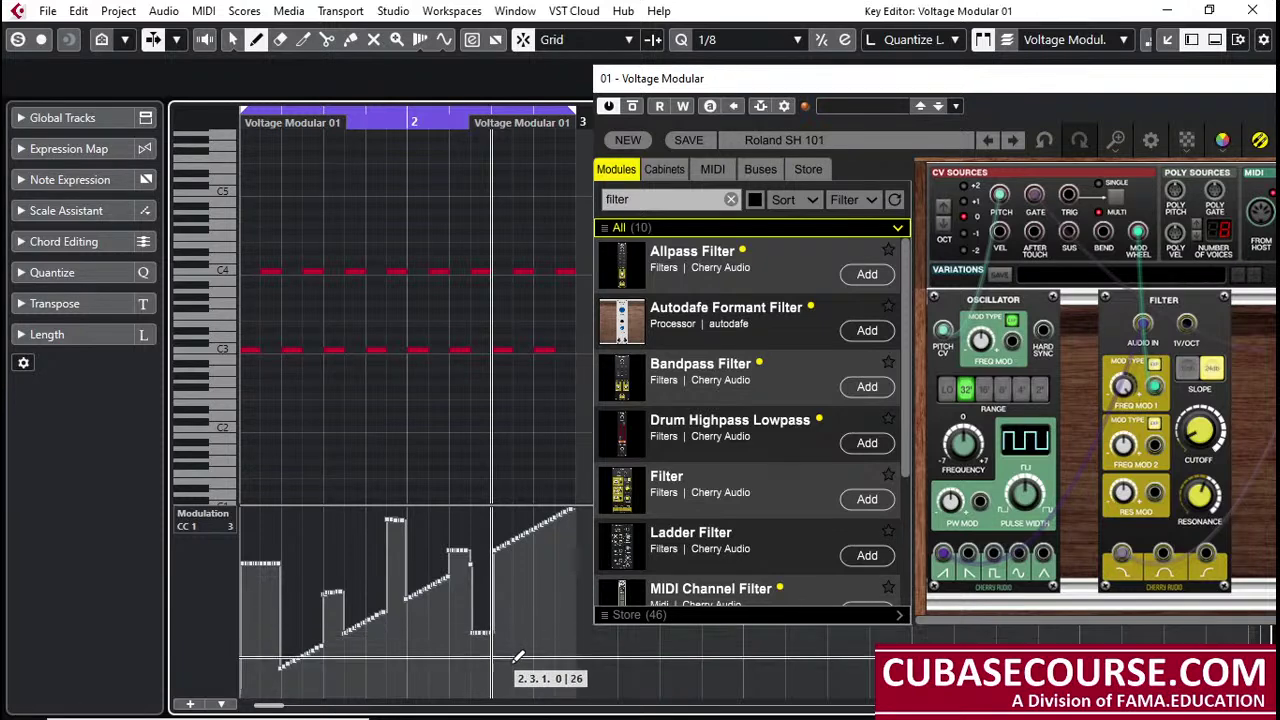
click(515, 668)
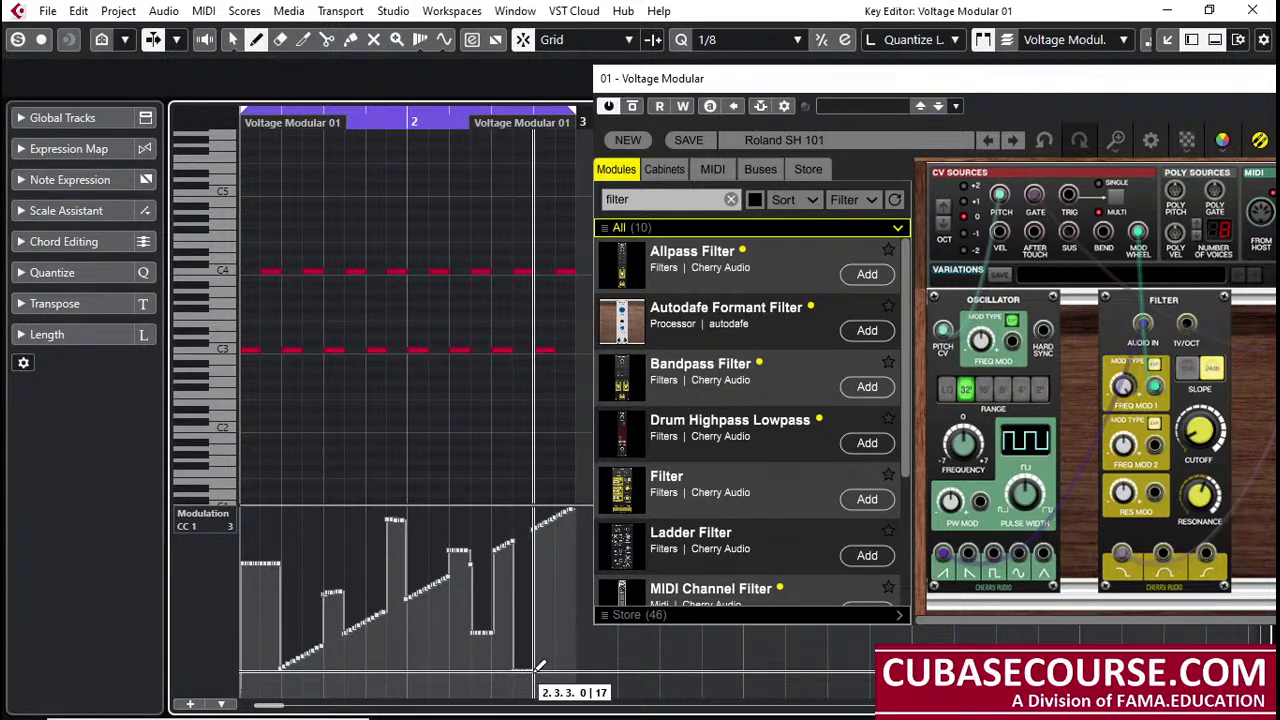
click(558, 571)
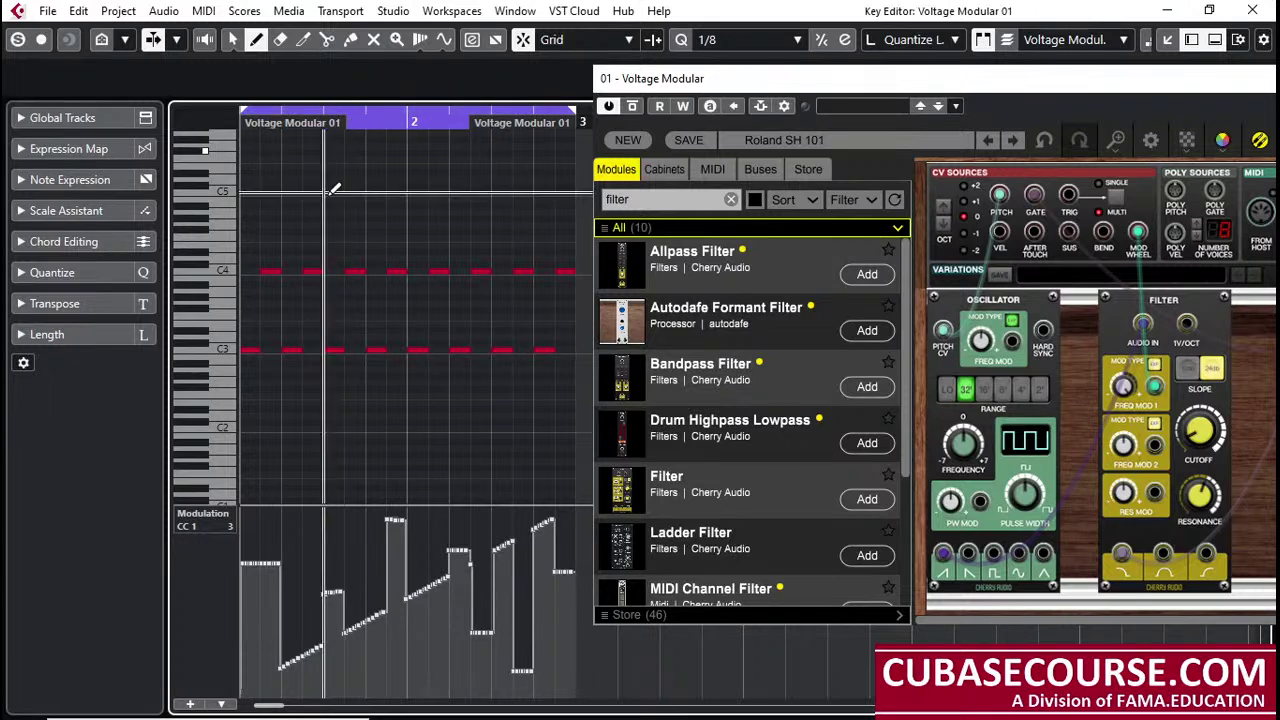
Step: Play the part and redraw several CC 1 modulation steps, including a level of about 55 near 2.4.1
key(space)
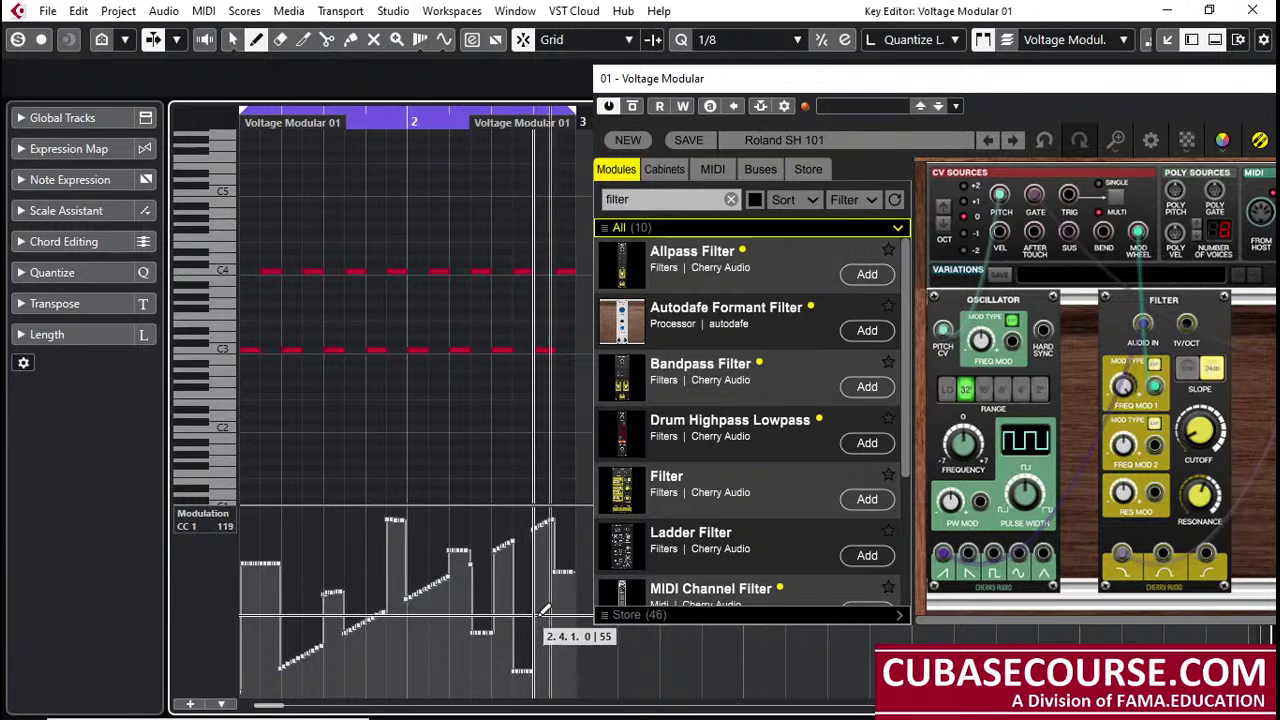
drag(544, 609, 563, 607)
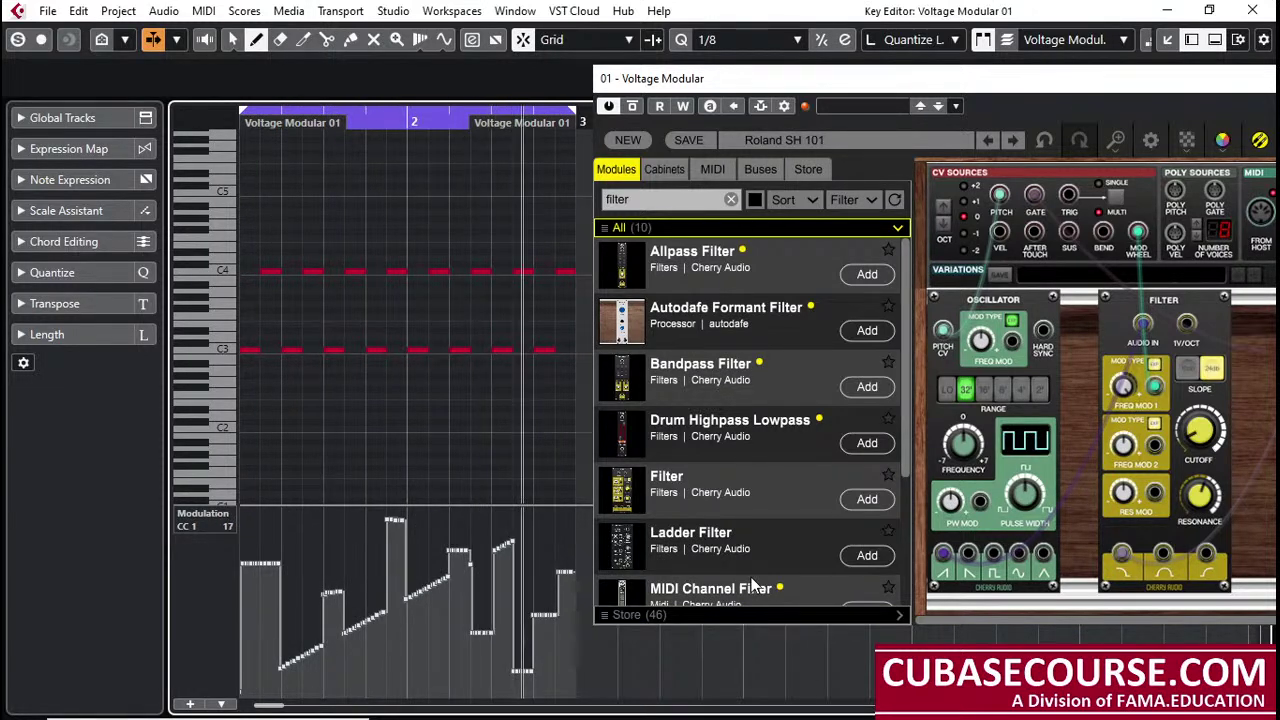
mouse_move(566, 572)
mouse_down()
mouse_move(500, 582)
mouse_move(645, 650)
mouse_move(600, 642)
mouse_move(540, 570)
mouse_move(418, 612)
mouse_move(385, 500)
mouse_move(360, 590)
mouse_move(245, 632)
mouse_move(514, 480)
mouse_move(388, 662)
mouse_up()
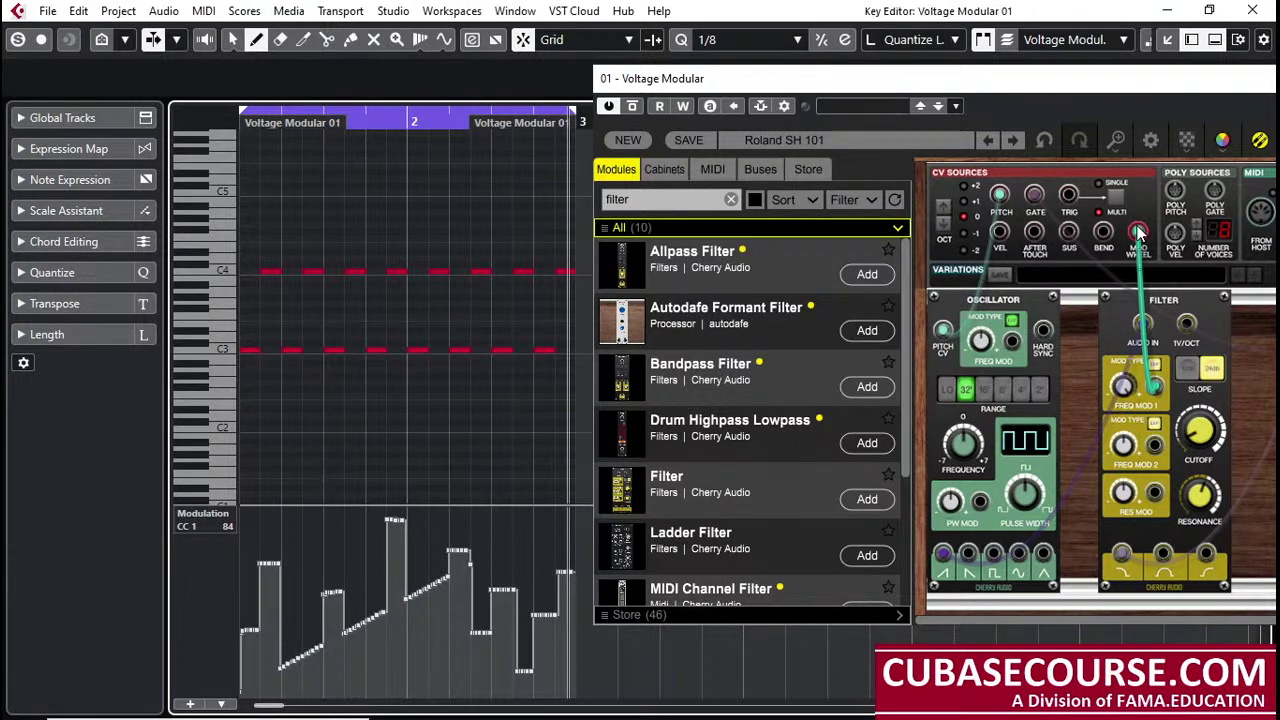
Step: Switch the controller lane to CC 2 (Breath) and back to CC 1 (Modulation)
click(234, 510)
click(300, 195)
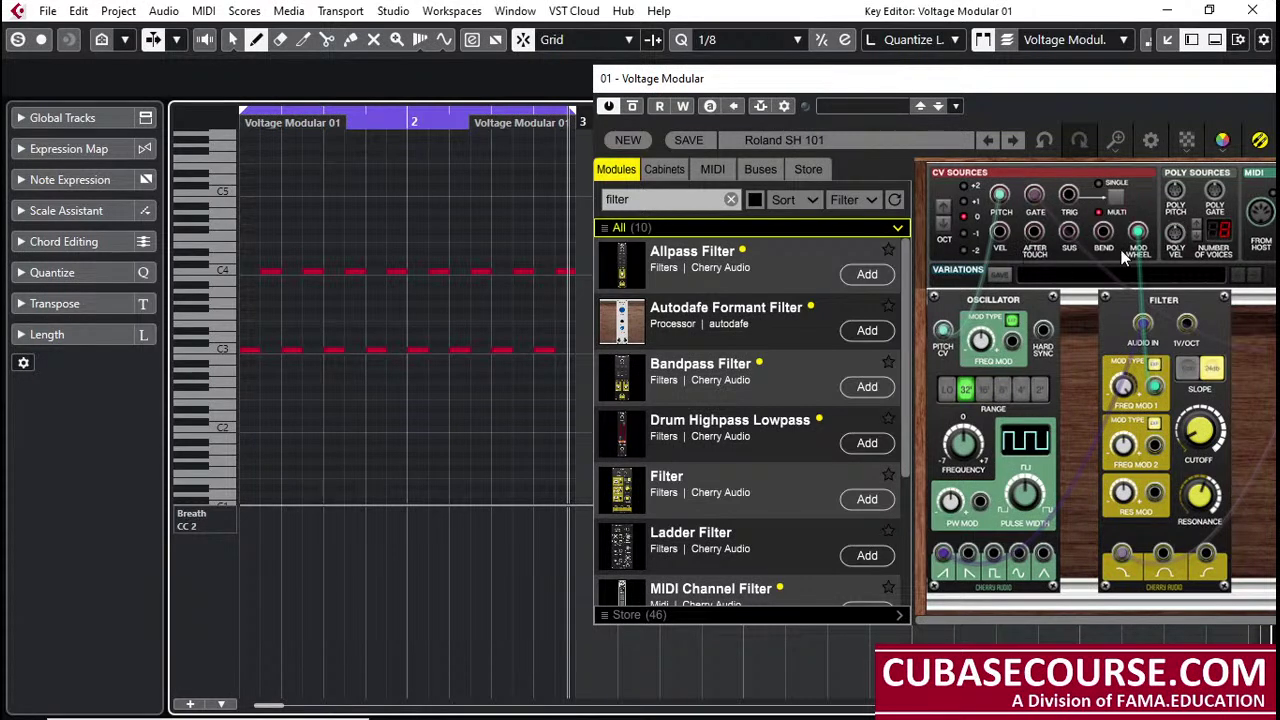
click(230, 515)
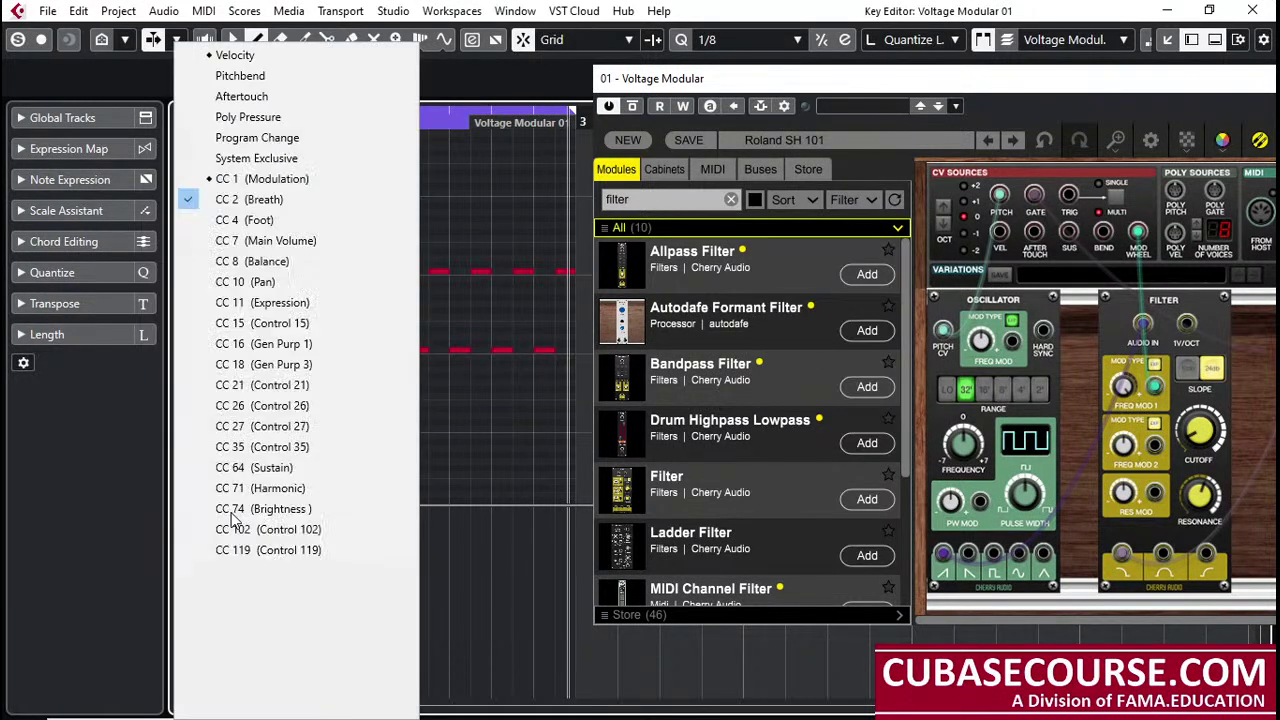
click(300, 180)
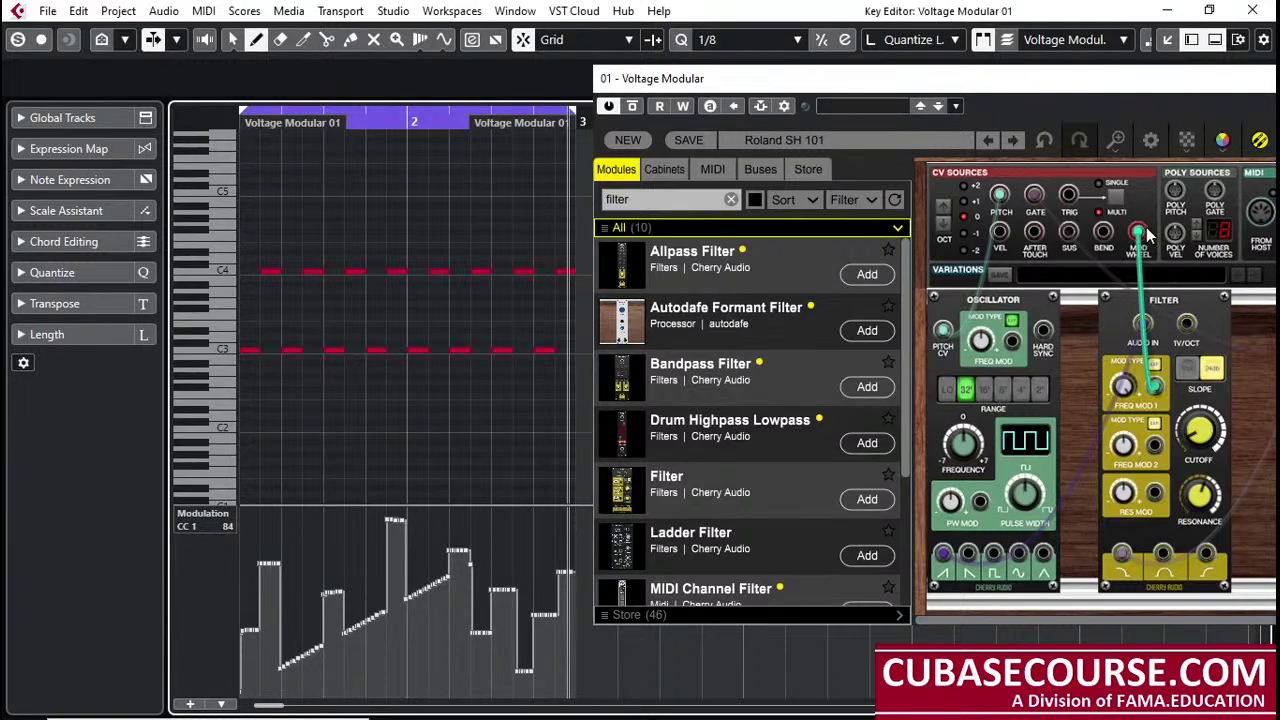
Step: Search the Voltage Modular module library for "midi"
drag(1148, 234, 1140, 232)
drag(1098, 88, 677, 96)
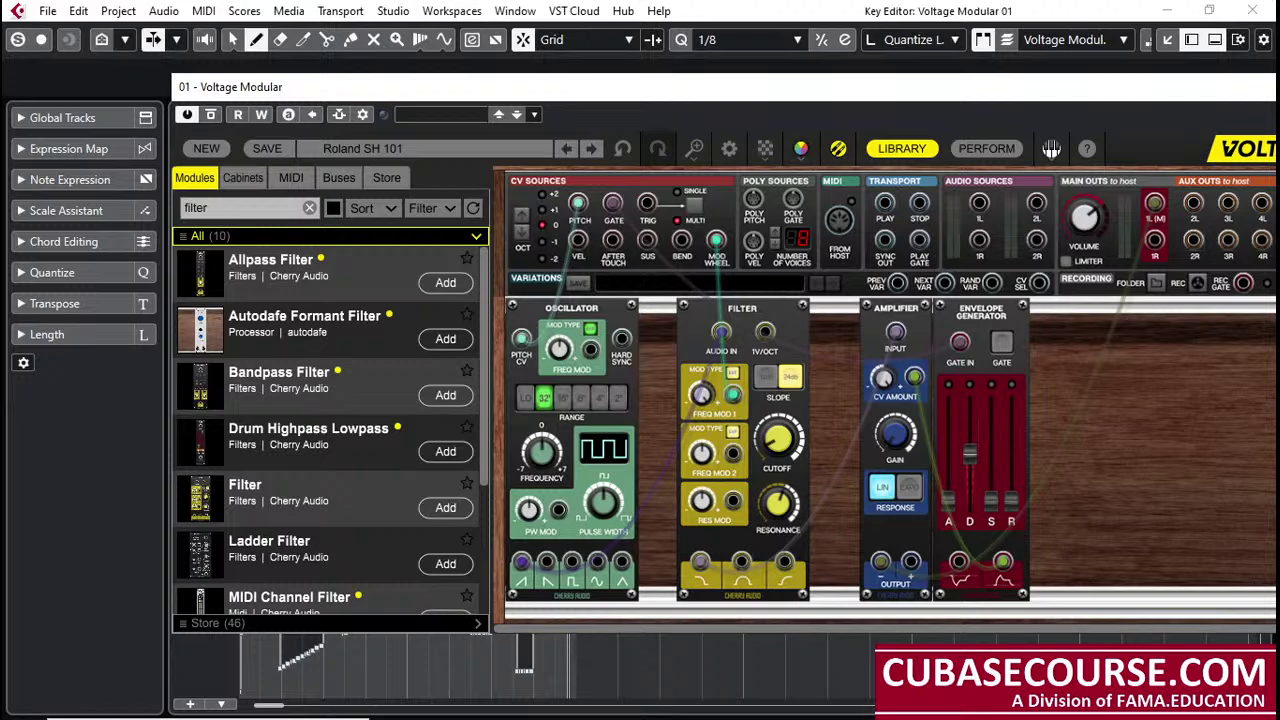
drag(349, 94, 548, 60)
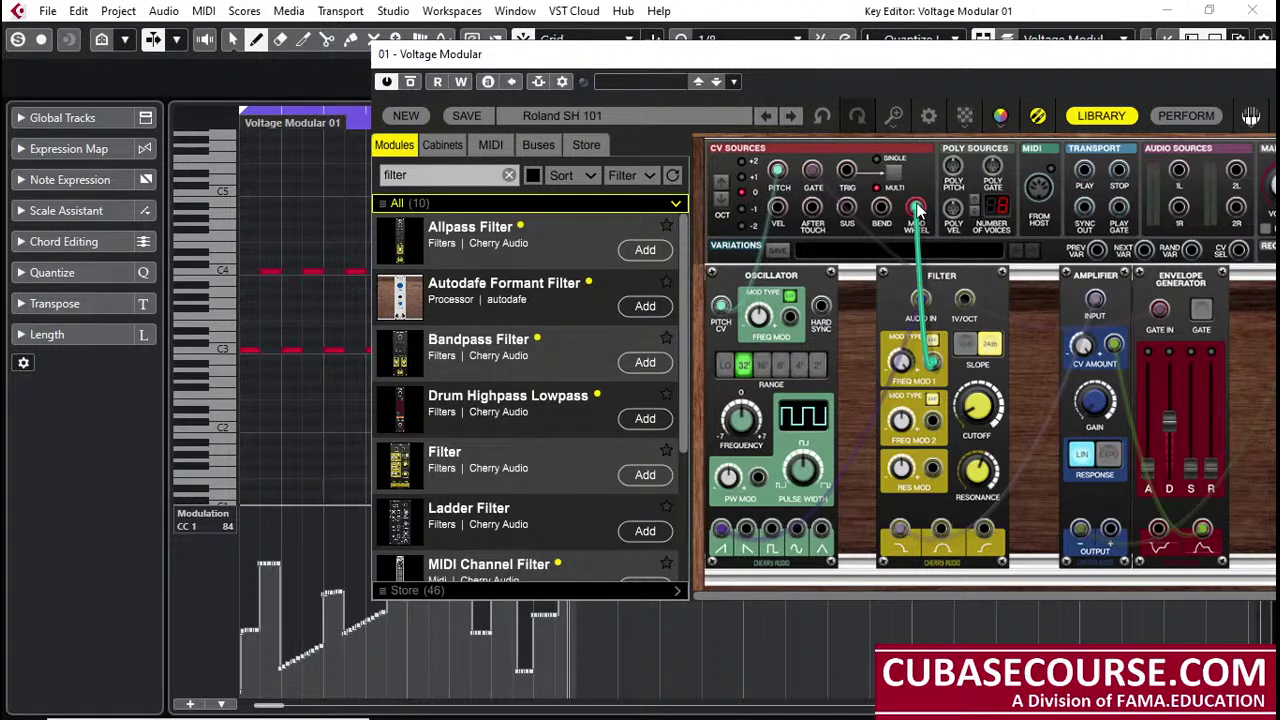
click(381, 177)
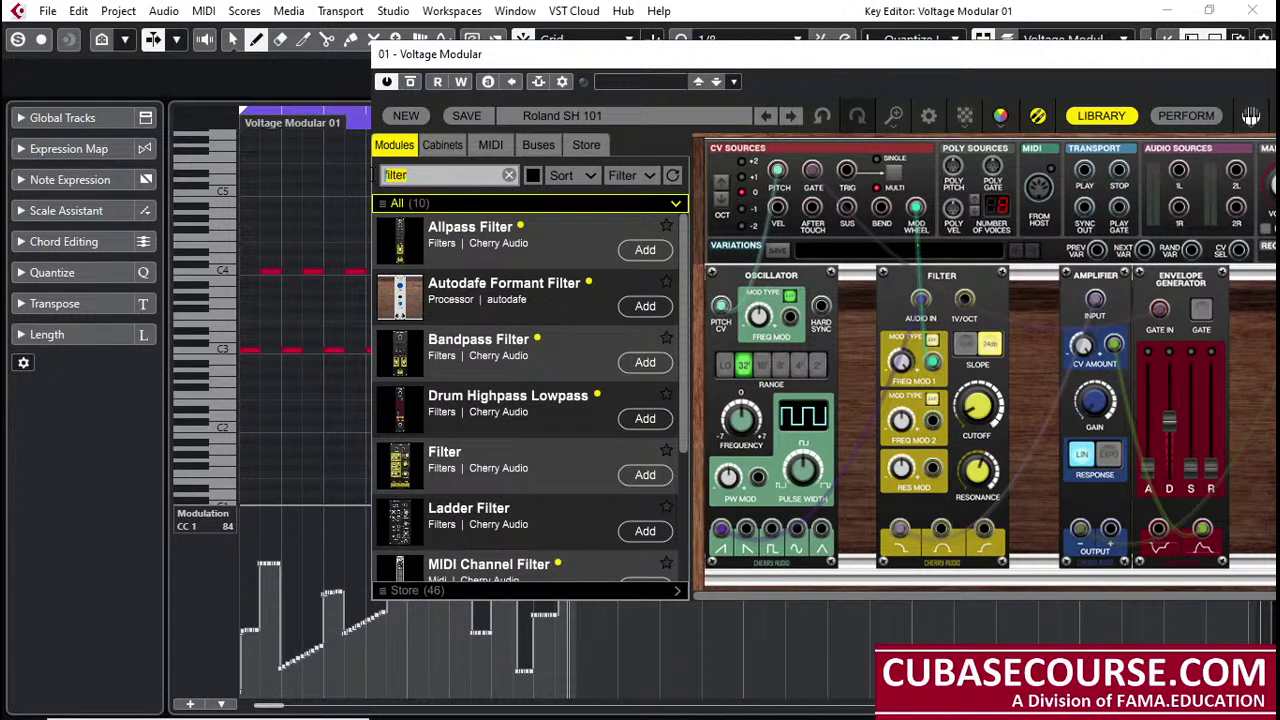
text(midi)
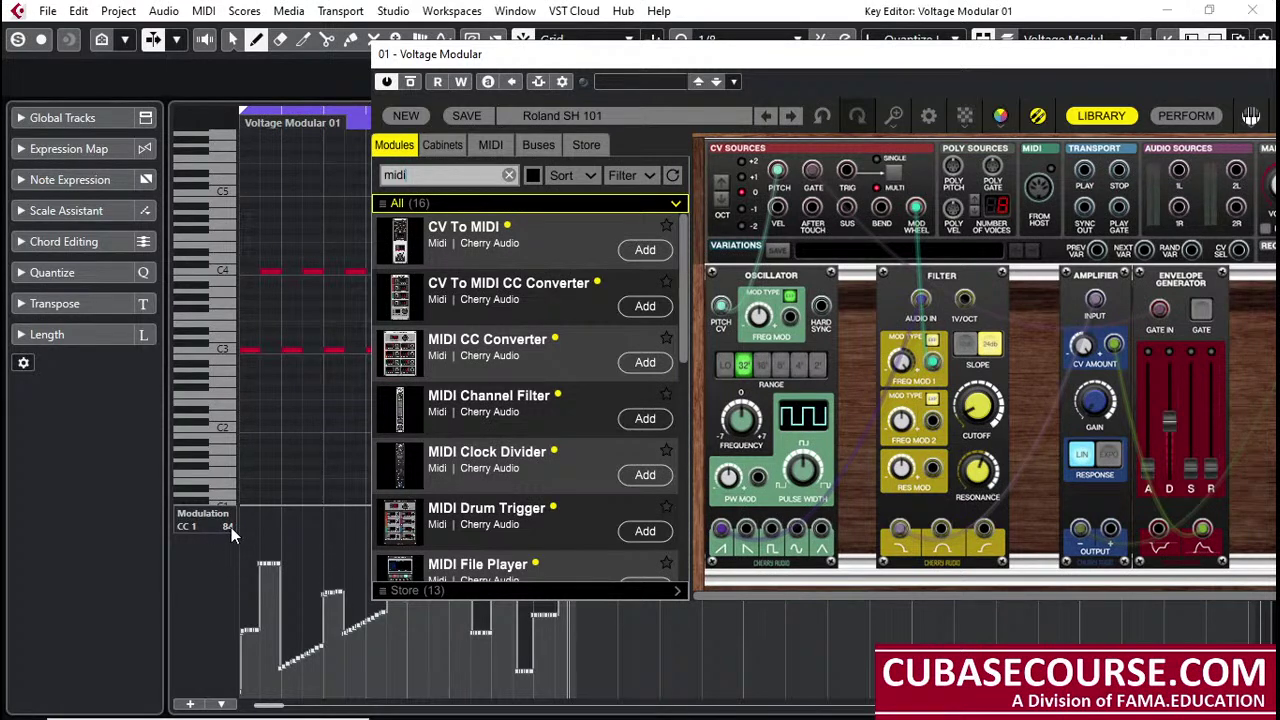
Step: Add the MIDI CC Converter module to the rack between the Oscillator and the Filter
click(560, 356)
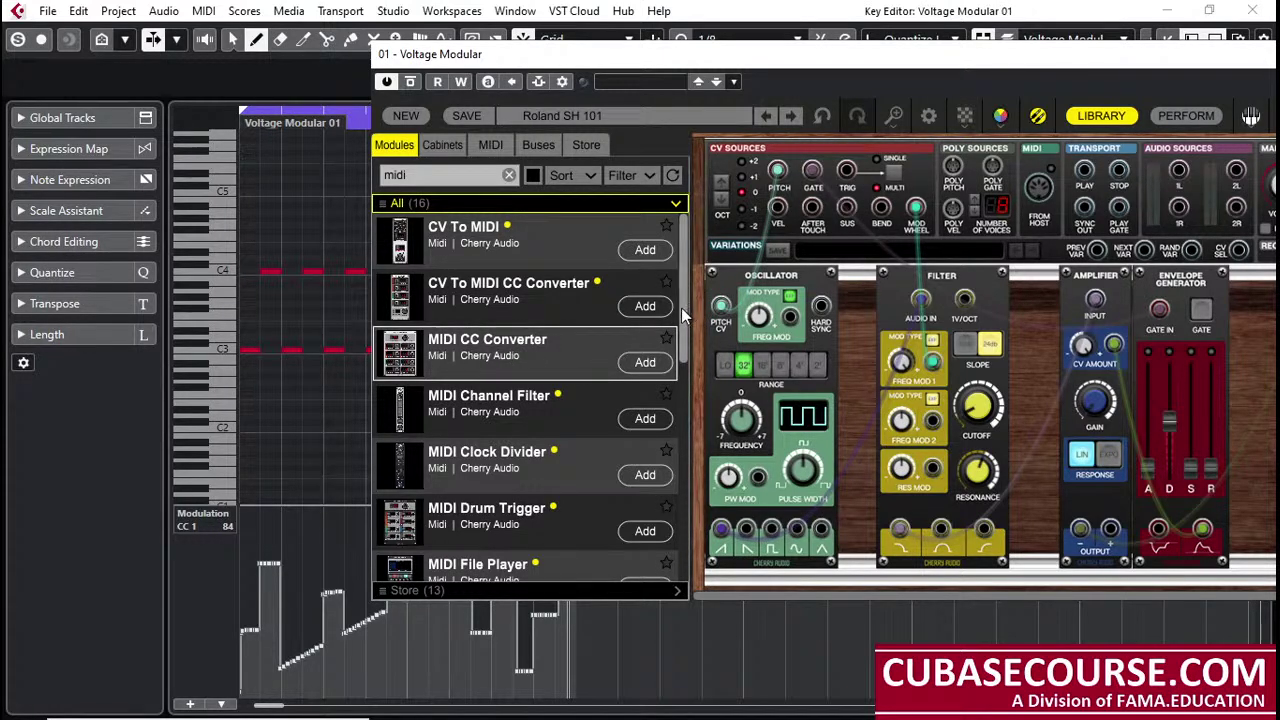
scroll(680, 325, down, 1)
scroll(680, 325, up, 1)
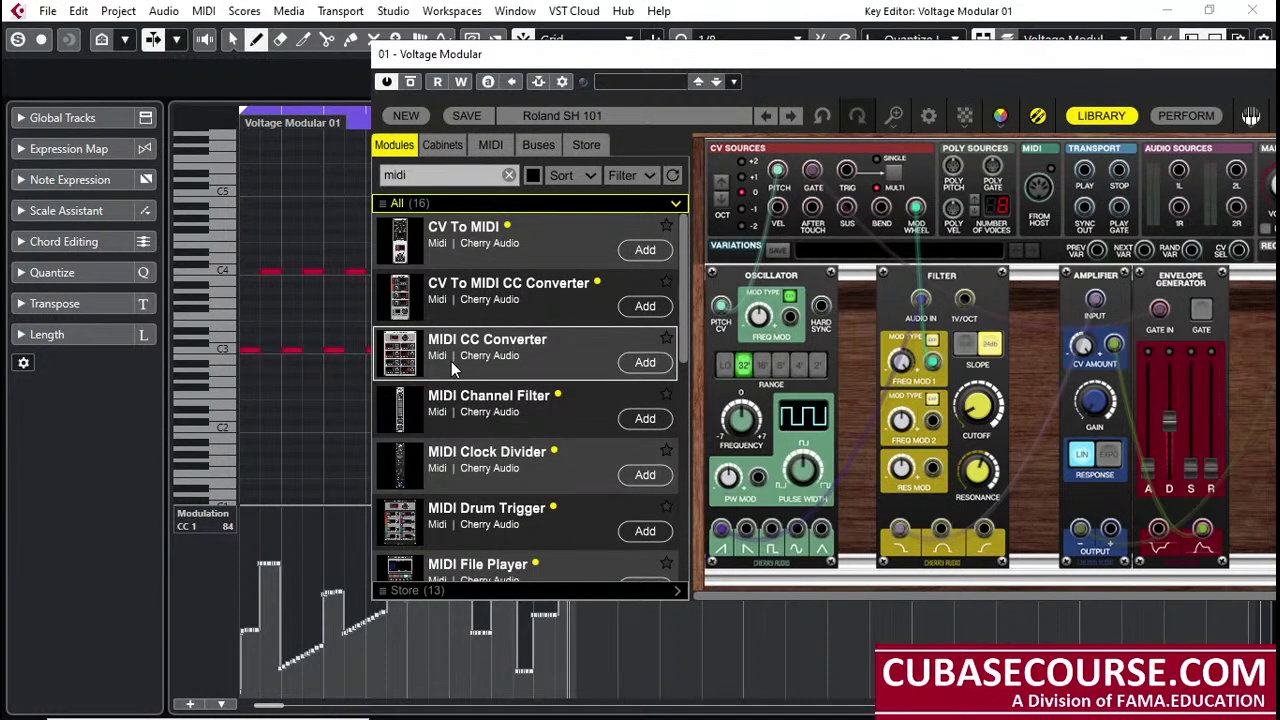
drag(940, 63, 820, 55)
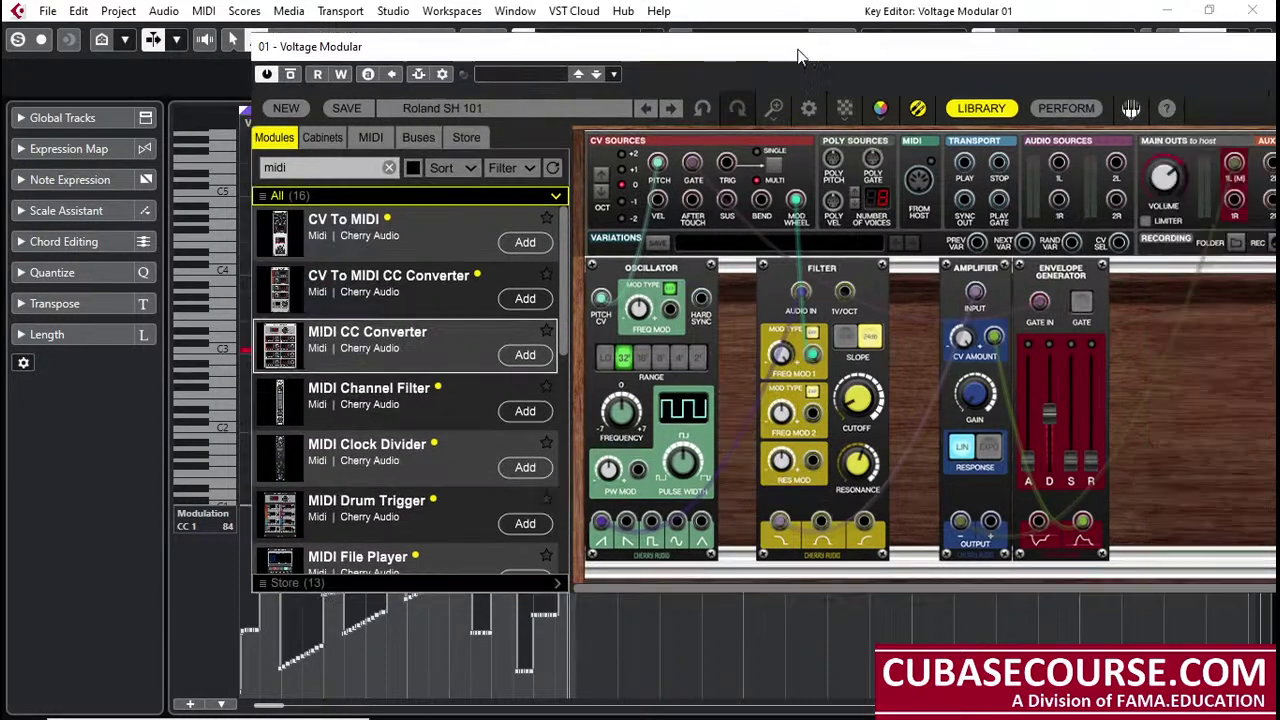
drag(417, 352, 815, 260)
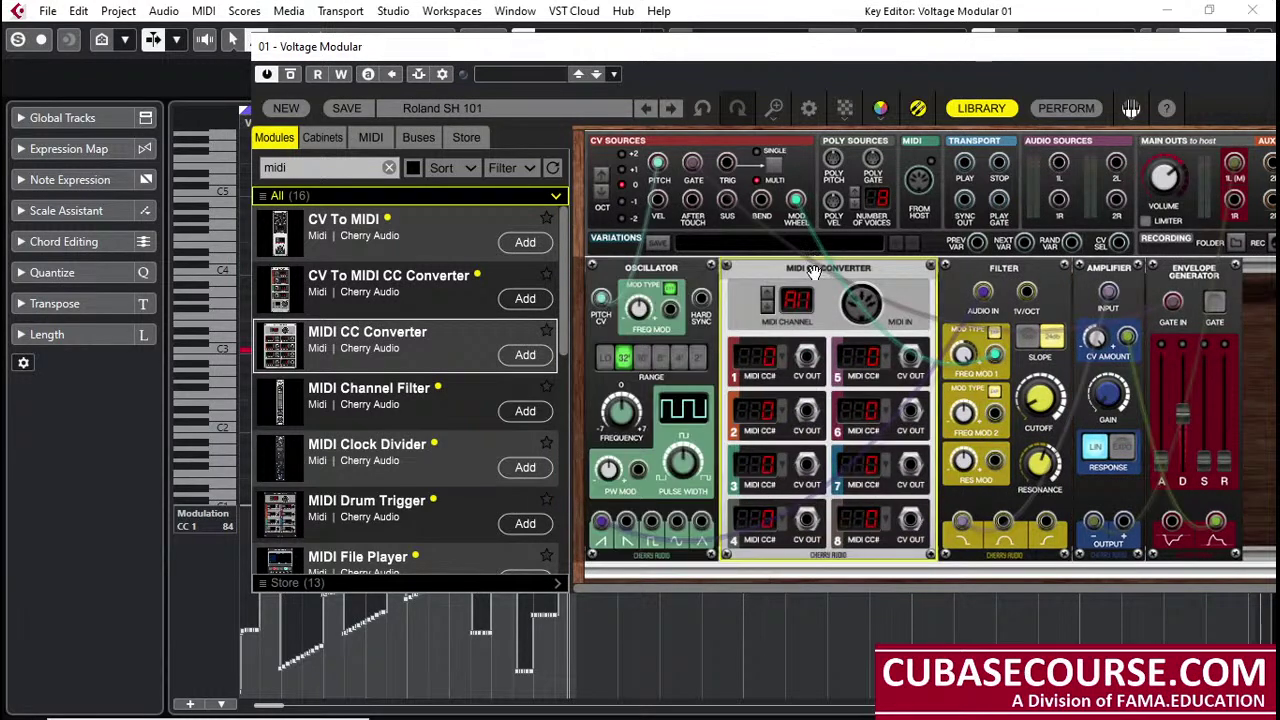
click(814, 266)
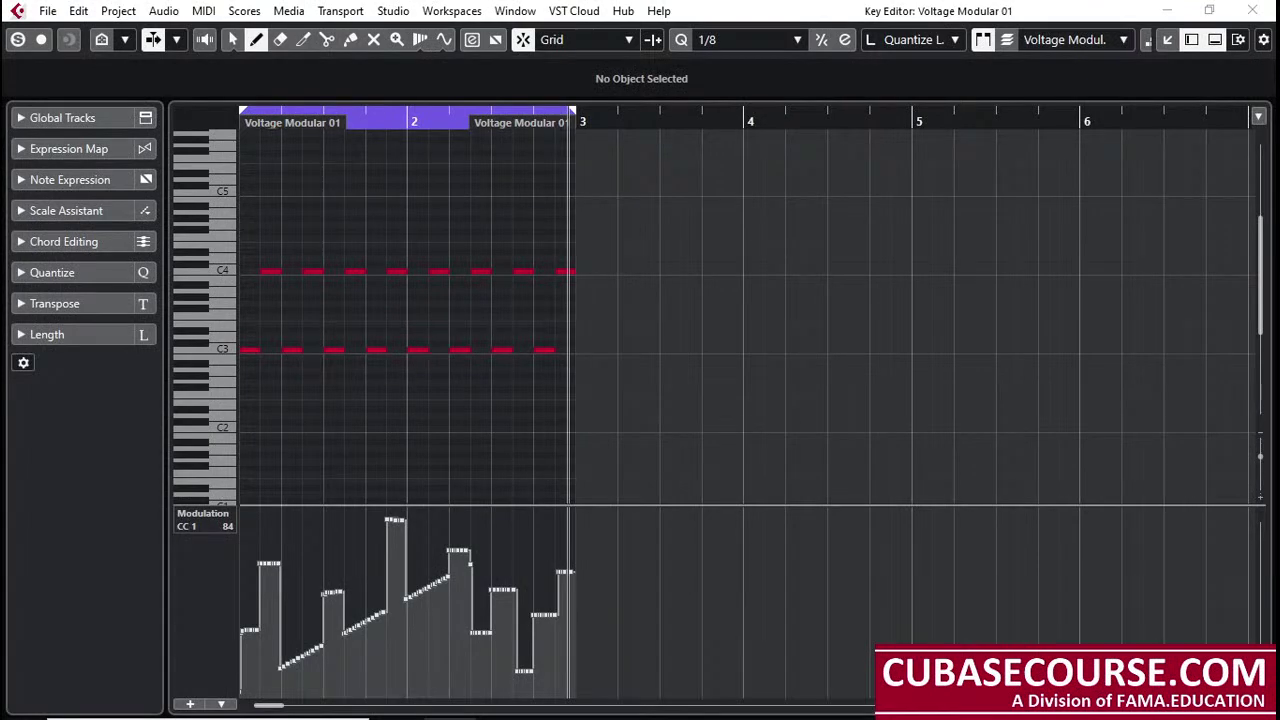
Step: Switch to the OBS recordings folder in File Explorer and copy the name of voltage_clase02_020_velocity_secuencia_de_cutoff.mp4
key(alt+Tab)
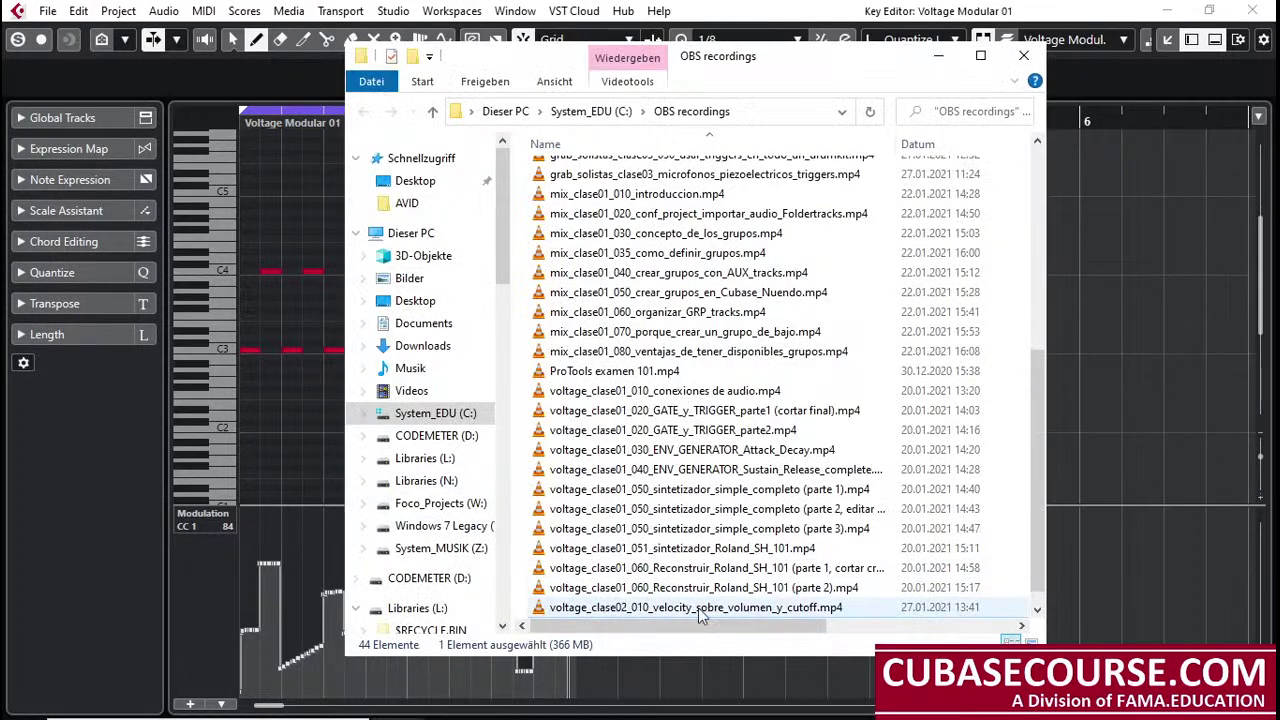
scroll(872, 350, up, 3)
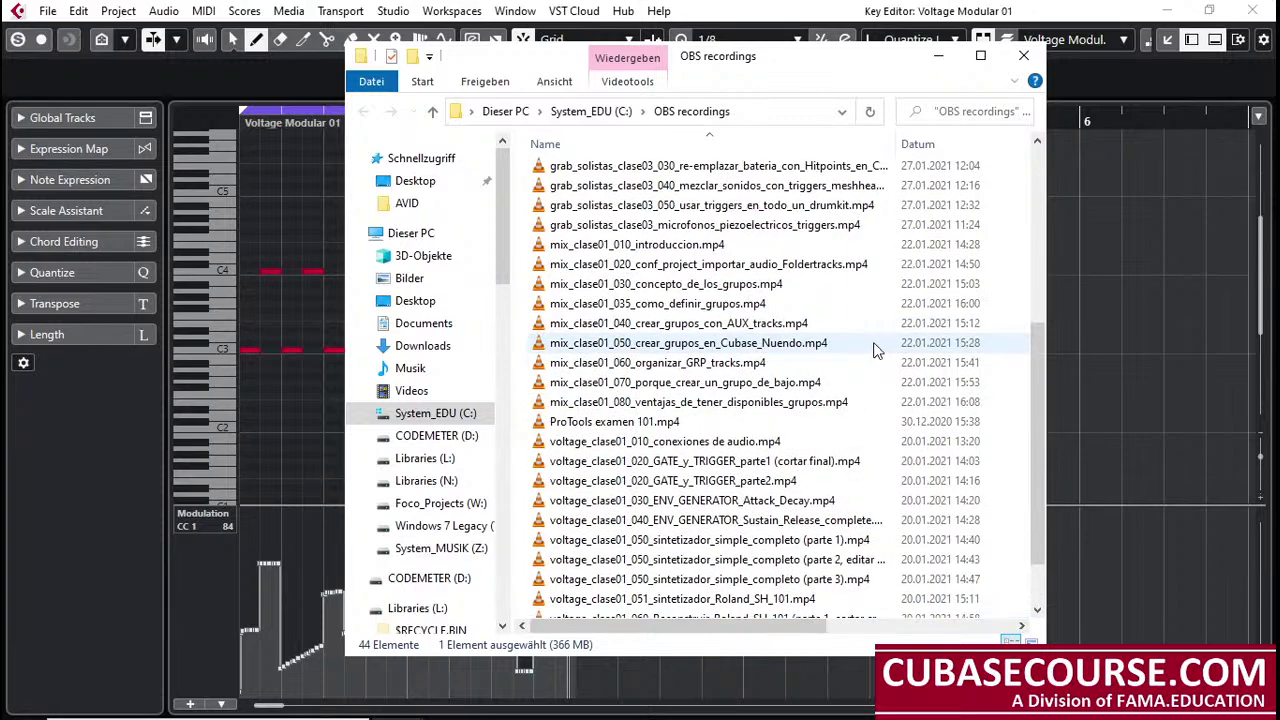
scroll(873, 348, down, 3)
scroll(873, 348, down, 1)
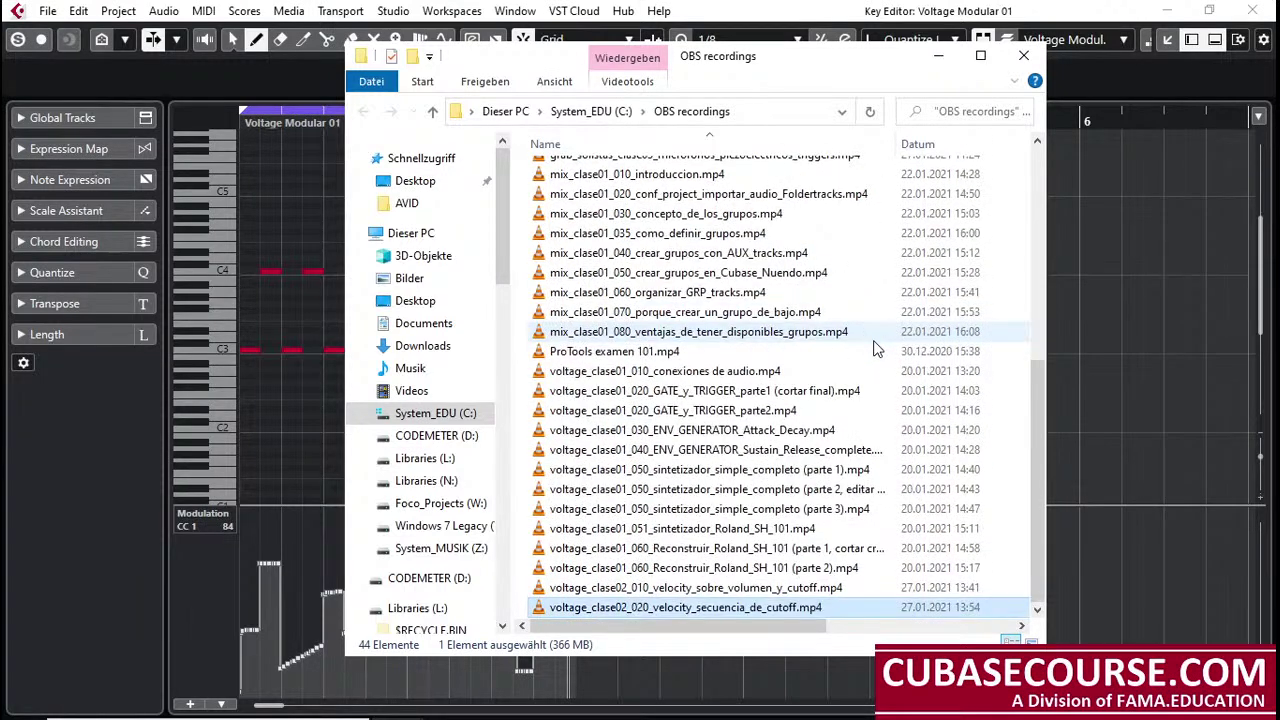
click(850, 607)
key(ctrl+c)
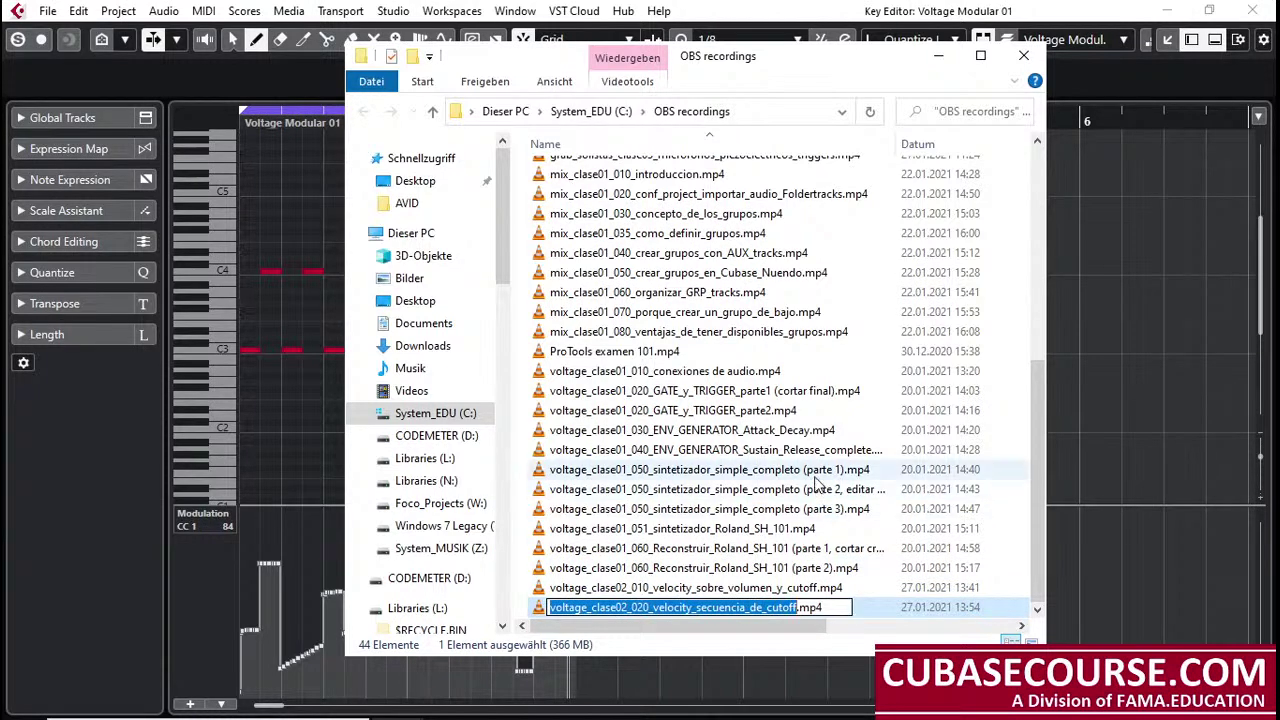
scroll(760, 400, up, 7)
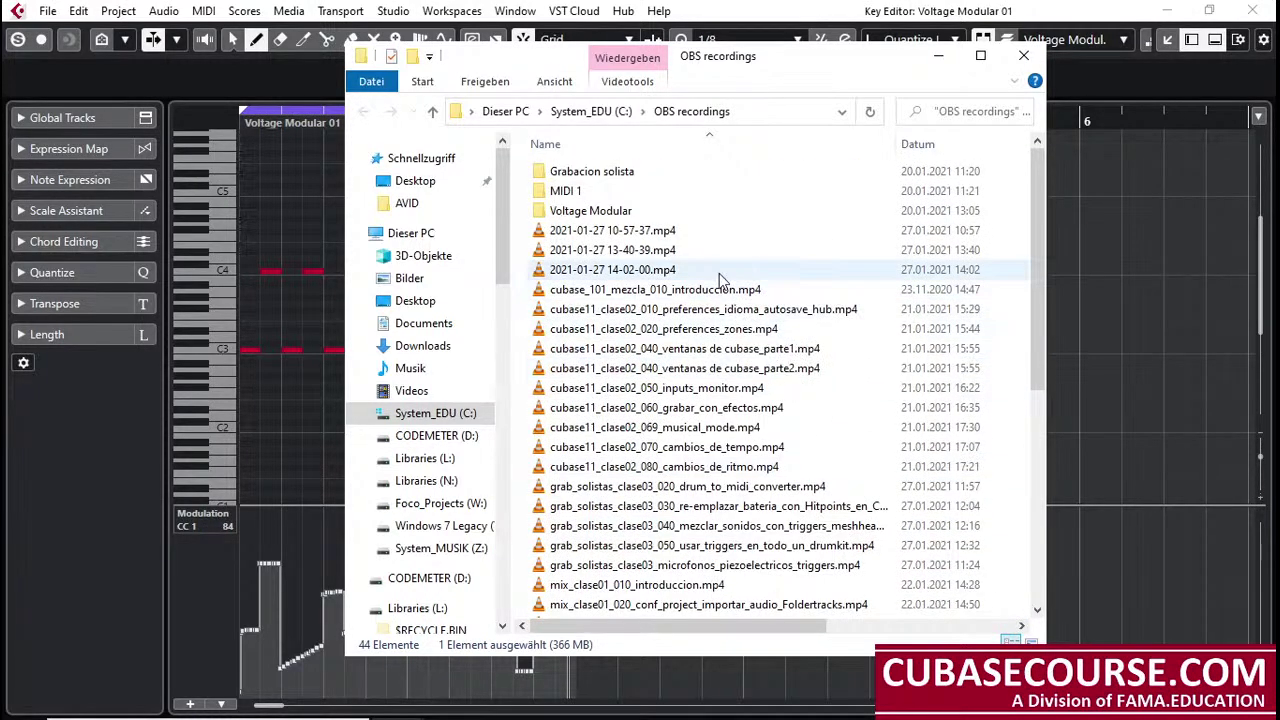
click(718, 272)
key(F2)
key(ctrl+v)
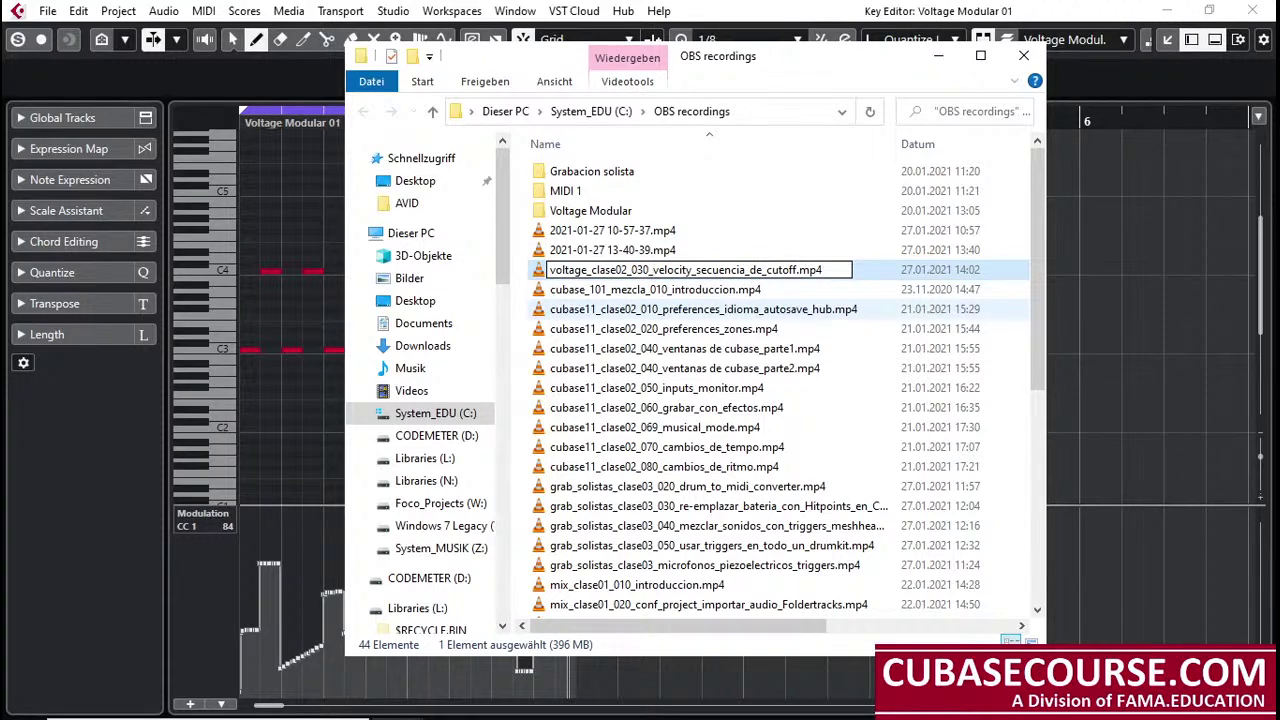
text(modwh)
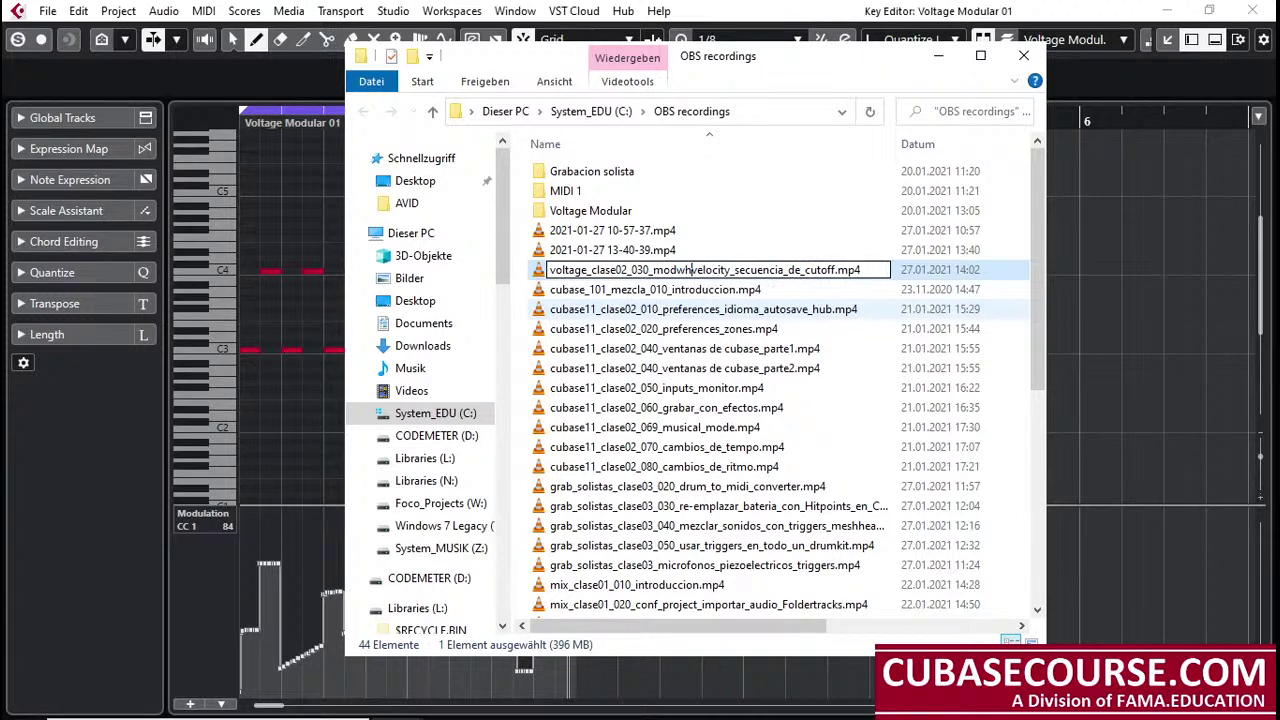
text(eel_CC0)
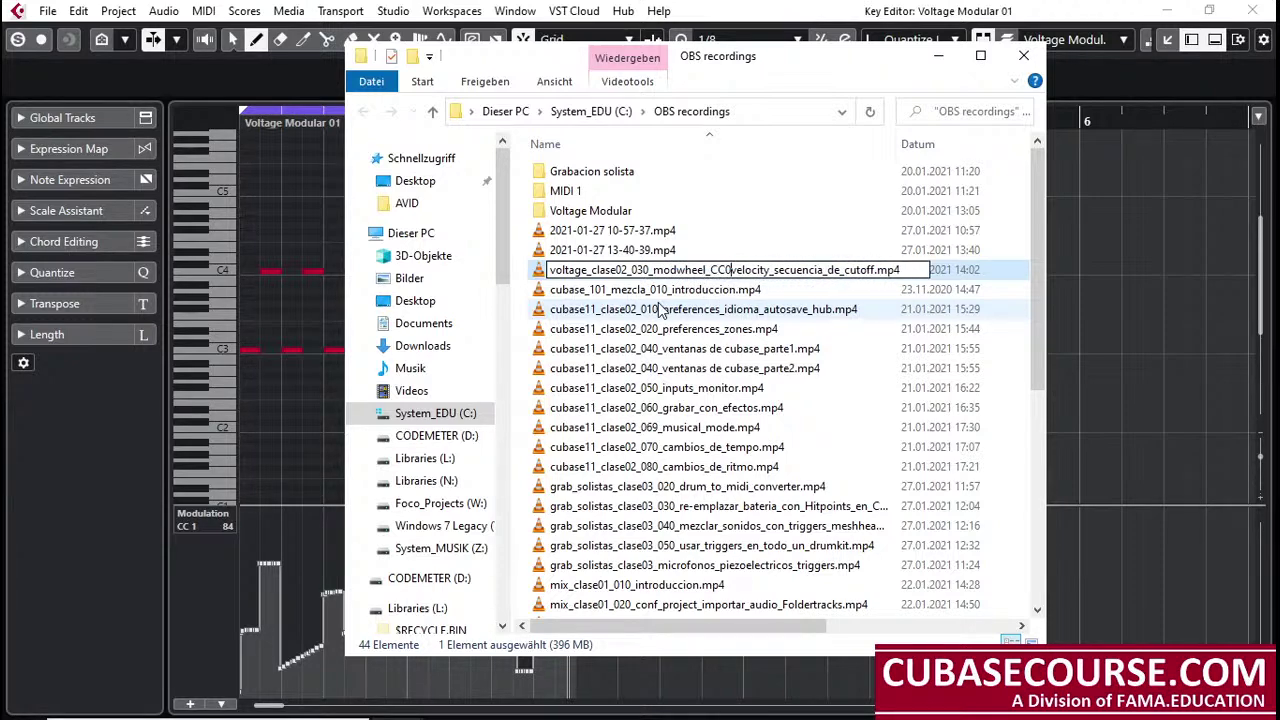
text(1_)
key(Delete)
key(Delete)
key(Delete)
key(Delete)
key(Delete)
key(Delete)
key(Delete)
key(Delete)
key(Delete)
key(Delete)
key(Delete)
key(Delete)
key(Delete)
key(Delete)
key(Delete)
key(Delete)
key(Delete)
key(Delete)
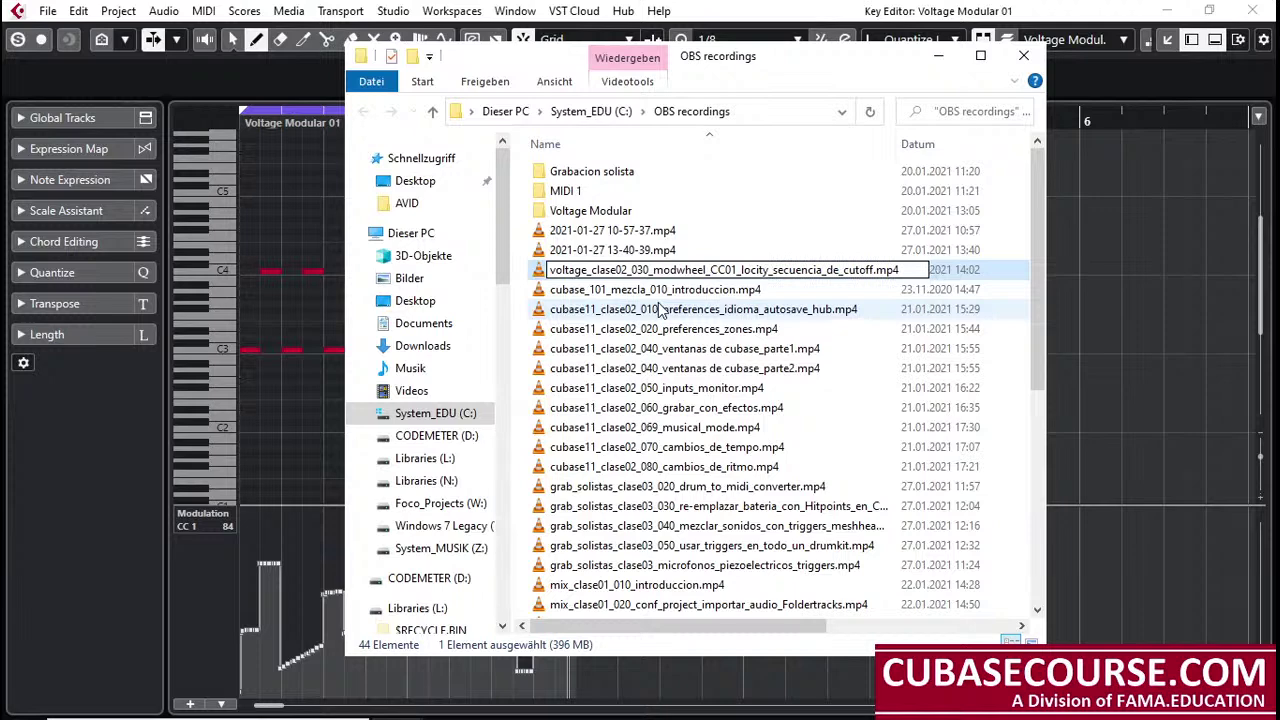
key(Delete)
key(Delete)
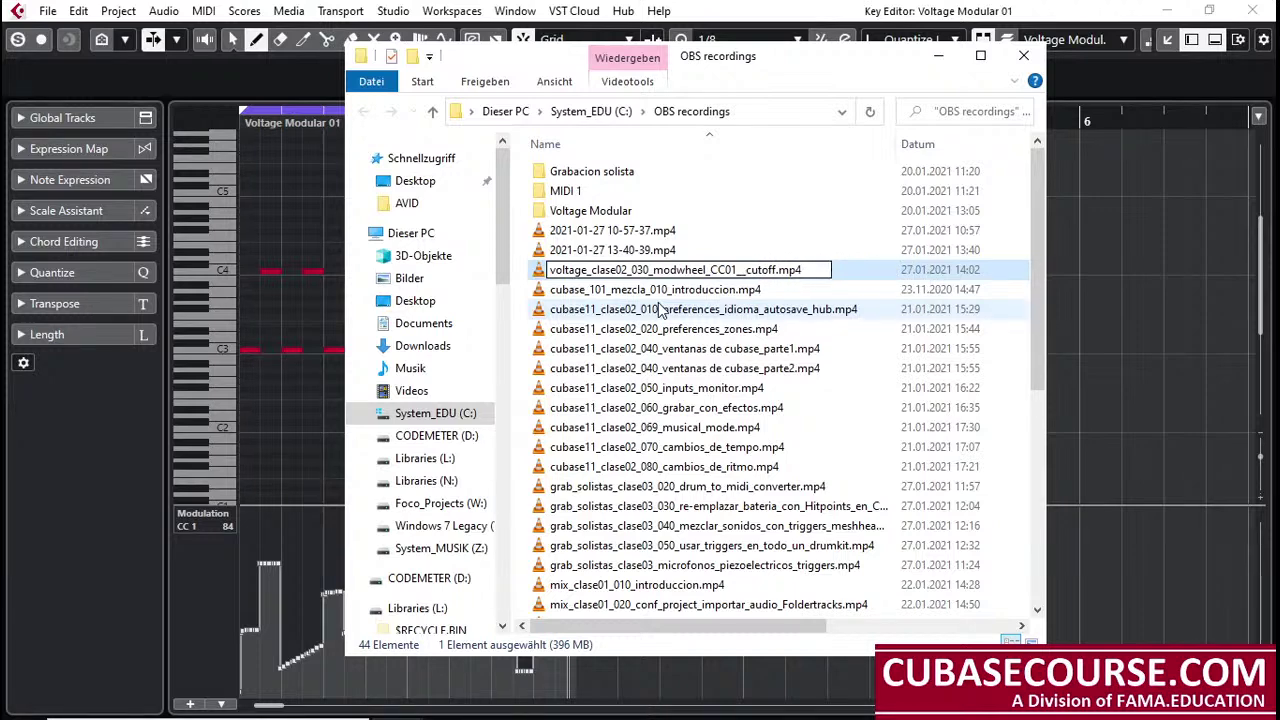
text(sobre)
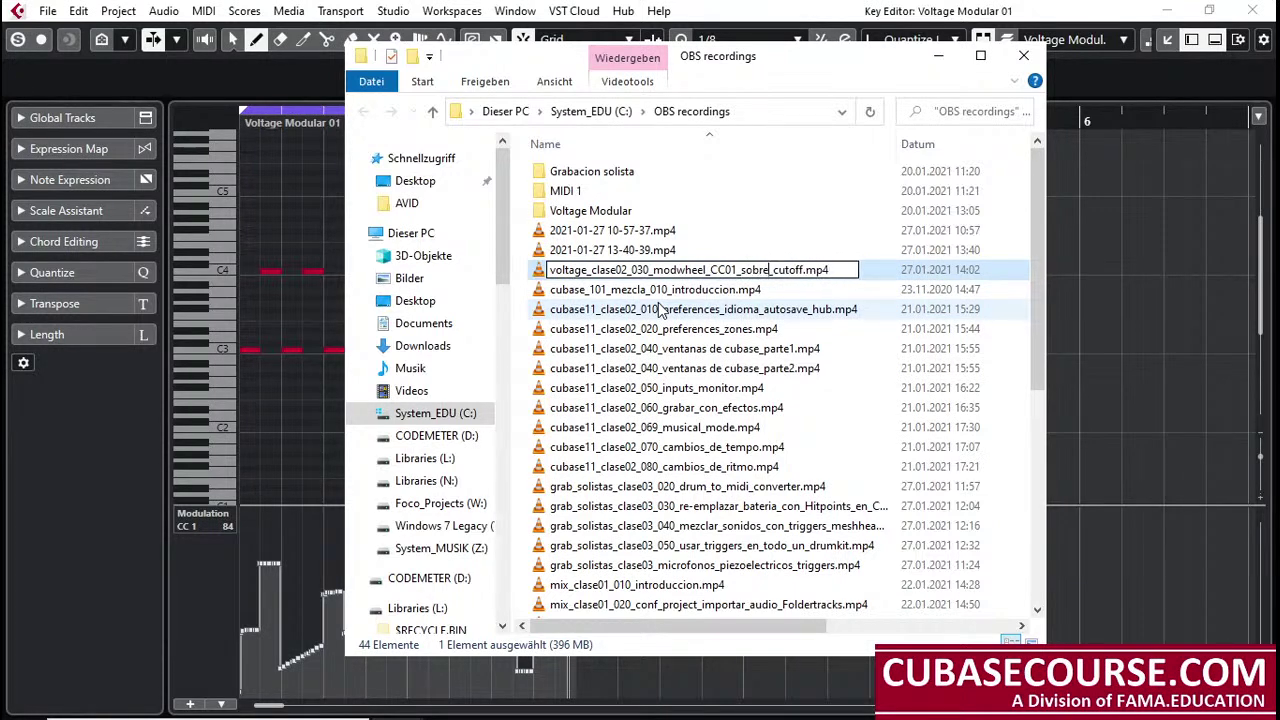
key(Return)
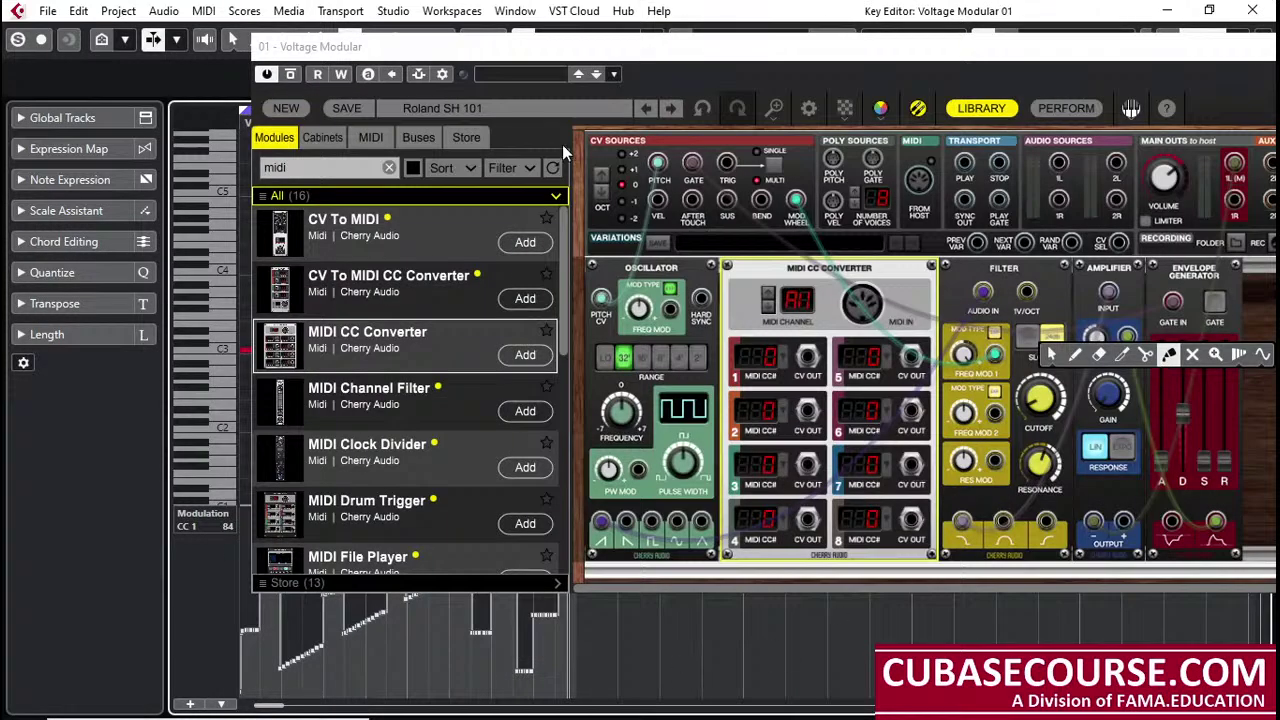
Step: Move the Voltage Modular window aside to examine the notes and the CC 1 lane in the Key Editor
drag(585, 57, 391, 75)
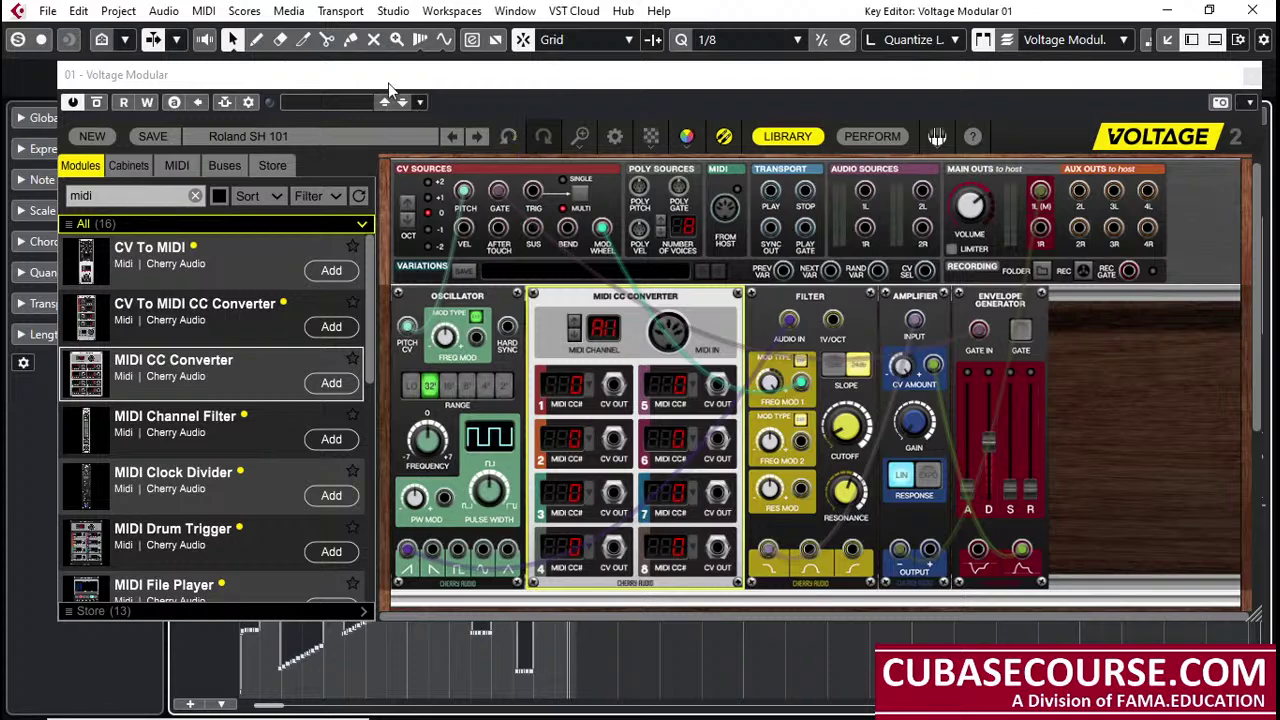
drag(388, 80, 722, 92)
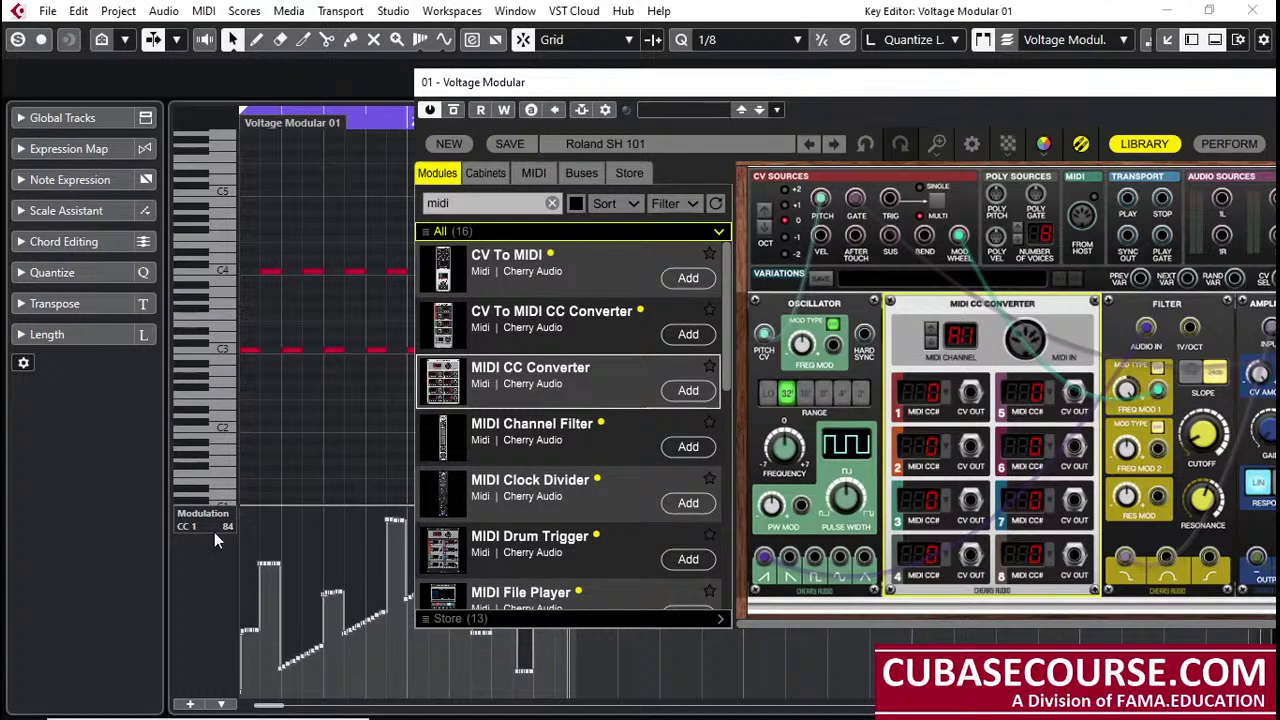
right_click(266, 524)
click(290, 527)
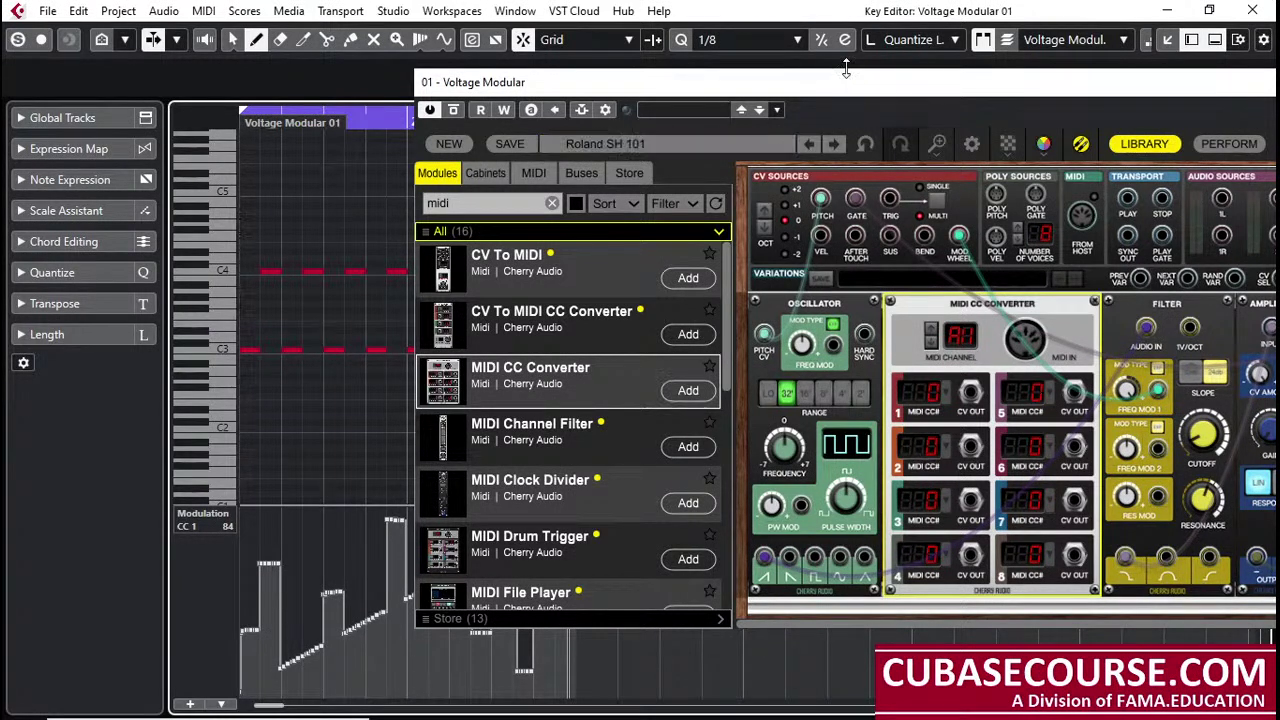
drag(837, 88, 663, 89)
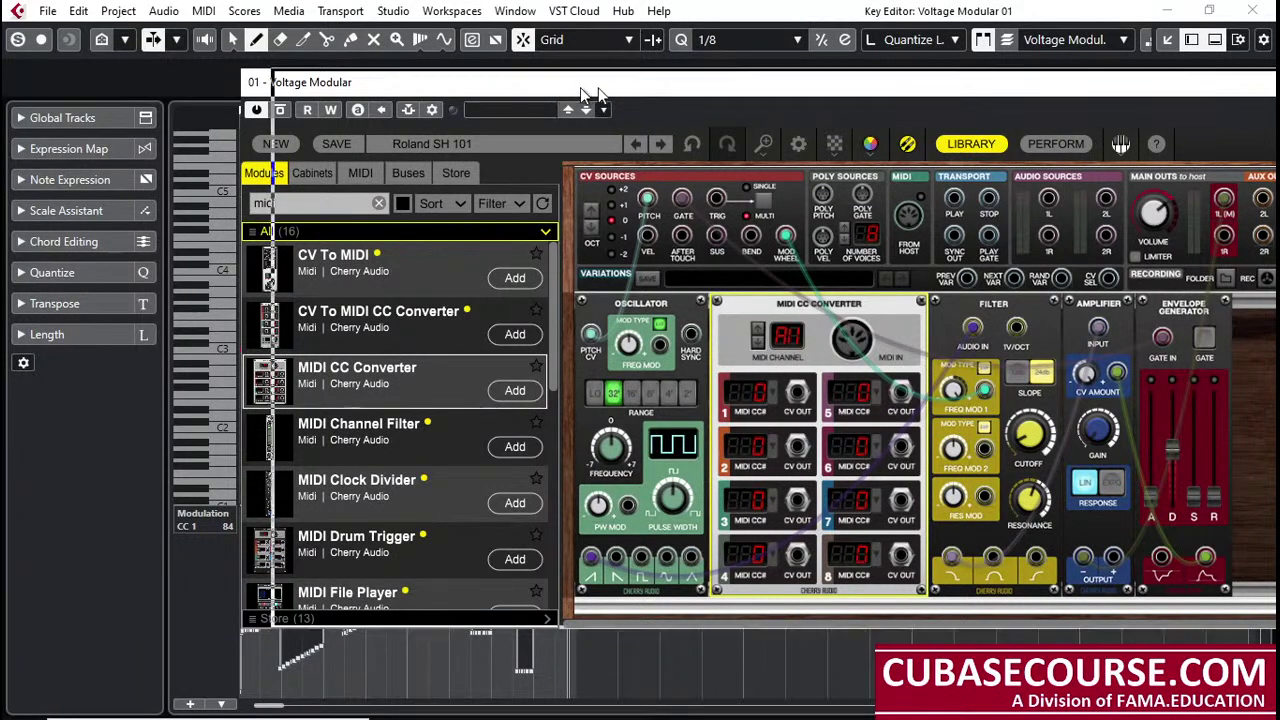
drag(857, 89, 857, 89)
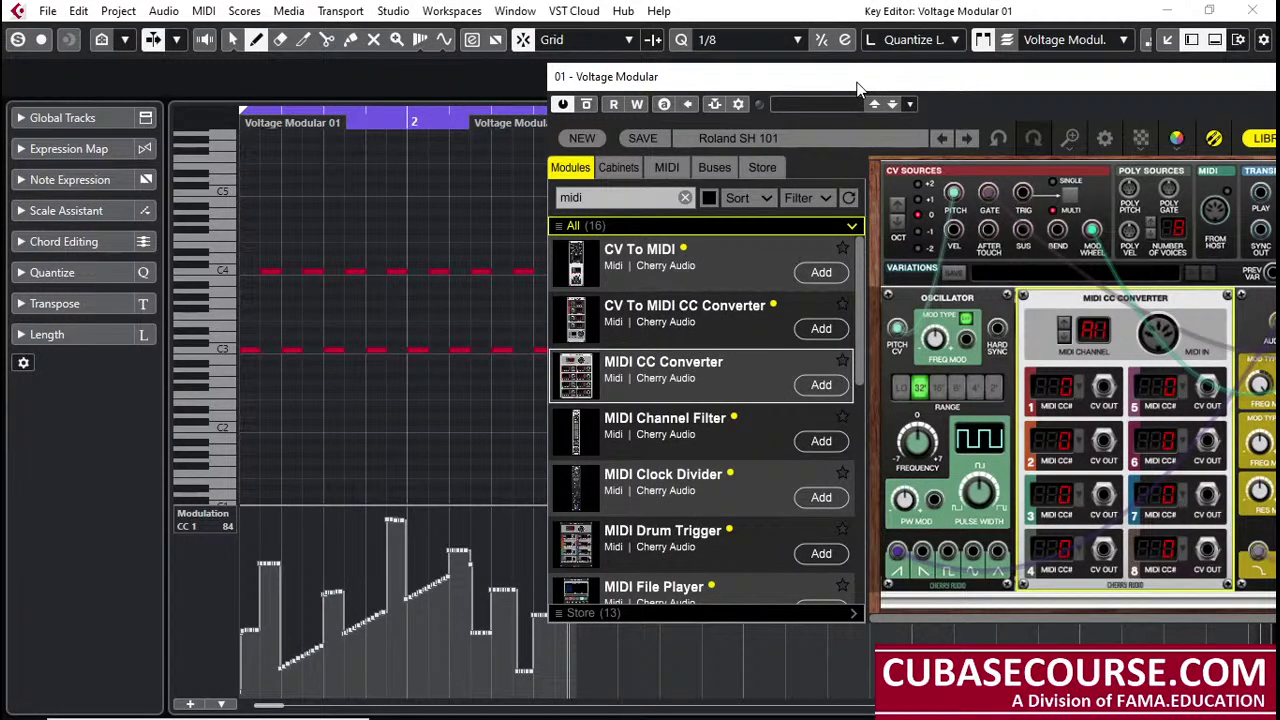
drag(715, 80, 815, 76)
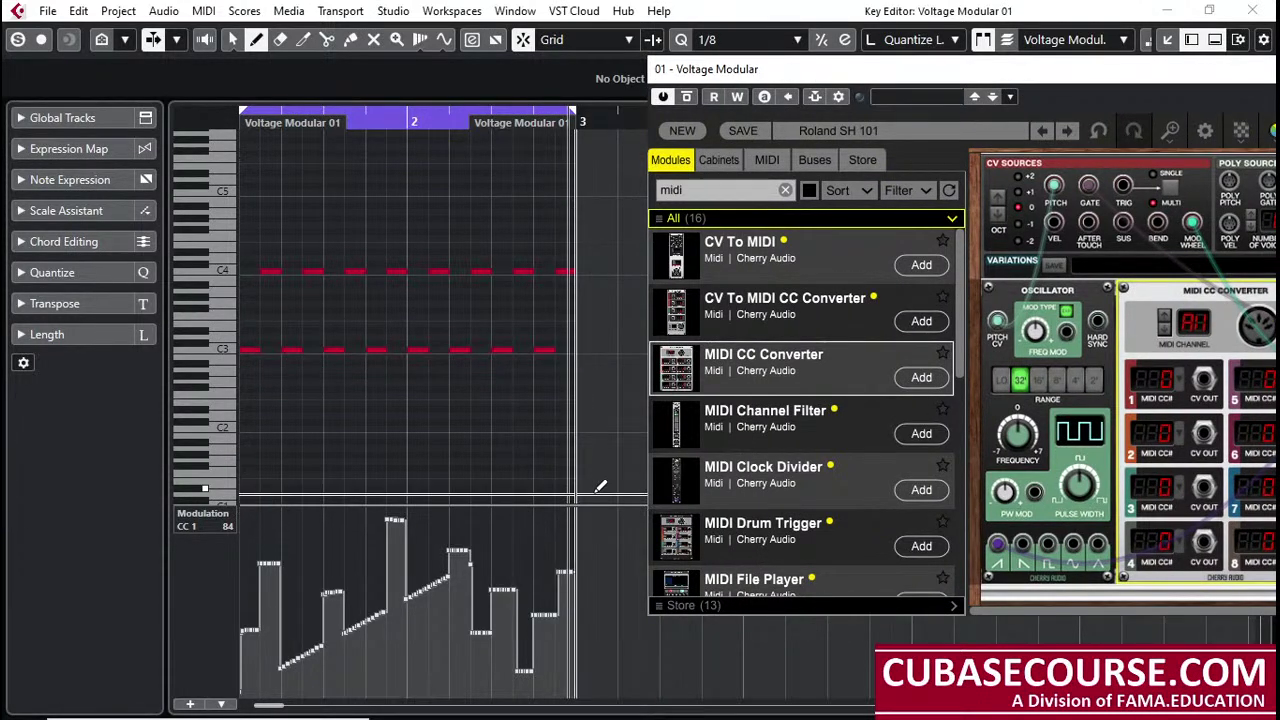
key(1)
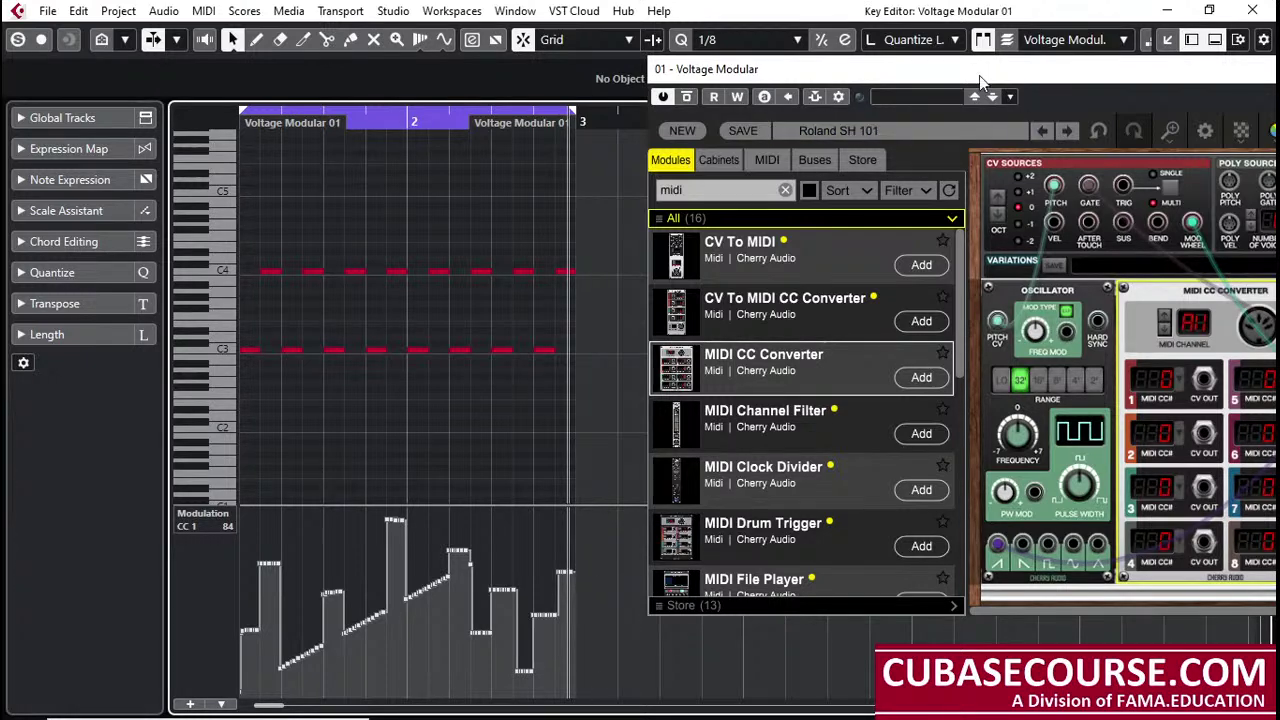
Step: Remove the patch cable running from the Mod Wheel output to the Filter's Freq Mod 1 input
drag(979, 72, 606, 42)
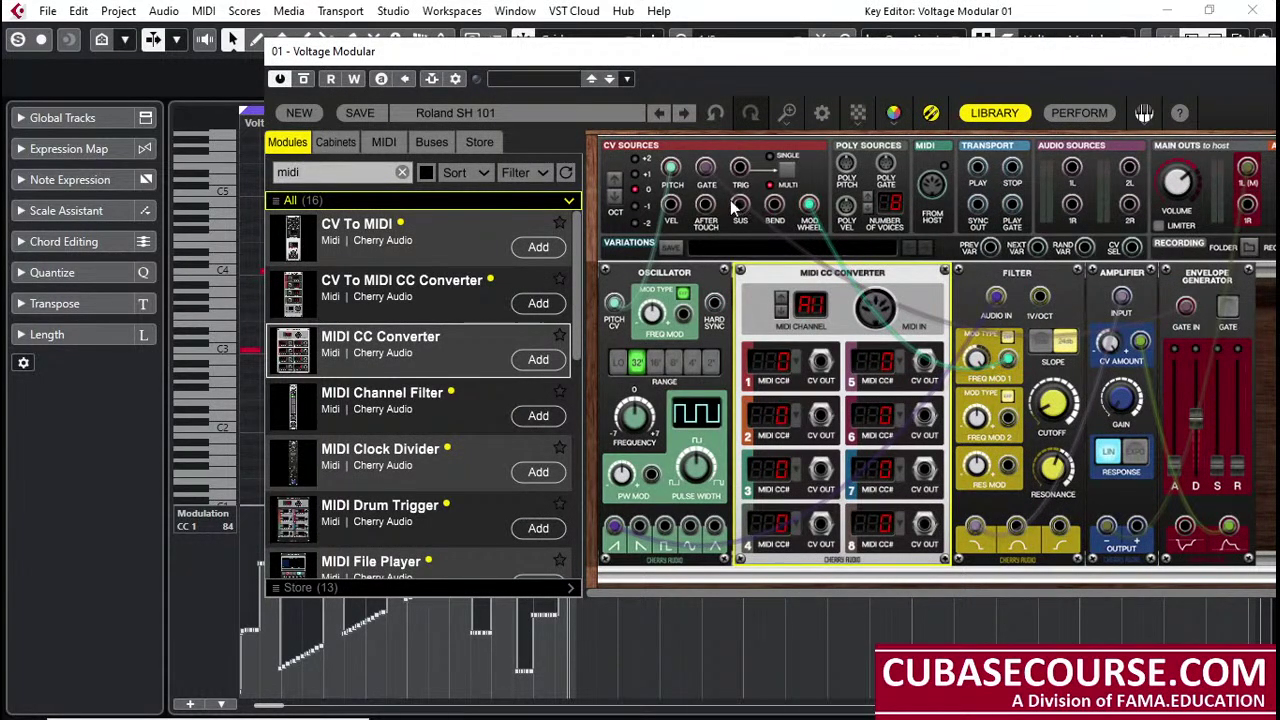
drag(810, 207, 961, 305)
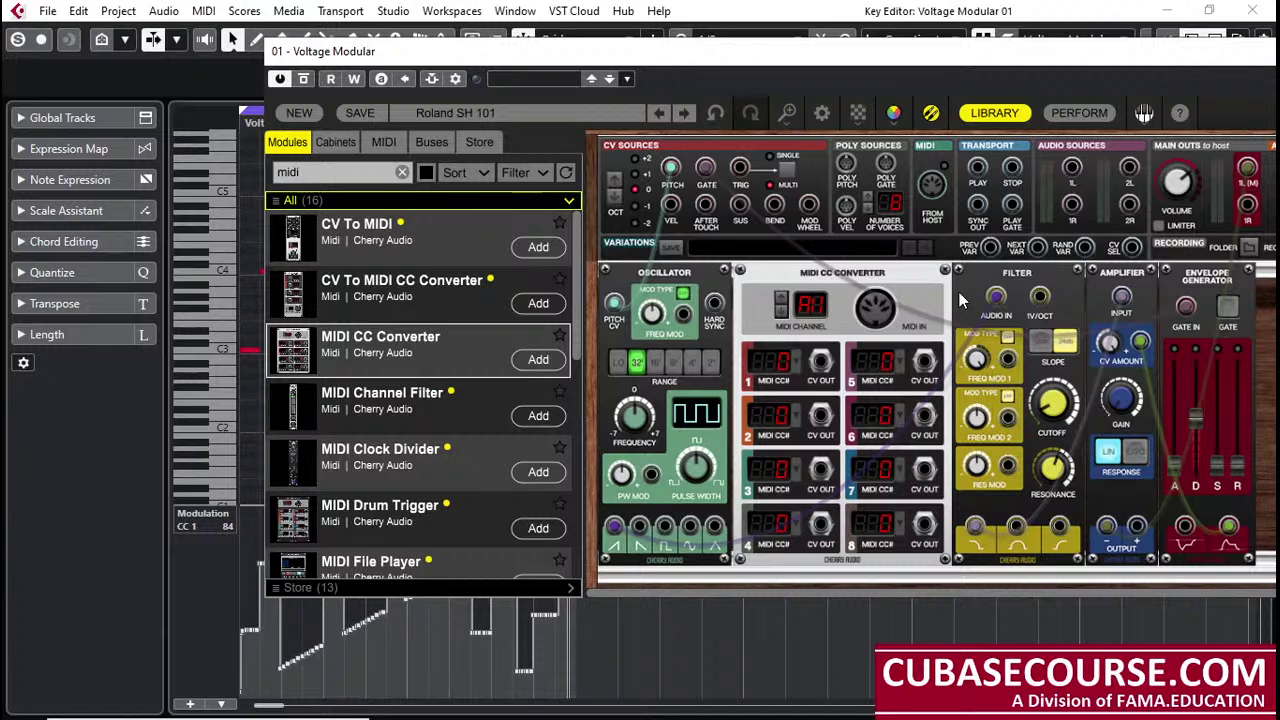
mouse_move(892, 273)
mouse_down()
mouse_move(907, 273)
mouse_move(892, 273)
mouse_up()
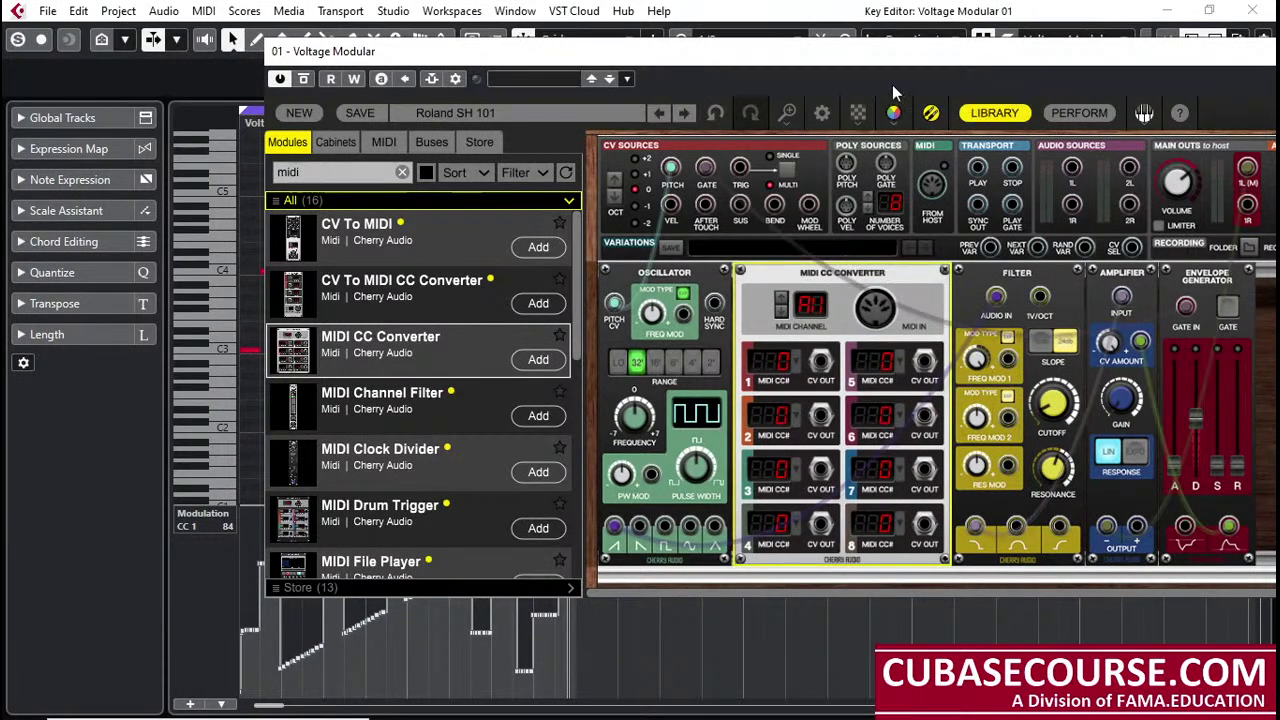
Step: Shift the Envelope Generator, Amplifier and Filter away from the MIDI CC Converter, and patch From Host into the converter's MIDI In
drag(797, 52, 696, 45)
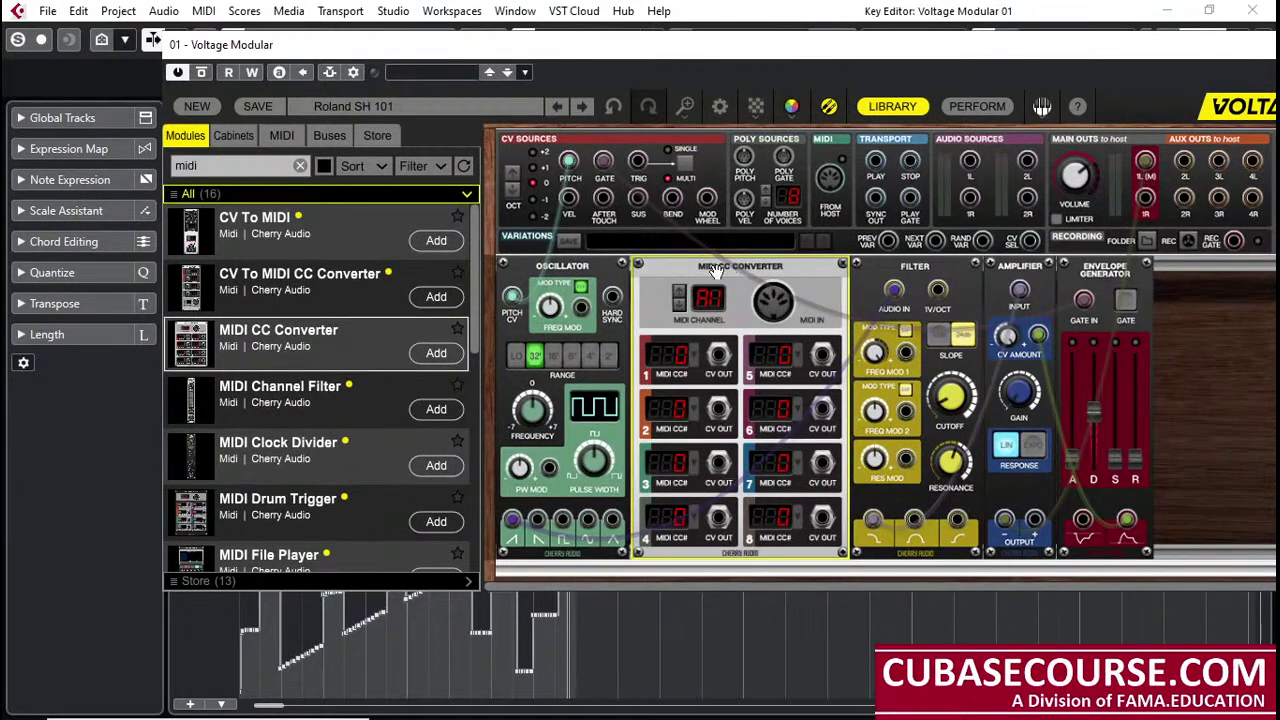
drag(1092, 272, 1112, 270)
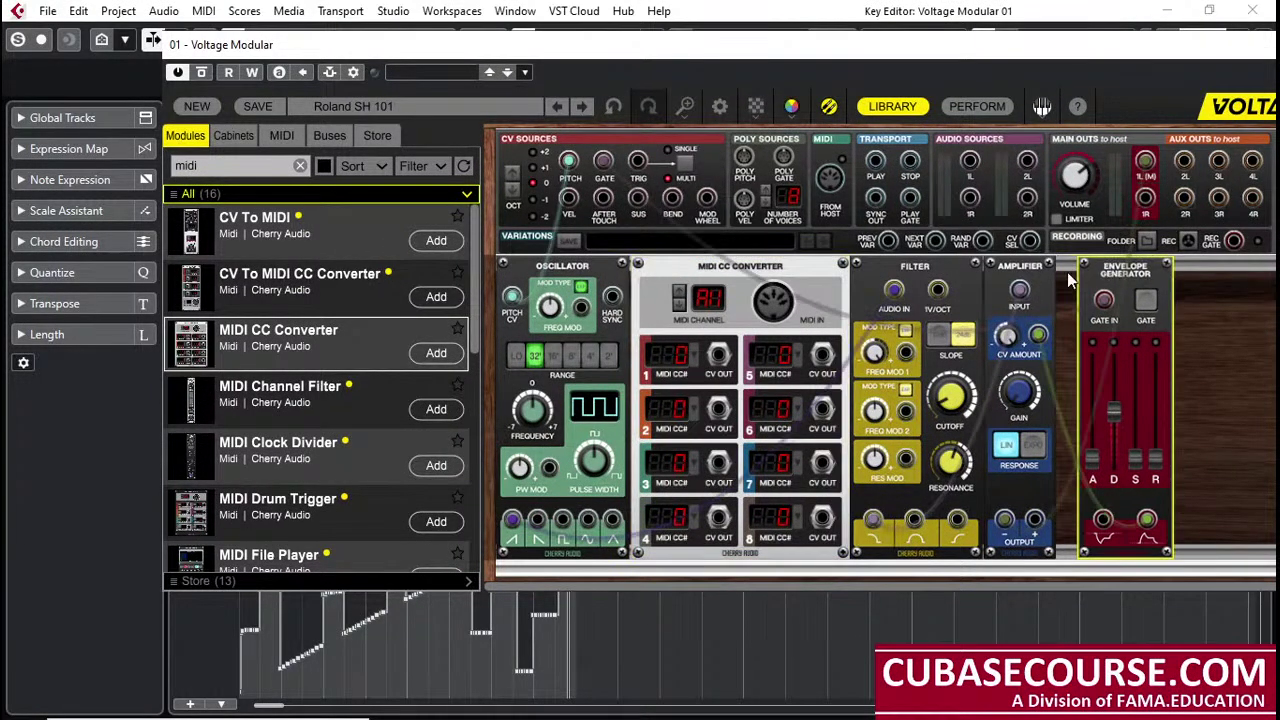
drag(1020, 266, 1038, 265)
drag(915, 266, 937, 266)
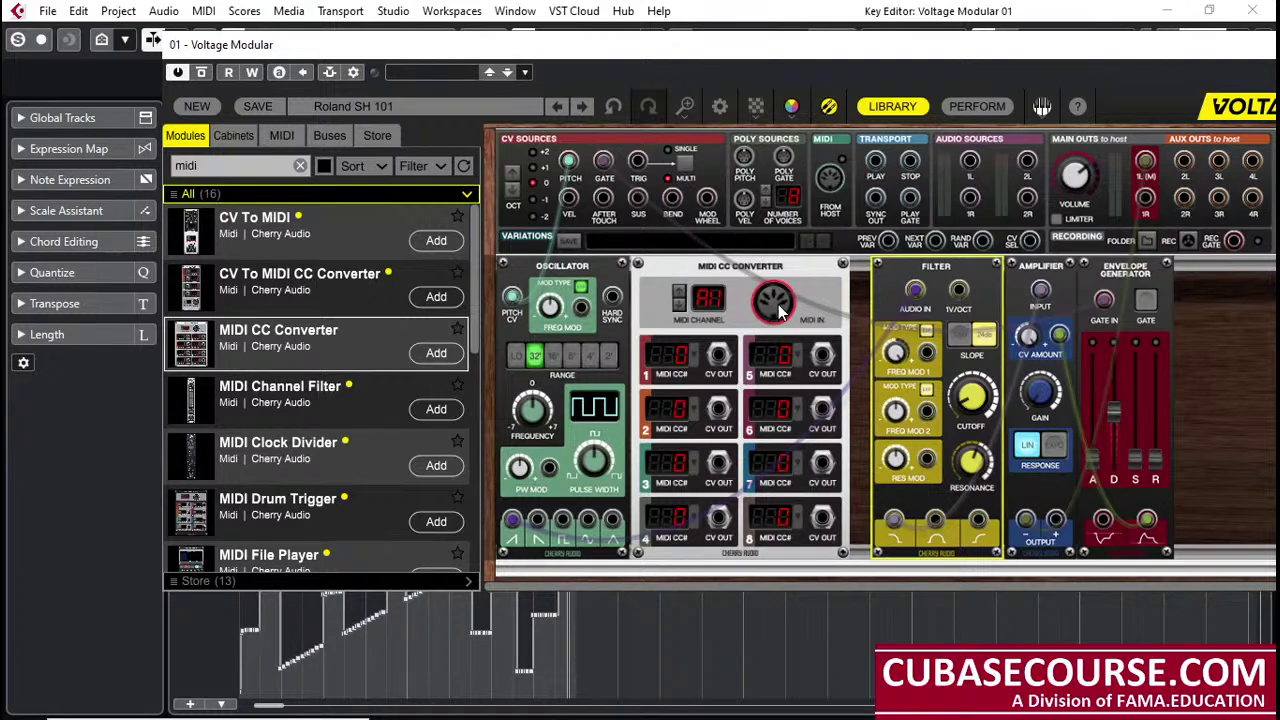
mouse_move(778, 310)
mouse_down()
mouse_move(830, 180)
mouse_move(778, 302)
mouse_up()
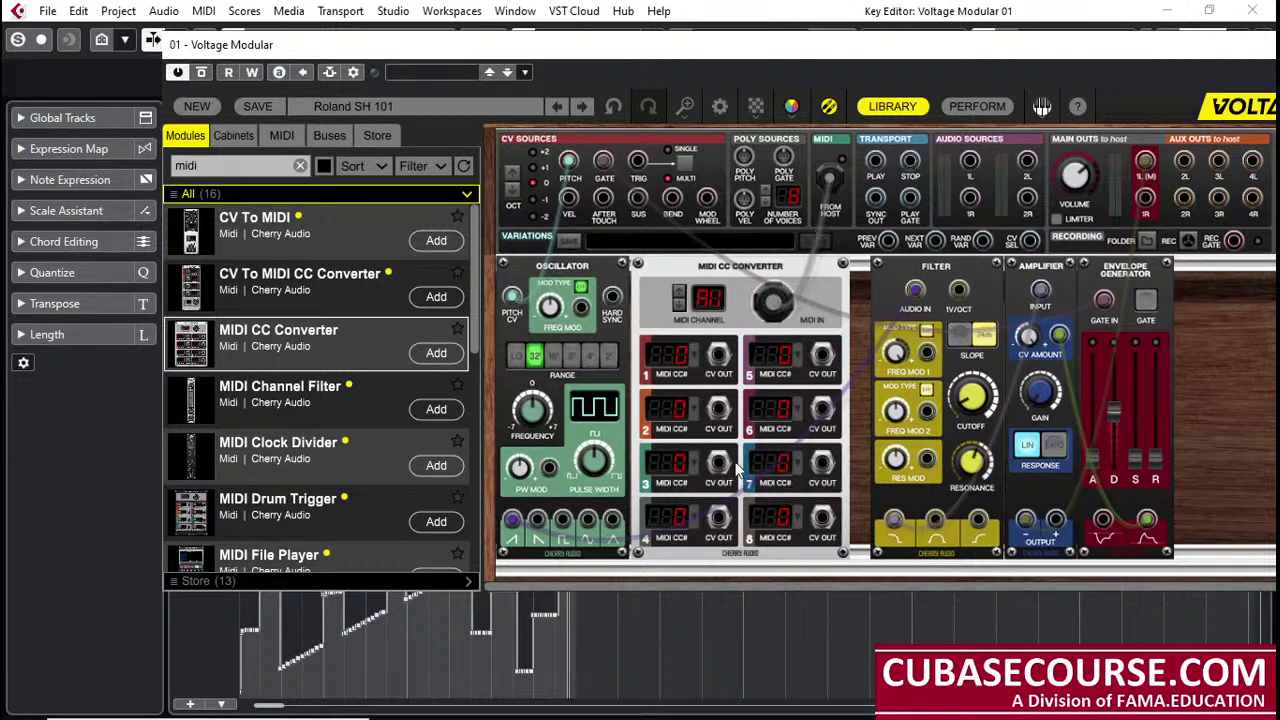
Step: Assign 74 - Sound Controller 5 to the converter's first slot and patch its CV Out to the Filter's Freq Mod 1
click(690, 361)
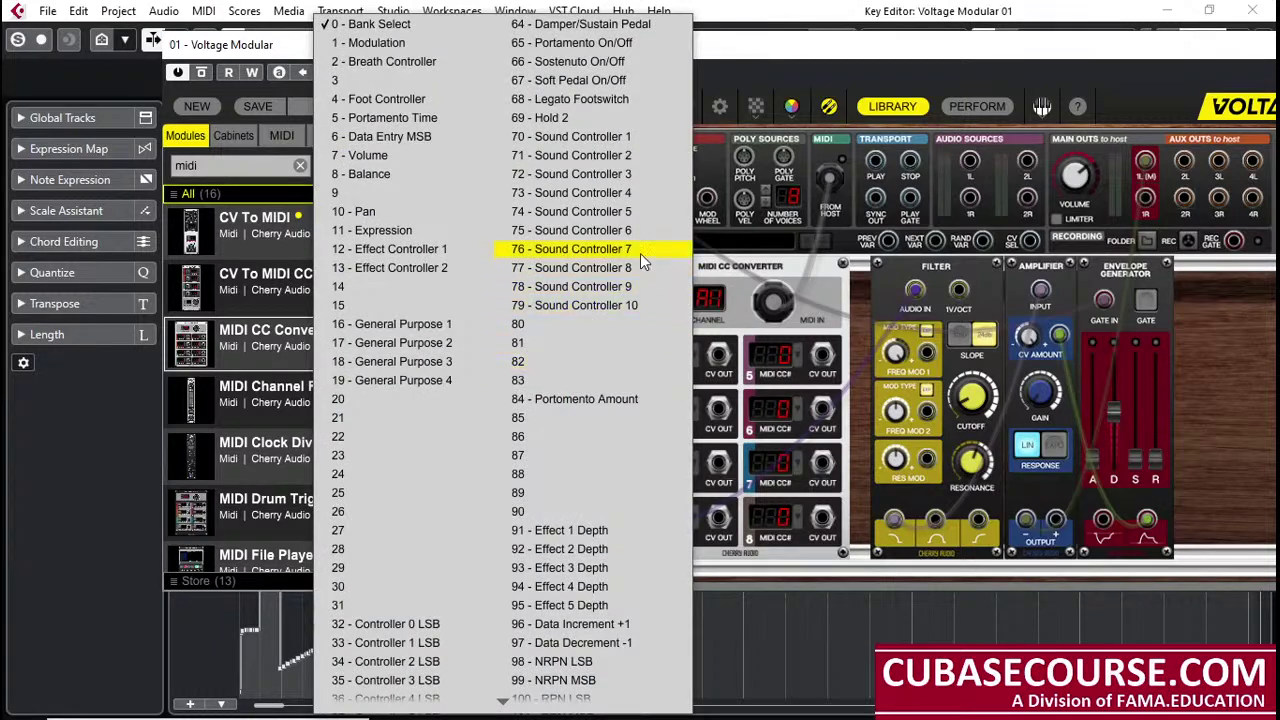
click(635, 211)
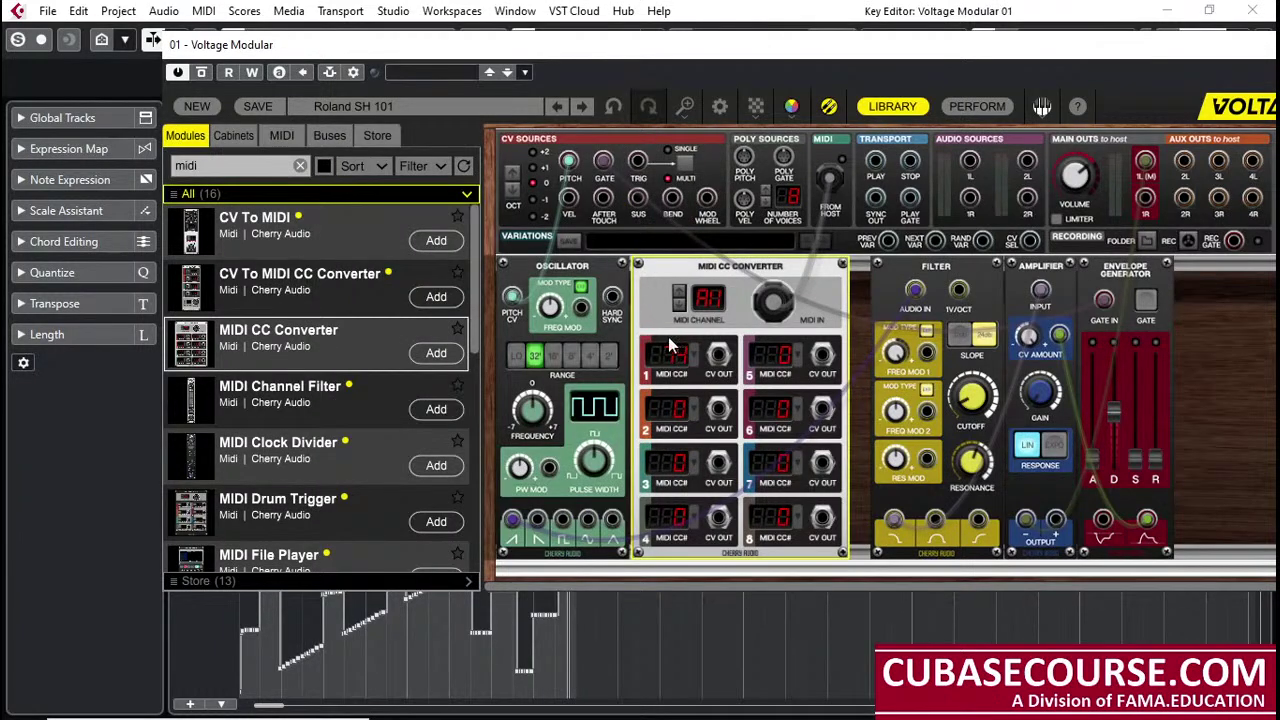
drag(720, 360, 932, 360)
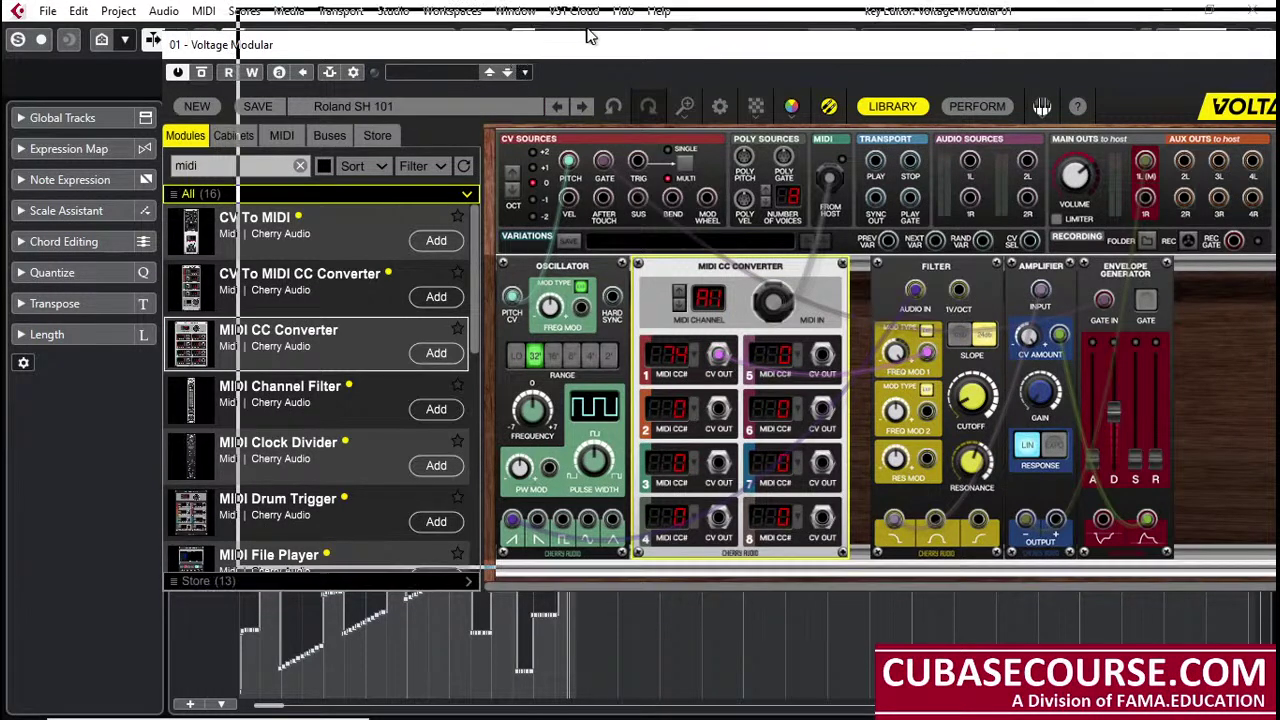
Step: Uncover the controller lane, play the part and adjust the Filter's Cutoff knob while listening
drag(513, 57, 597, 33)
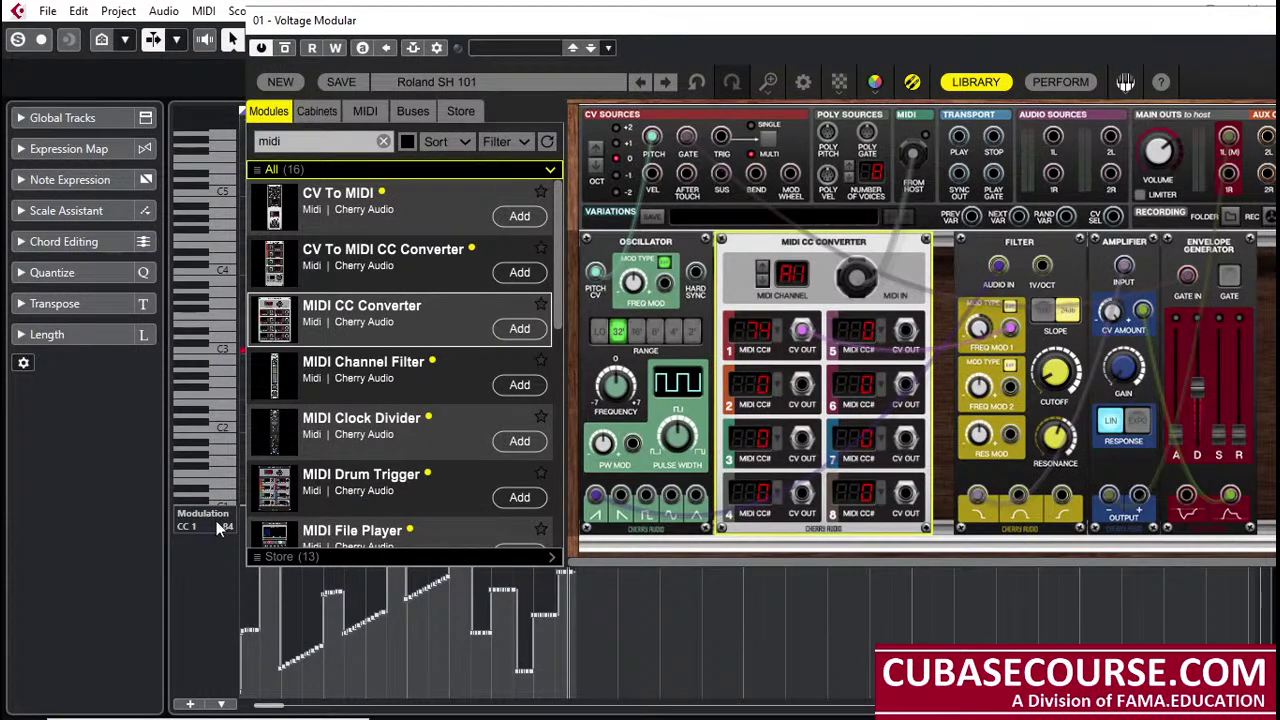
drag(430, 20, 480, 17)
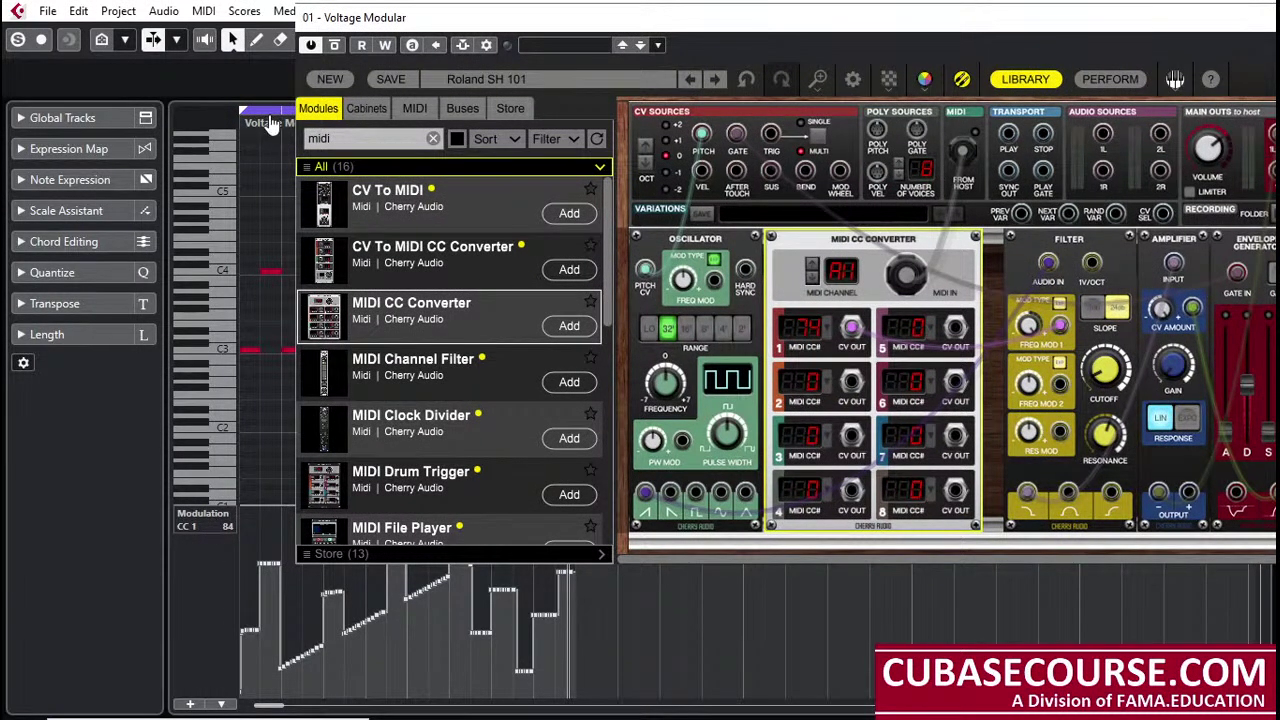
key(space)
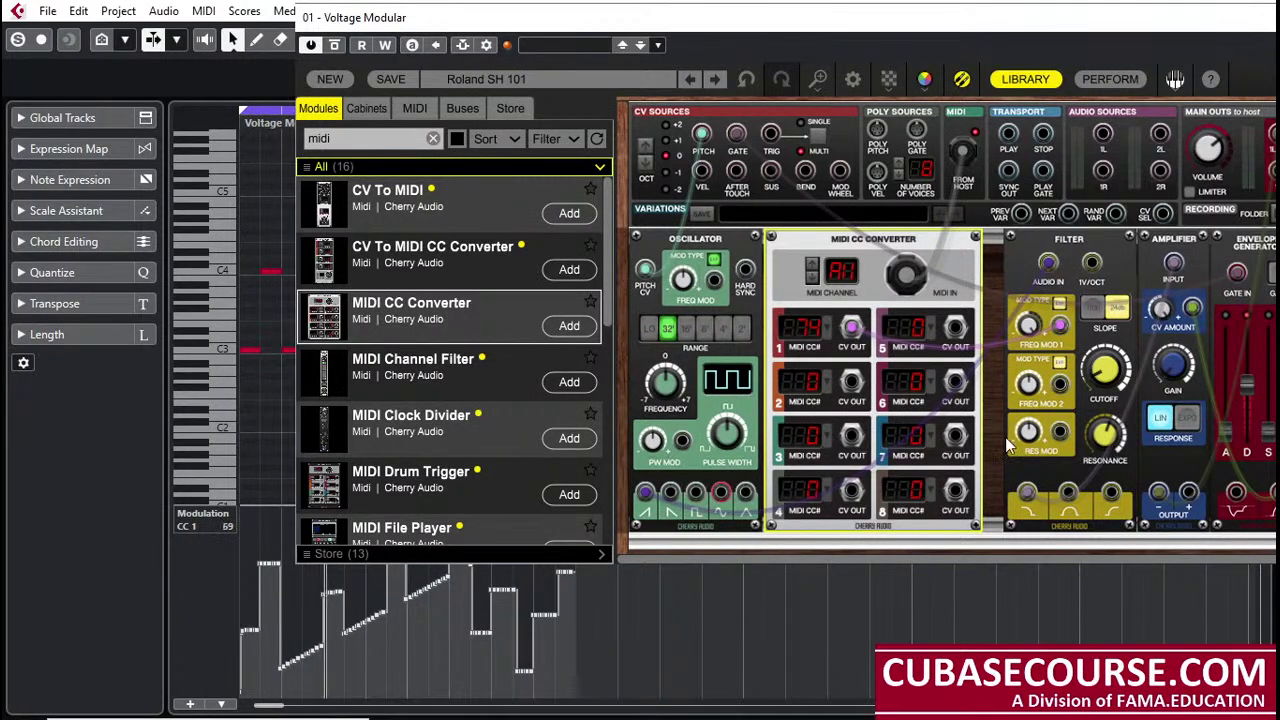
click(1108, 360)
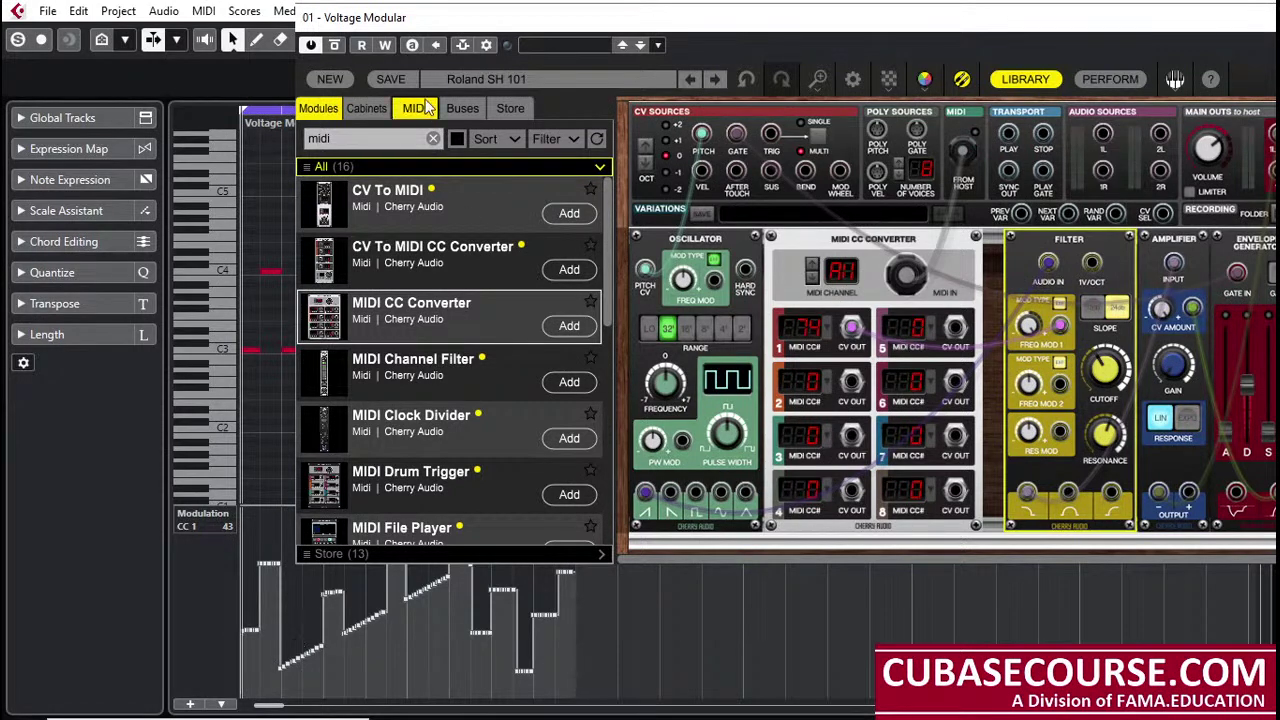
Step: Delete all the CC 1 modulation events from the controller lane of the part
drag(367, 19, 720, 33)
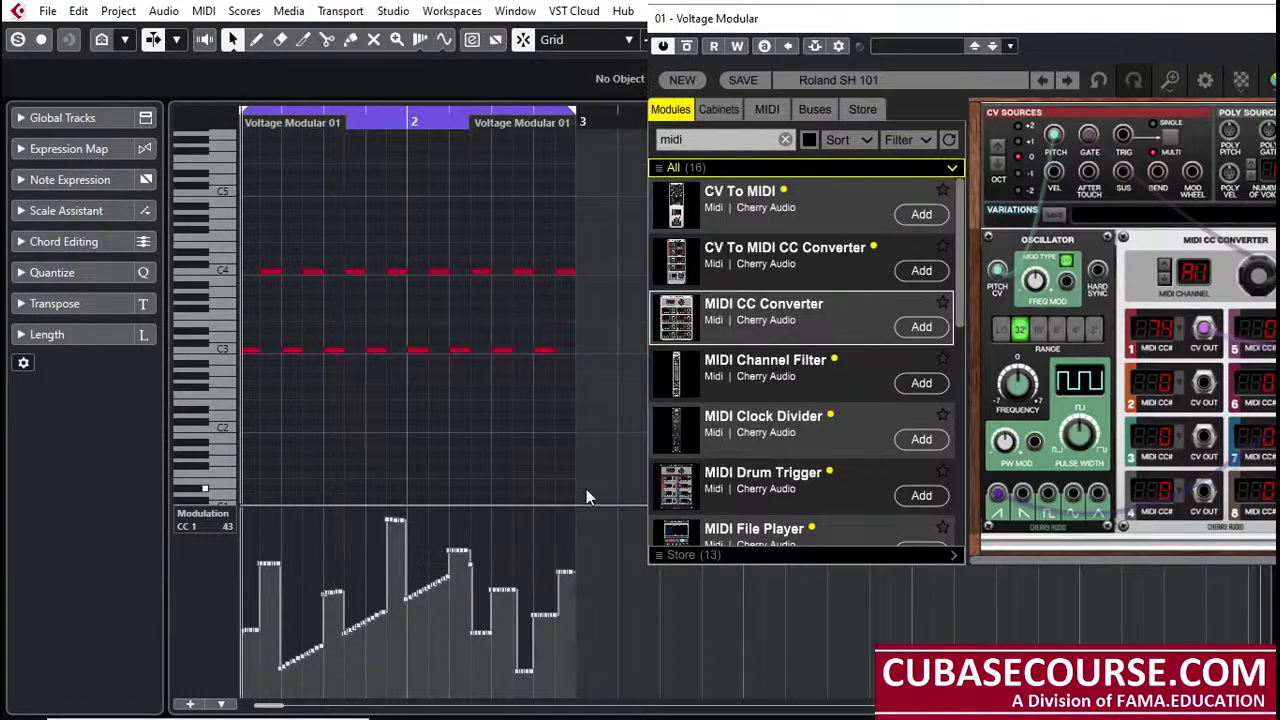
drag(589, 509, 240, 700)
key(Delete)
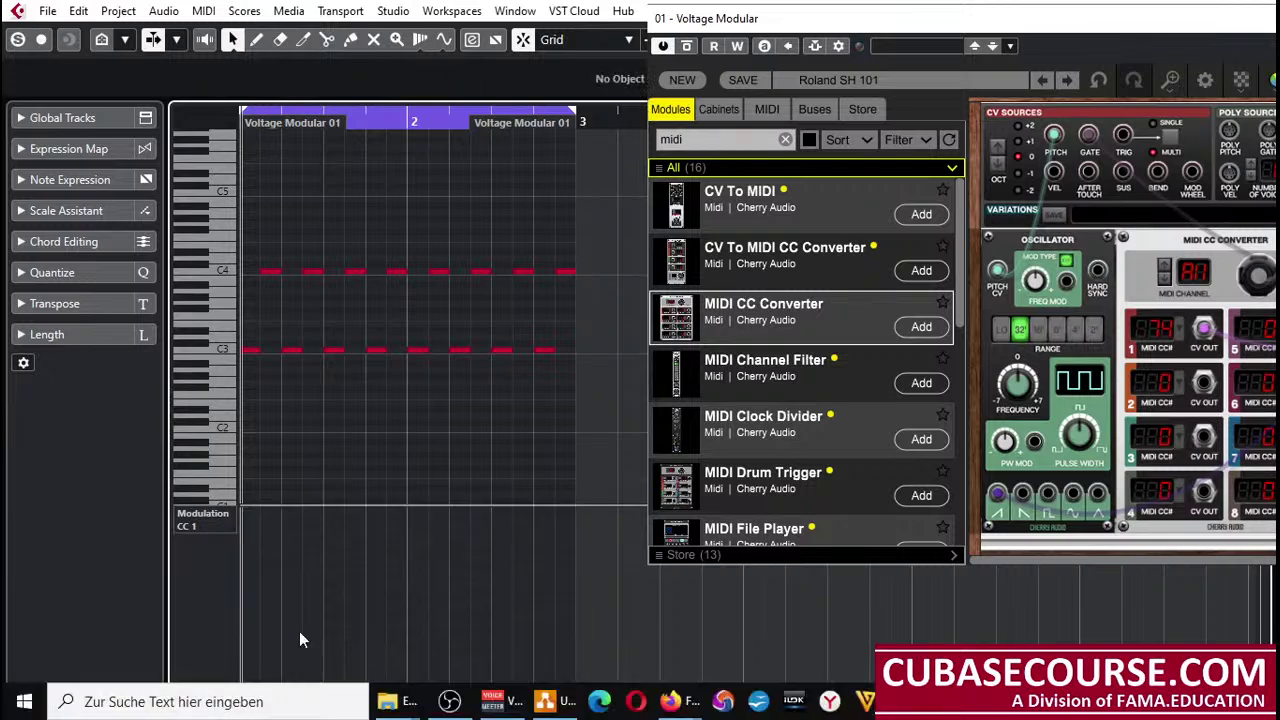
Step: Switch the controller lane to CC 74 (Brightness) and draw a sine curve across the whole part
click(229, 513)
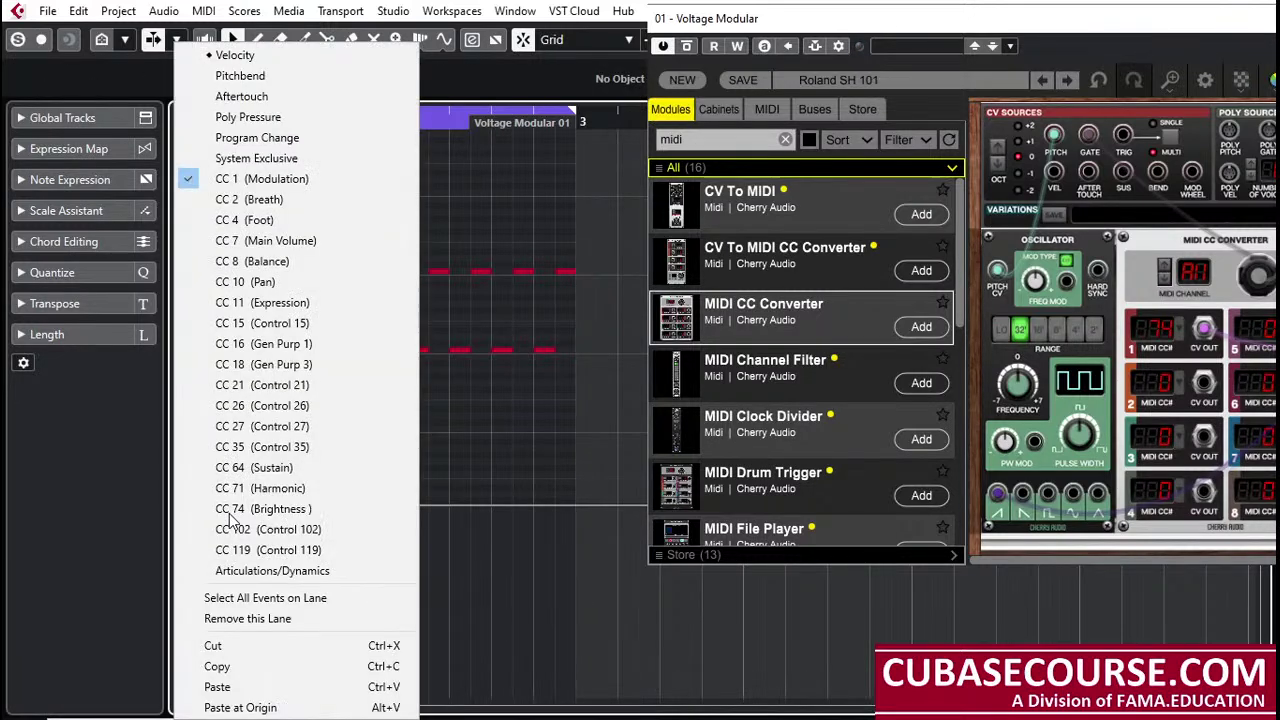
click(313, 514)
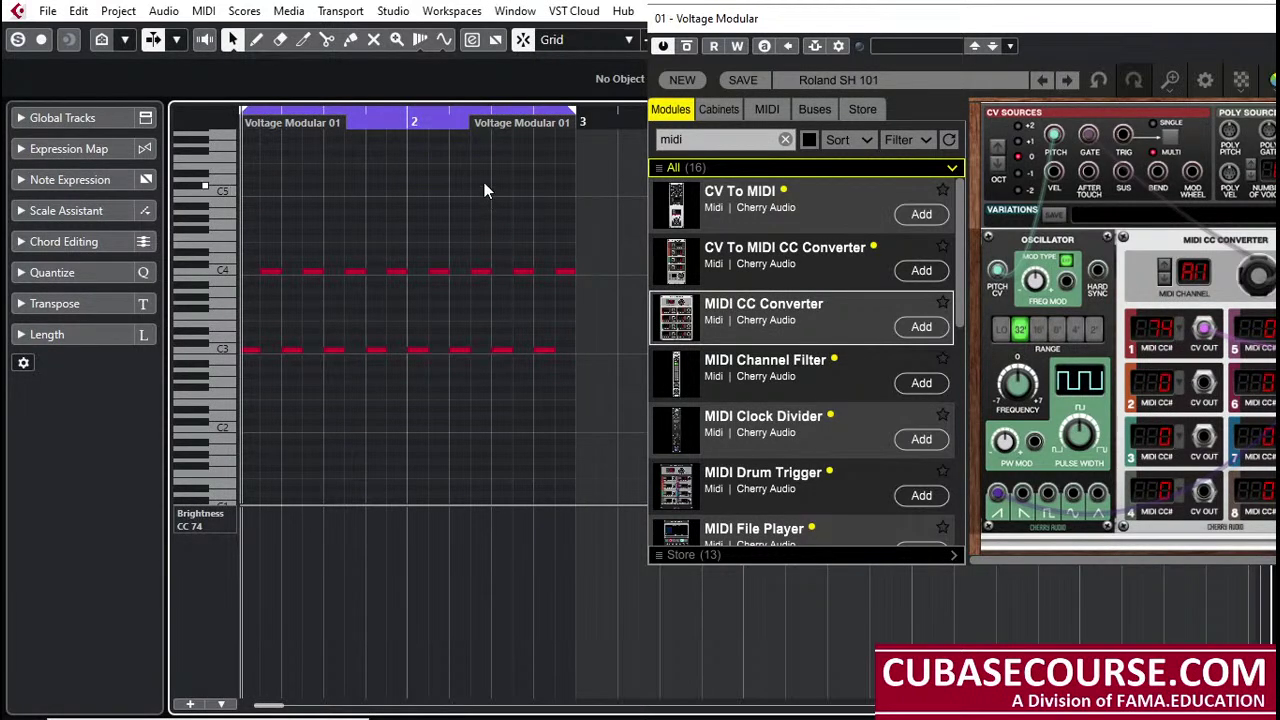
click(449, 43)
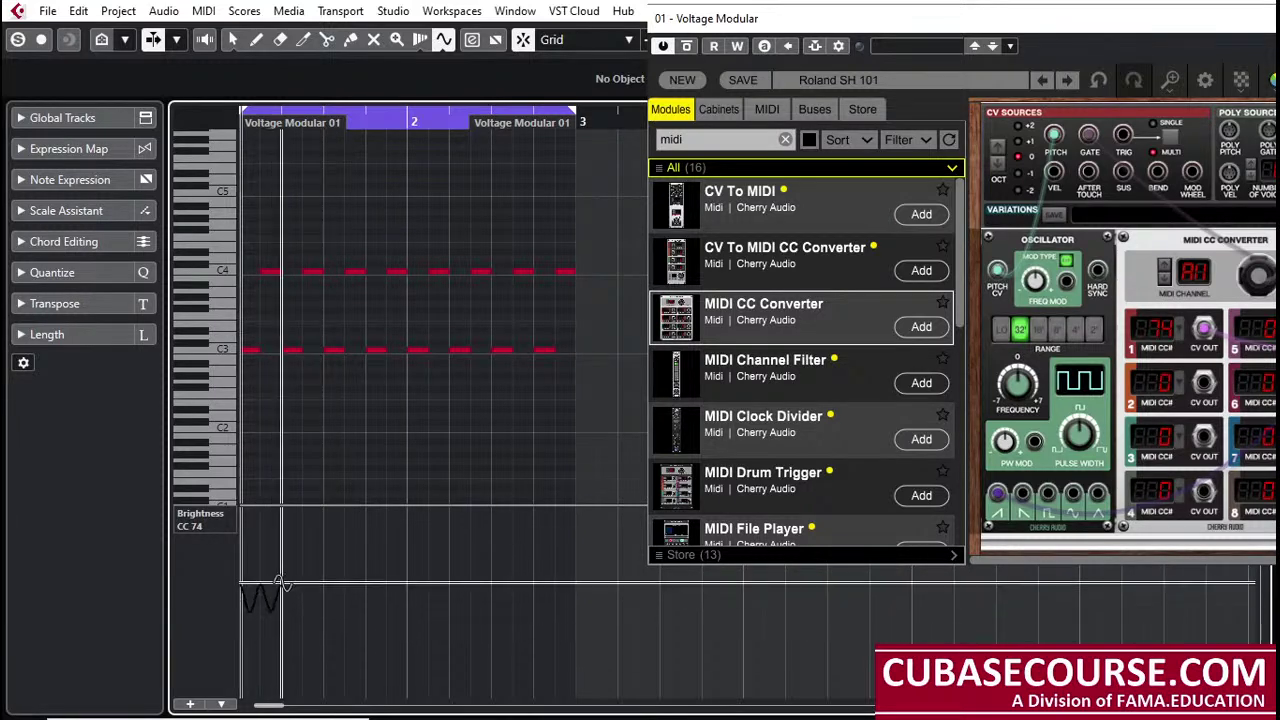
drag(244, 565, 578, 556)
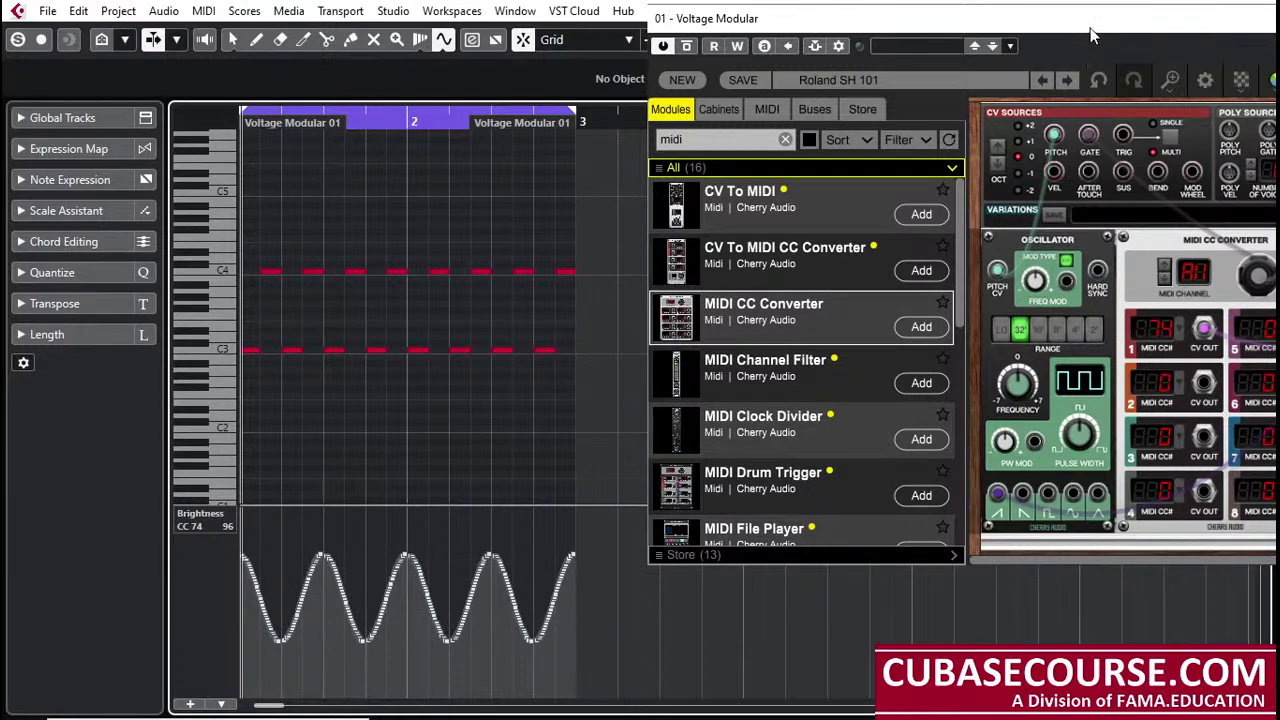
Step: Play the part with the CC 74 curve and adjust the Filter's Cutoff knob while listening
drag(1090, 35, 812, 47)
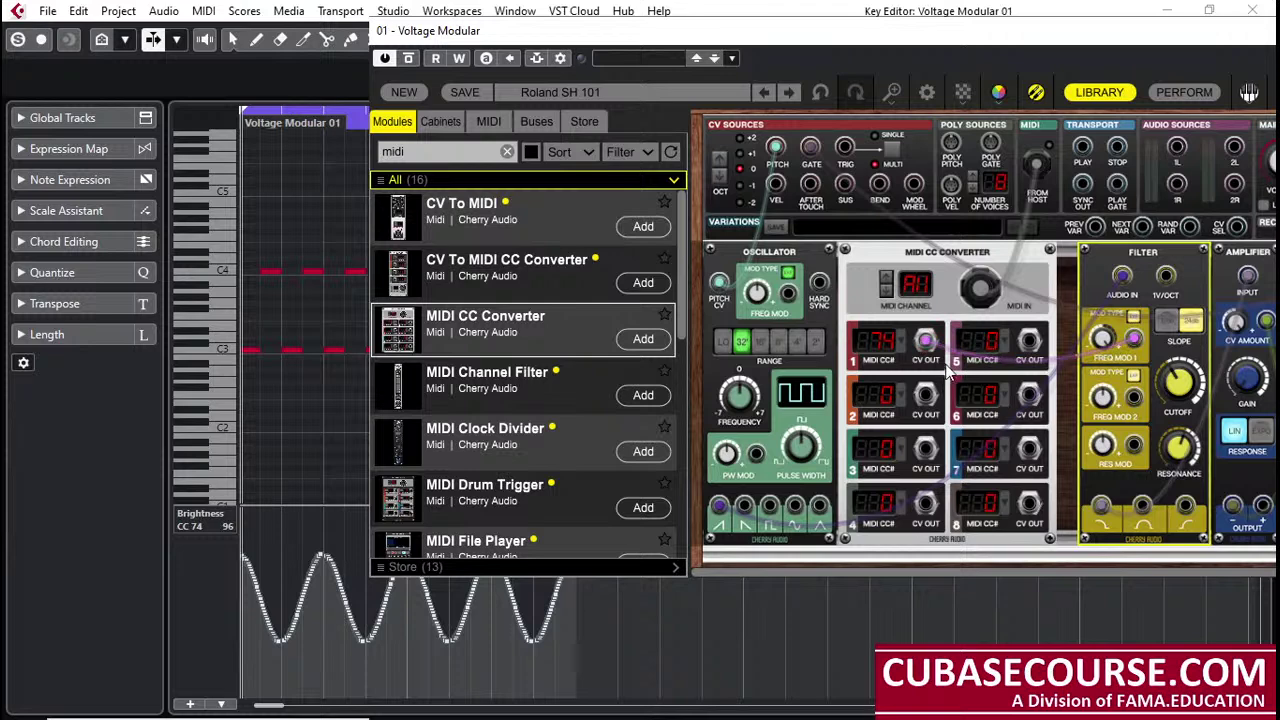
drag(926, 340, 1137, 343)
mouse_move(1180, 368)
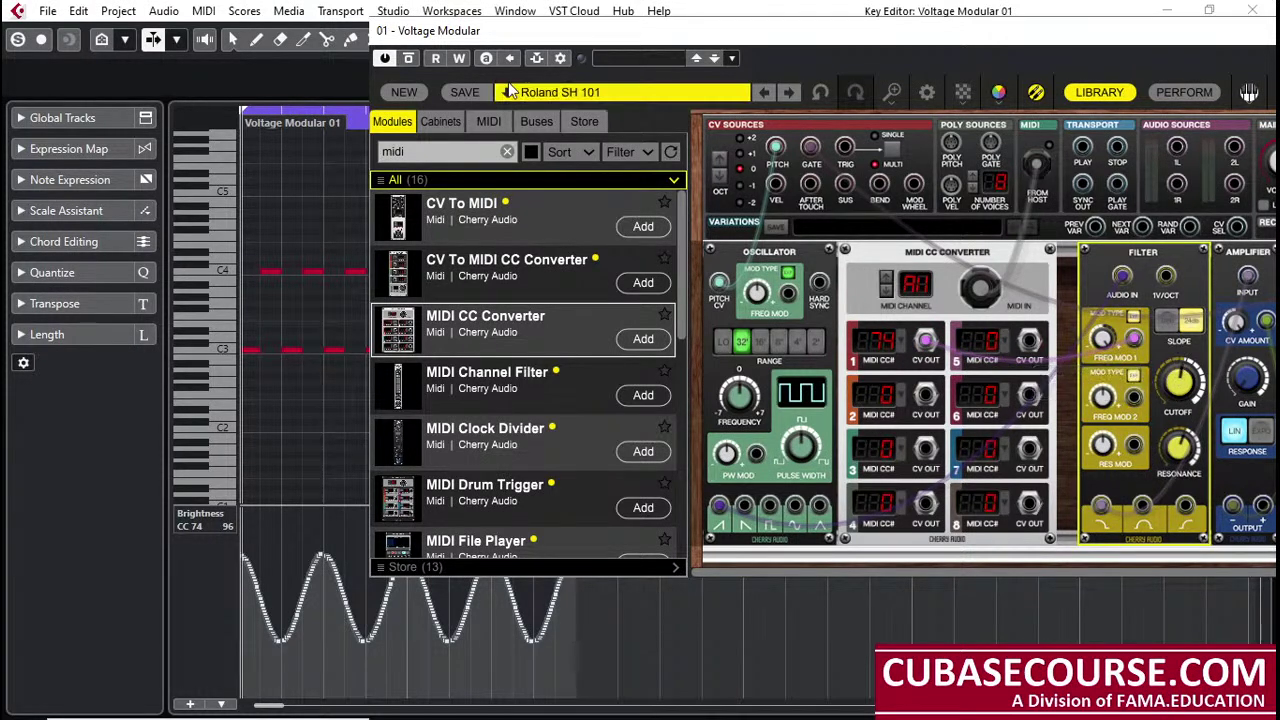
drag(498, 34, 686, 22)
click(240, 112)
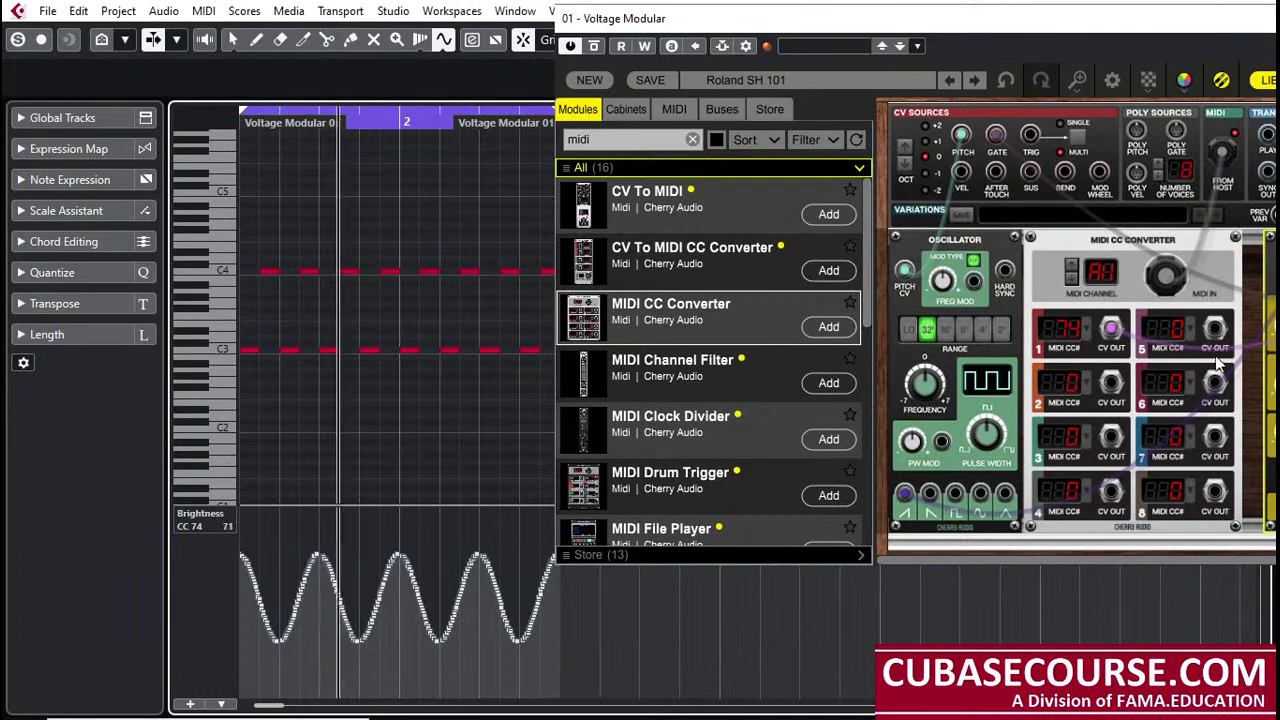
drag(1148, 40, 876, 40)
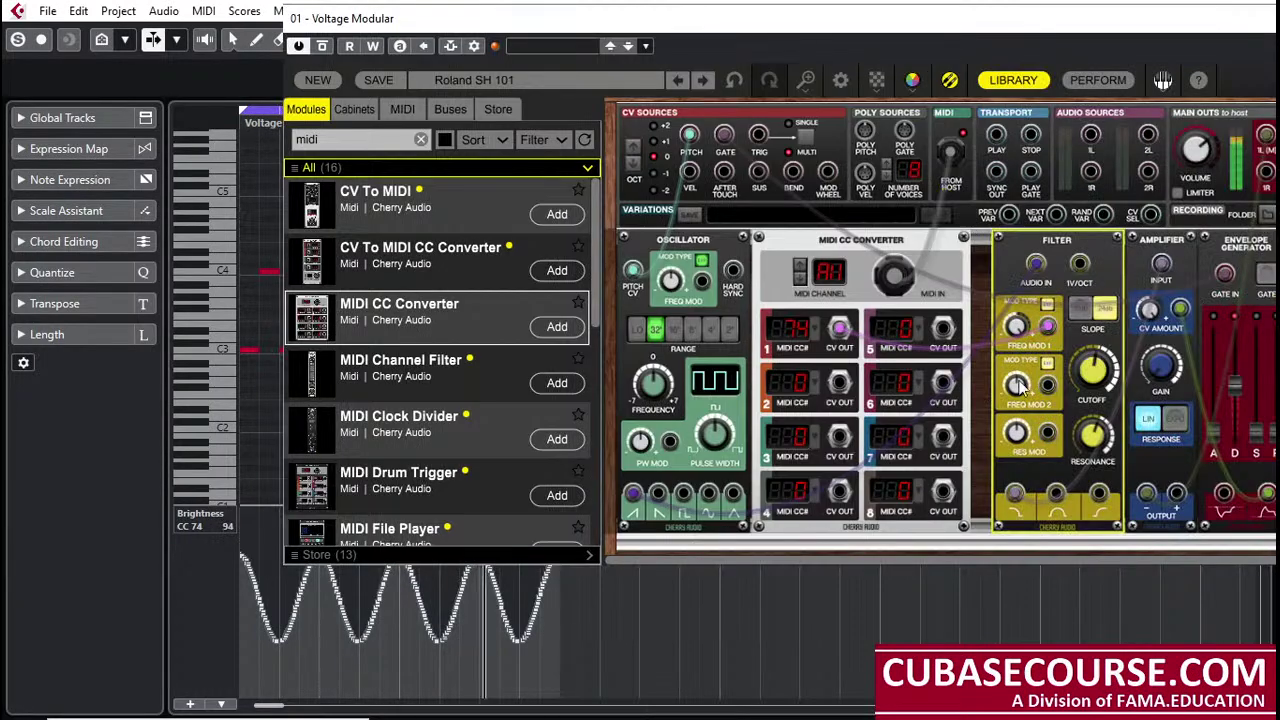
mouse_move(1082, 400)
drag(1082, 400, 1075, 466)
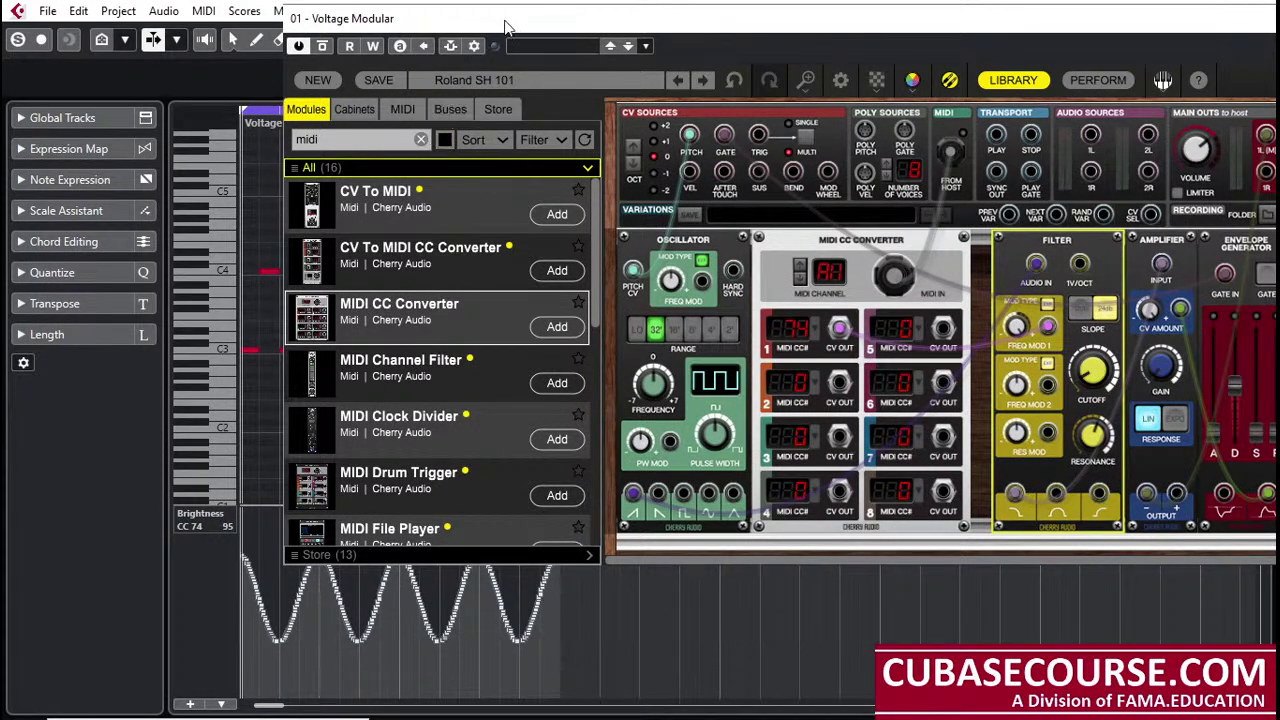
Step: Uncover the controller lane and redraw the CC 74 sine curve so it spans the lane's full value range
drag(505, 27, 651, 10)
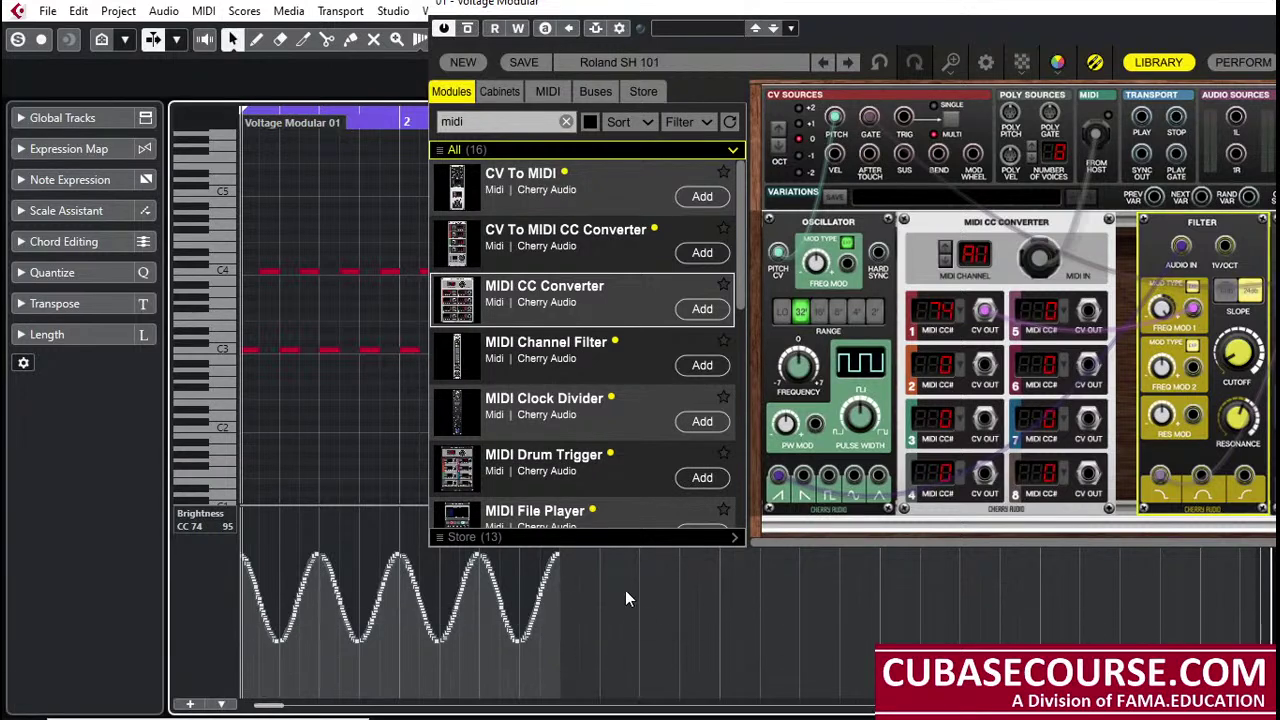
right_click(268, 559)
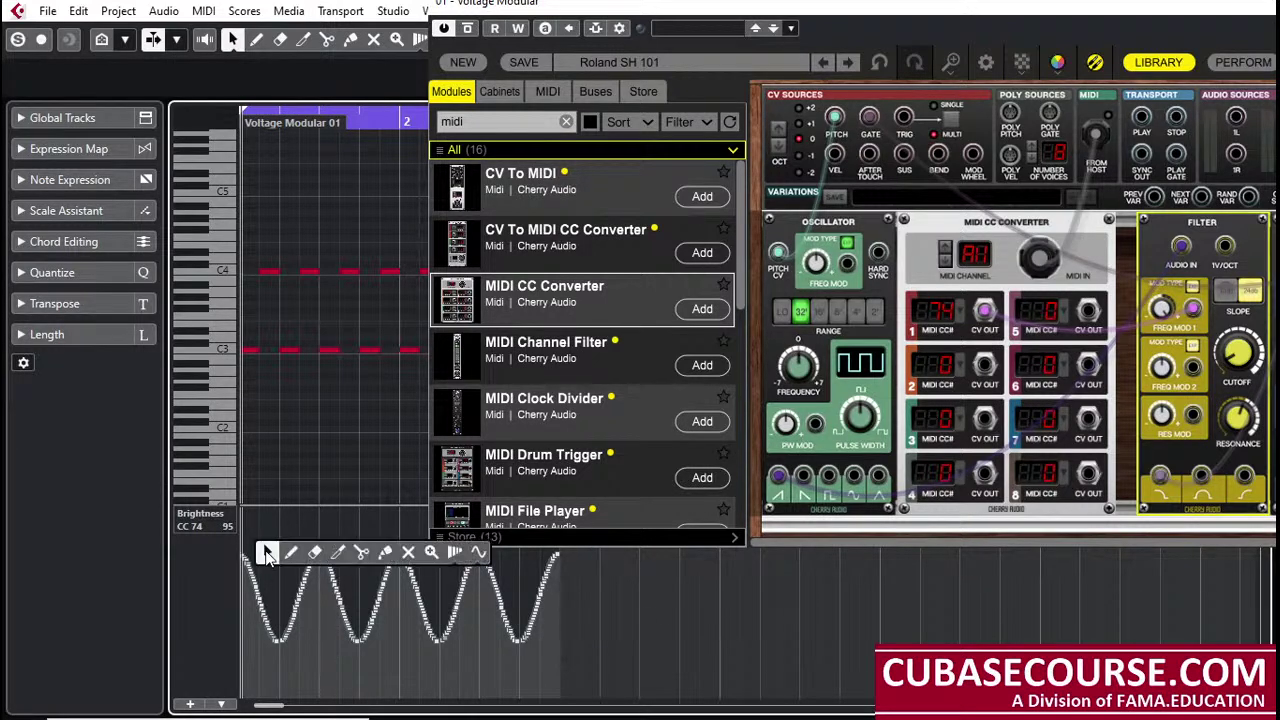
click(480, 556)
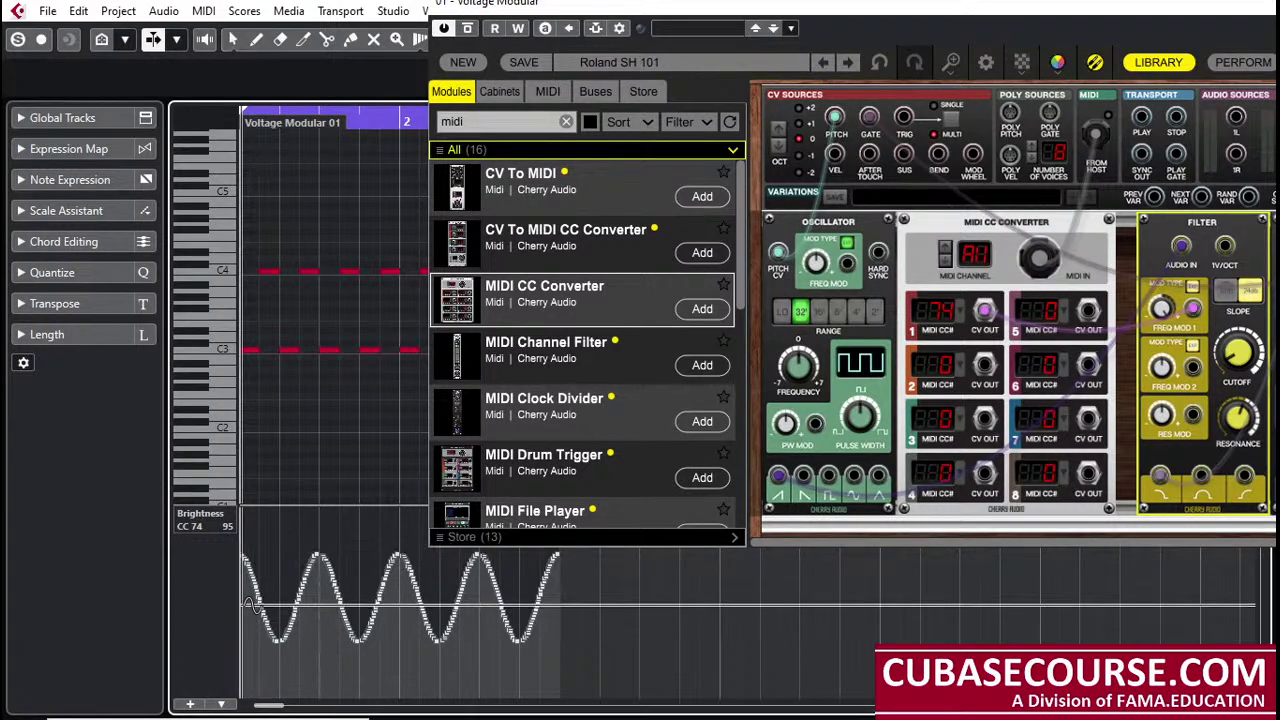
mouse_move(268, 575)
mouse_down()
mouse_move(301, 590)
mouse_move(319, 550)
mouse_move(397, 513)
mouse_up()
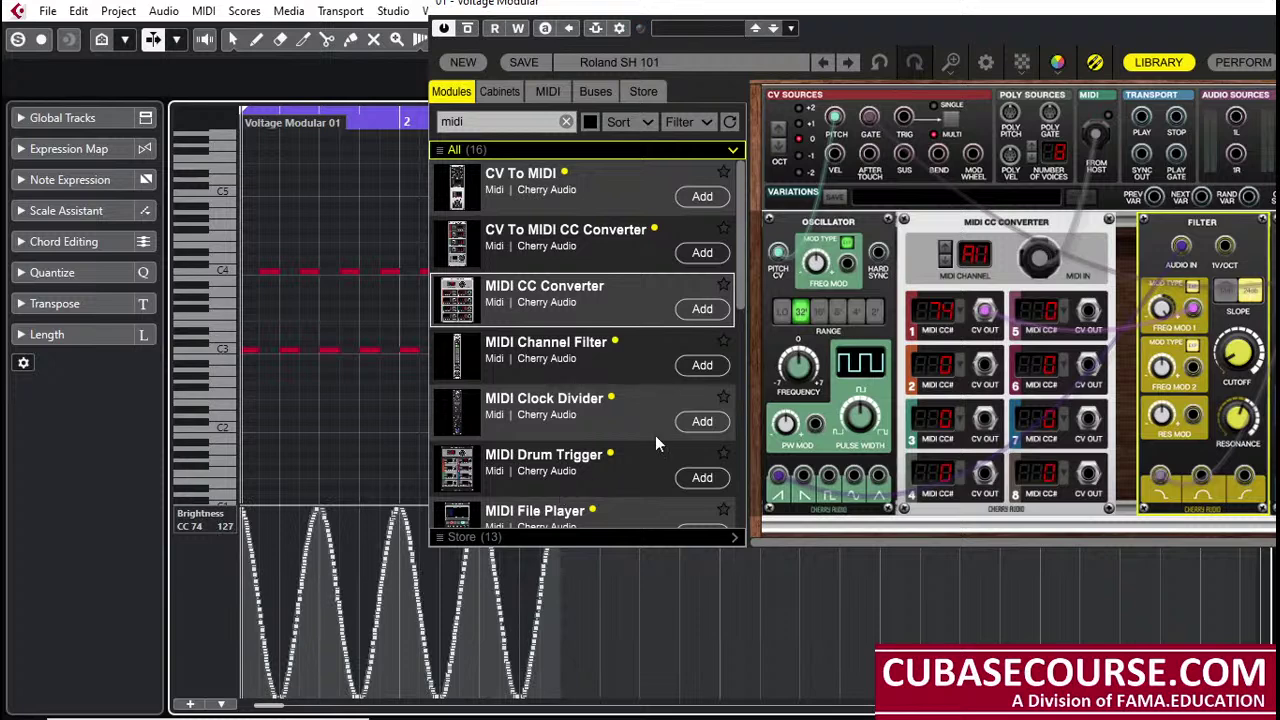
Step: Play the part with the full-range curve and adjust the Filter's Freq Mod 1 amount while listening
key(space)
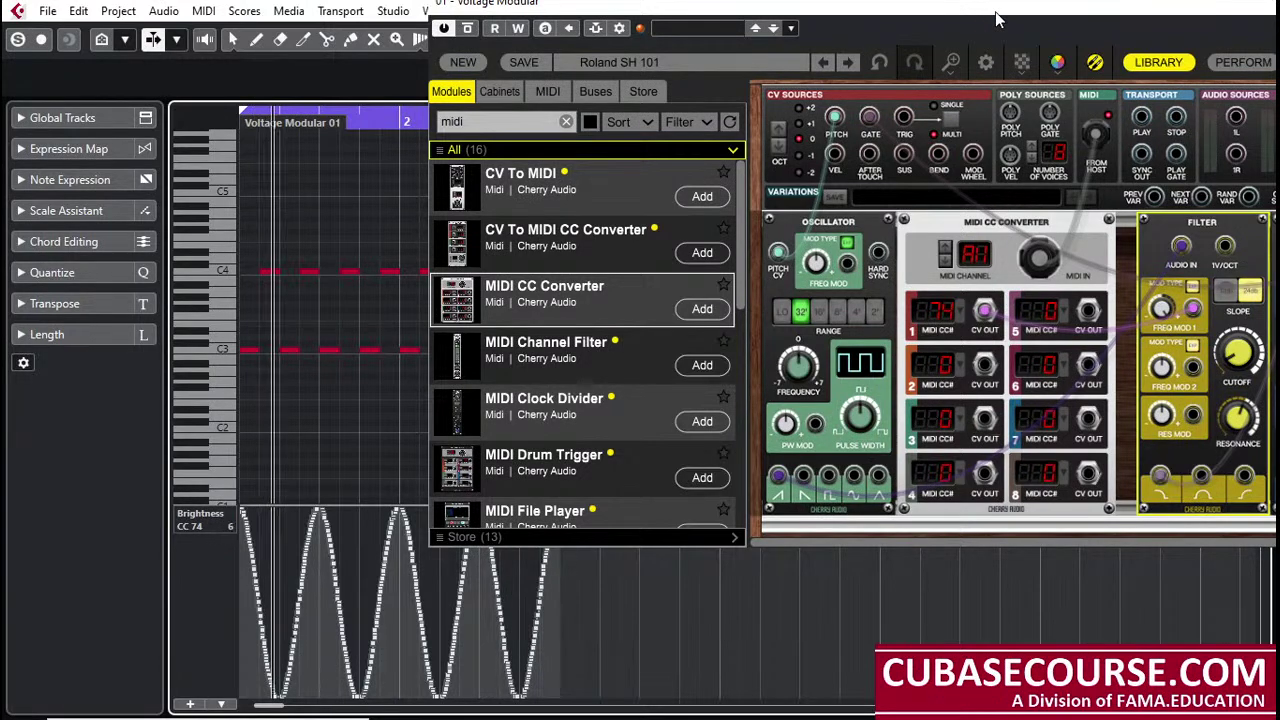
drag(866, 10, 650, 50)
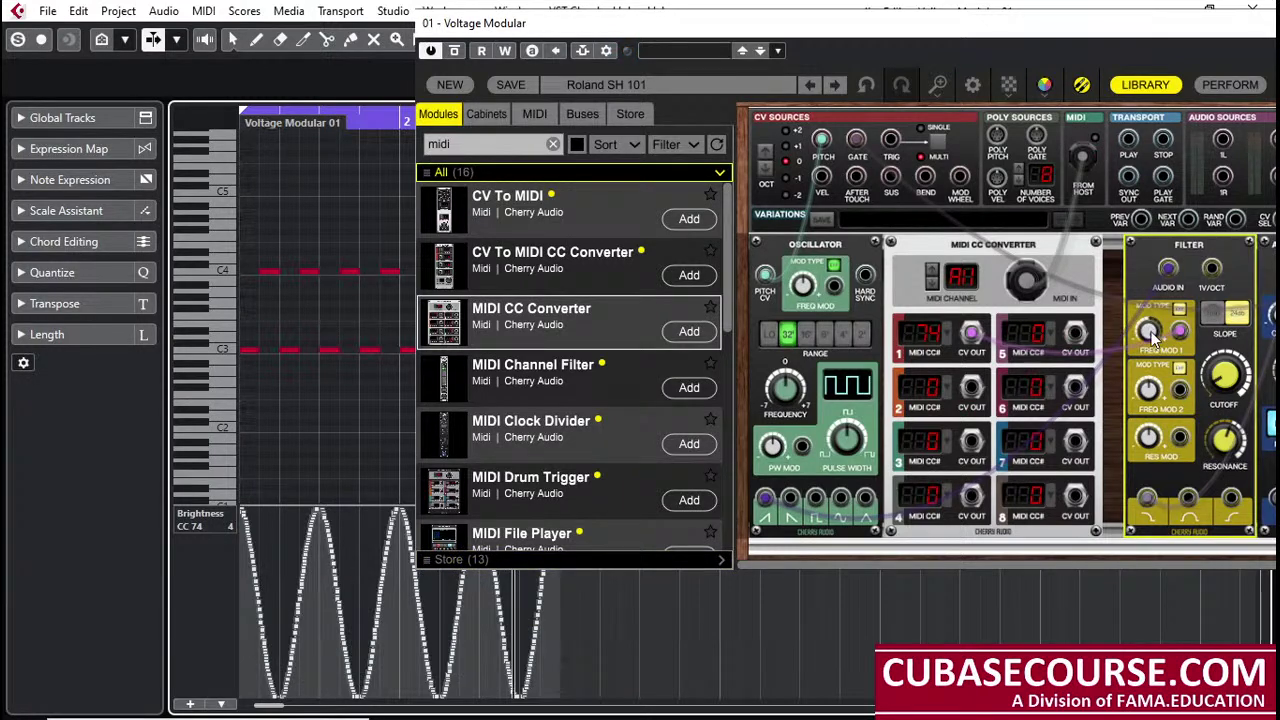
mouse_move(1152, 350)
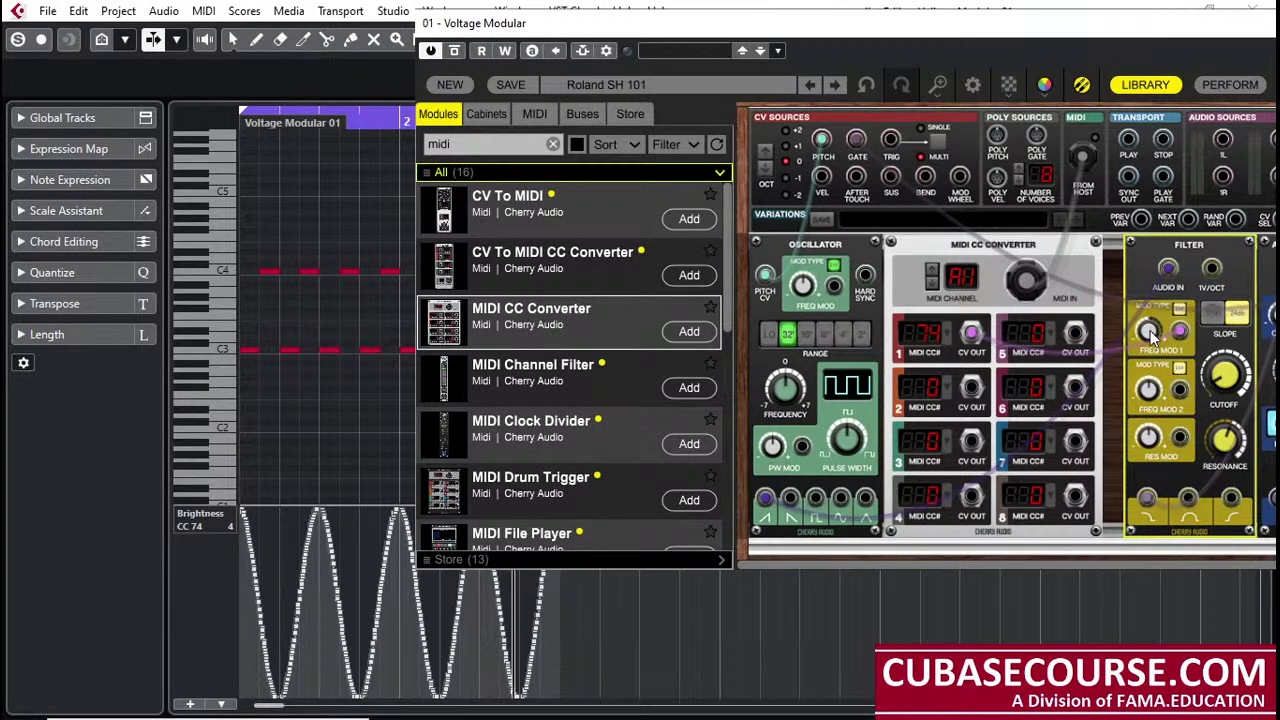
drag(1152, 336, 1143, 430)
drag(958, 26, 855, 49)
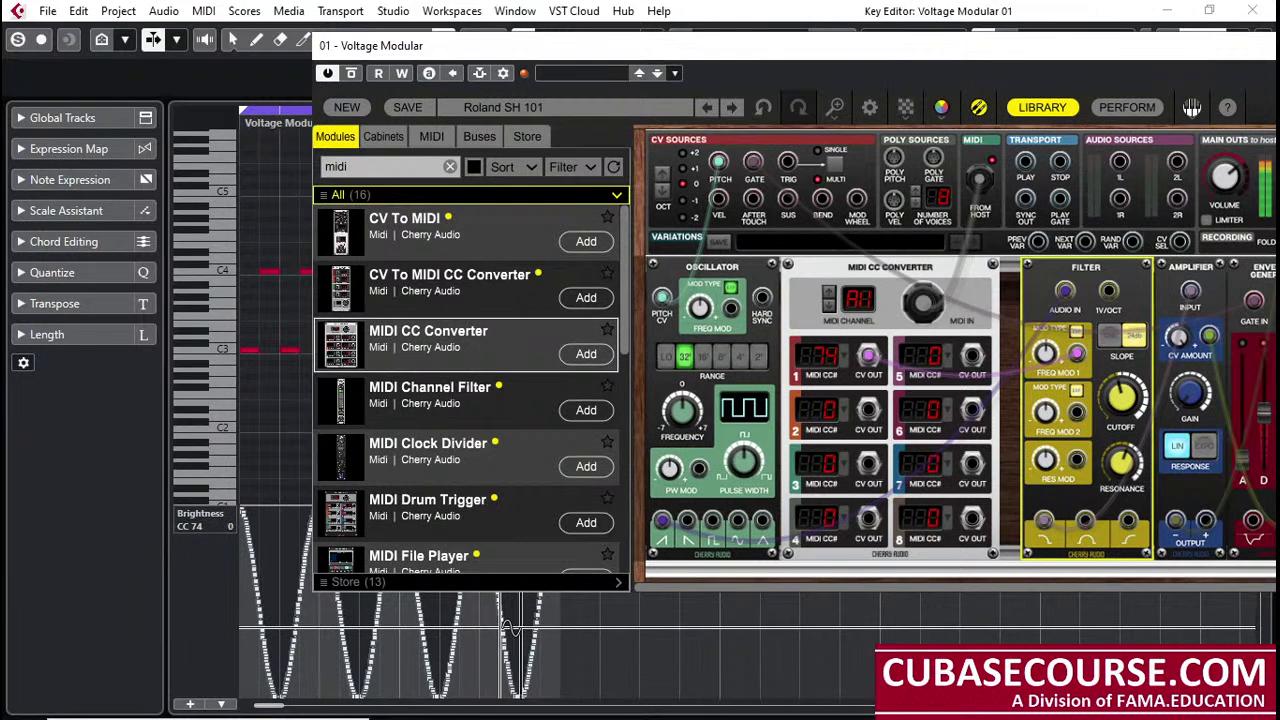
drag(1005, 360, 1047, 365)
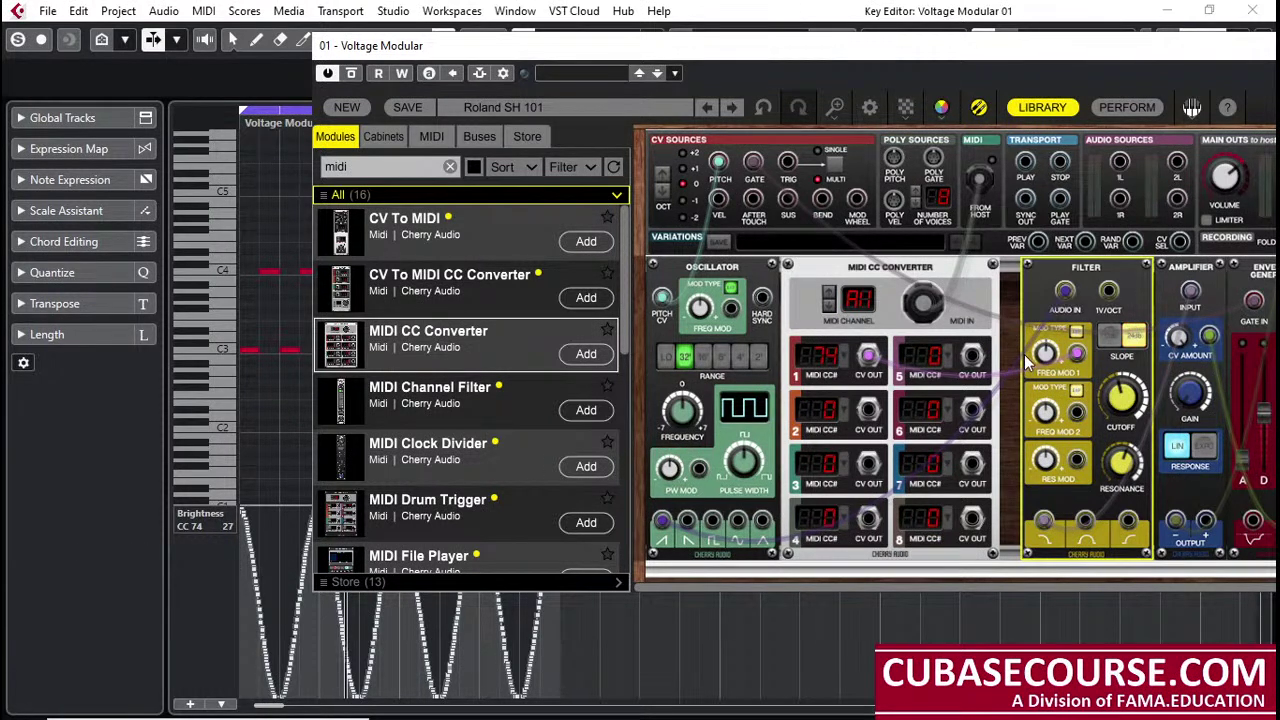
drag(1045, 354, 1050, 268)
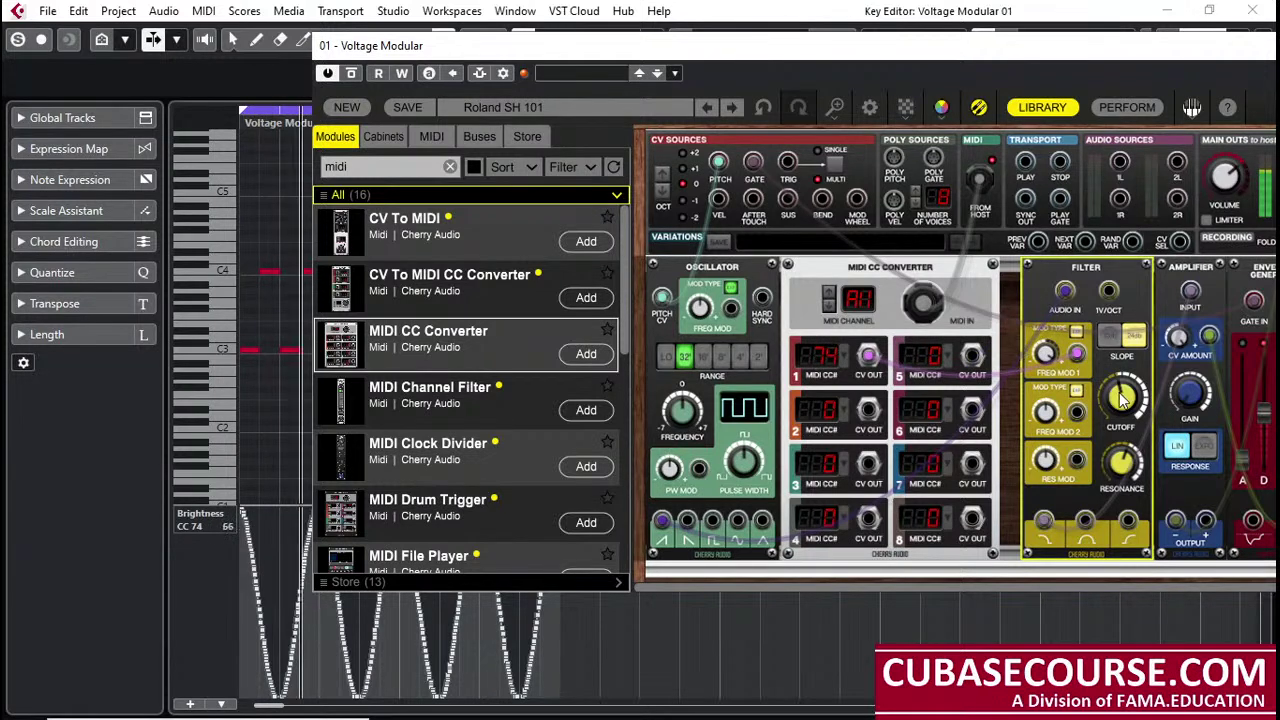
Step: Set the Filter's Cutoff Frequency to about 170.9 Hz while the part plays
drag(1118, 398, 1107, 455)
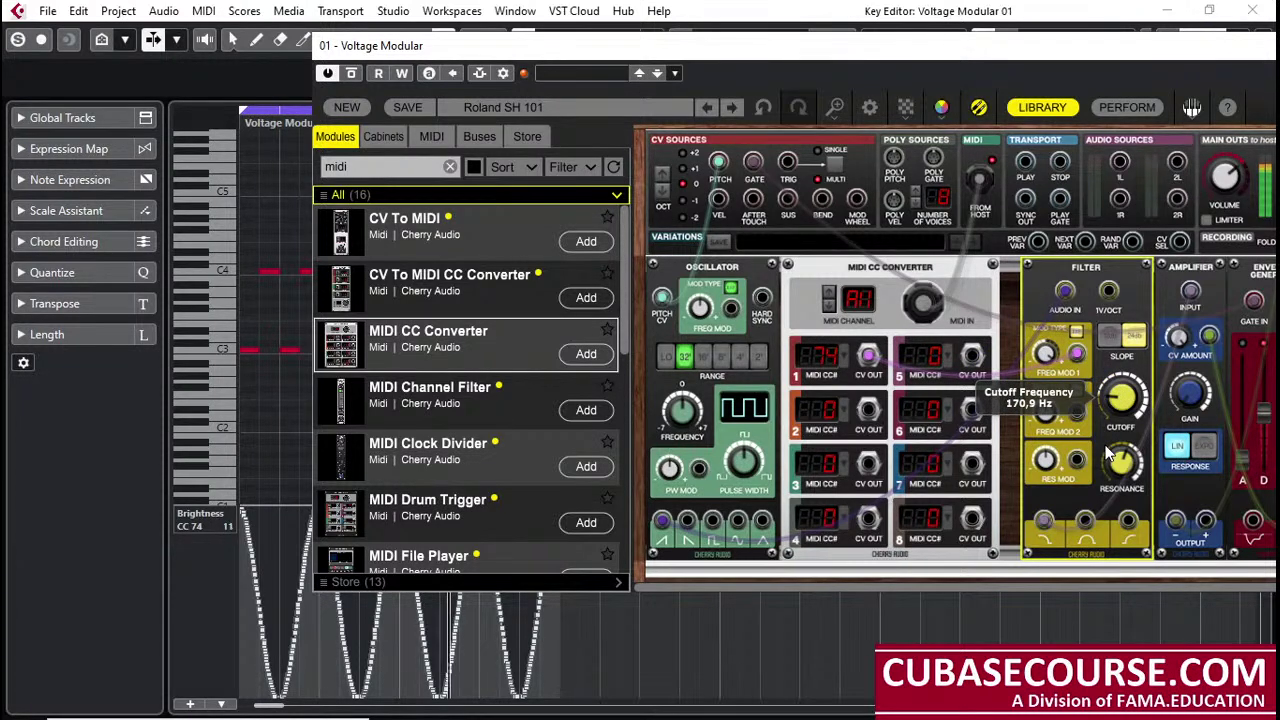
mouse_move(1107, 455)
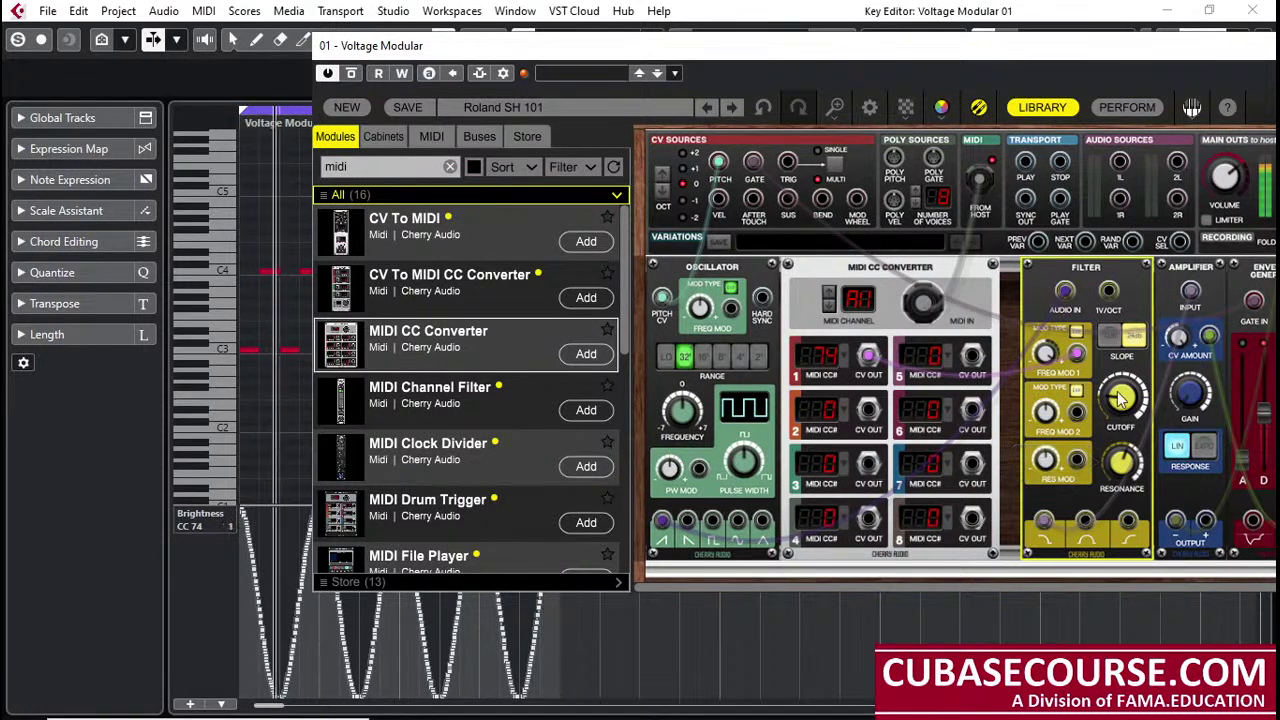
mouse_move(1120, 430)
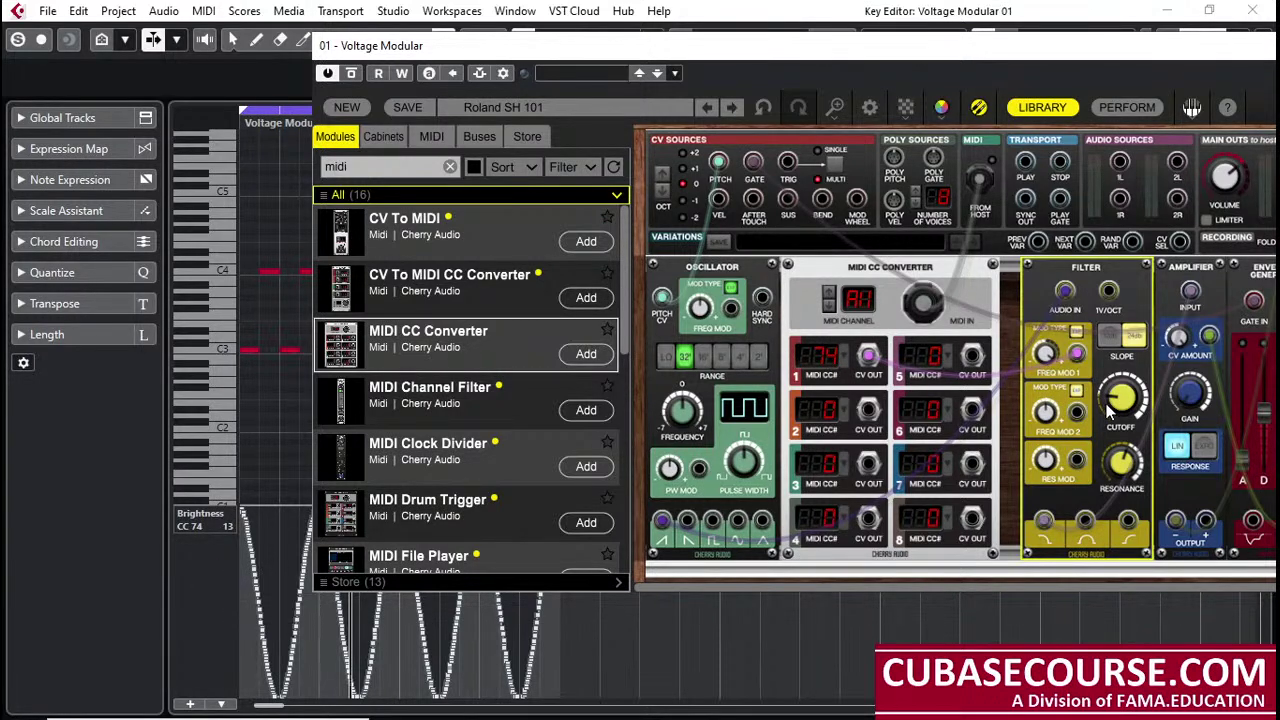
Step: Repatch the converter's first CV Out from the Filter's Freq Mod 1 to its Res Mod and adjust Resonance while the part plays
drag(1090, 265, 1085, 270)
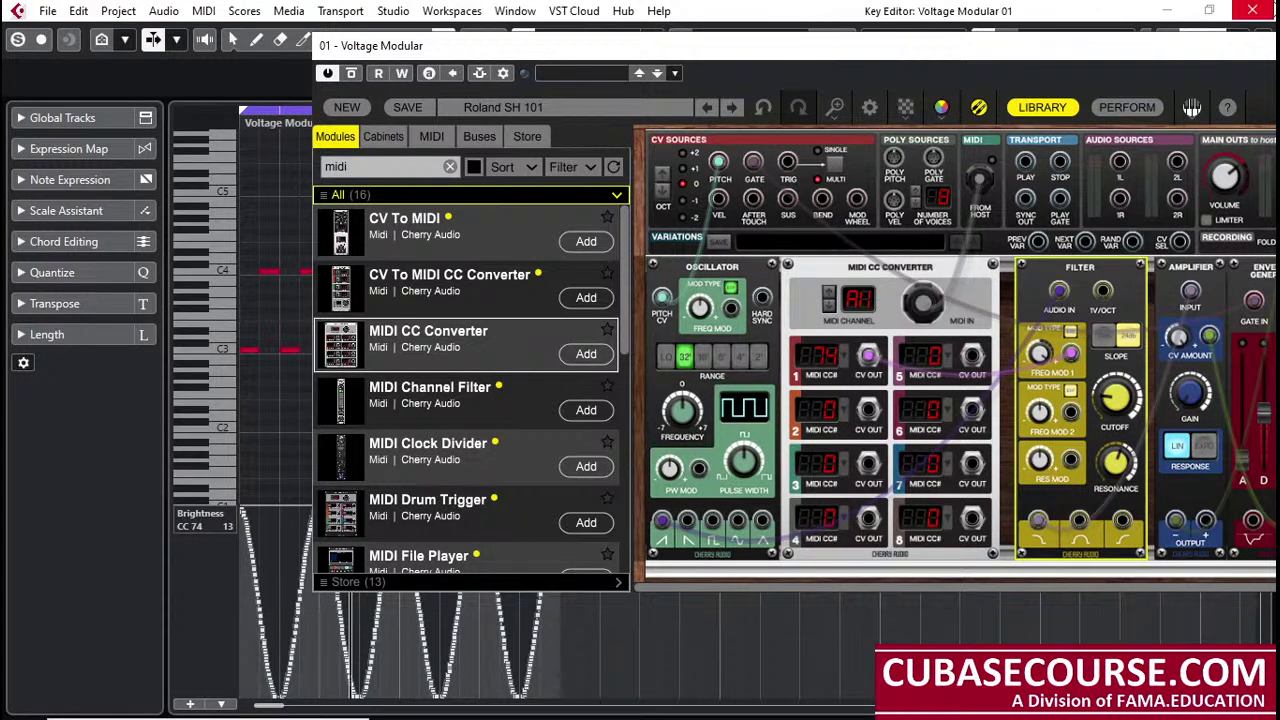
drag(868, 355, 1070, 355)
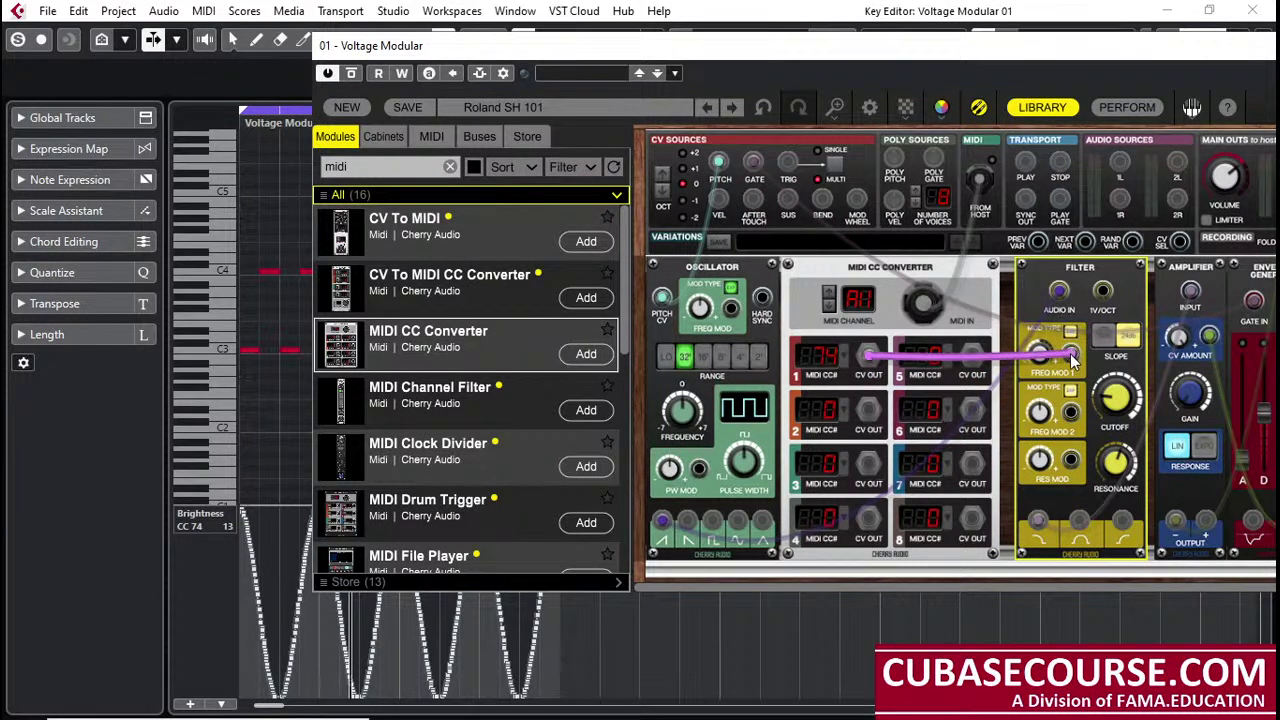
drag(1072, 362, 1070, 460)
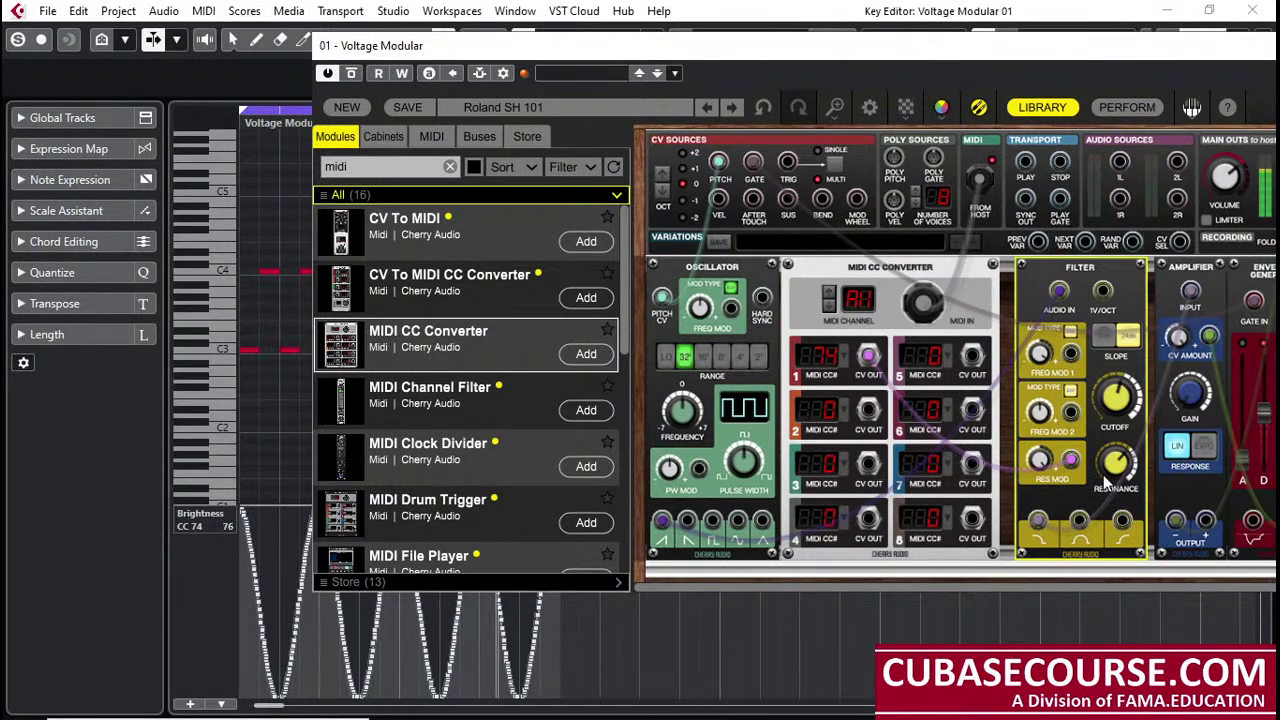
mouse_move(1106, 485)
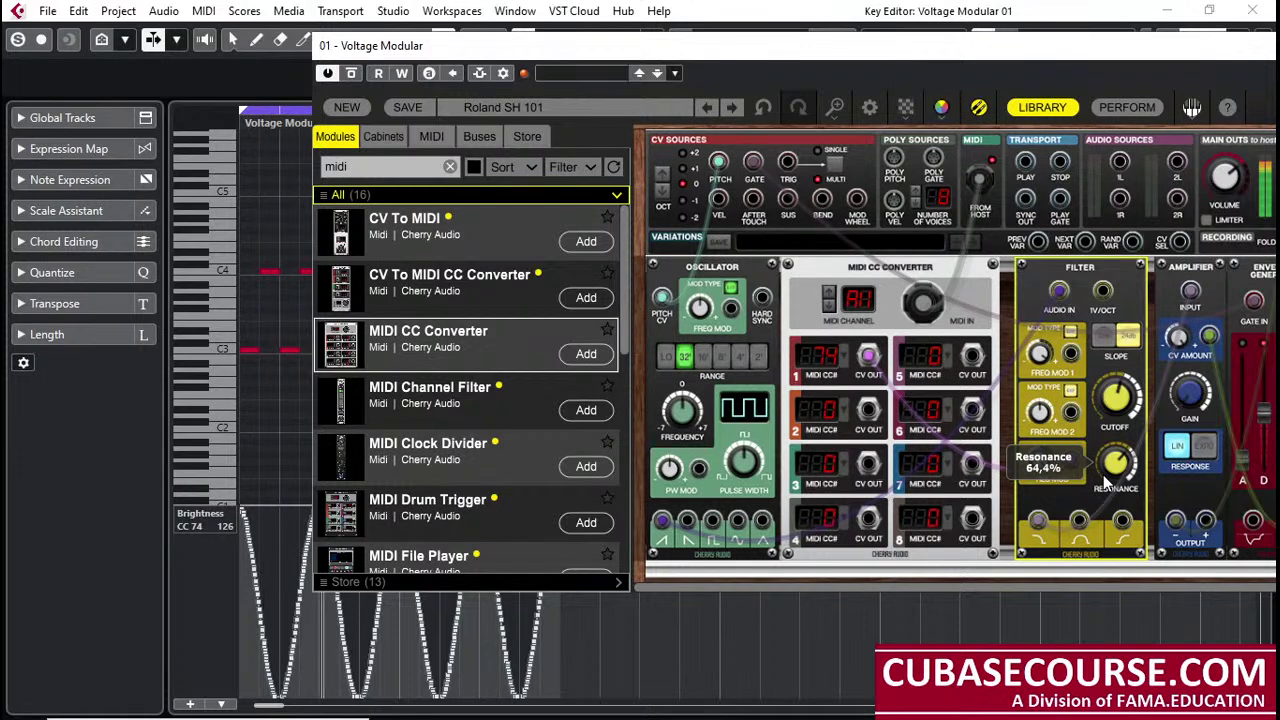
drag(1113, 460, 1105, 436)
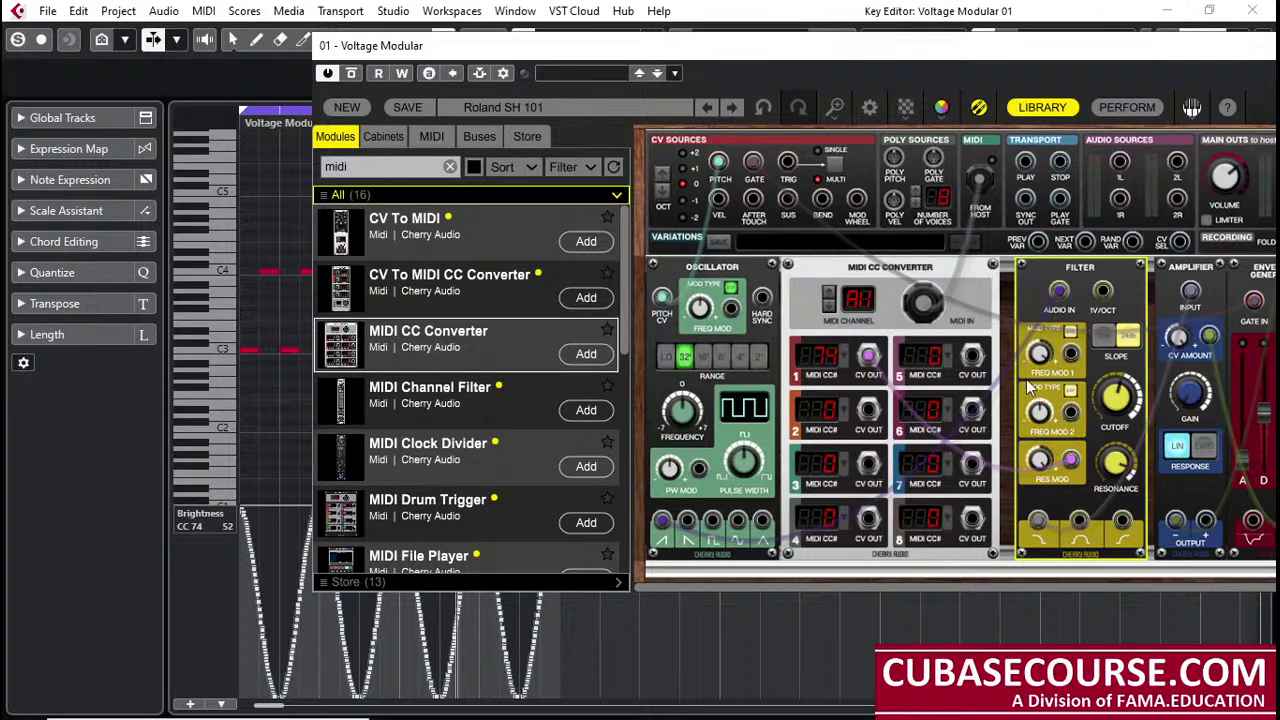
drag(928, 270, 937, 270)
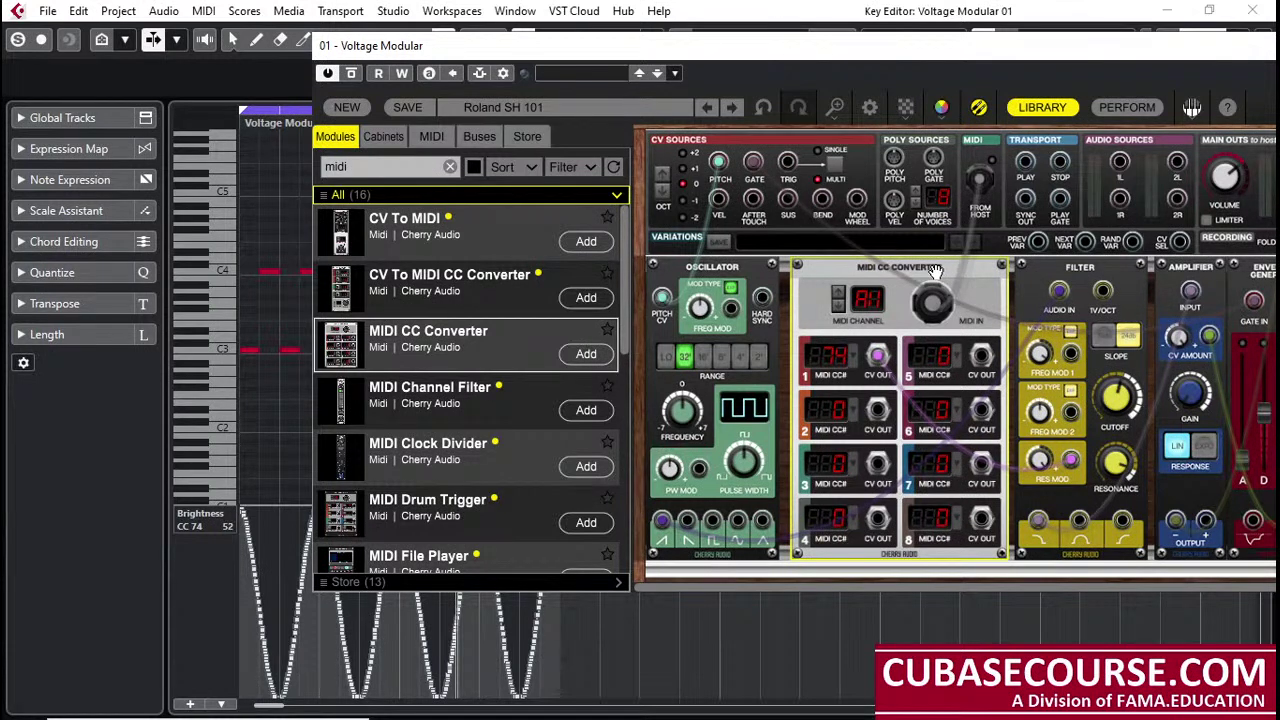
drag(880, 266, 880, 266)
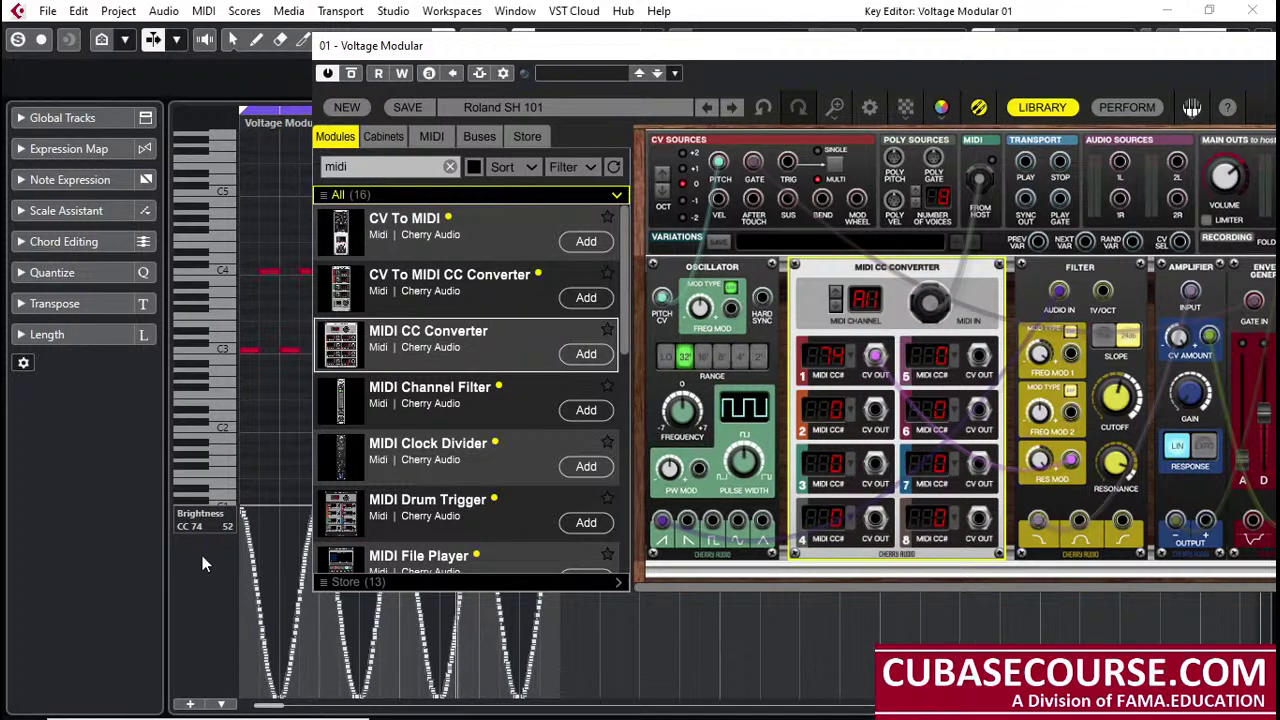
Step: Switch the CC 74 controller lane to CC 16 (Gen Purp 1) and move the Voltage Modular window aside to uncover the lane
click(234, 508)
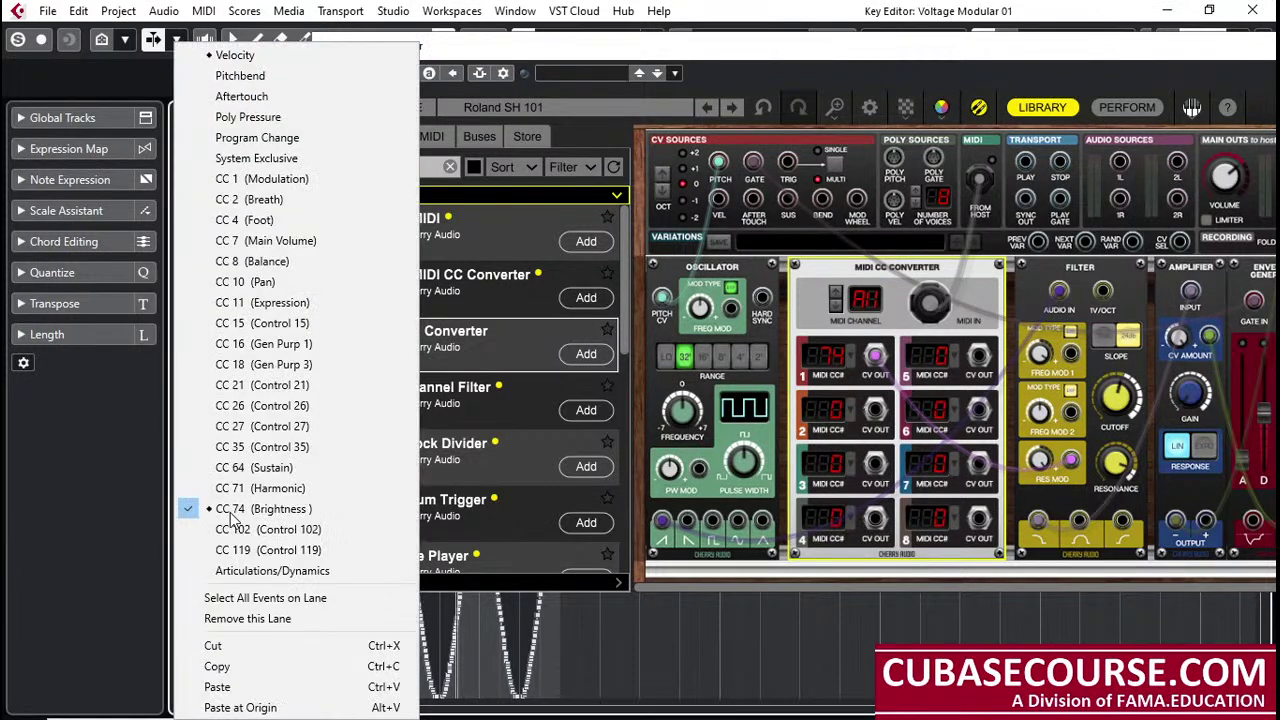
click(285, 344)
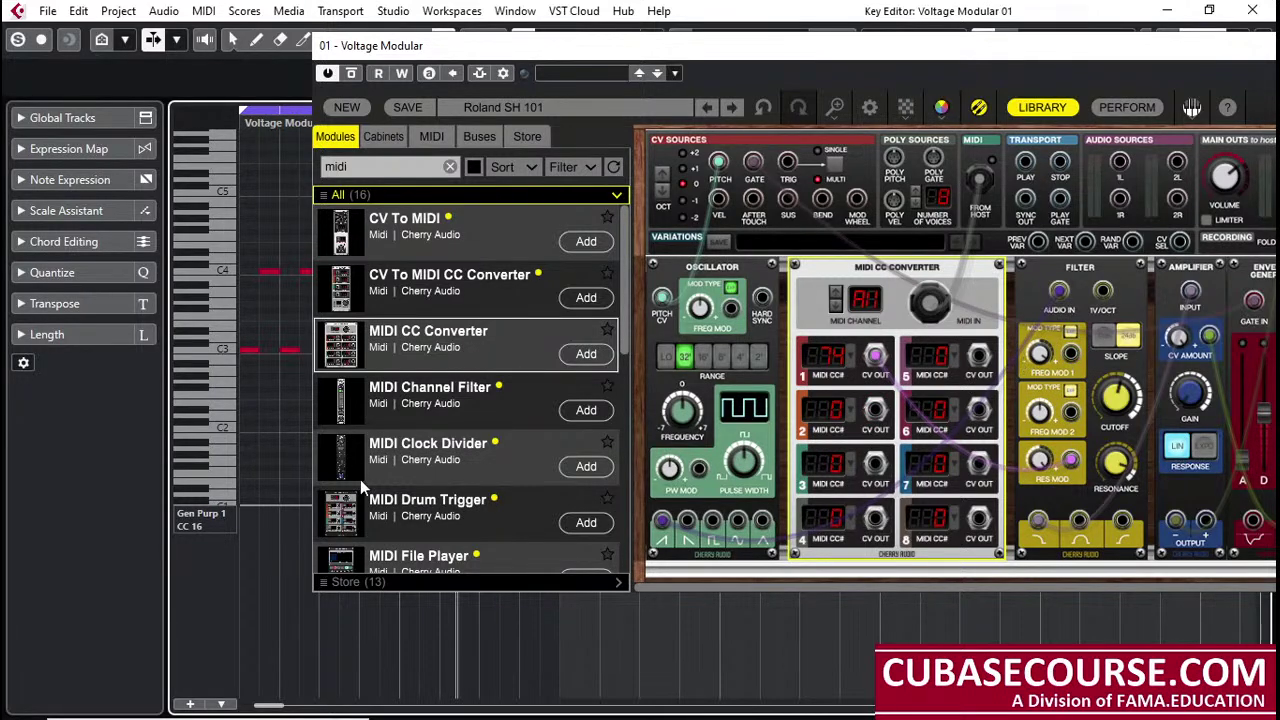
click(658, 32)
drag(658, 32, 845, 5)
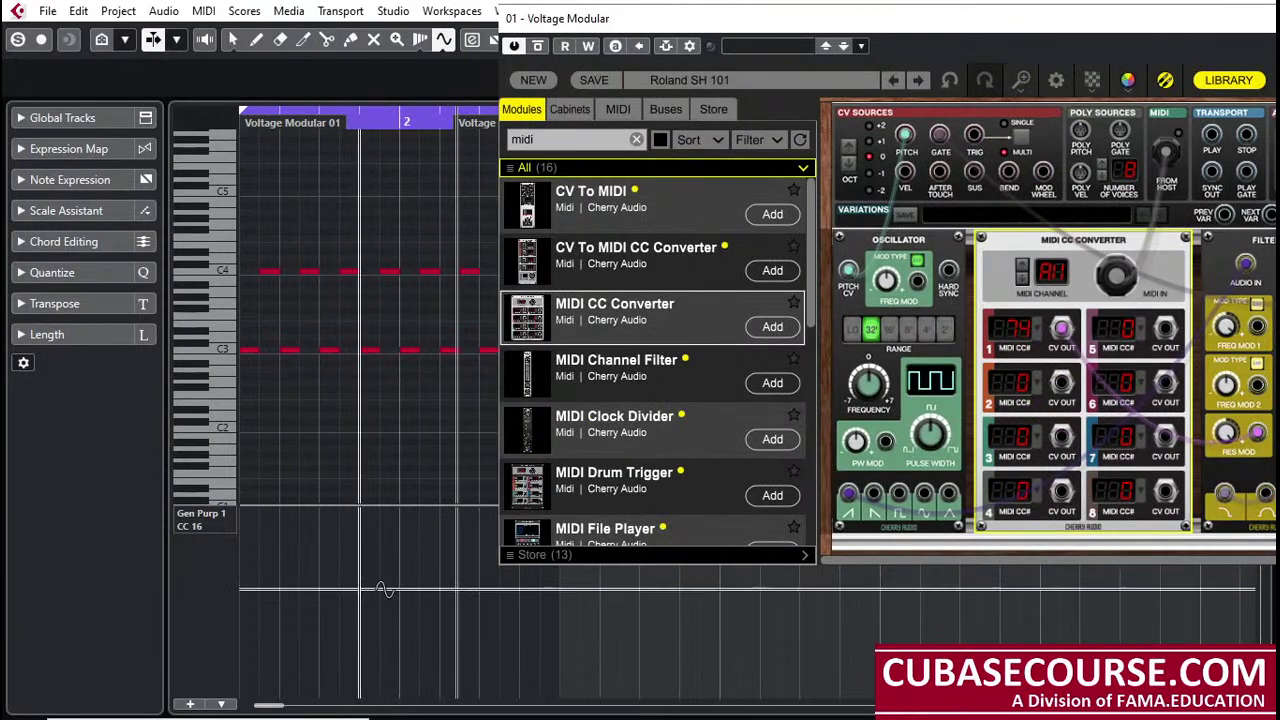
Step: Draw a straight line falling from maximum to minimum across the two-bar part in the CC 16 lane
right_click(268, 592)
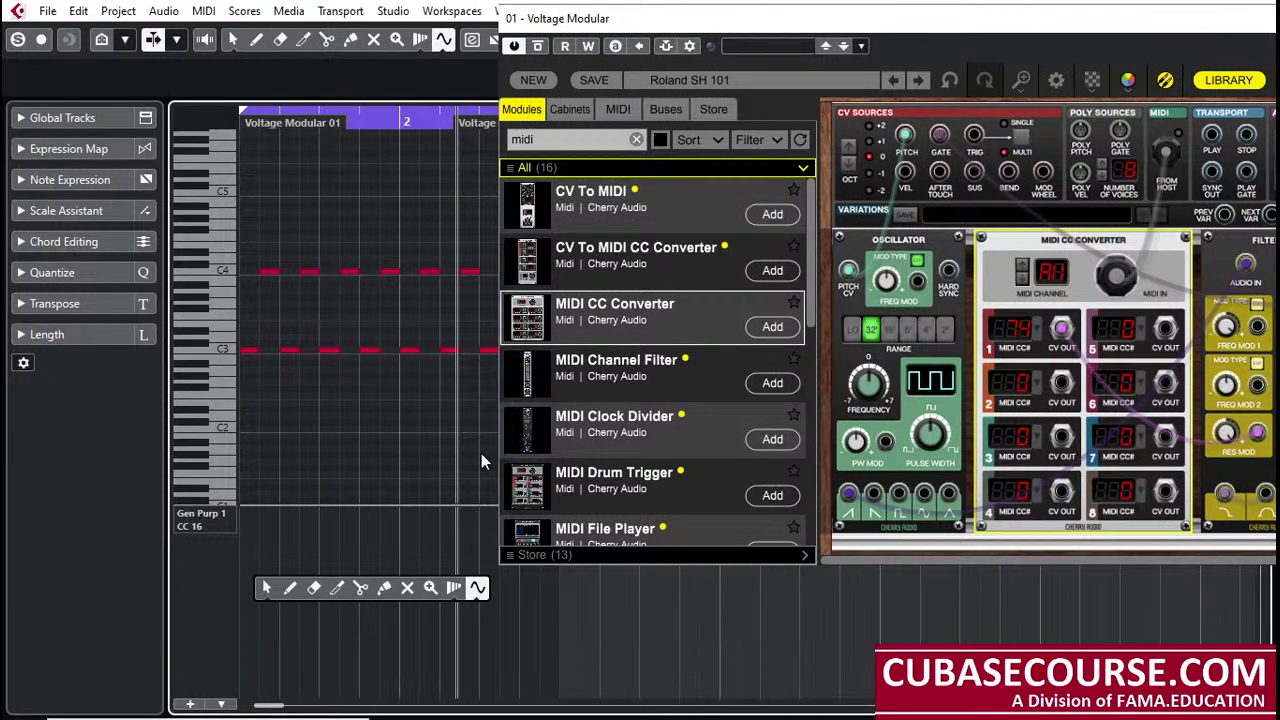
click(489, 90)
click(443, 40)
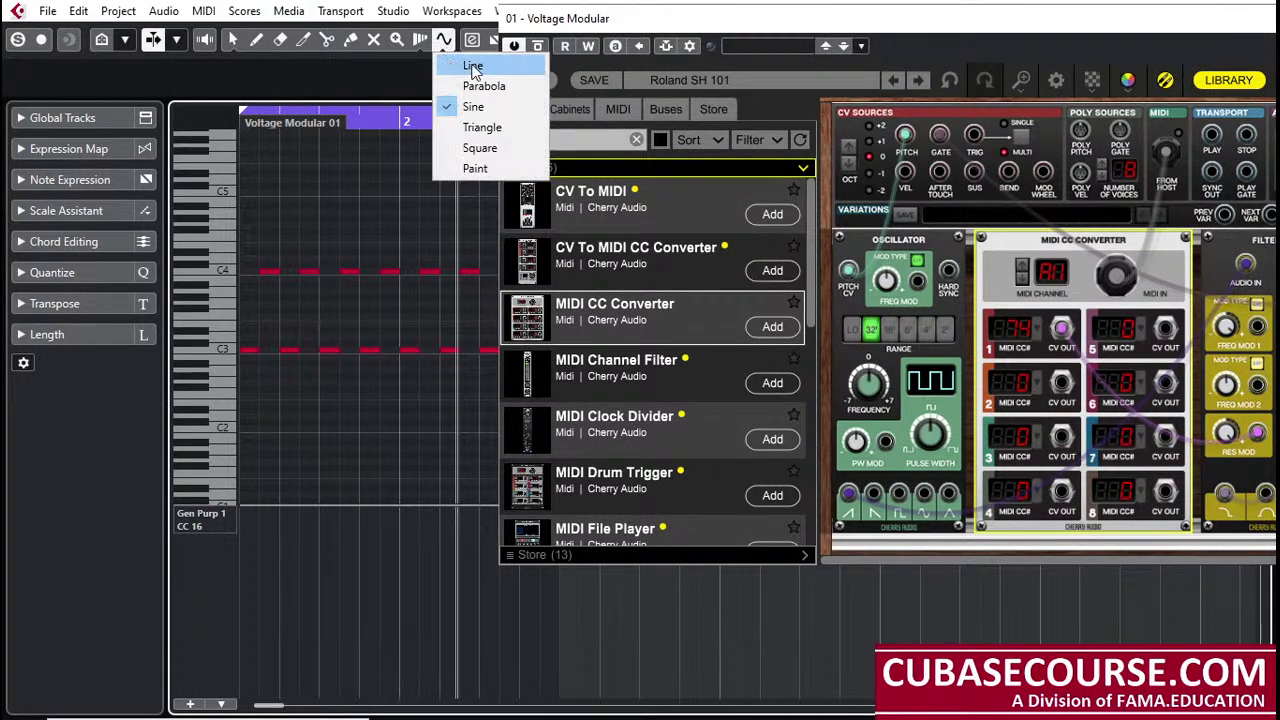
click(471, 63)
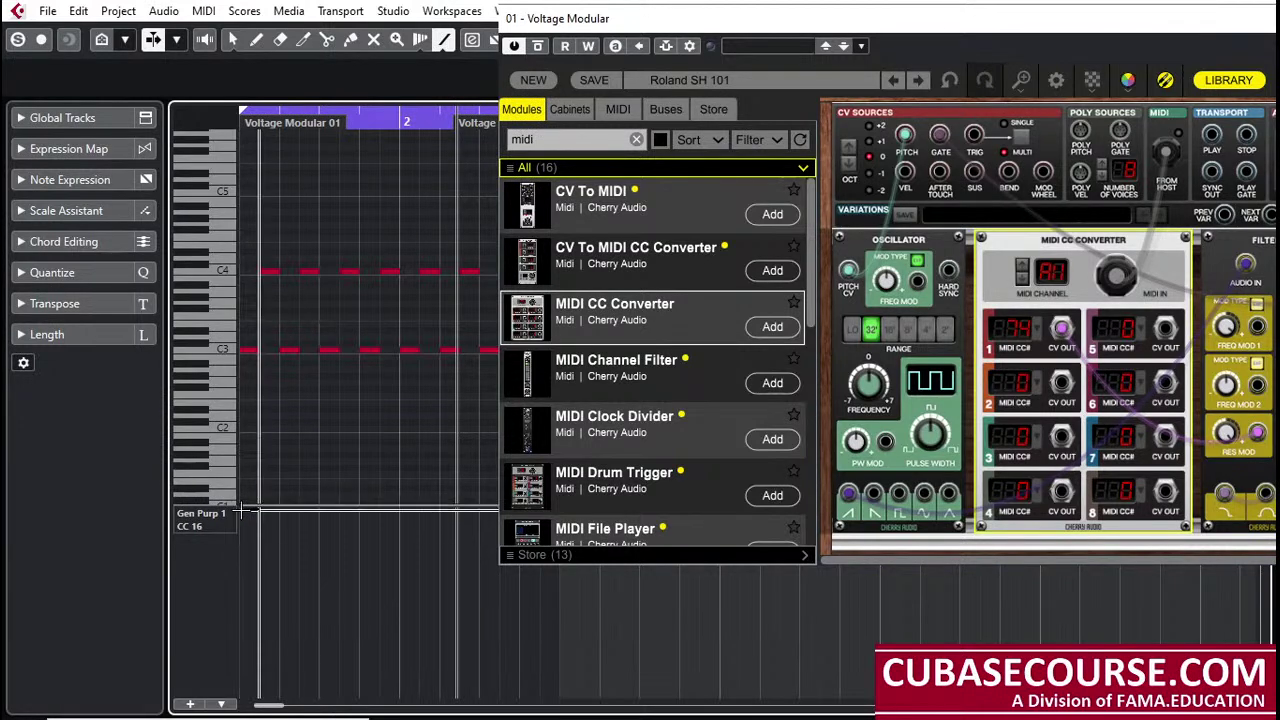
mouse_move(240, 508)
mouse_down()
mouse_move(400, 671)
mouse_move(558, 697)
mouse_up()
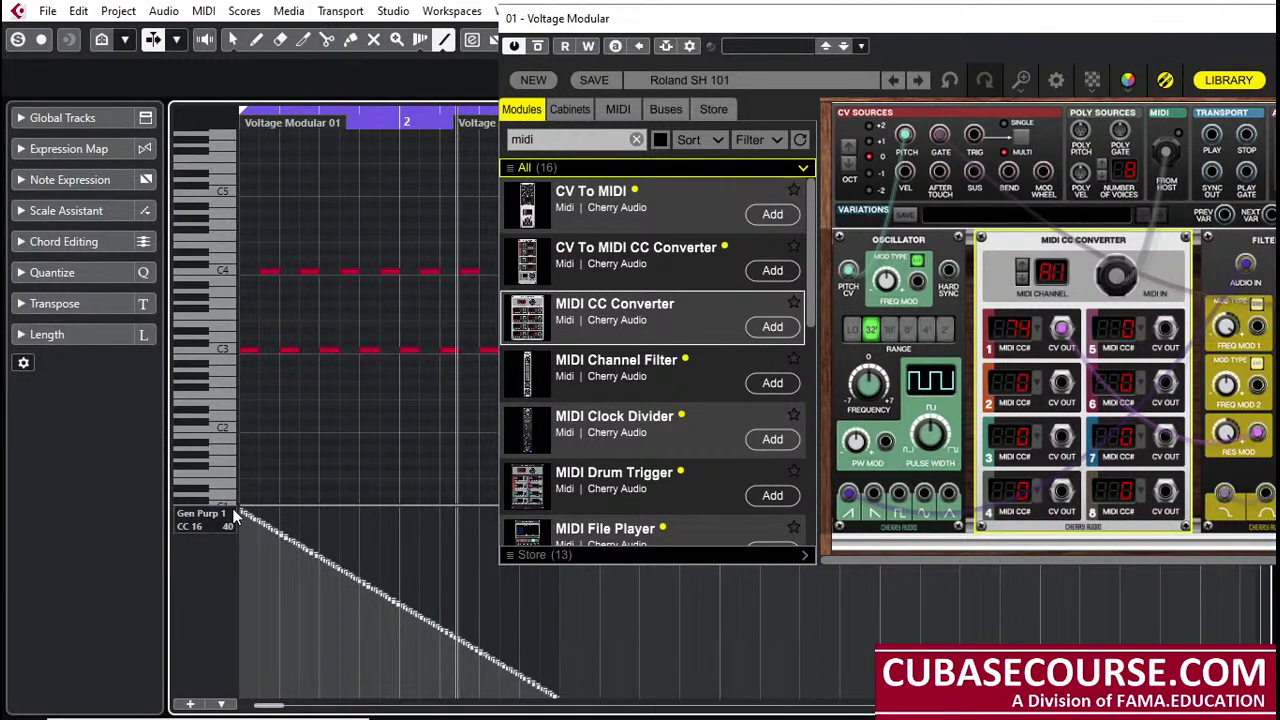
Step: Add a second controller lane for CC 18 (Gen Purp 3) and enlarge it below the CC 16 lane
click(196, 514)
click(105, 605)
click(189, 705)
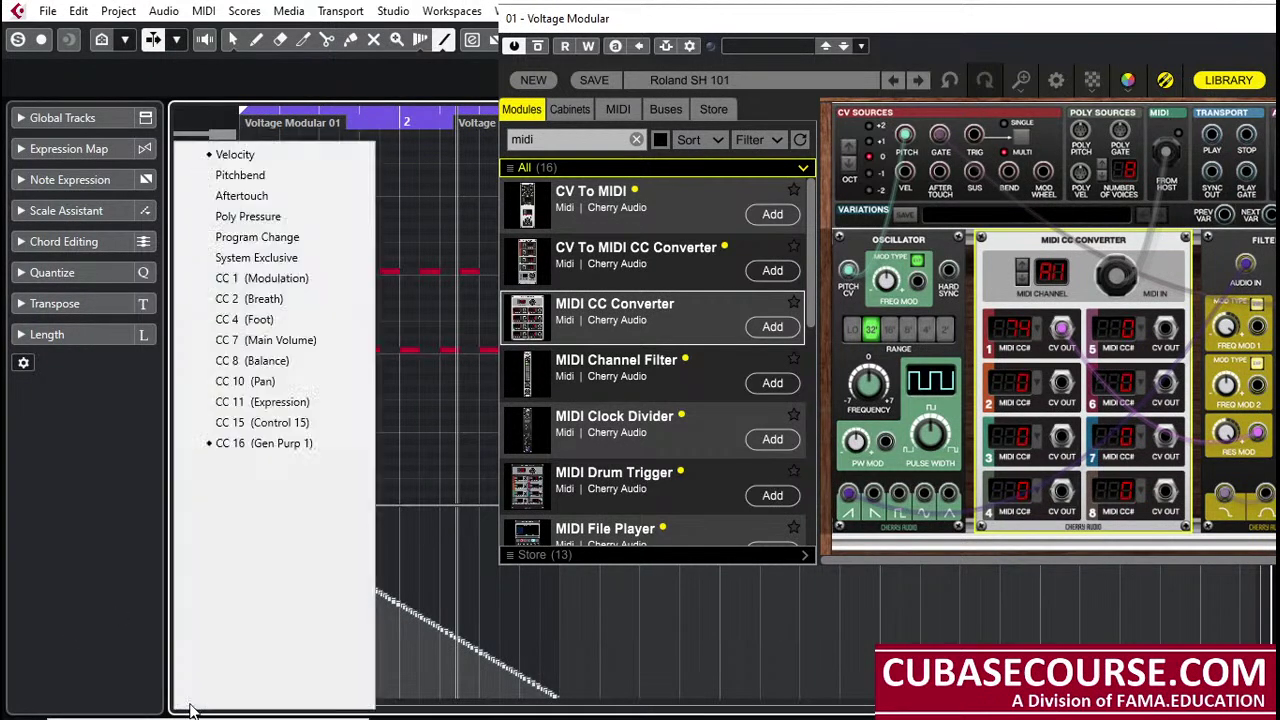
click(311, 462)
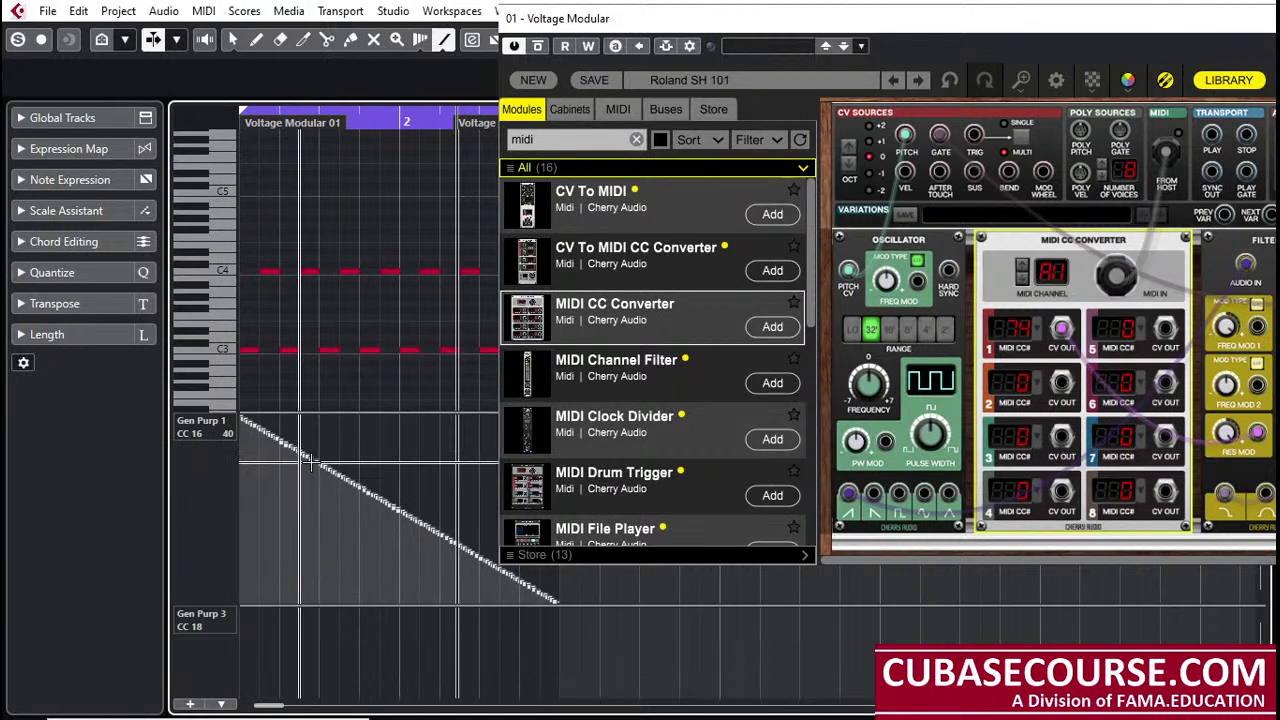
drag(384, 604, 380, 560)
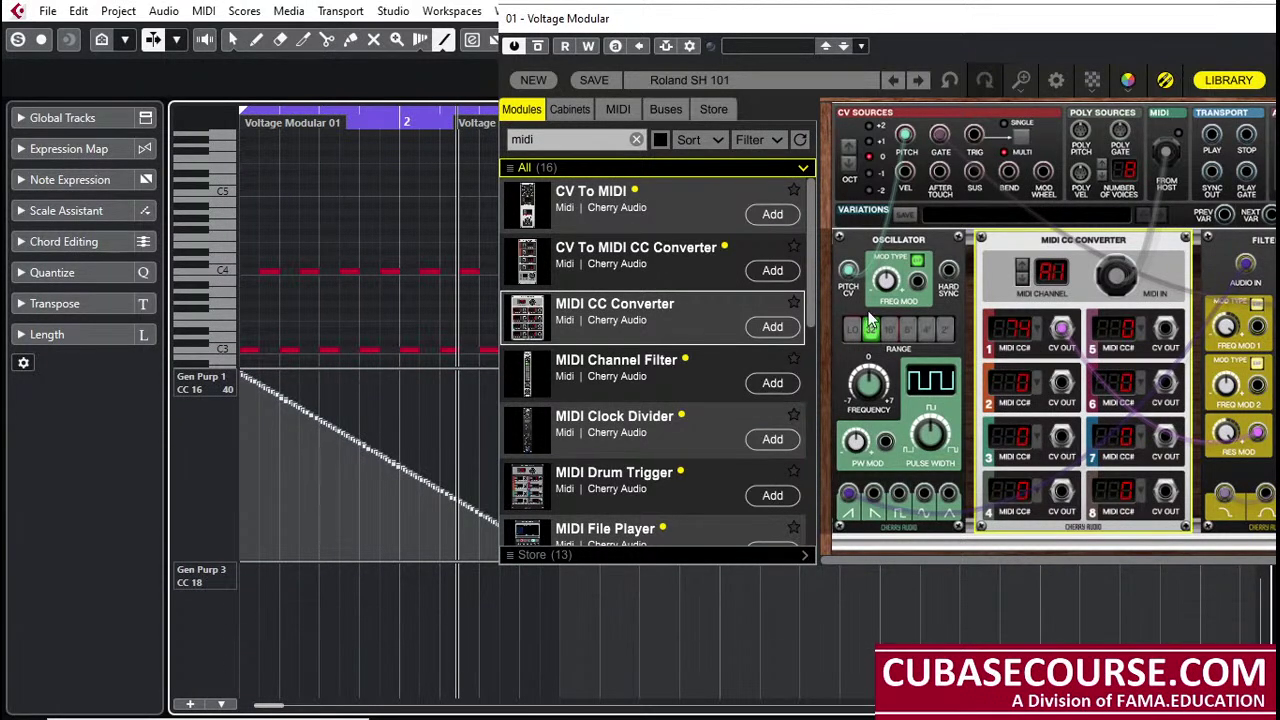
Step: Draw a three-cycle sine curve across the part in the CC 18 lane, peaking at about 104, and return to the selection tool
click(444, 42)
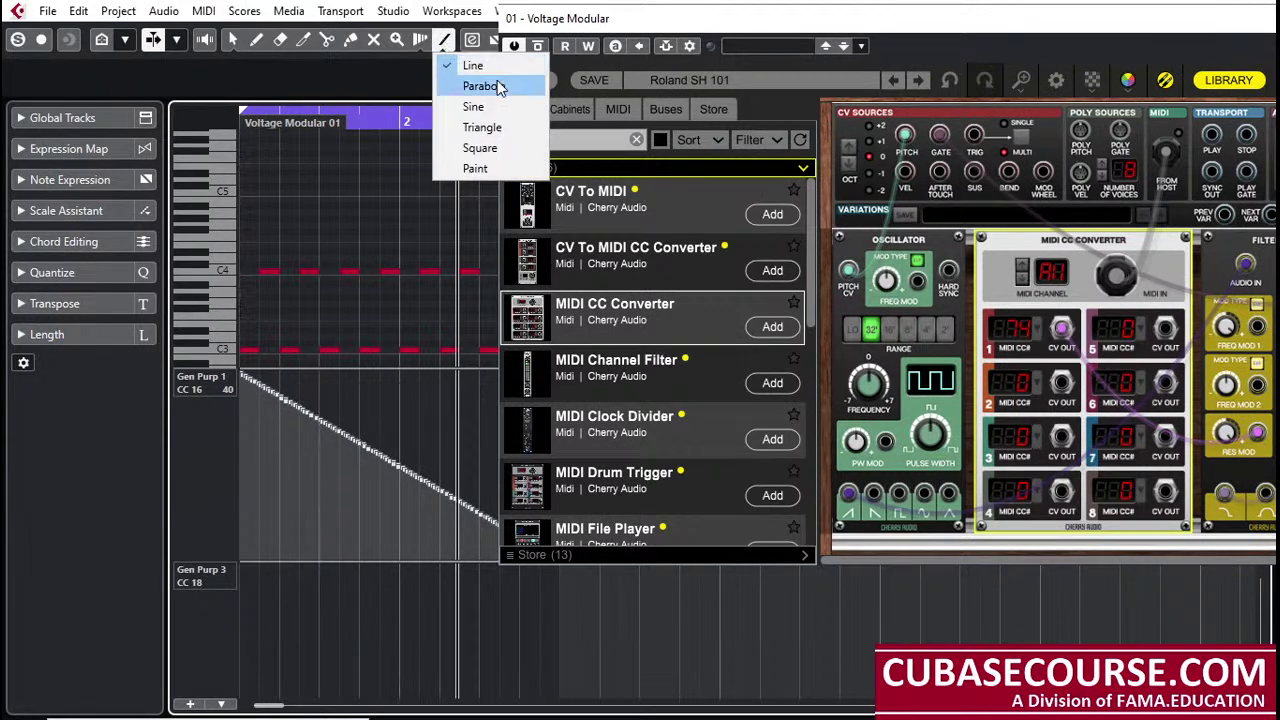
click(478, 85)
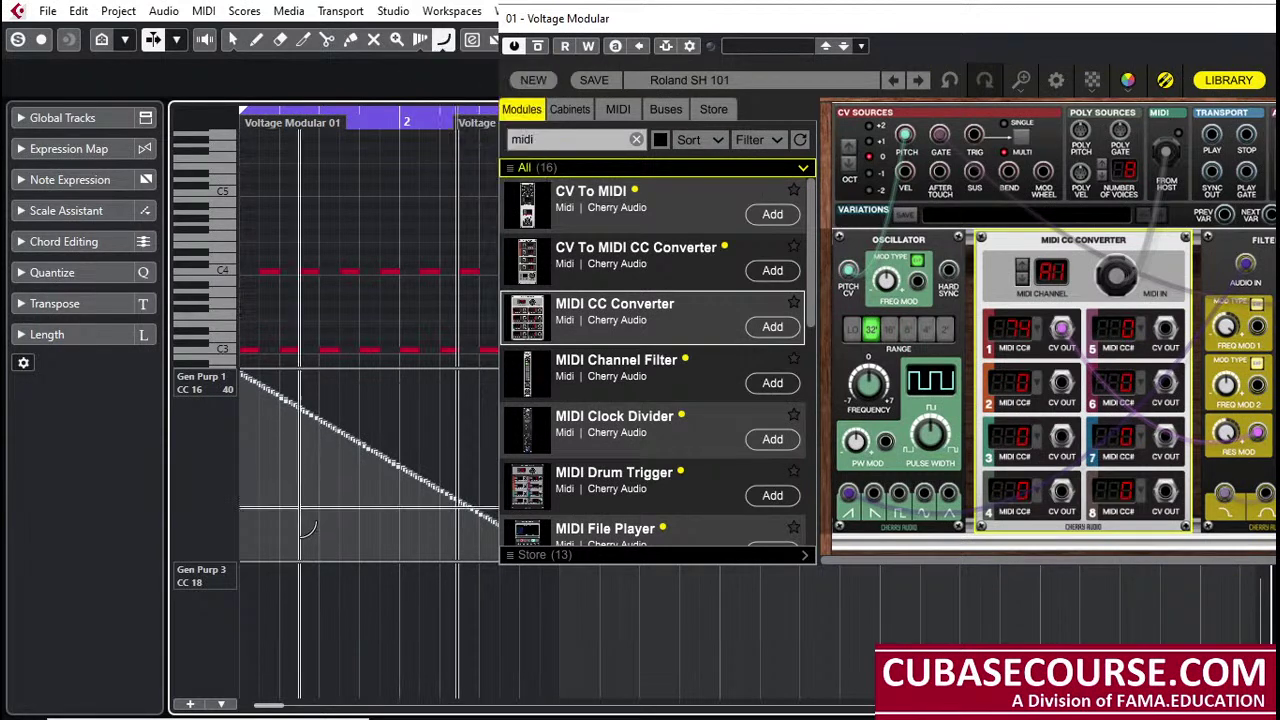
click(444, 42)
click(485, 113)
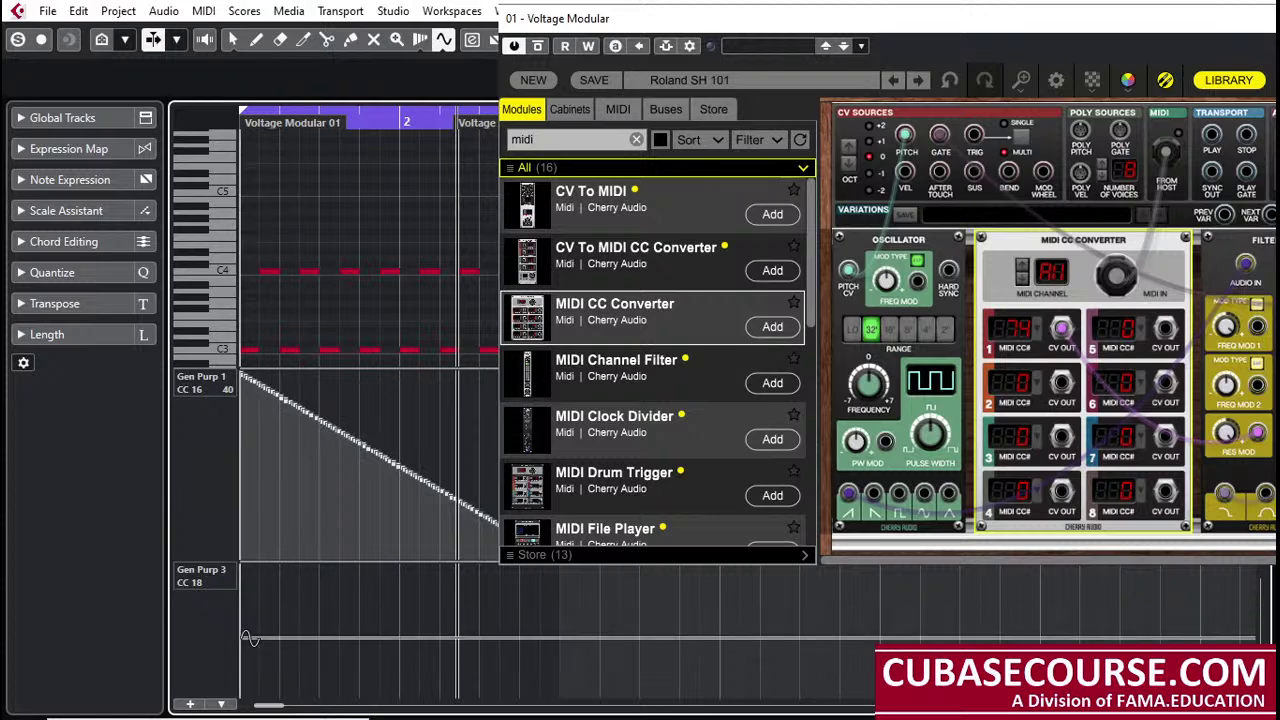
mouse_move(245, 630)
mouse_down()
mouse_move(591, 570)
mouse_move(561, 571)
mouse_move(560, 590)
mouse_up()
key(1)
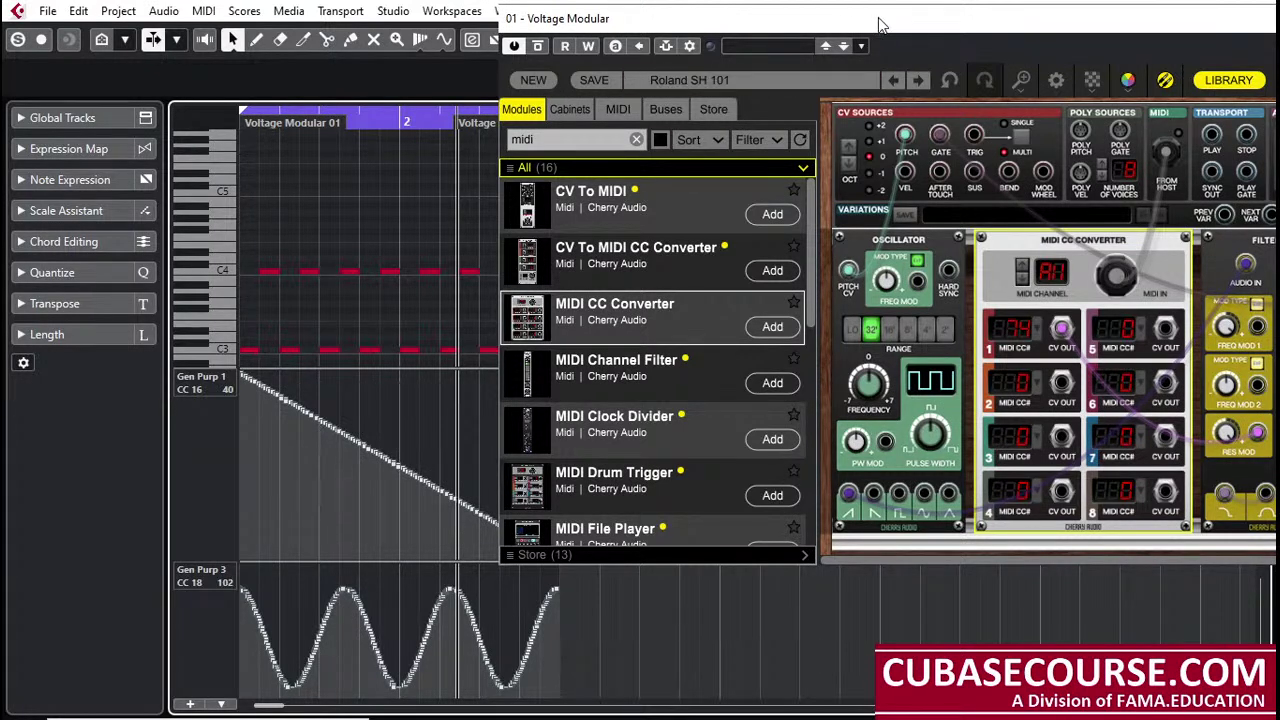
Step: Unpatch the converter's first CV Out from Res Mod and assign CC 16 and CC 18 to its first two slots
drag(880, 25, 783, 32)
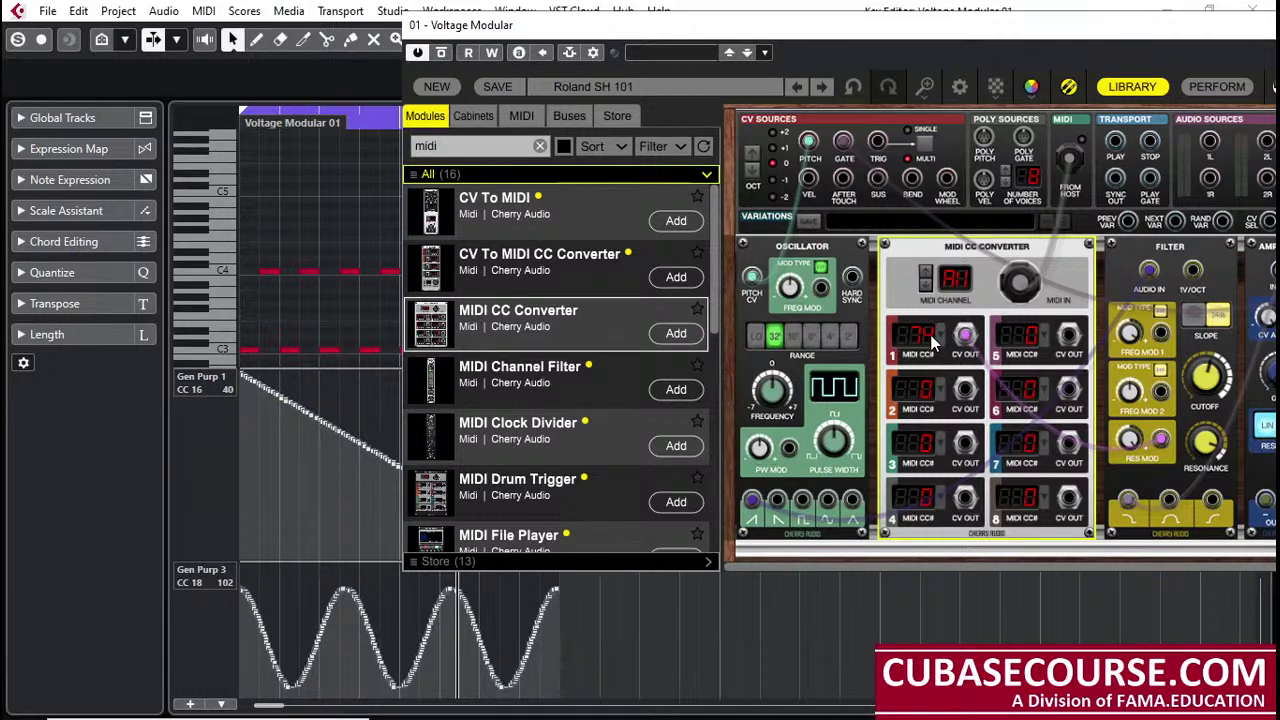
mouse_move(965, 334)
mouse_down()
mouse_move(1130, 350)
mouse_move(1170, 385)
mouse_move(1165, 338)
mouse_move(984, 348)
mouse_up()
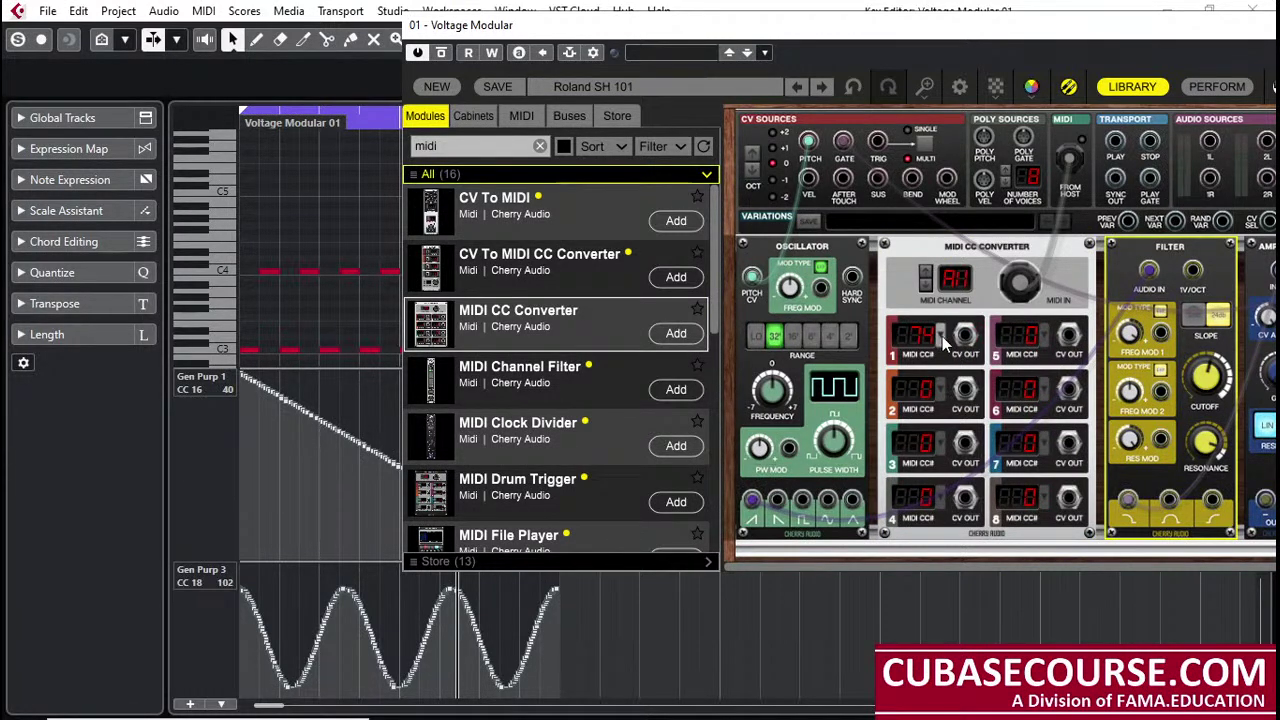
click(942, 336)
click(300, 421)
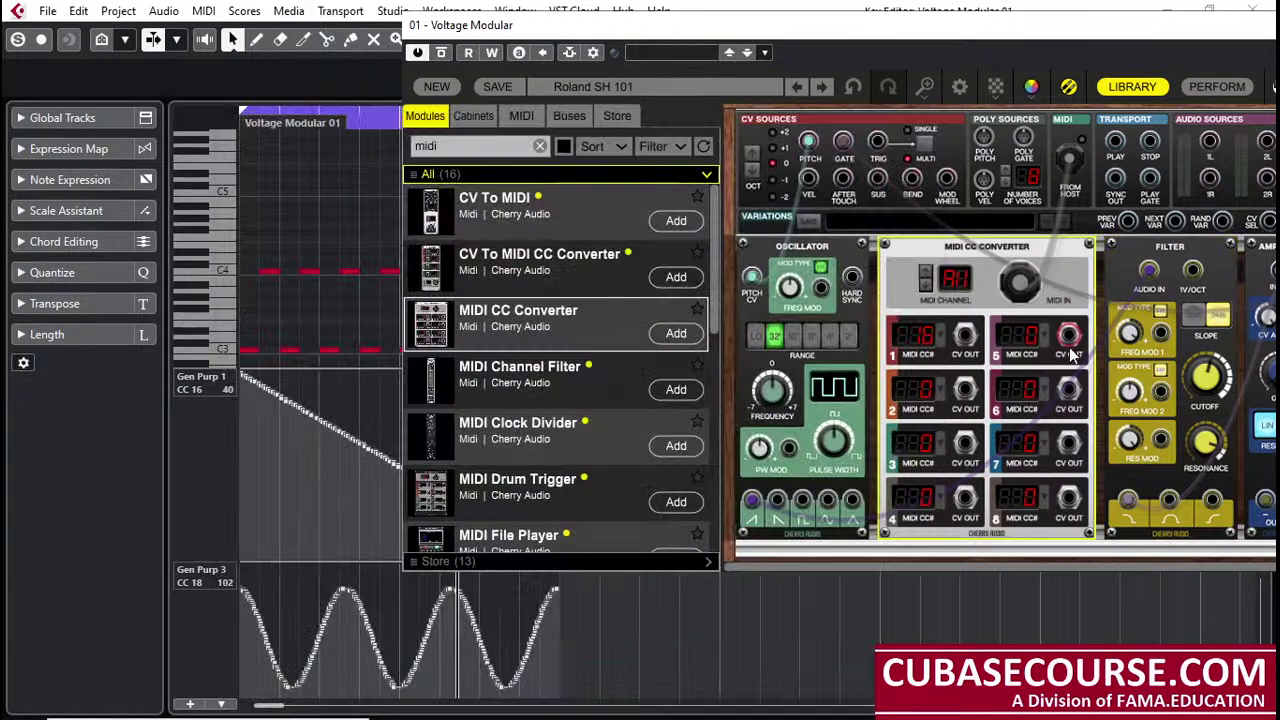
click(942, 390)
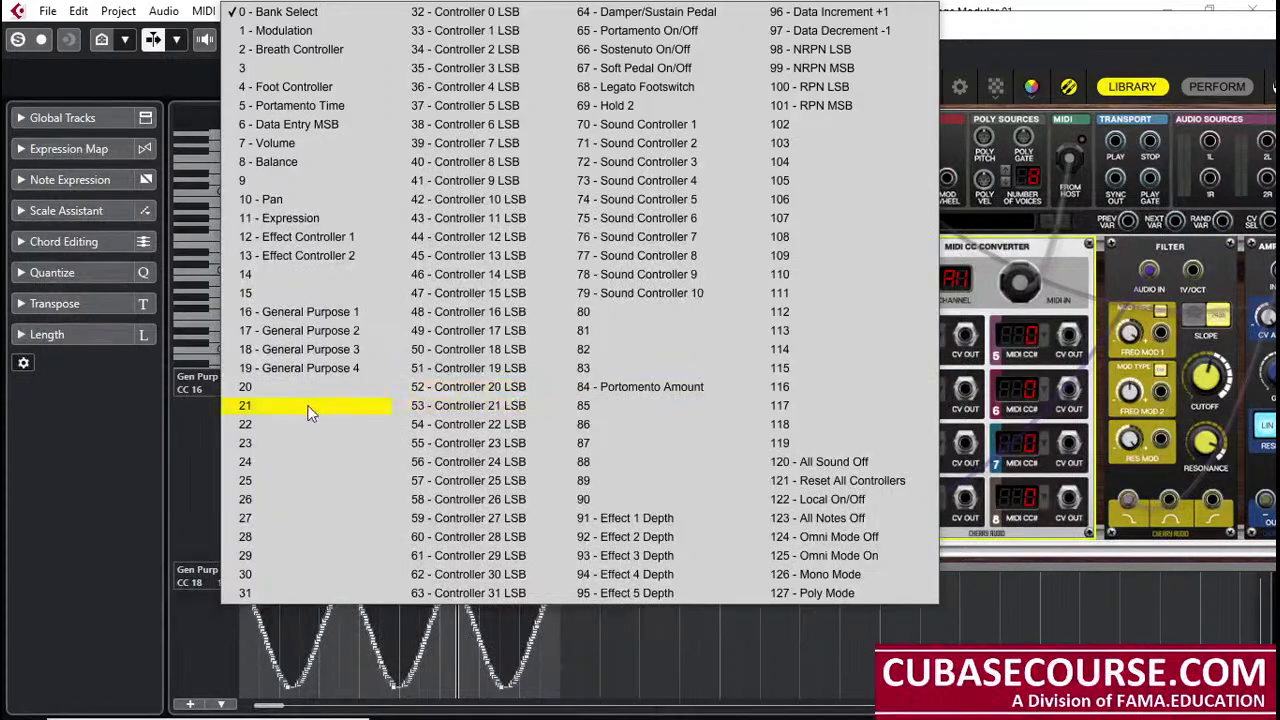
click(310, 351)
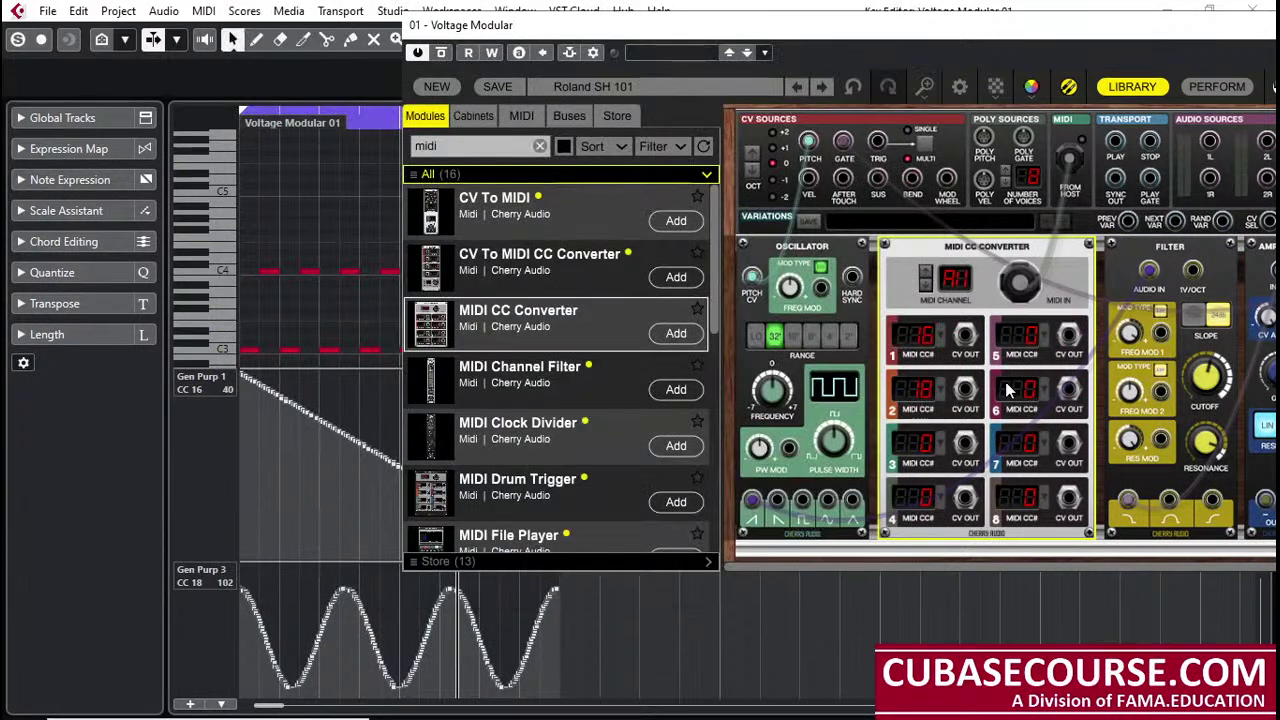
Step: Patch the converter's first CV Out to the Filter's Freq Mod 1 input and adjust the Filter's Cutoff
drag(968, 342, 1165, 332)
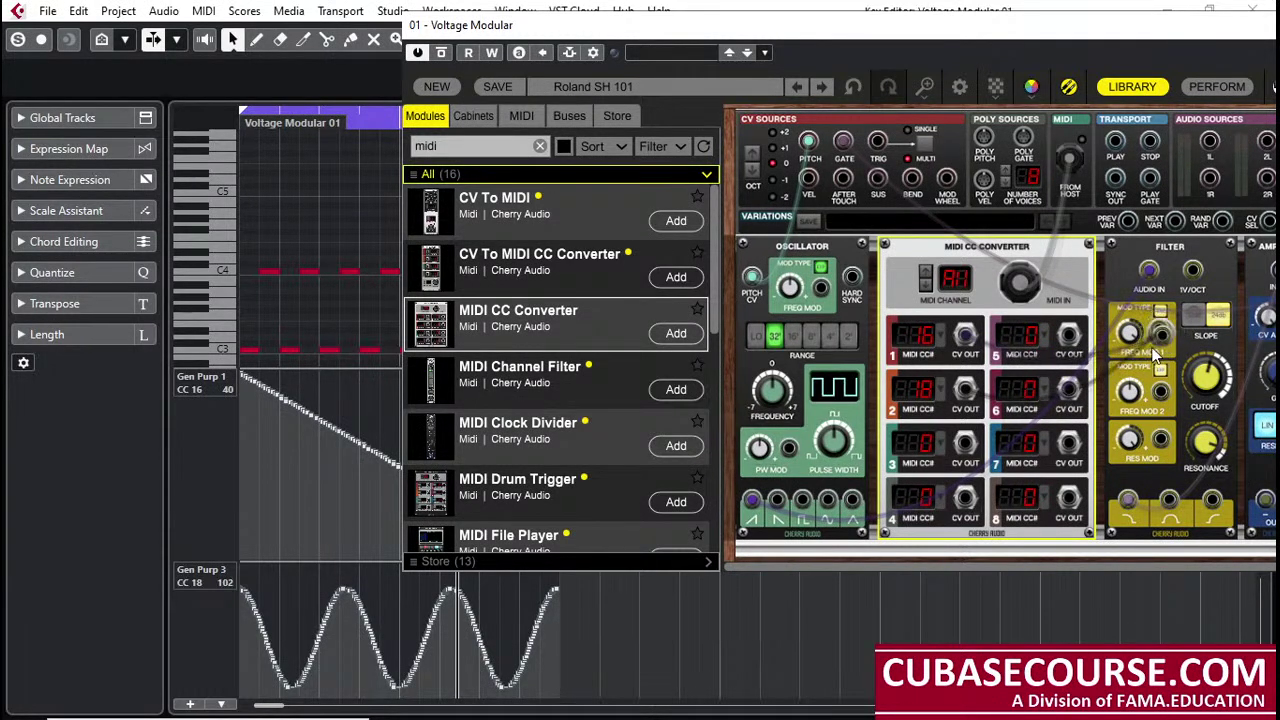
click(1163, 340)
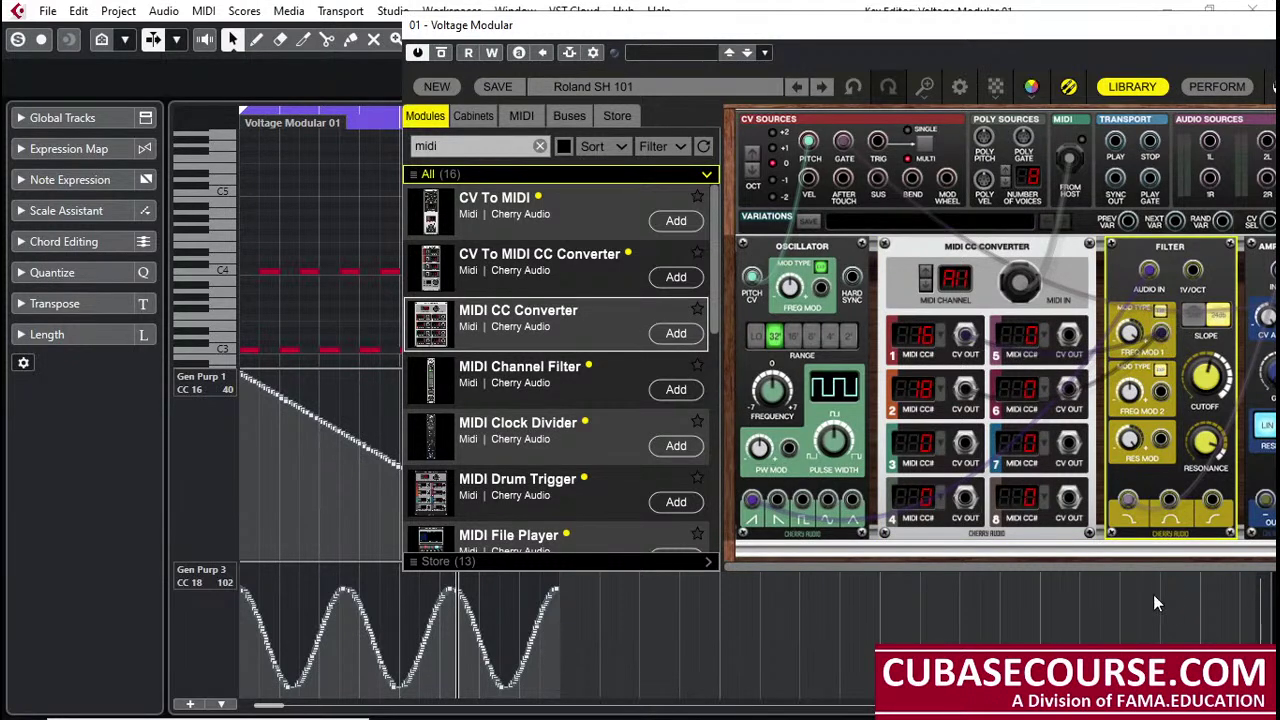
mouse_move(1177, 348)
click(985, 530)
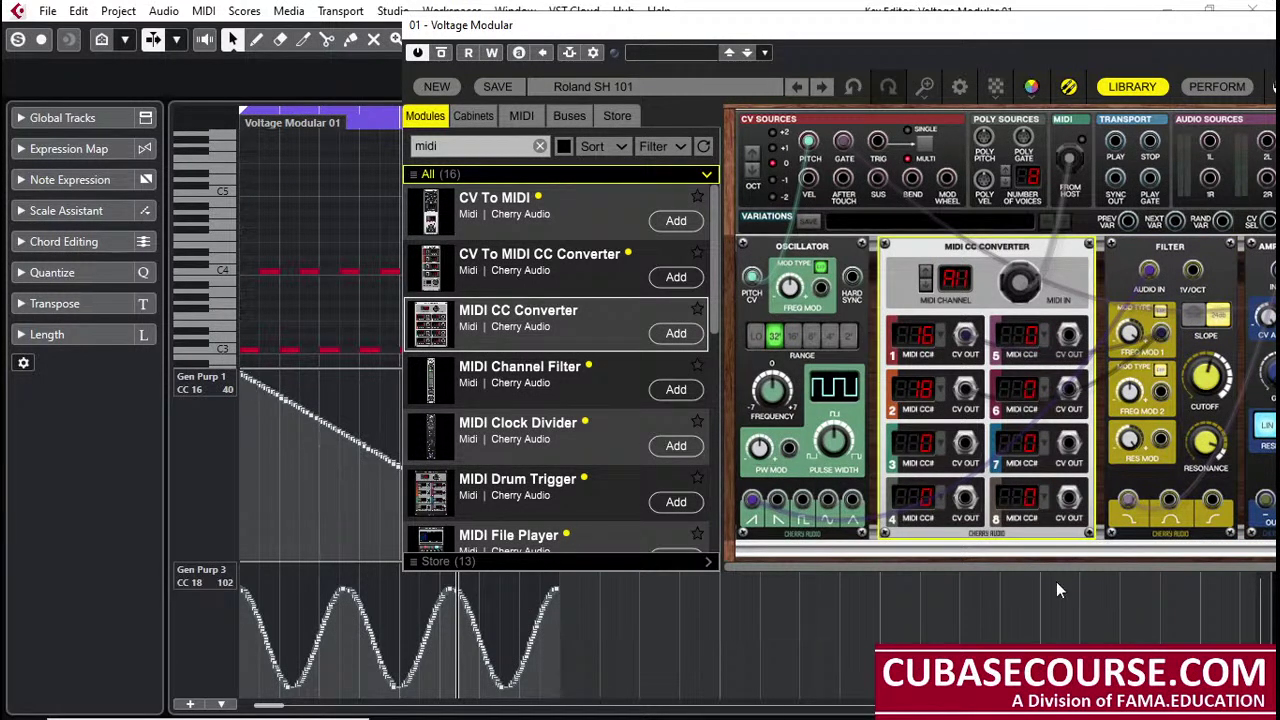
drag(1208, 377, 1156, 456)
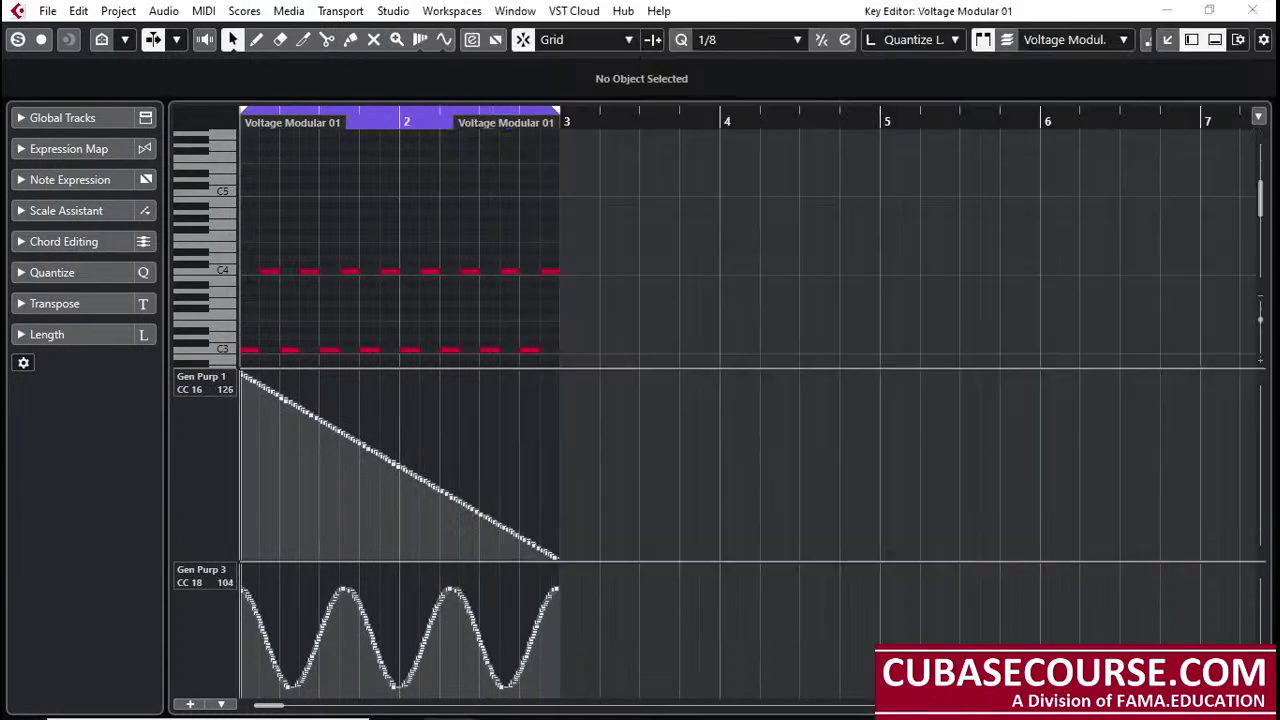
Step: Bring the Voltage Modular window back in front of the Key Editor and move it aside to uncover the controller curves
key(ctrl+w)
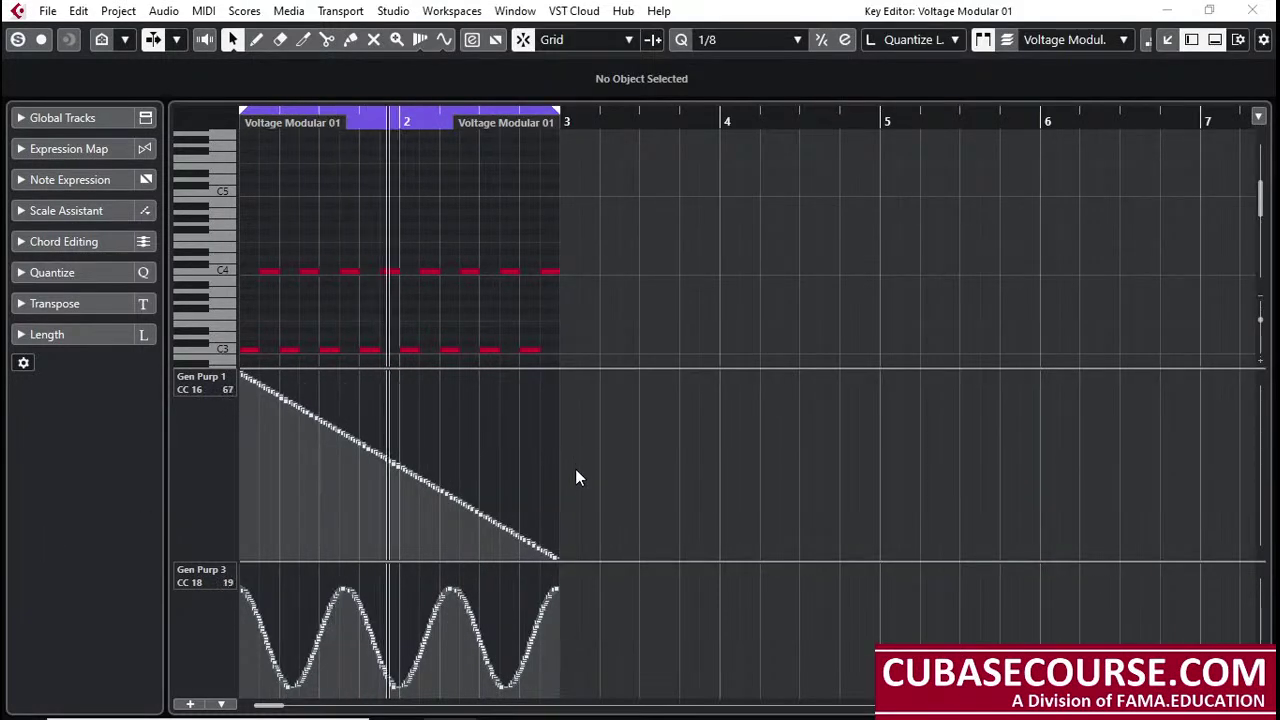
key(alt+Tab)
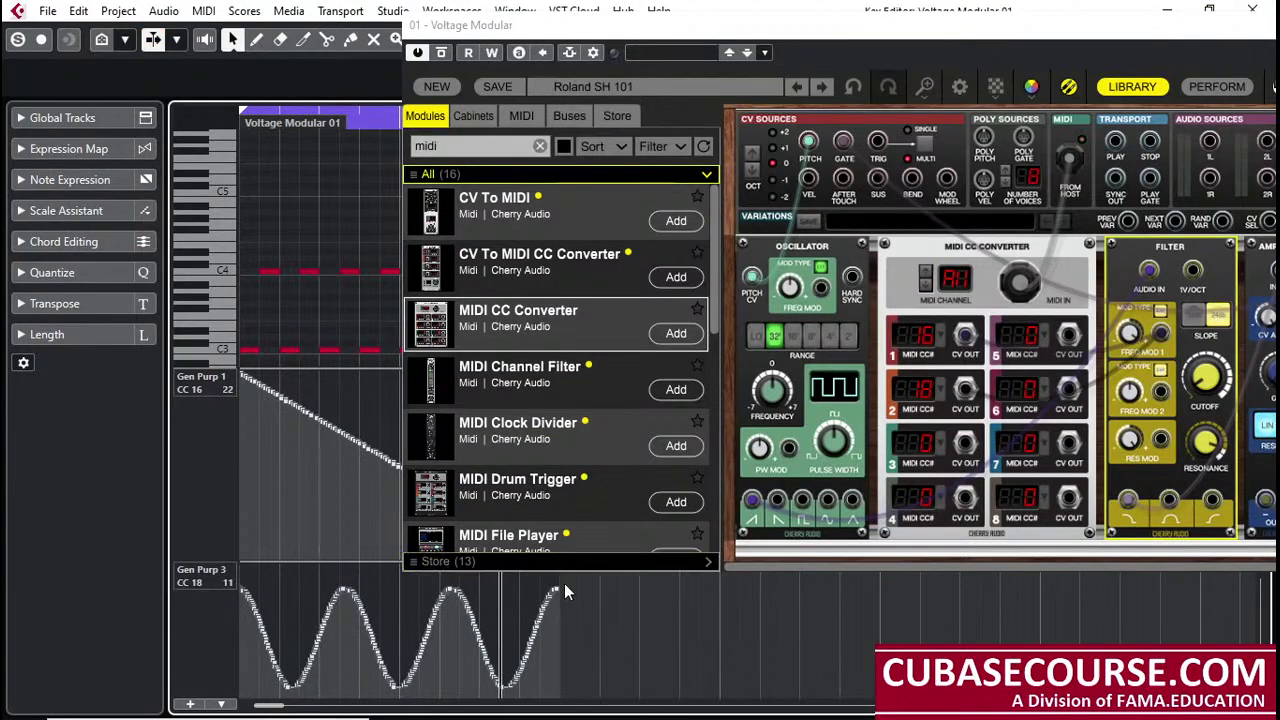
key(ctrl+w)
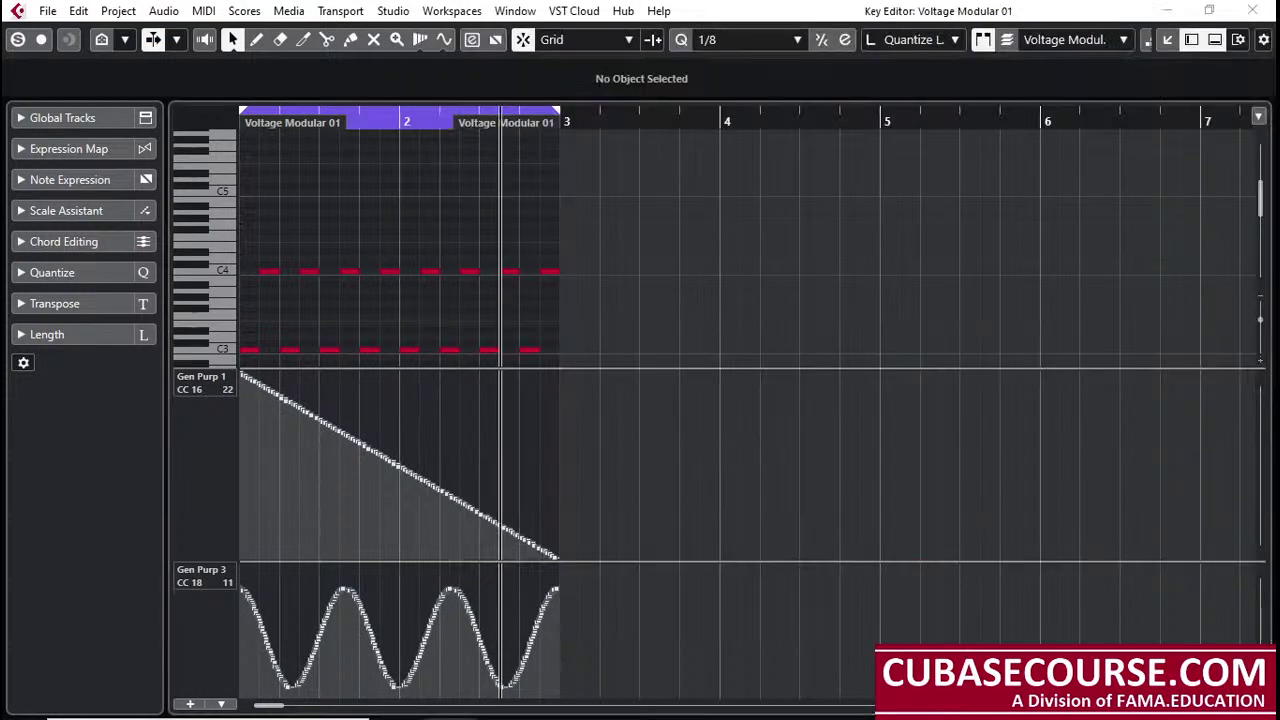
click(743, 588)
key(alt+Tab)
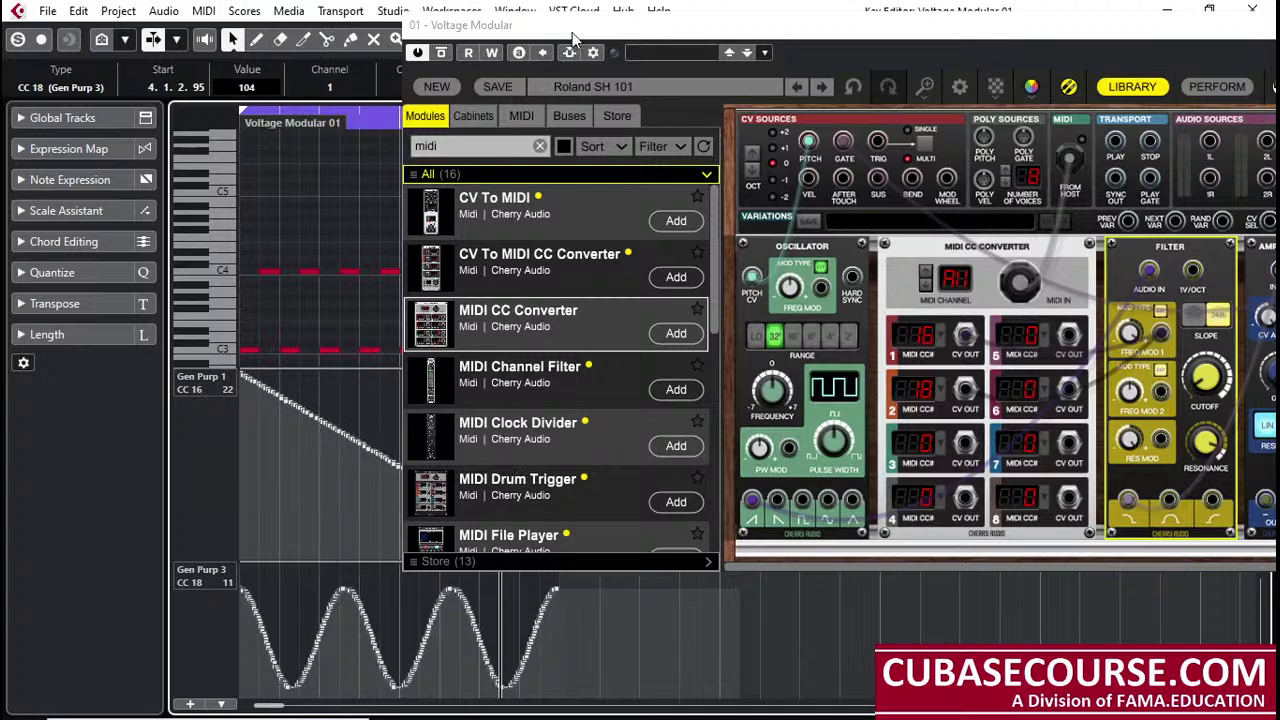
drag(572, 32, 812, 25)
Step: Replace the falling line in the CC 16 lane with an eight-cycle sine curve ranging from about 39 to 78
right_click(440, 408)
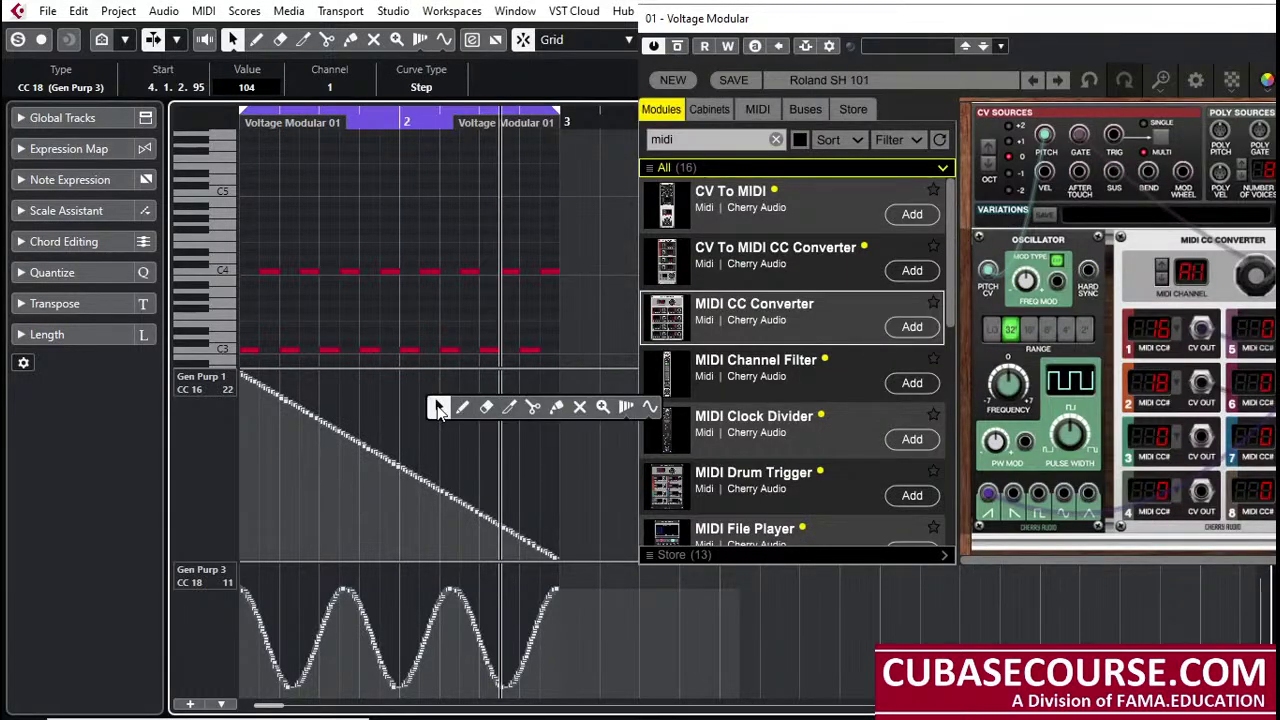
click(649, 407)
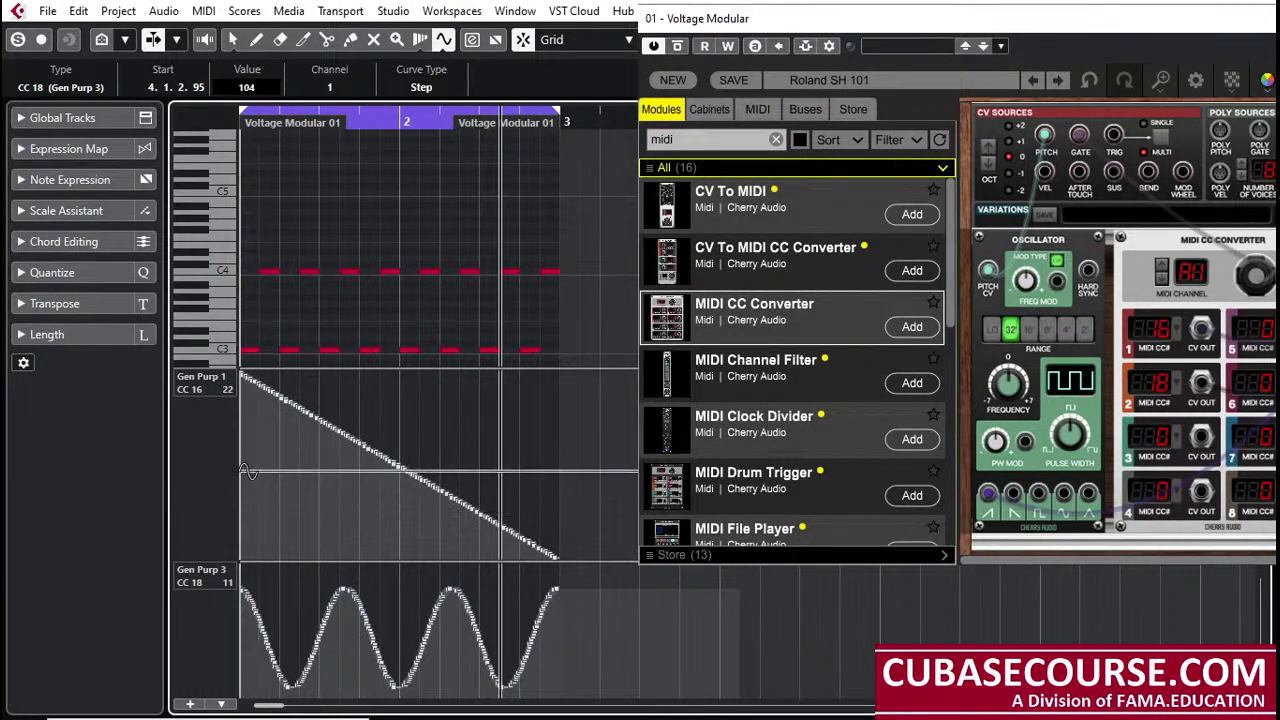
drag(252, 470, 565, 444)
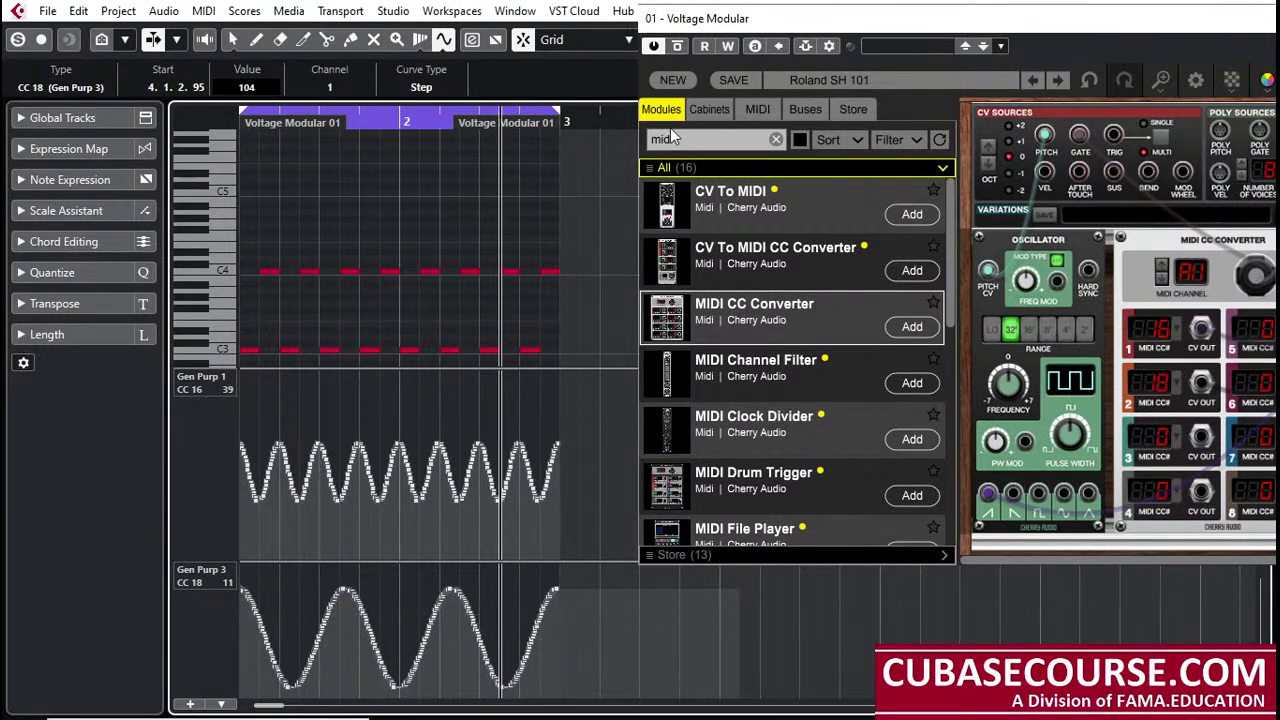
Step: Play the part with the new CC 16 sine curve and reposition the Voltage Modular window to show the whole Filter module
key(h)
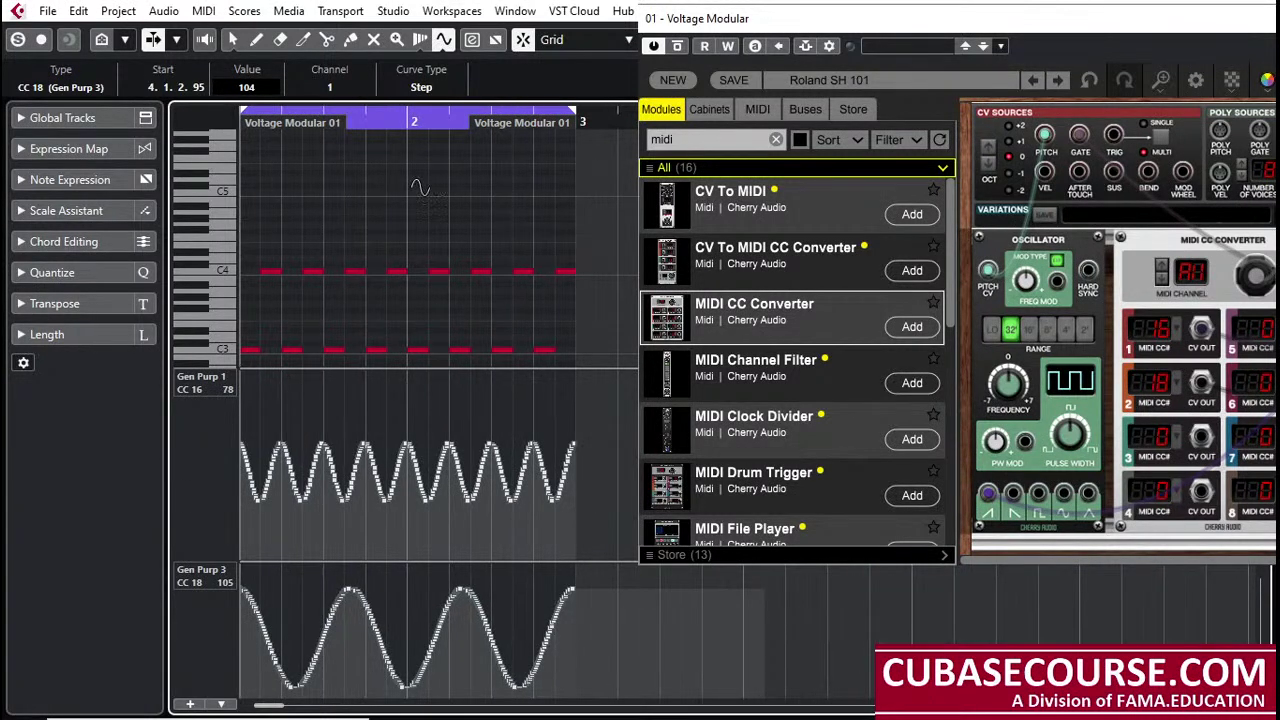
key(space)
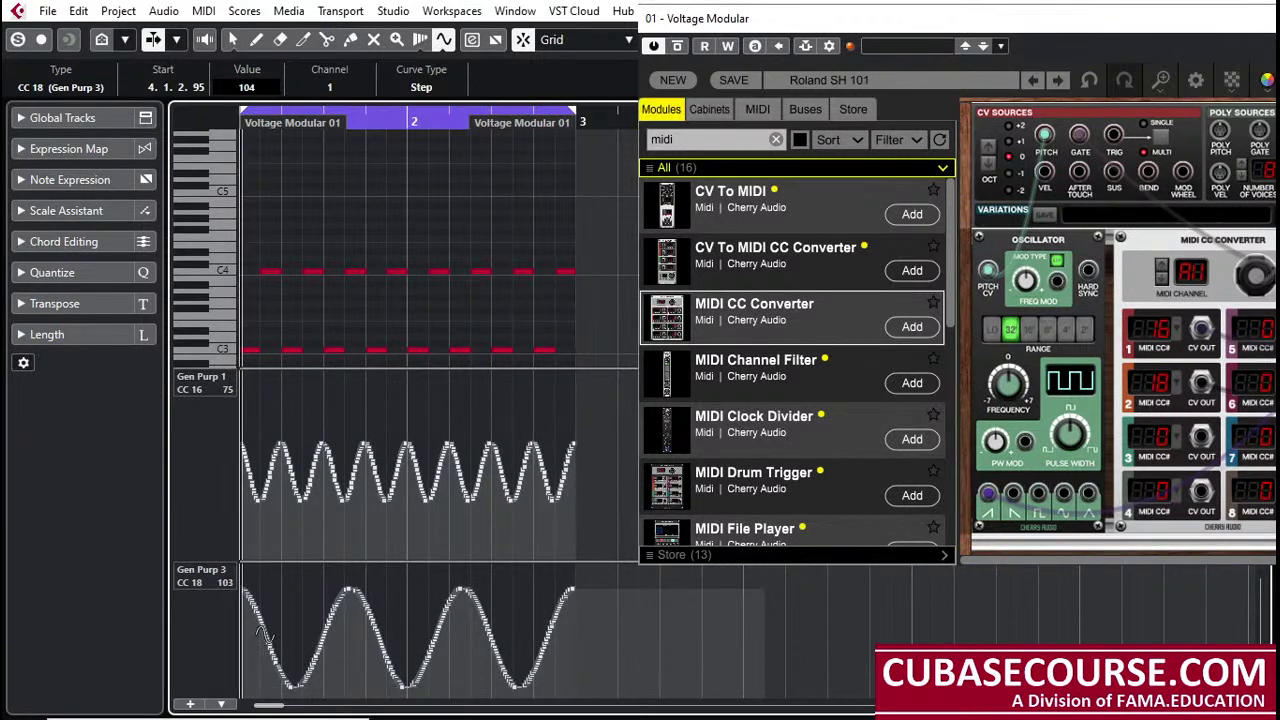
right_click(325, 608)
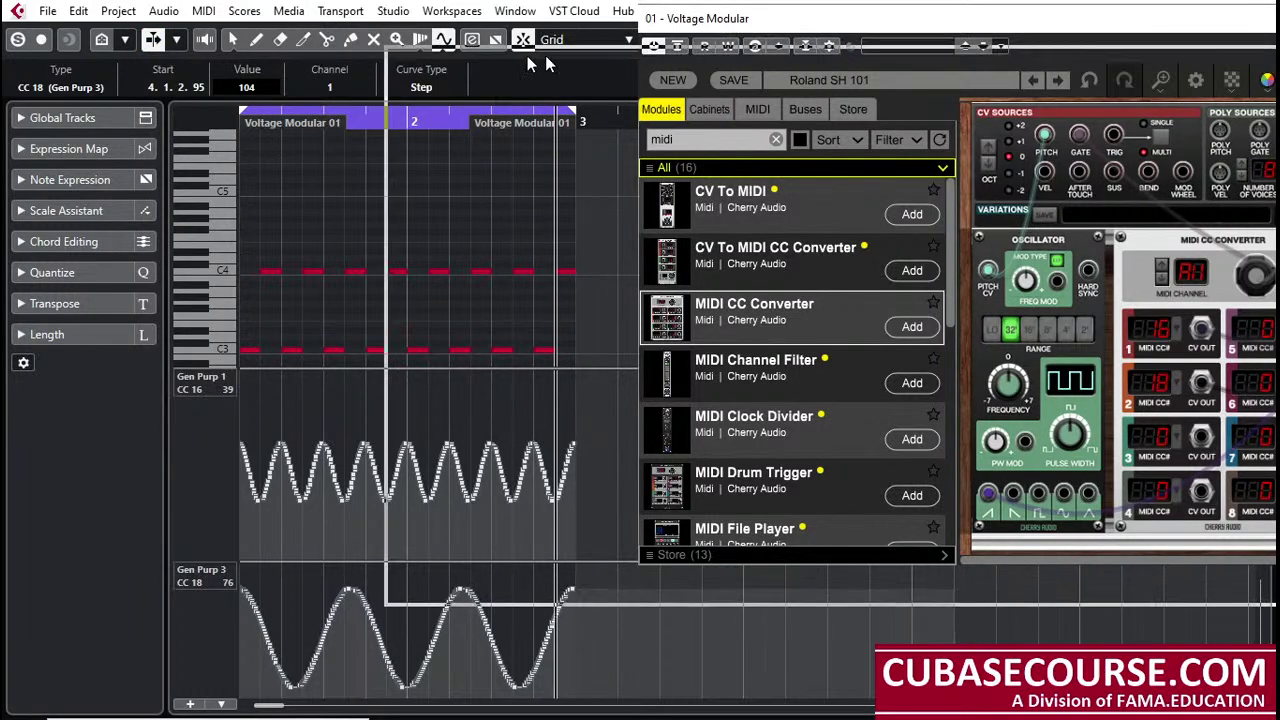
drag(800, 20, 420, 58)
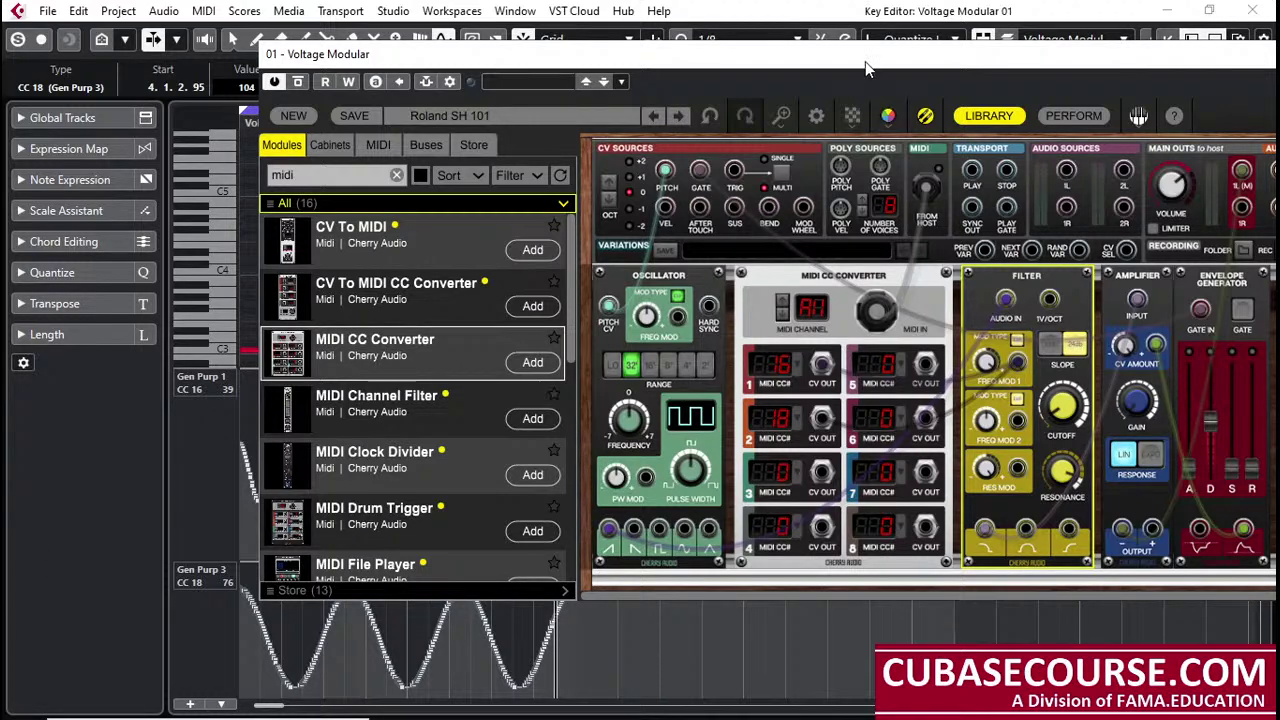
drag(840, 65, 848, 61)
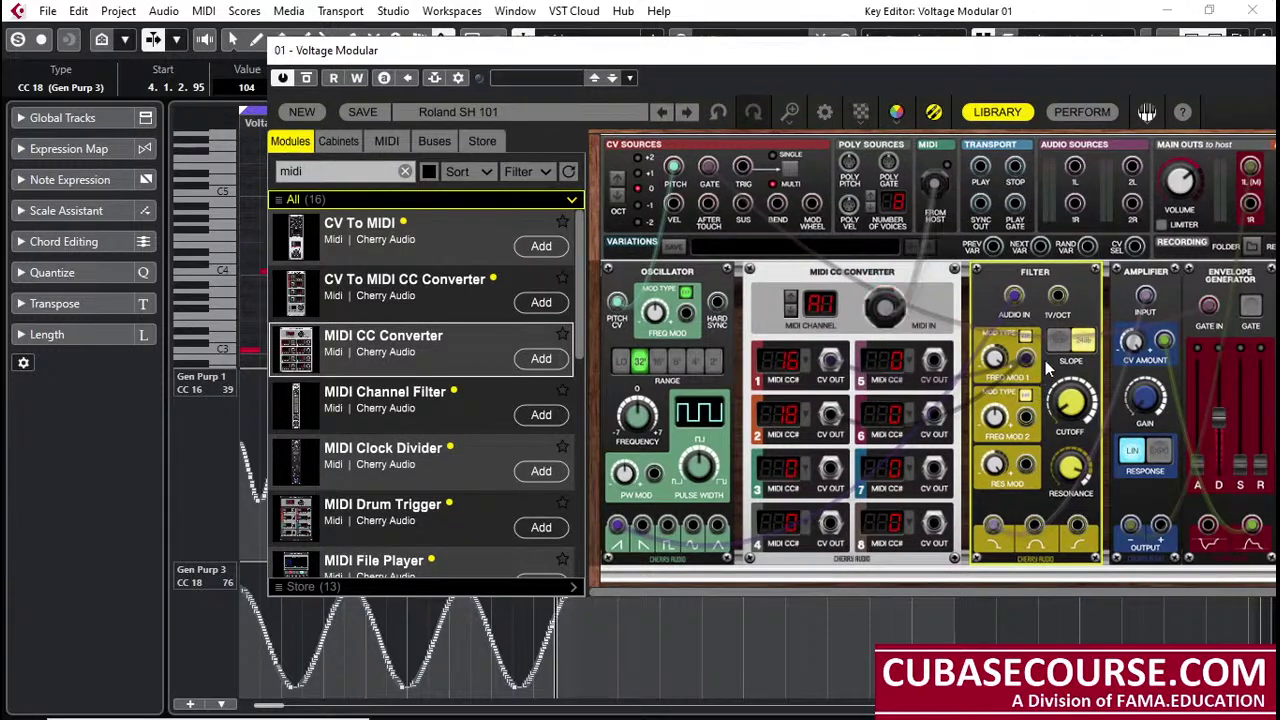
drag(830, 361, 1026, 360)
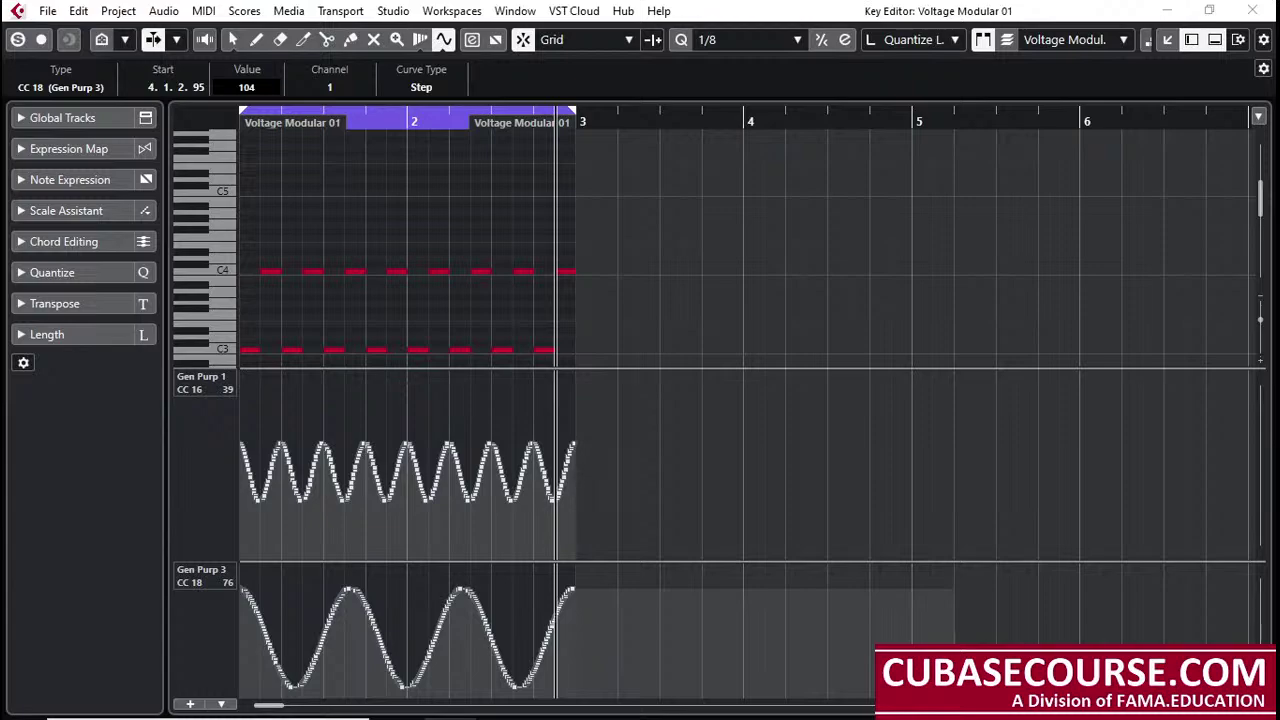
key(alt+Tab)
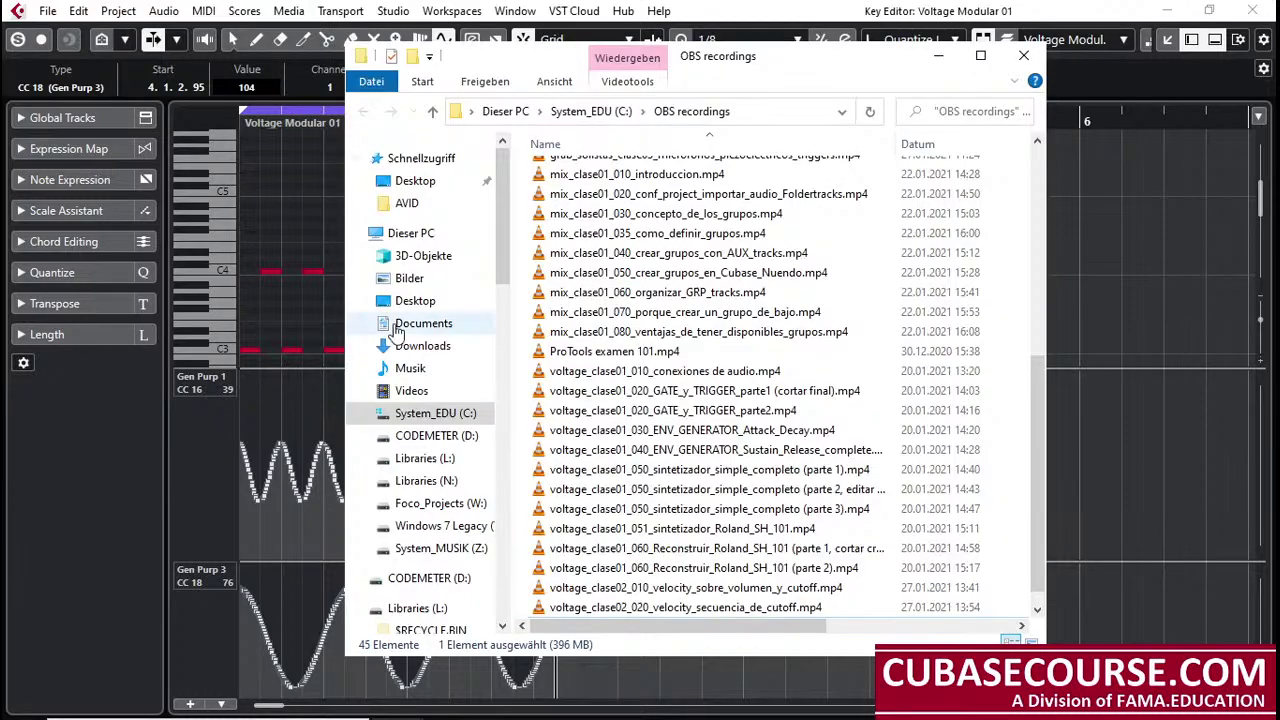
scroll(873, 387, up, 2)
scroll(873, 387, up, 2)
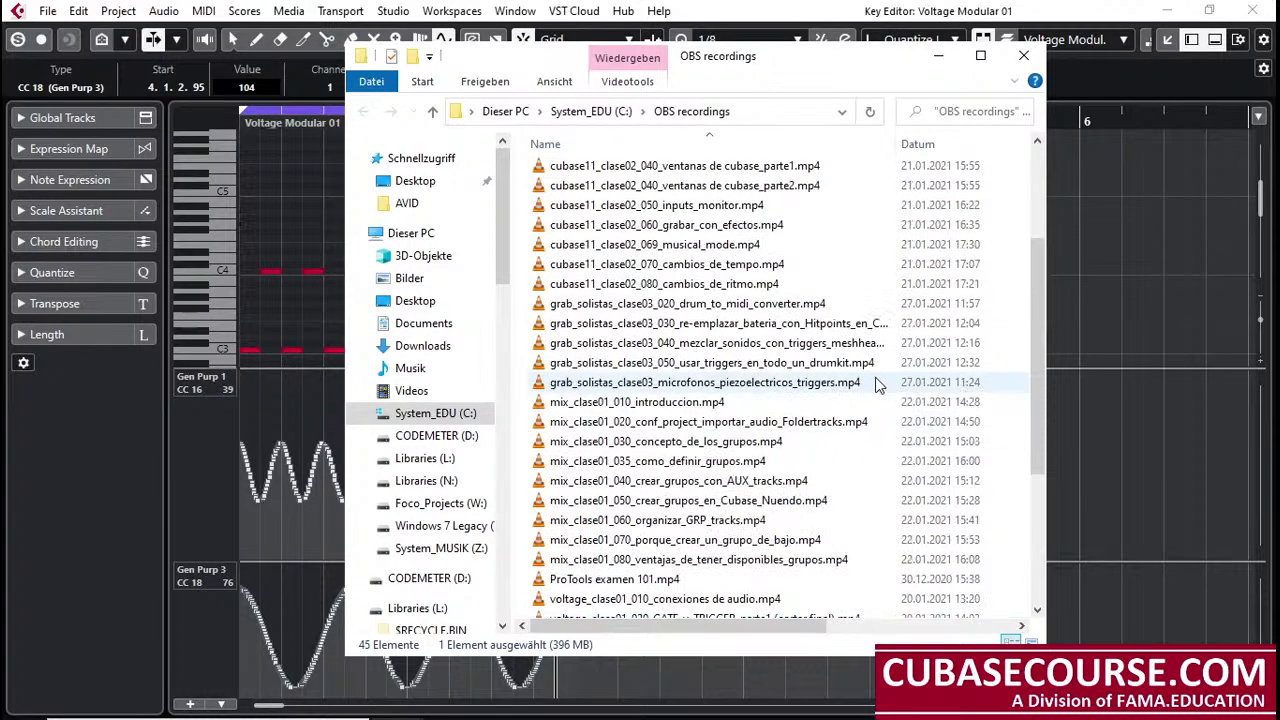
scroll(876, 376, up, 3)
click(716, 270)
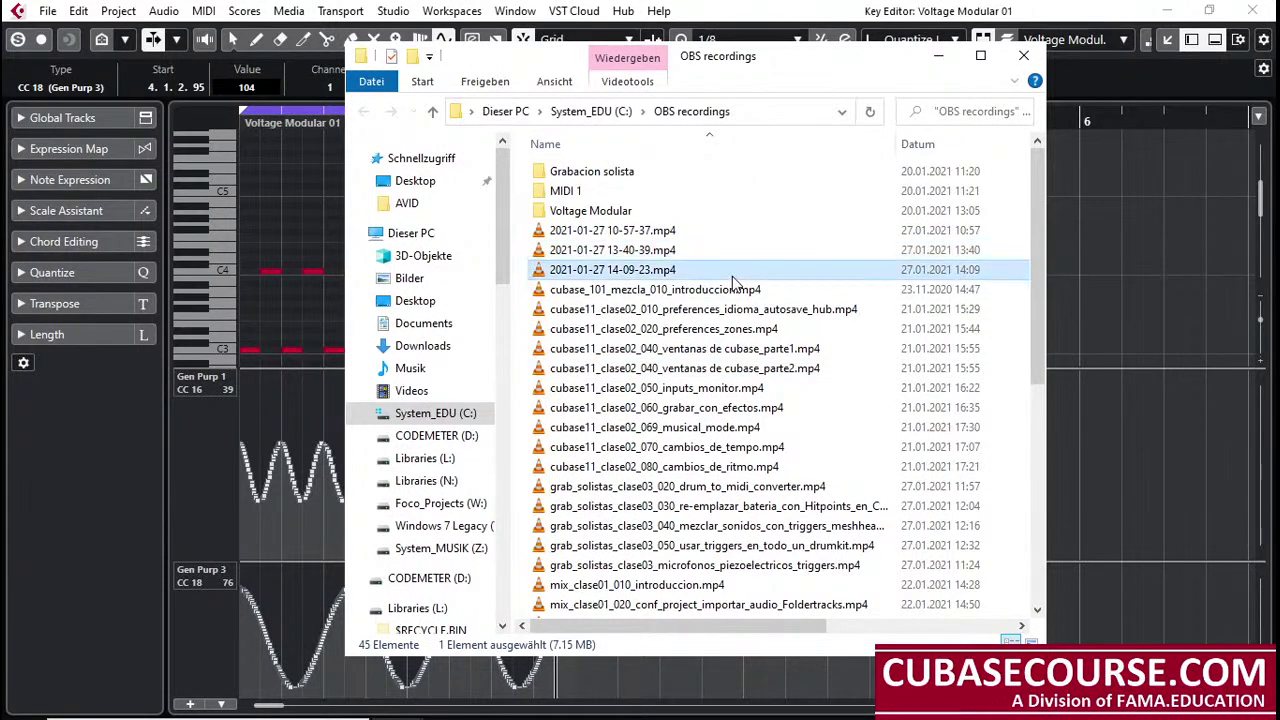
key(F2)
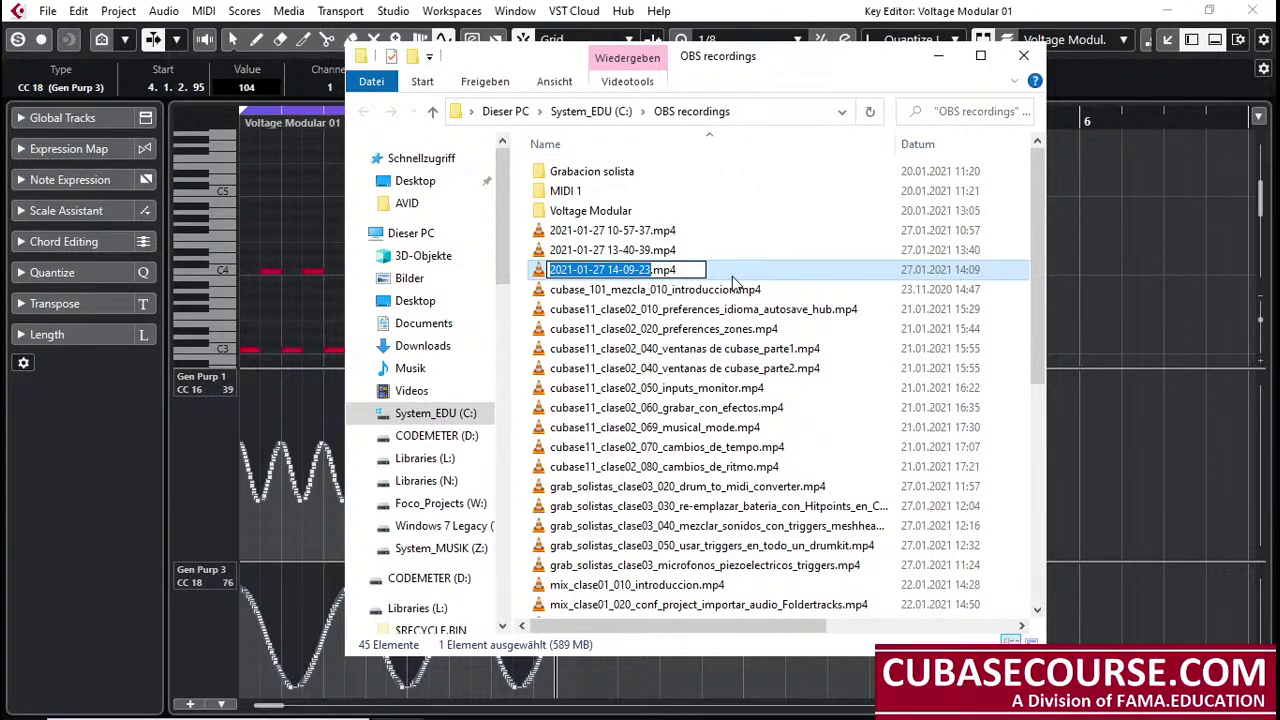
text(voltage_clase02_020_velocity_secuencia_de_cutoff)
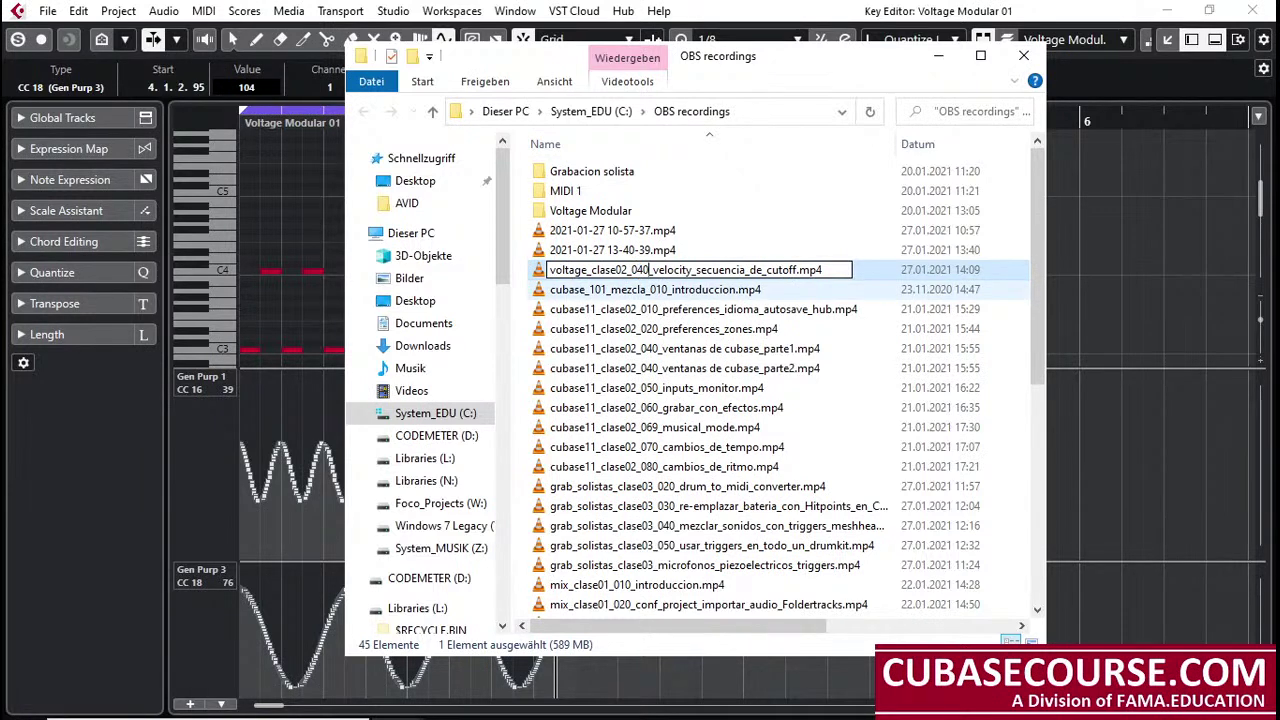
text(controllers)
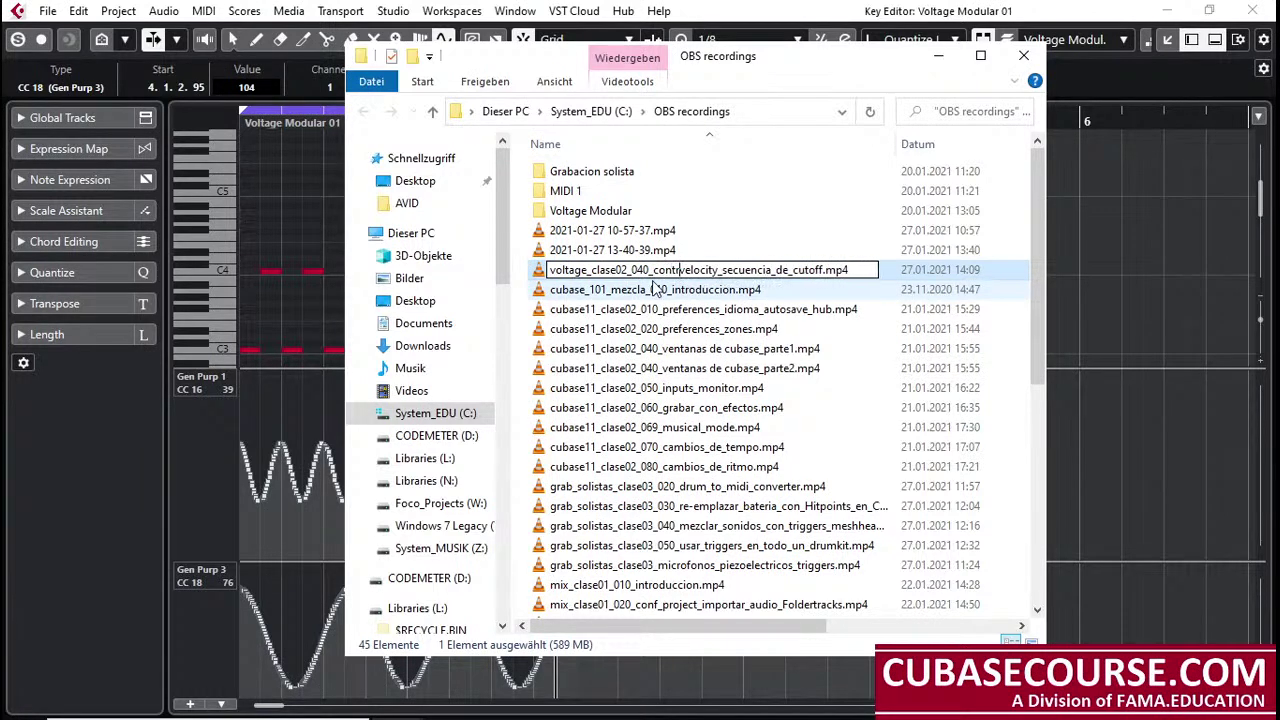
text(_sobre_)
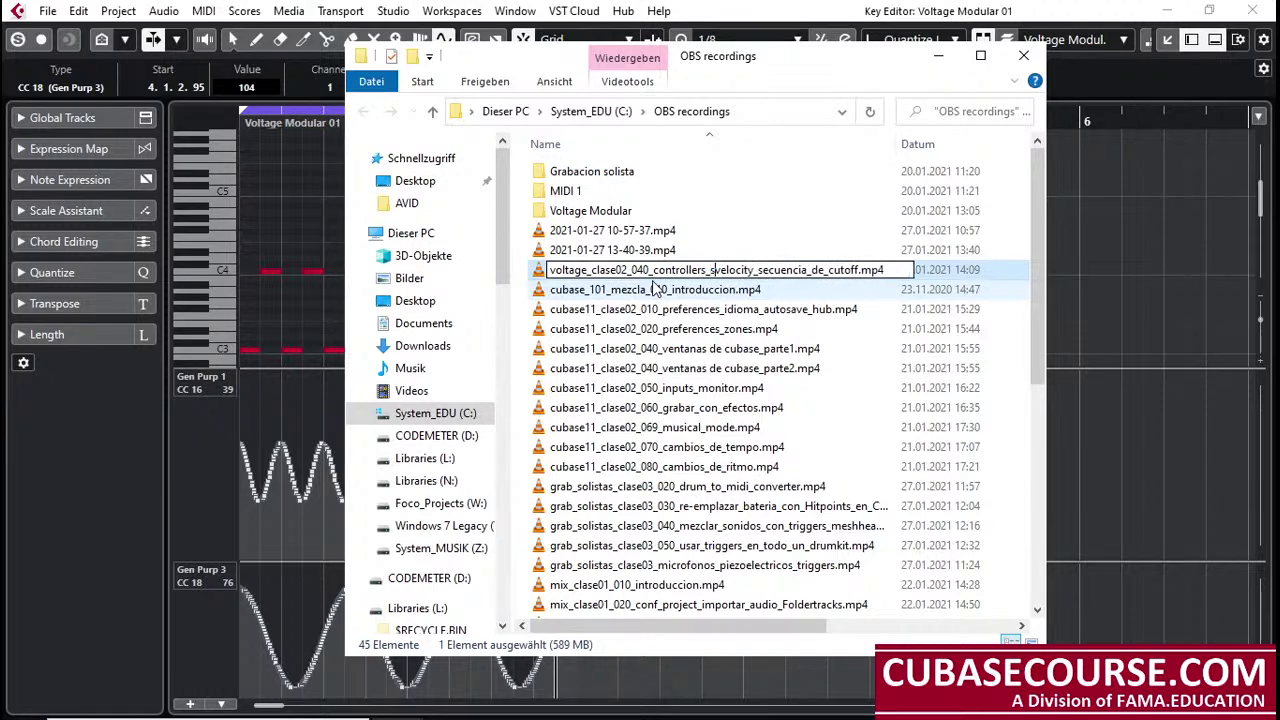
text(cutoff)
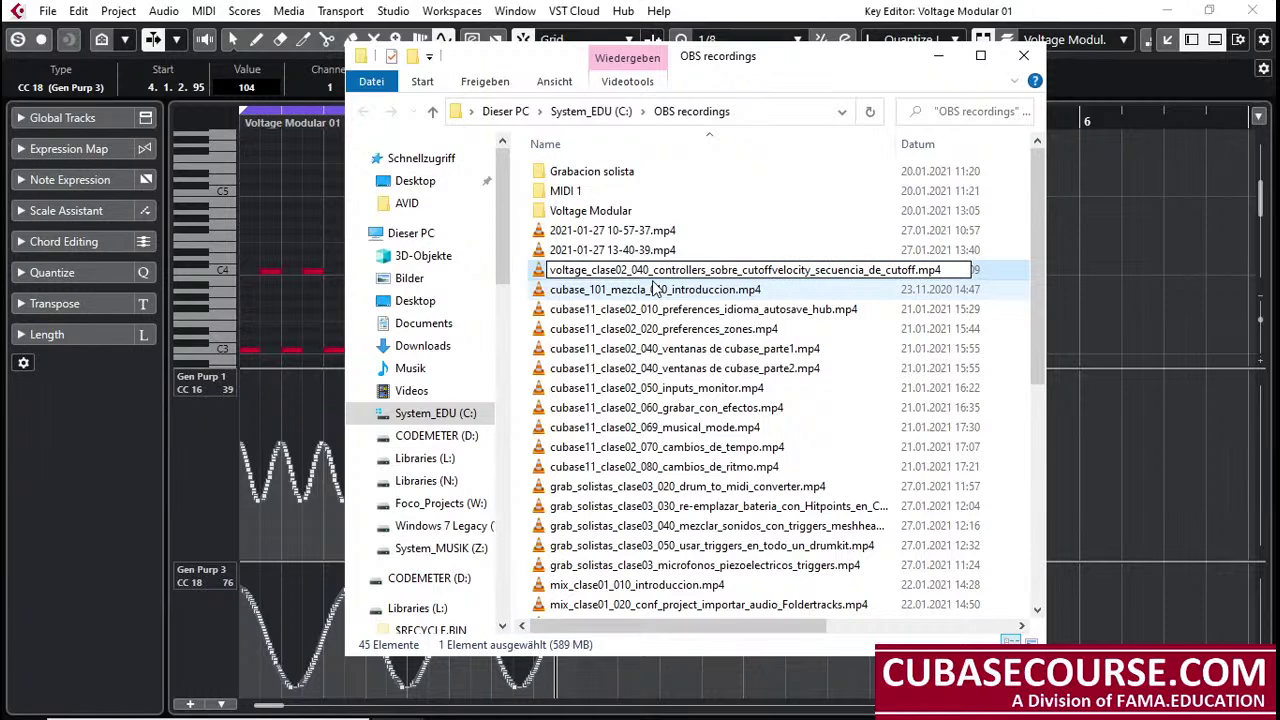
key(Delete)
key(Delete)
key(Delete)
key(Delete)
key(Delete)
key(Delete)
key(Delete)
key(Delete)
key(Delete)
key(Delete)
key(Delete)
key(Delete)
key(Delete)
key(Delete)
key(Delete)
key(Delete)
key(Delete)
key(Delete)
key(Delete)
key(Delete)
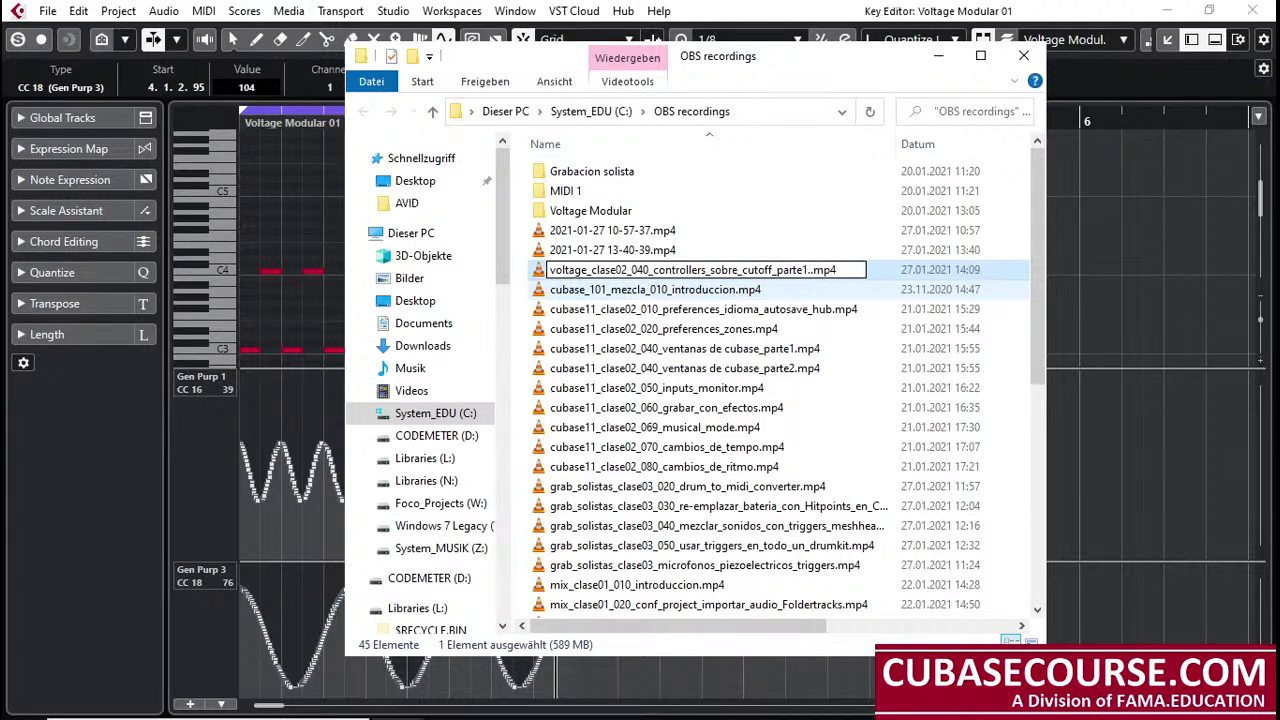
key(Return)
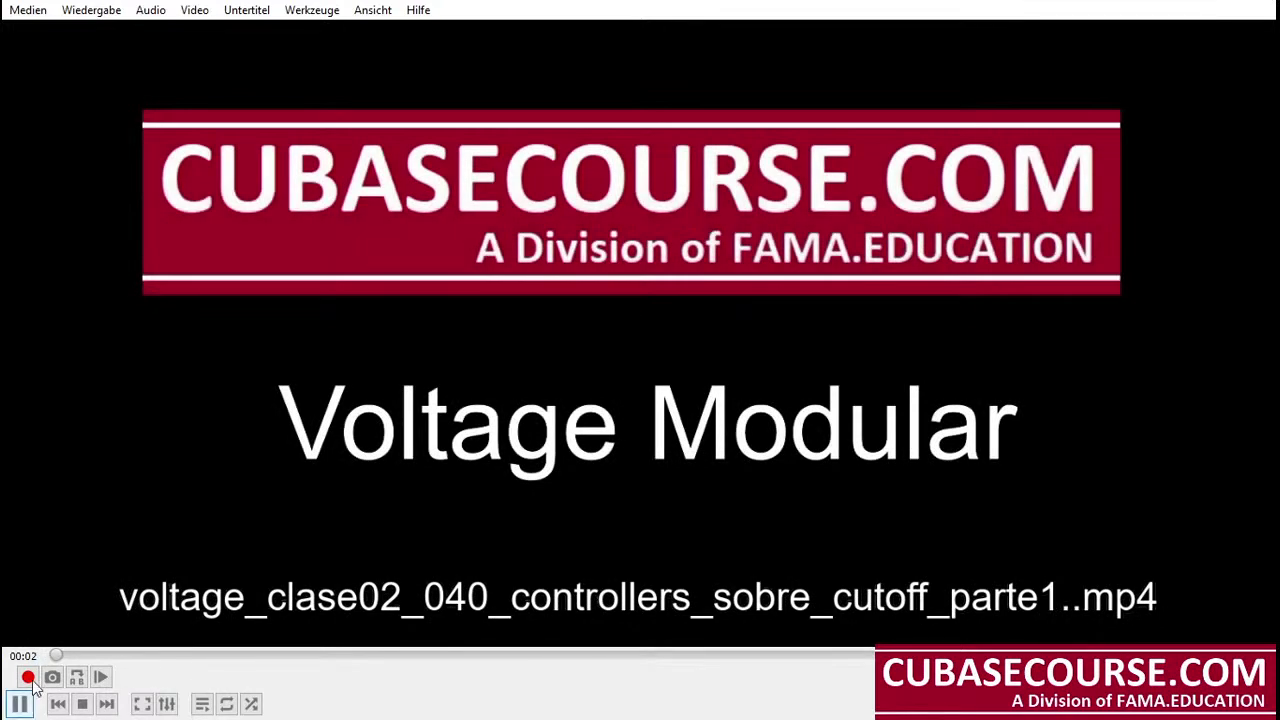
Step: Close the VLC media player and the OBS recordings folder window to return to Cubase
click(1164, 655)
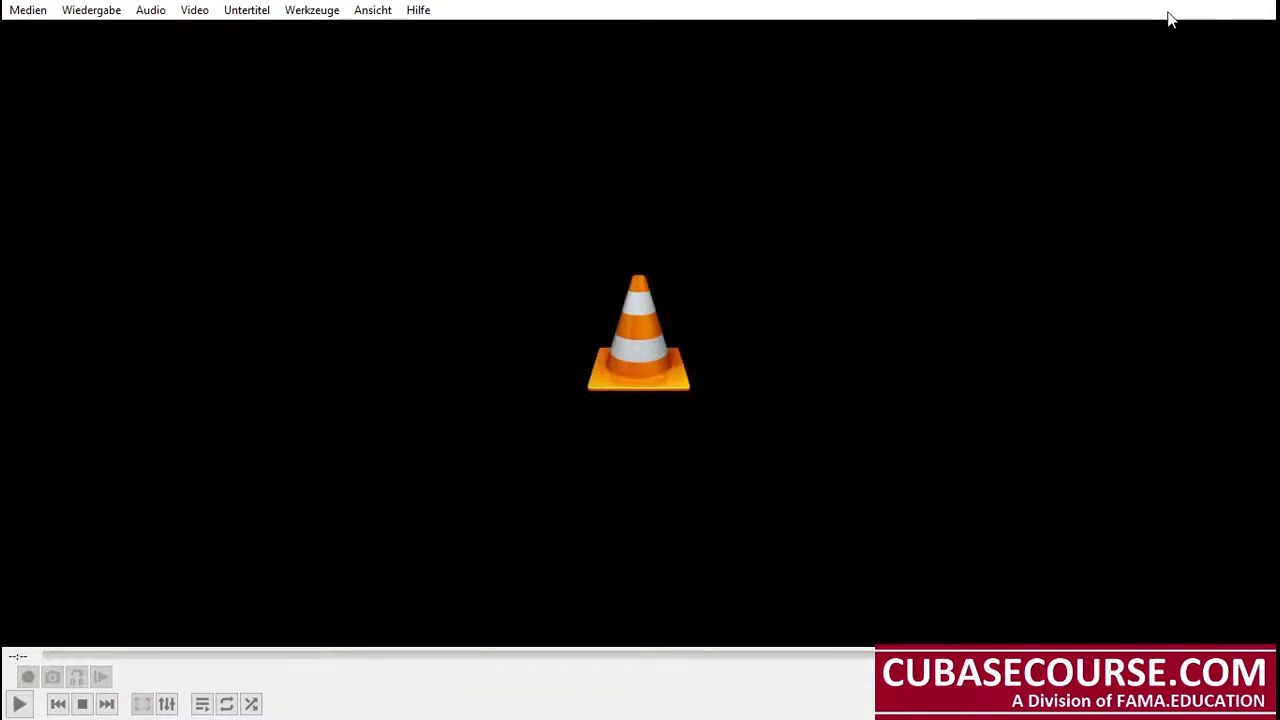
key(alt+F4)
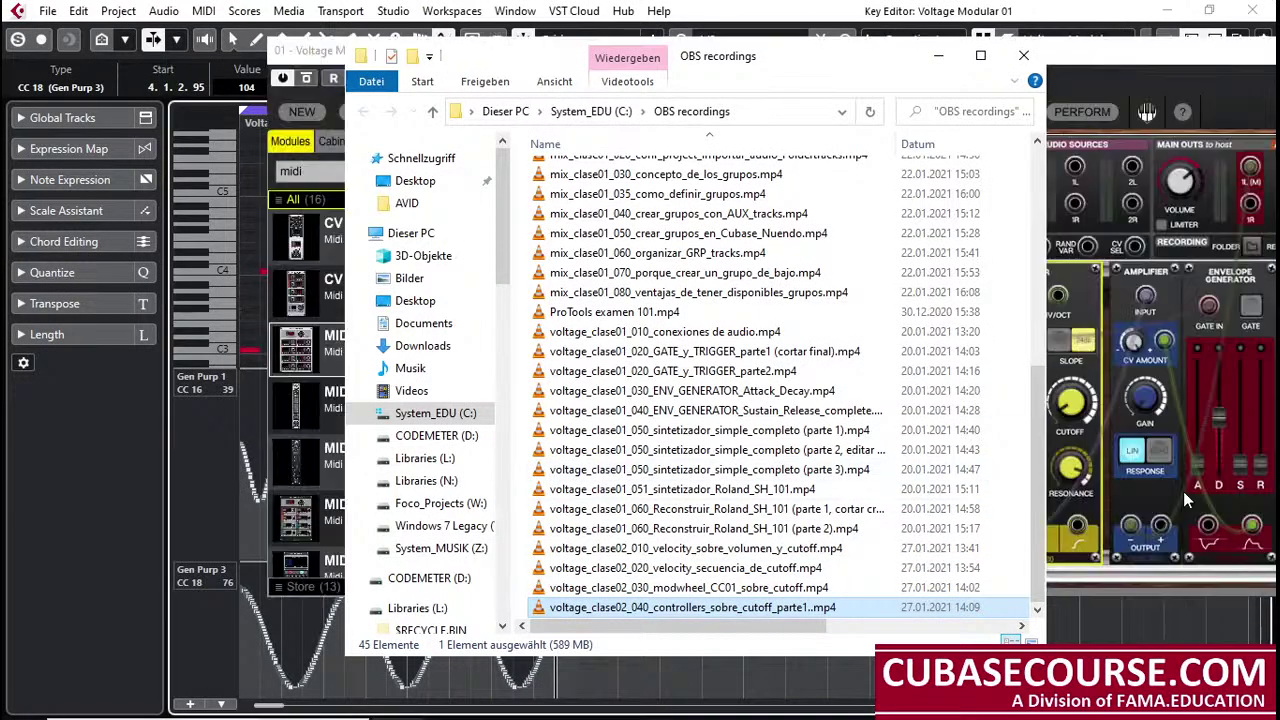
click(1038, 54)
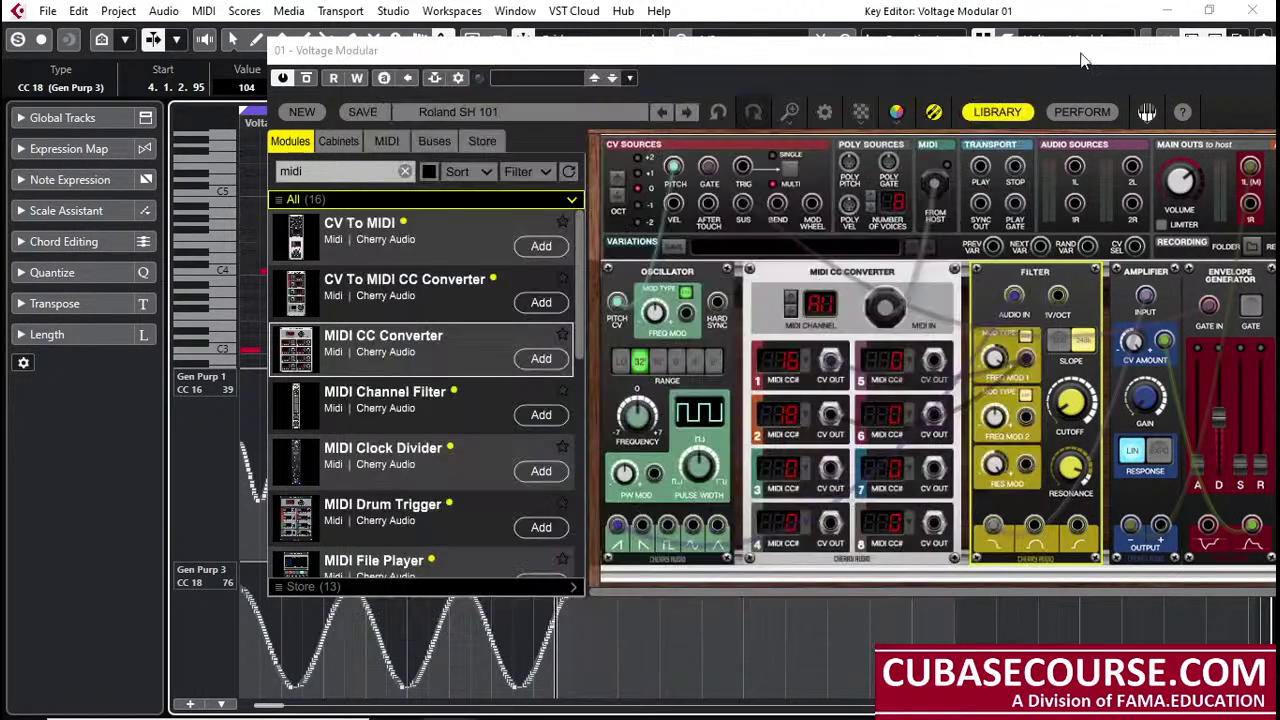
Step: Move the Voltage Modular window off the controller lanes and delete the whole sine curve in the CC 16 lane
drag(1072, 53, 1030, 55)
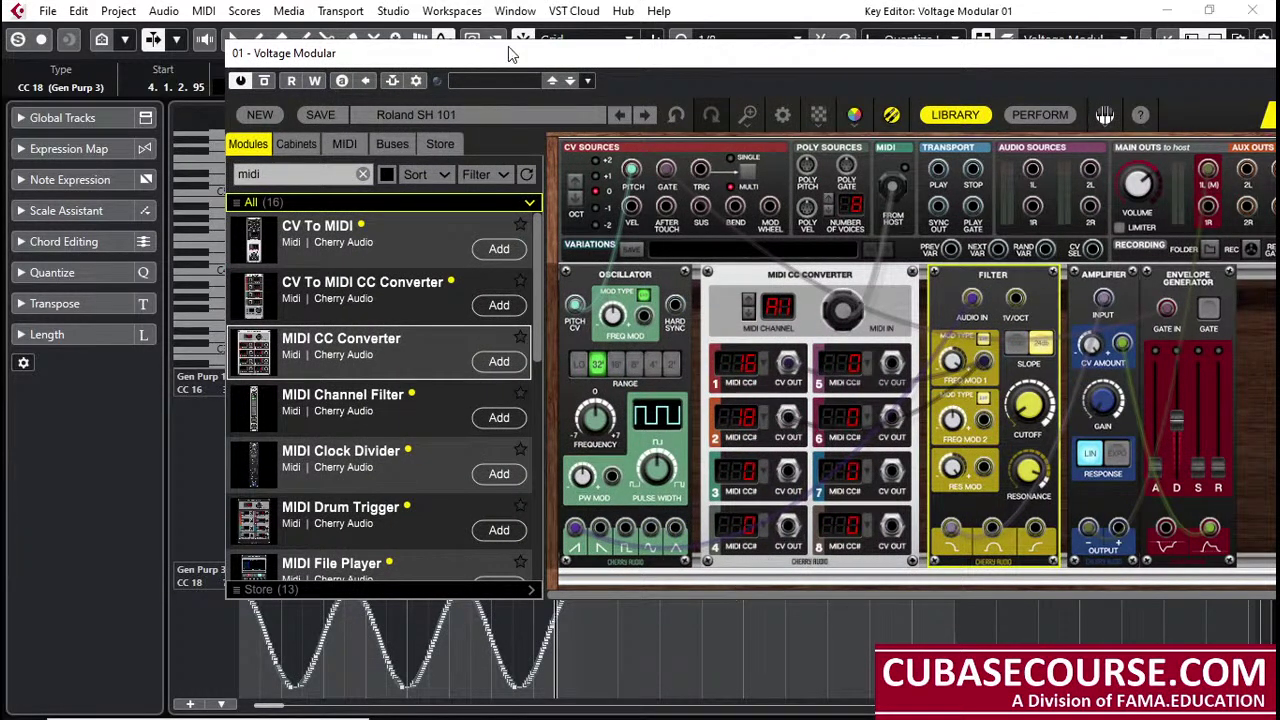
drag(508, 46, 810, 16)
right_click(322, 410)
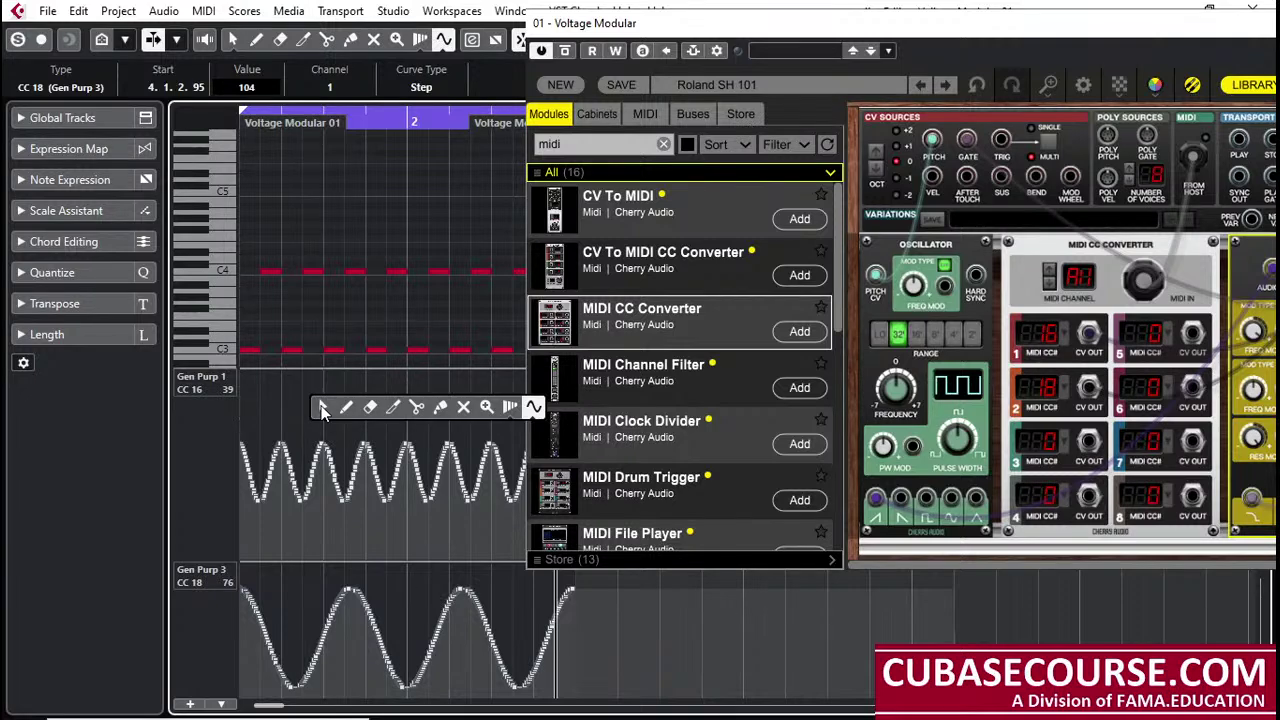
click(322, 410)
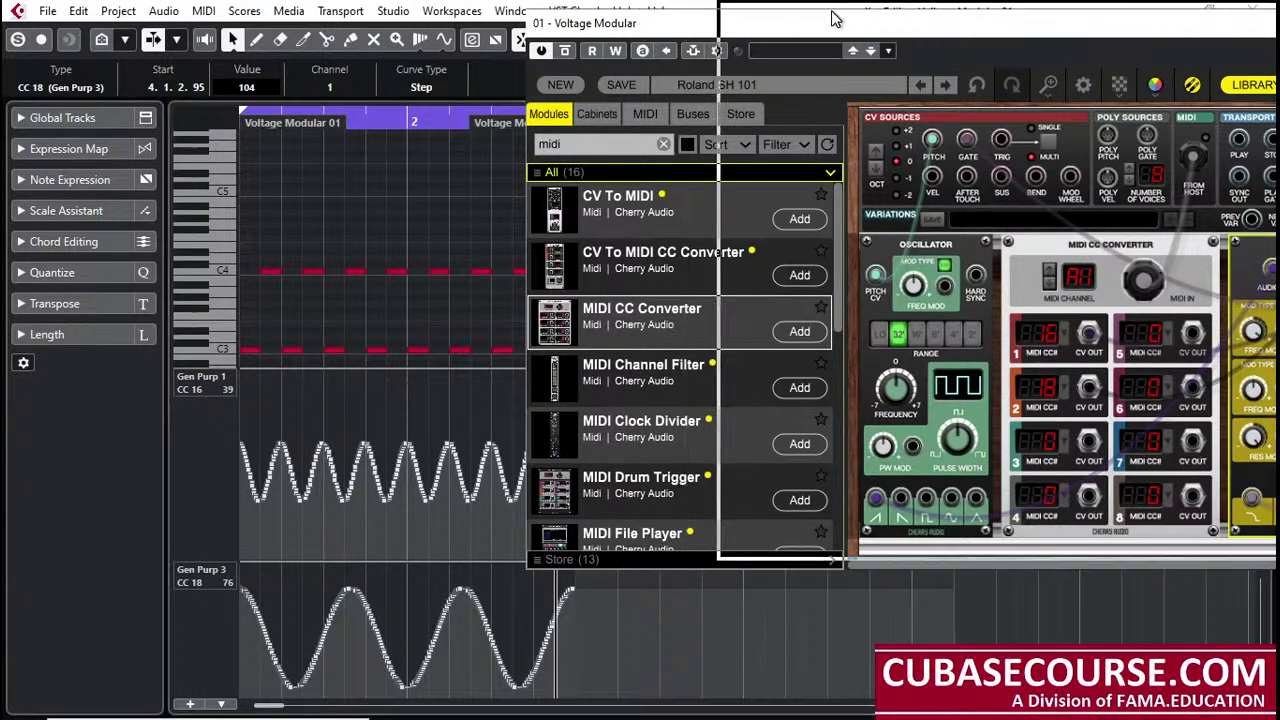
drag(642, 26, 833, 17)
drag(630, 373, 135, 566)
key(Delete)
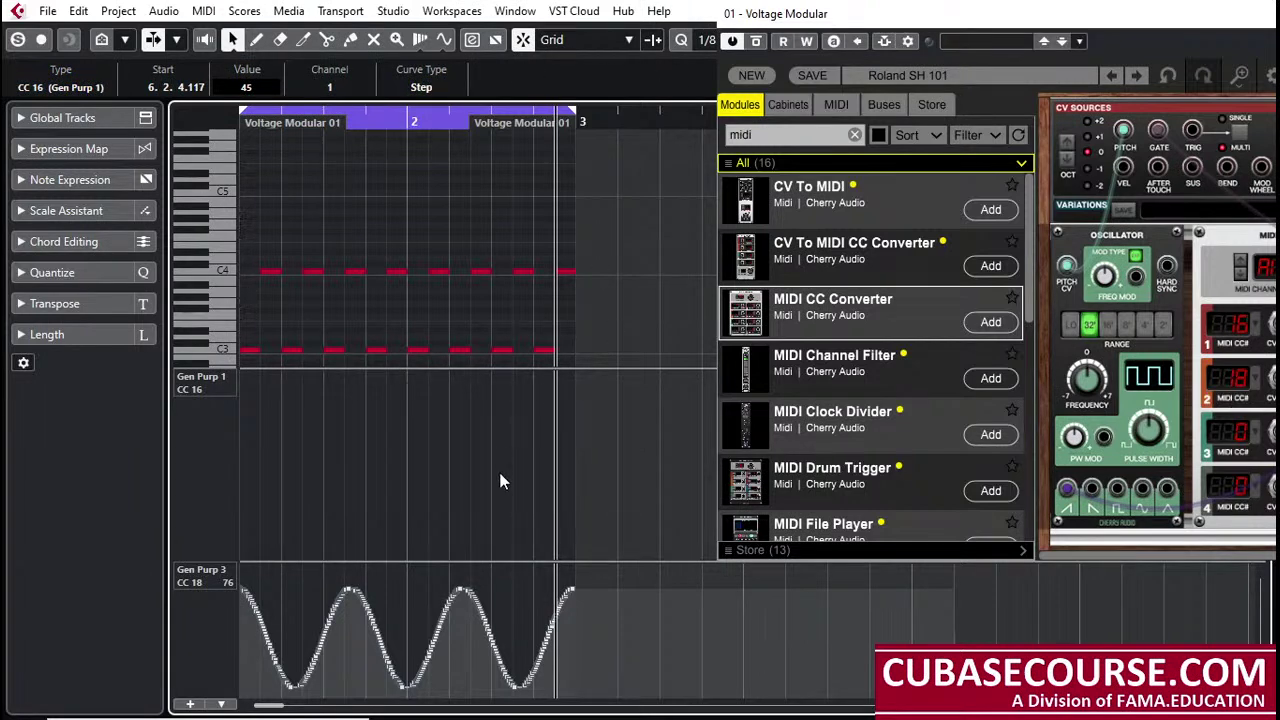
Step: Draw a straight line in the CC 16 lane falling from 127 to near the minimum across the two-bar part
click(445, 41)
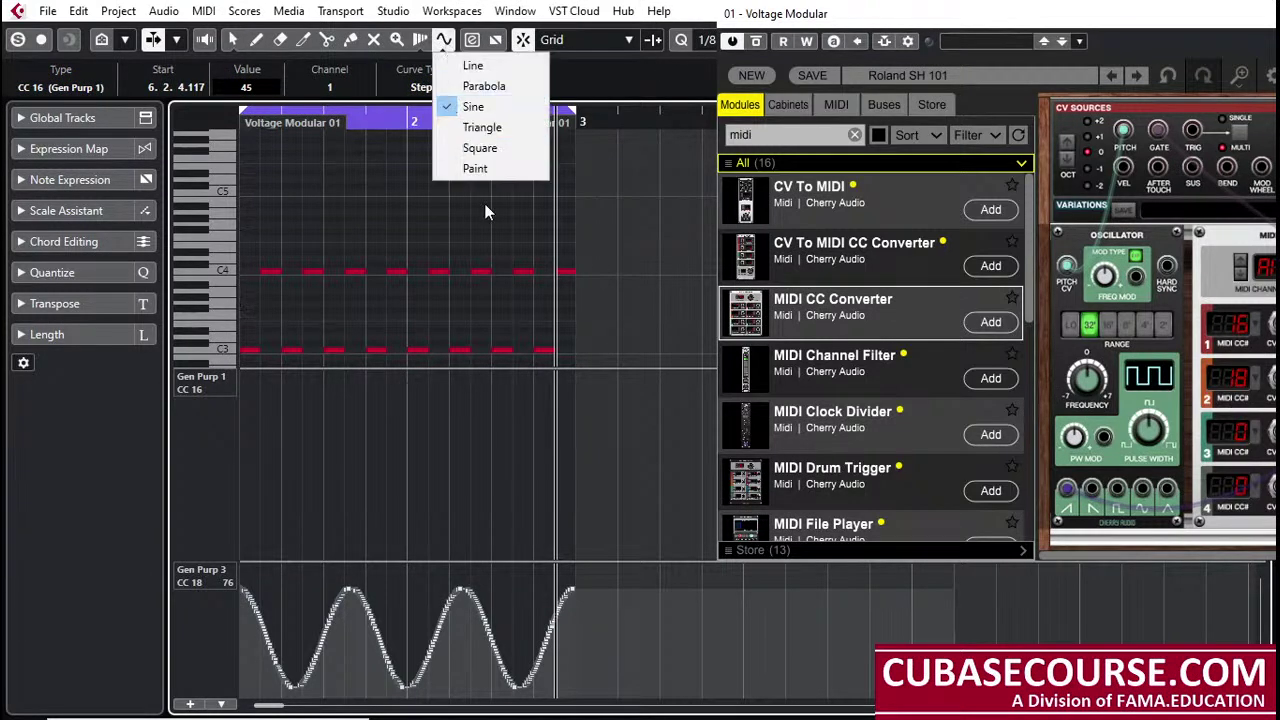
click(505, 65)
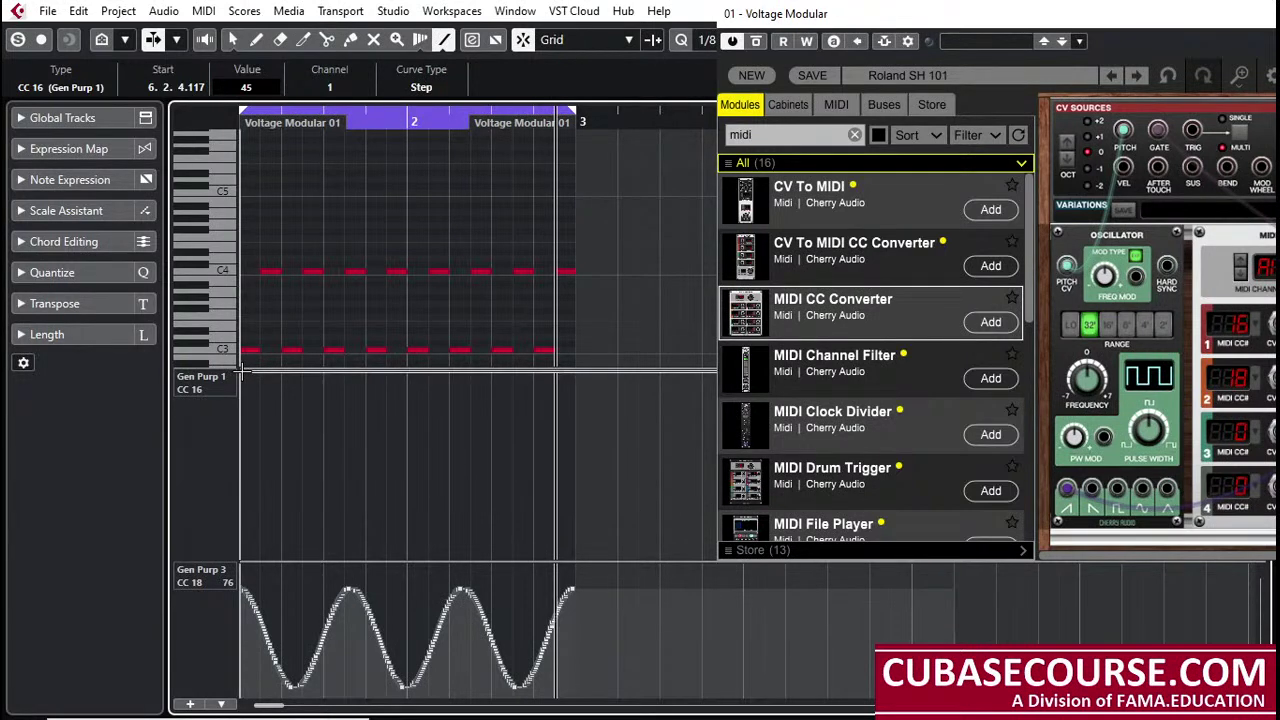
mouse_move(240, 372)
mouse_down()
mouse_move(472, 562)
mouse_move(572, 568)
mouse_up()
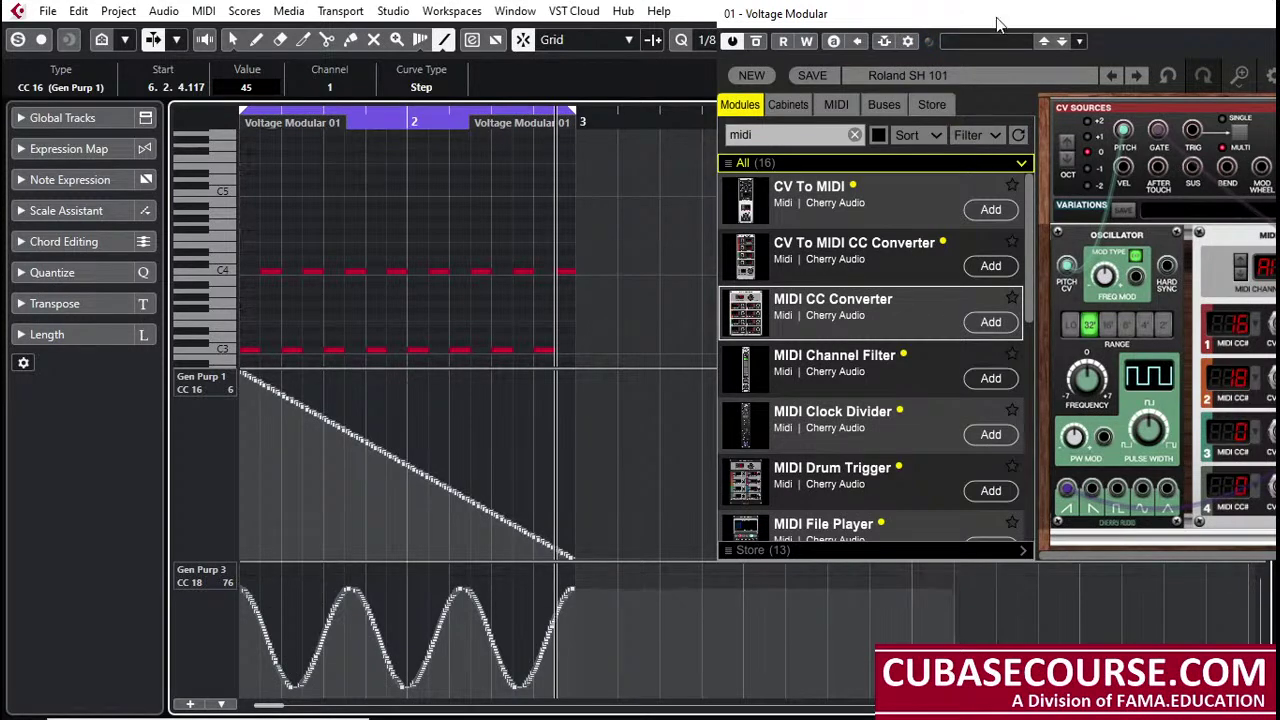
Step: Reposition the Voltage Modular window beside the part, keeping the complete CC 16 line uncovered
drag(997, 24, 818, 104)
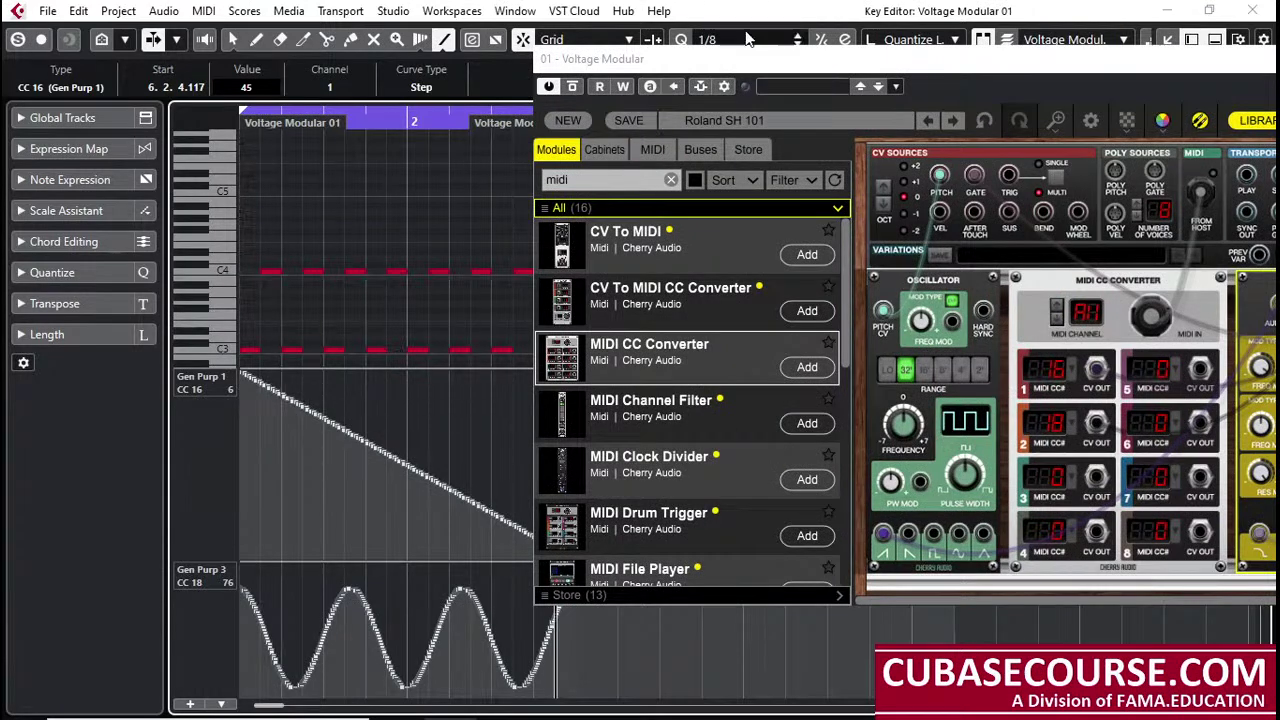
drag(741, 58, 765, 54)
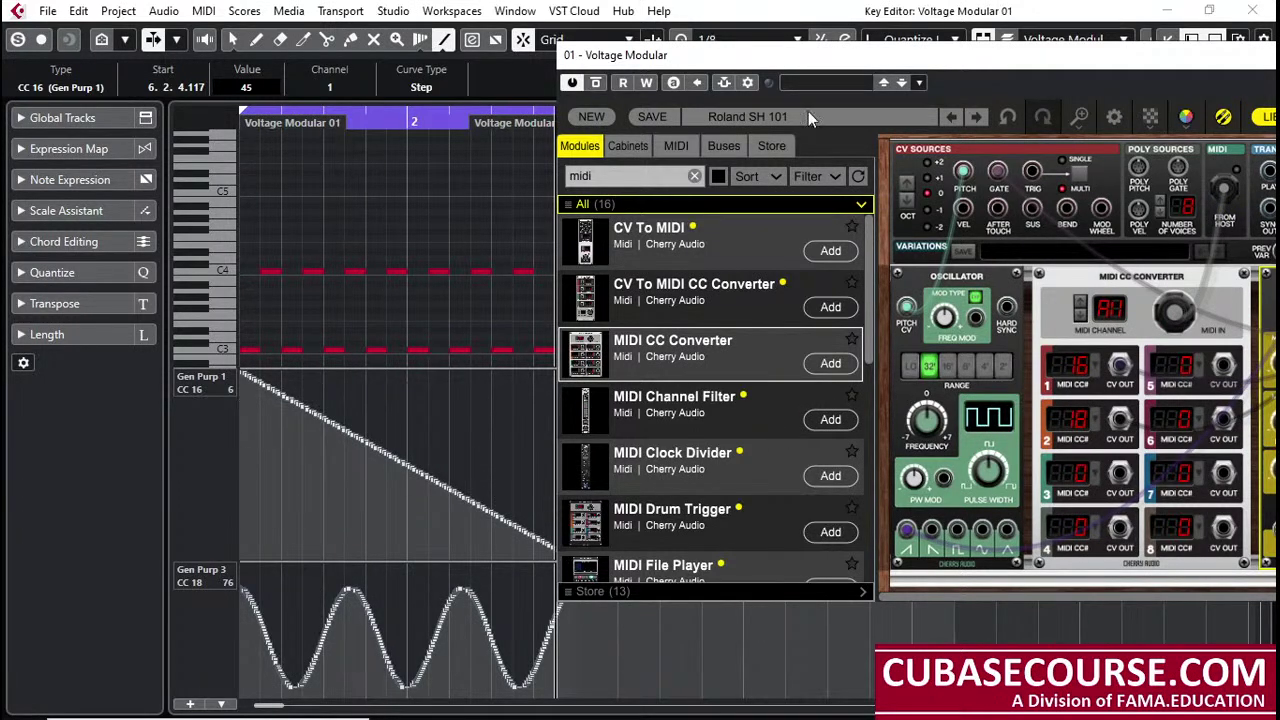
drag(765, 62, 868, 53)
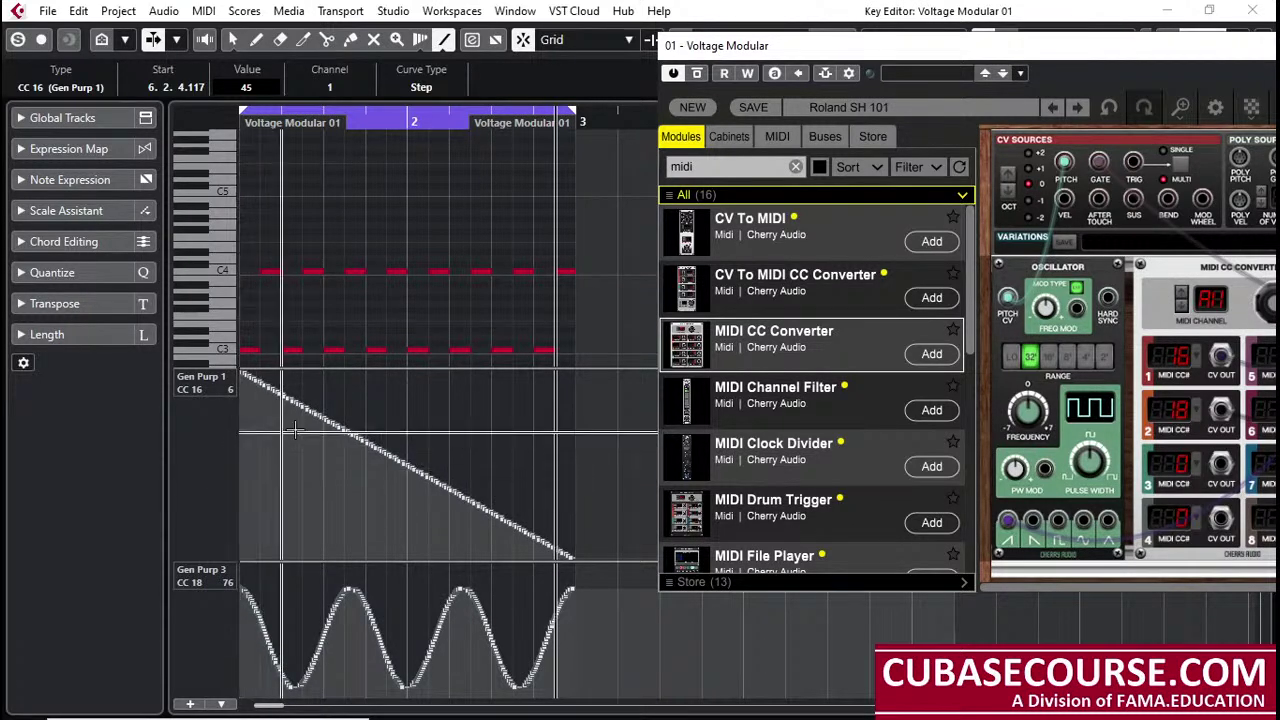
Step: Try replacing the falling CC 16 line with a wide sine curve across the part, and undo it
click(445, 40)
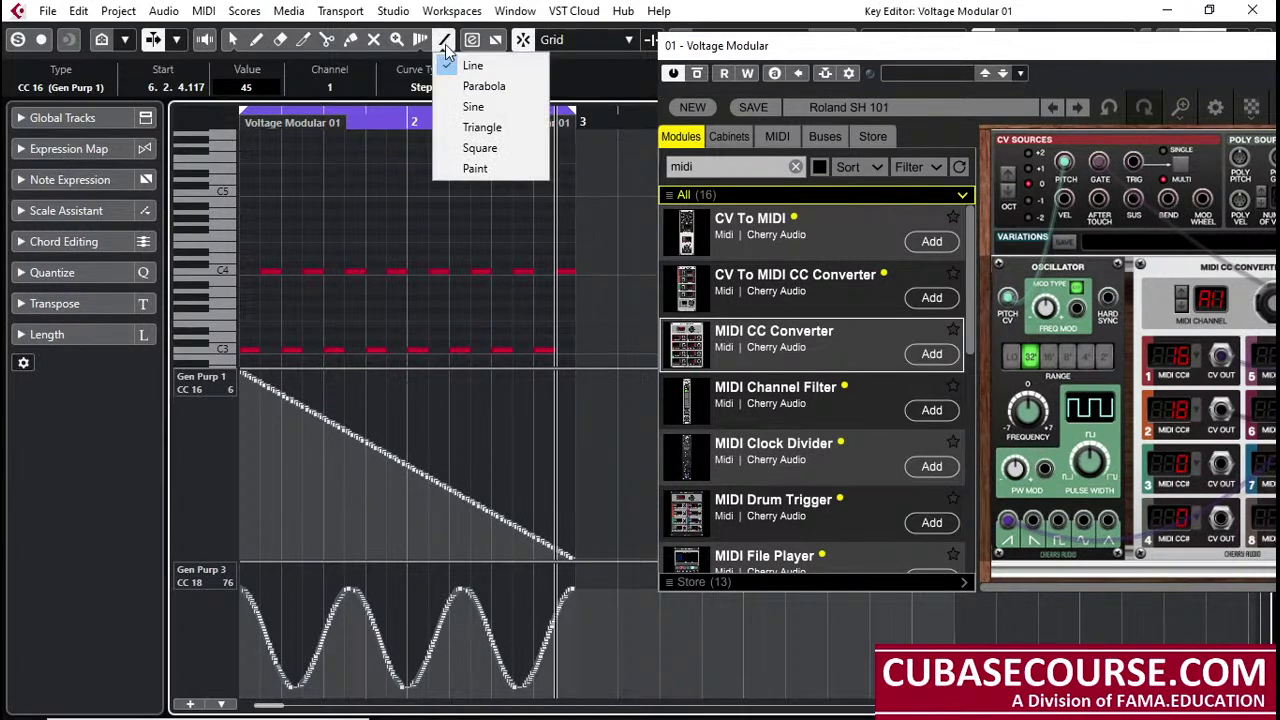
click(482, 107)
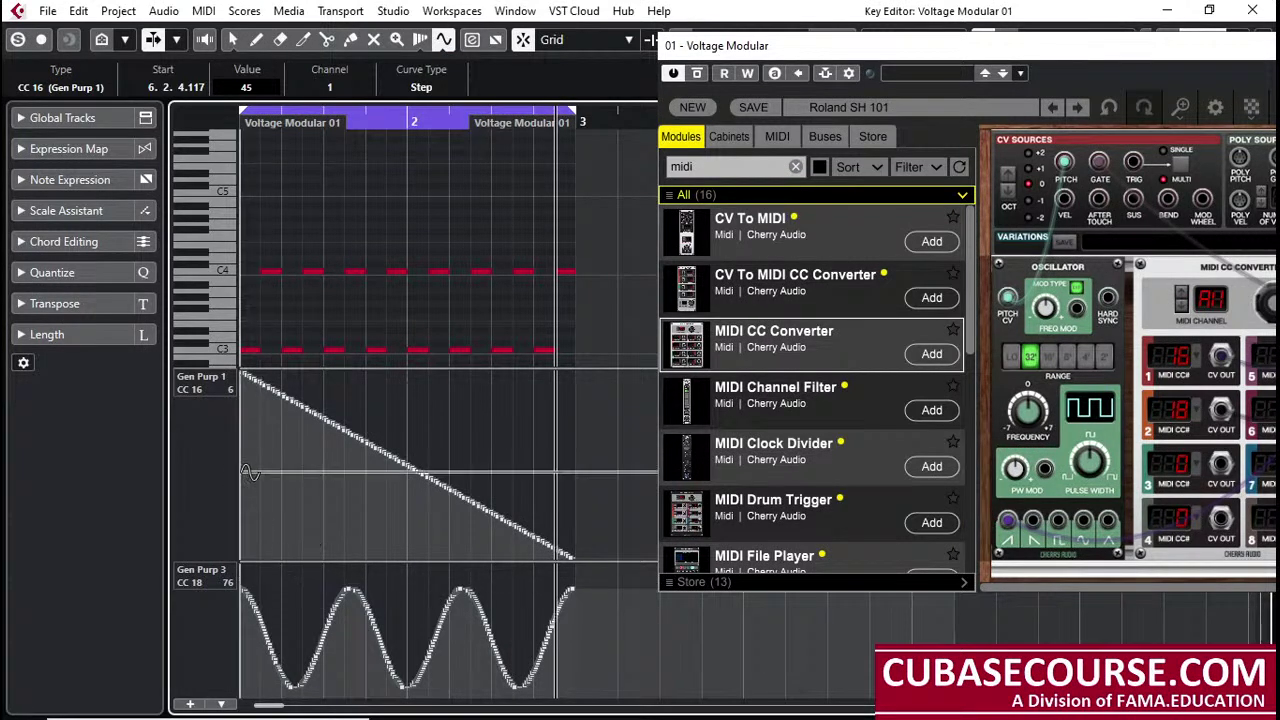
drag(242, 456, 574, 410)
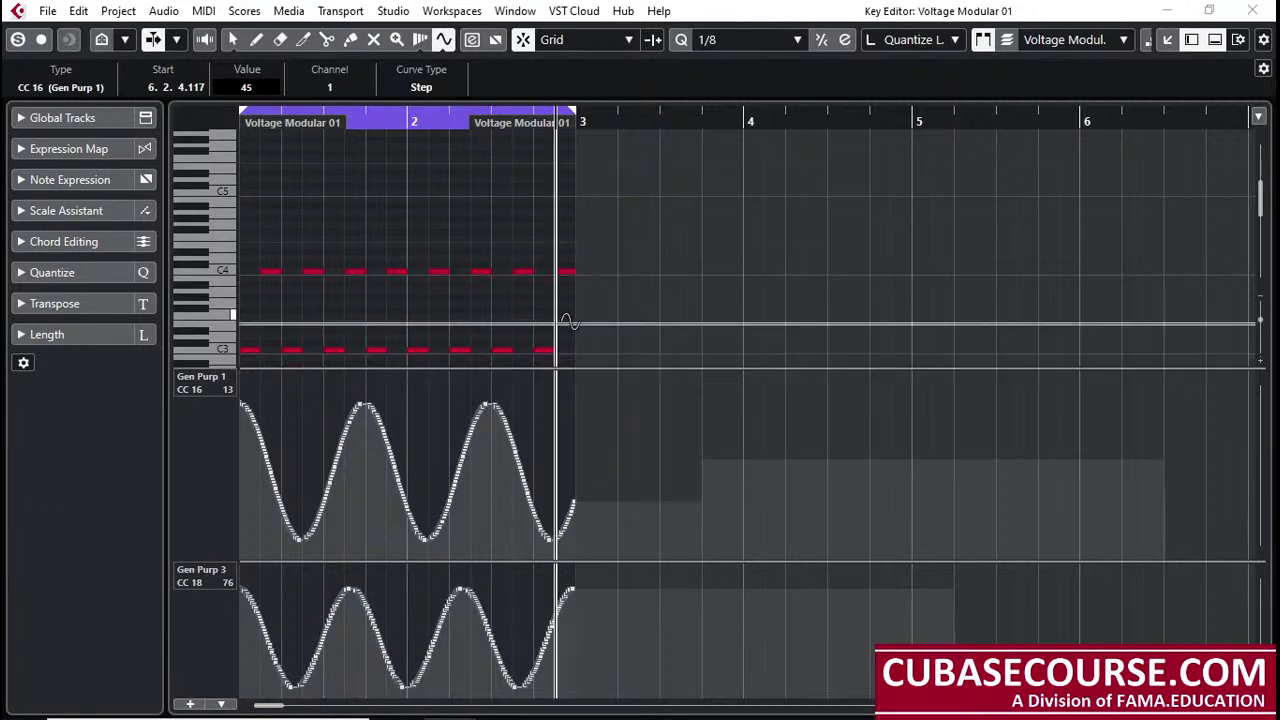
right_click(777, 290)
click(614, 331)
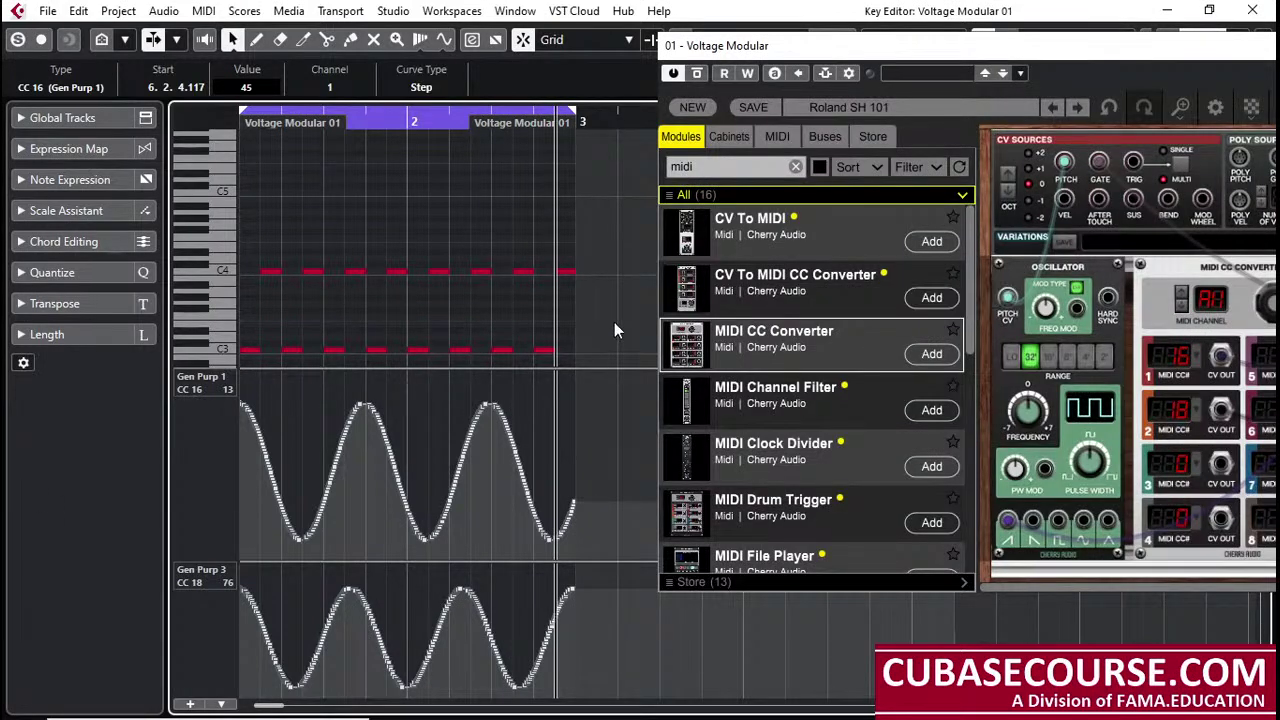
key(ctrl+z)
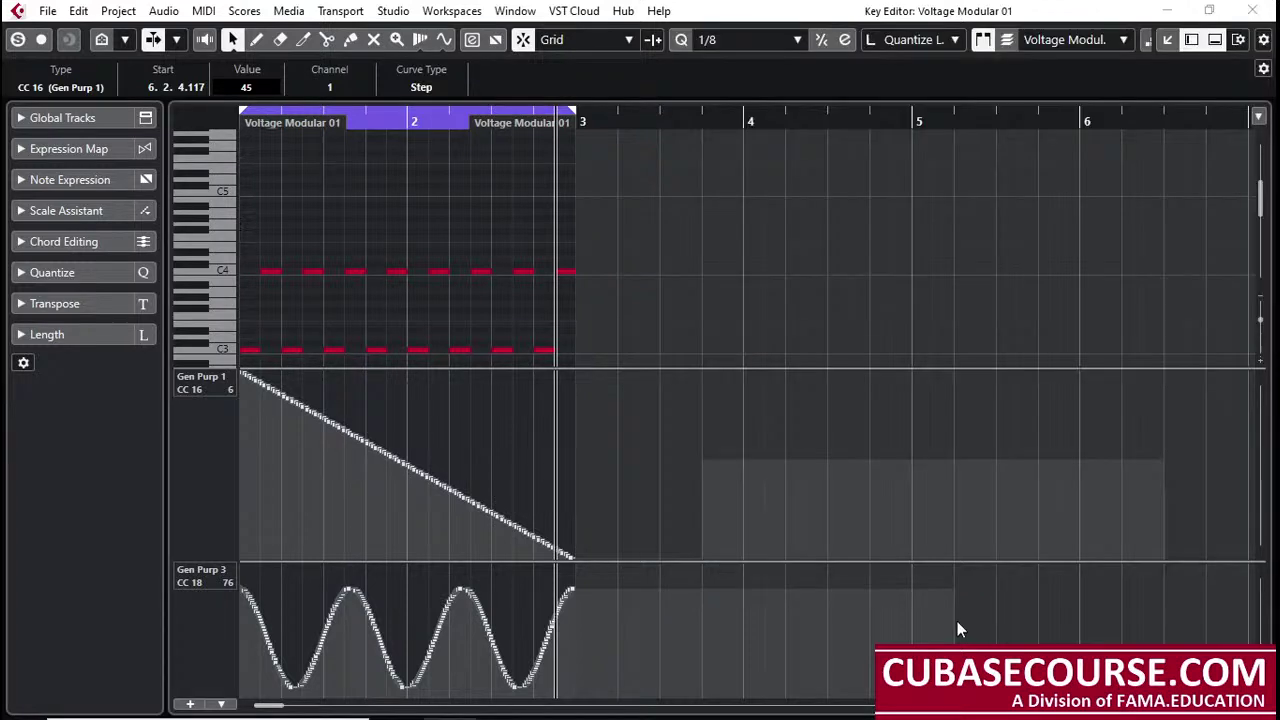
Step: Clear the event selection in the Key Editor and return the playhead to the start of the part
click(658, 521)
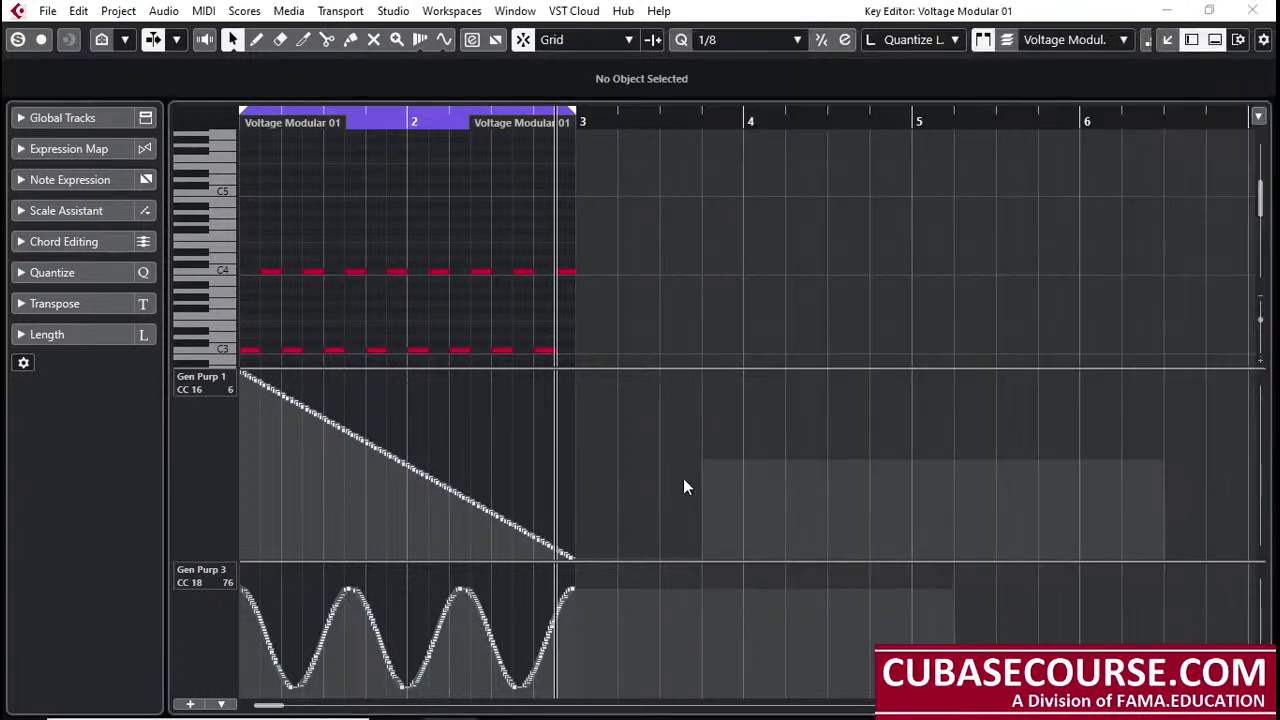
click(658, 474)
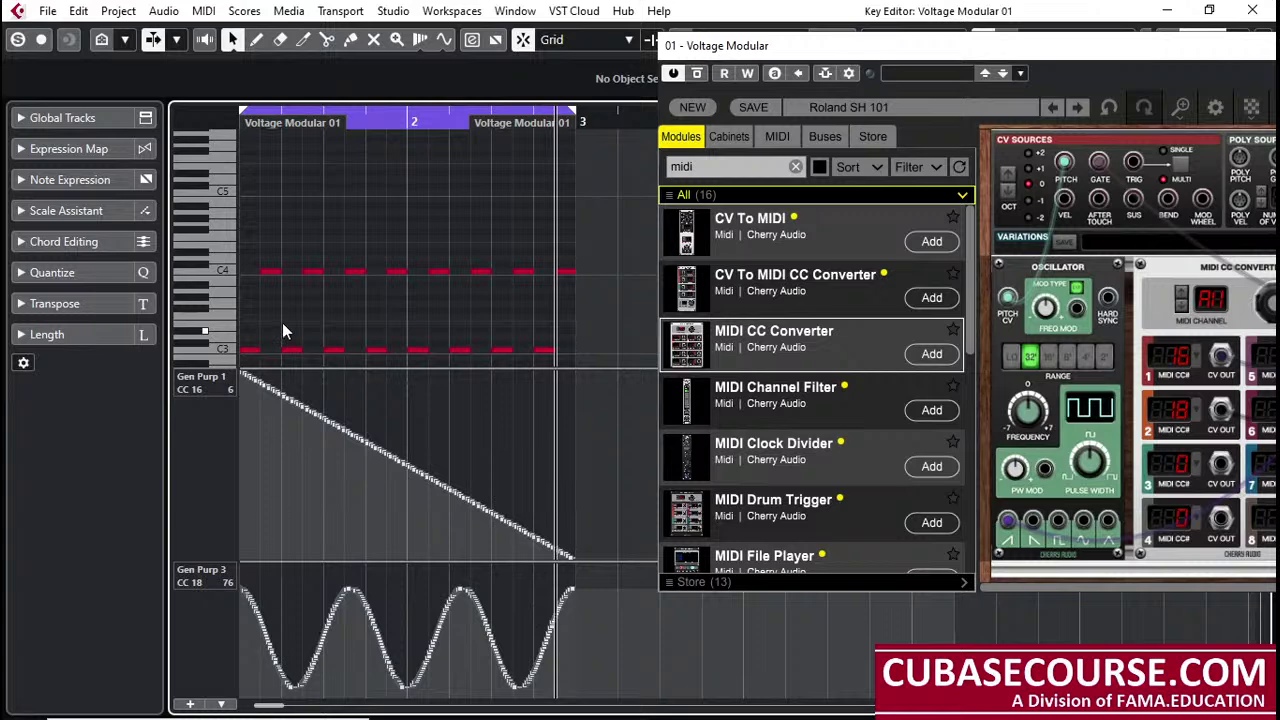
key(KP_Subtract)
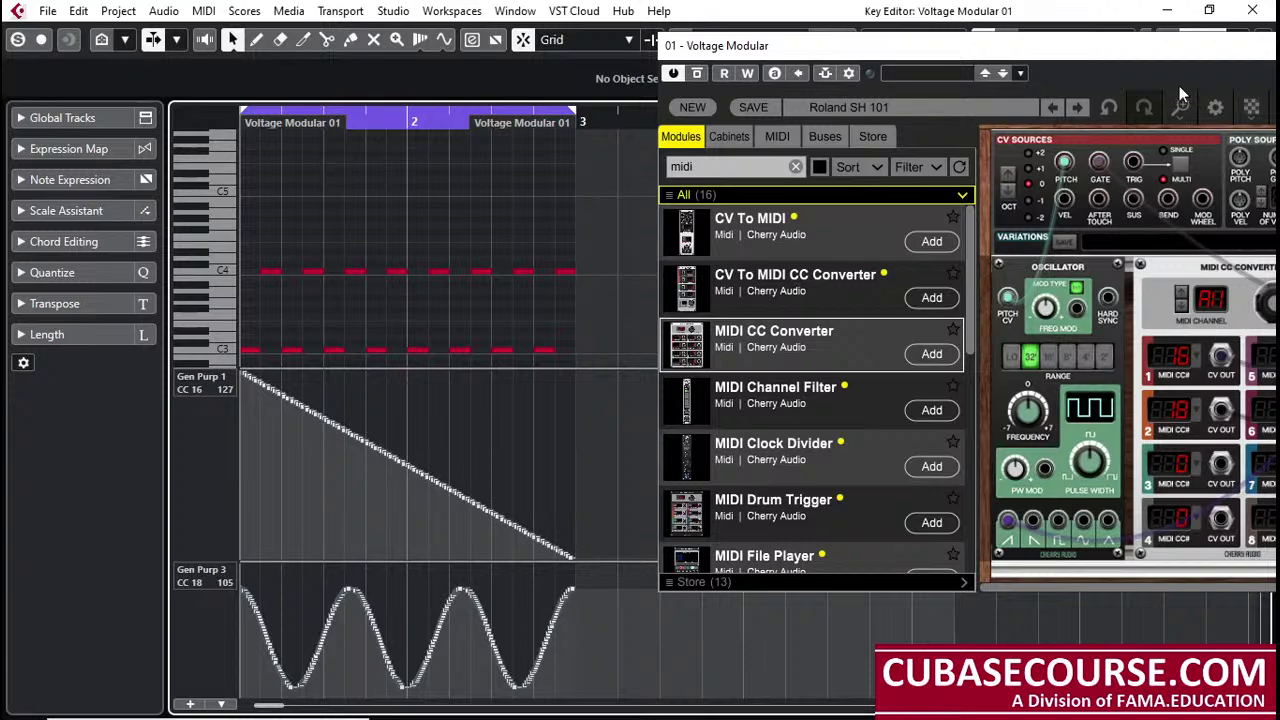
Step: Move the first CV Out cable from the Filter's Freq Mod 1 input to Res Mod, keeping the controller lanes uncovered
drag(1108, 48, 937, 48)
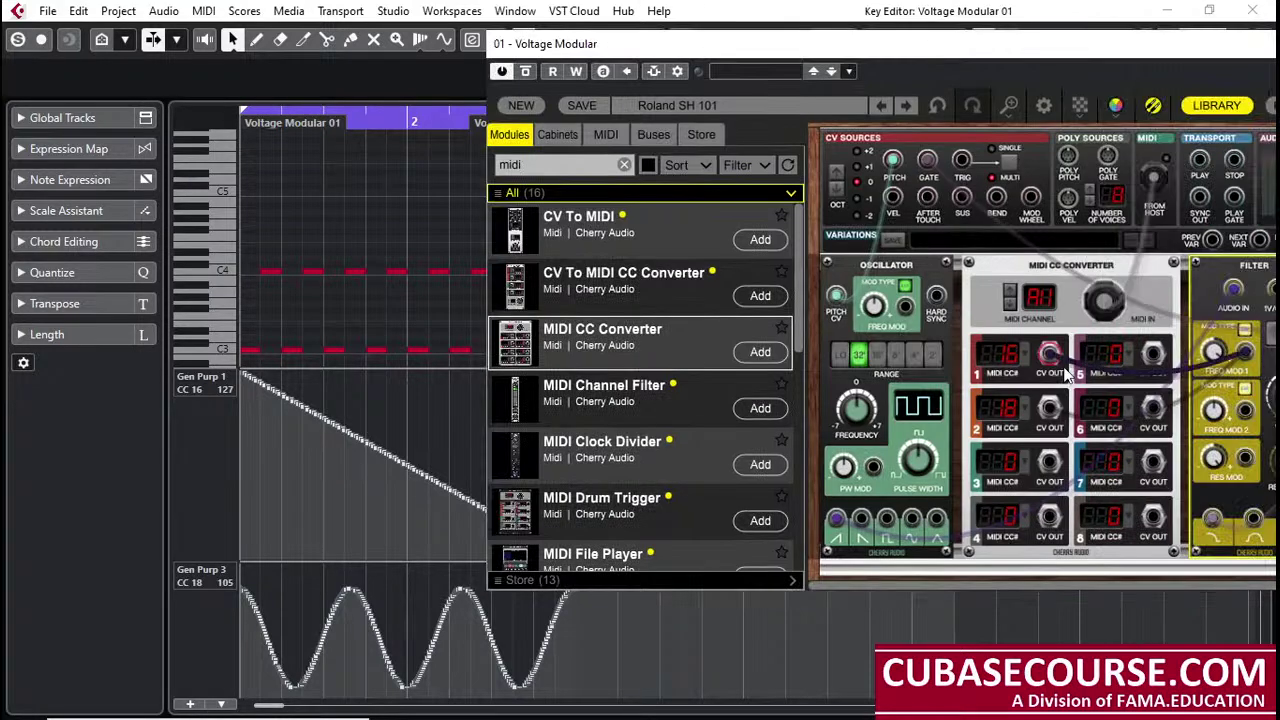
drag(1248, 360, 1247, 452)
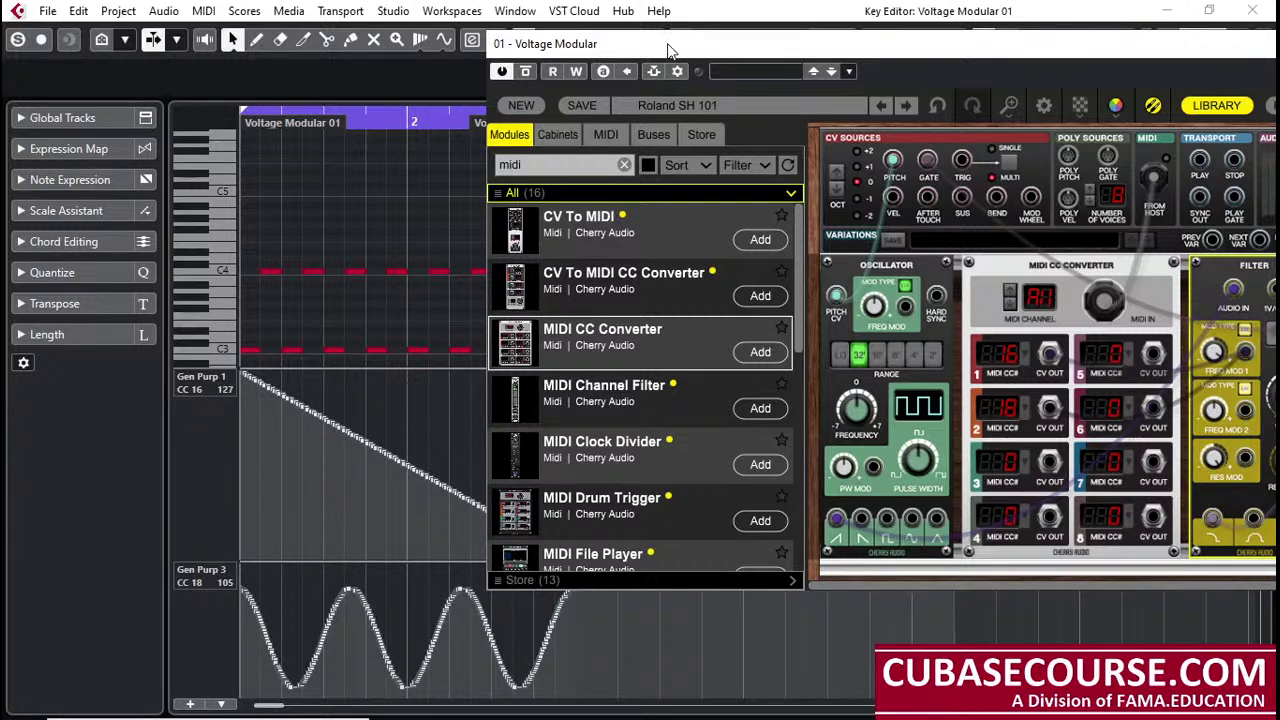
drag(670, 50, 806, 89)
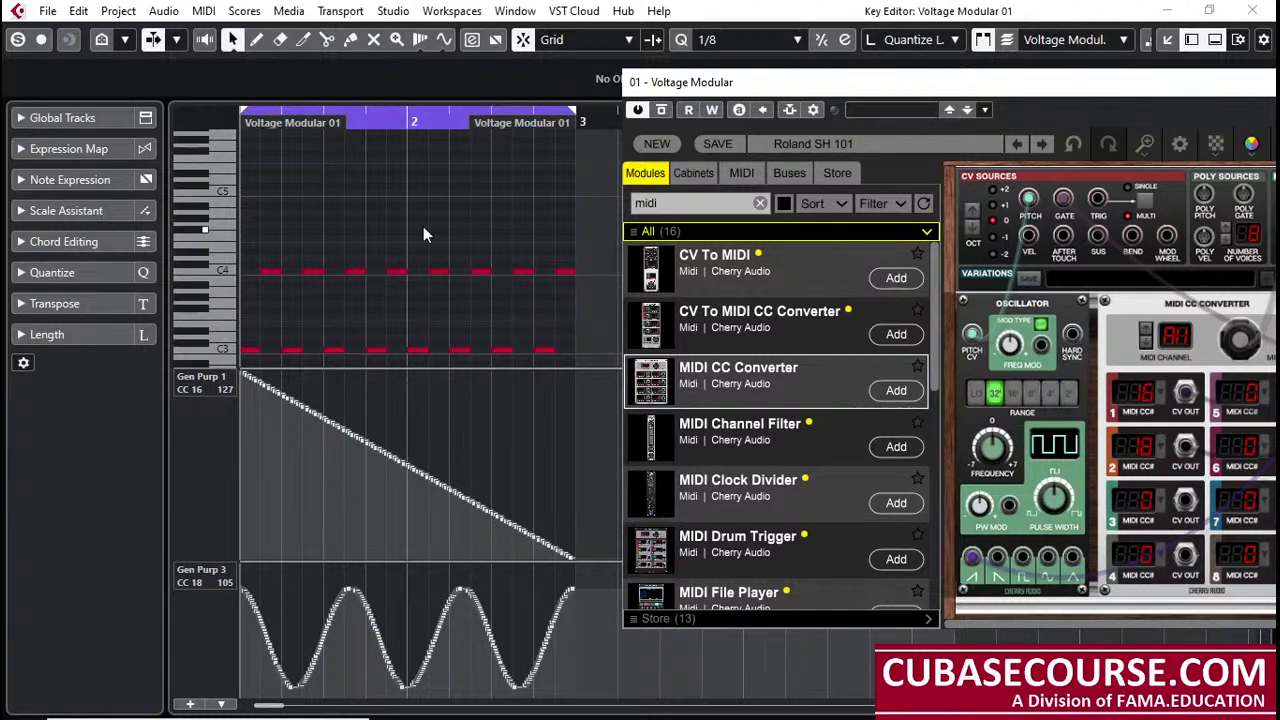
Step: Replace the falling CC 16 line with a wide sine curve across the whole part and play the part
click(443, 39)
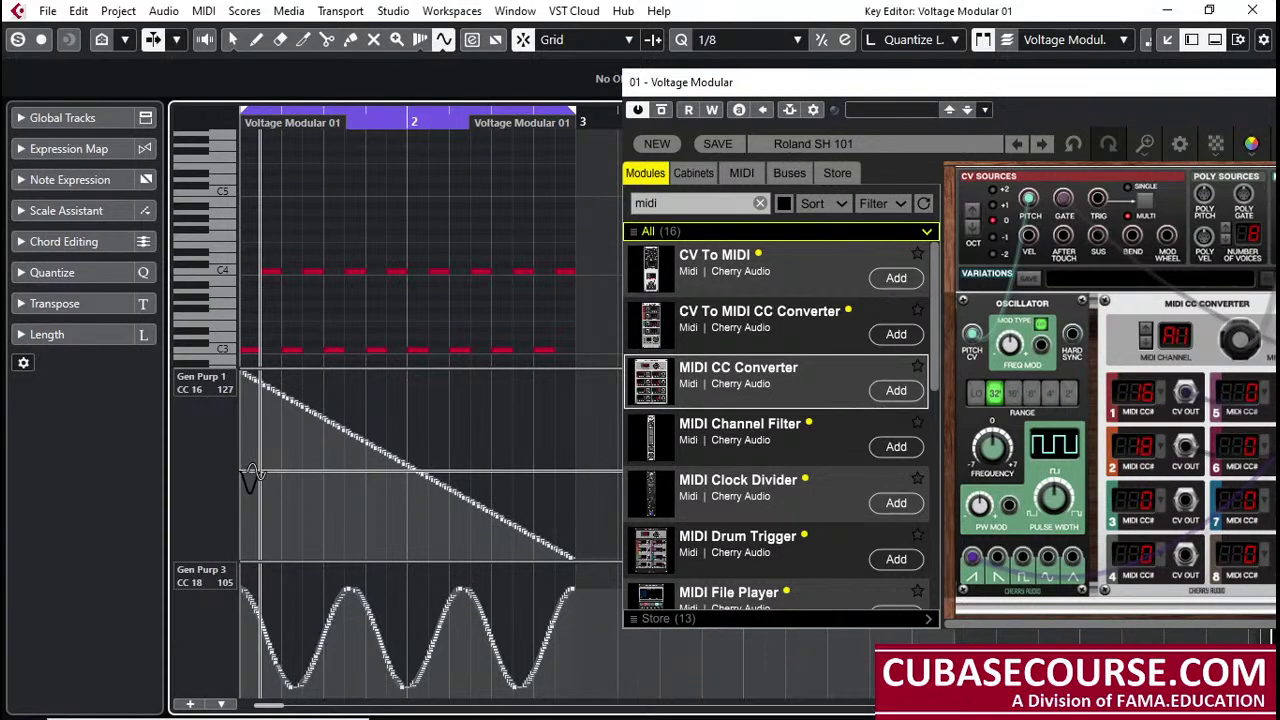
drag(252, 474, 788, 427)
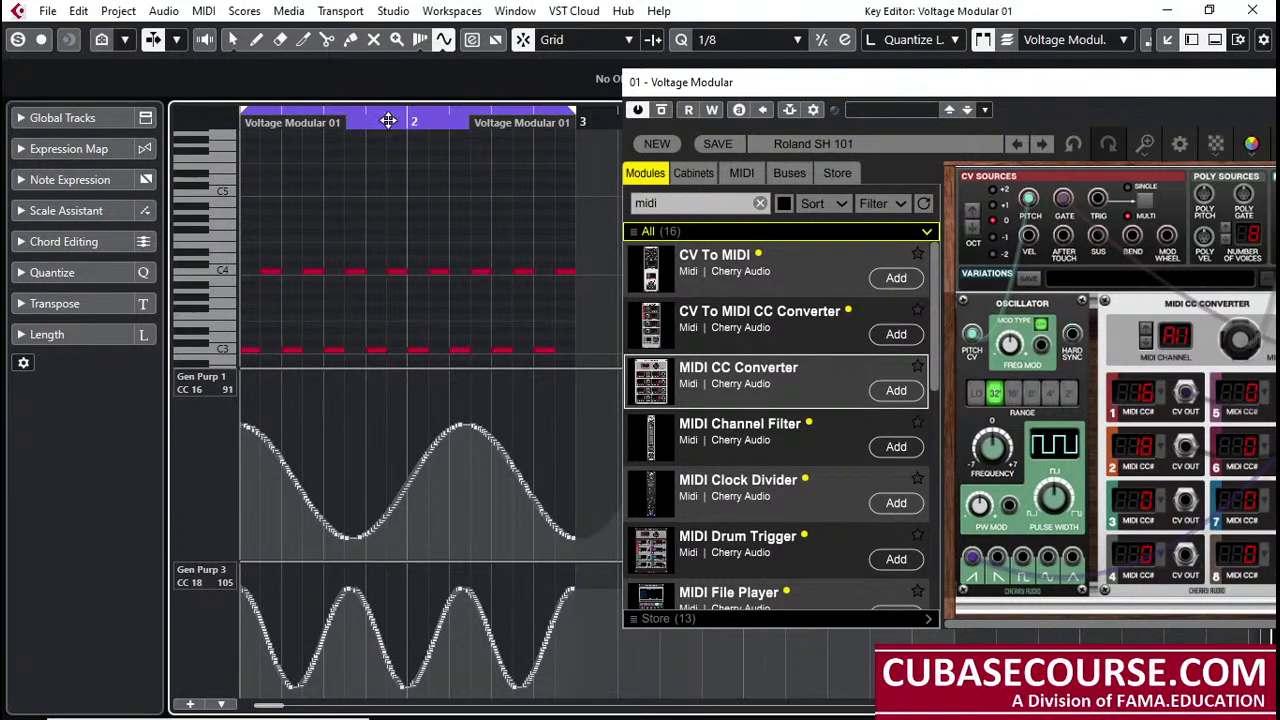
drag(412, 140, 414, 152)
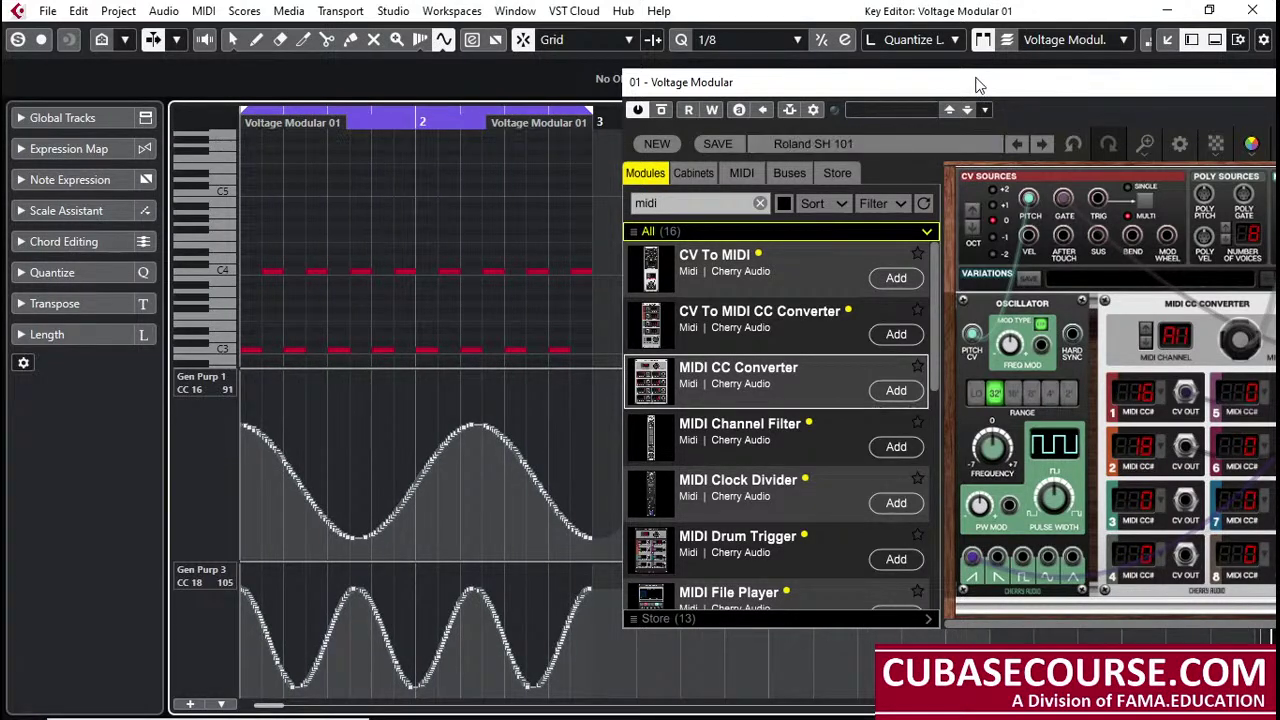
click(980, 82)
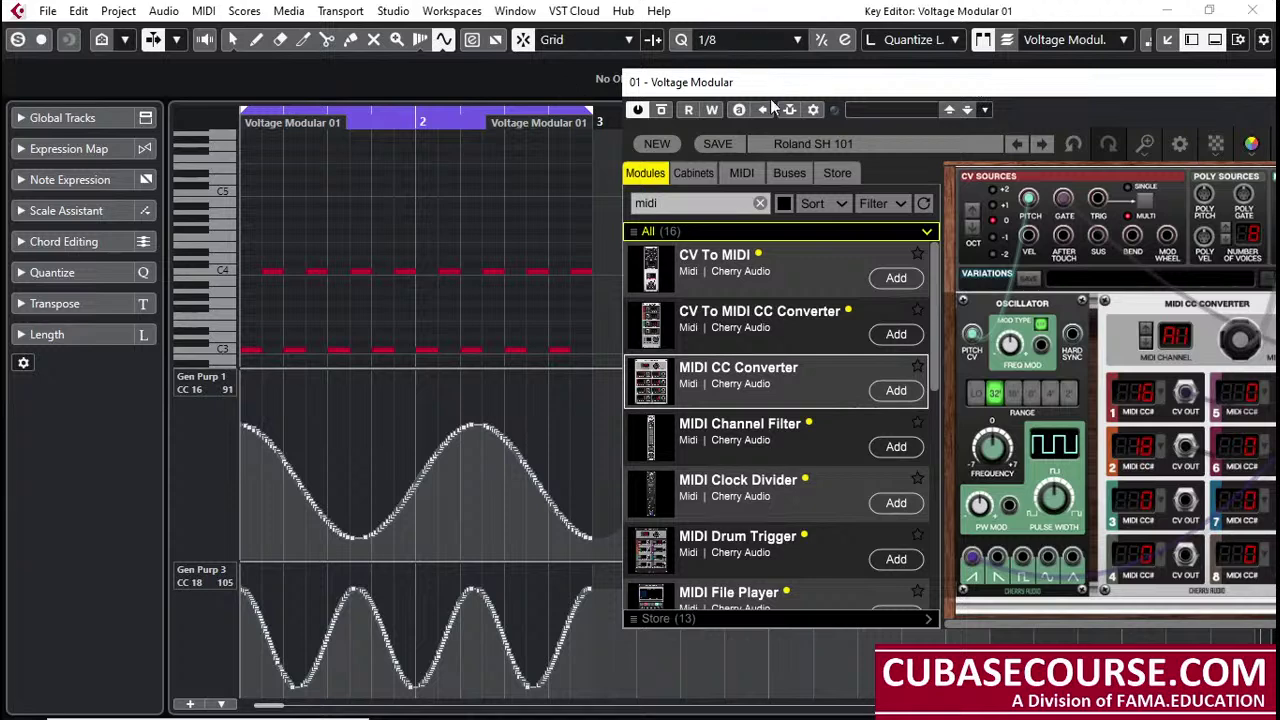
key(space)
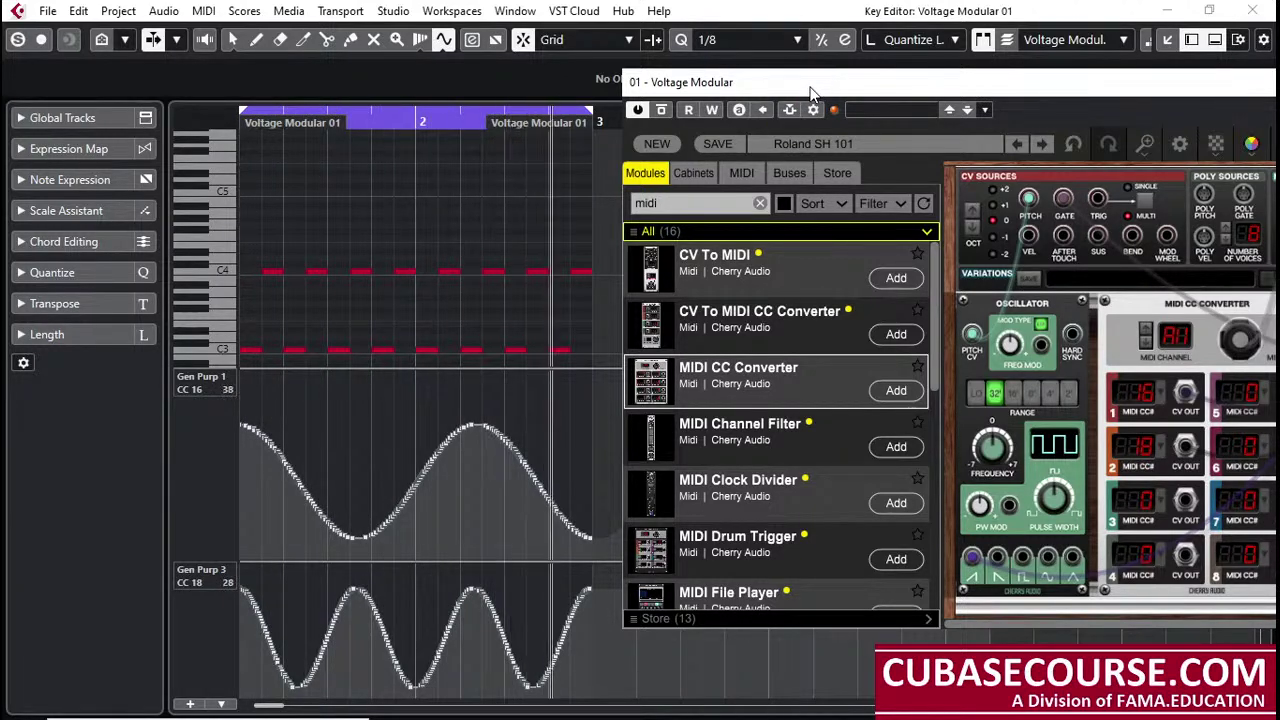
Step: Shift the Voltage Modular window to reveal more modules and add a CC 15 (Control 15) controller lane
drag(810, 92, 742, 81)
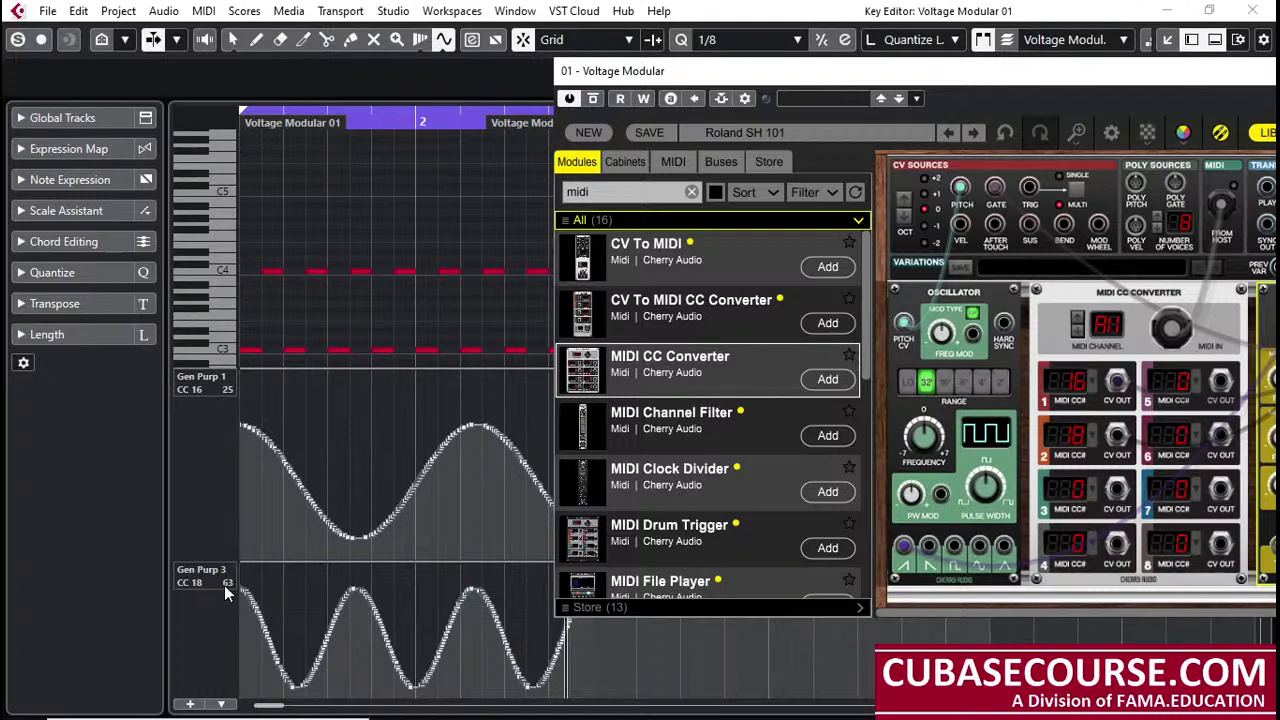
click(190, 704)
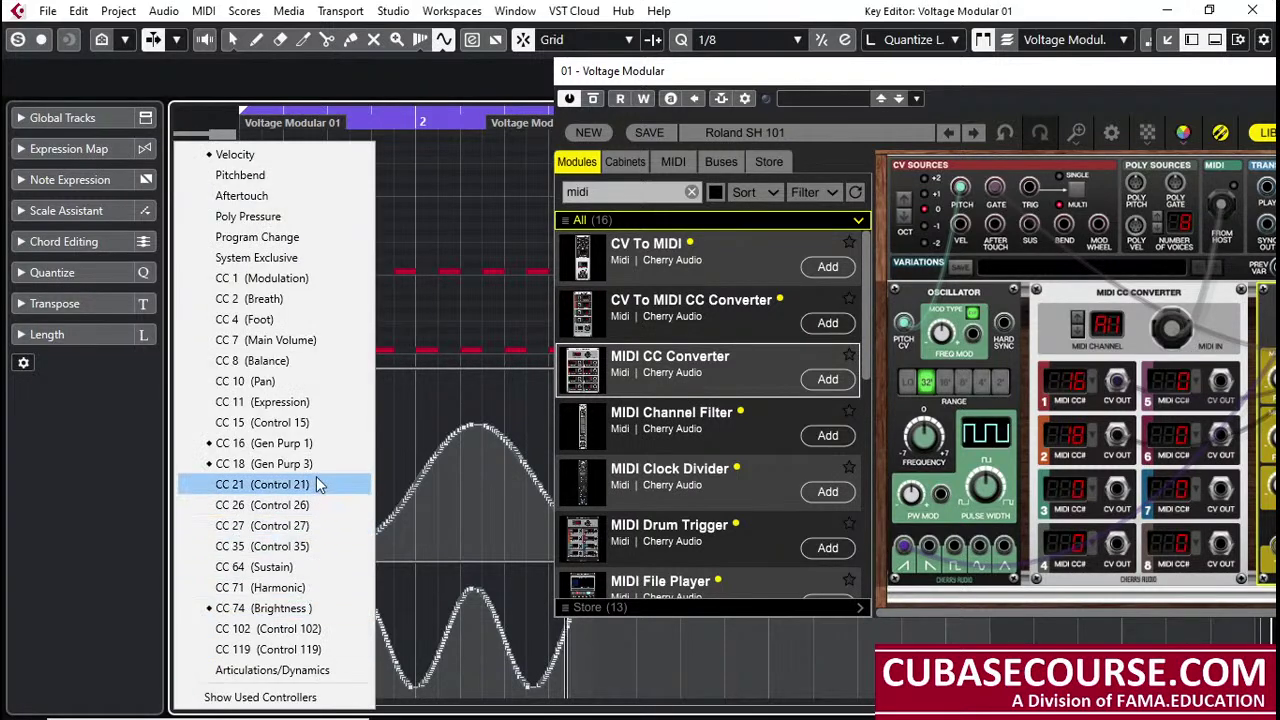
click(352, 422)
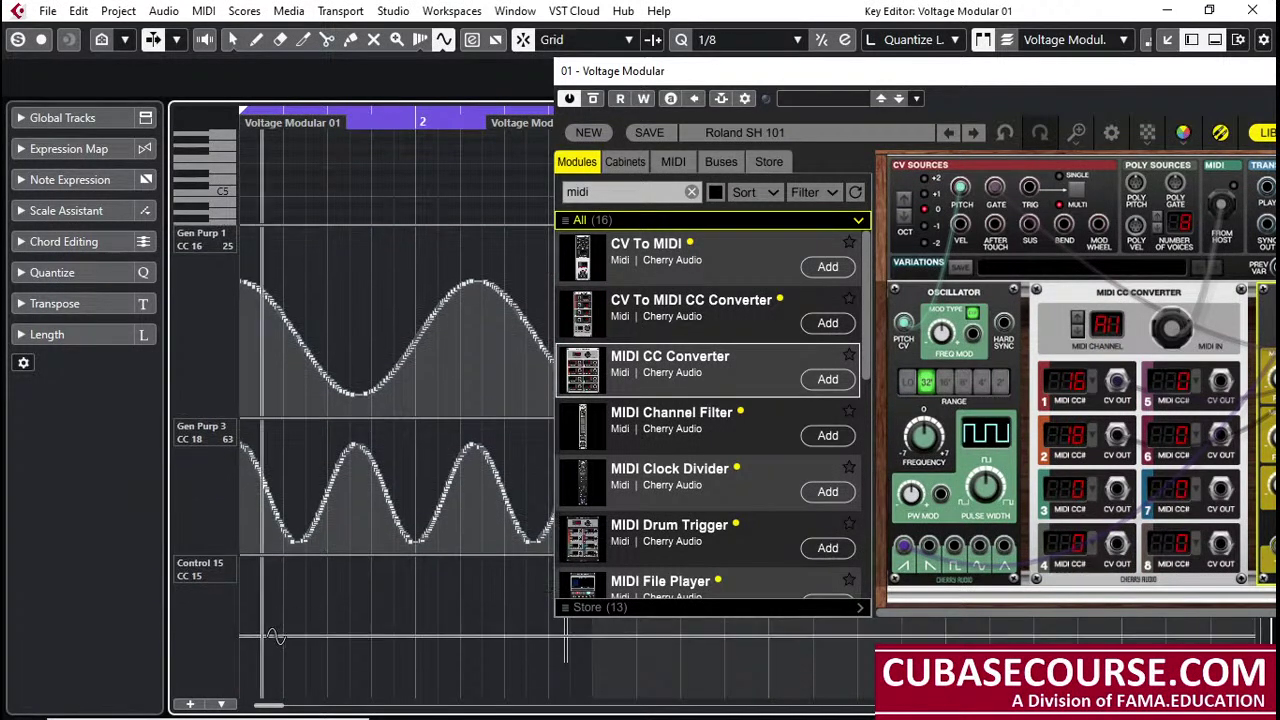
Step: Draw a stepped pattern of alternating high and low values across the part in the CC 15 lane
right_click(367, 645)
click(297, 630)
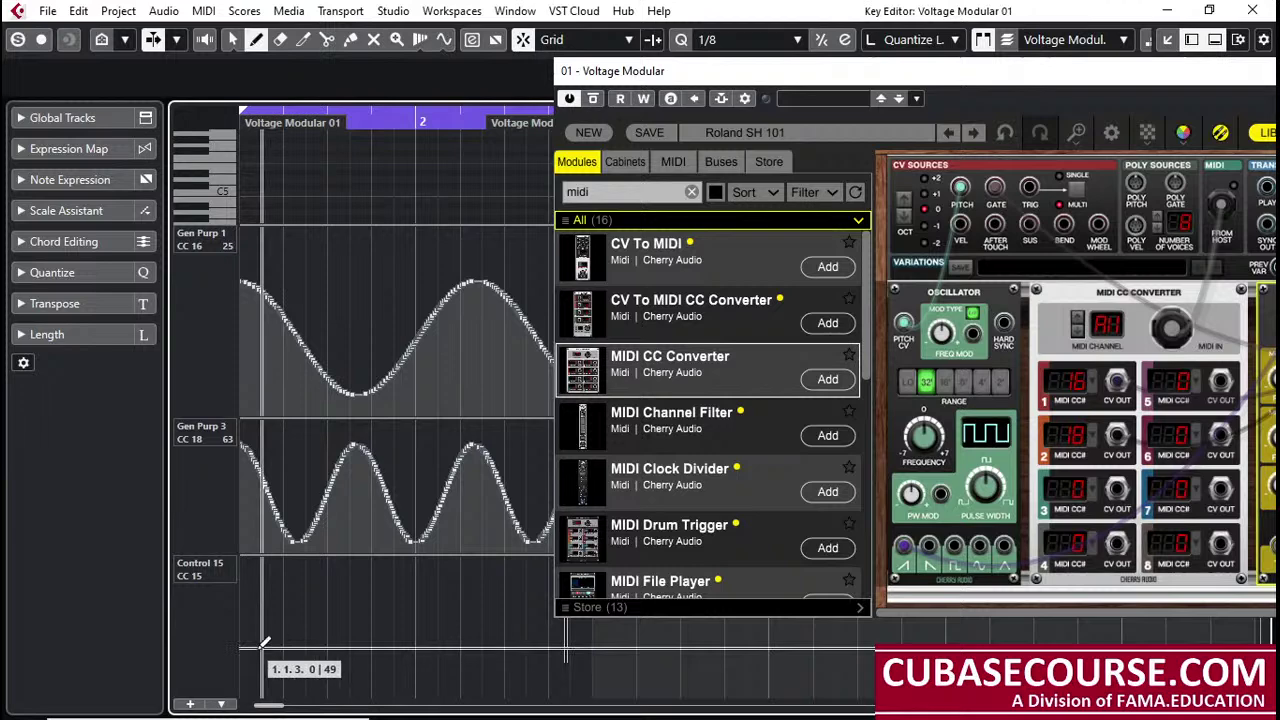
drag(261, 596, 331, 612)
mouse_move(508, 638)
mouse_down()
mouse_move(540, 672)
mouse_move(559, 592)
mouse_move(472, 578)
mouse_move(447, 629)
mouse_move(471, 637)
mouse_move(498, 687)
mouse_move(429, 661)
mouse_move(308, 672)
mouse_move(310, 582)
mouse_move(319, 589)
mouse_move(290, 669)
mouse_move(343, 626)
mouse_move(439, 612)
mouse_move(427, 644)
mouse_move(388, 663)
mouse_move(425, 663)
mouse_move(438, 585)
mouse_move(525, 689)
mouse_move(557, 645)
mouse_move(497, 623)
mouse_move(567, 640)
mouse_up()
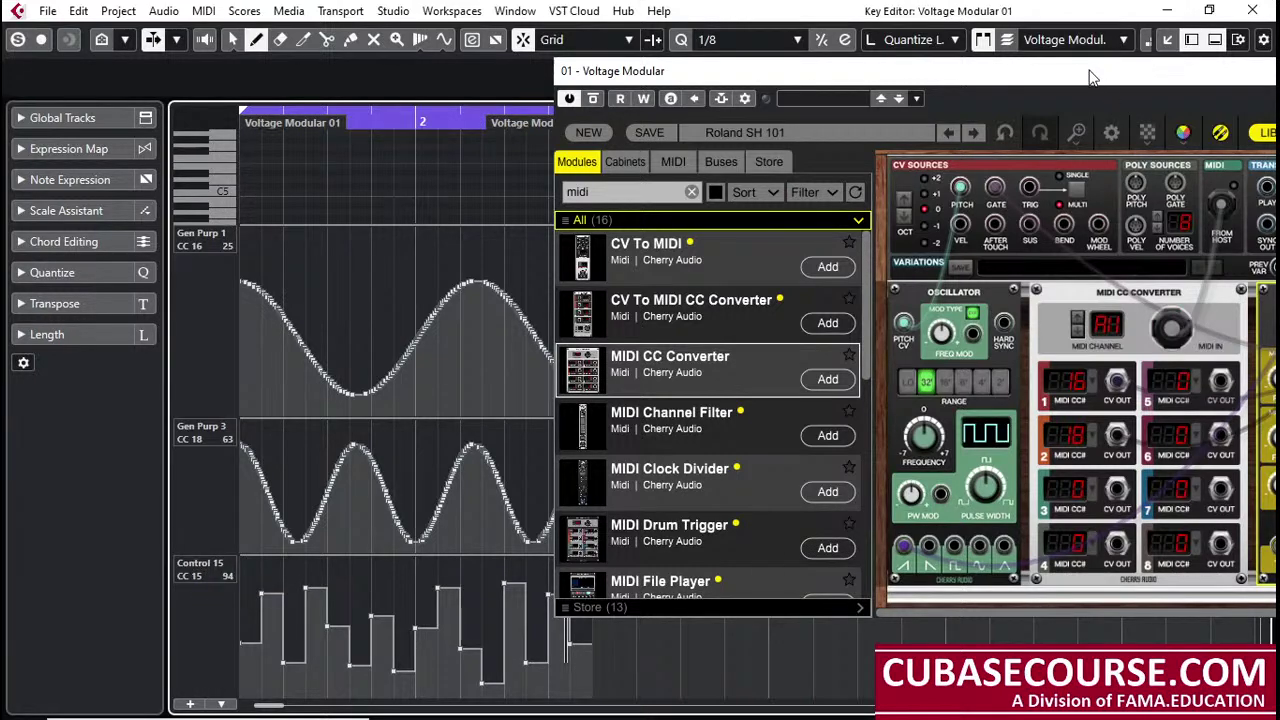
Step: Assign CC 15 to the MIDI CC Converter's third slot and run a cable from its CV Out toward the Filter's frequency modulation inputs
drag(1093, 77, 953, 71)
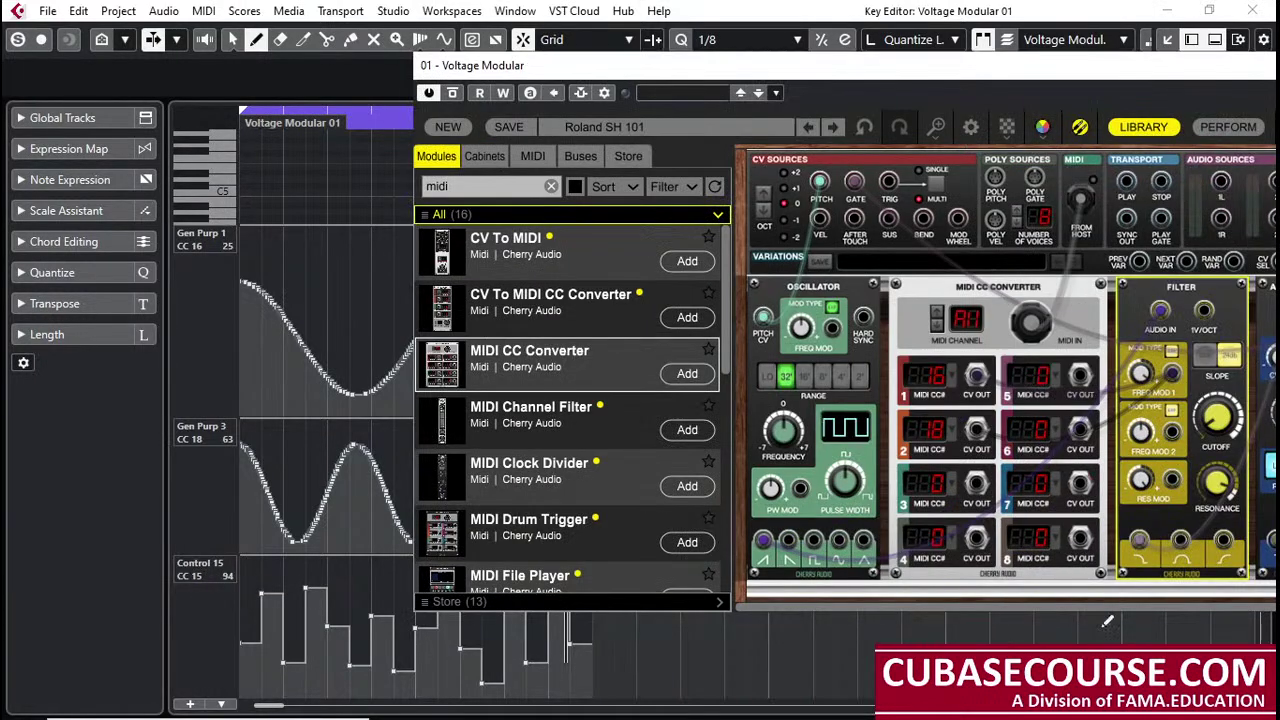
click(951, 483)
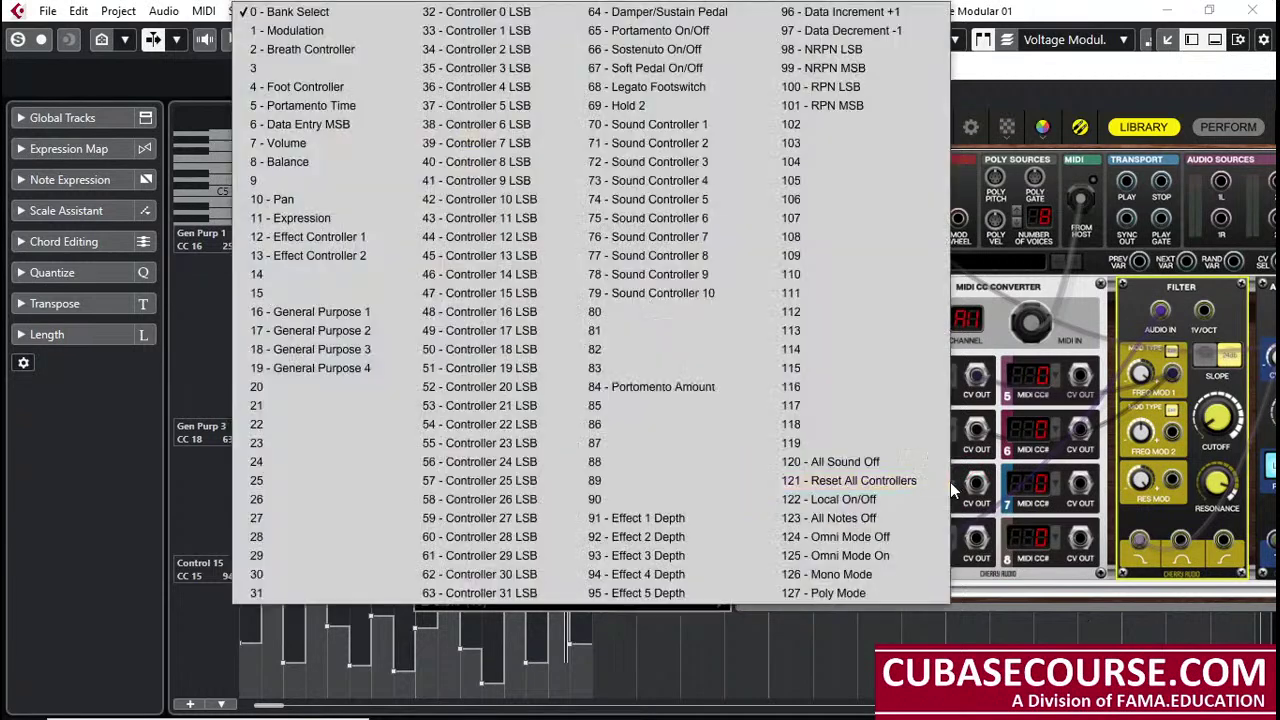
click(295, 278)
drag(977, 487, 1095, 435)
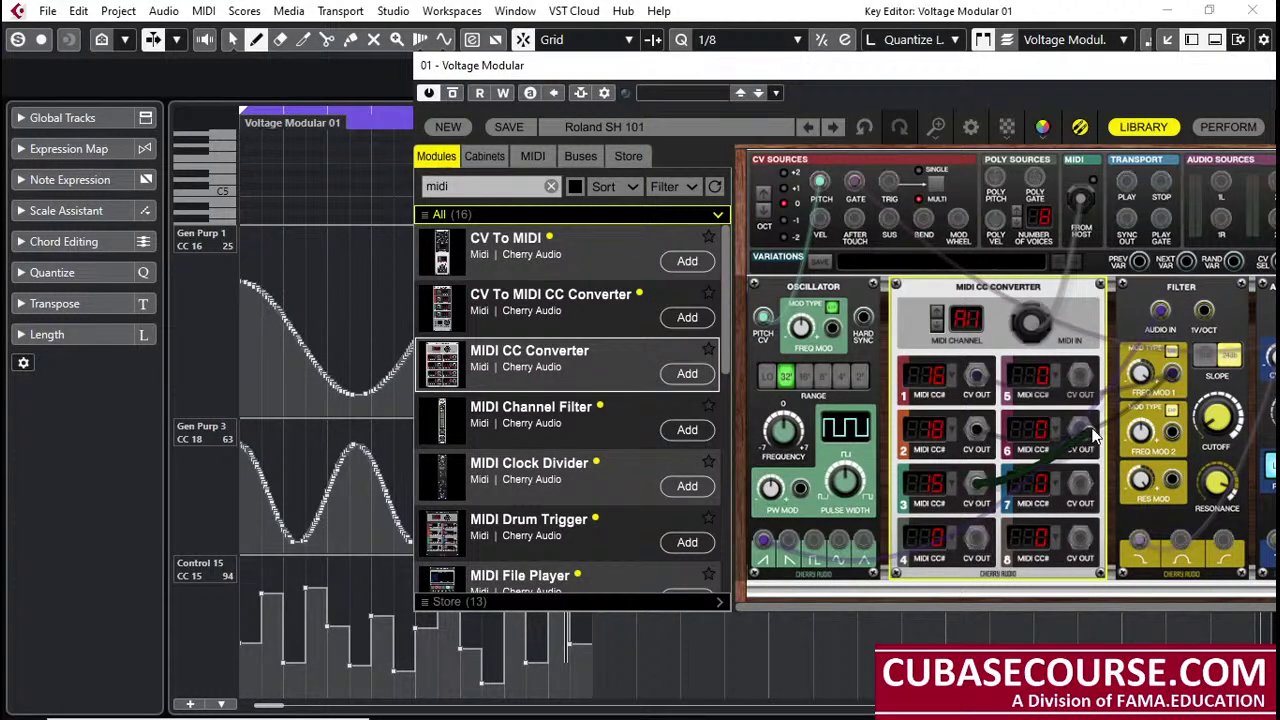
mouse_move(1166, 381)
mouse_down()
mouse_move(1175, 370)
mouse_move(1150, 390)
mouse_up()
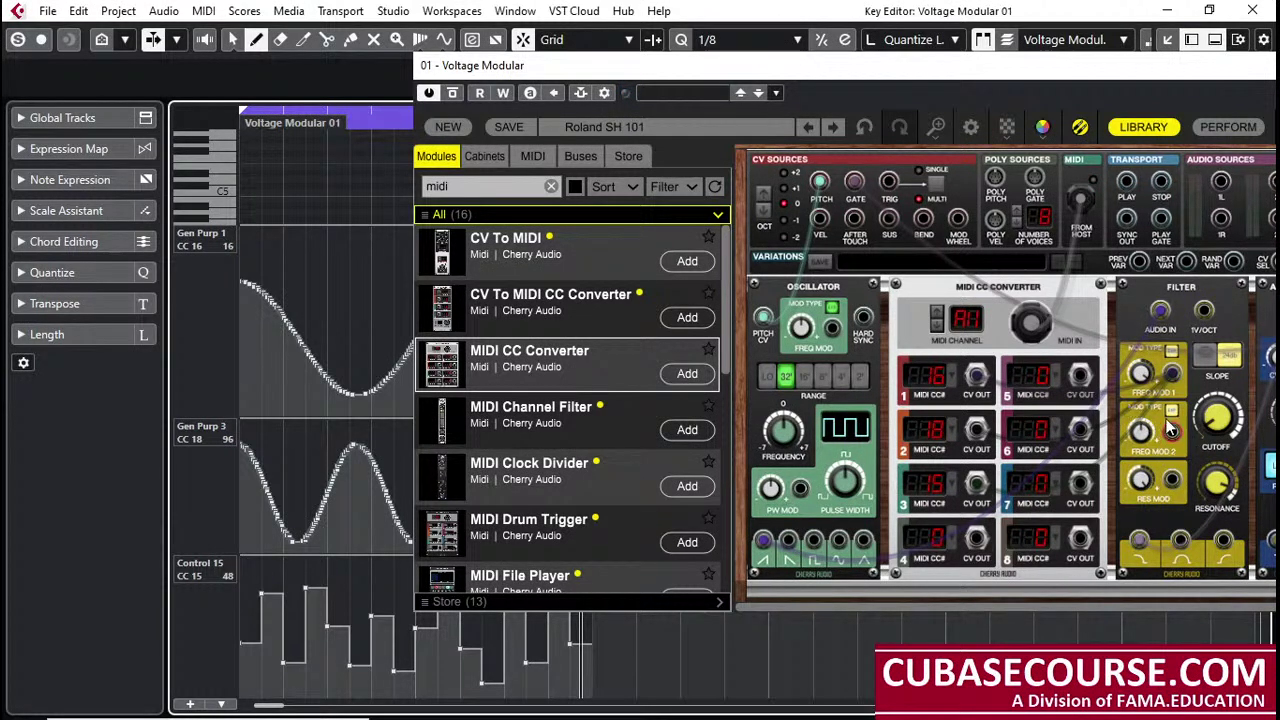
Step: Check the CV Out cabling at the Filter's Freq Mod 1 and Freq Mod 2 inputs, and play the part to hear the modulation
drag(1172, 428, 1177, 376)
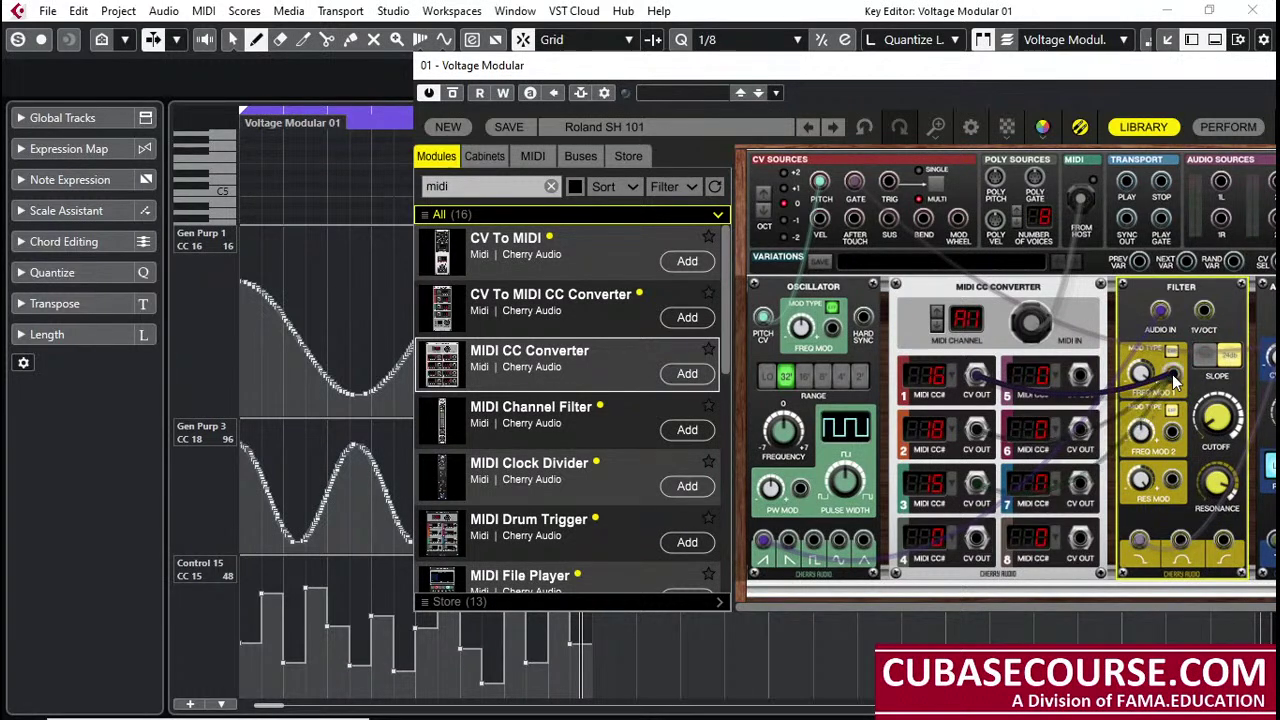
drag(1170, 372, 1170, 432)
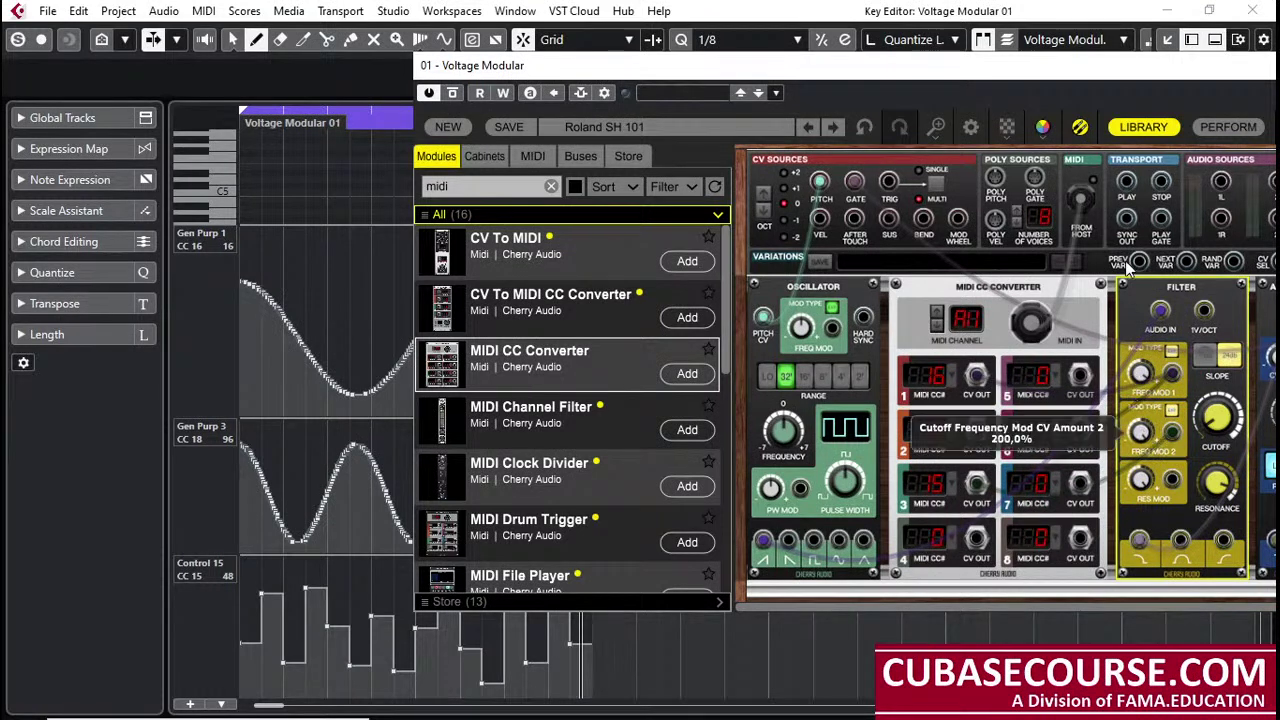
mouse_move(1138, 415)
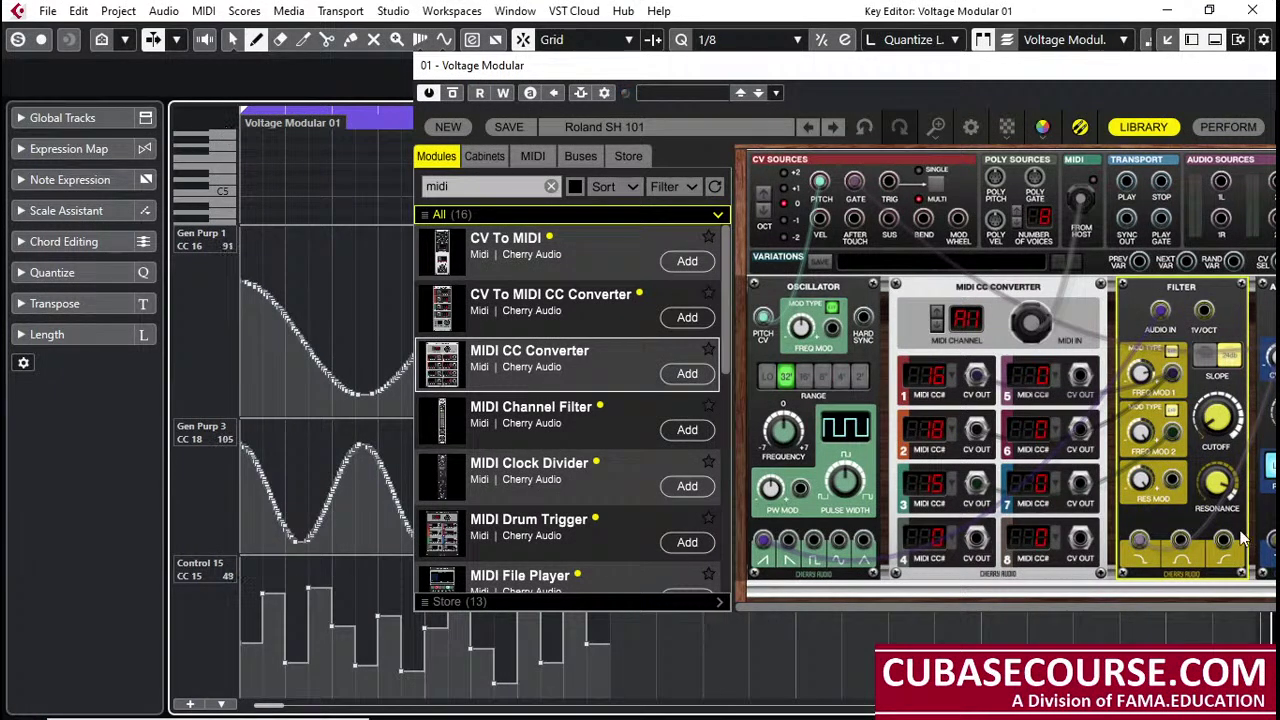
mouse_move(1226, 425)
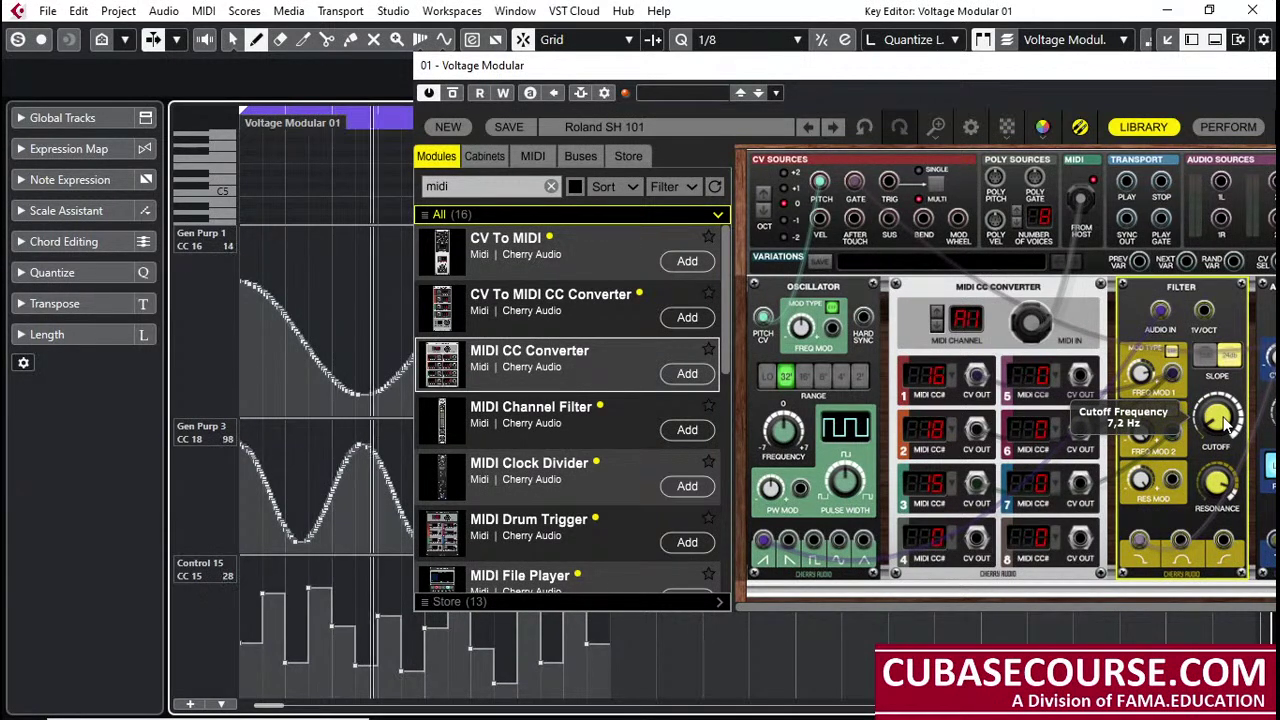
mouse_move(1218, 455)
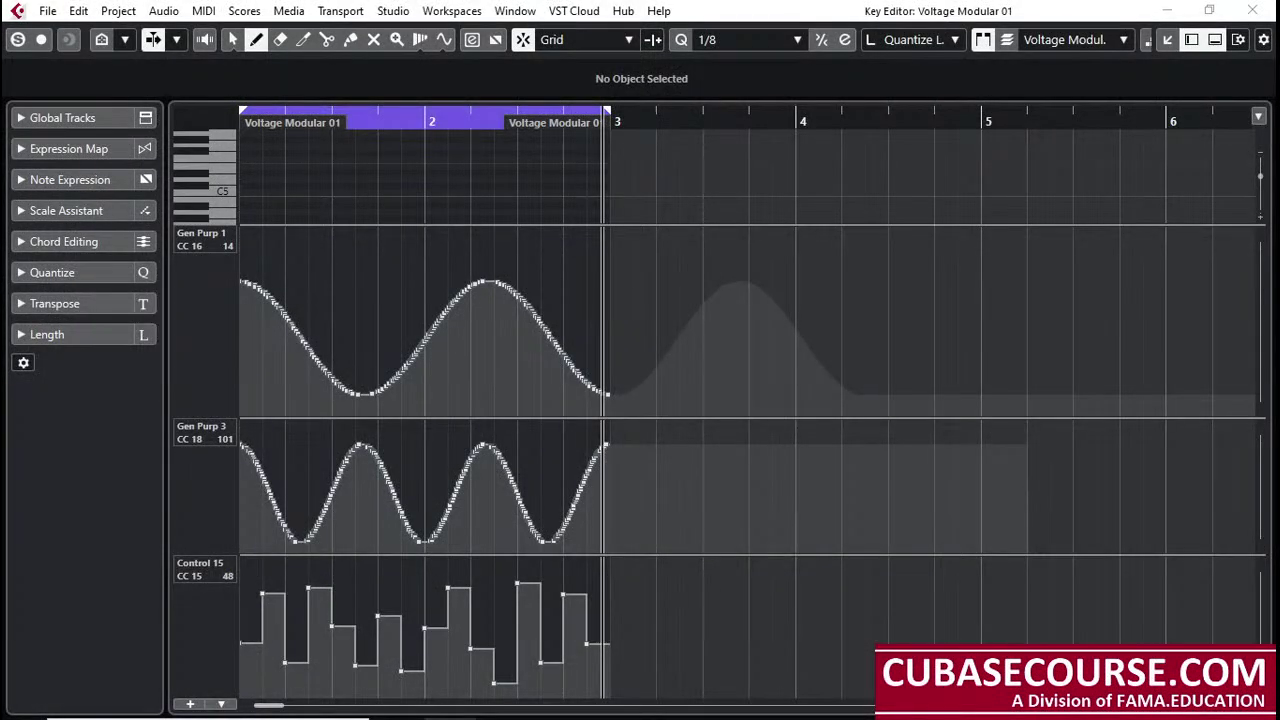
Step: Switch to File Explorer's OBS recordings folder and copy the name of the voltage_clase02_040_controllers_sobre_cutoff_parte1 recording
key(alt+Tab)
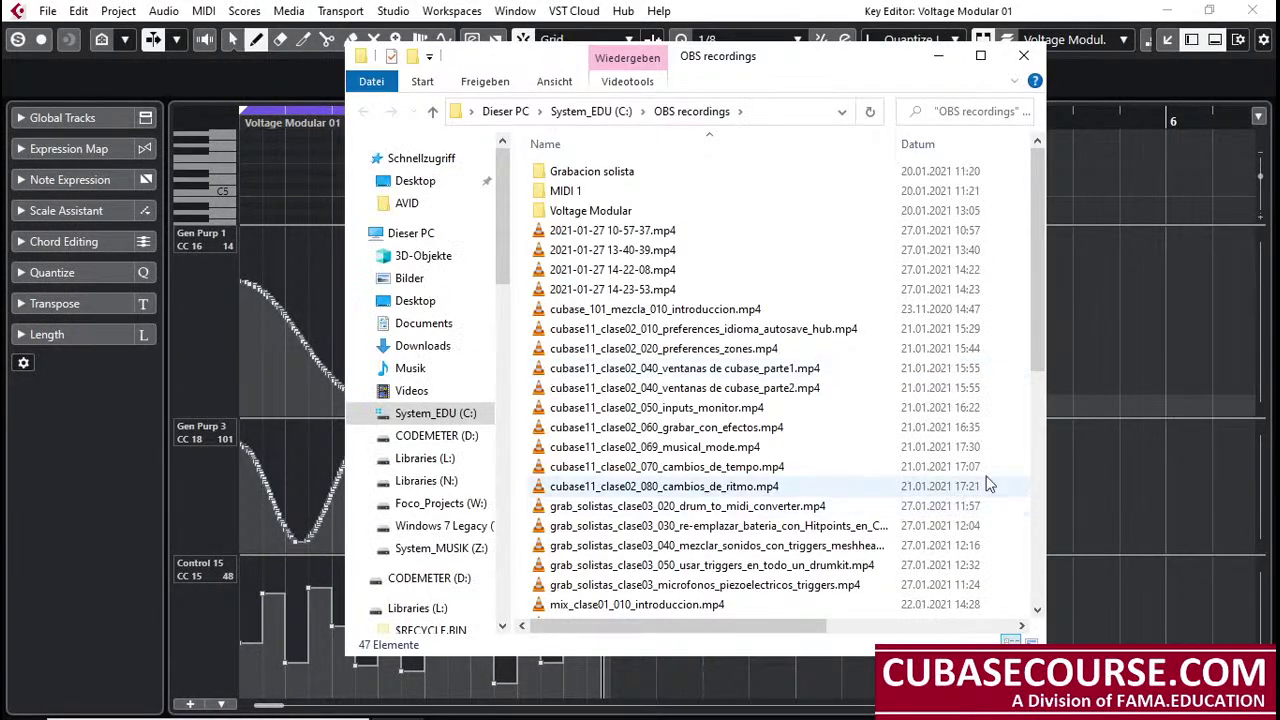
scroll(845, 440, down, 8)
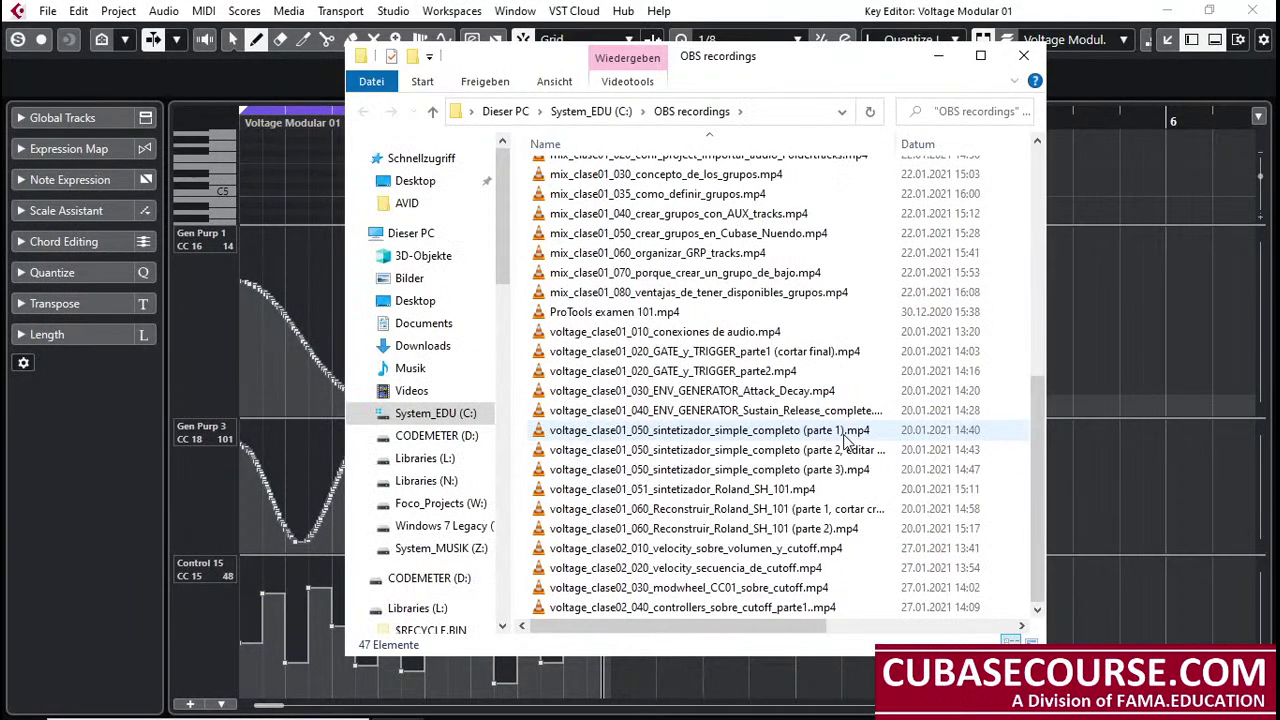
click(864, 610)
key(ctrl+c)
key(F2)
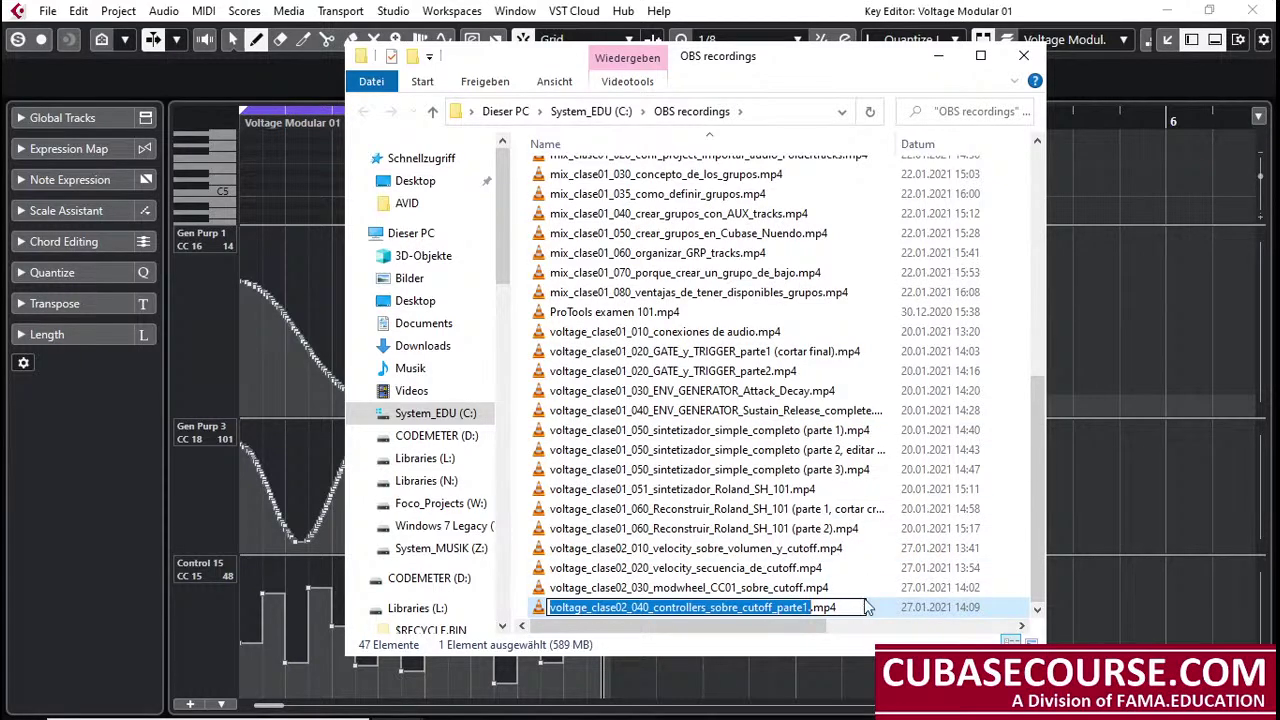
scroll(840, 305, up, 10)
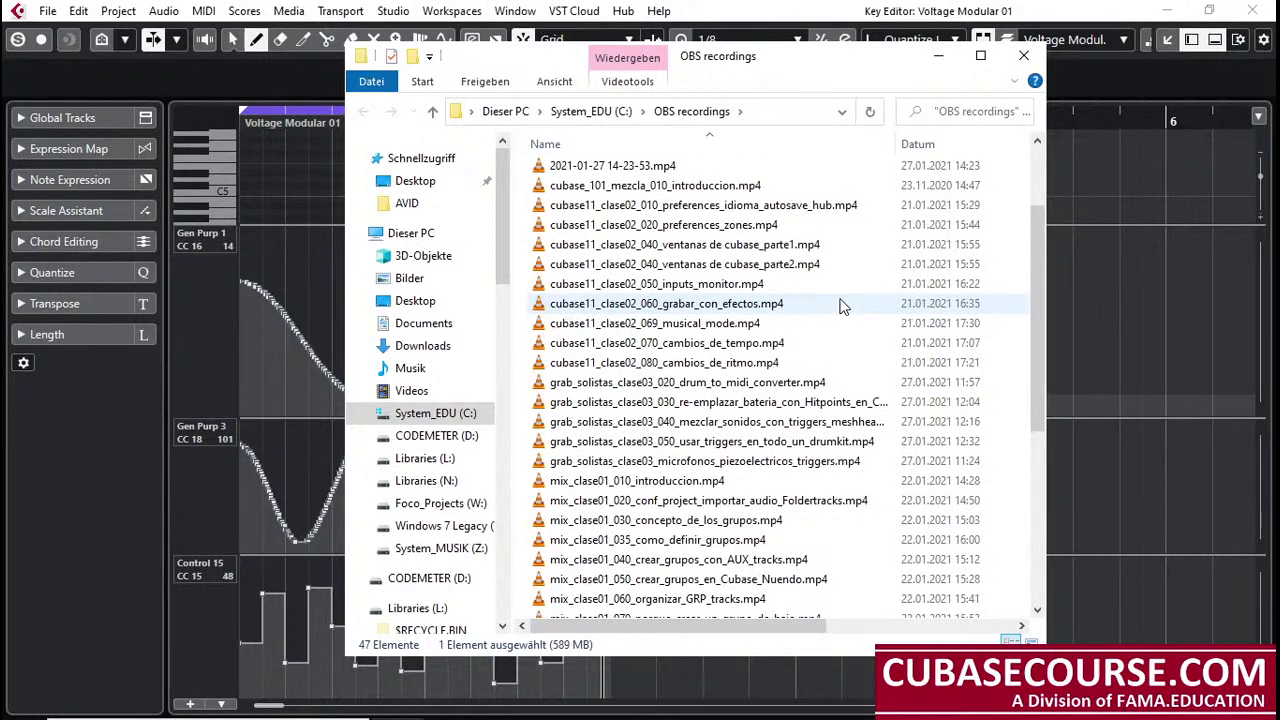
scroll(840, 300, up, 3)
click(816, 295)
key(F2)
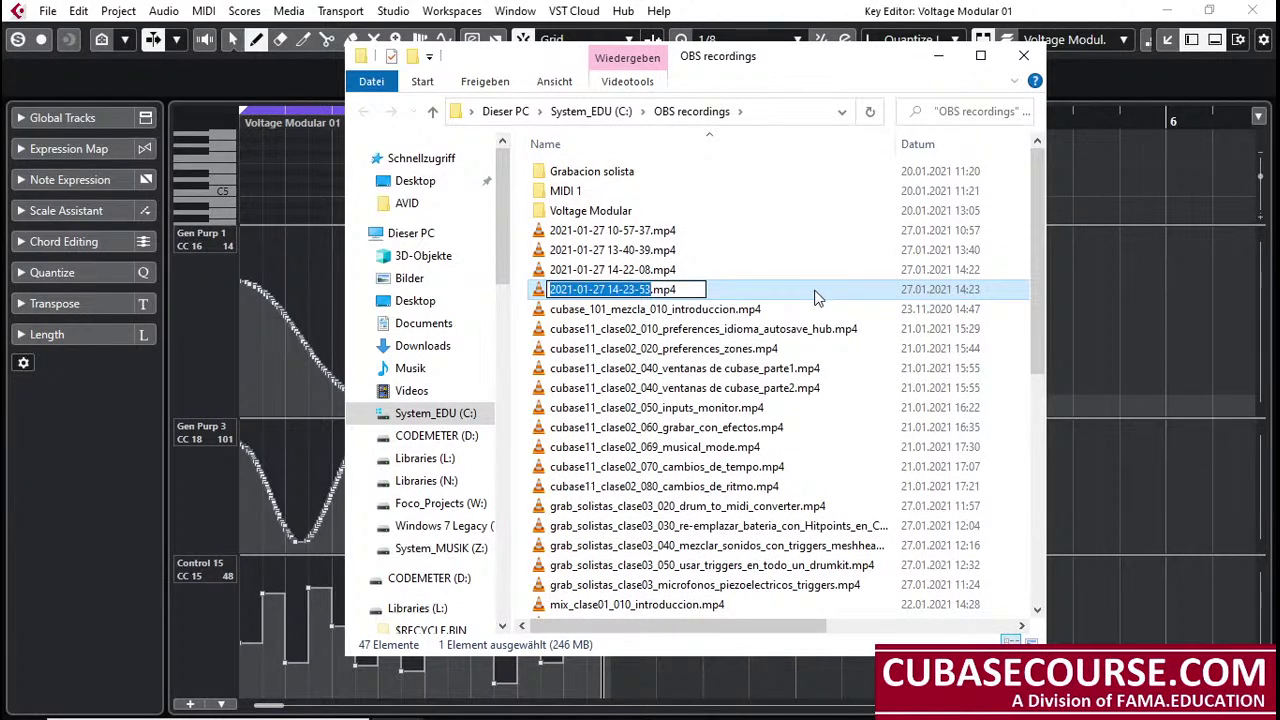
key(ctrl+v)
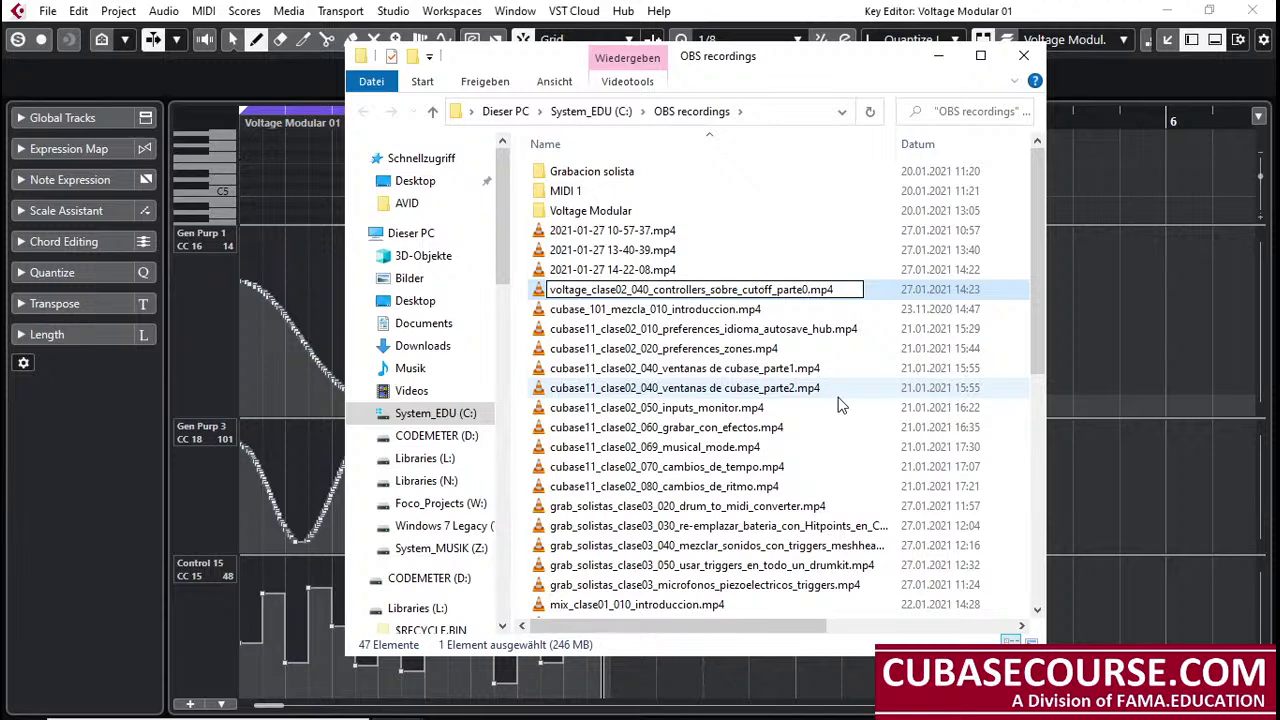
key(Return)
Step: Reopen the OBS recordings folder and change parte0 to parte2 in the newly renamed controllers_sobre_cutoff recording
key(alt+Up)
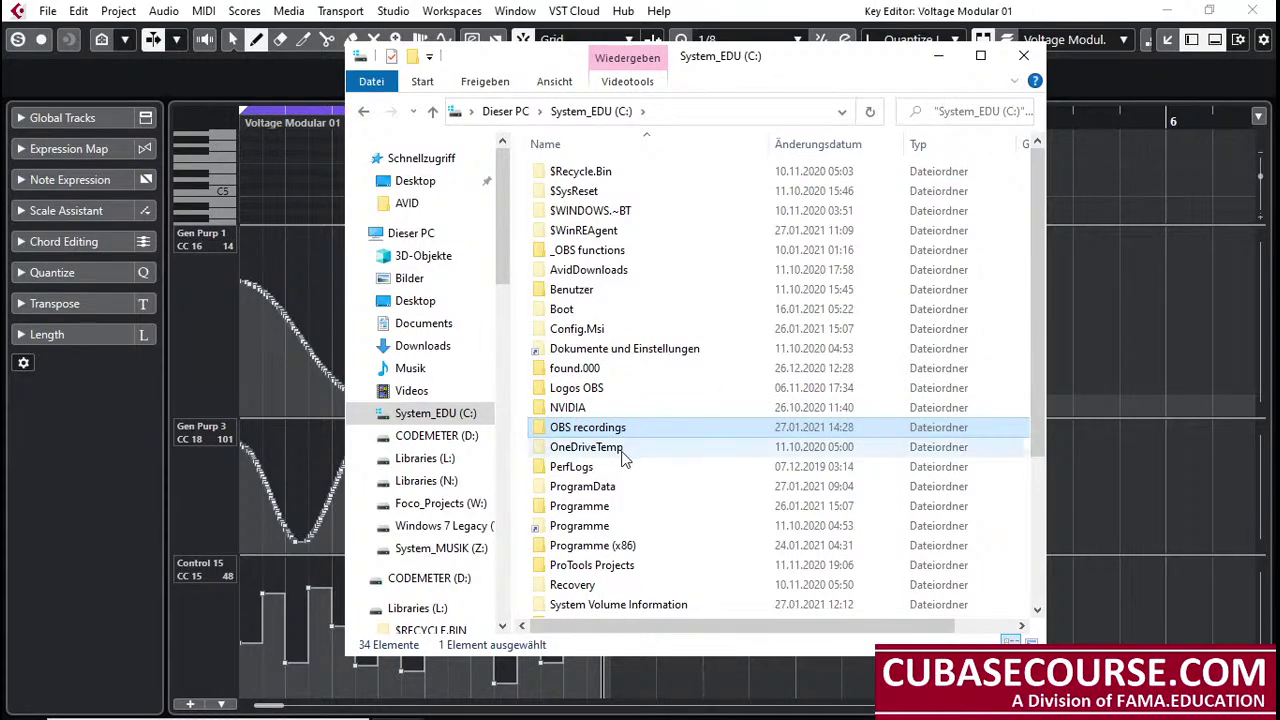
double_click(681, 429)
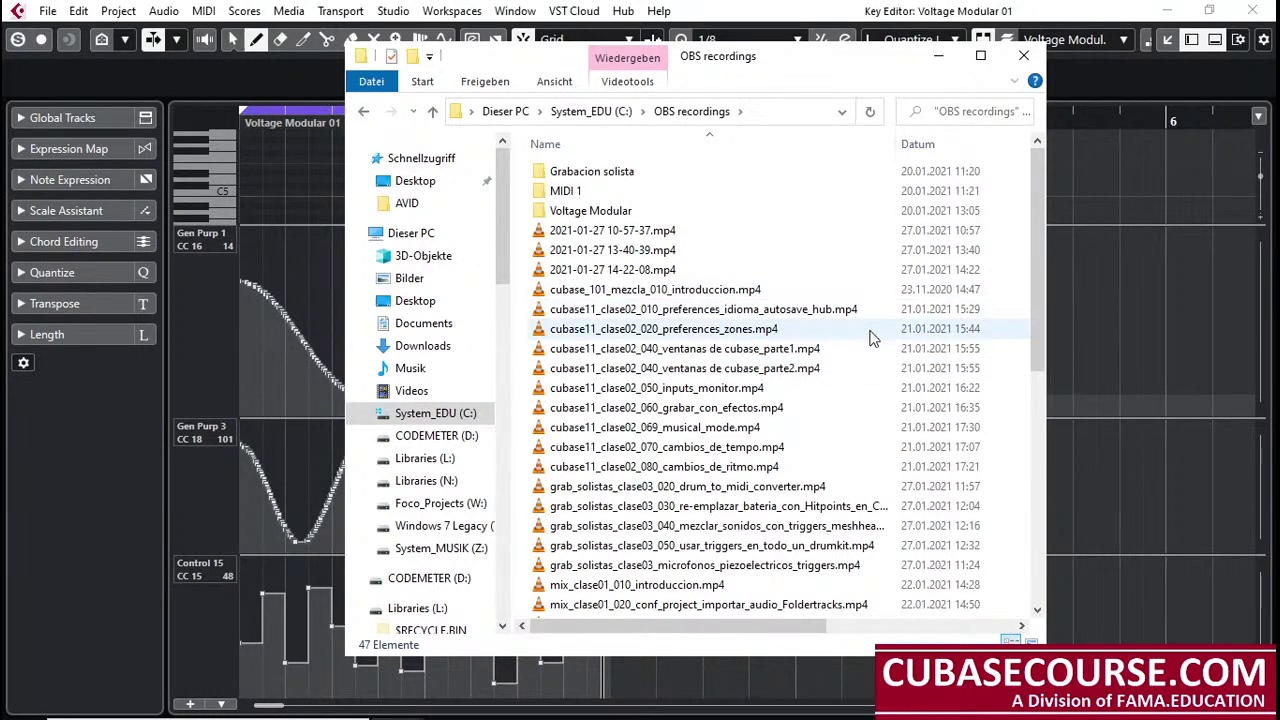
scroll(860, 400, down, 8)
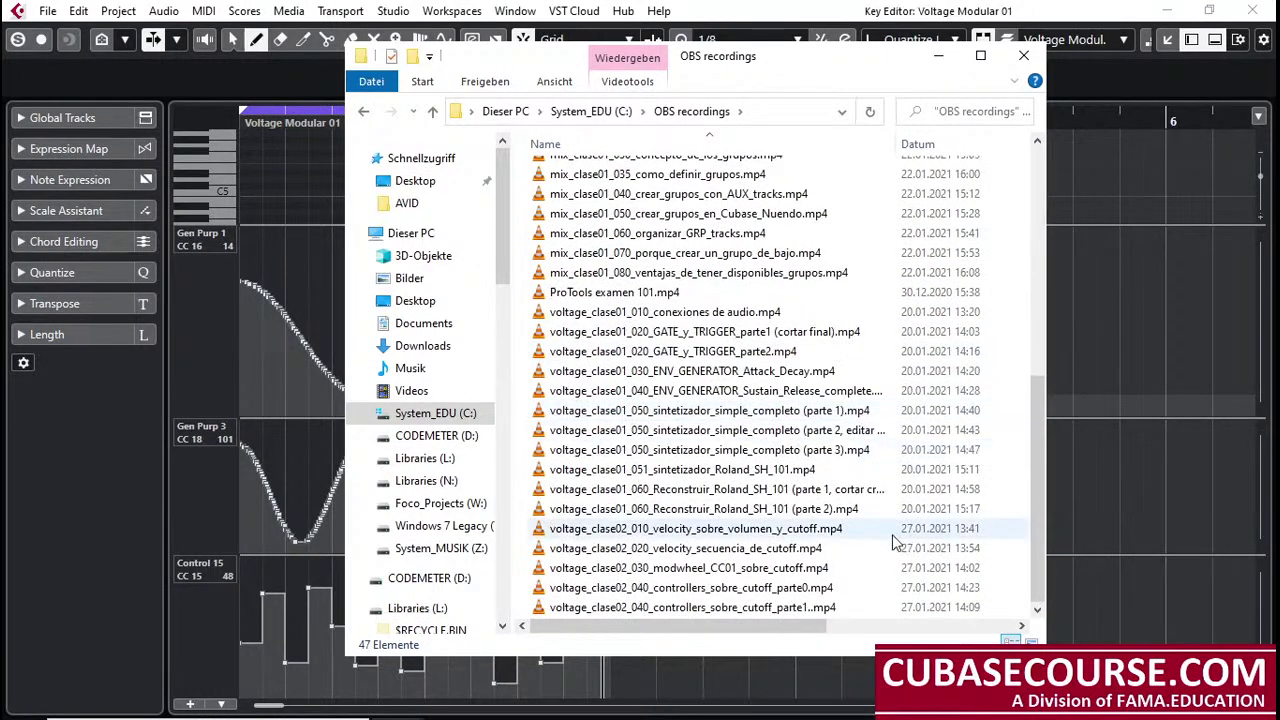
click(806, 588)
key(F2)
click(806, 588)
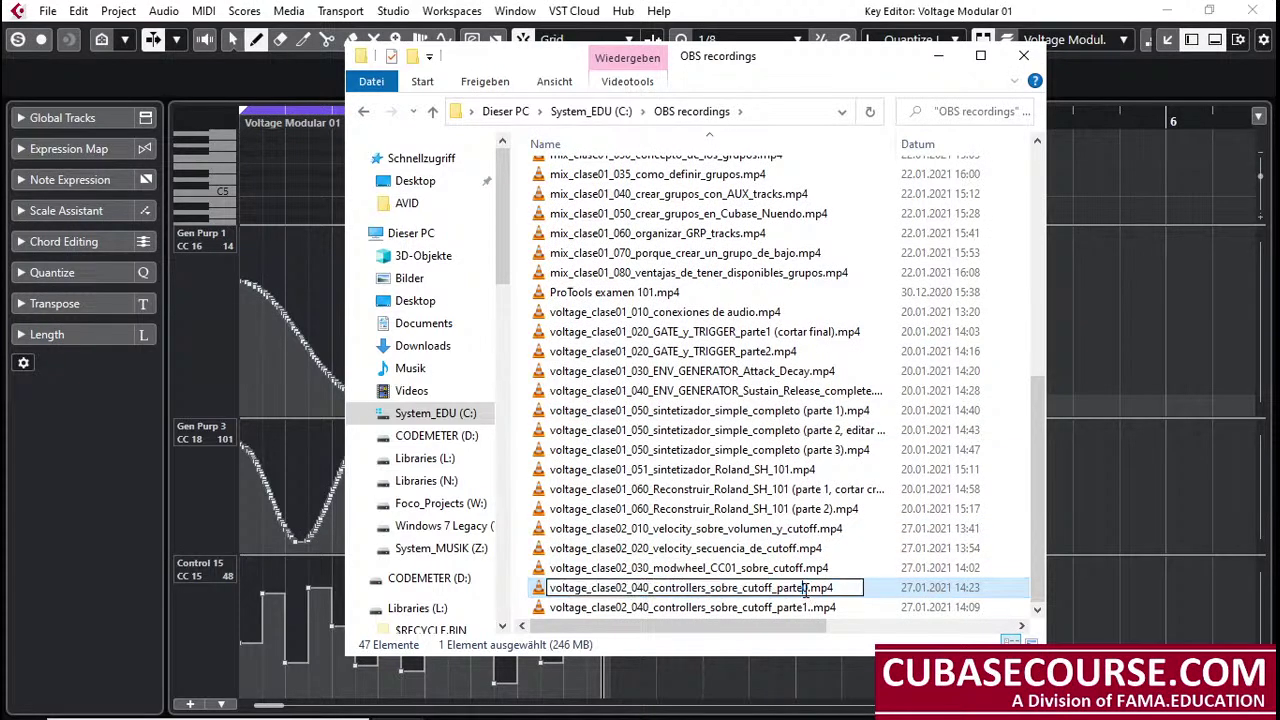
drag(806, 588, 812, 588)
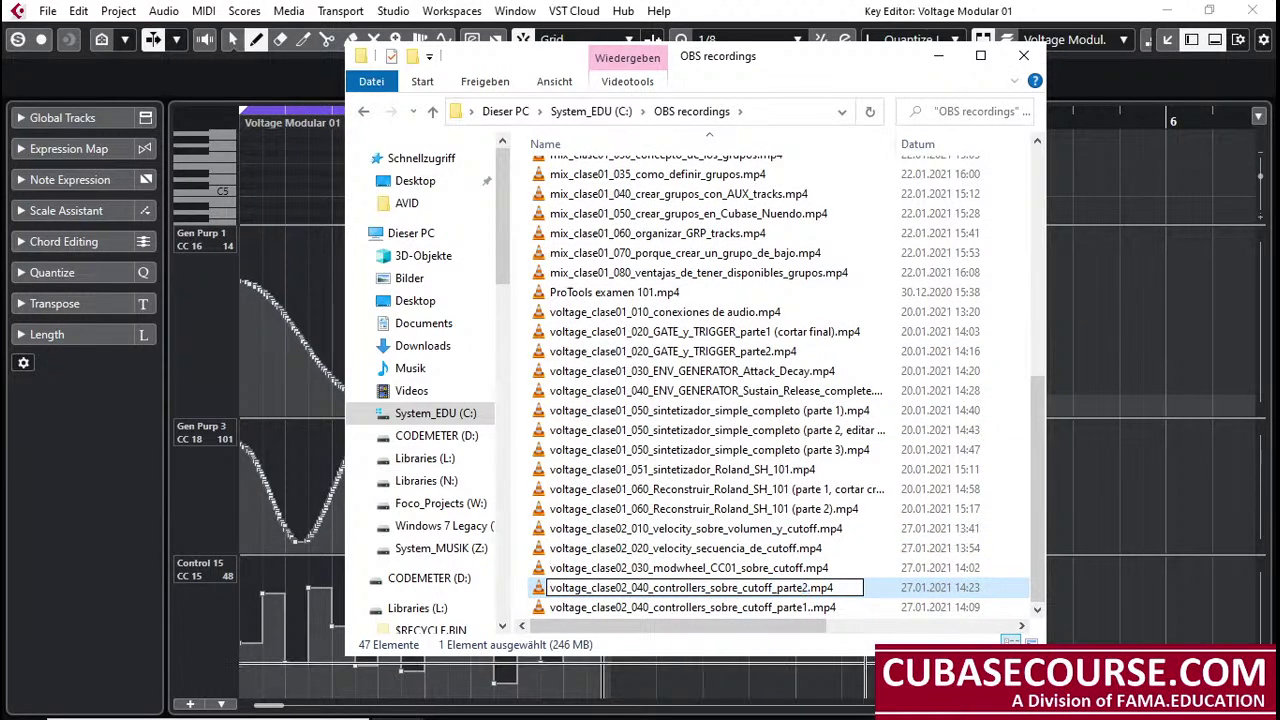
text(2)
key(Return)
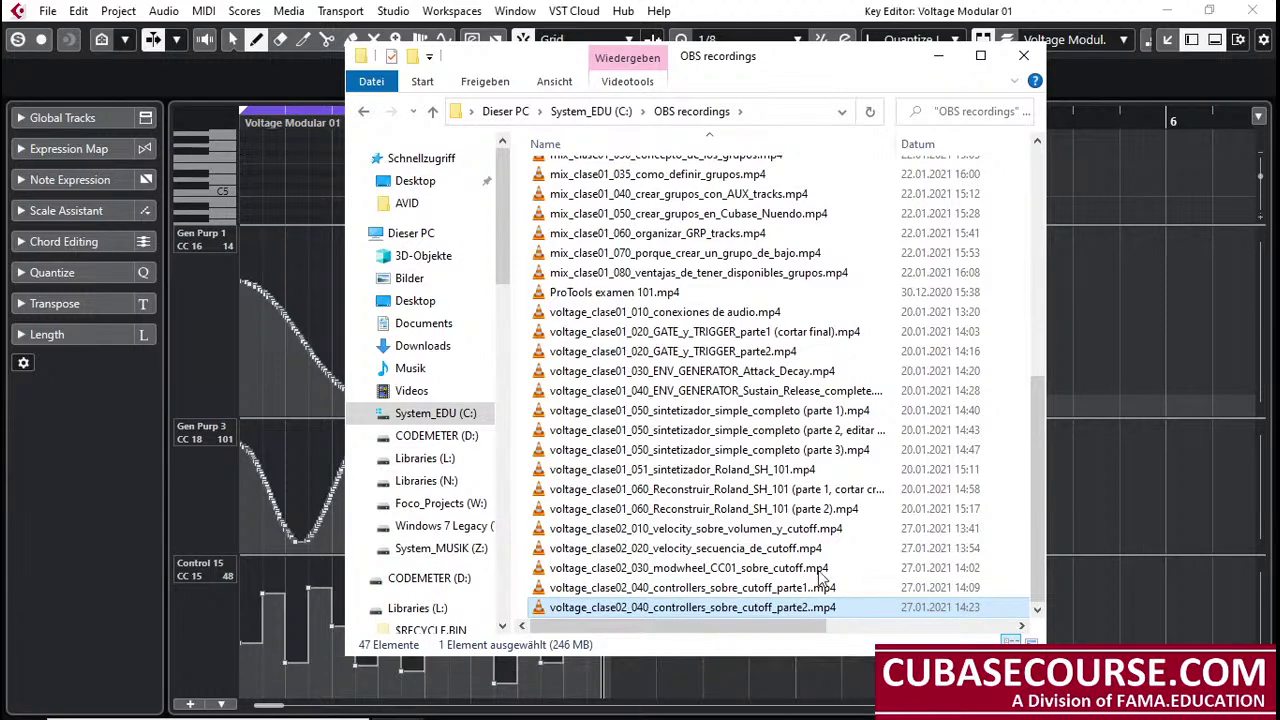
Step: Remove the extra dot before the extension so the file is named voltage_clase02_040_controllers_sobre_cutoff_parte2.mp4
click(810, 613)
click(809, 610)
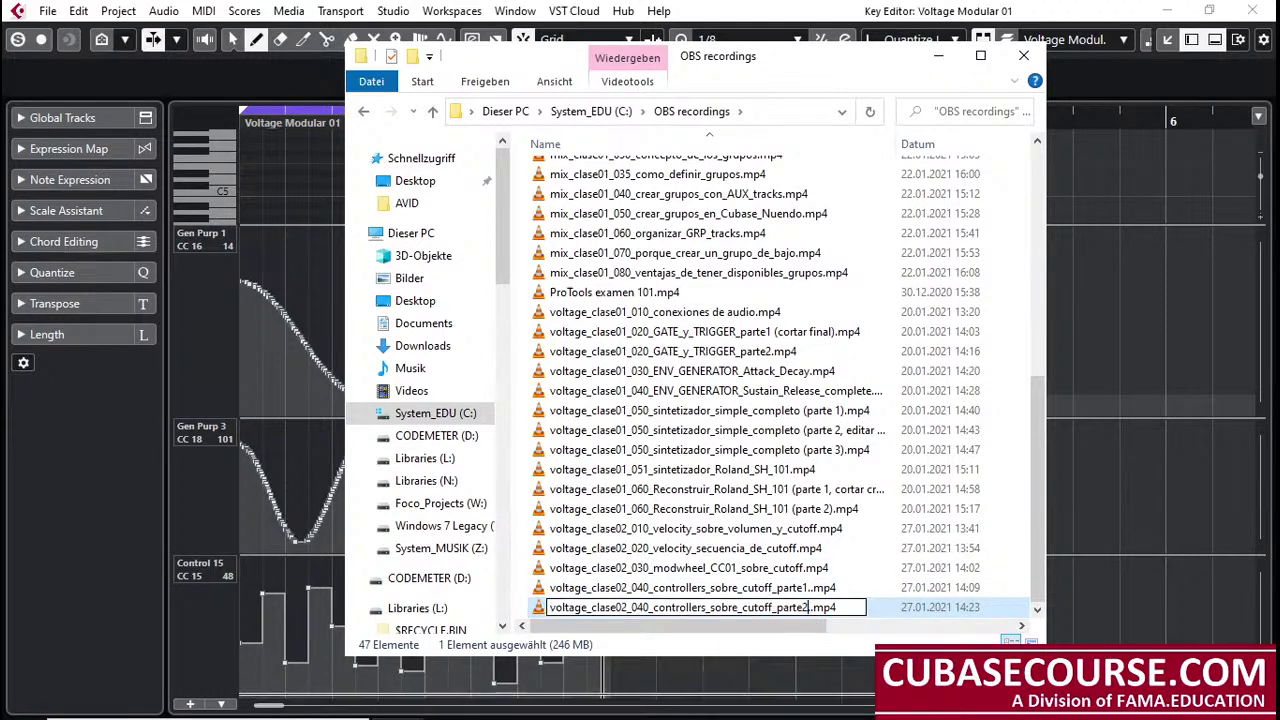
key(Return)
Step: Remove the extra dot from the parte1 recording's name, making it voltage_clase02_040_controllers_sobre_cutoff_parte1.mp4, and switch back to Cubase
key(Up)
key(F2)
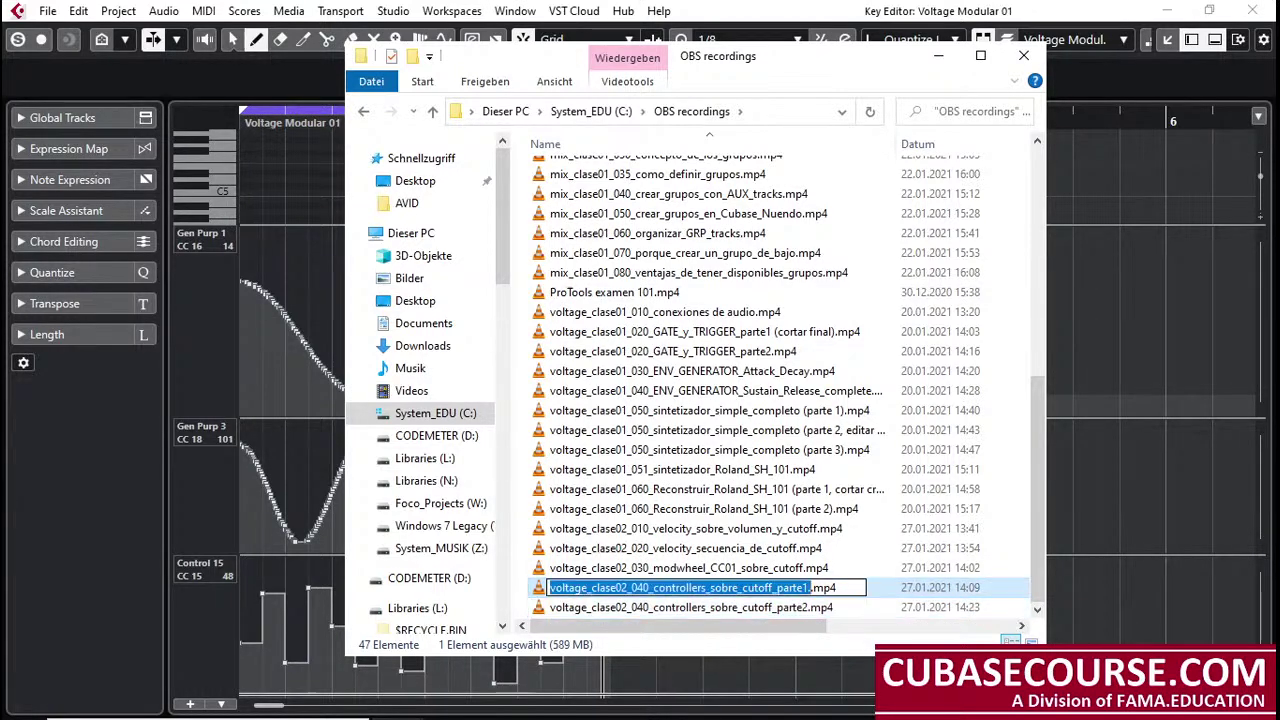
key(Right)
key(BackSpace)
key(Return)
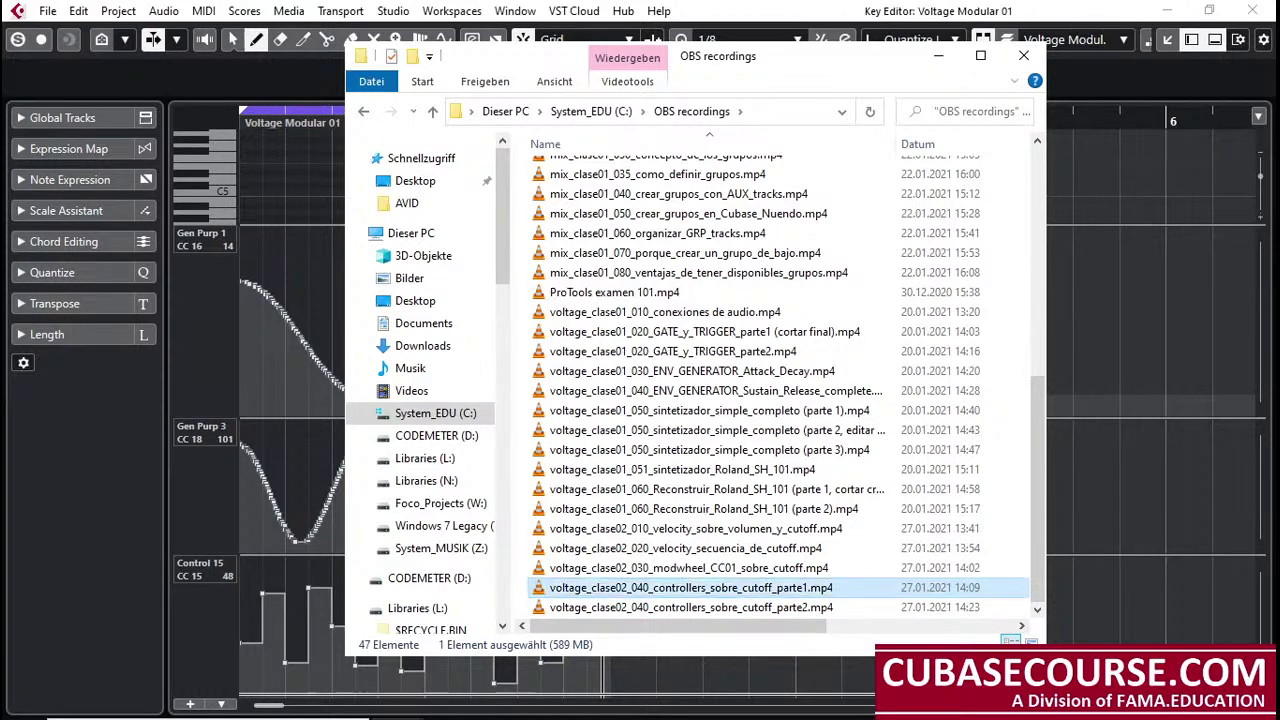
click(1098, 8)
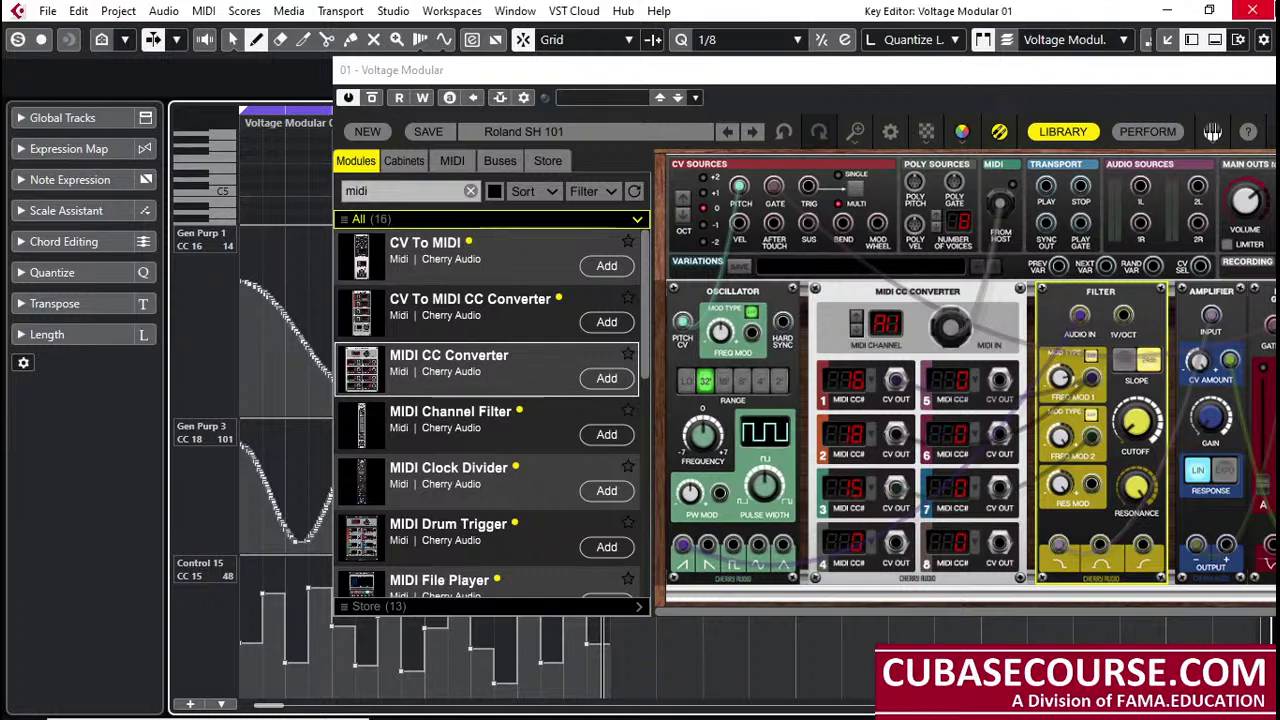
Step: Switch to the Firefox window with the Google image search and search for images of MIDI Controller
drag(562, 72, 415, 87)
mouse_move(685, 706)
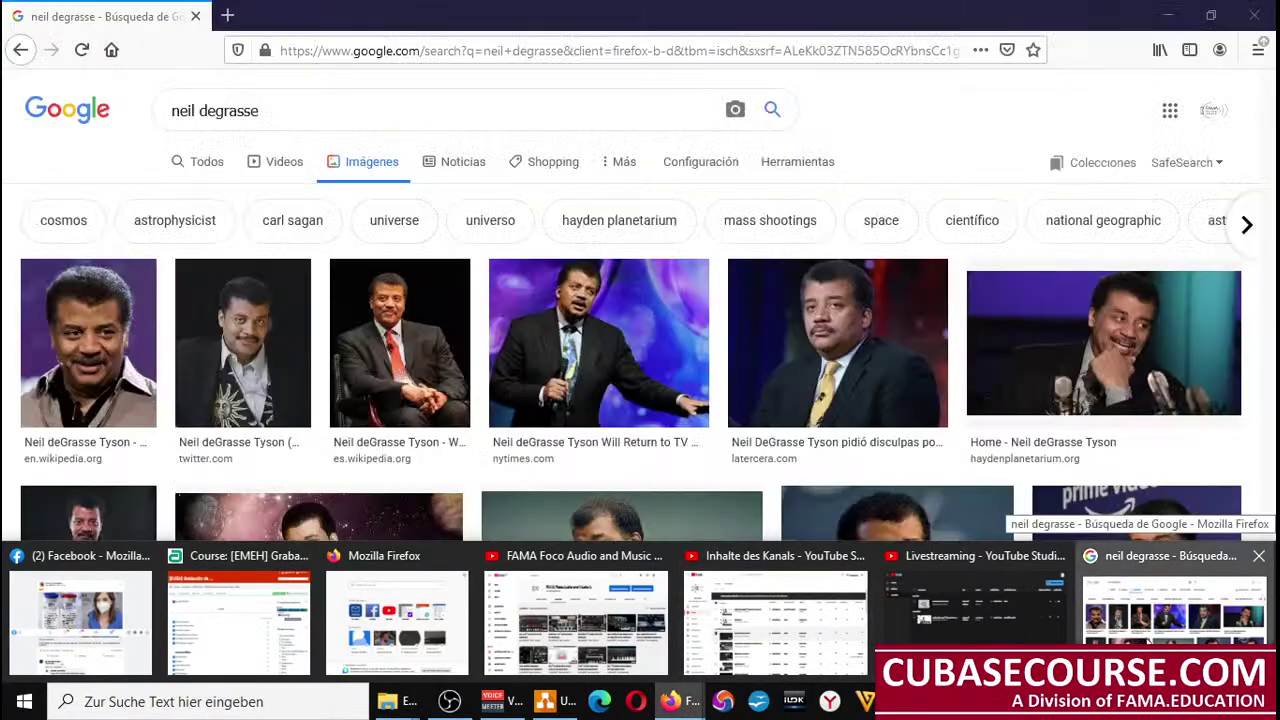
click(1172, 615)
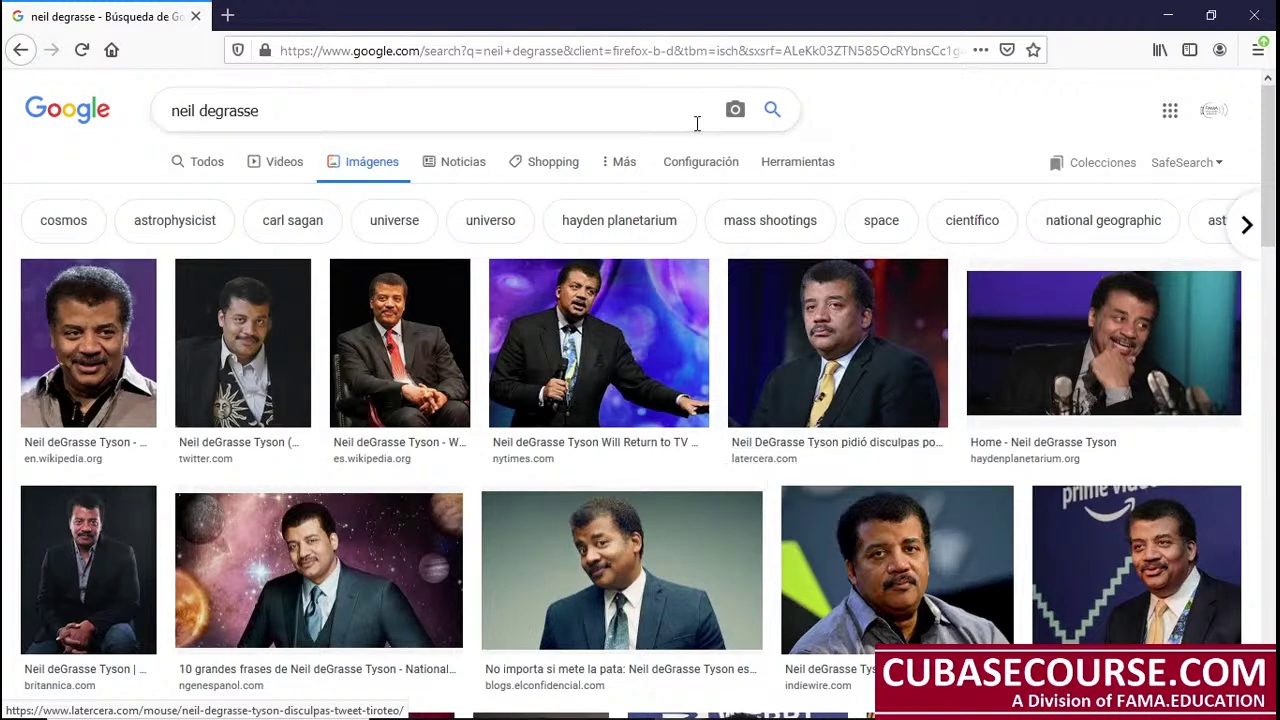
drag(316, 107, 105, 106)
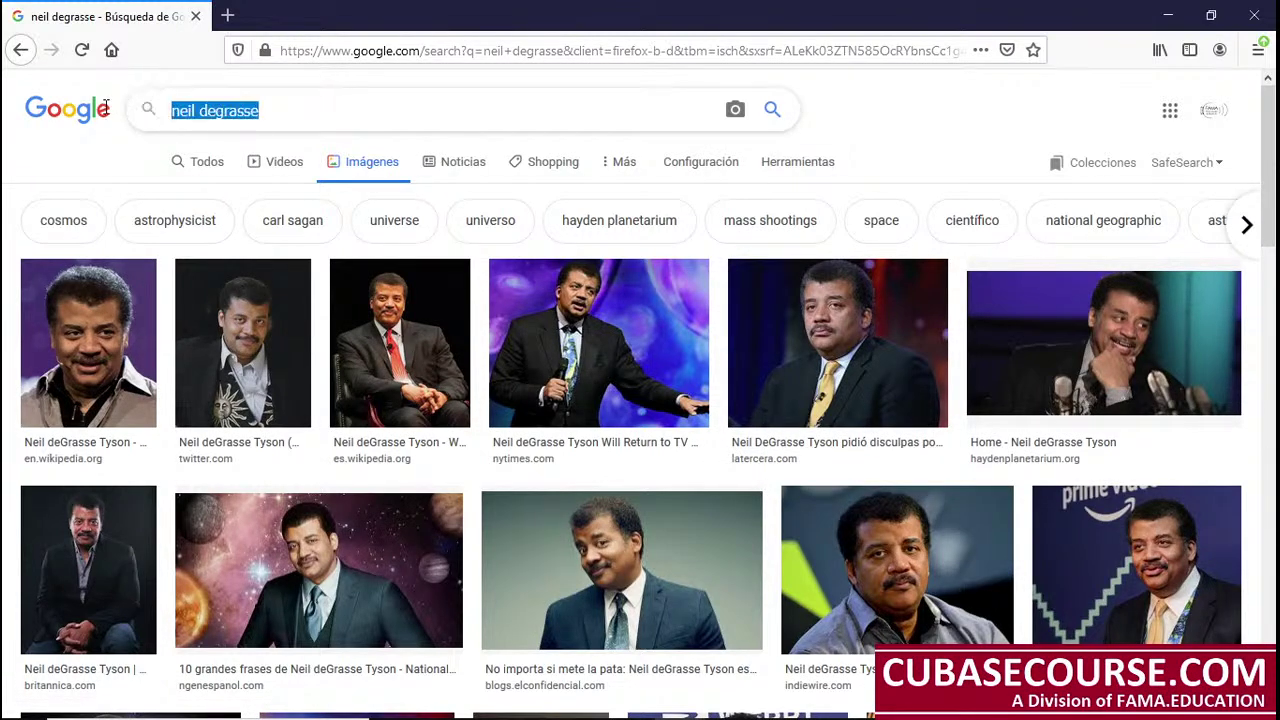
text(MIDI )
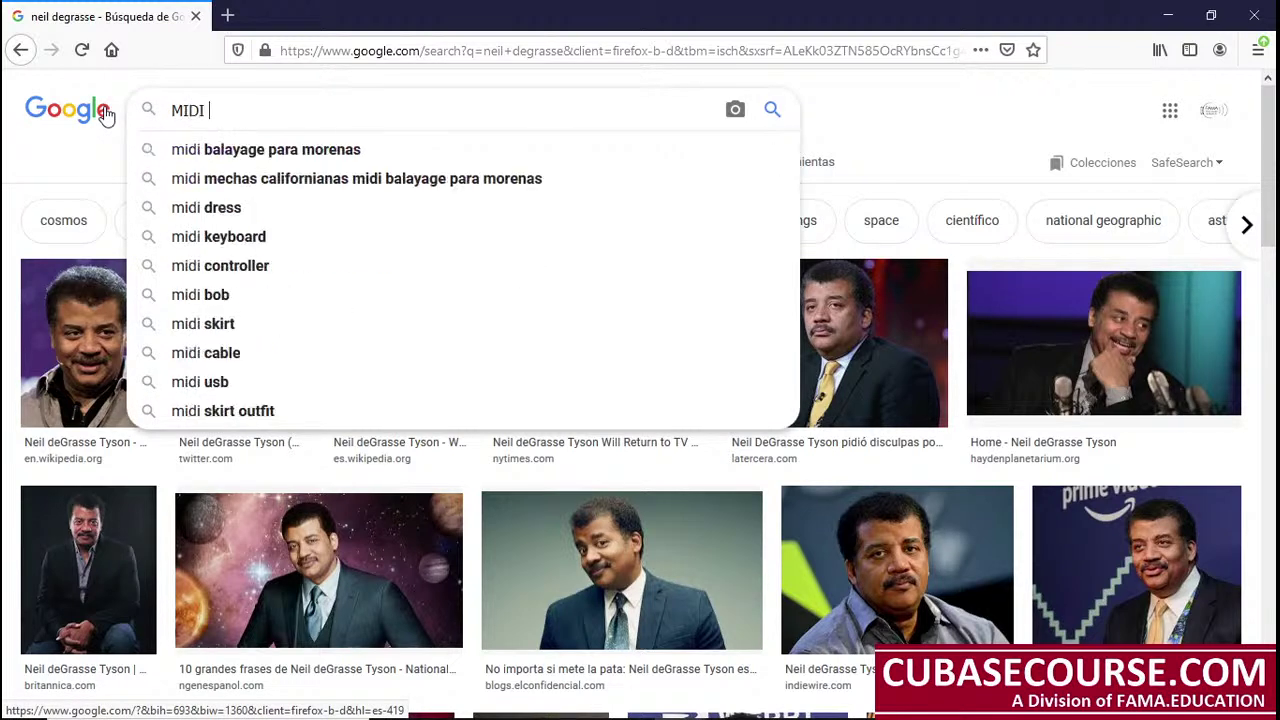
text(Controller)
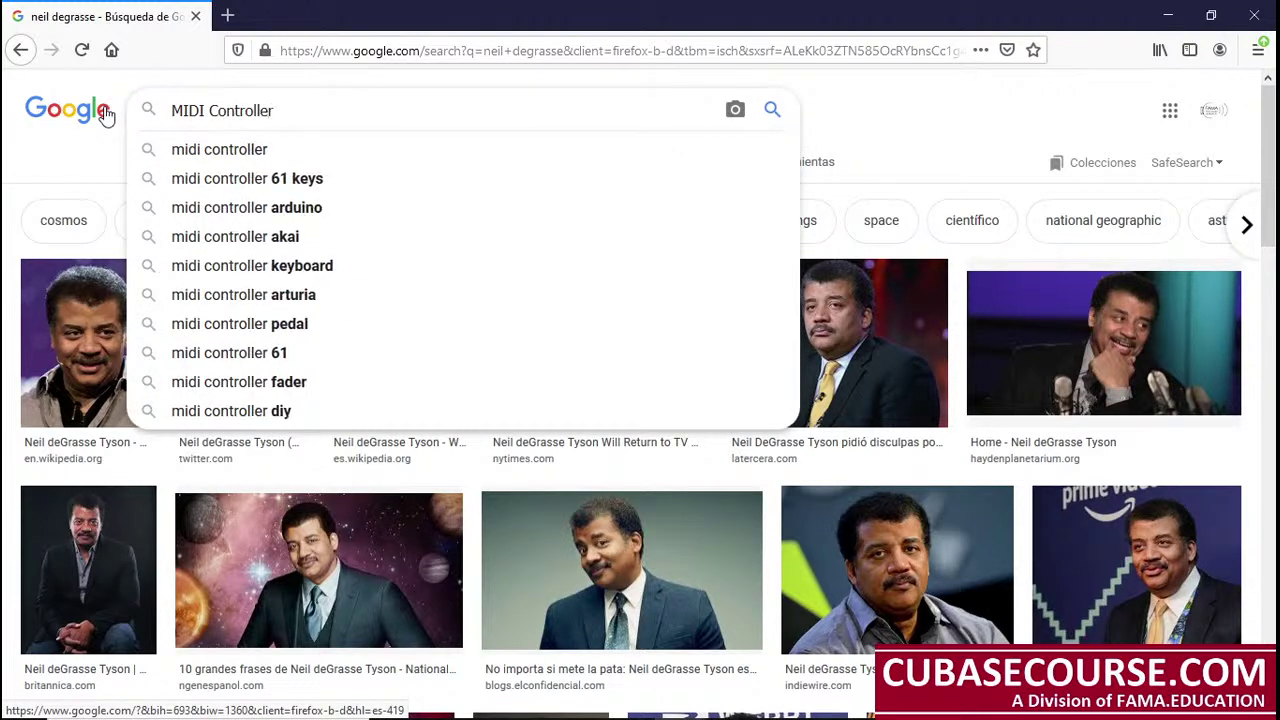
key(Return)
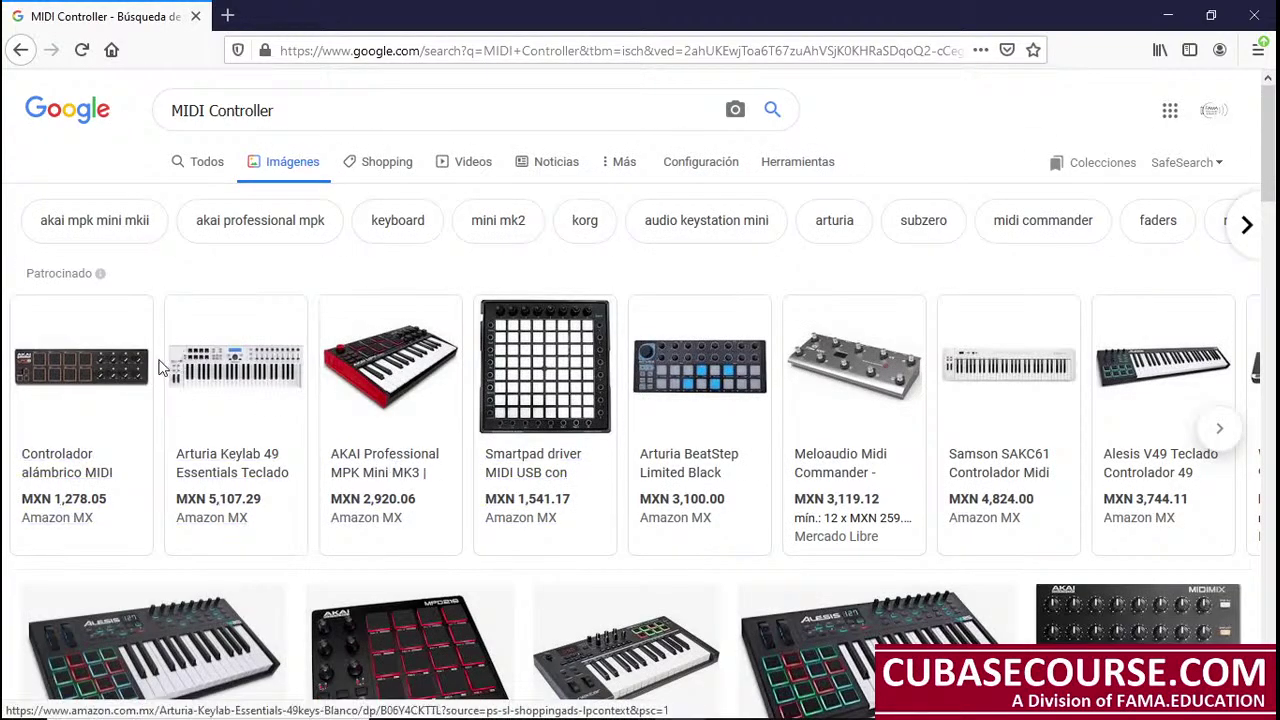
right_click(104, 373)
click(307, 15)
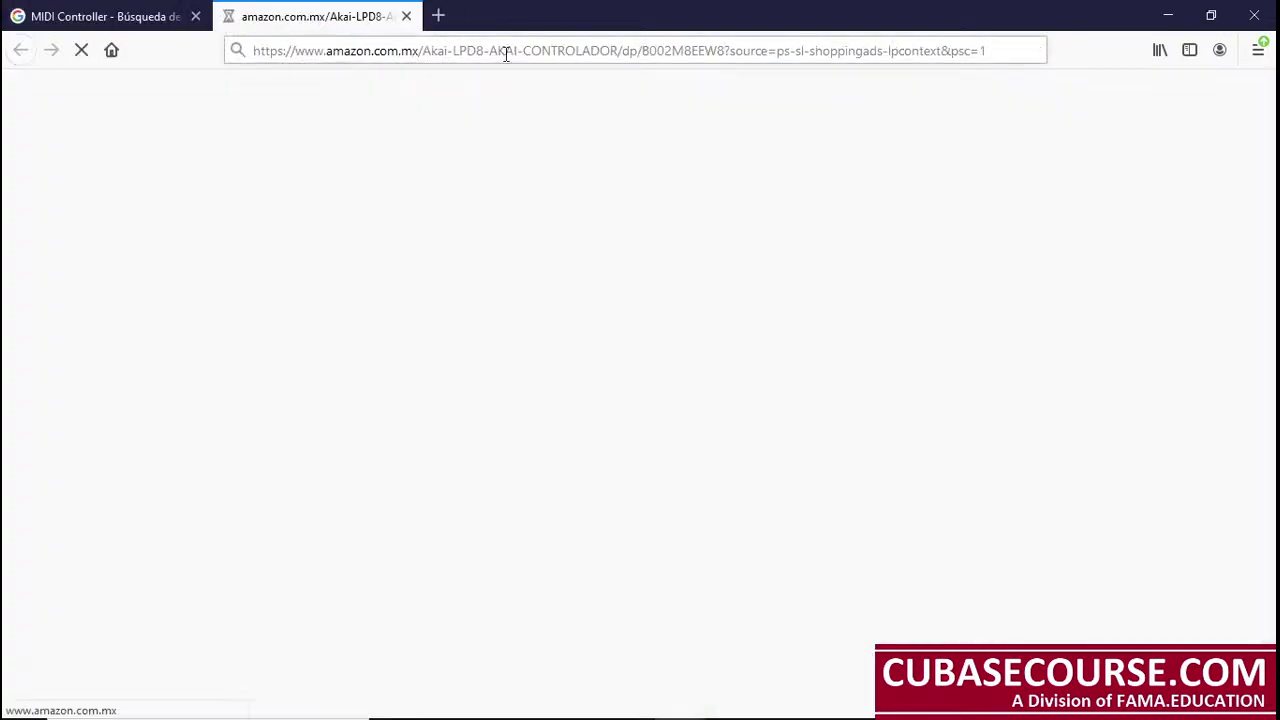
click(160, 12)
click(235, 12)
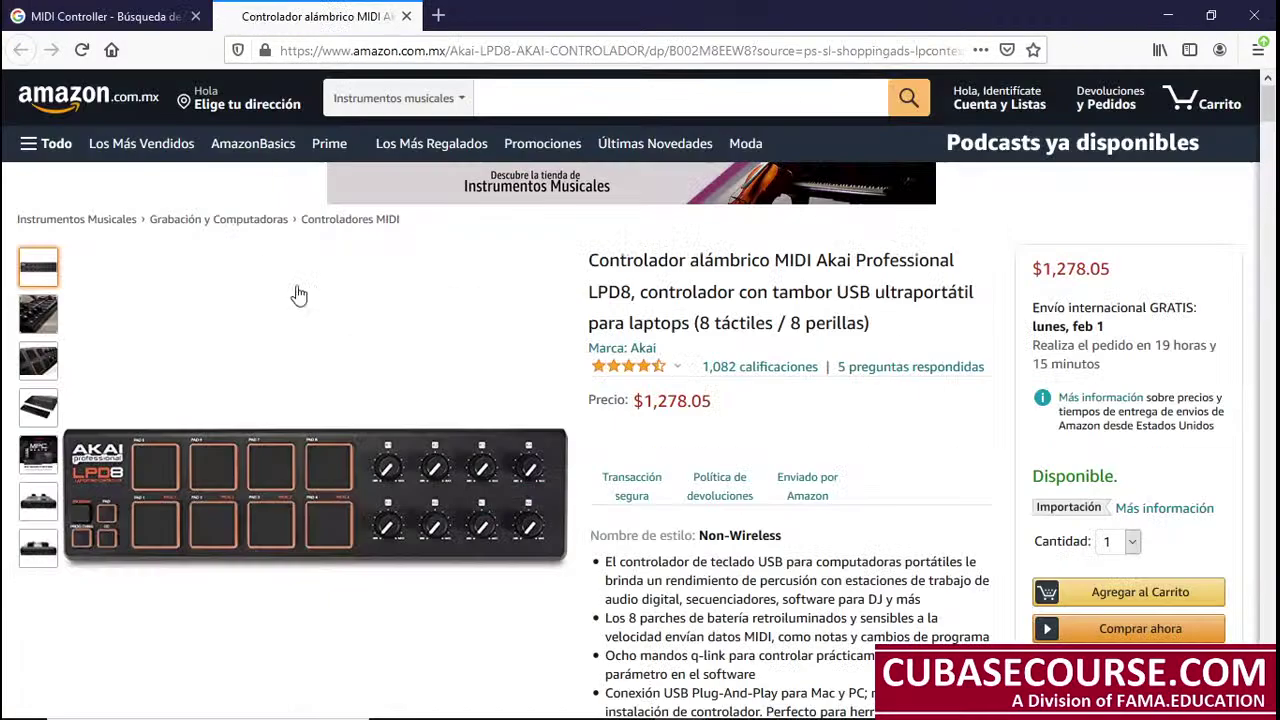
click(406, 17)
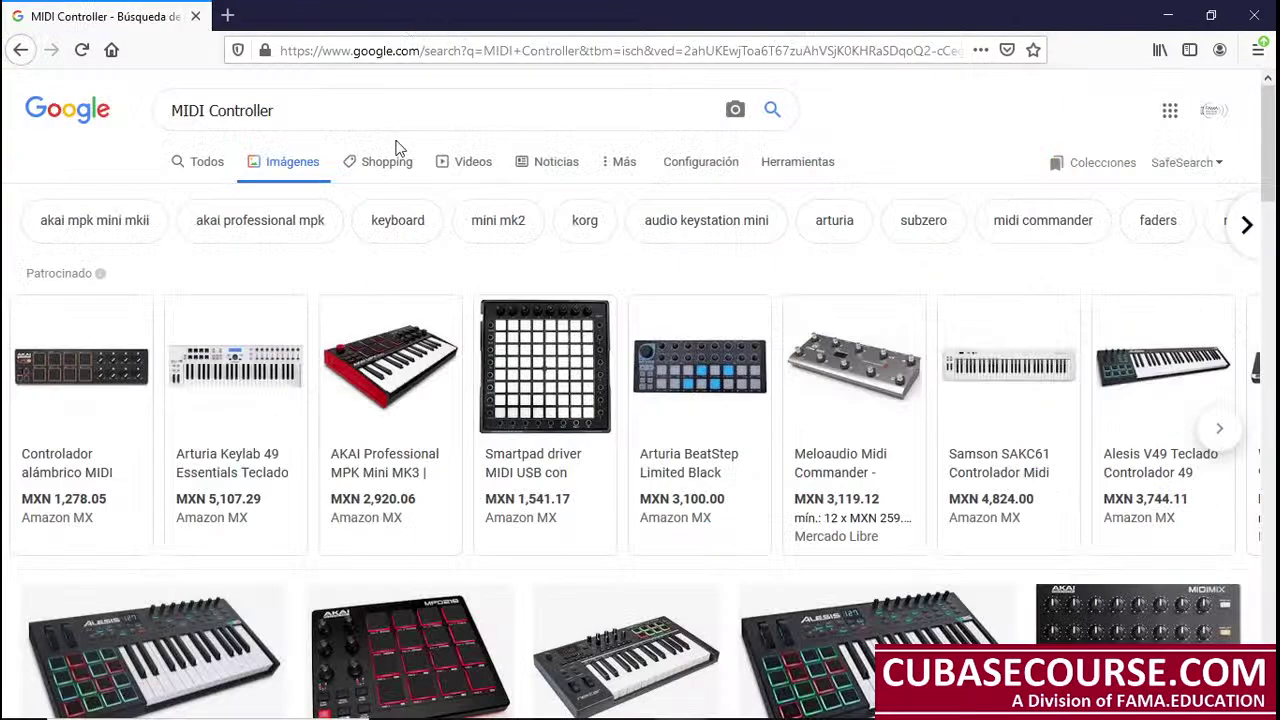
scroll(300, 465, down, 3)
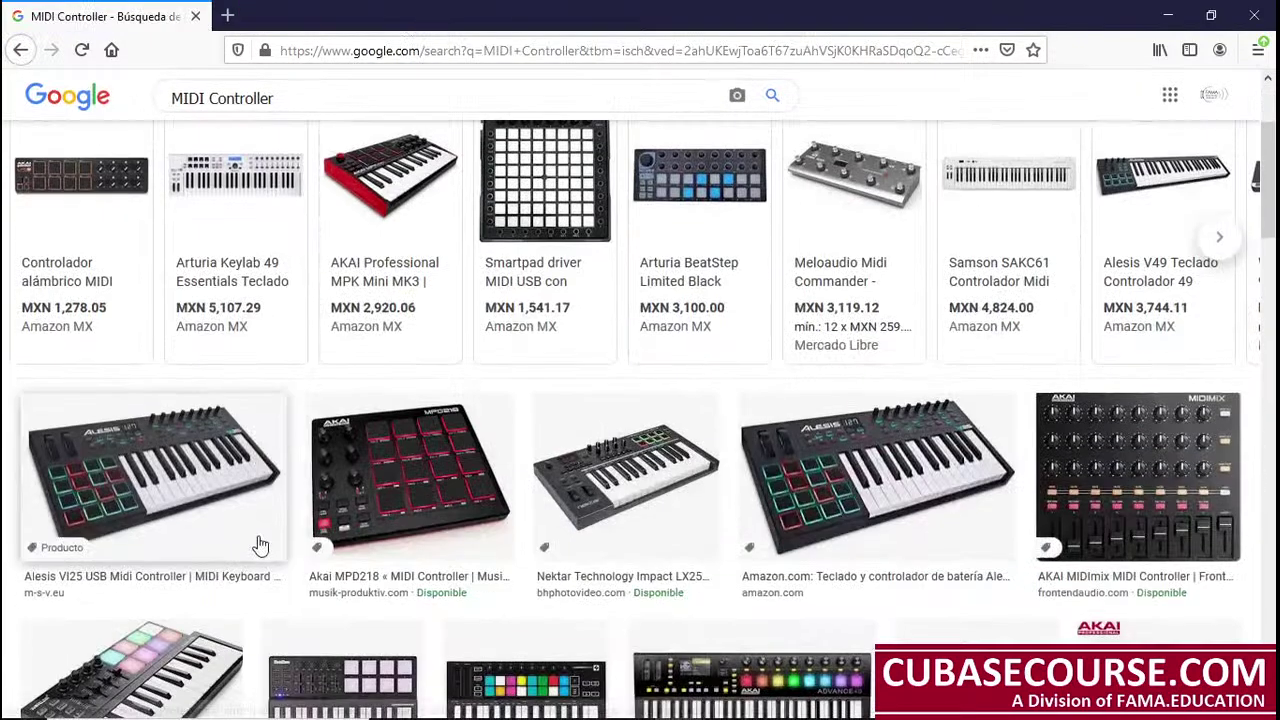
right_click(168, 475)
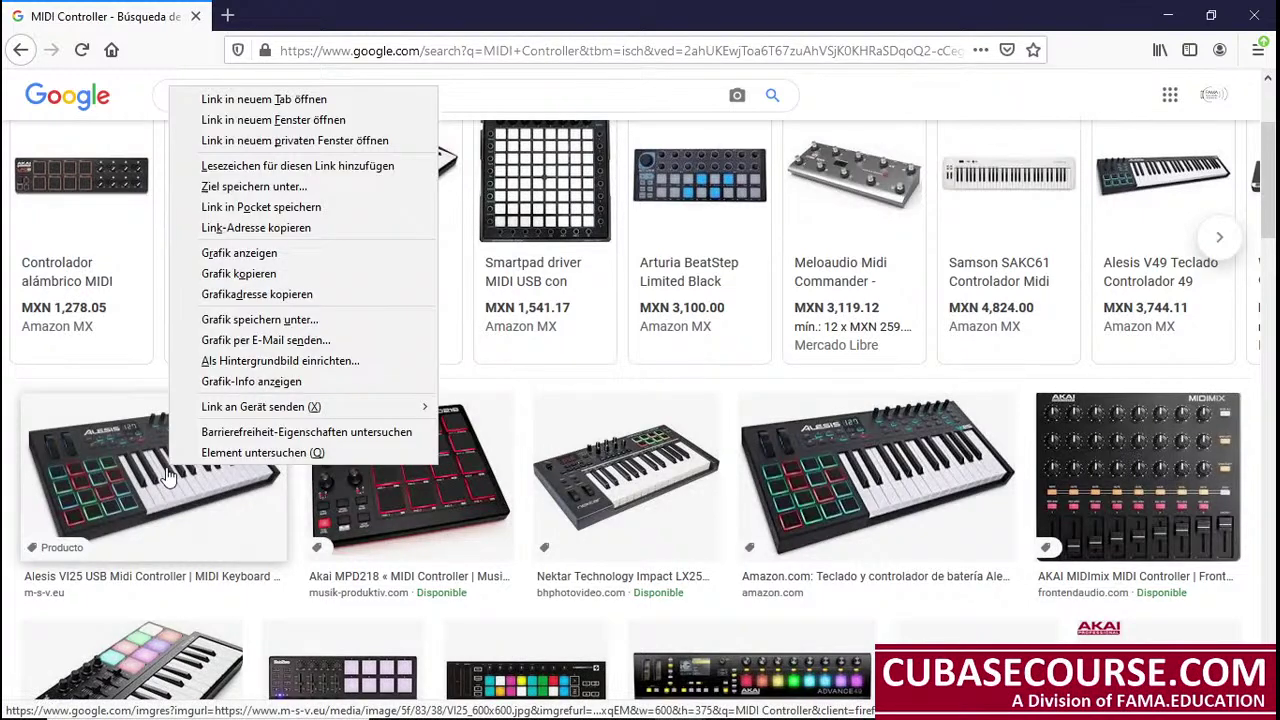
click(388, 118)
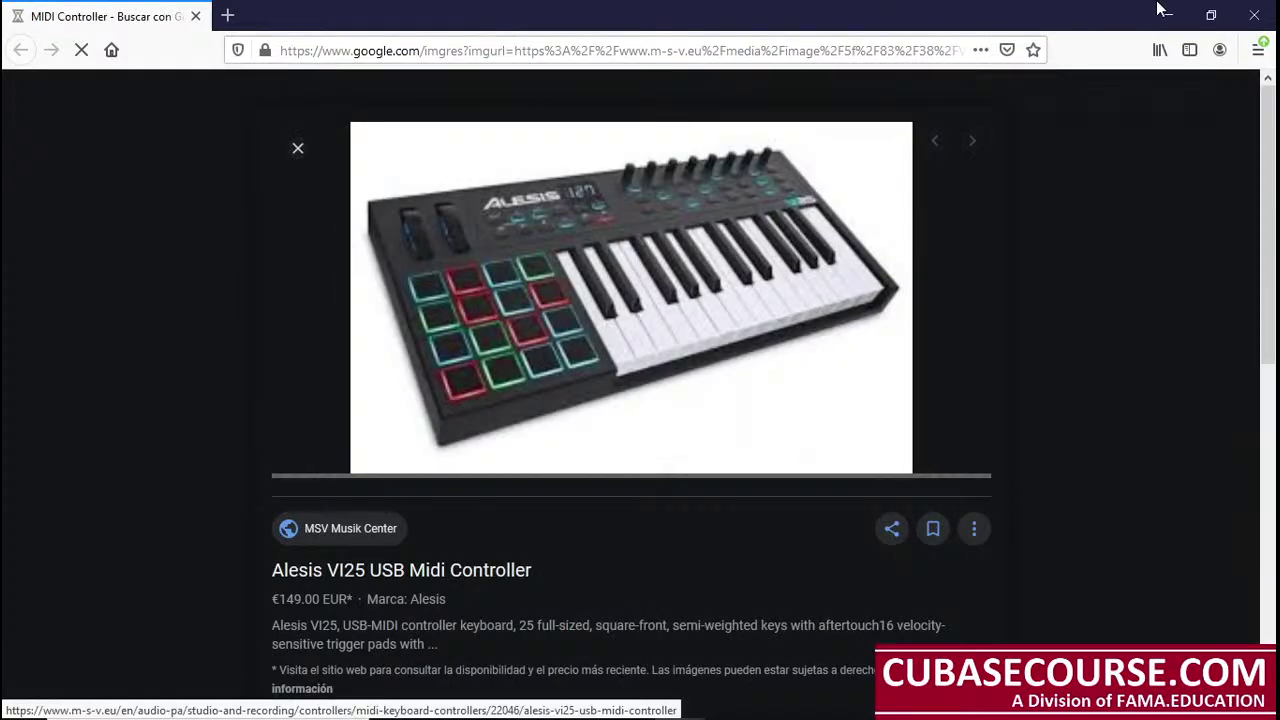
click(1211, 15)
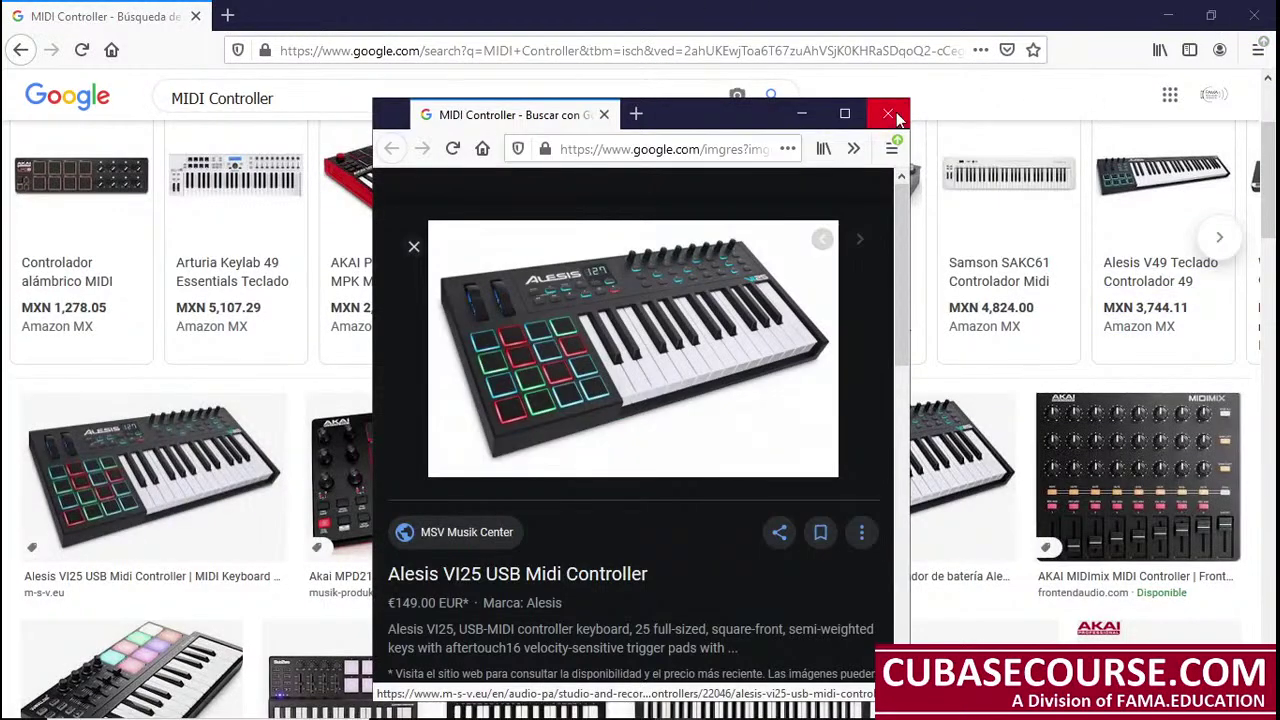
click(894, 117)
Step: Open the Alesis VI25 and Akai MPD218 image results in separate new tabs, returning to the search results
right_click(168, 482)
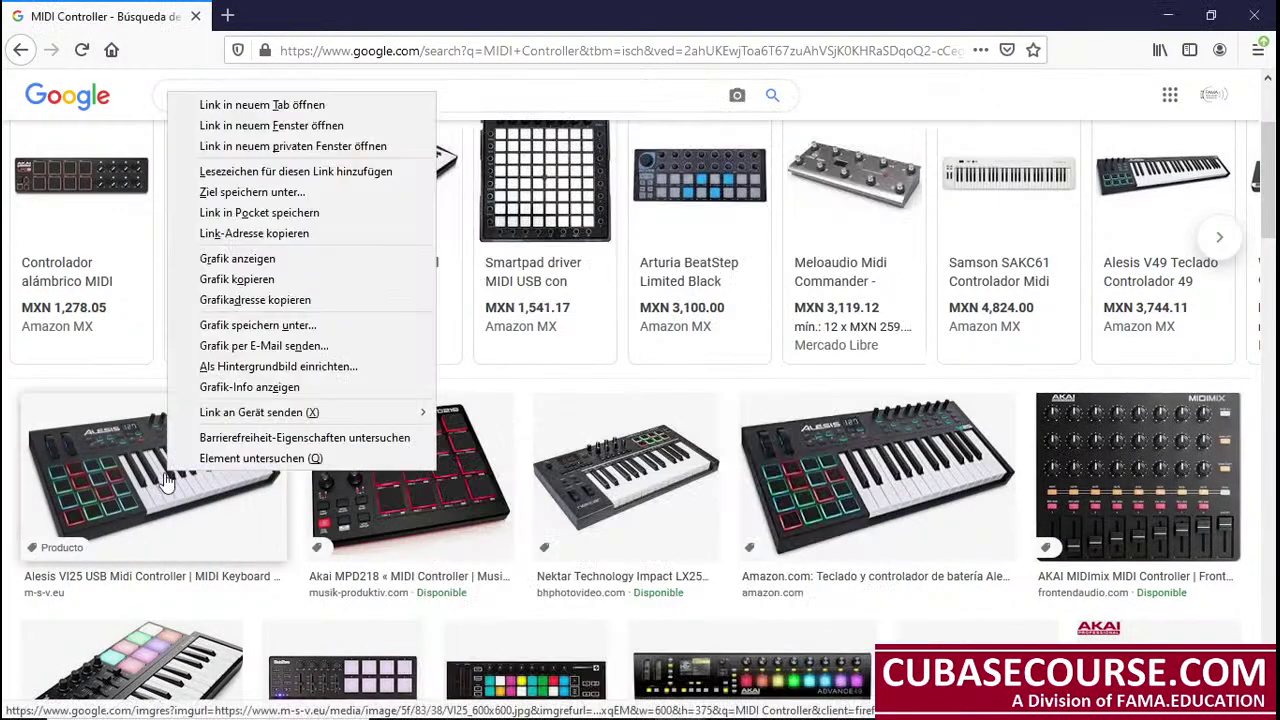
click(338, 110)
click(175, 18)
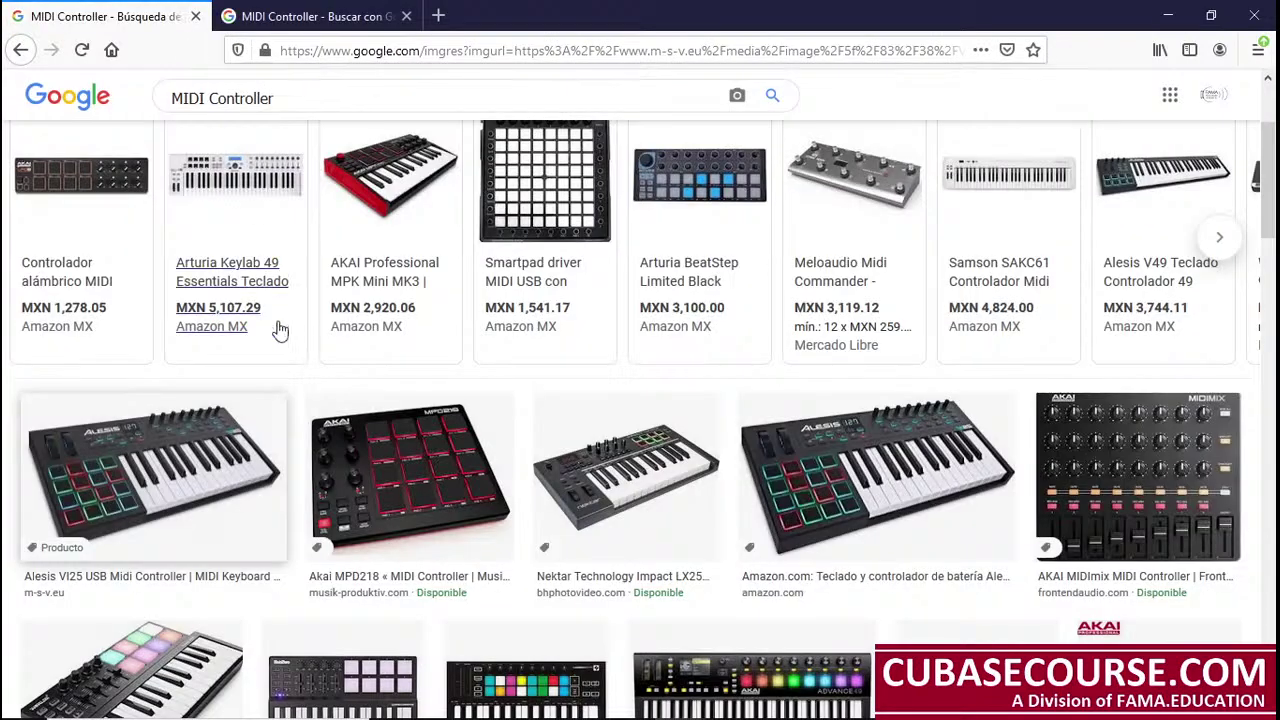
right_click(398, 447)
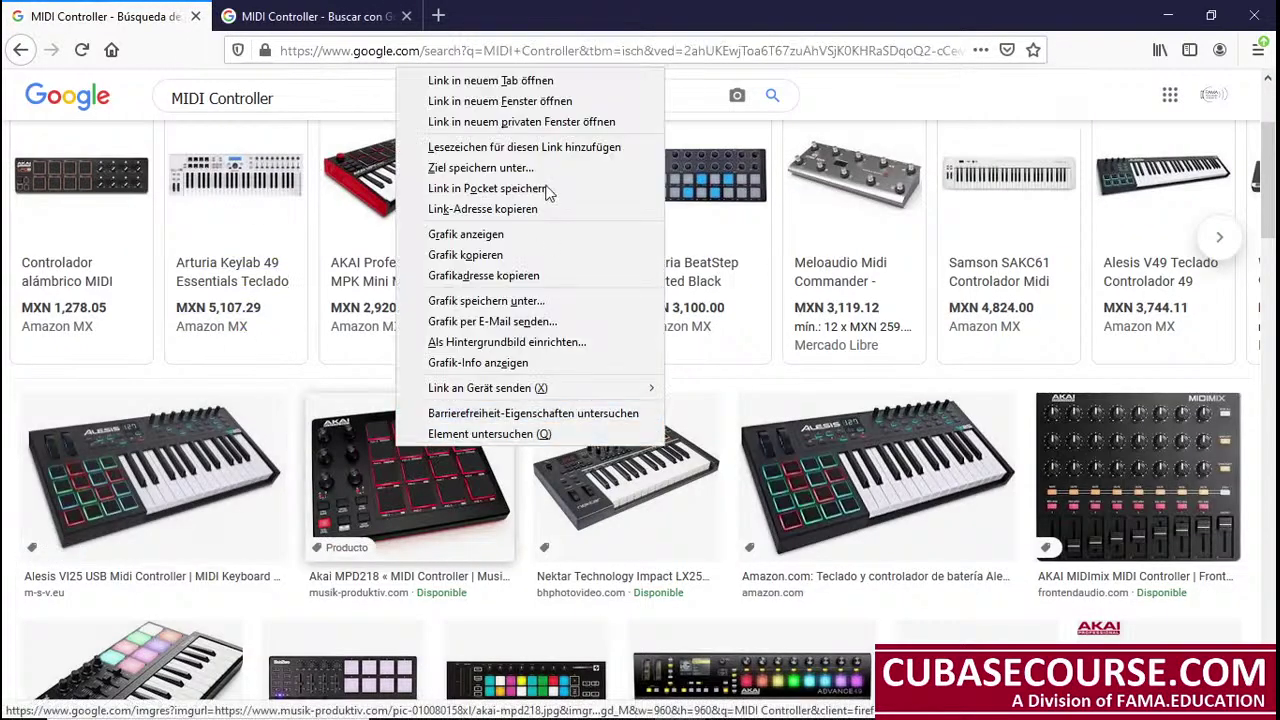
click(591, 85)
click(112, 14)
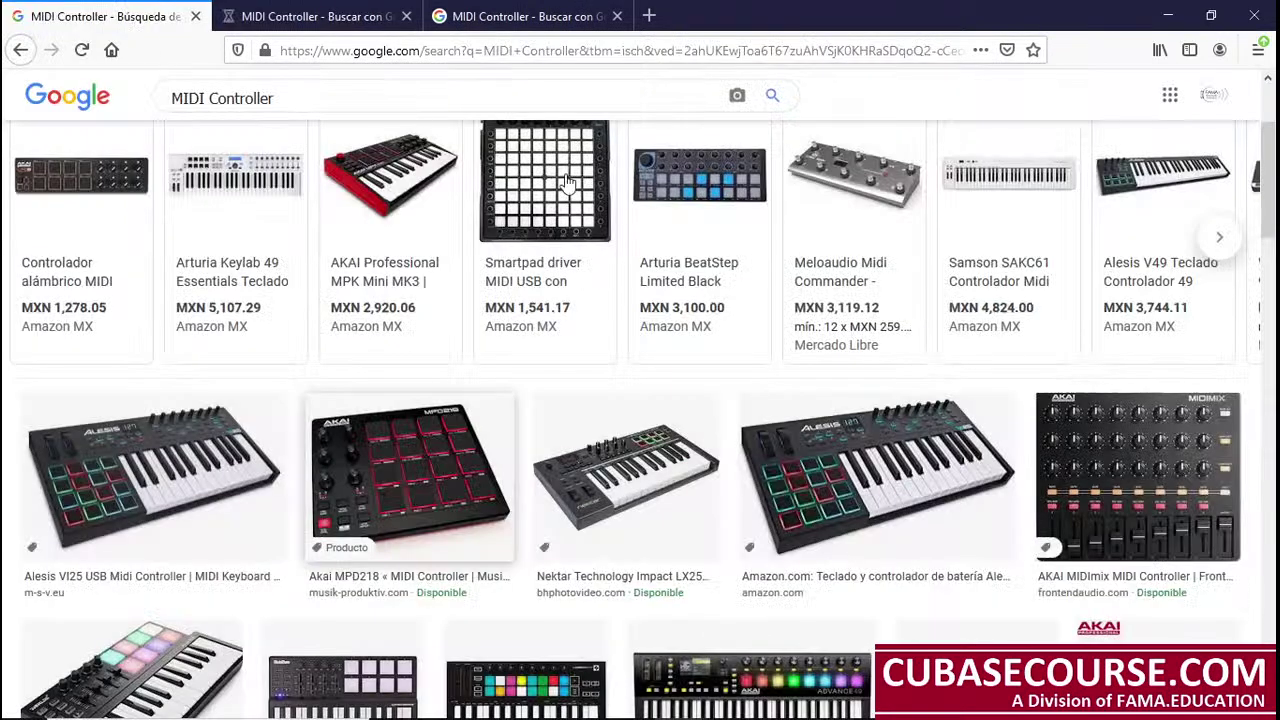
Step: Open the AKAI MIDImix and Studiologic MIXFACE image results in new tabs and return to the search results
right_click(1137, 457)
click(1200, 85)
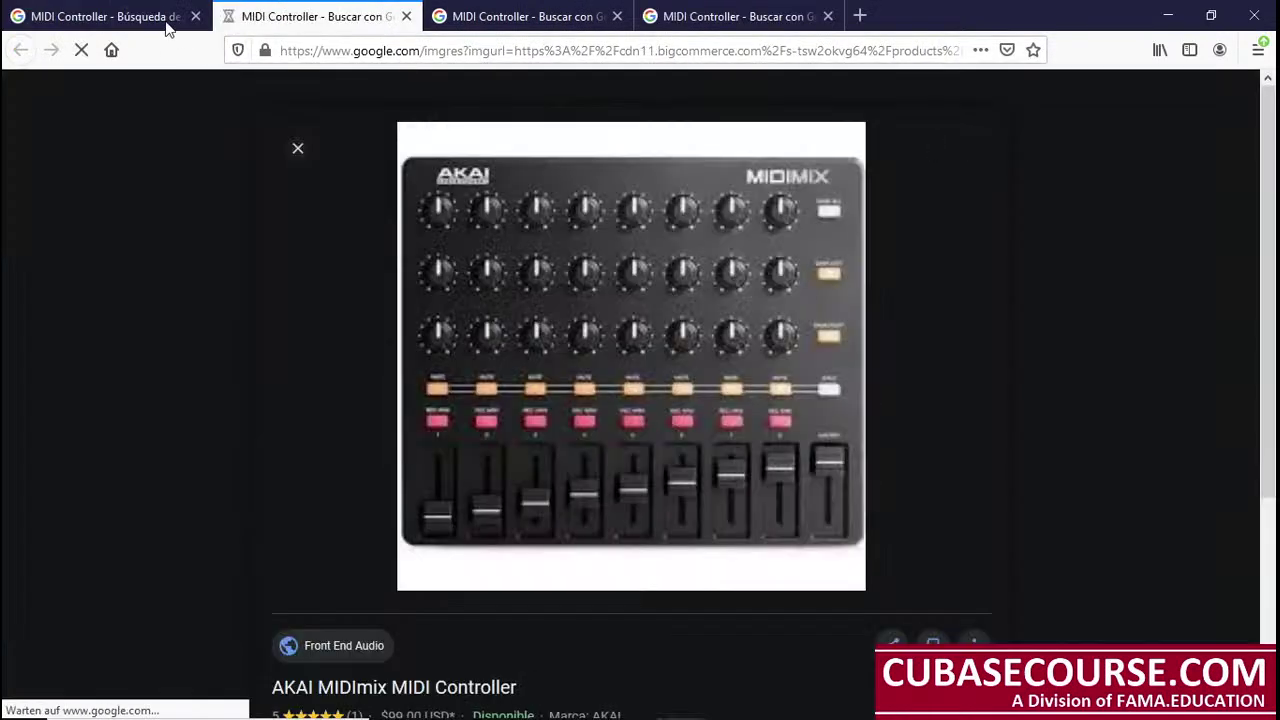
click(163, 20)
scroll(420, 283, down, 4)
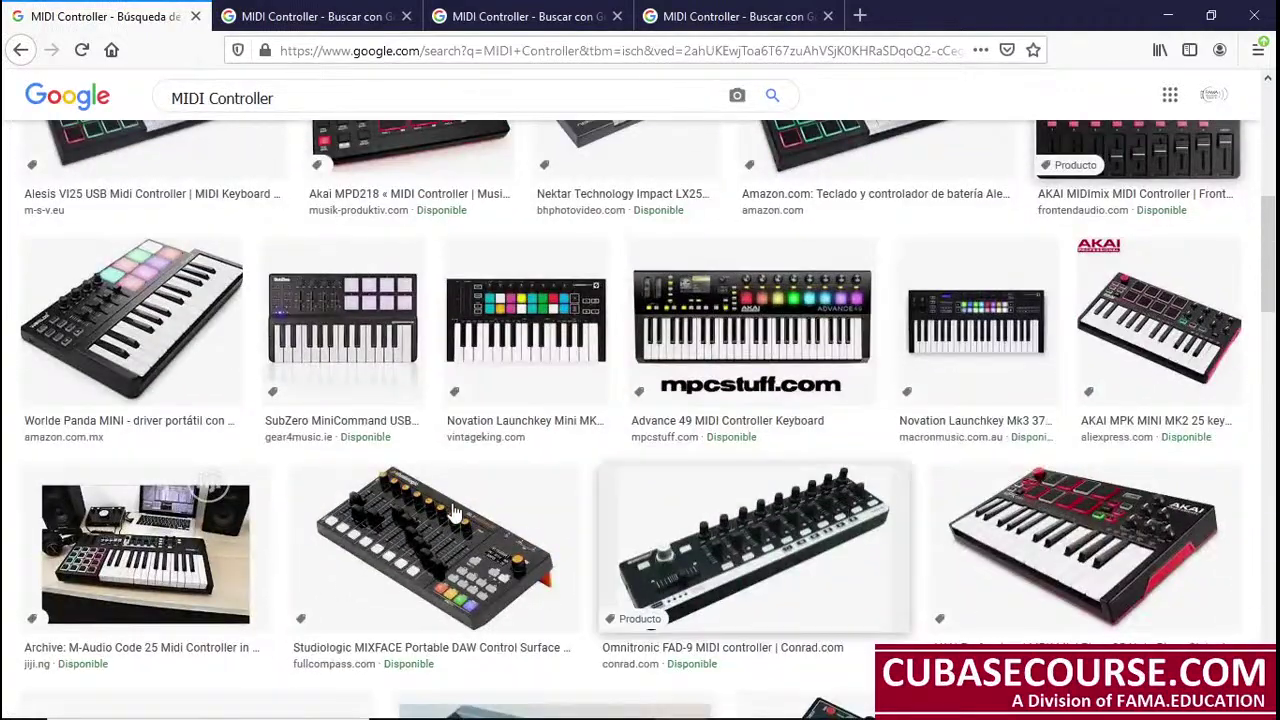
right_click(479, 566)
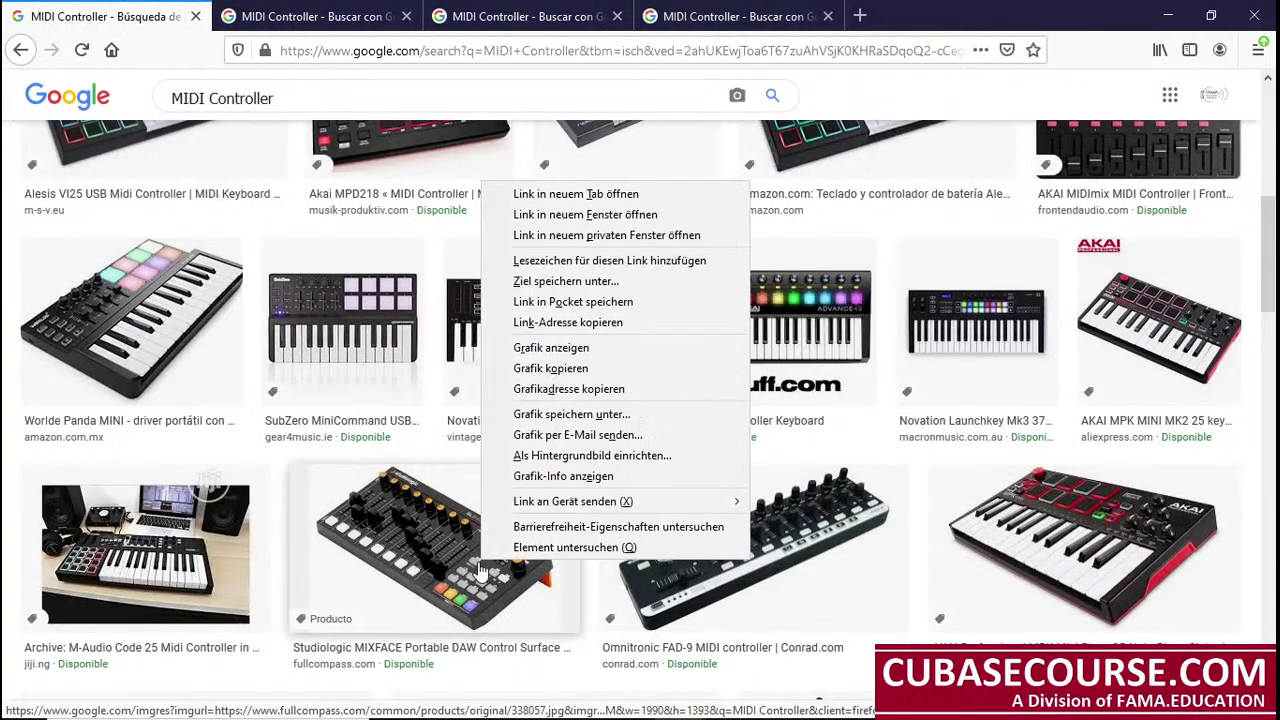
click(672, 199)
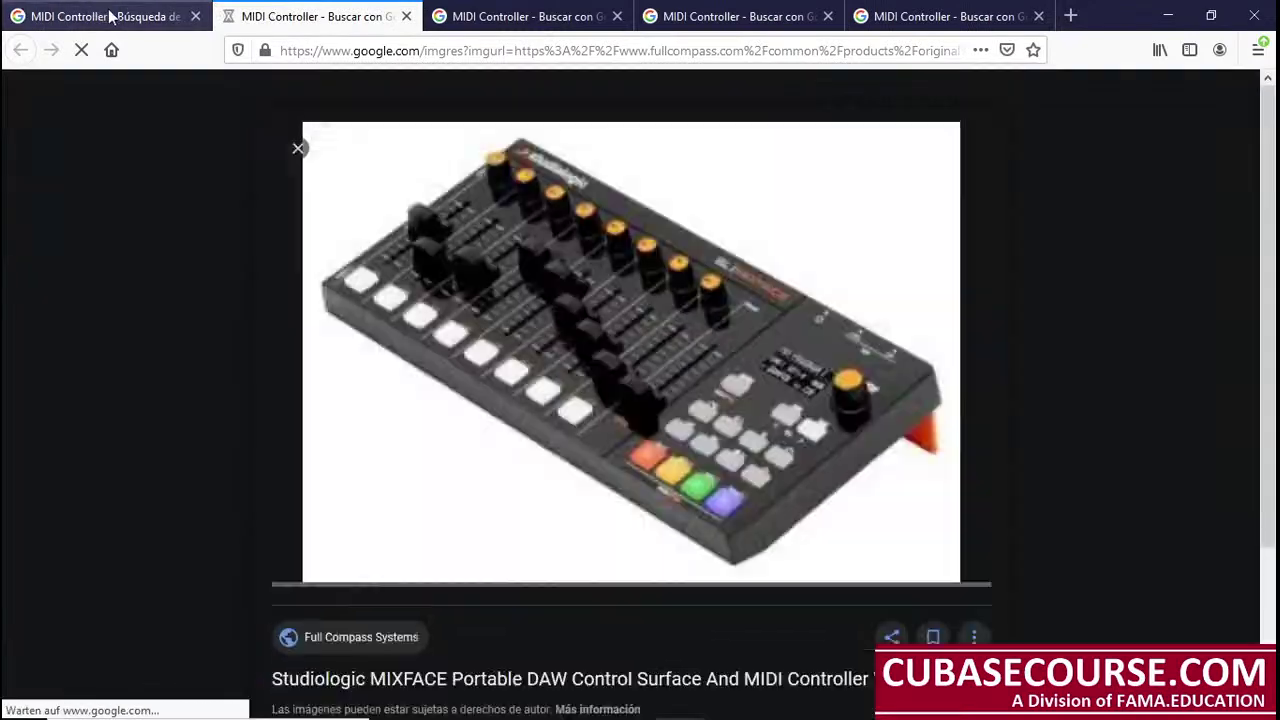
key(ctrl+Page_Up)
Step: Open the Novation Impulse 61 image result in a new tab and display its picture on its own at full size
scroll(851, 491, down, 5)
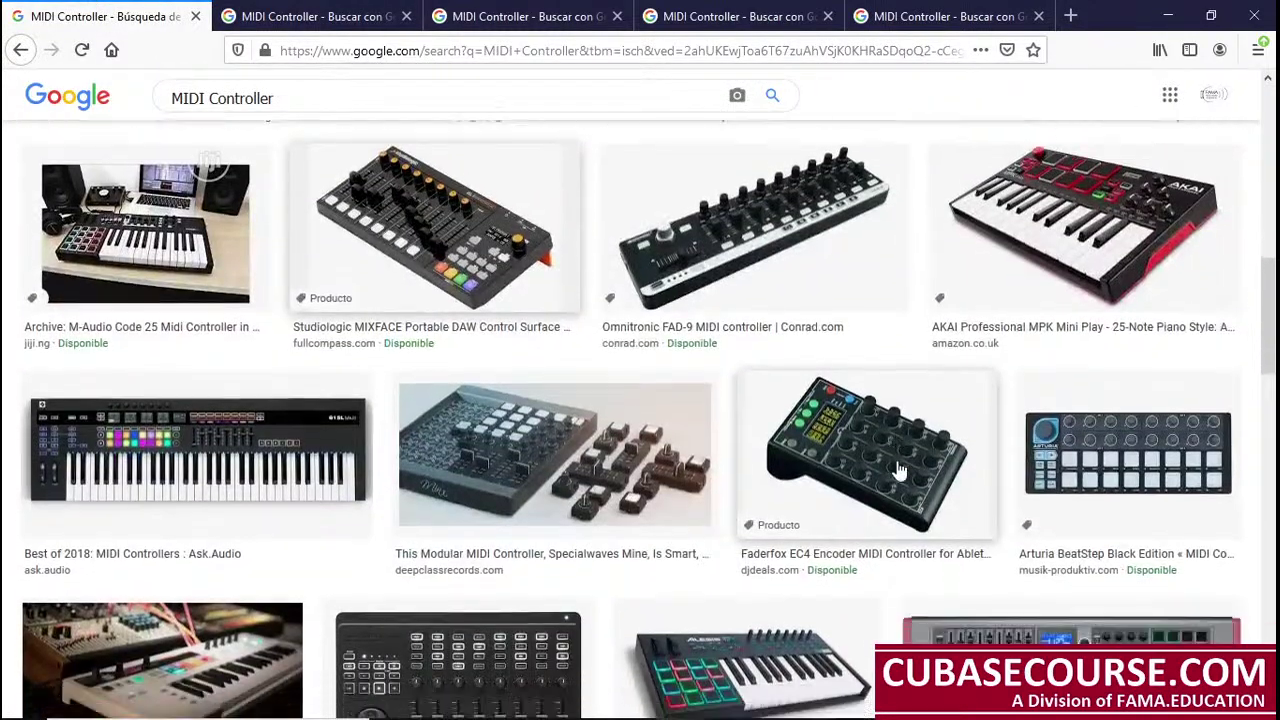
scroll(898, 470, down, 1)
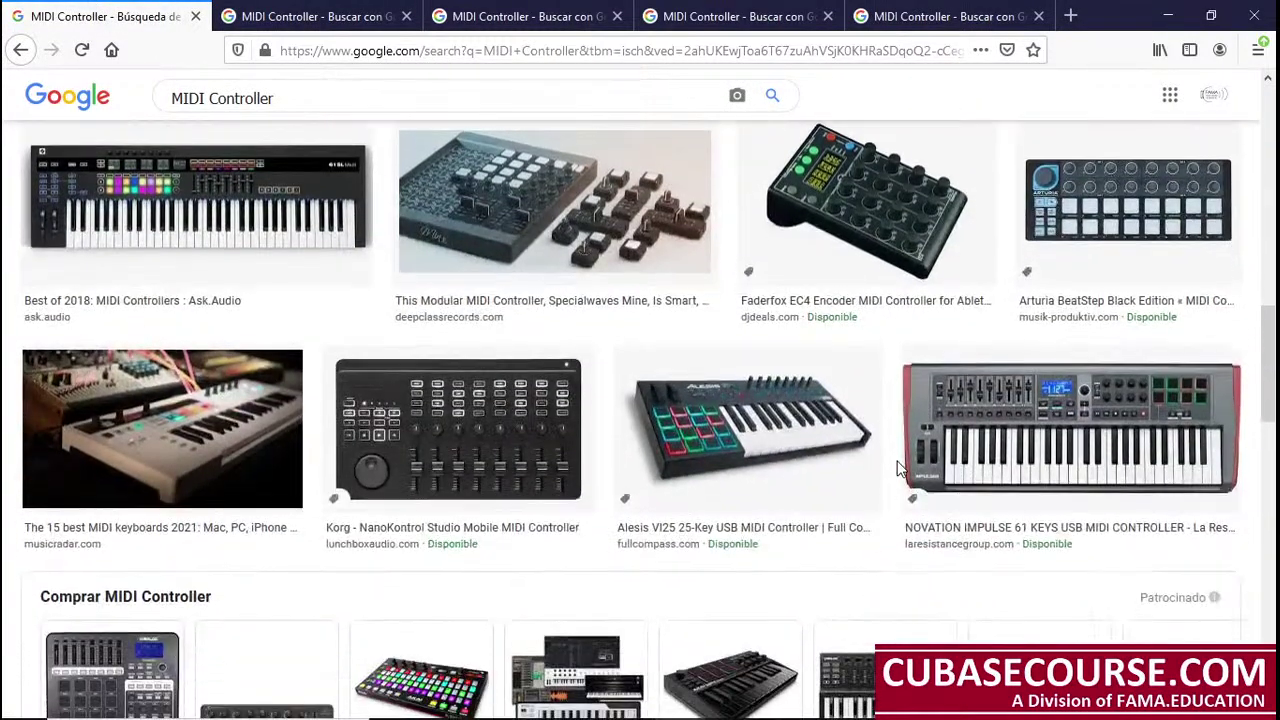
right_click(1013, 428)
click(1196, 53)
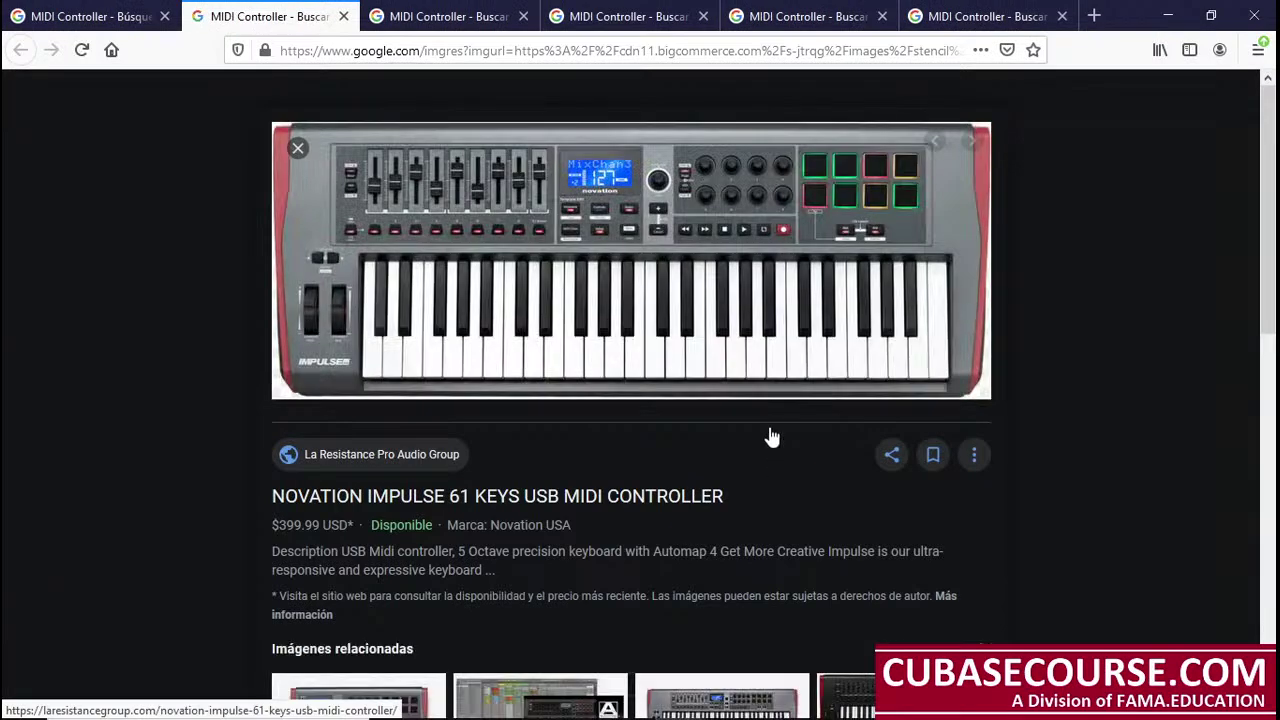
right_click(523, 257)
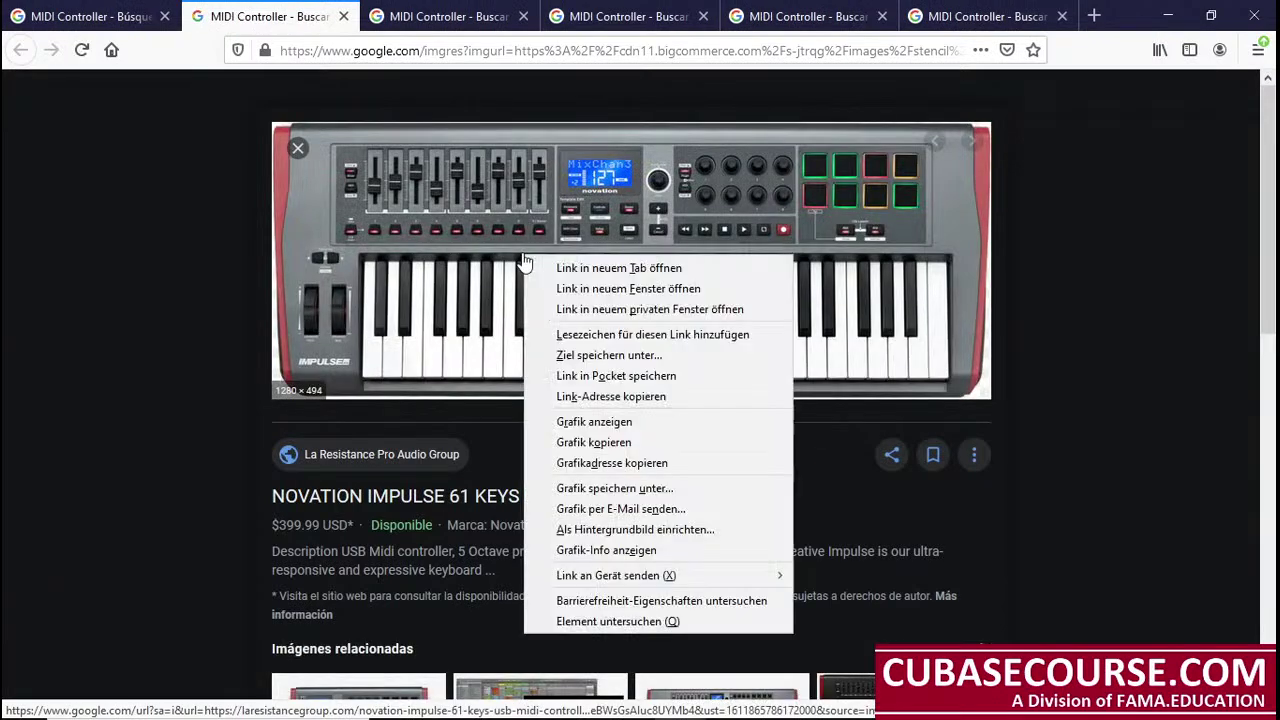
click(650, 421)
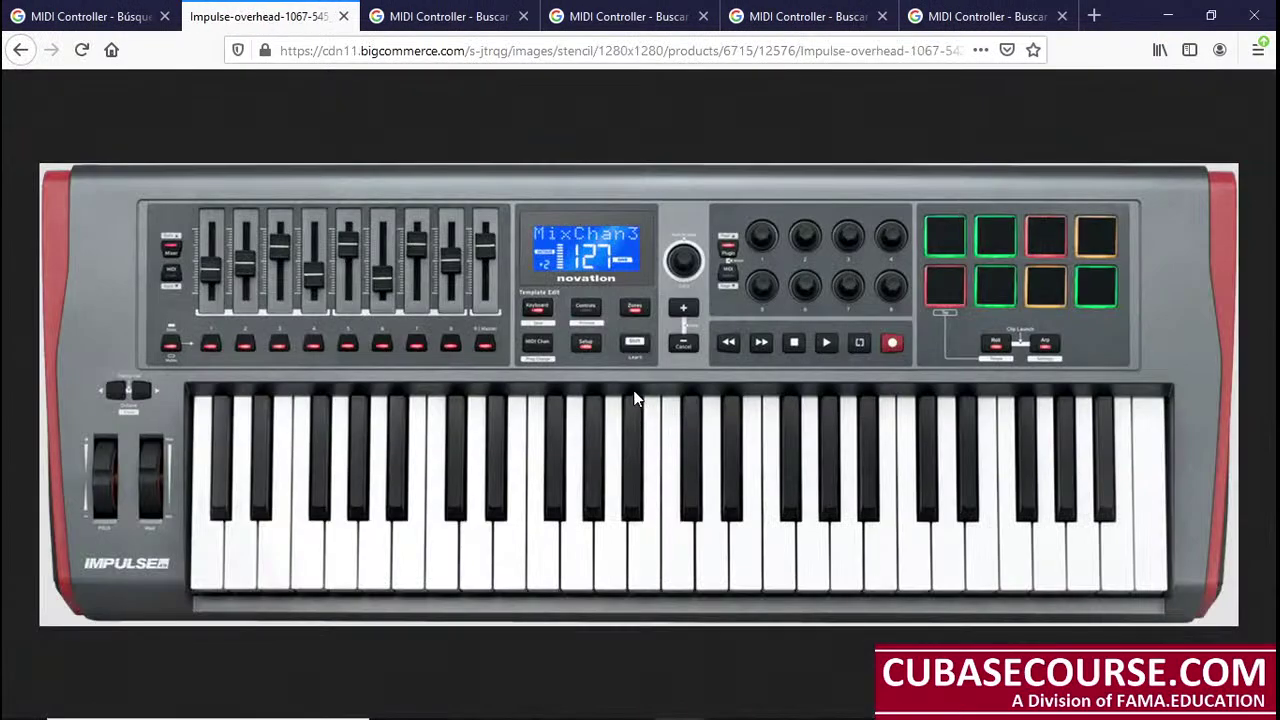
Step: Display the Studiologic MIXFACE and AKAI MIDImix pictures on their own in their already opened tabs
click(445, 16)
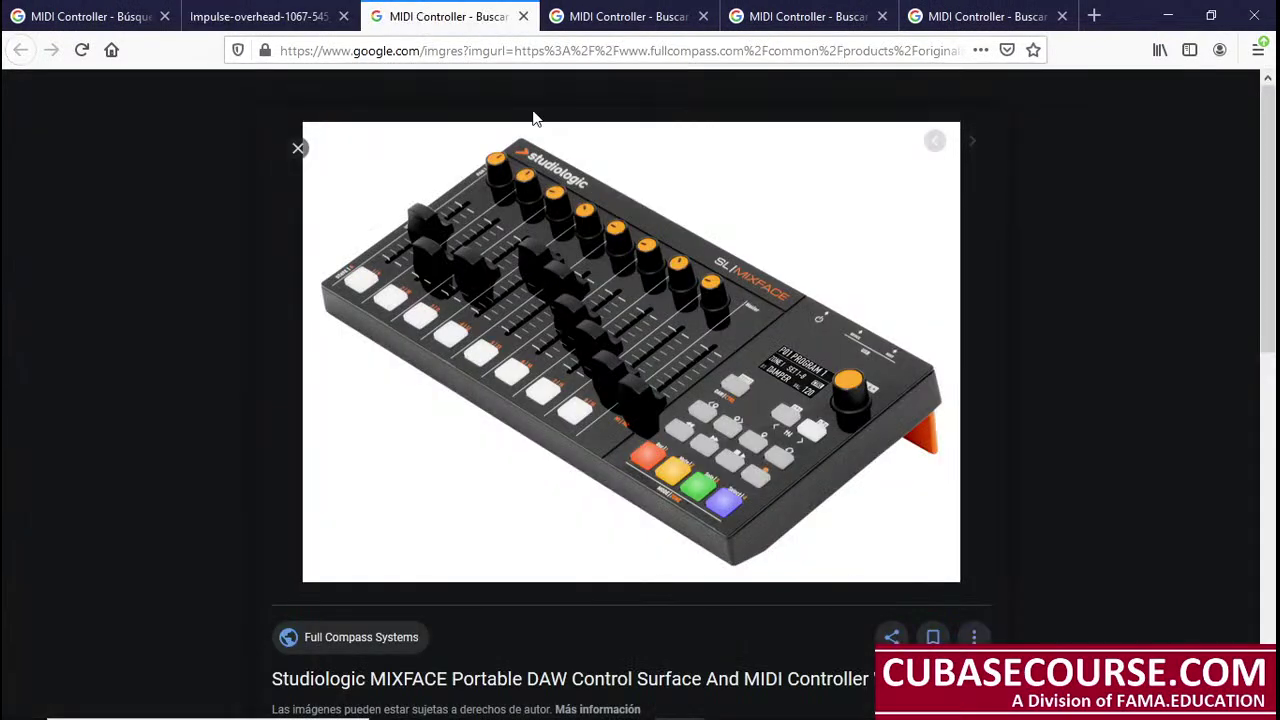
right_click(628, 310)
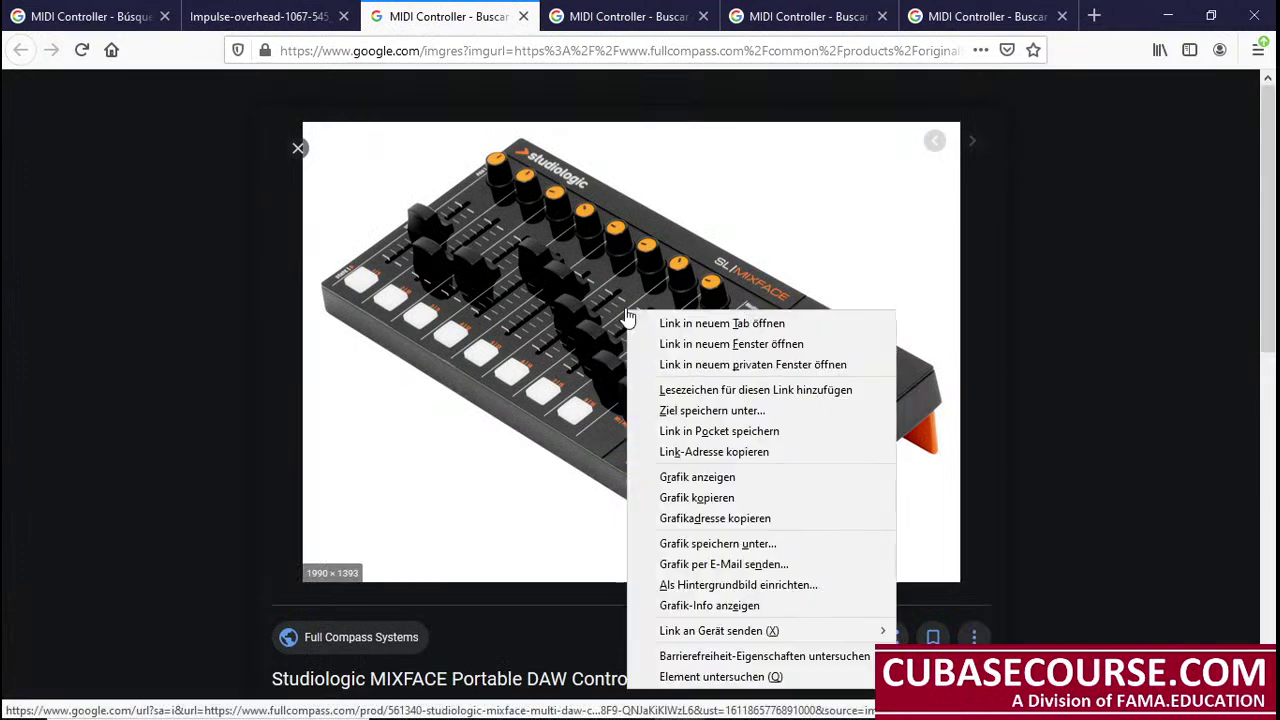
click(766, 478)
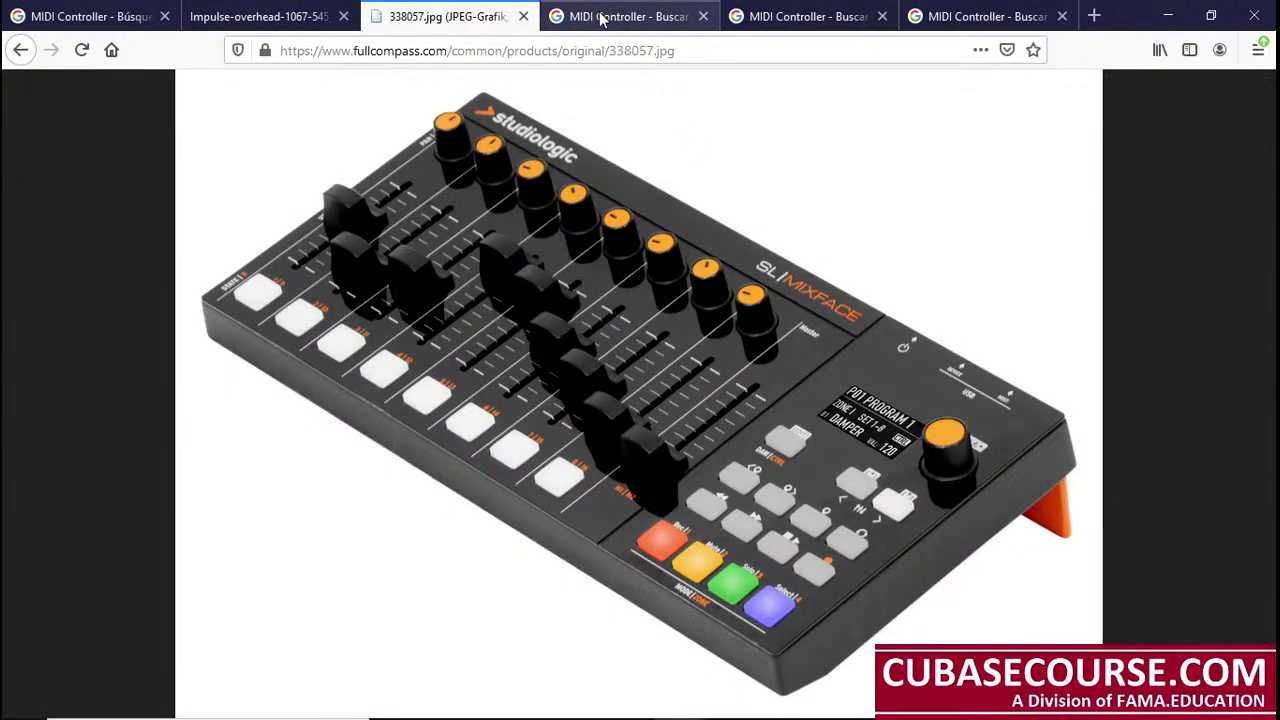
click(603, 18)
right_click(596, 200)
click(744, 366)
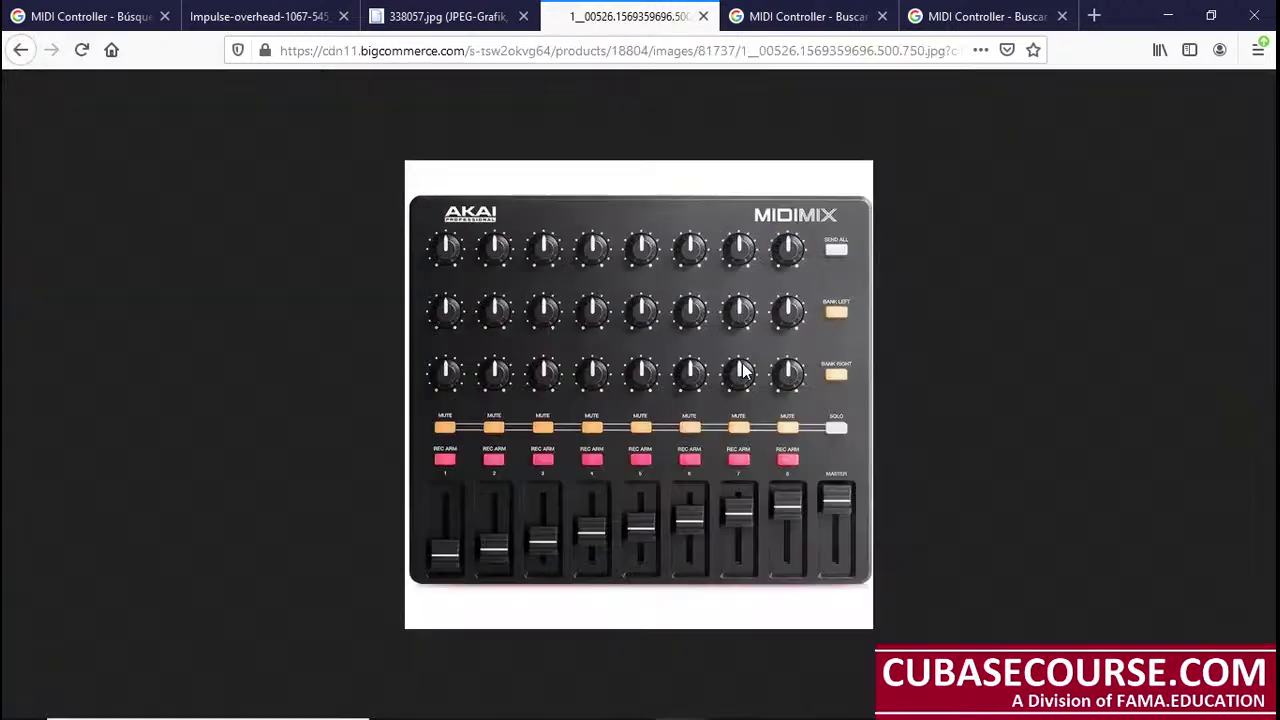
Step: Display the Akai MPD218 and Alesis VI25 pictures on their own in their tabs, then return to the search results
click(800, 18)
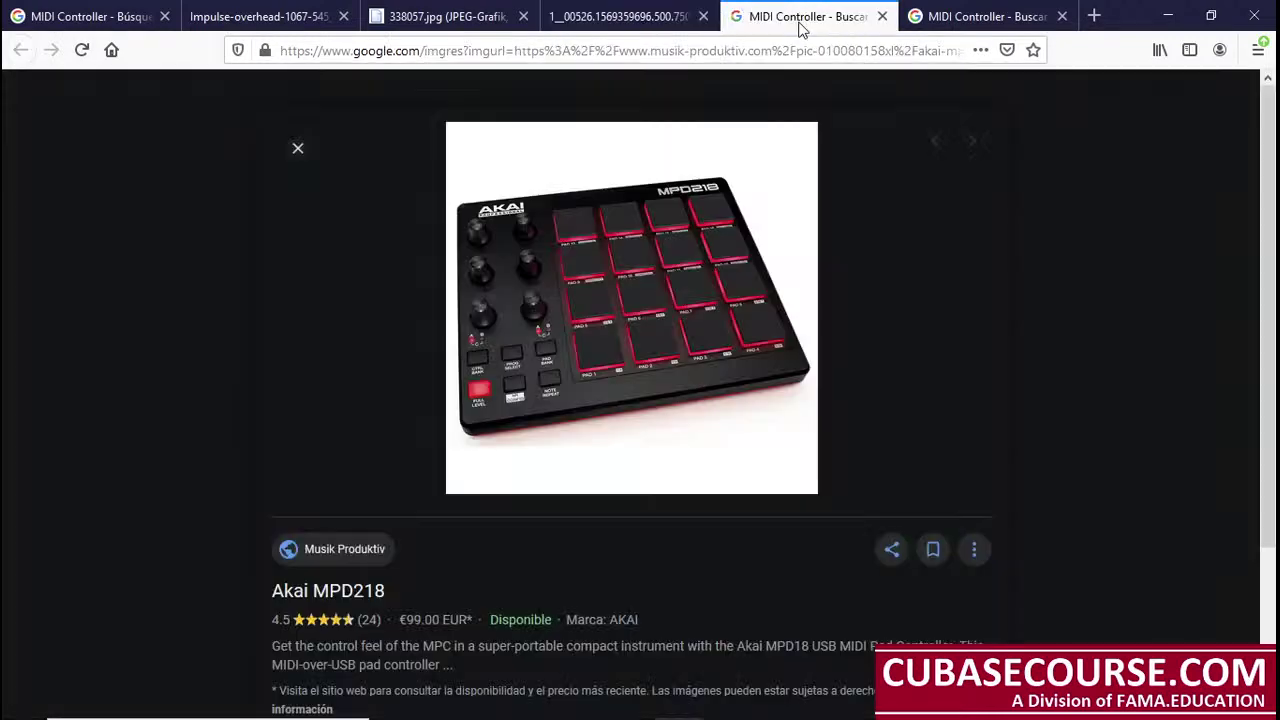
right_click(727, 228)
click(925, 393)
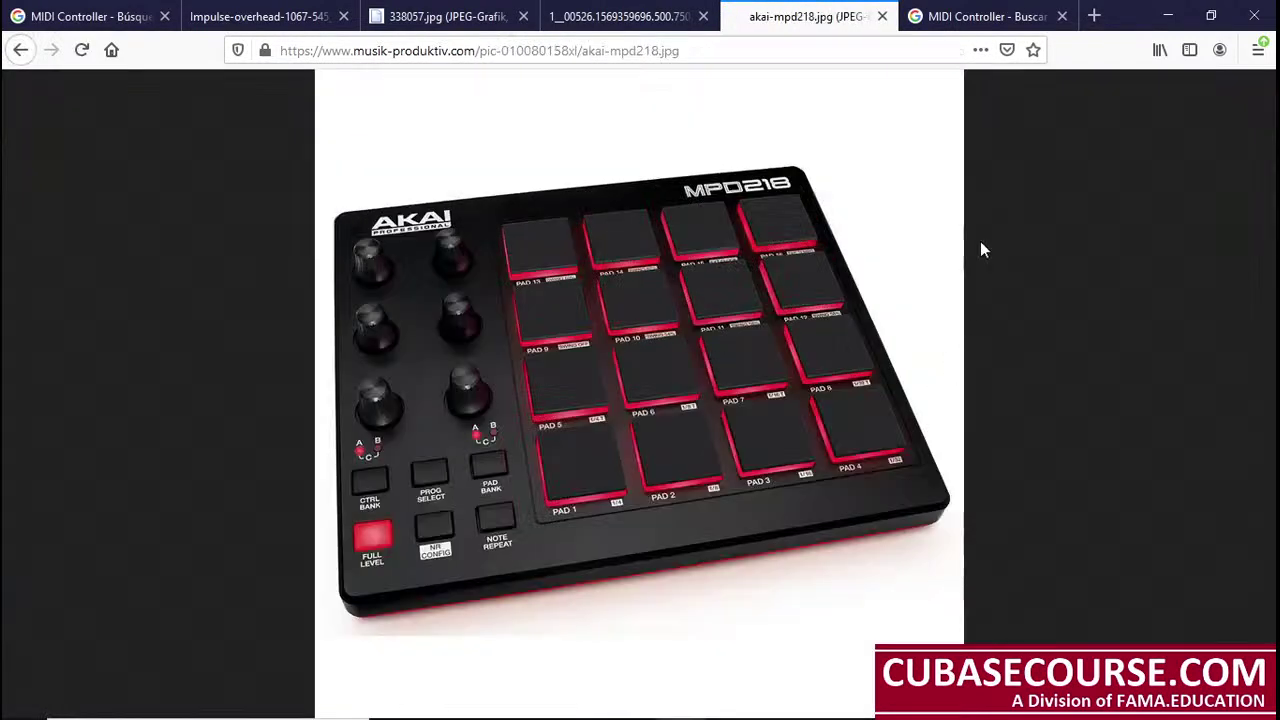
click(985, 16)
right_click(692, 238)
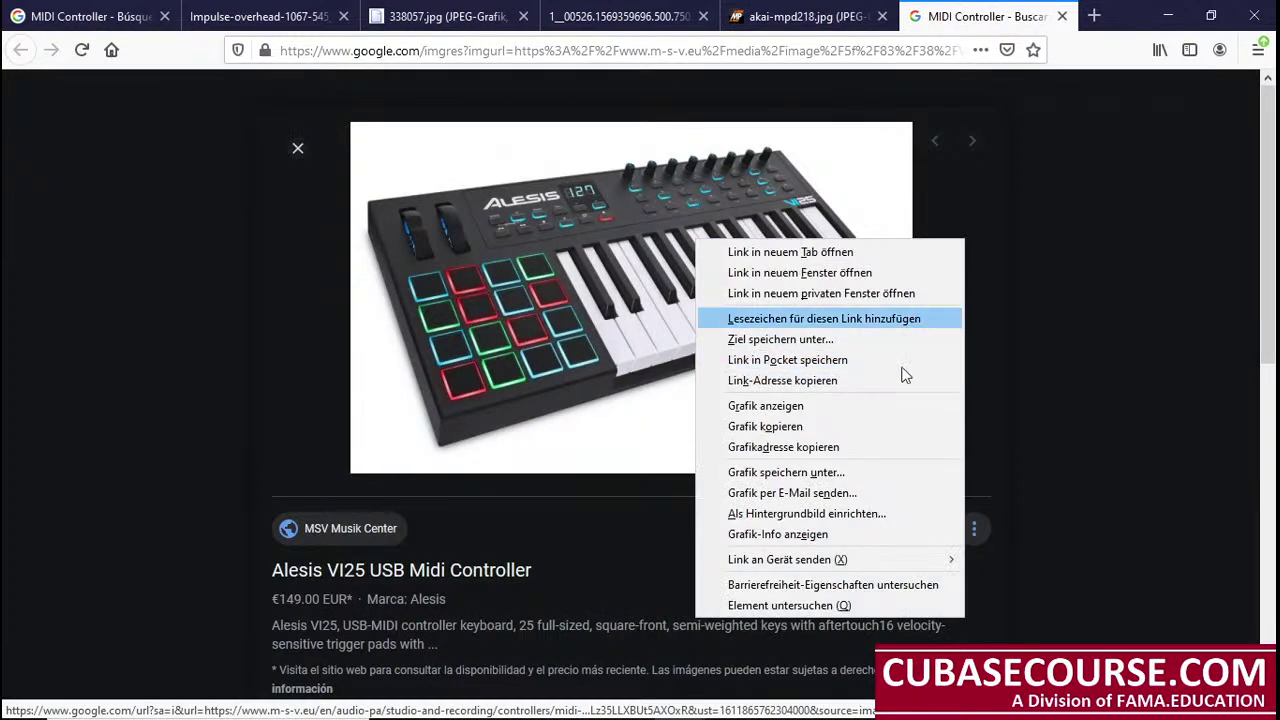
click(880, 408)
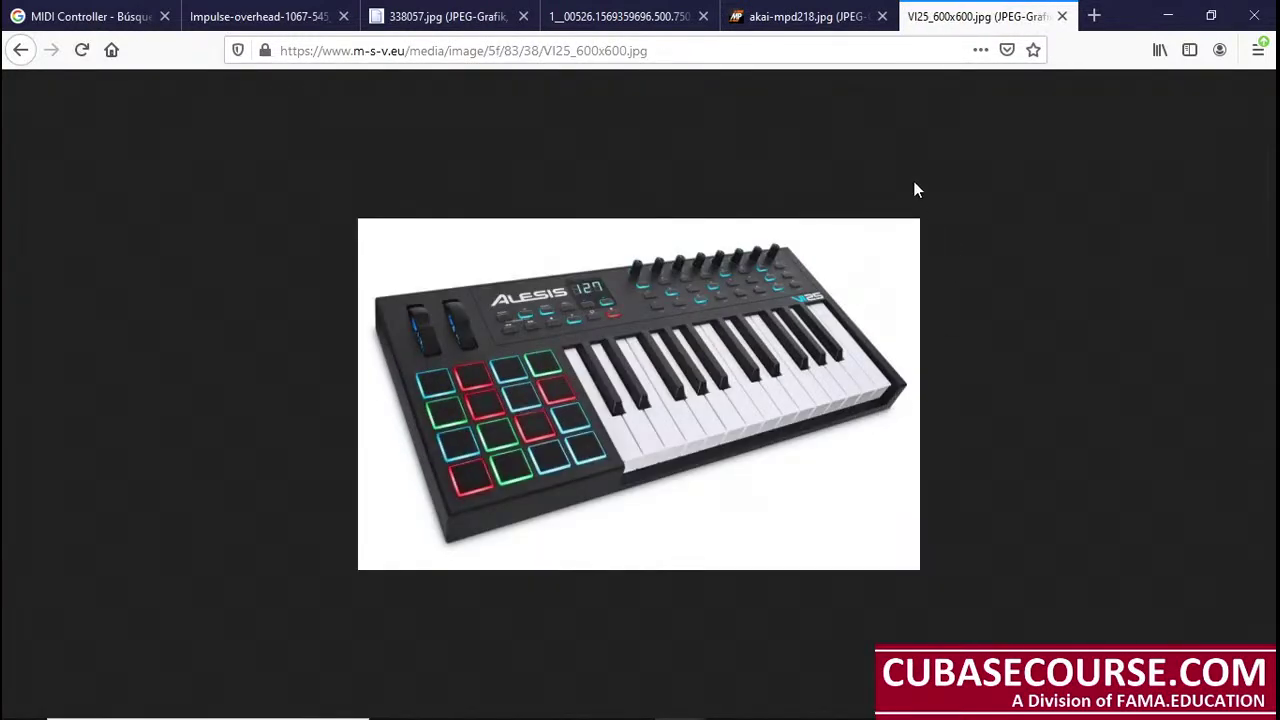
click(90, 16)
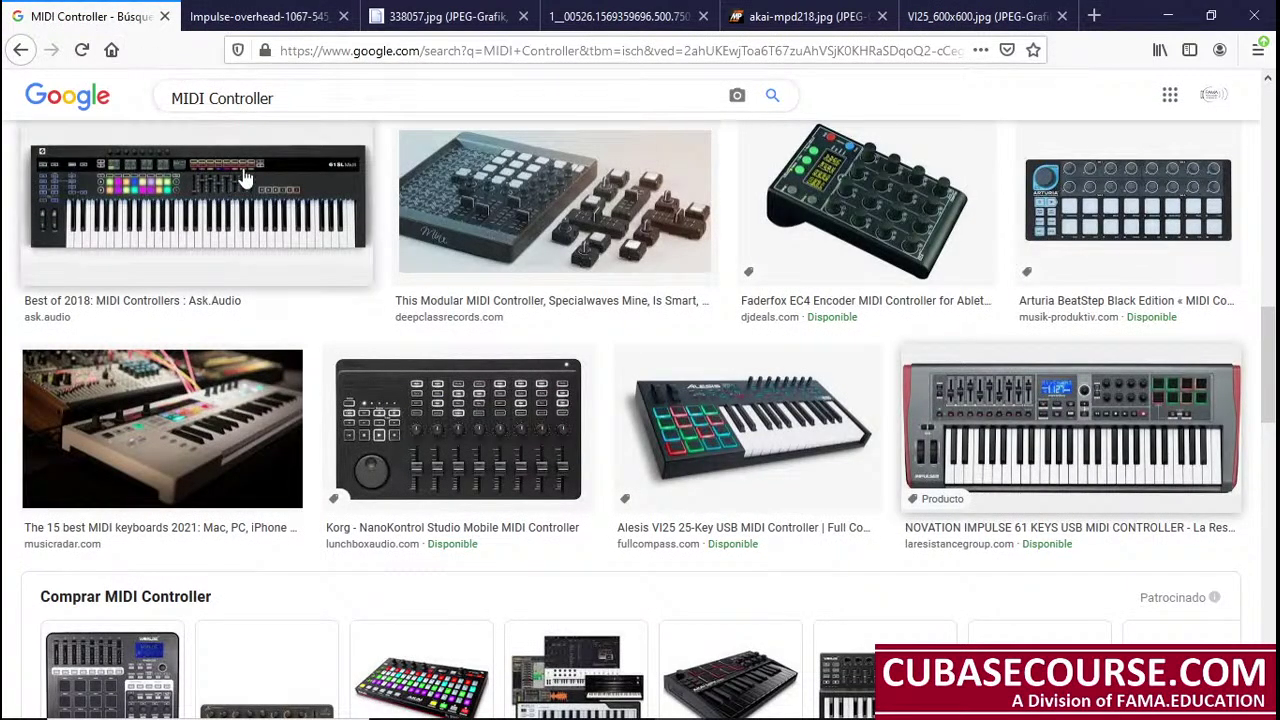
Step: Replace the image search query with "apc 40" and run the search
drag(294, 99, 146, 98)
text(a)
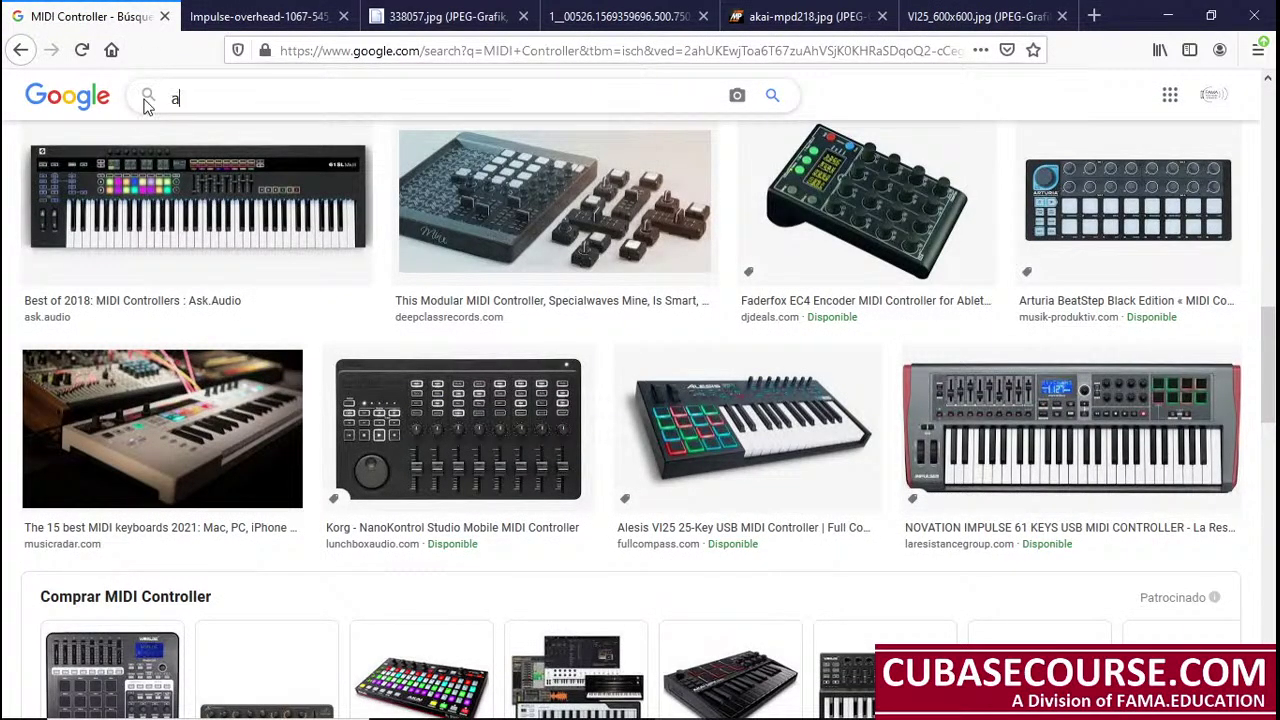
text(ble)
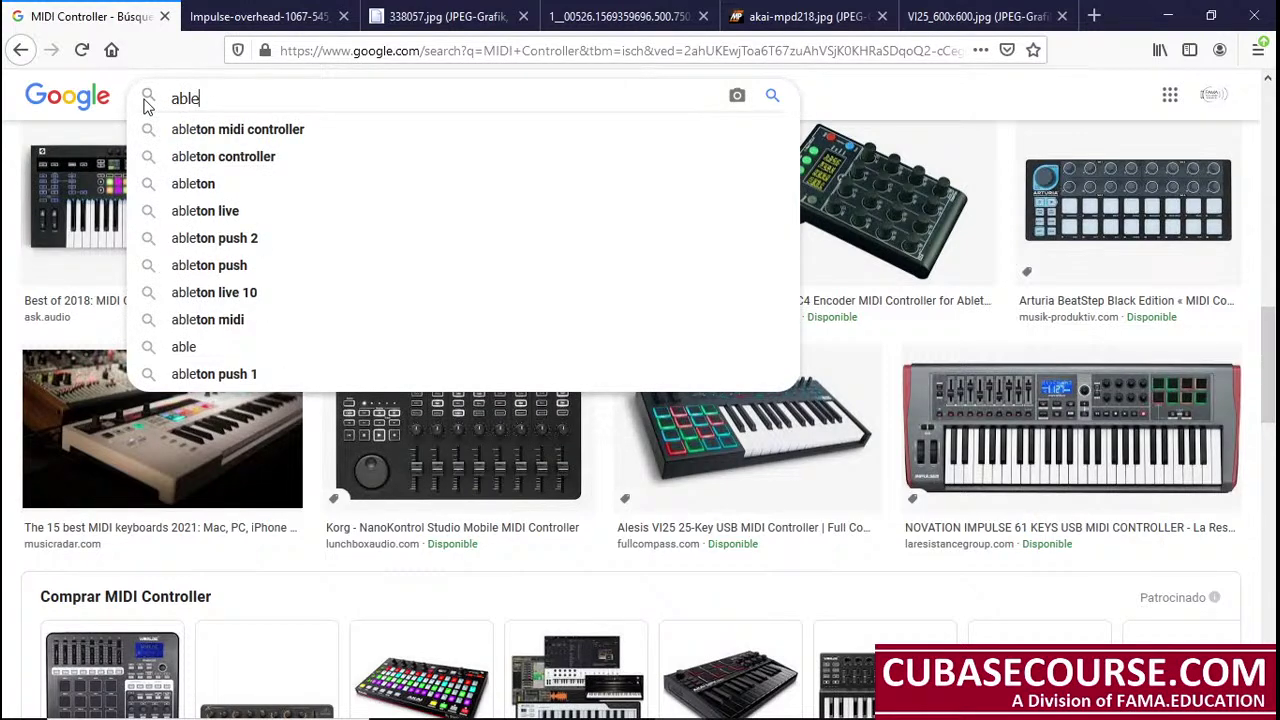
key(BackSpace)
key(BackSpace)
key(BackSpace)
key(BackSpace)
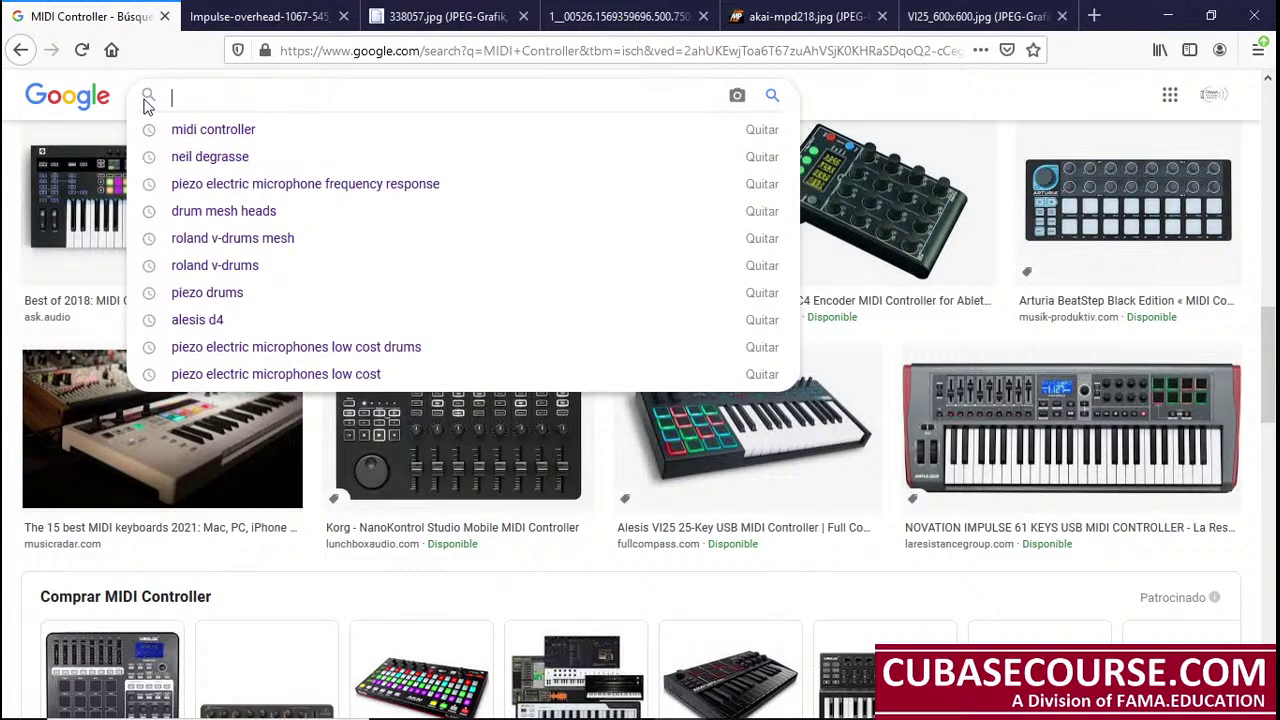
text(apc 40)
key(Return)
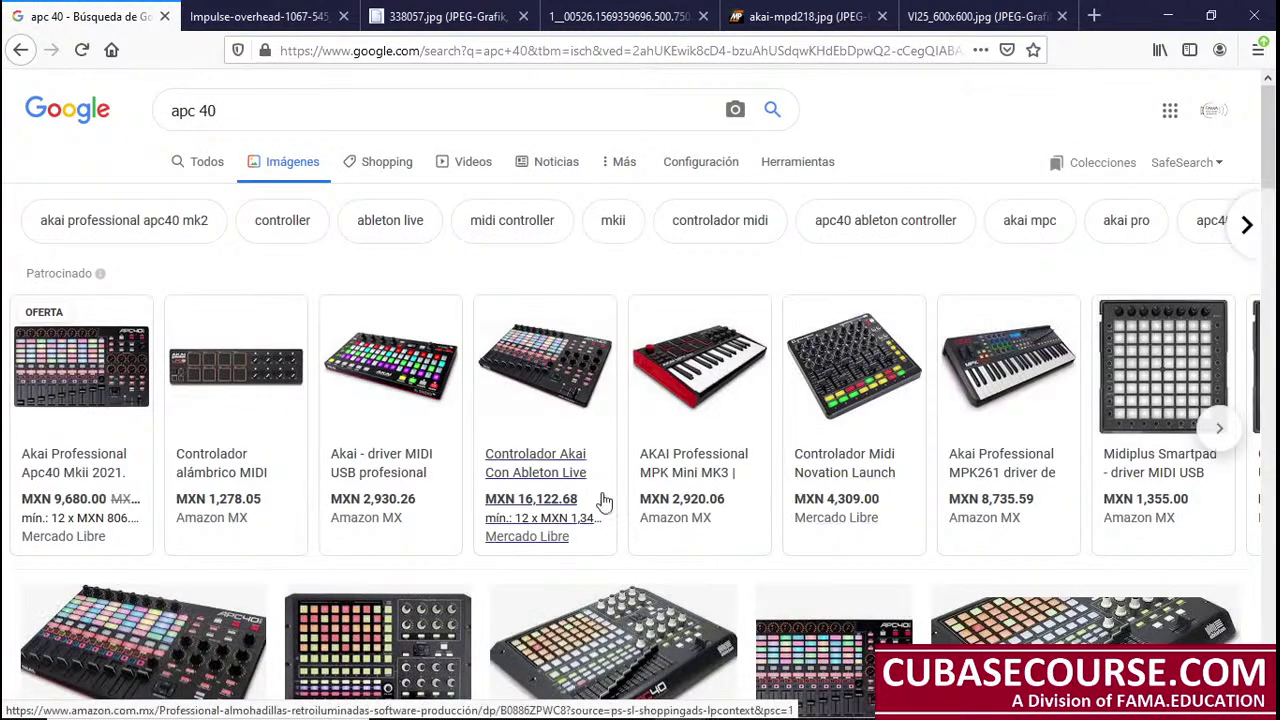
Step: Try displaying the Microfusa Akai APC 40 MKII picture on its own in a new tab, then close that tab
mouse_move(117, 388)
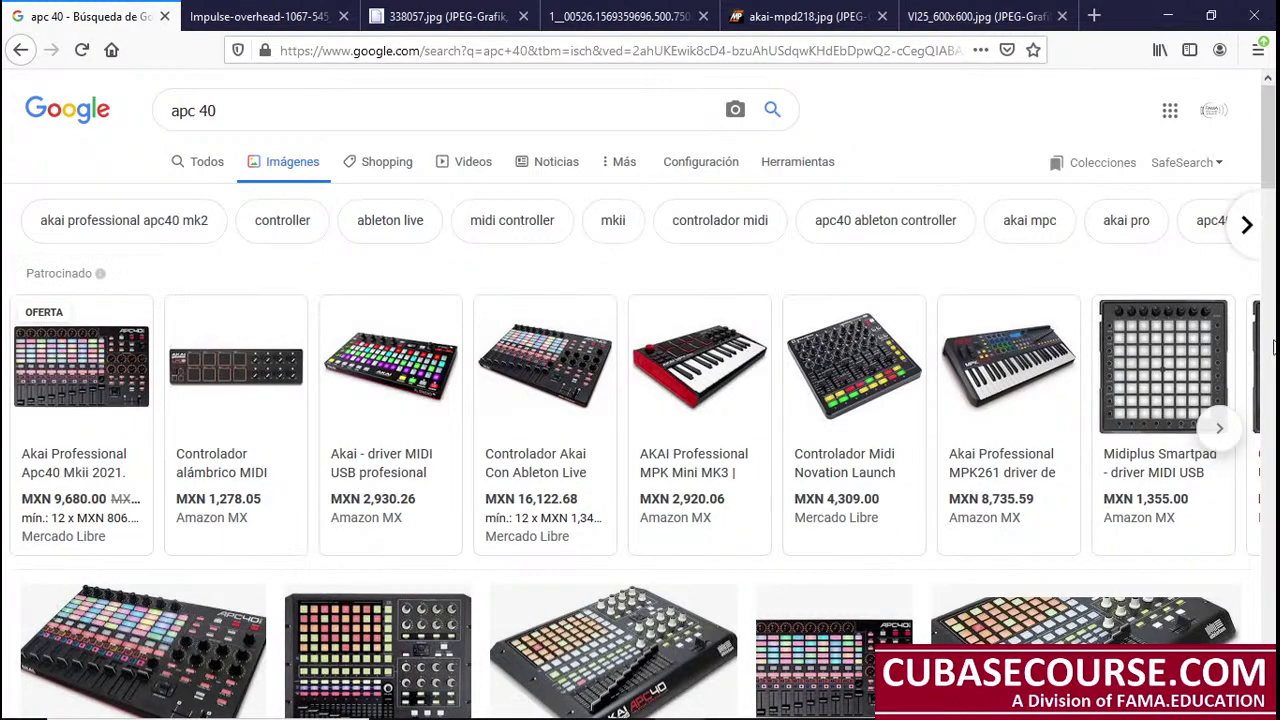
mouse_move(1155, 383)
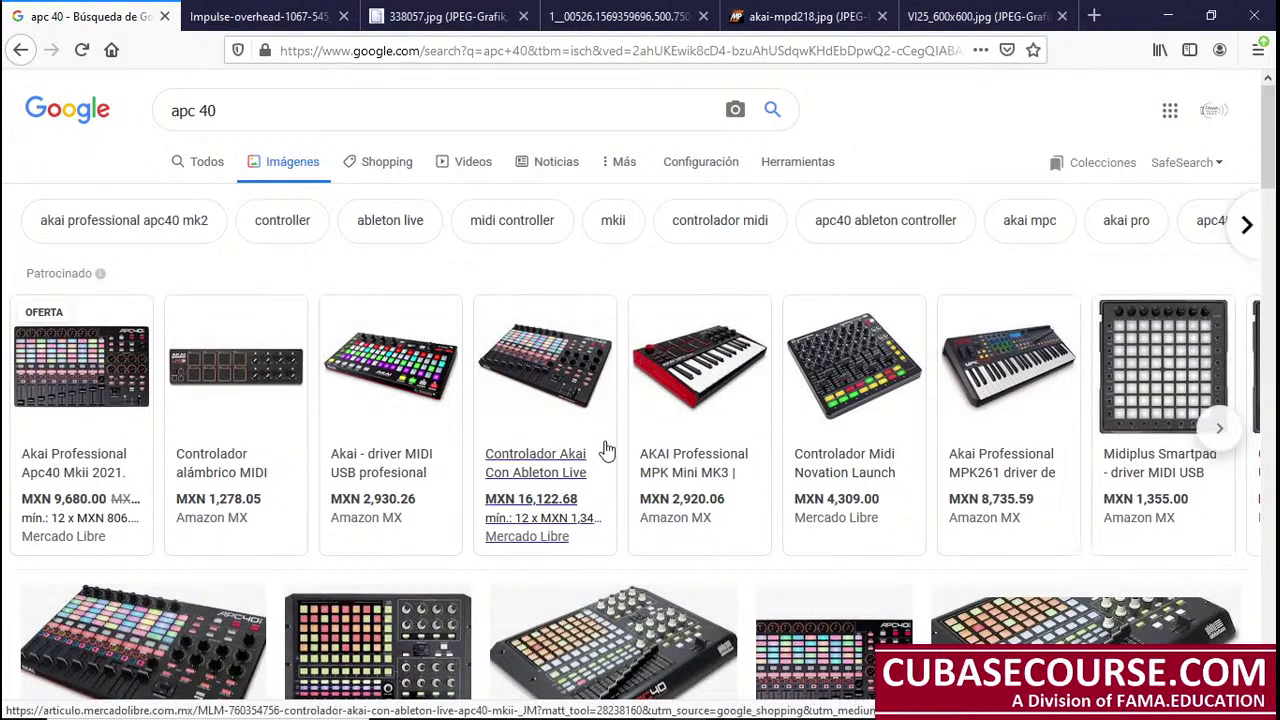
scroll(617, 437, down, 3)
scroll(622, 437, down, 2)
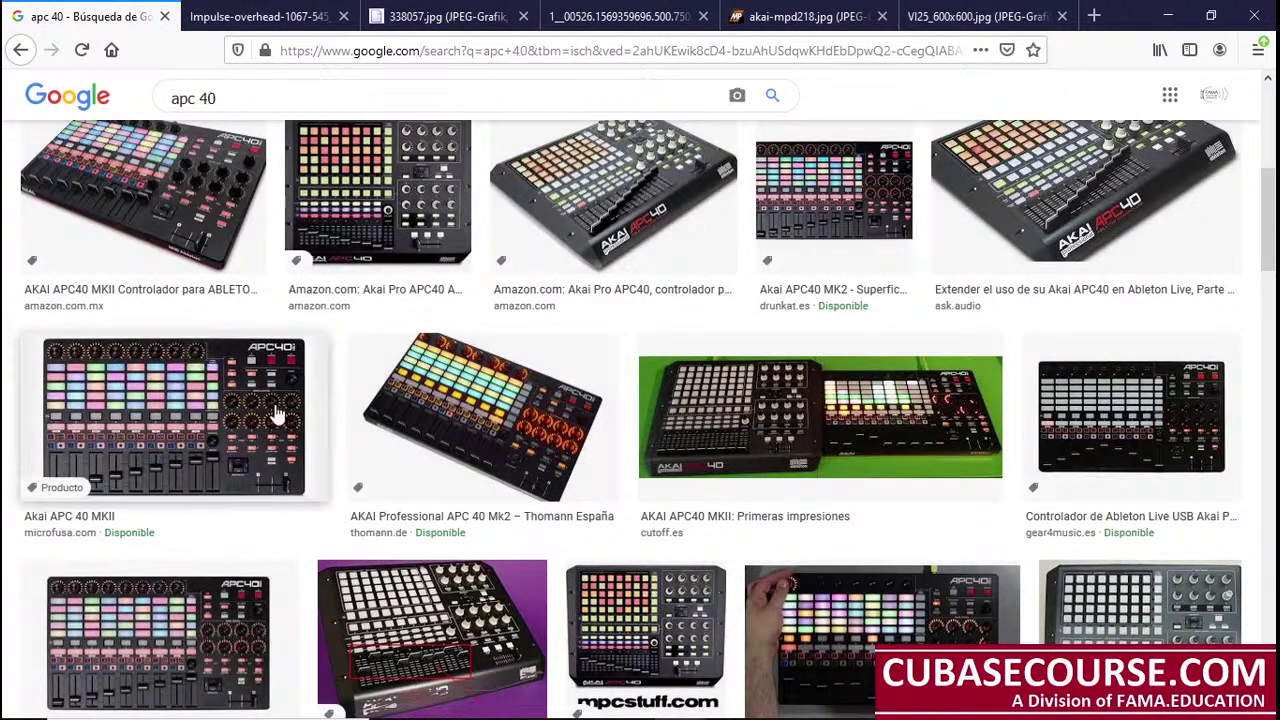
right_click(152, 392)
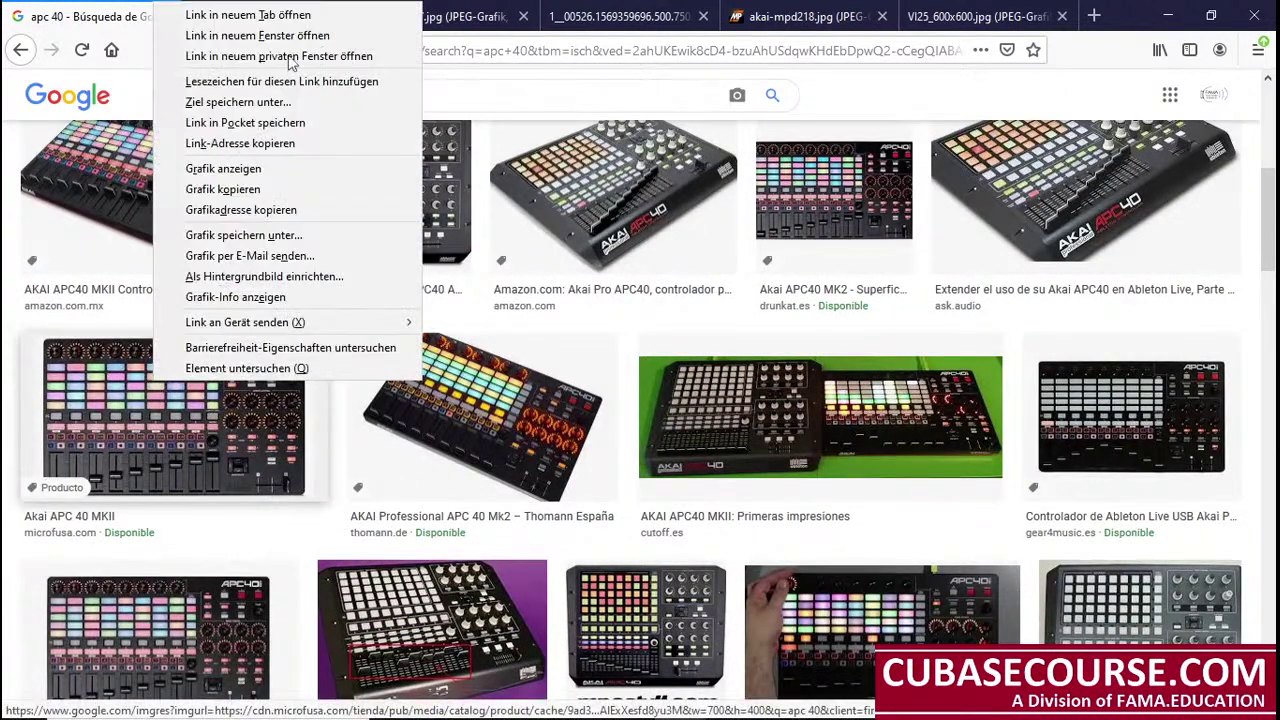
click(348, 17)
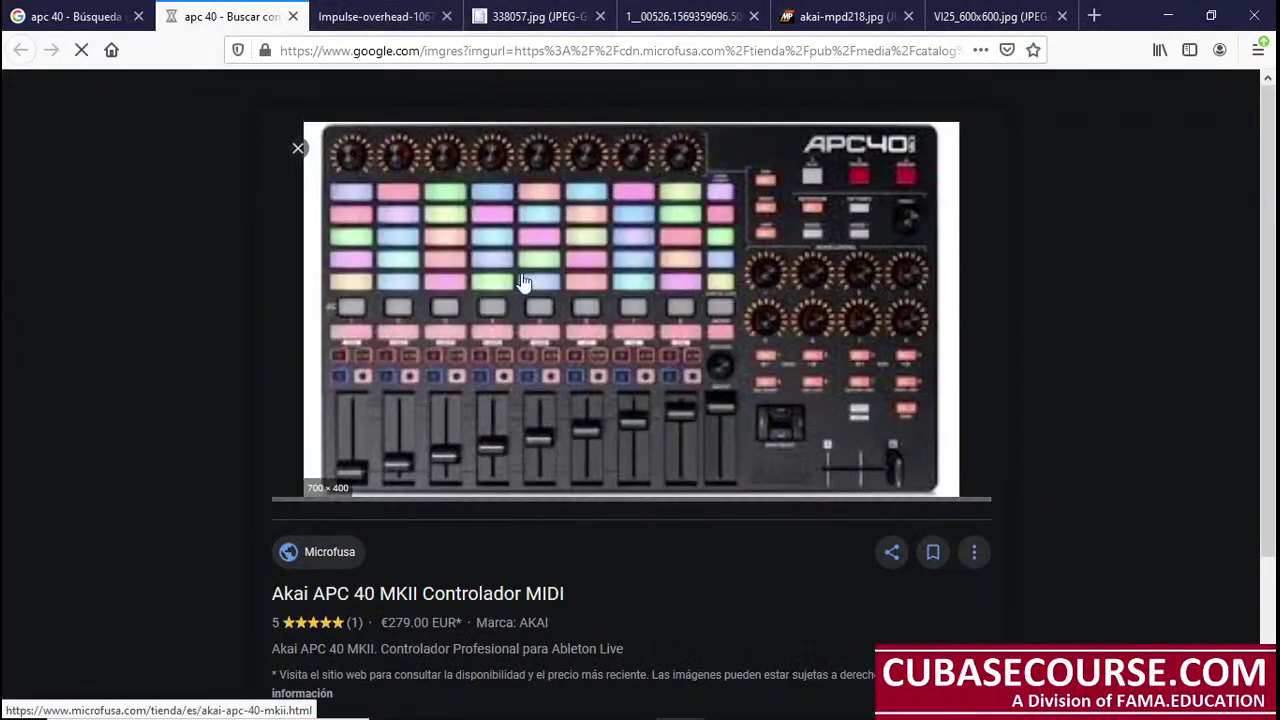
right_click(565, 285)
click(727, 448)
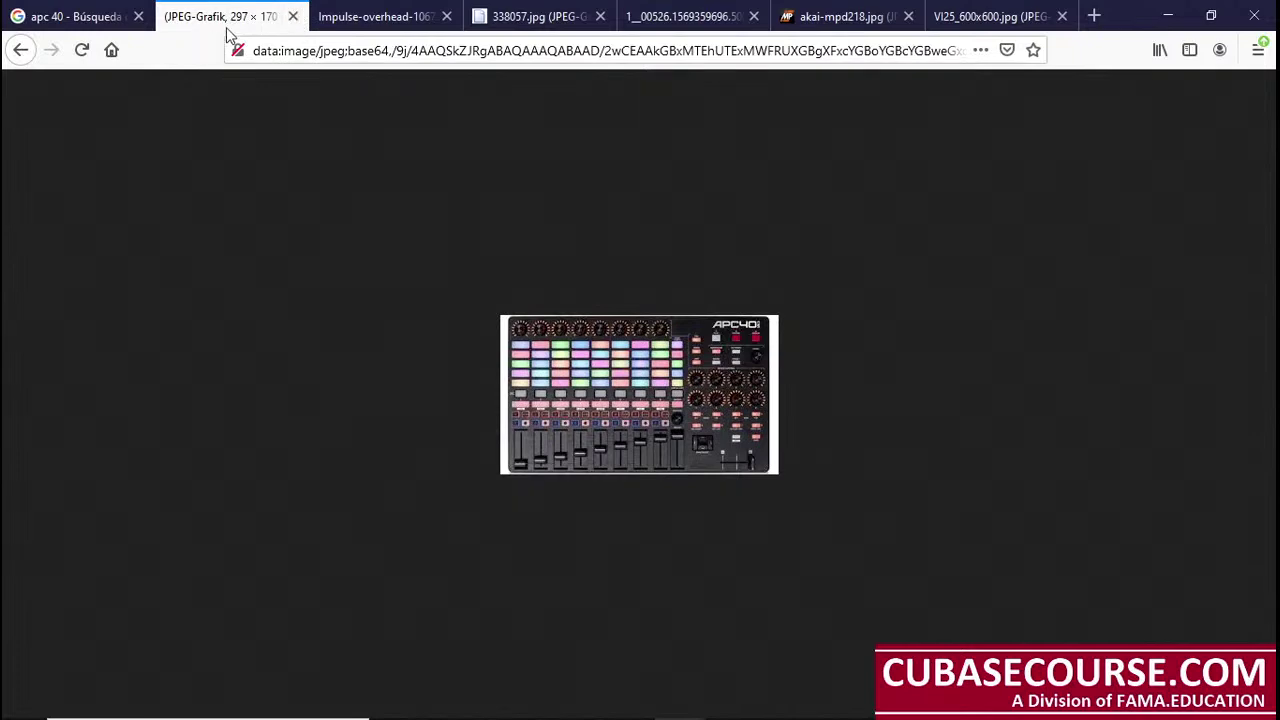
click(22, 50)
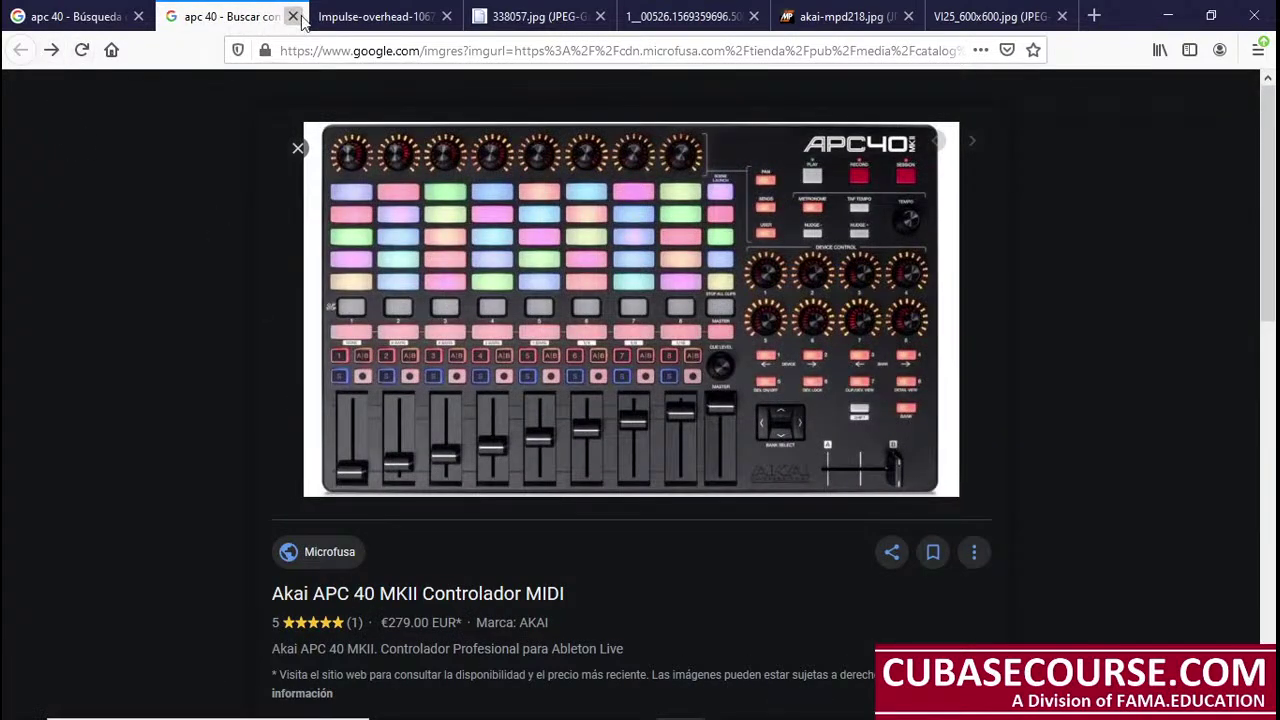
click(293, 16)
Step: Browse further through the image results and preview the black-background Akai APC40 picture from musicador.com
scroll(520, 550, down, 4)
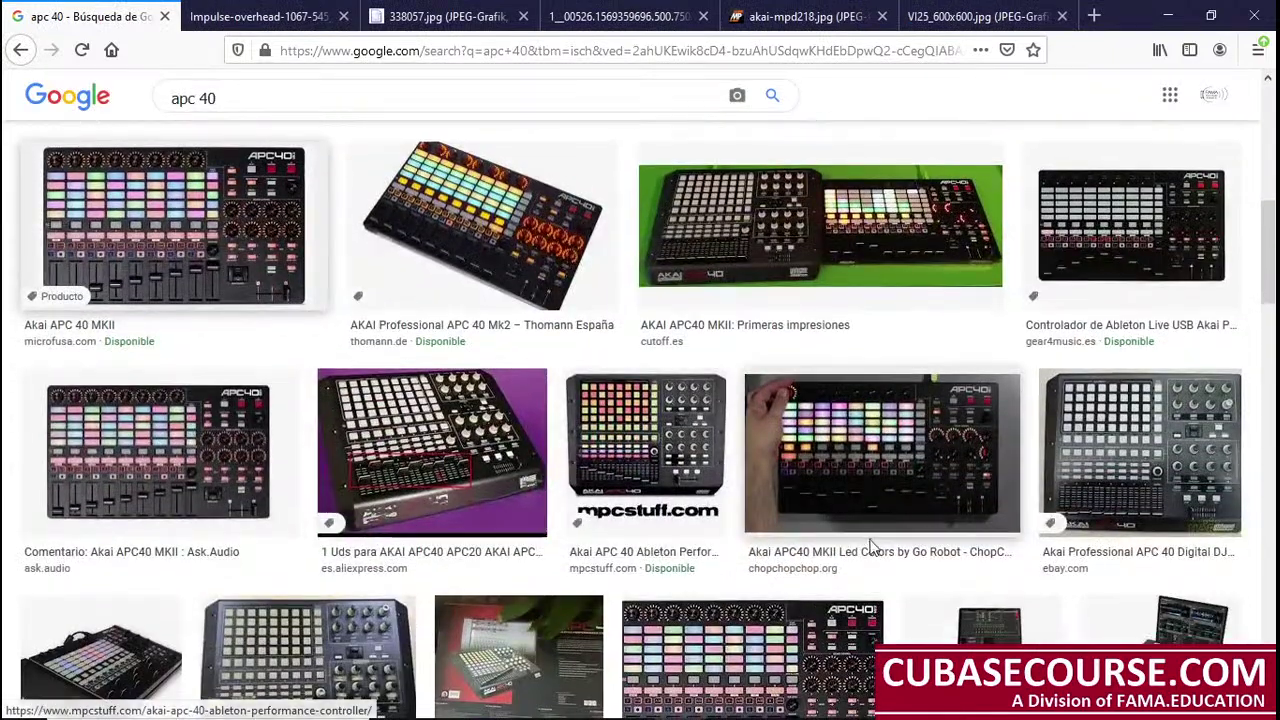
scroll(870, 547, down, 2)
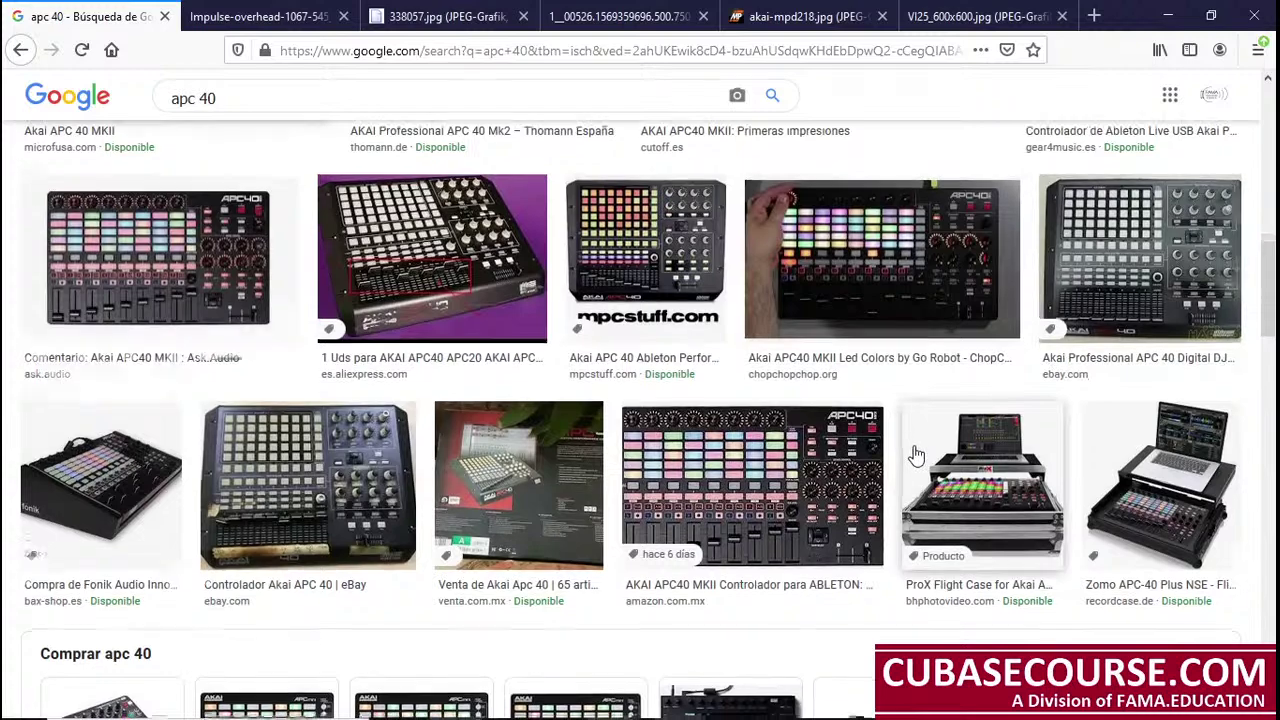
scroll(916, 455, down, 5)
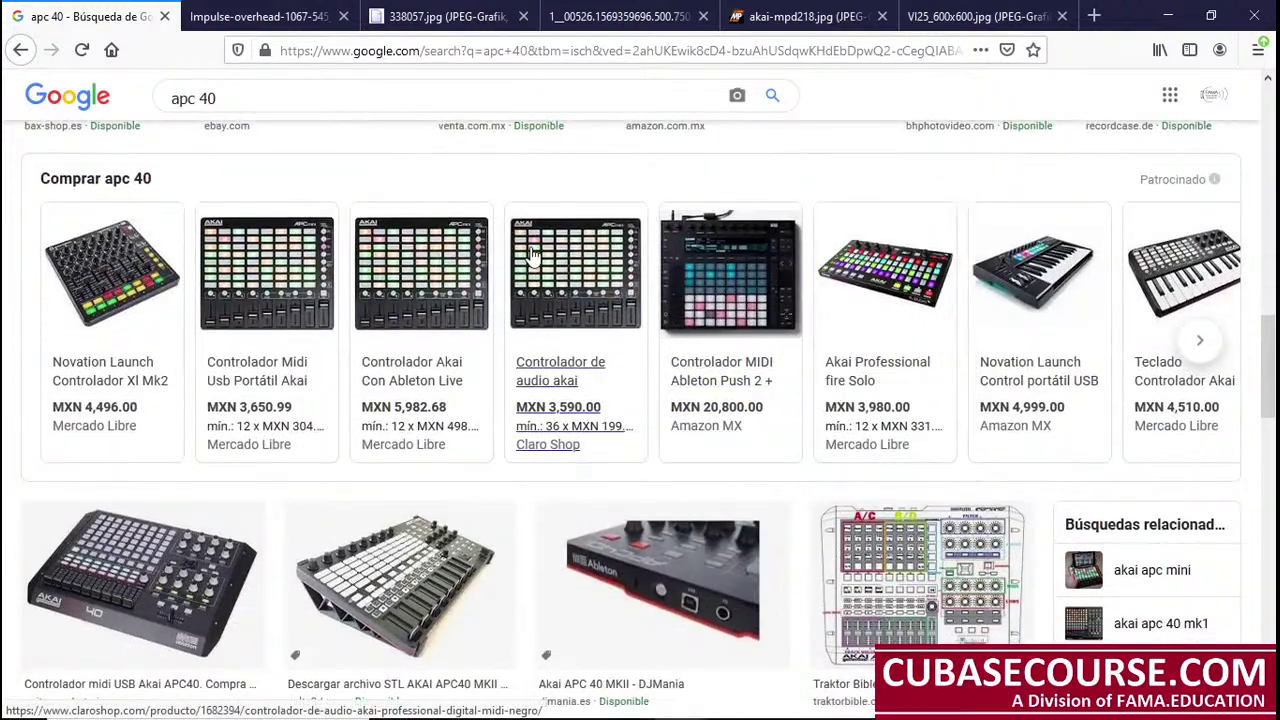
mouse_move(533, 256)
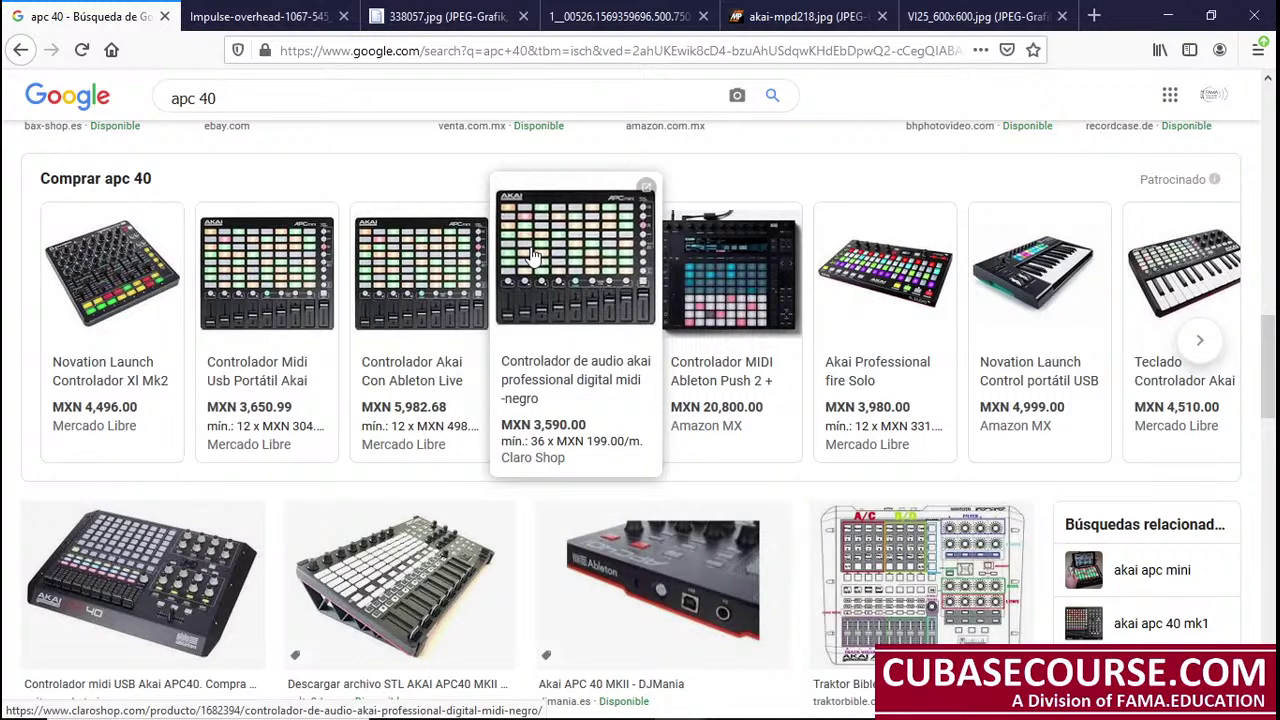
scroll(720, 440, down, 5)
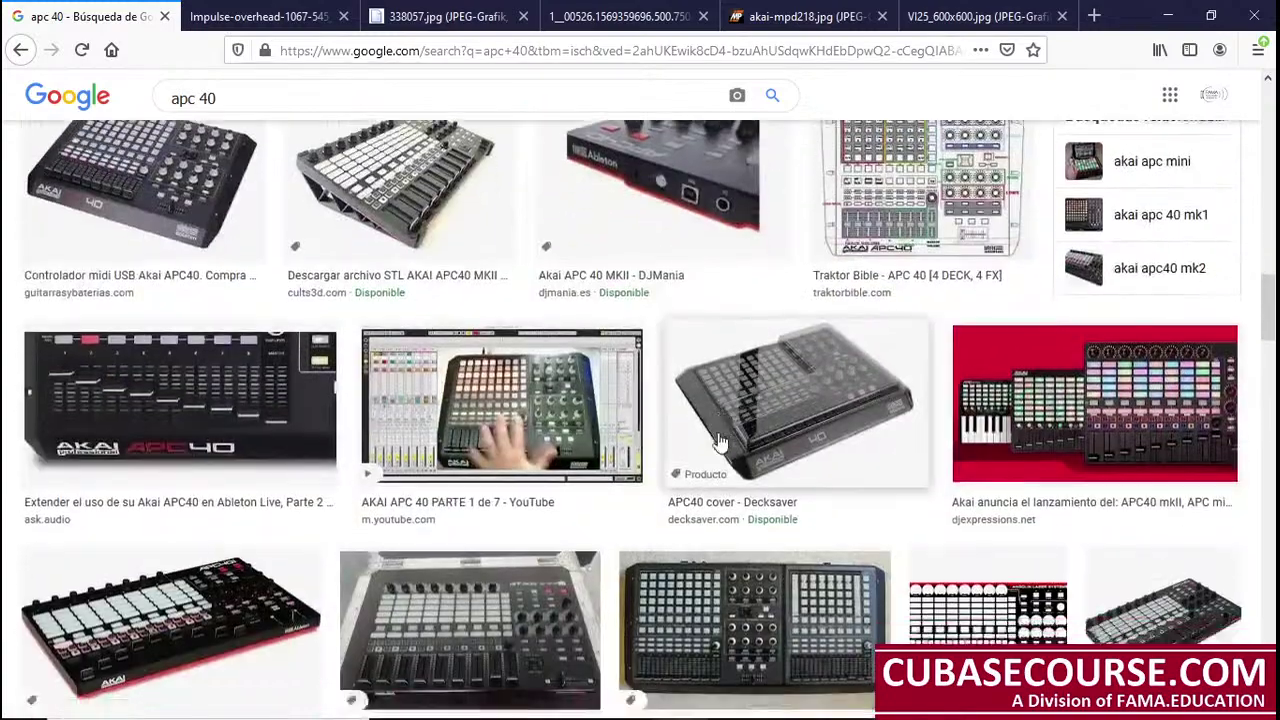
scroll(718, 440, down, 5)
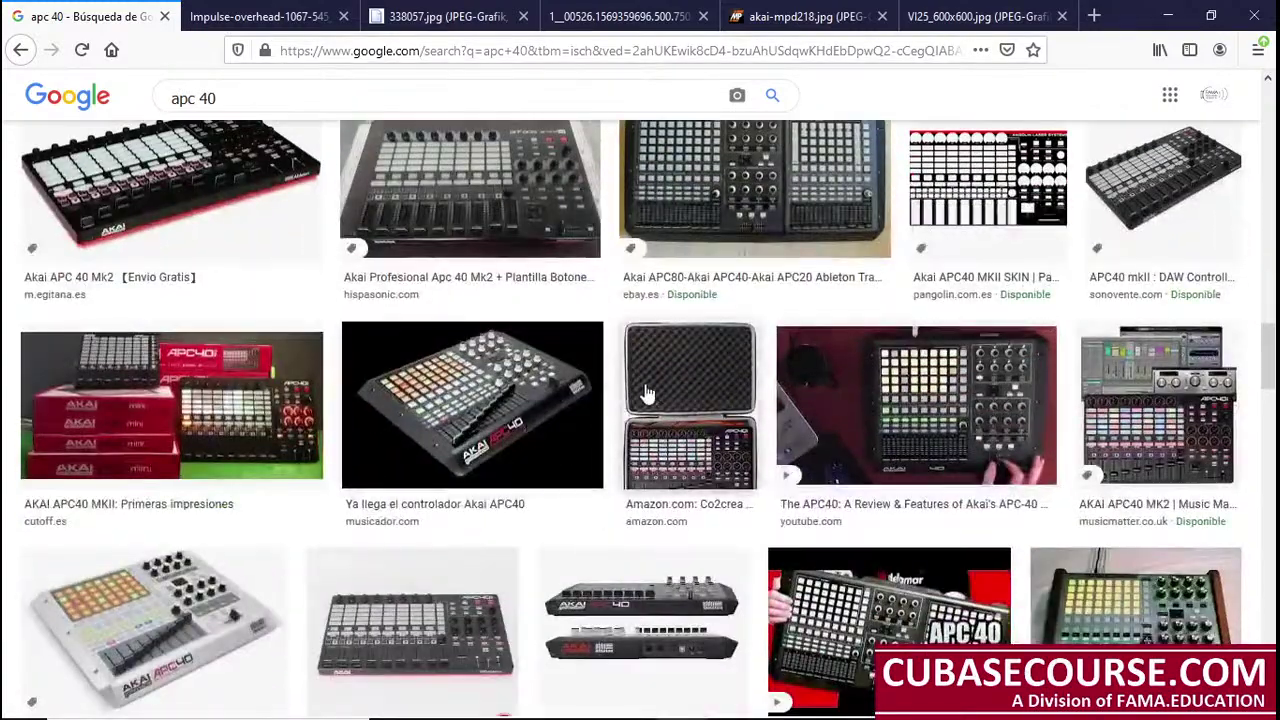
click(487, 395)
Step: Try displaying the previewed Akai APC40 picture on its own, then return to the search results
right_click(808, 328)
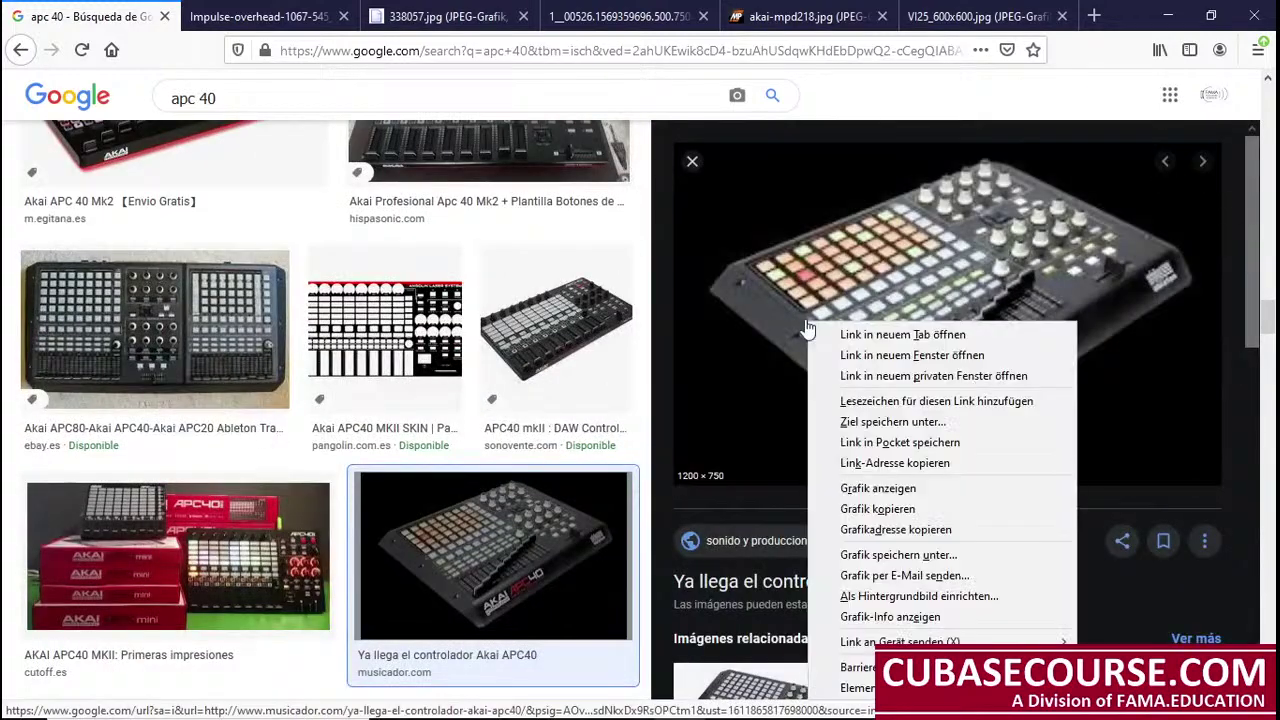
click(947, 489)
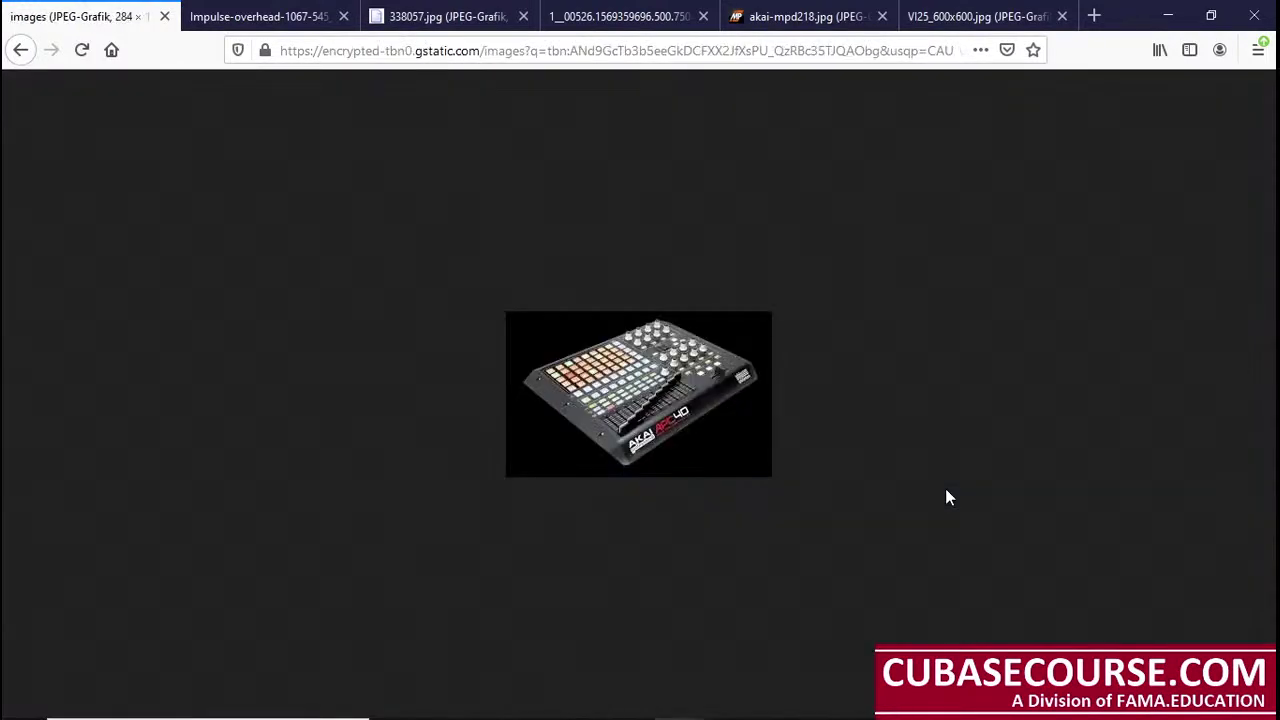
click(28, 52)
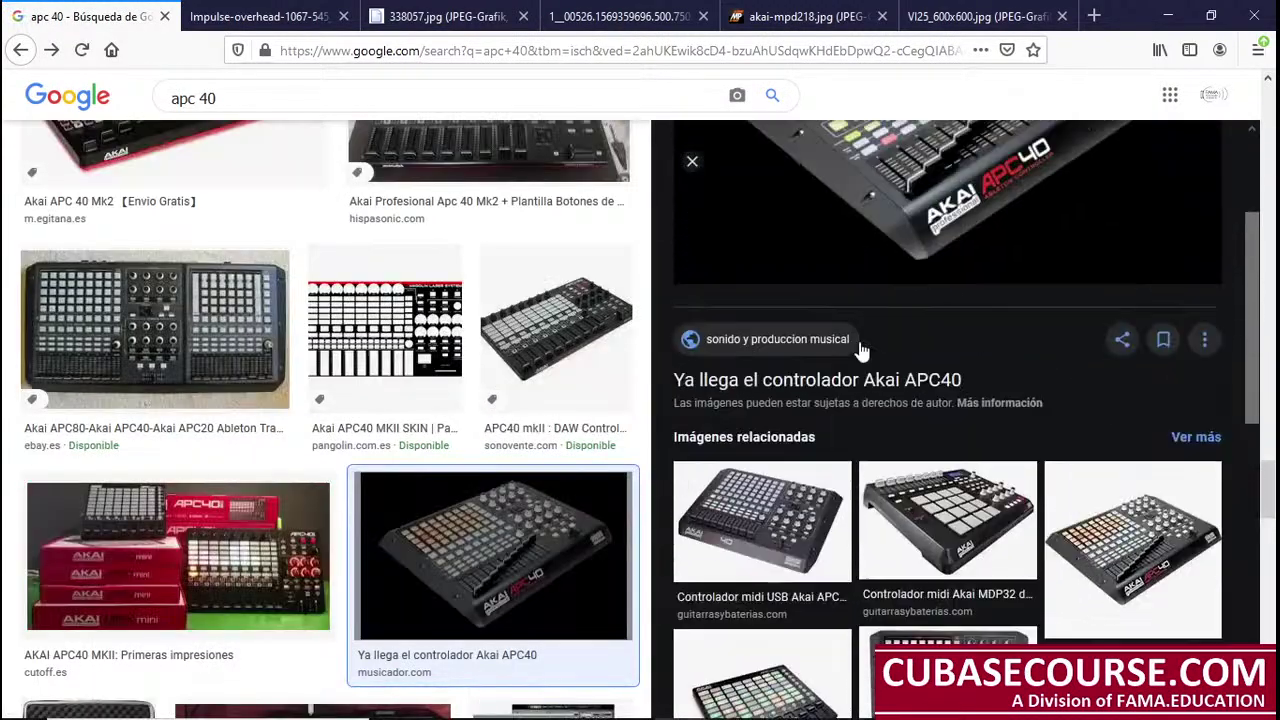
Step: Open the APC40 picture's musicador.com source page, enlarge its picture, and move that tab behind the other picture tabs
click(910, 333)
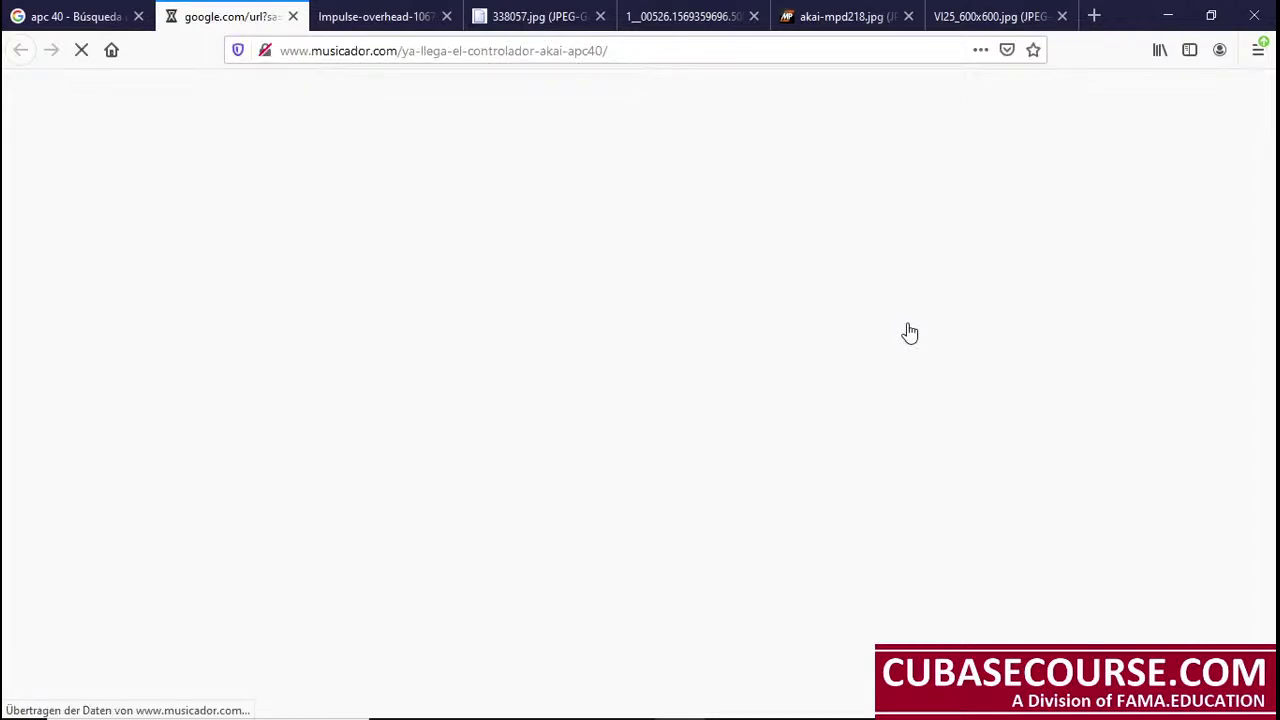
click(706, 413)
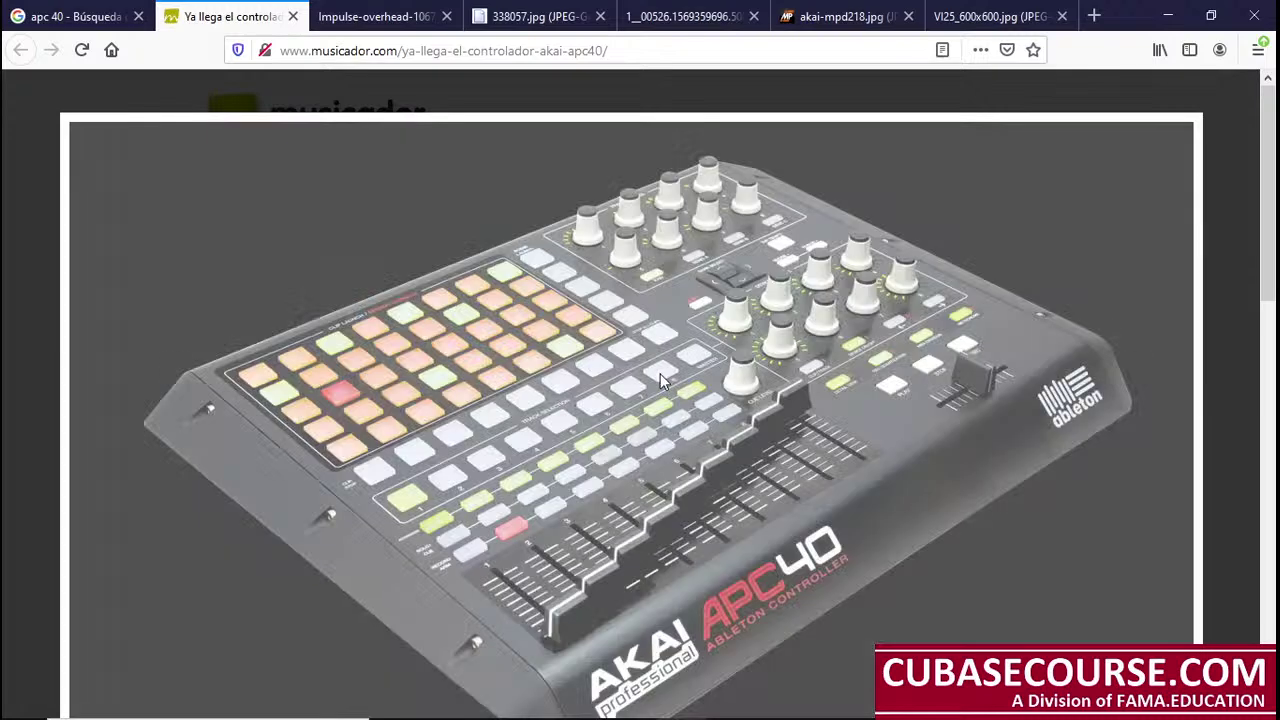
right_click(650, 370)
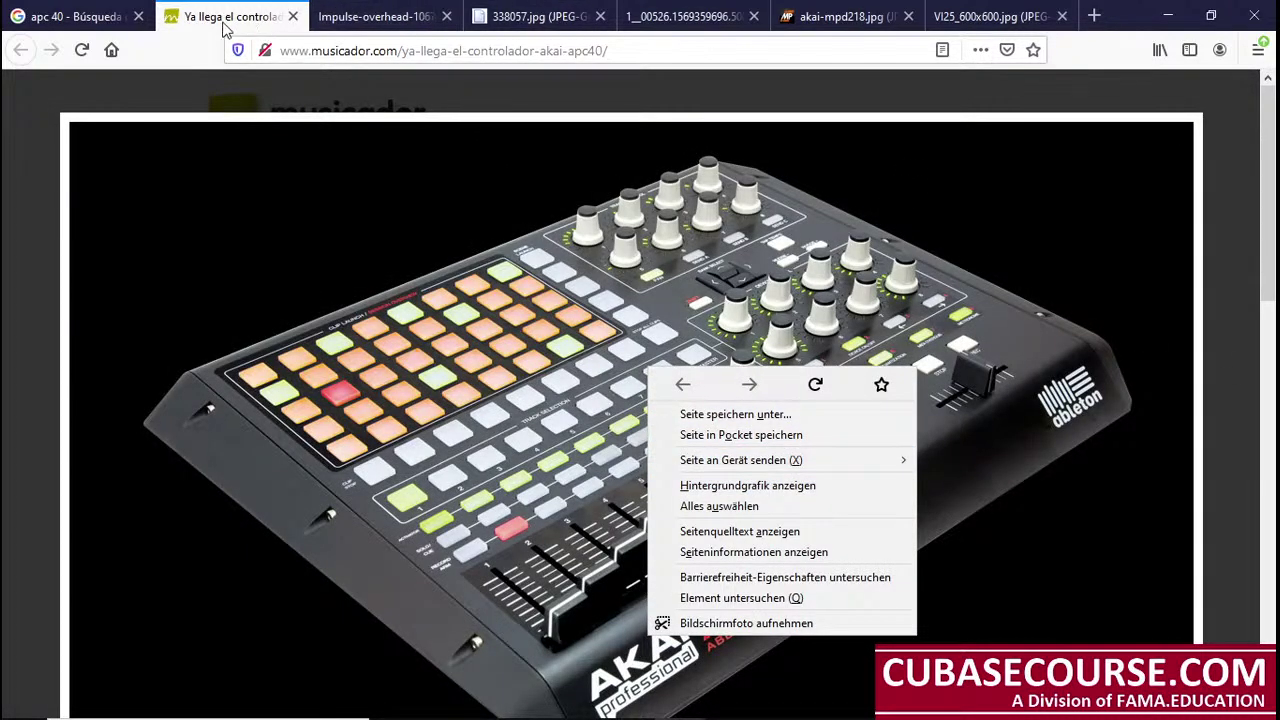
drag(224, 27, 1052, 22)
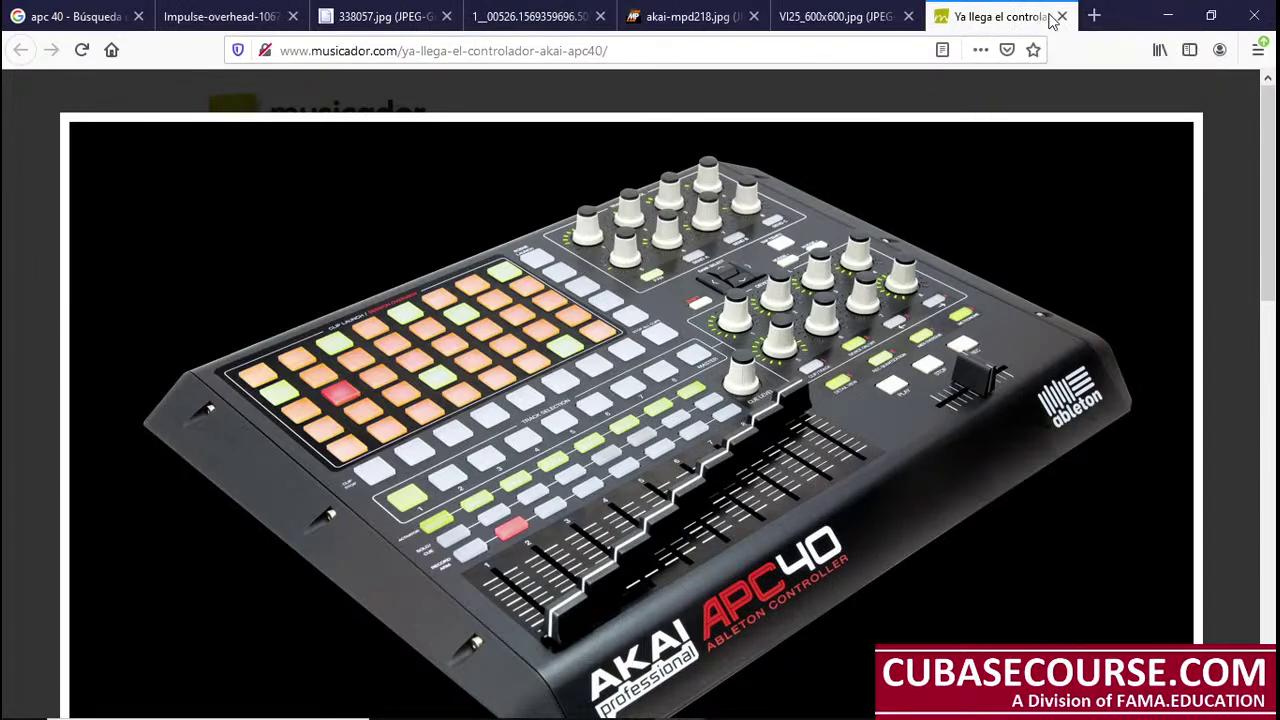
Step: Search for "ableton push 2" in a new tab and show the image results
click(1093, 16)
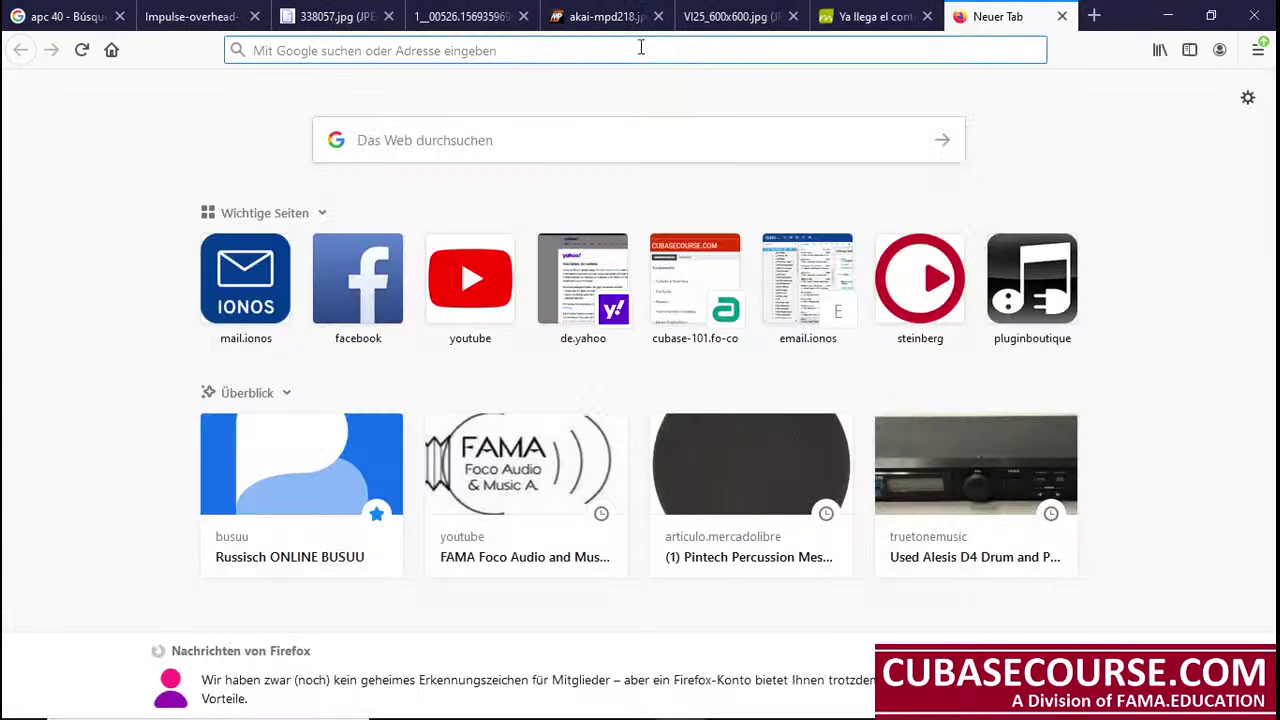
click(443, 151)
text(ablet)
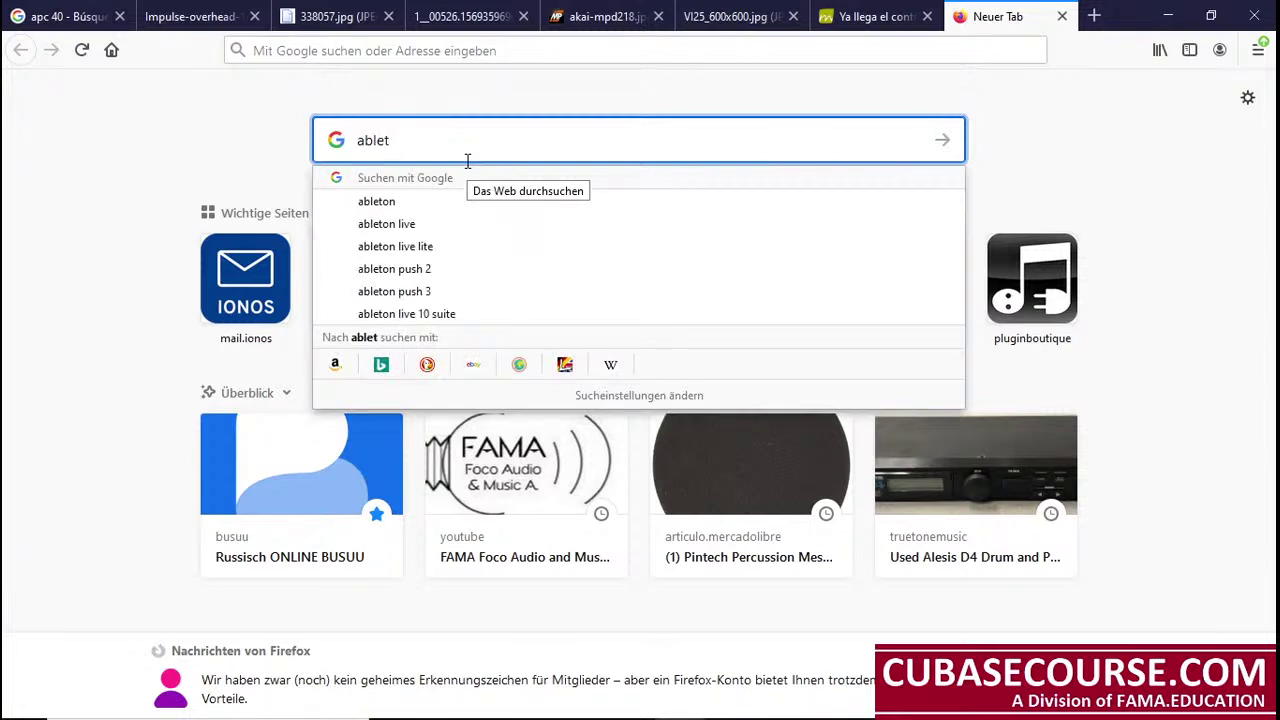
key(Down)
key(Down)
key(Down)
key(Down)
key(Return)
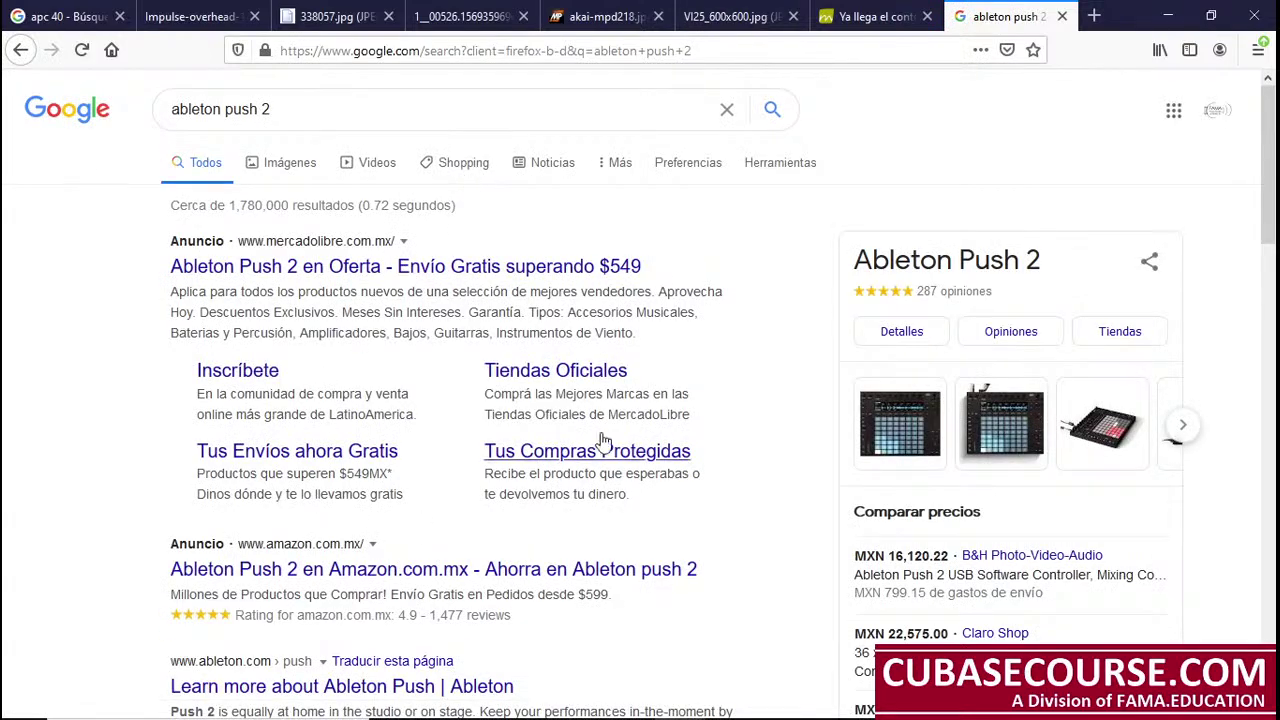
click(296, 163)
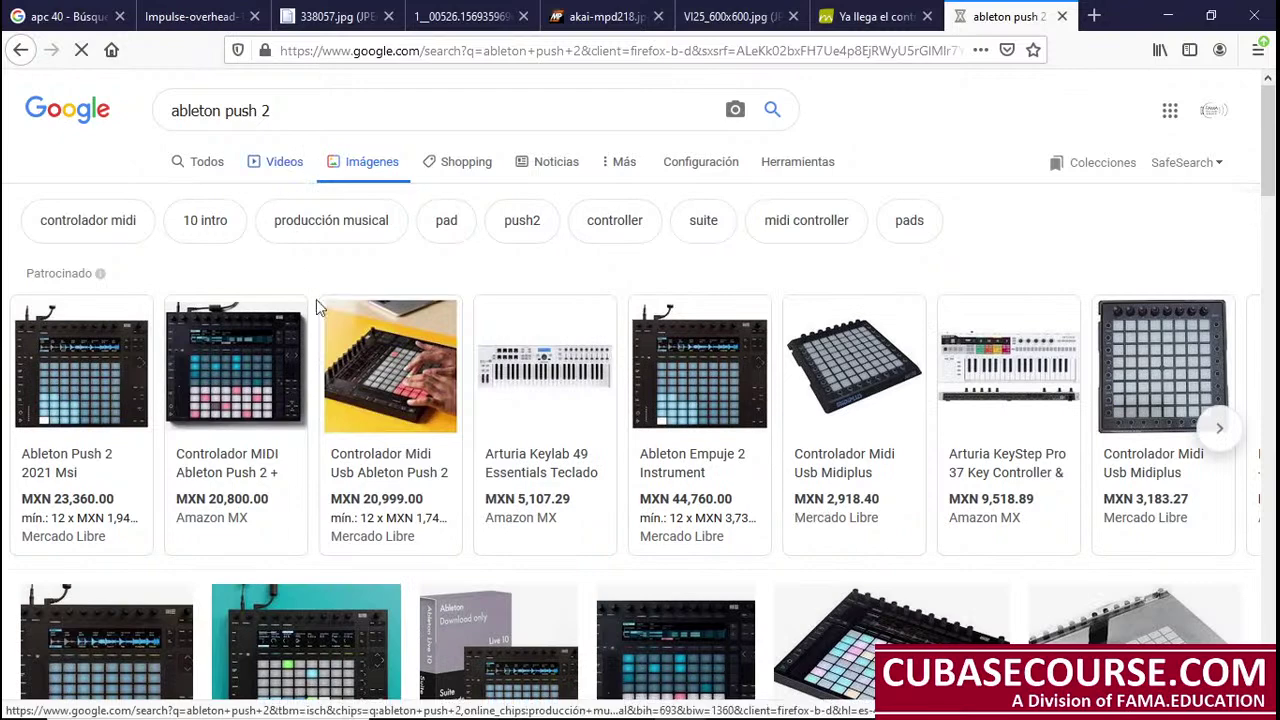
Step: Browse the Ableton Push 2 image results, preview the Muziker PT picture, and close the preview
mouse_move(745, 393)
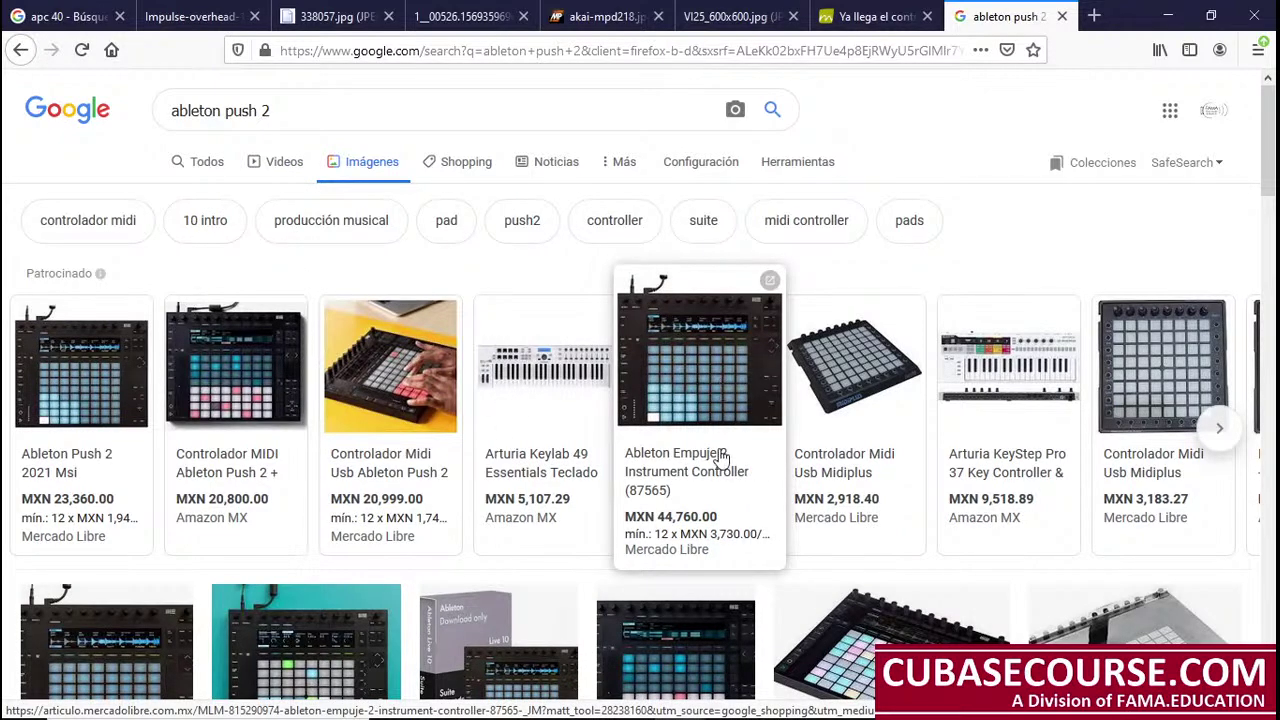
scroll(540, 450, down, 3)
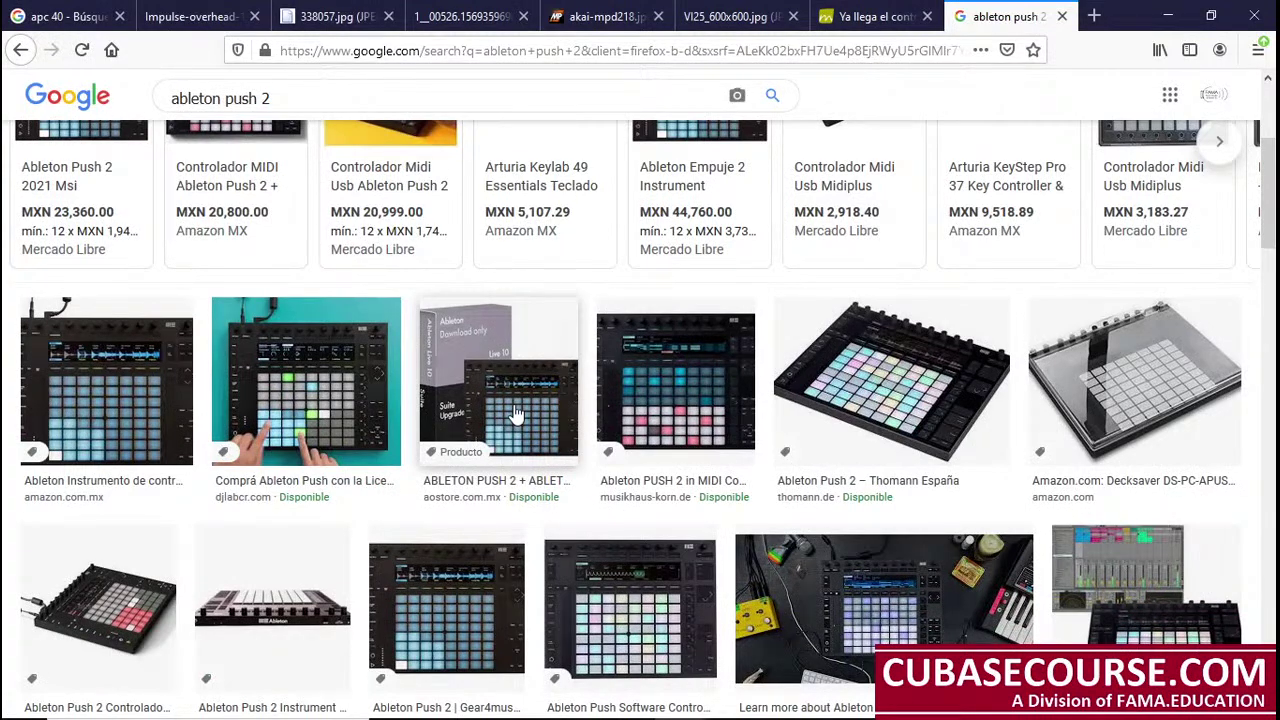
scroll(515, 413, down, 4)
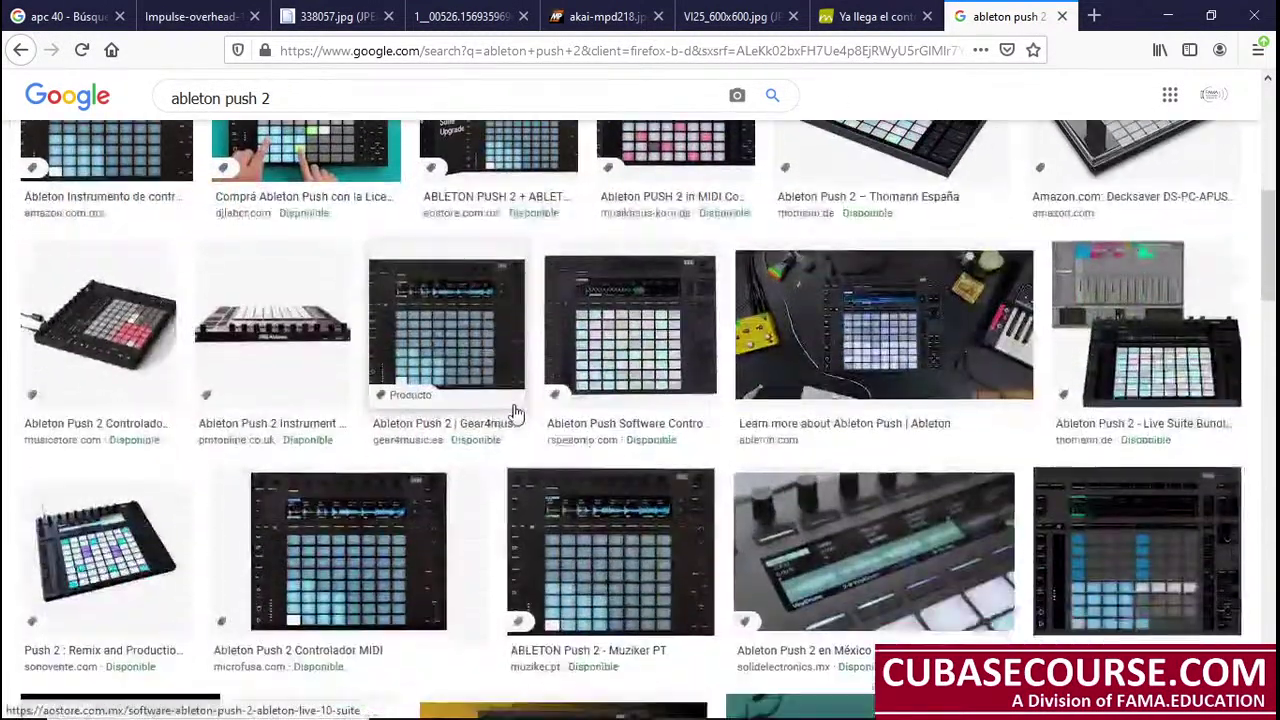
scroll(515, 413, down, 1)
scroll(517, 410, down, 2)
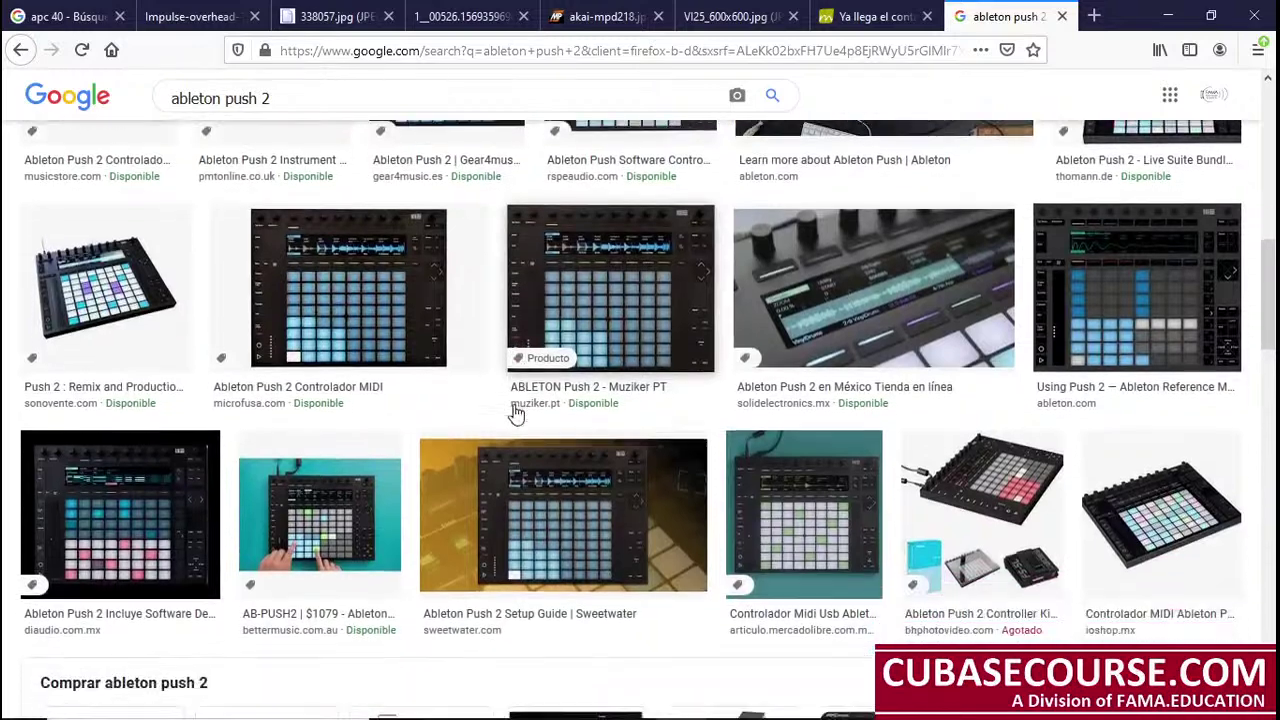
click(628, 217)
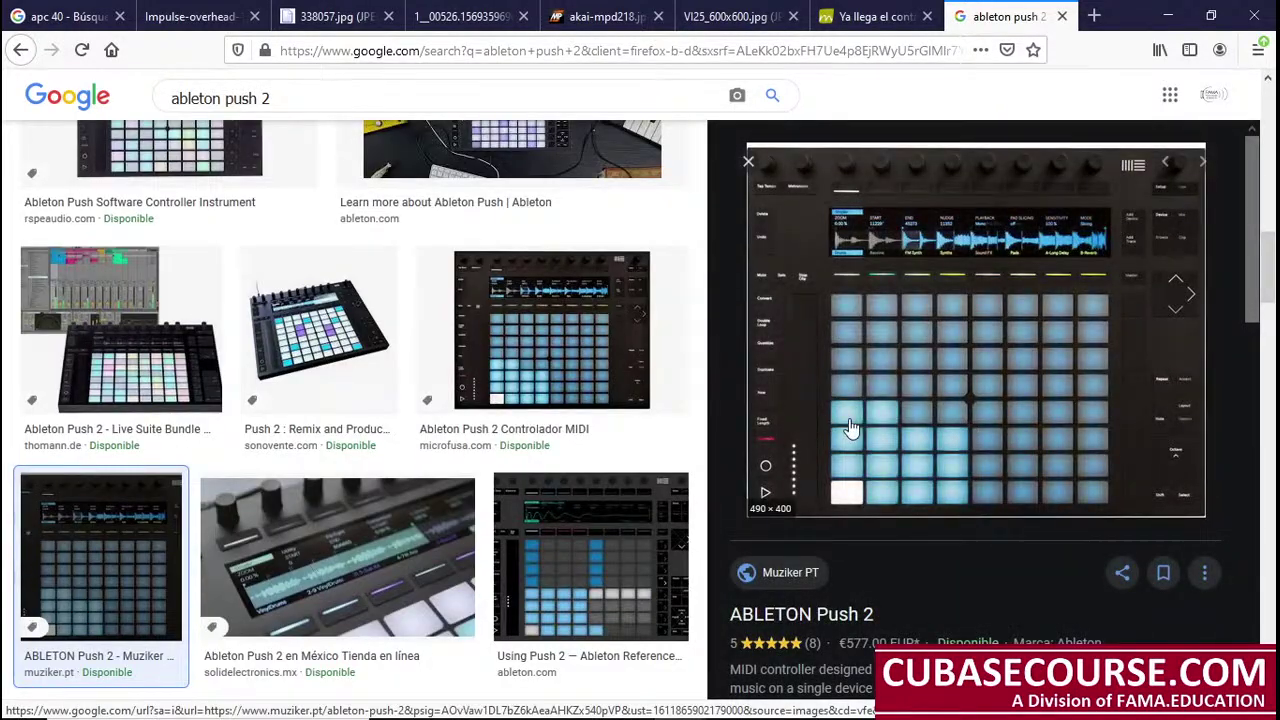
scroll(300, 300, down, 3)
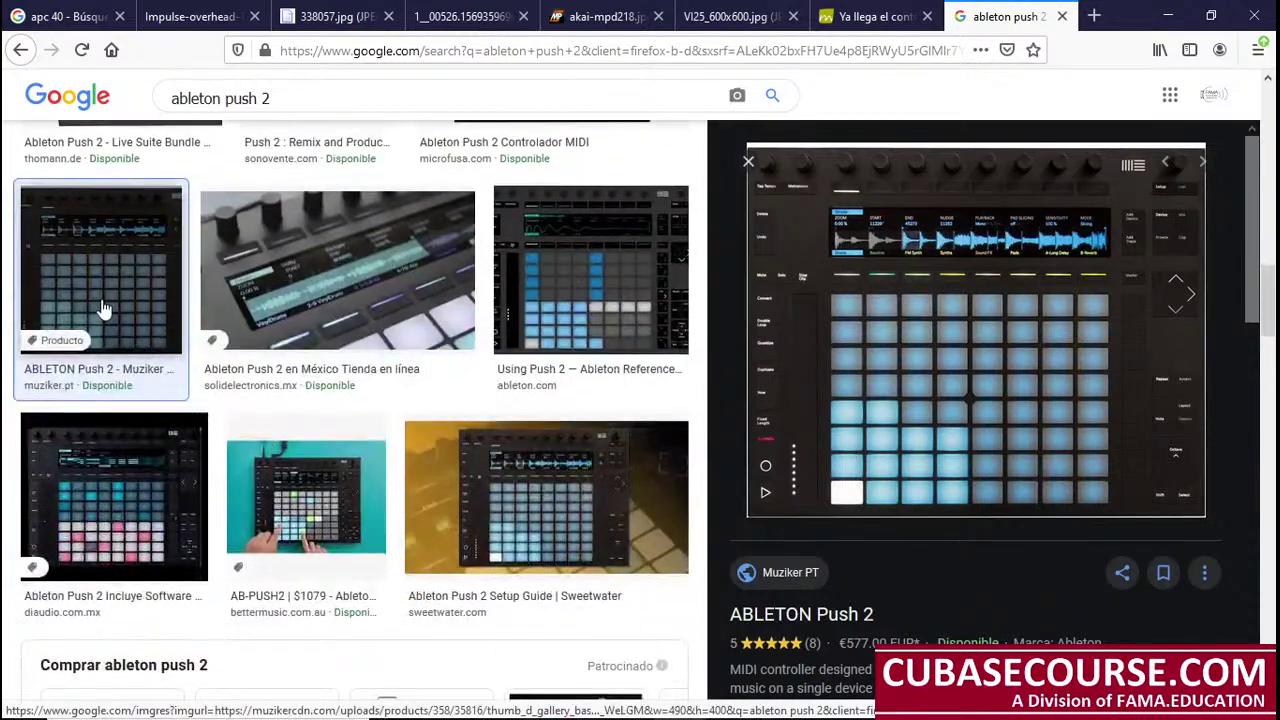
click(101, 300)
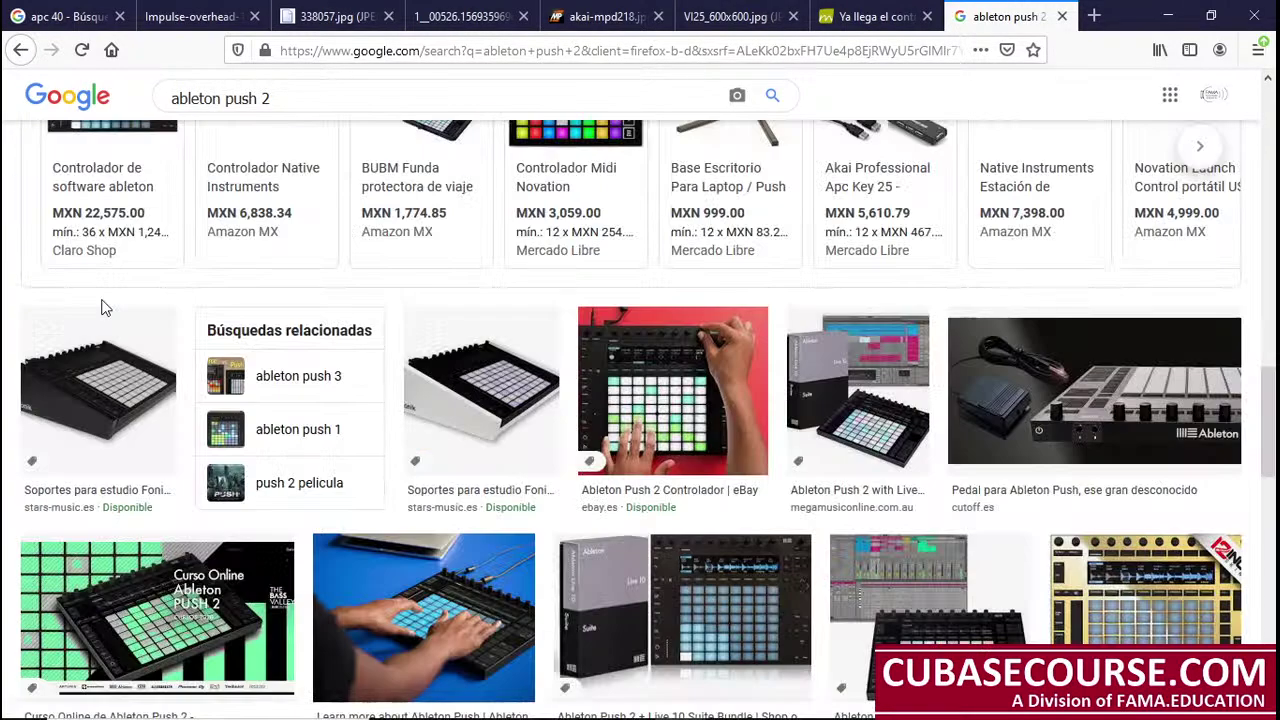
Step: Look further through the Ableton Push 2 image results and preview the Mercado Libre picture of the controller
scroll(130, 415, down, 4)
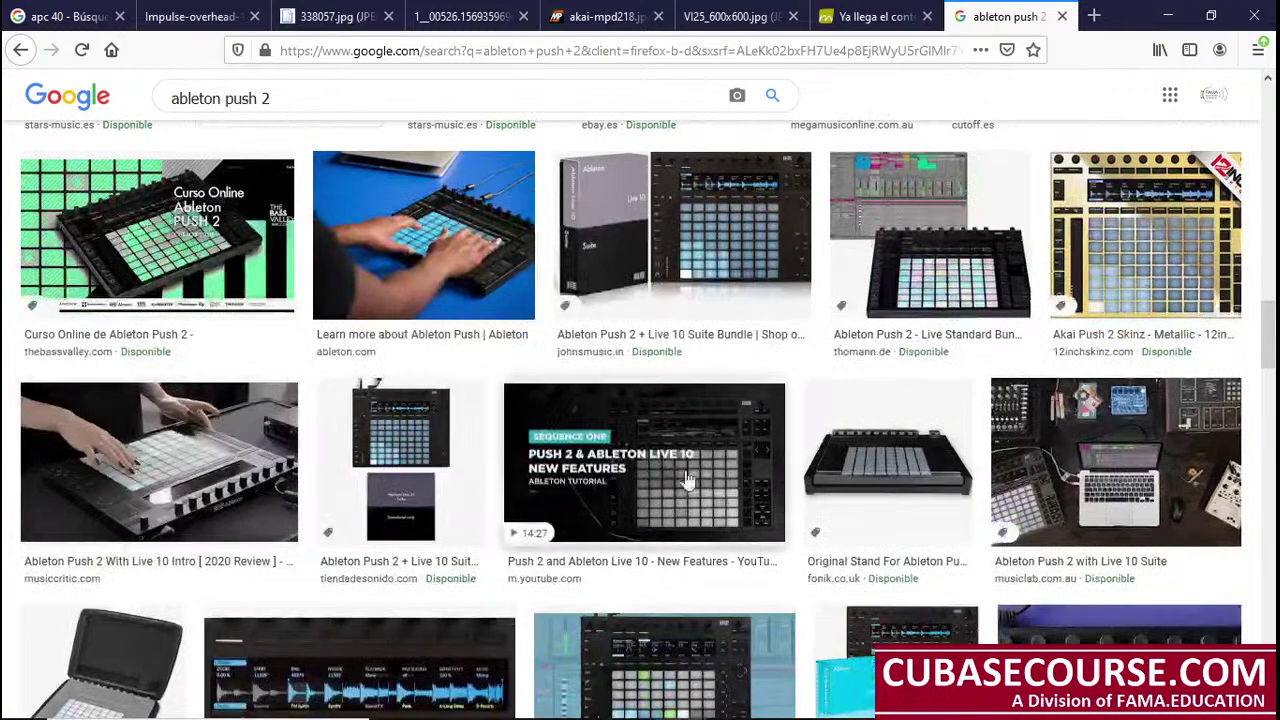
scroll(737, 536, down, 2)
scroll(737, 536, down, 4)
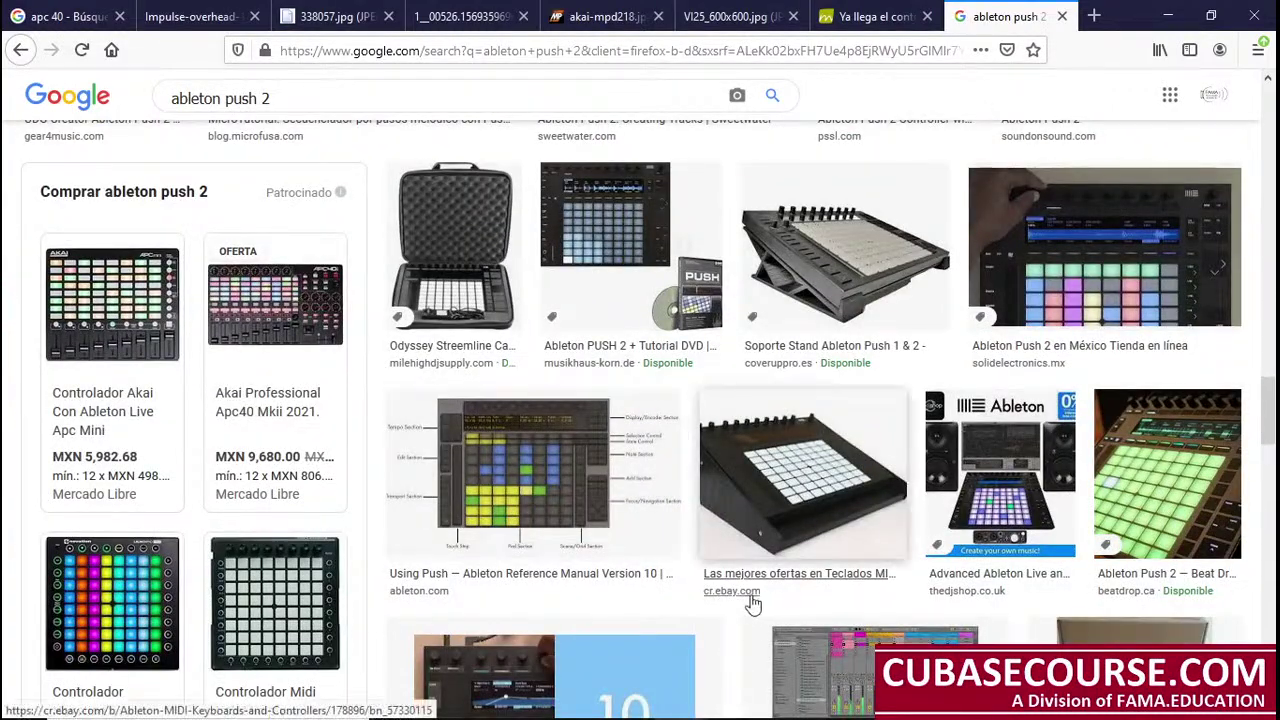
scroll(440, 543, down, 3)
scroll(471, 417, down, 2)
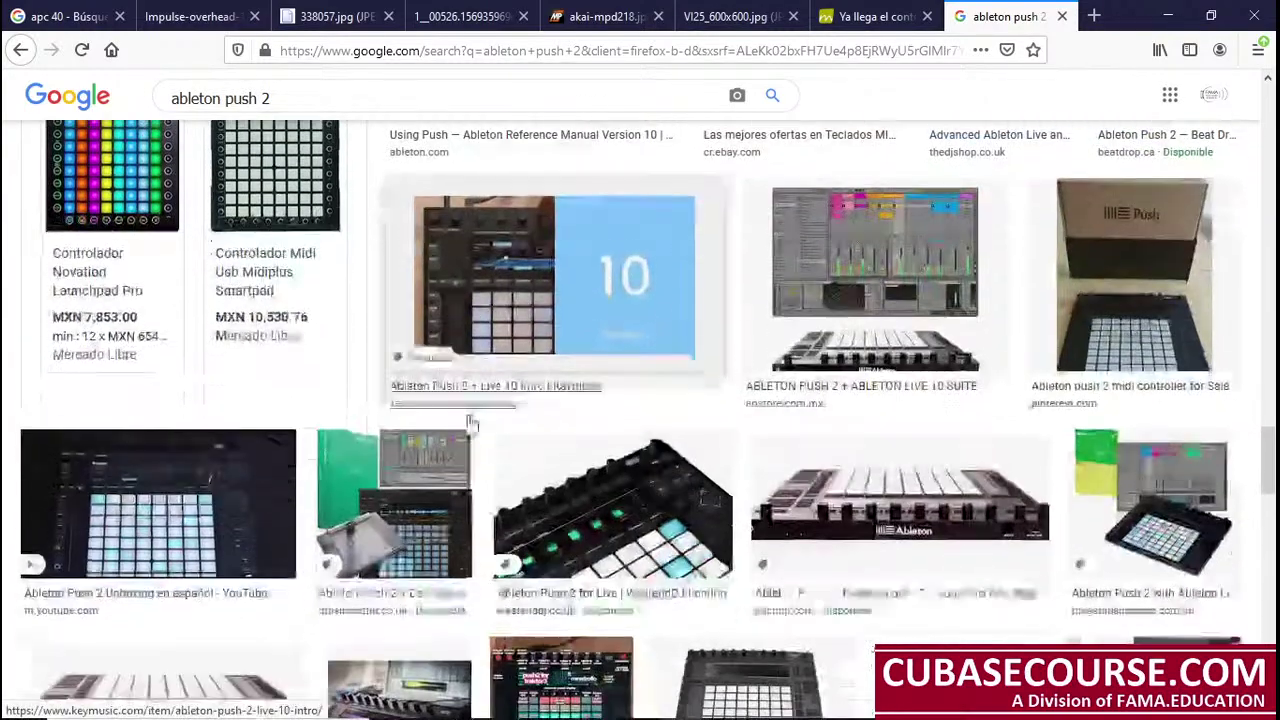
scroll(676, 425, down, 2)
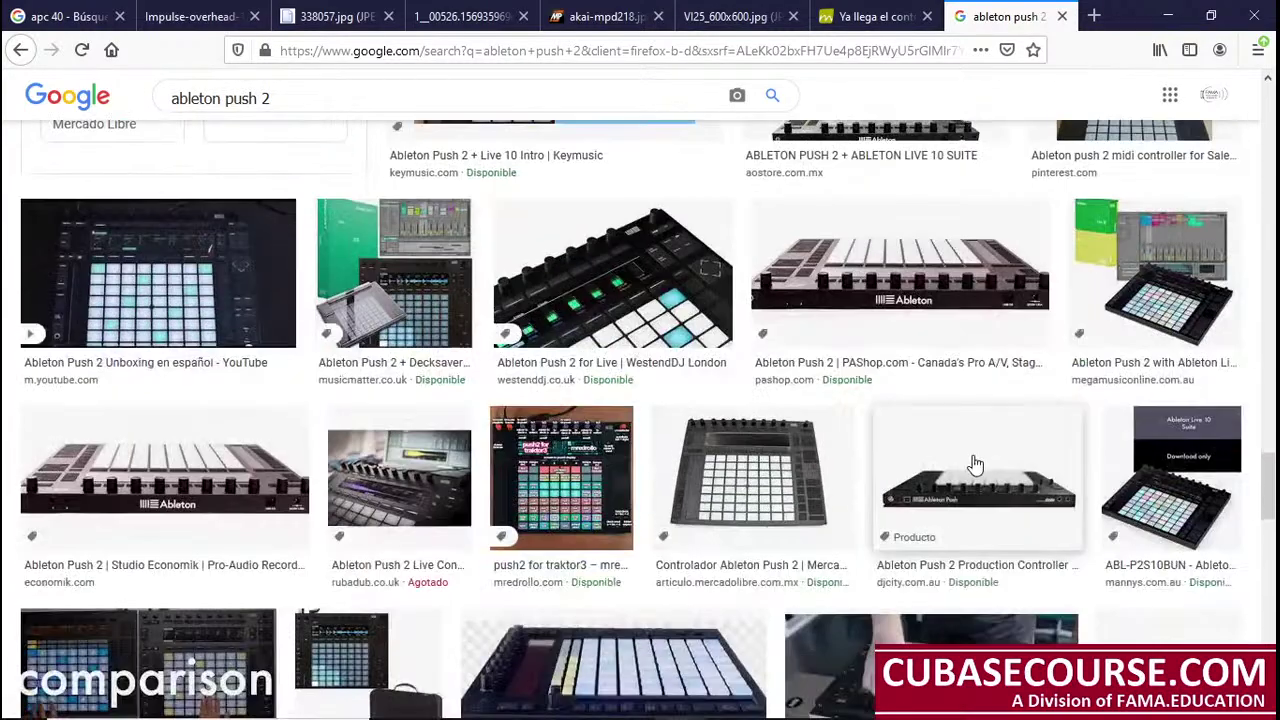
click(755, 503)
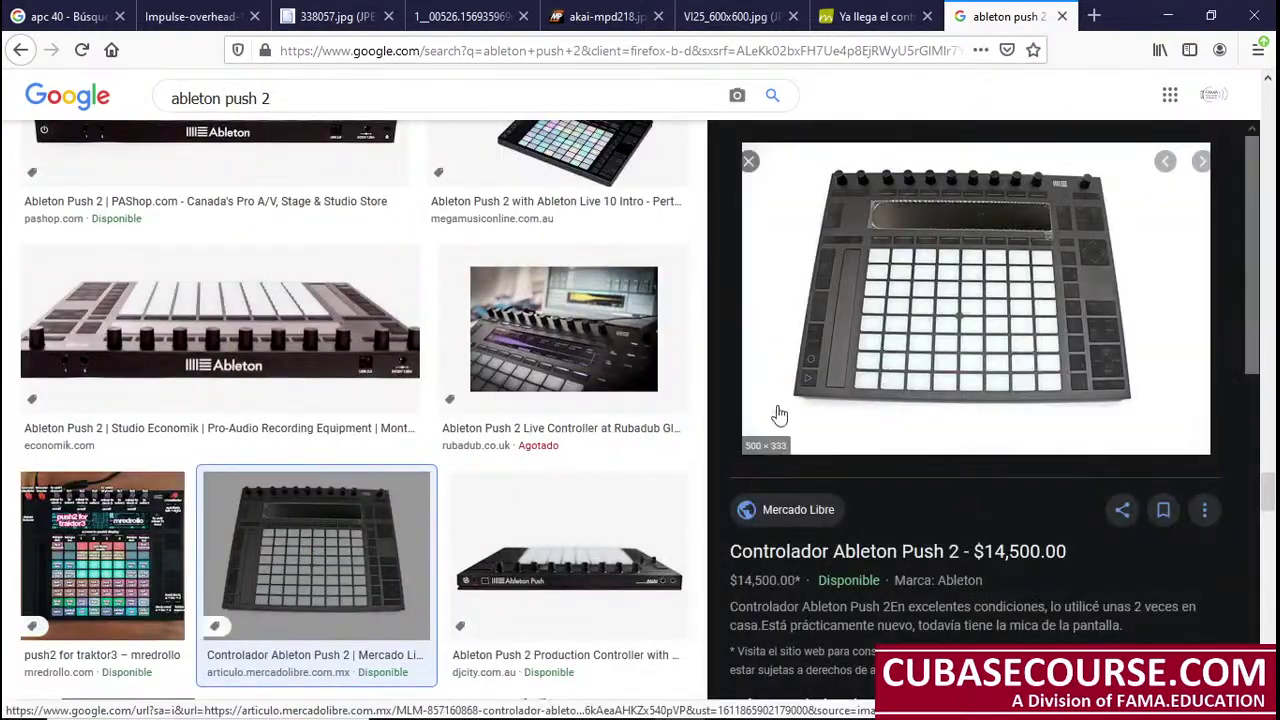
Step: Find the Funky Junk Spain picture of the Ableton Push 2 with Live 10 Standard and preview it
scroll(780, 415, down, 5)
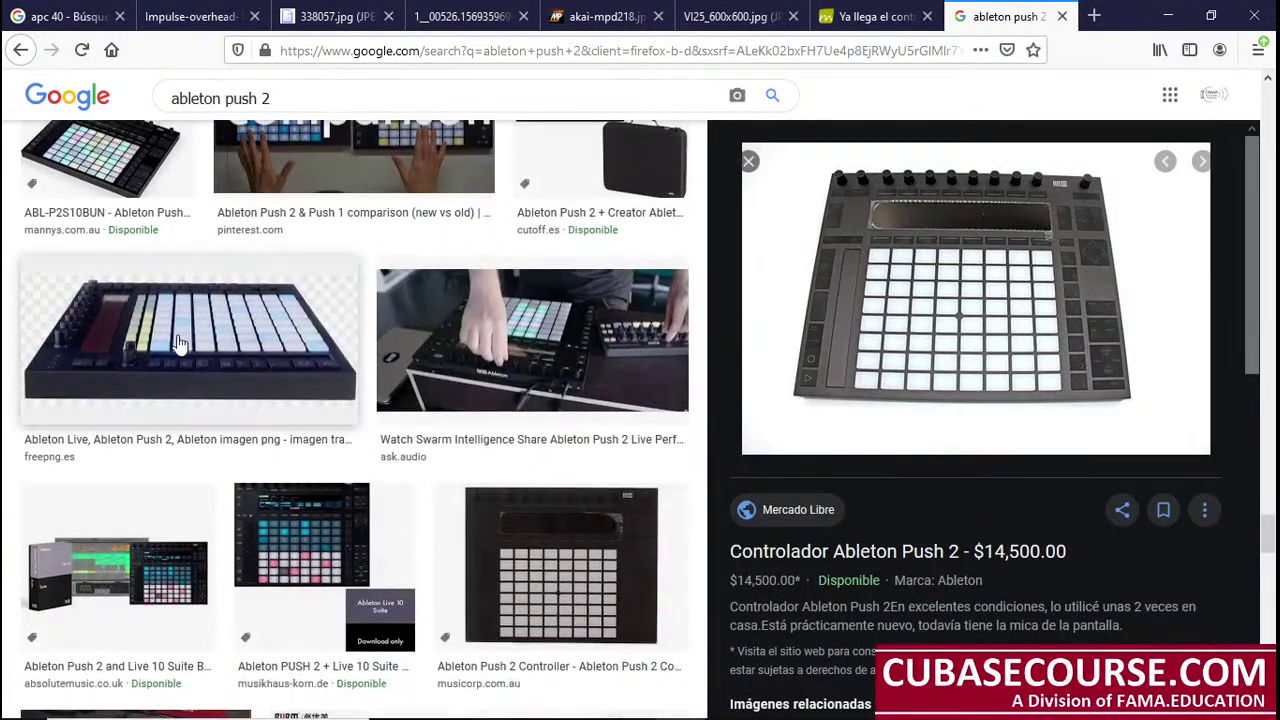
scroll(514, 491, down, 5)
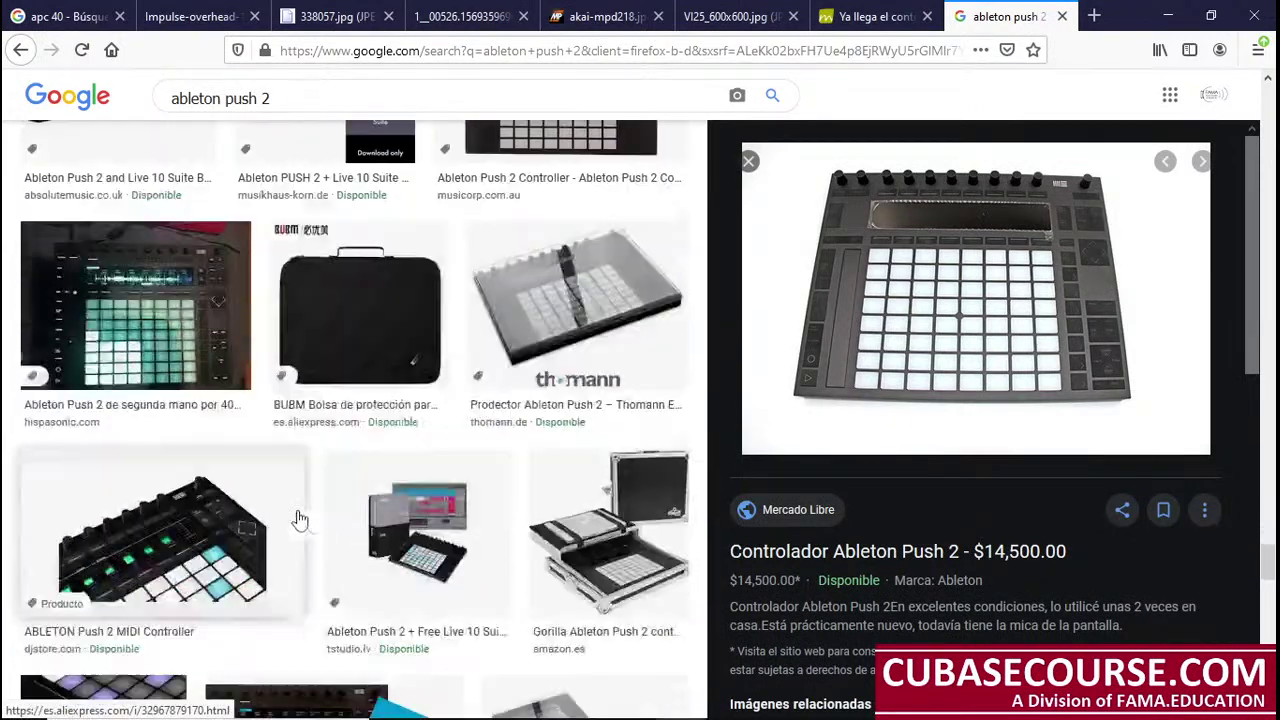
scroll(300, 520, down, 2)
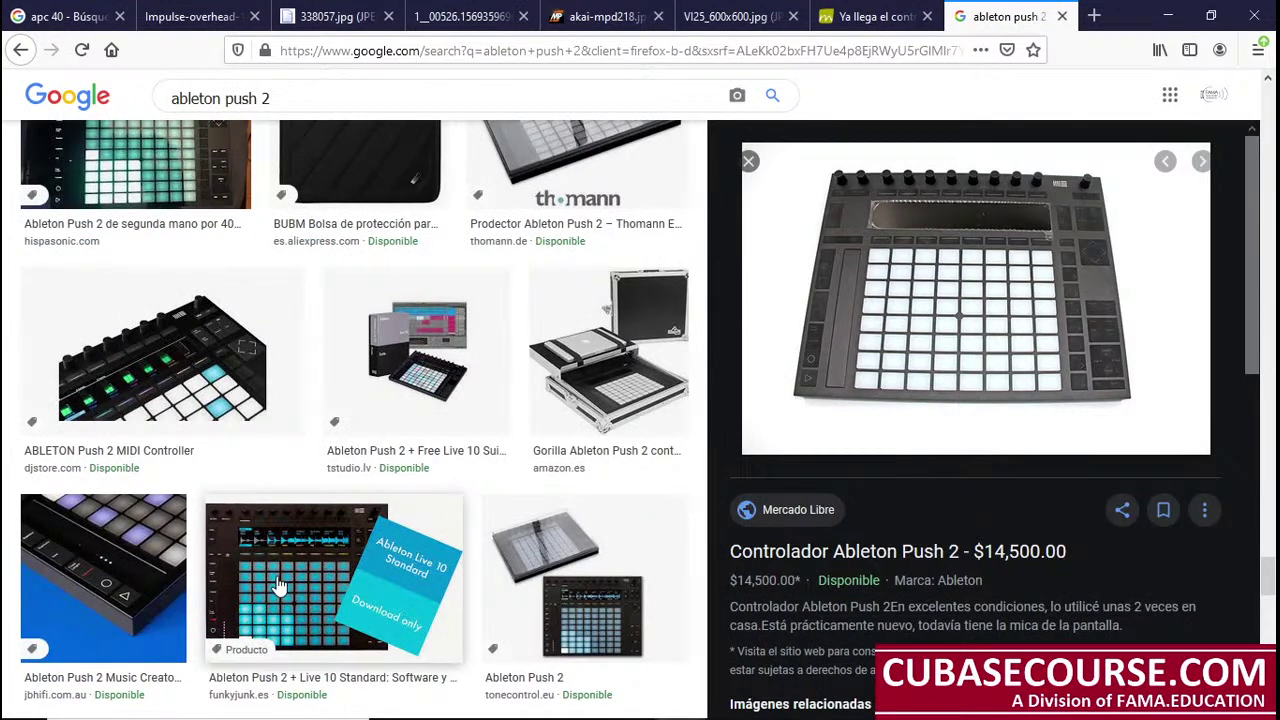
click(280, 585)
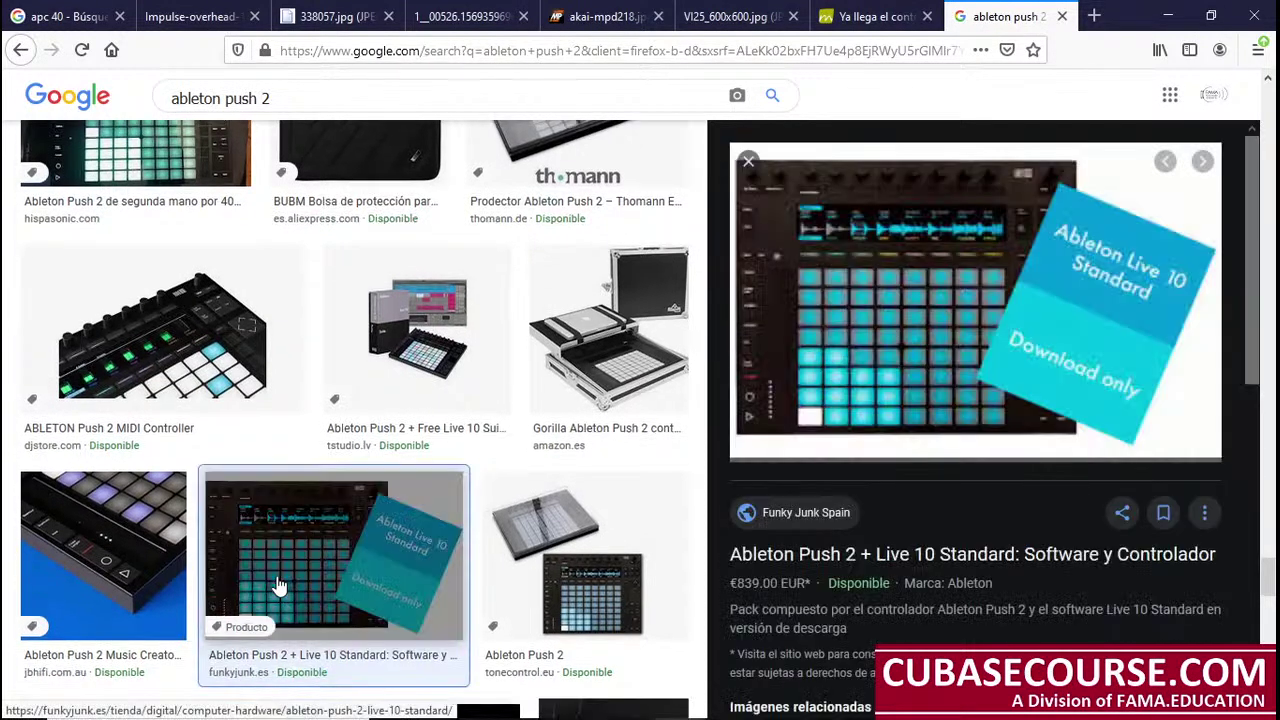